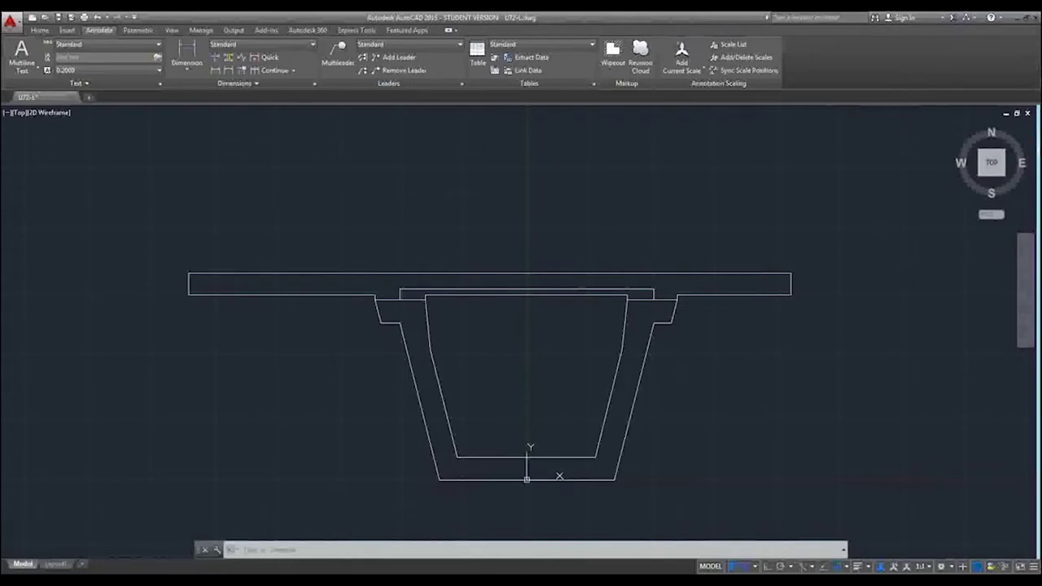
click(10, 21)
click(37, 150)
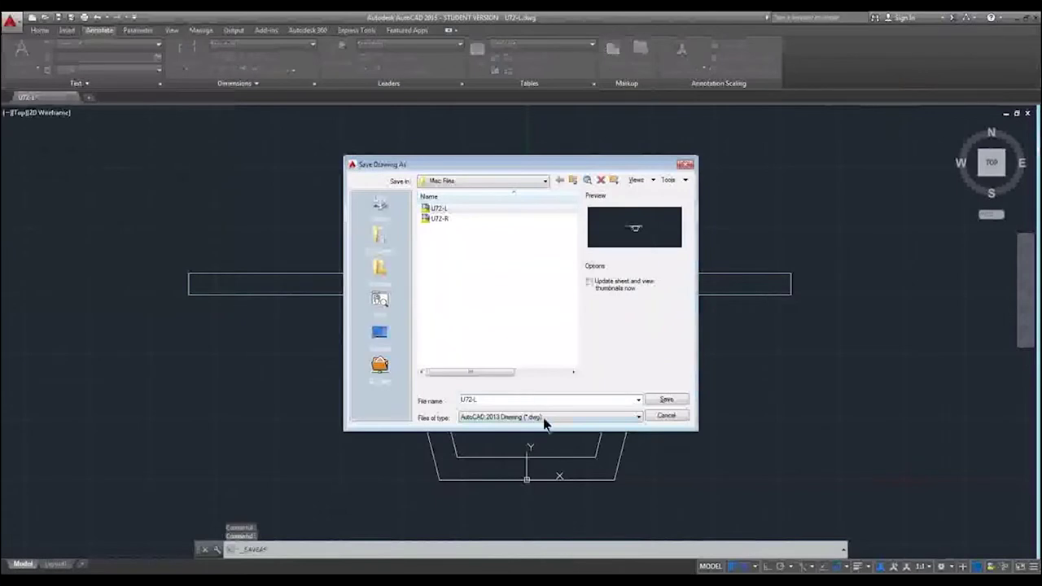
click(544, 417)
click(563, 489)
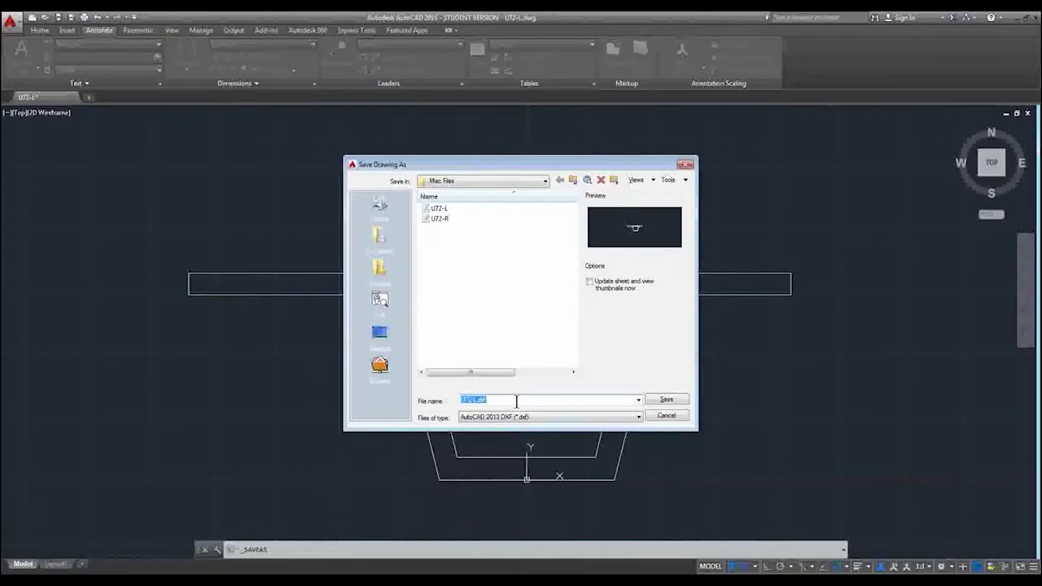
click(668, 416)
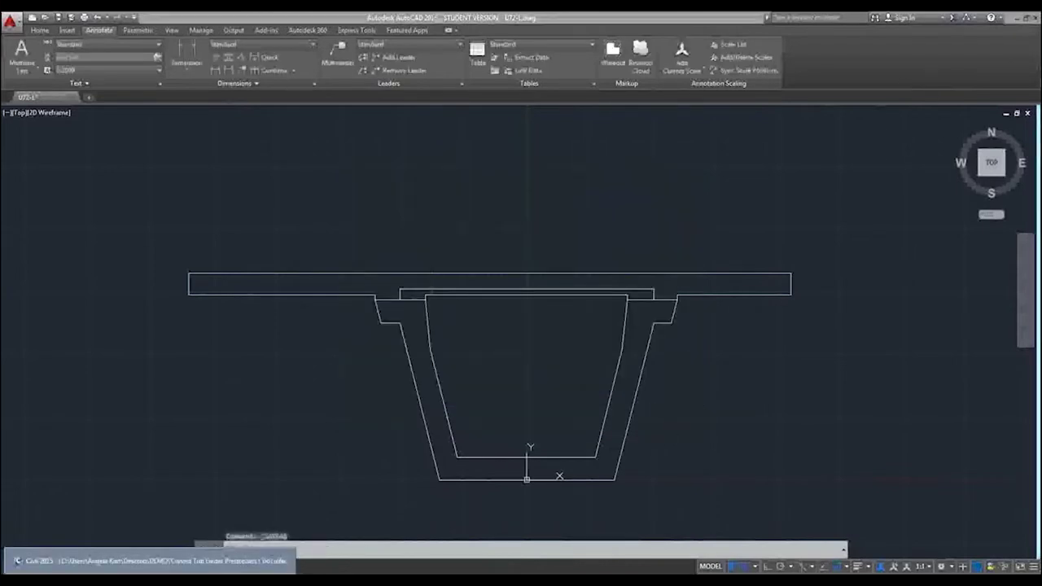
- Switch to midas Civil and launch the Sectional Property Calculator
right_click(25, 570)
click(163, 549)
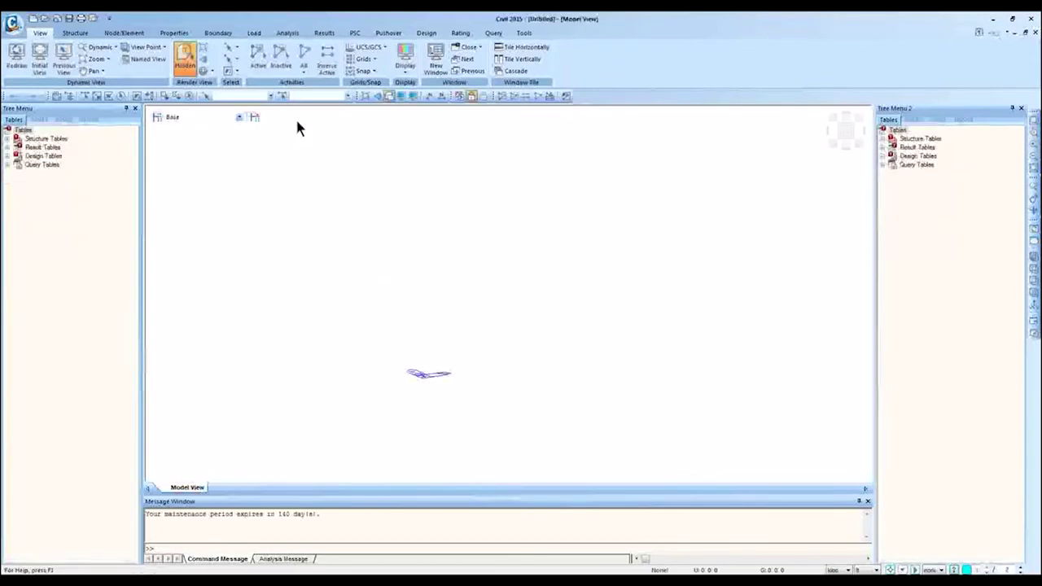
click(523, 32)
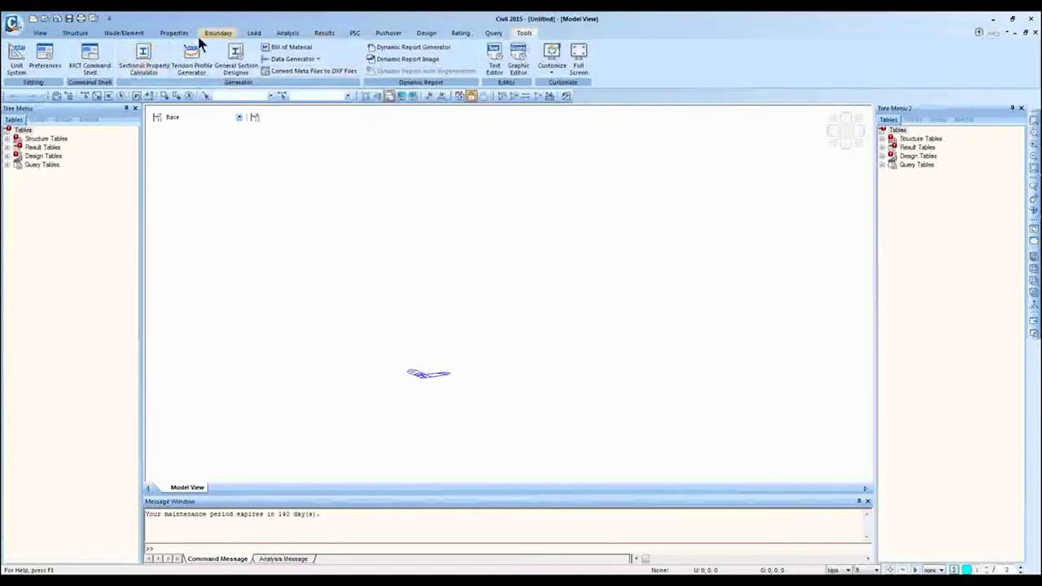
click(162, 71)
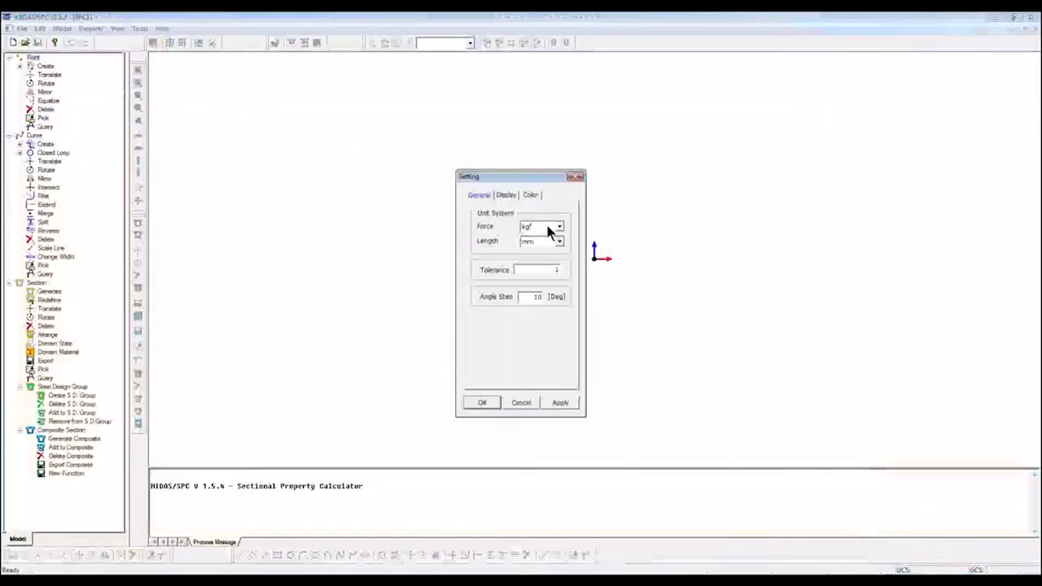
- Set the unit system to kips for force and in for length
click(549, 228)
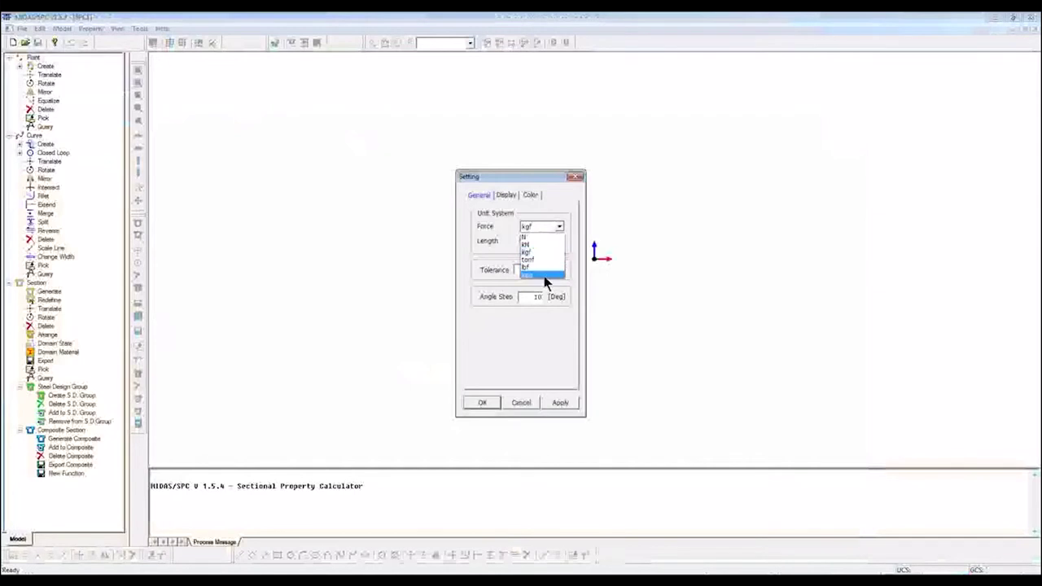
click(544, 277)
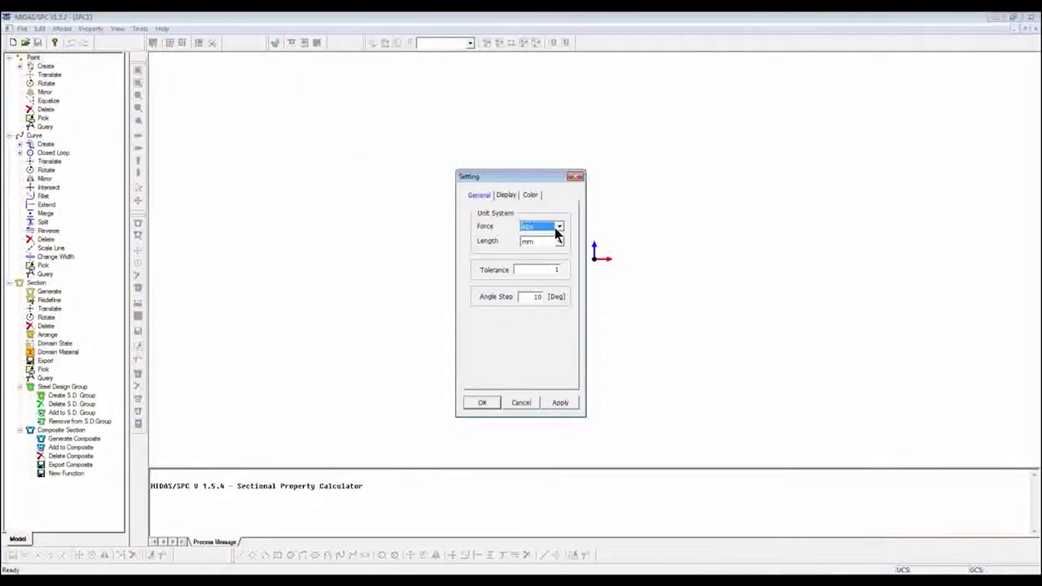
click(558, 241)
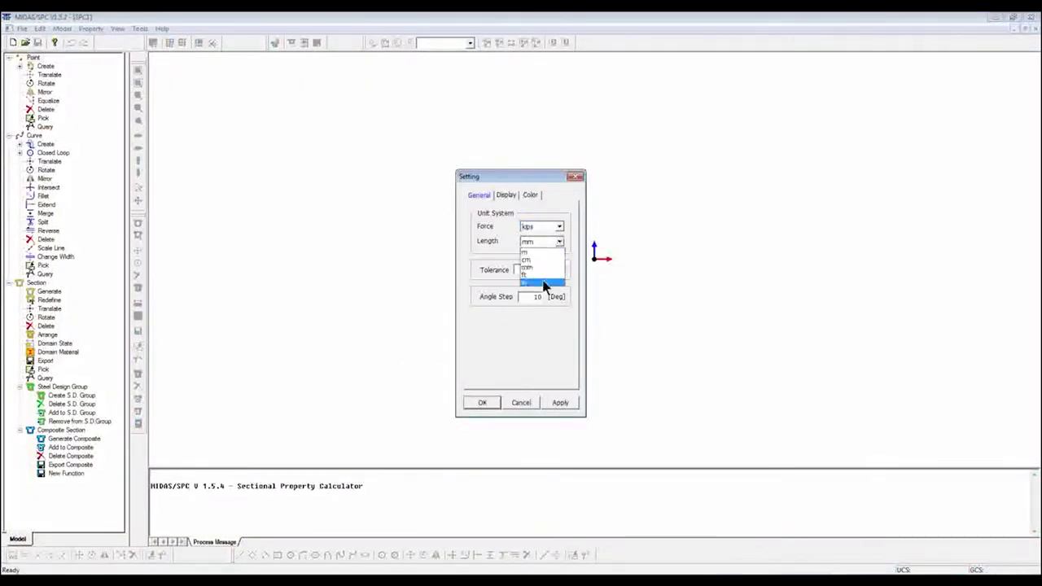
click(544, 283)
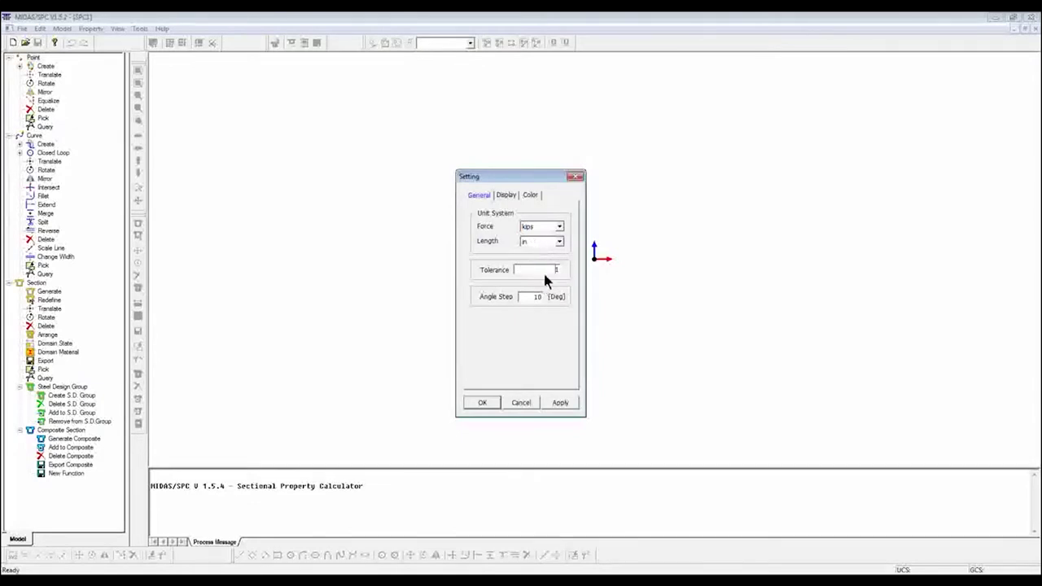
click(541, 244)
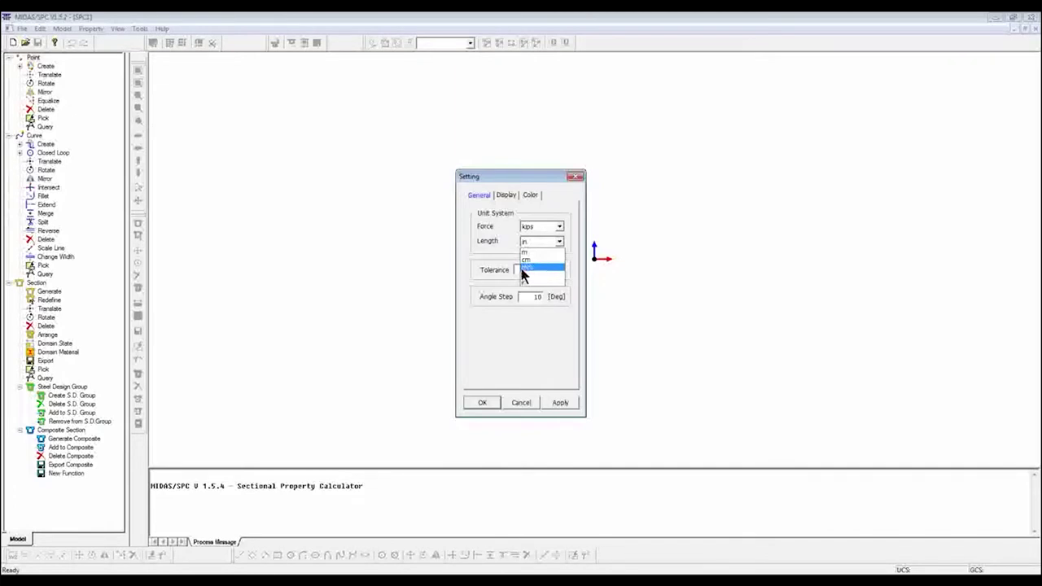
click(505, 257)
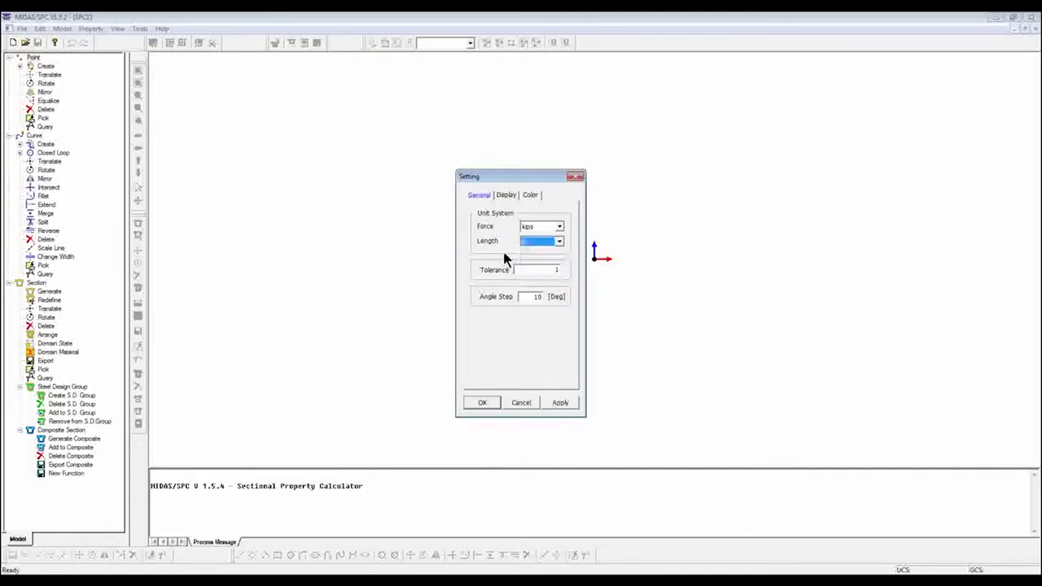
click(538, 242)
click(535, 284)
click(538, 270)
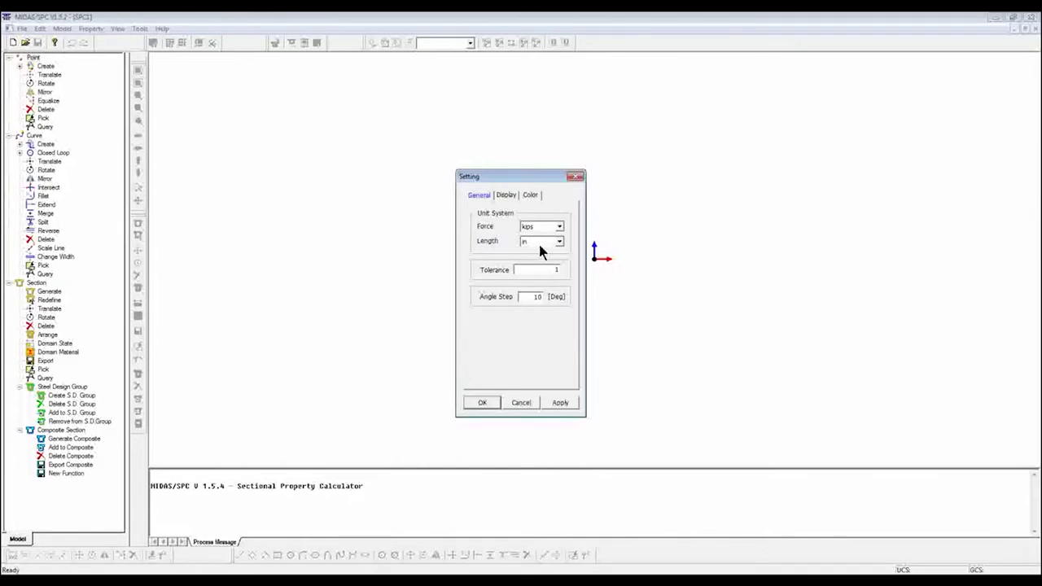
- Switch to AutoCAD to look over the girder and deck cross-section, and return to the Sectional Property Calculator settings
click(351, 560)
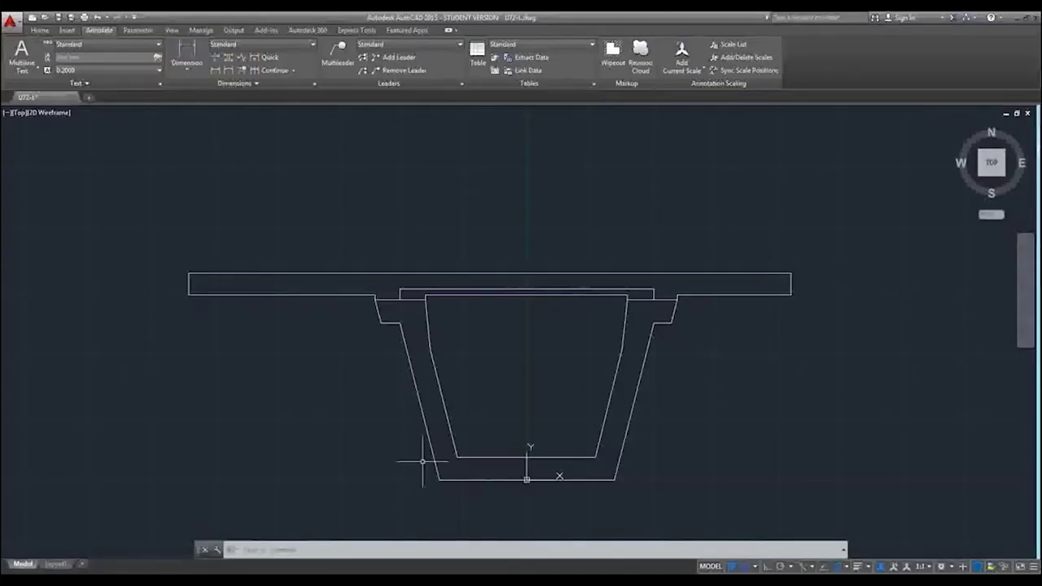
click(157, 228)
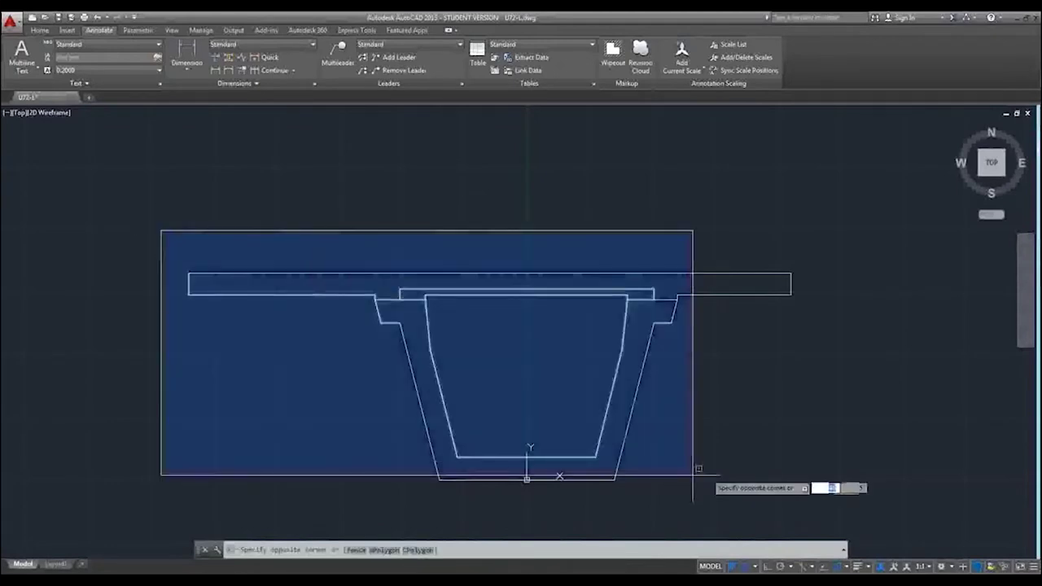
click(826, 519)
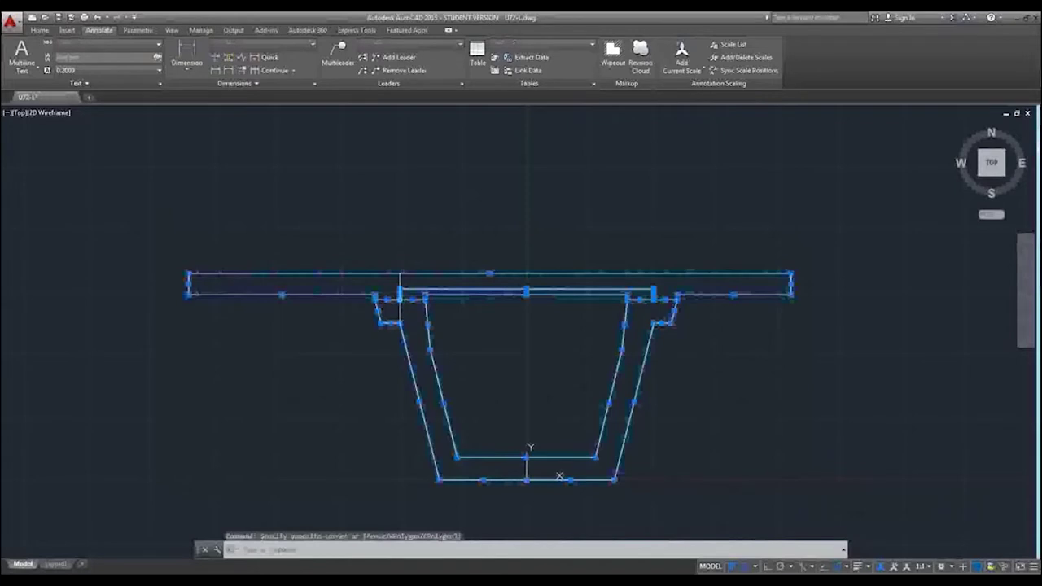
key(Escape)
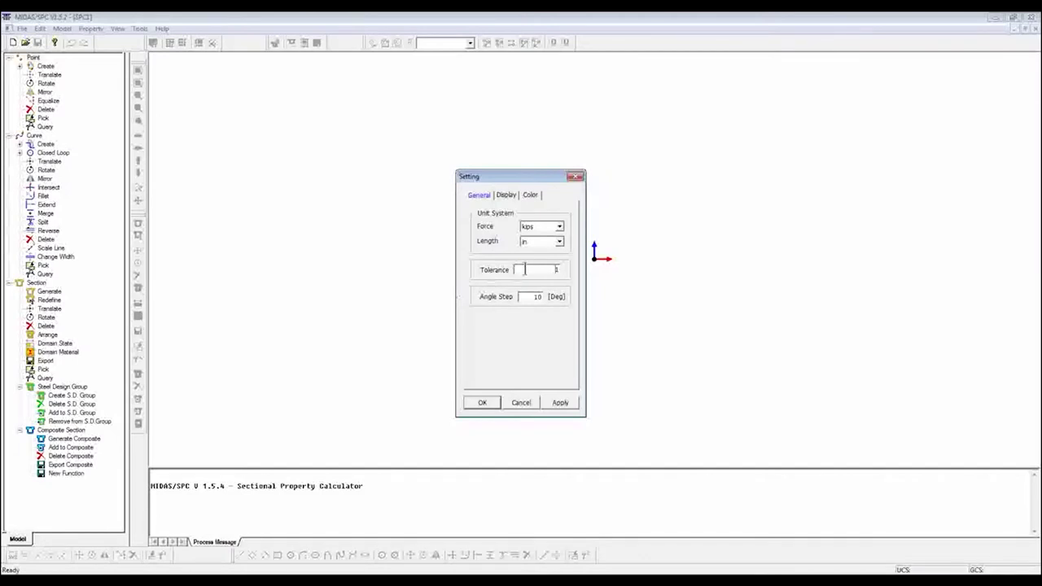
key(alt+Tab)
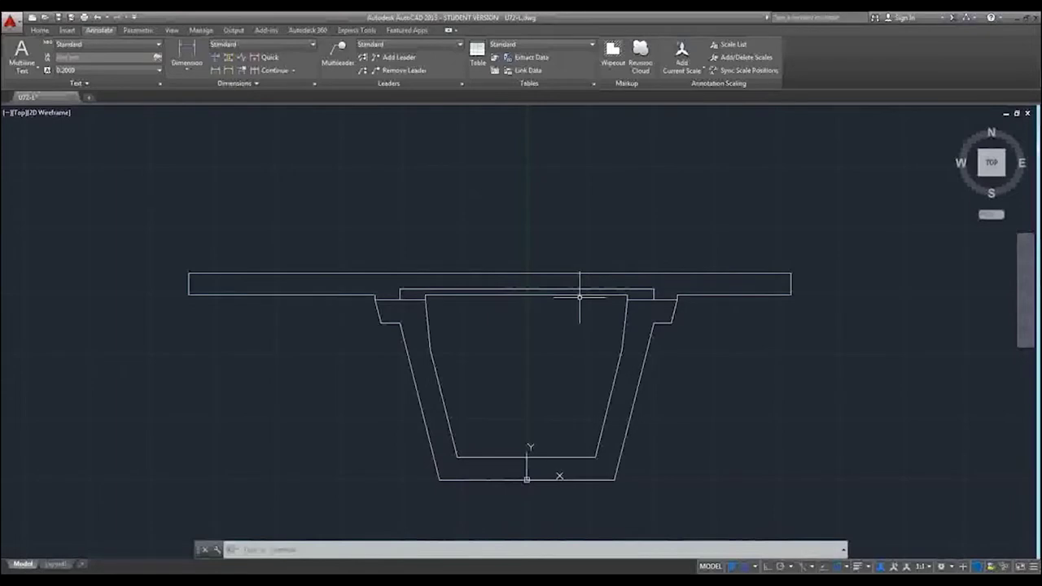
key(alt+Tab)
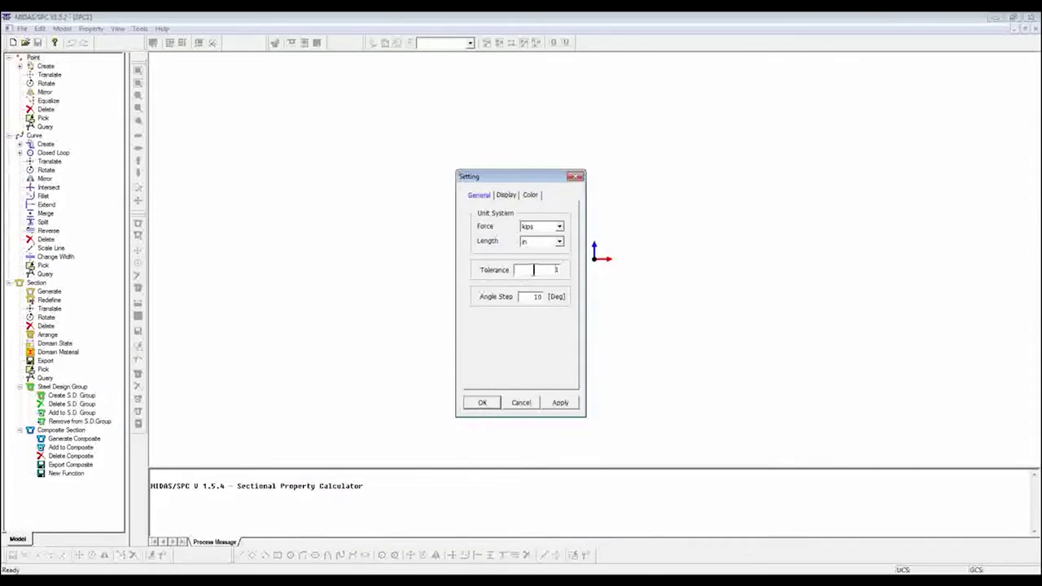
- Accept the unit settings and choose U72-R as the AutoCAD DXF file to import
click(481, 402)
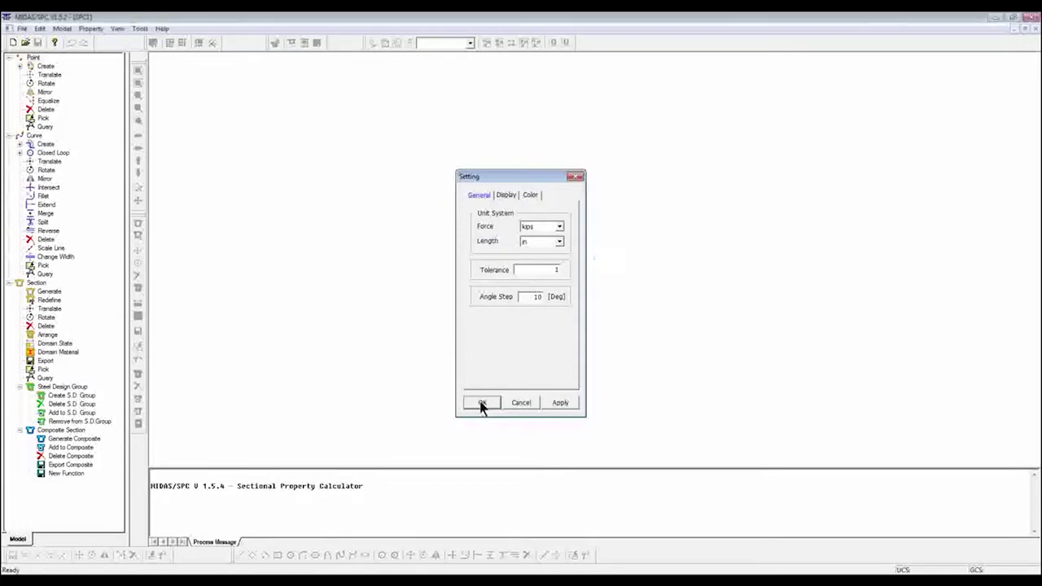
click(22, 30)
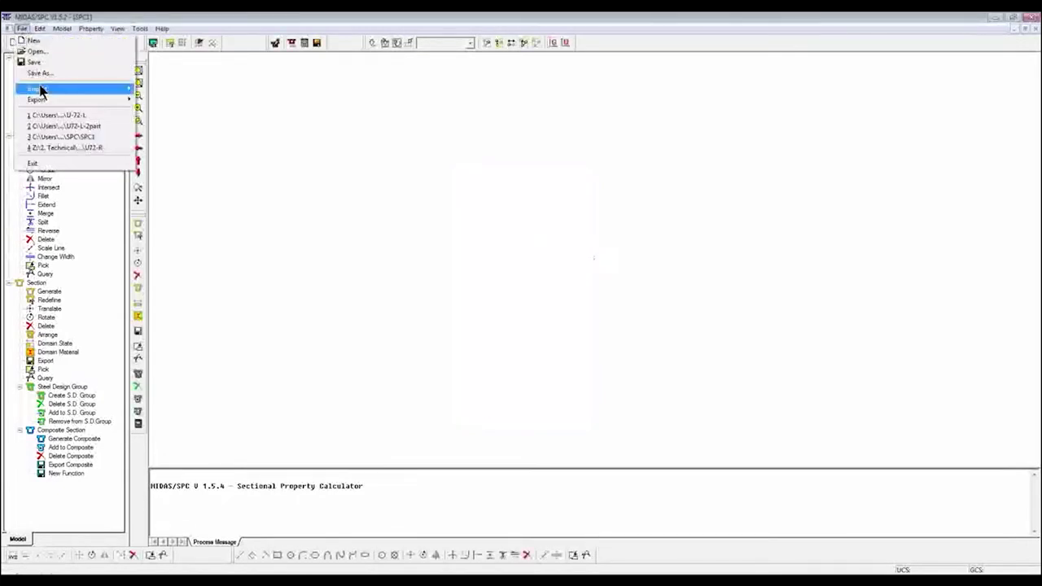
mouse_move(41, 89)
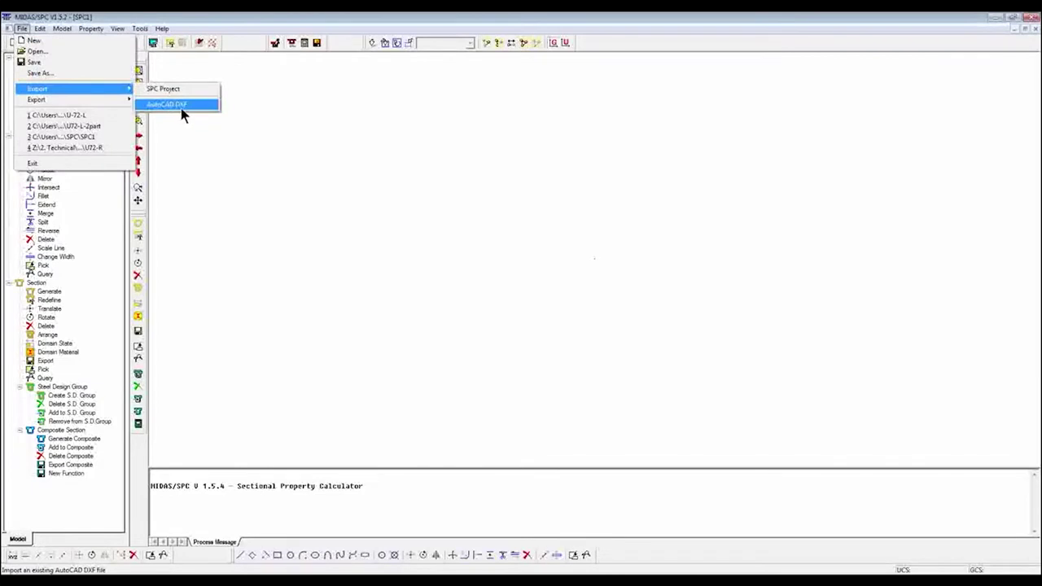
click(177, 109)
click(564, 252)
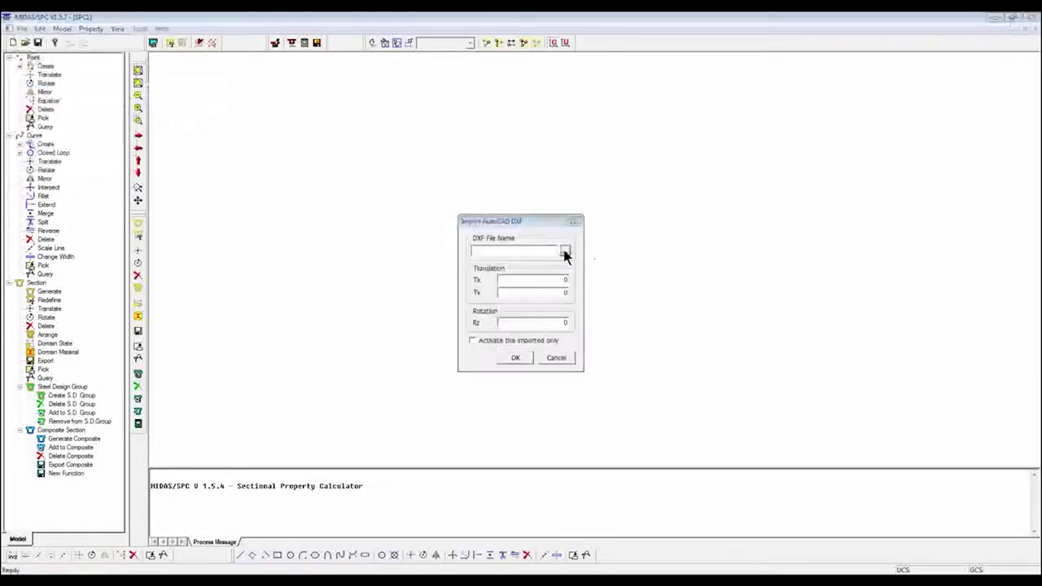
click(471, 271)
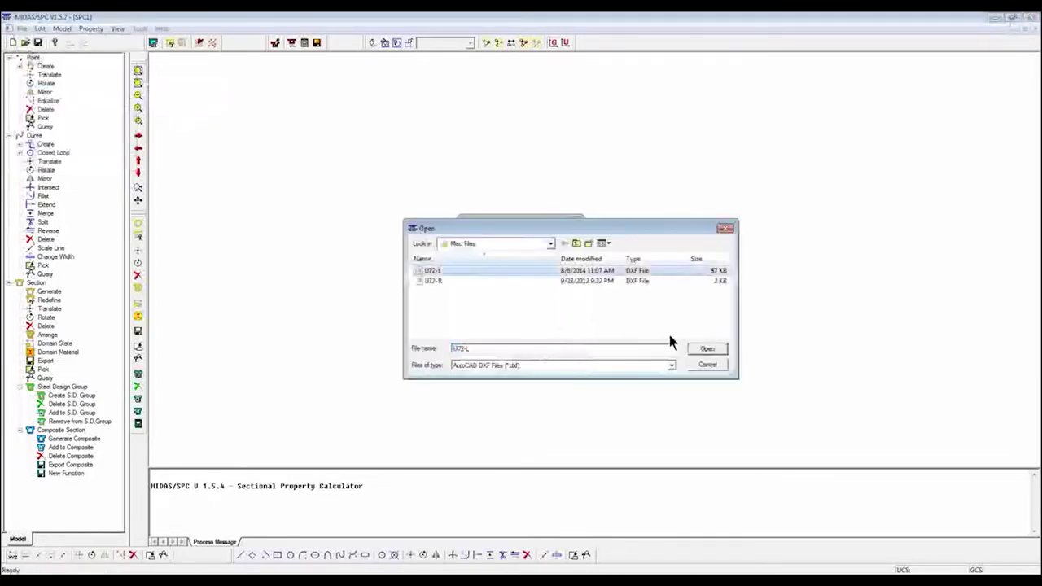
click(524, 281)
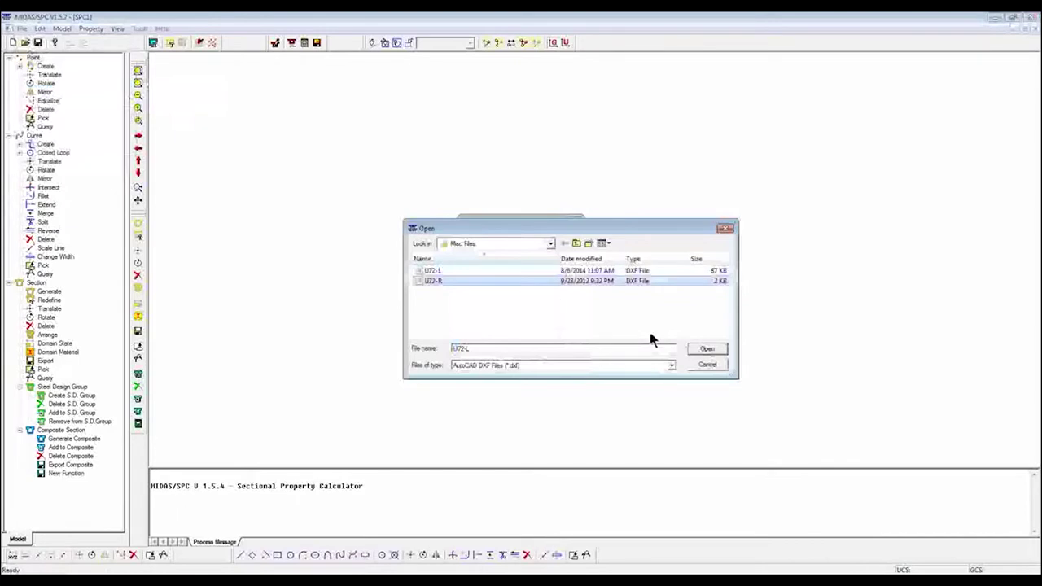
click(457, 282)
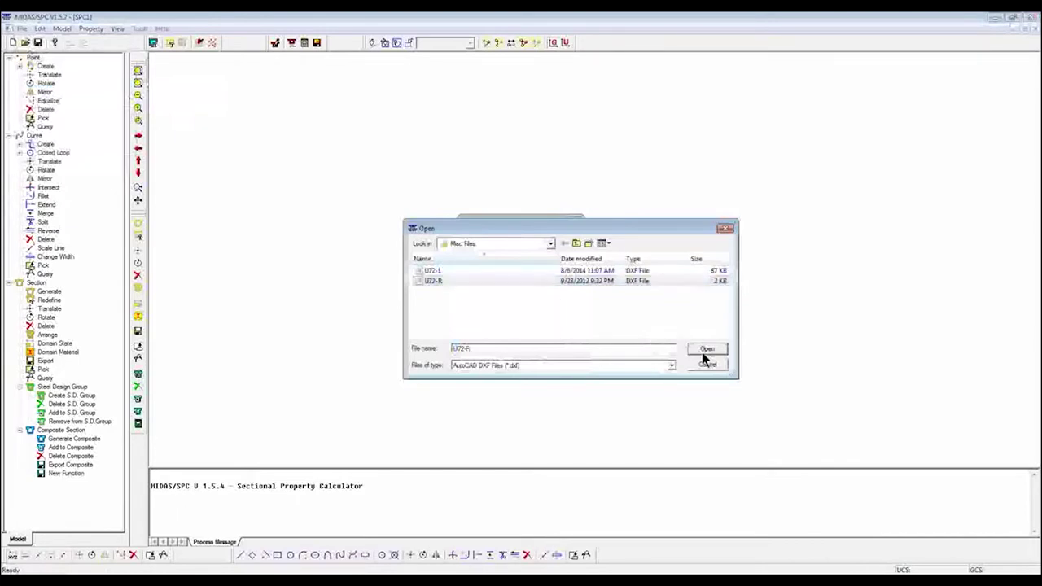
click(702, 353)
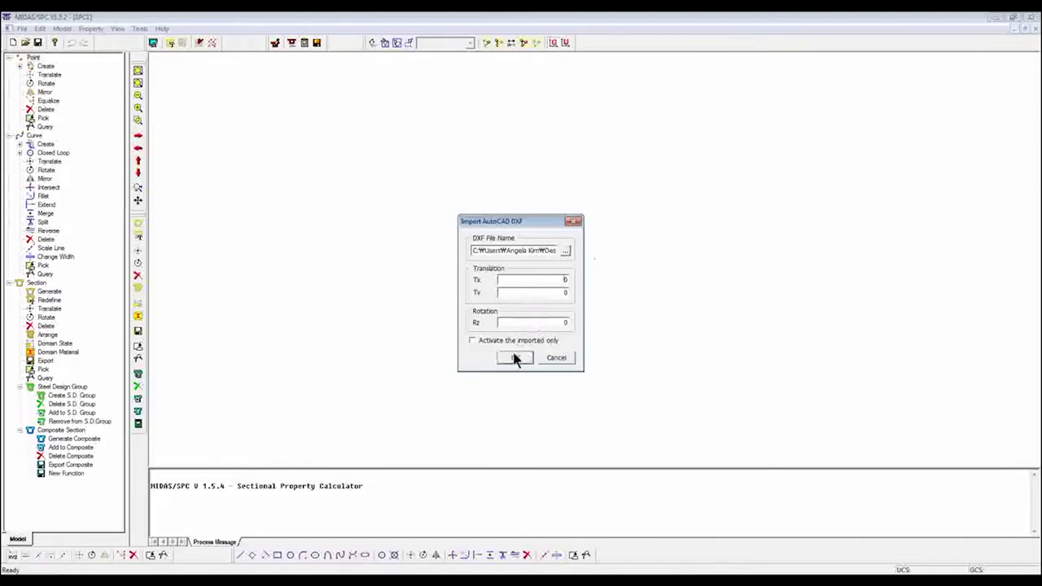
- Import the DXF with only the imported data activated, and check it for intersections and duplicates
click(469, 338)
click(510, 359)
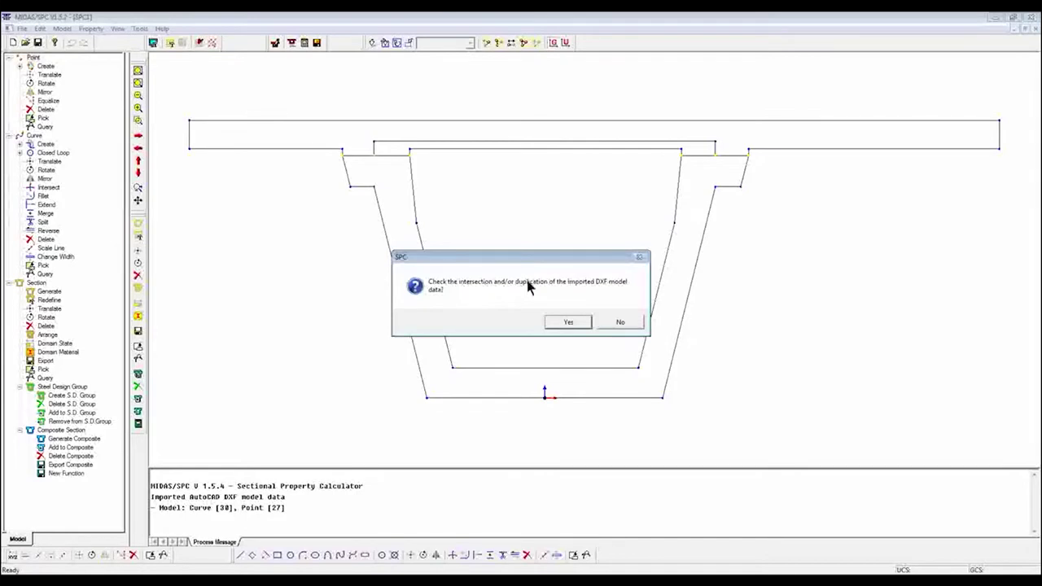
click(567, 323)
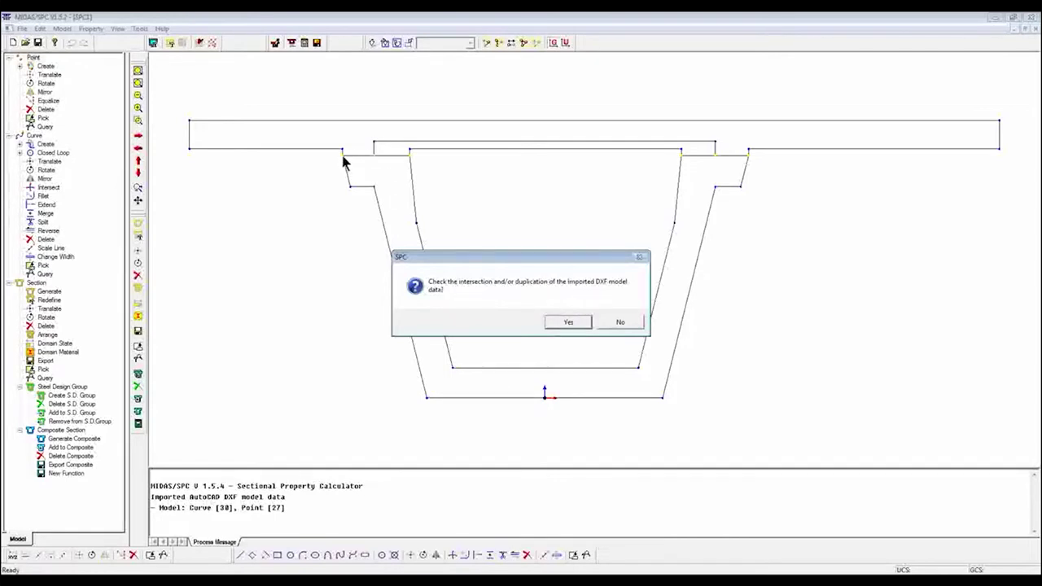
click(568, 323)
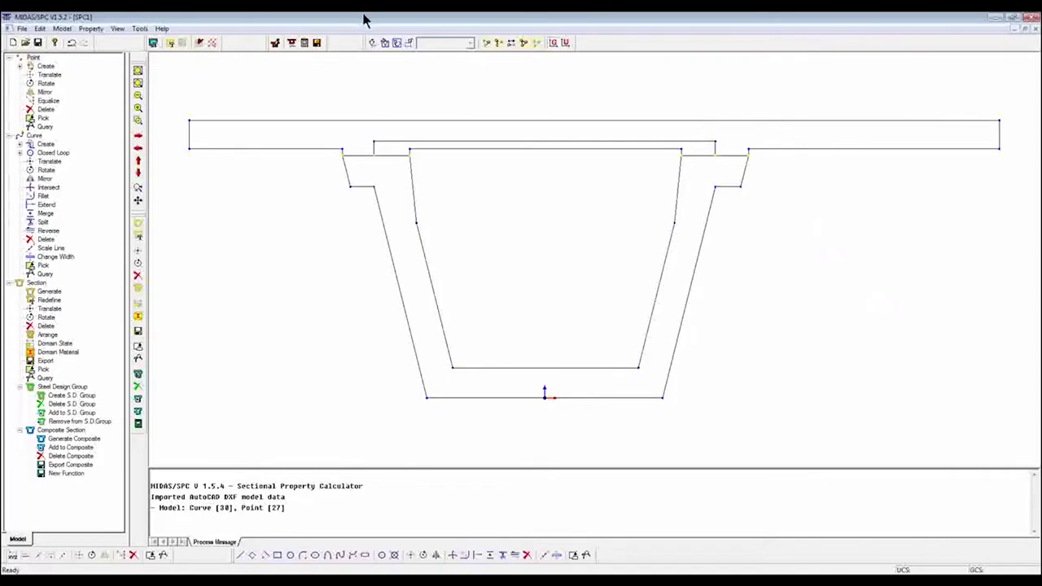
- Start a new material definition with ID 1 and name it C9000
click(61, 29)
mouse_move(75, 74)
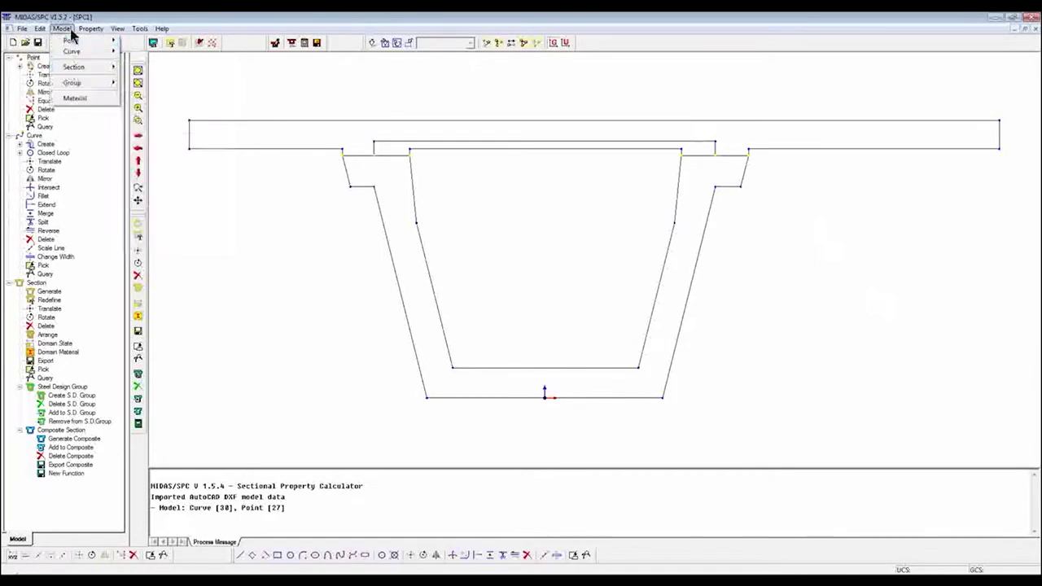
mouse_move(85, 34)
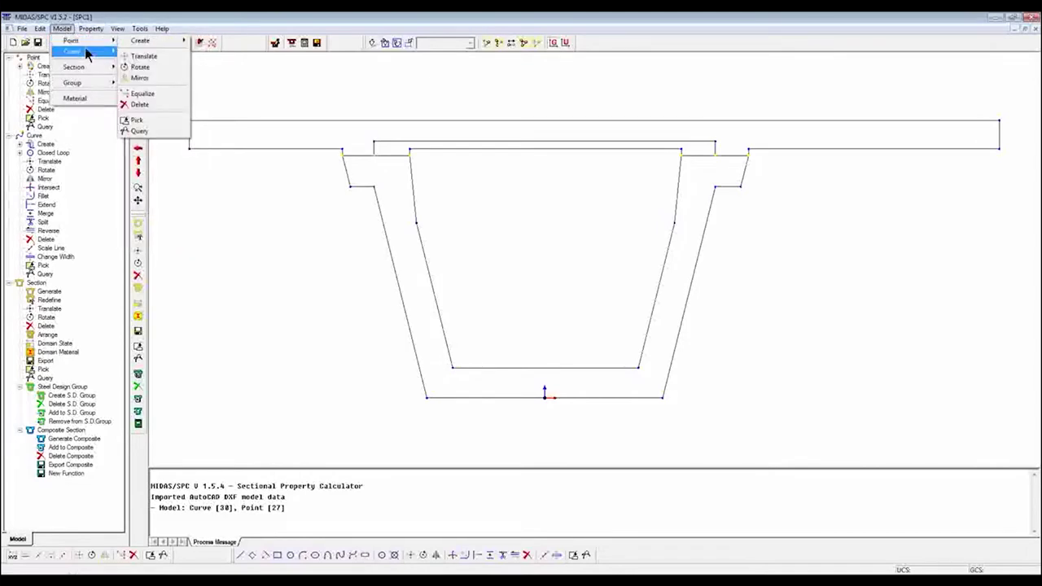
mouse_move(85, 54)
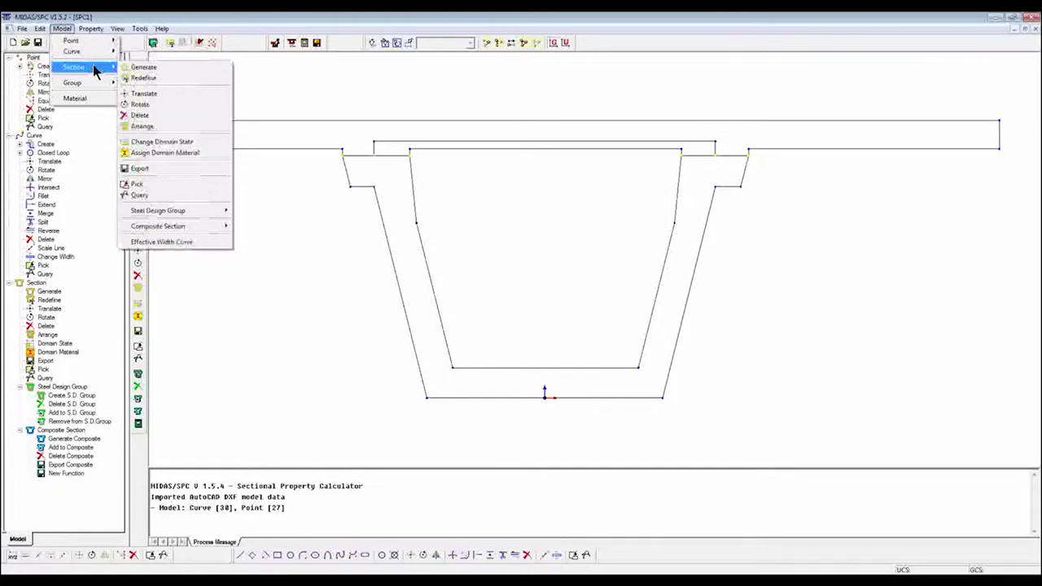
click(81, 99)
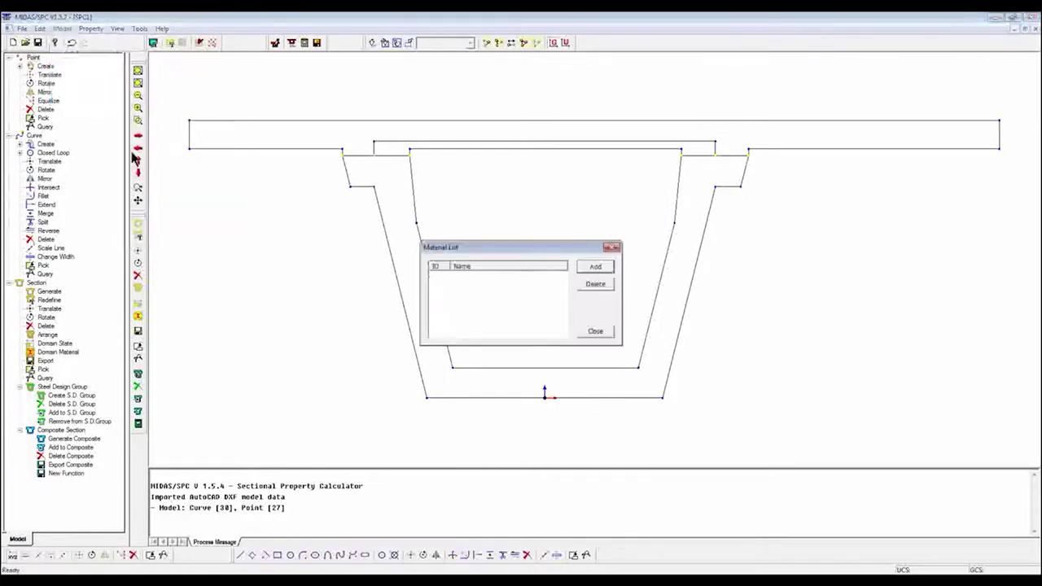
click(596, 267)
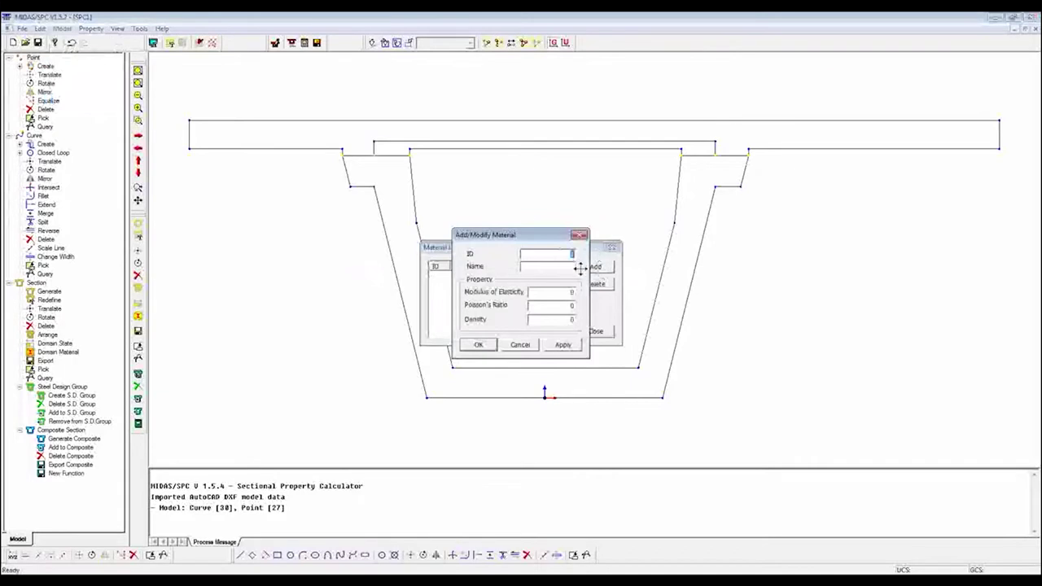
double_click(571, 266)
text(C9000)
- Give C9000 a modulus of elasticity of 5460, Poisson's ratio 0.2 and density 8.681e-5, and add it to the materials
double_click(571, 291)
text(5)
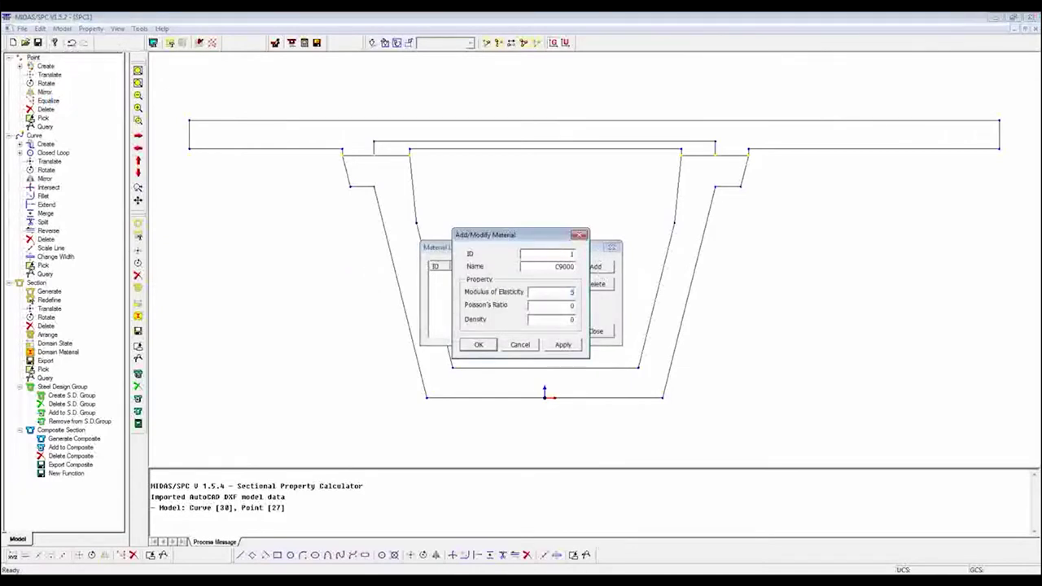
text(.4ee3)
key(Tab)
text(.2)
key(Tab)
text(8.8)
text(816)
text(e)
text(-5)
click(562, 344)
- Add a second material named C4500 with a modulus of elasticity of 3.88526e3, and close the material list
drag(554, 267, 577, 266)
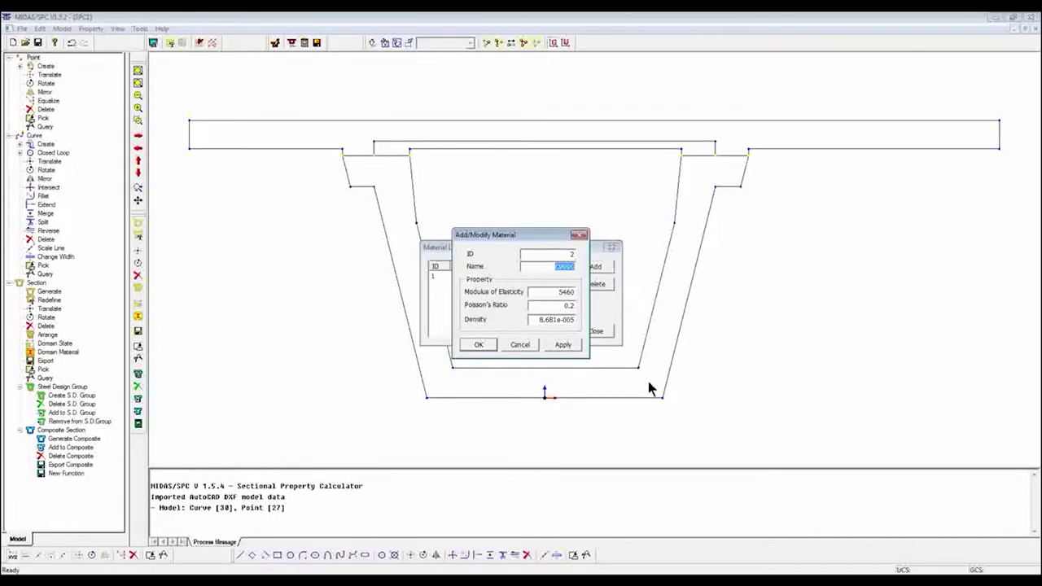
text(C4500)
key(Tab)
text(3.88)
text(526)
text(e3)
click(492, 342)
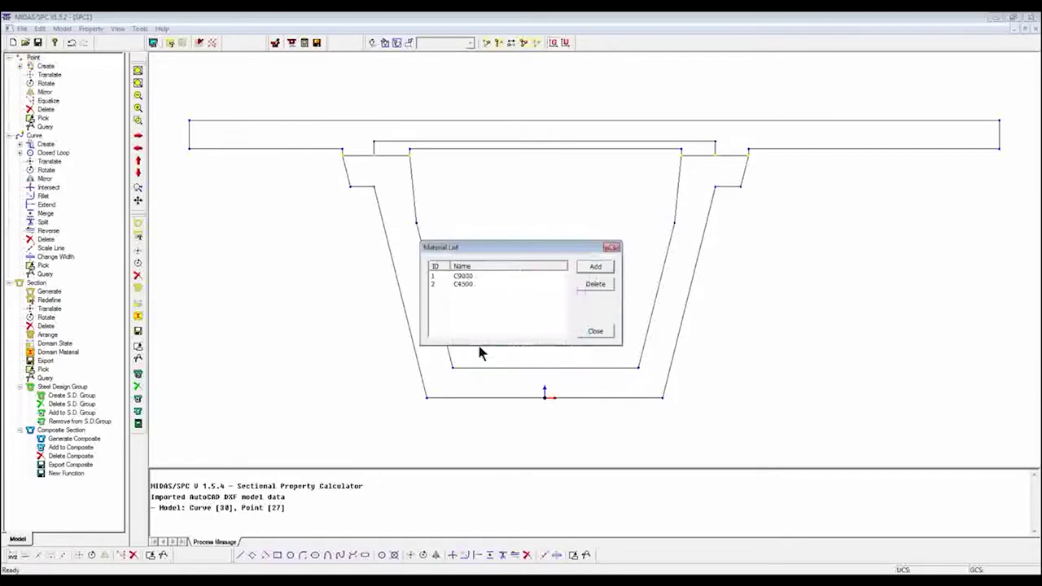
click(597, 331)
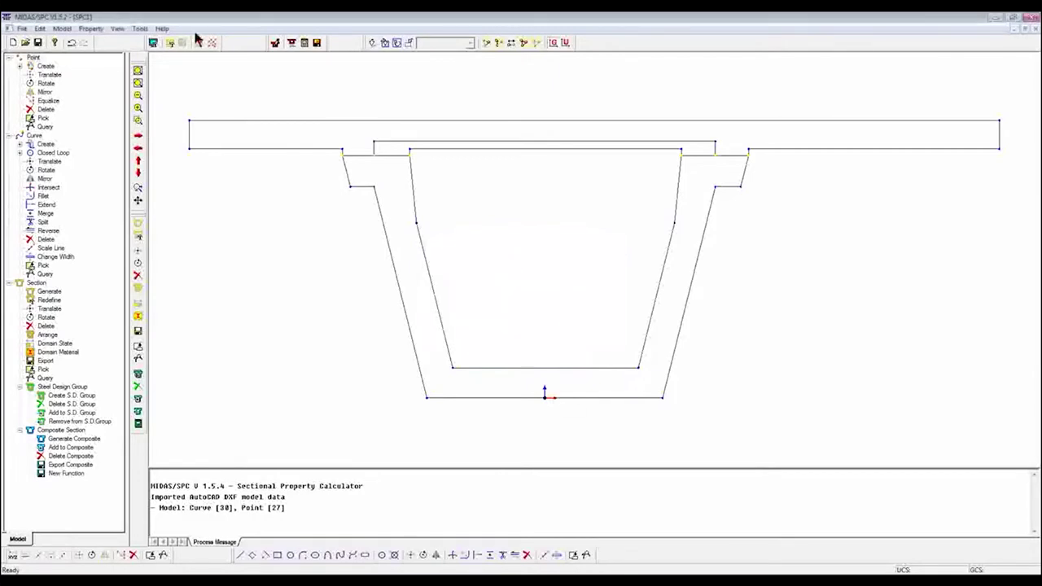
- Try to generate a line-type section from all curves of the girder and deck cross-section
click(63, 29)
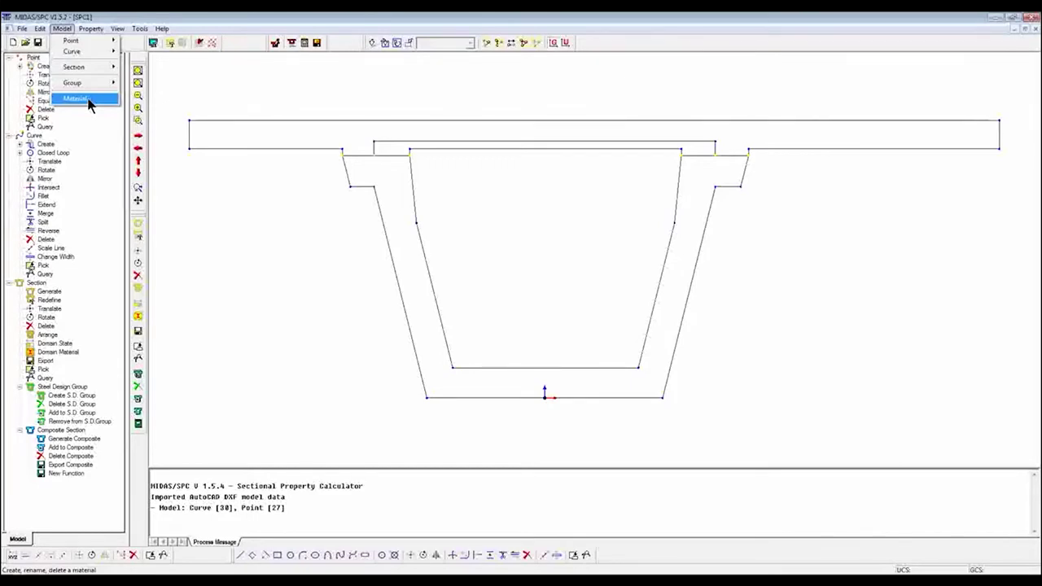
mouse_move(96, 69)
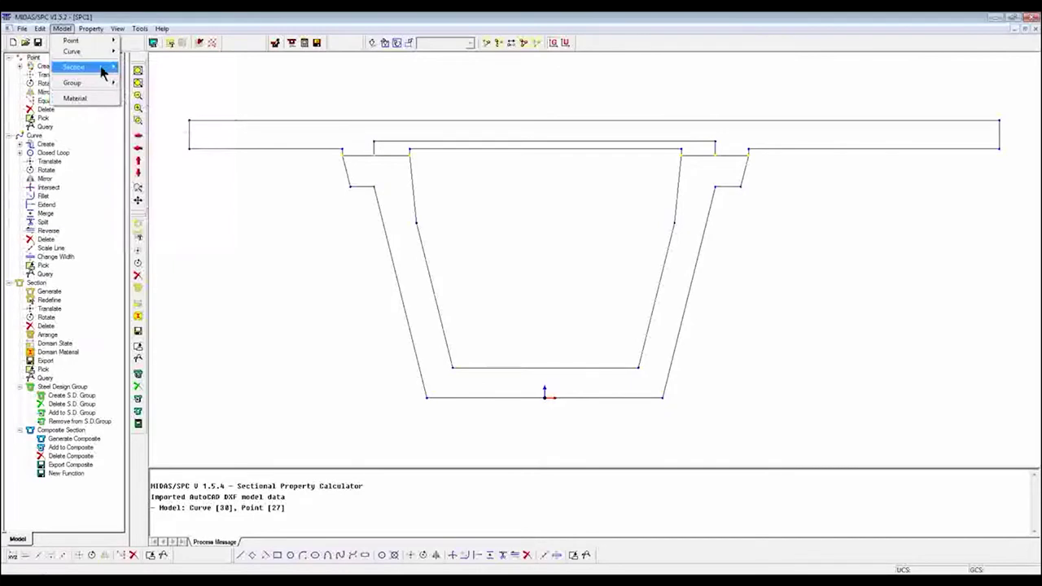
mouse_move(101, 68)
click(143, 71)
mouse_move(171, 95)
mouse_down()
mouse_move(732, 370)
mouse_move(879, 420)
mouse_up()
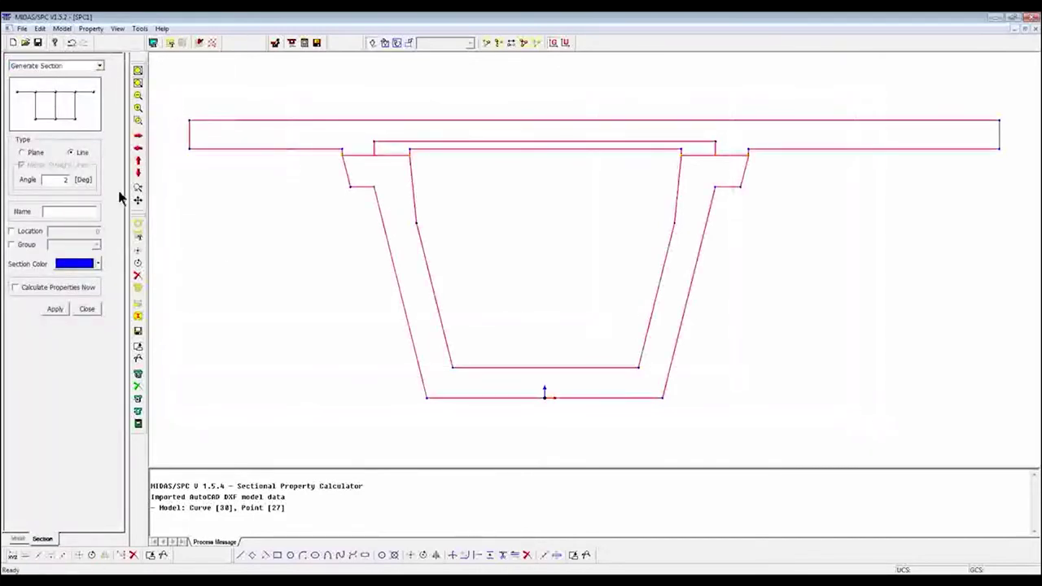
click(55, 309)
- Set up a new composite section named Girder with 1 part and base material C9000
click(91, 28)
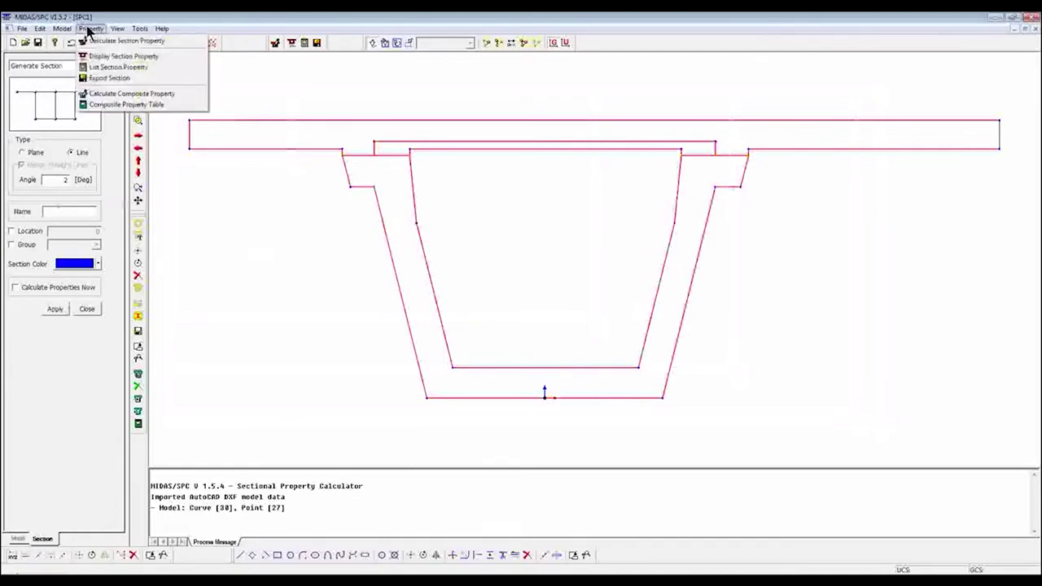
mouse_move(61, 29)
mouse_move(93, 74)
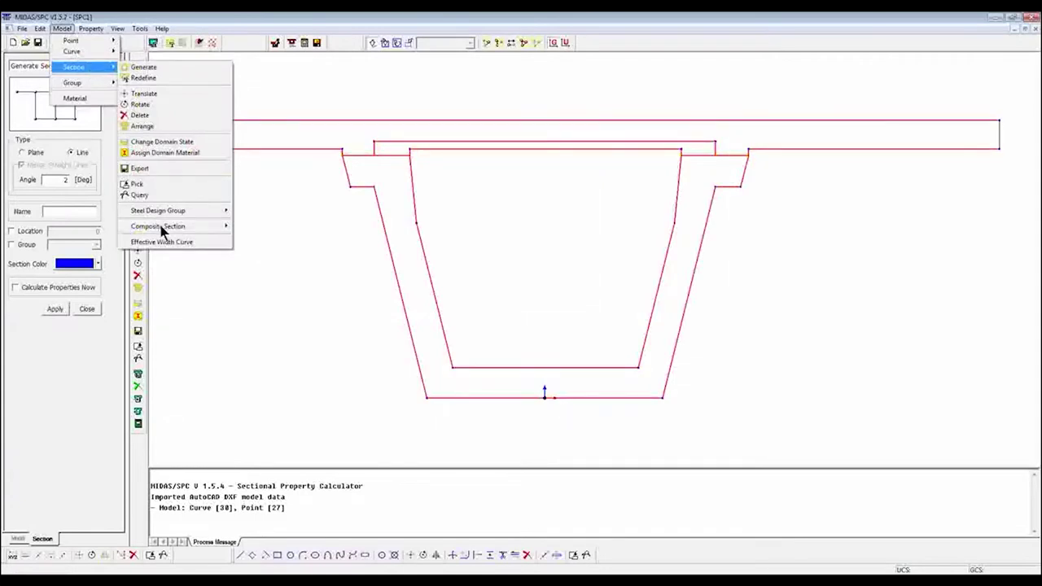
mouse_move(163, 228)
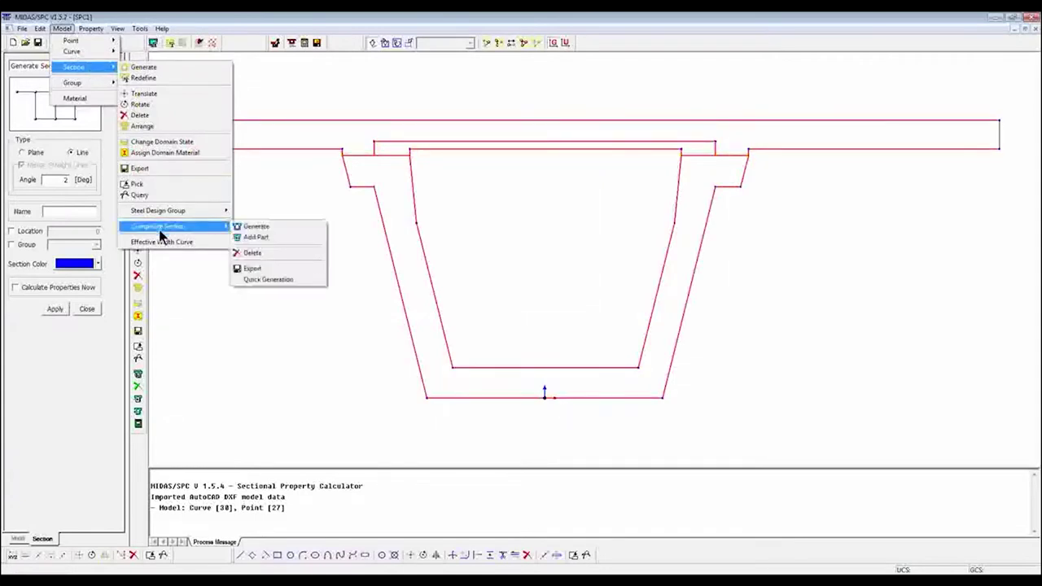
click(251, 227)
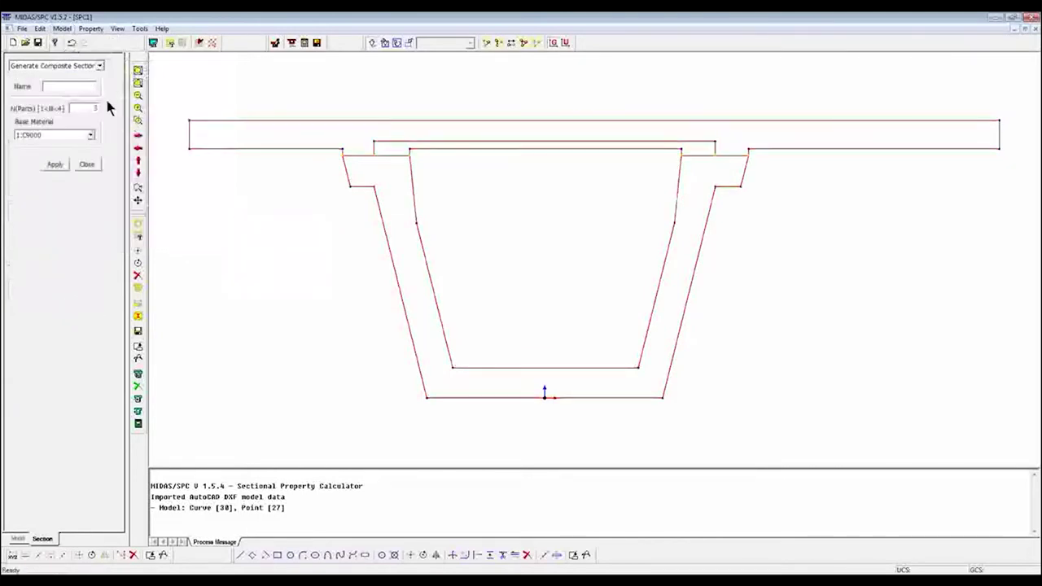
text(Girder)
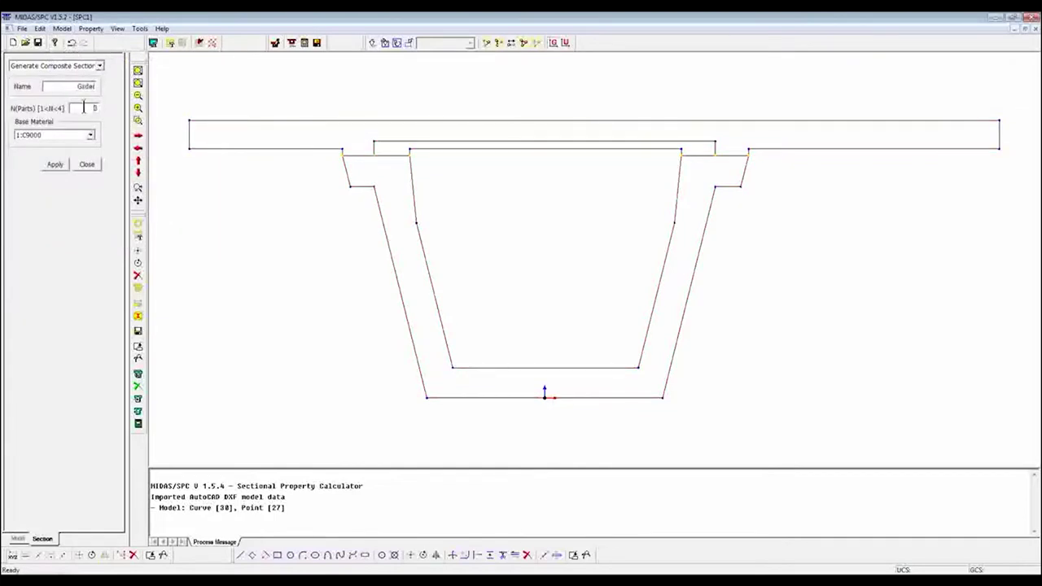
key(Tab)
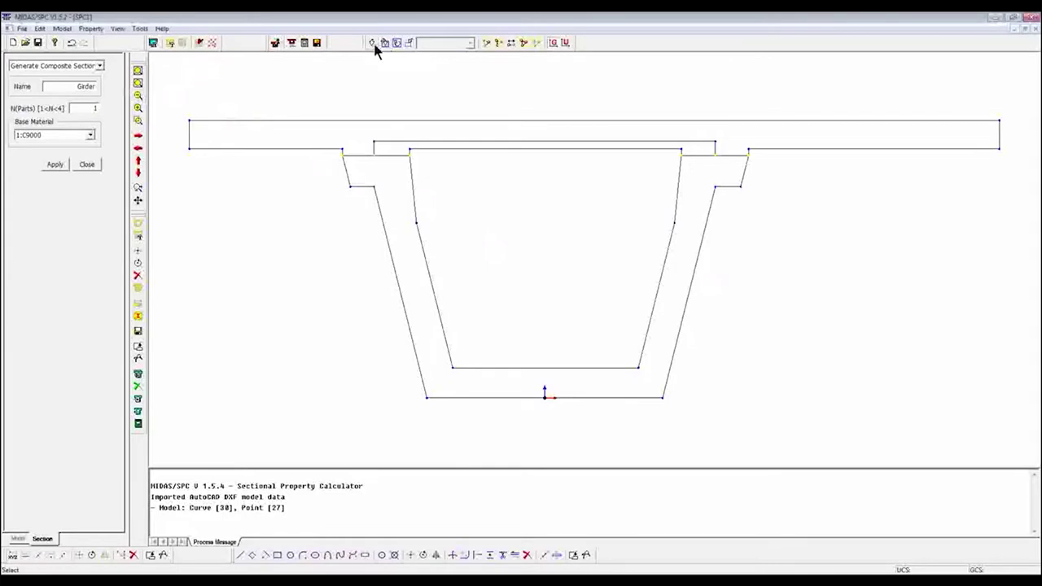
- Try to generate the one-part Girder composite section from only the tub girder's outline curves
drag(390, 194, 853, 425)
click(323, 147)
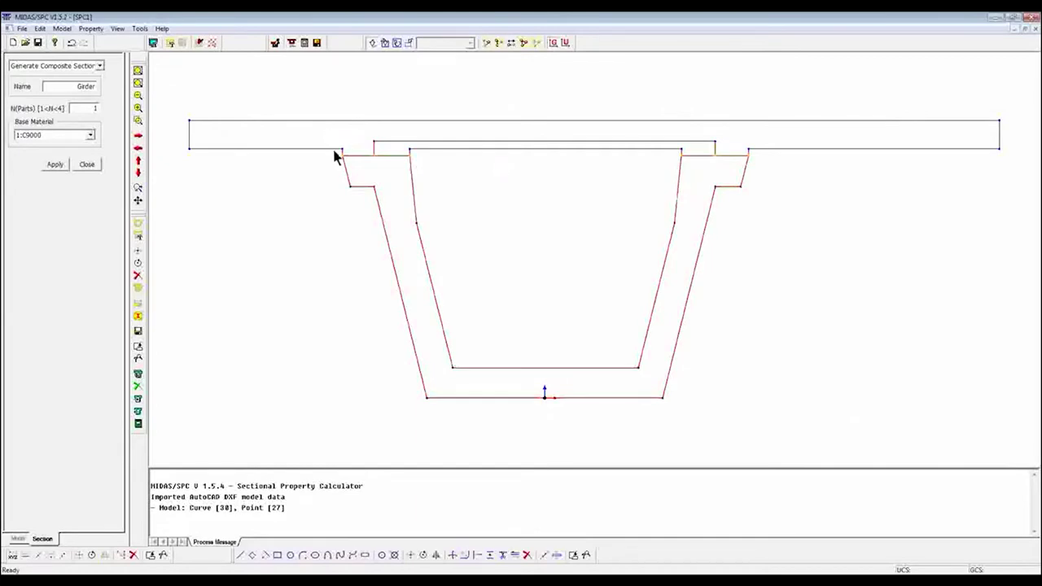
drag(340, 158, 856, 427)
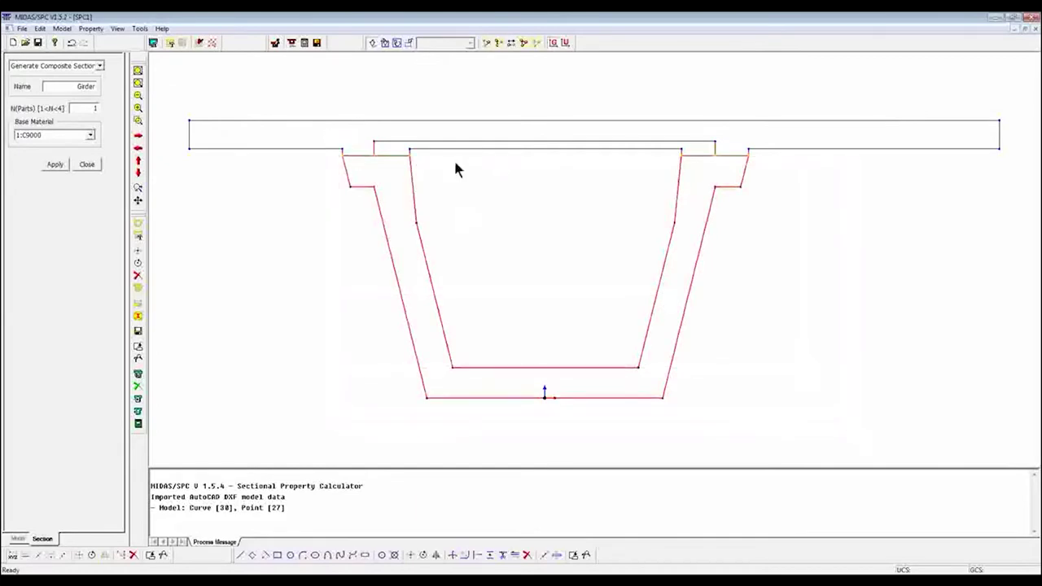
click(360, 158)
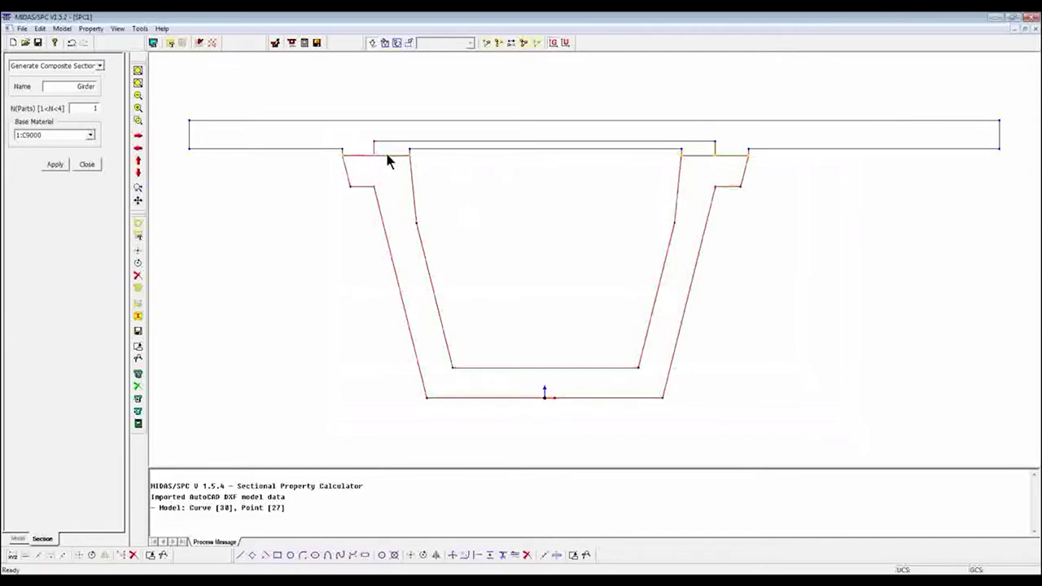
drag(326, 163, 787, 394)
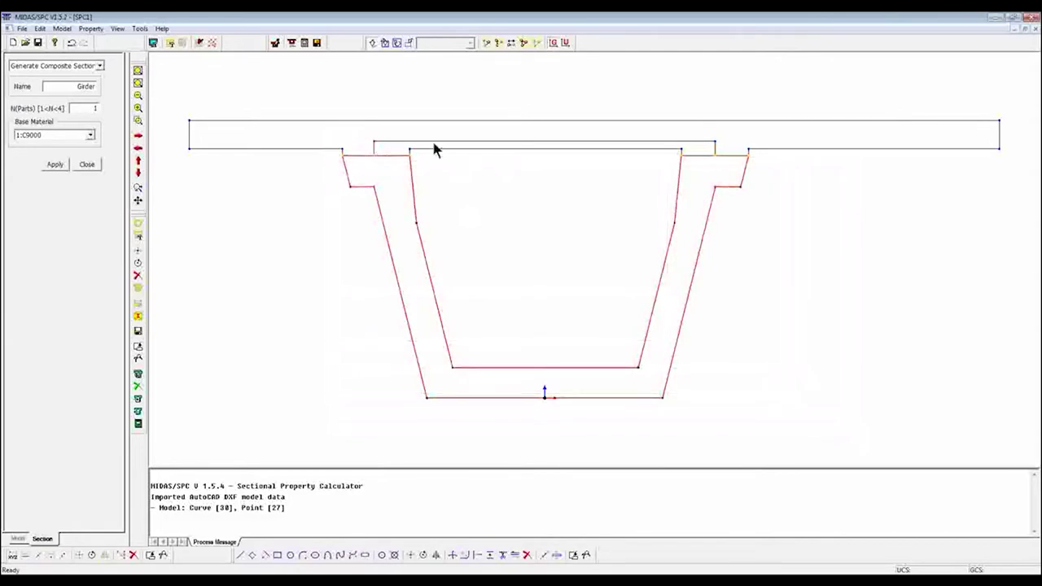
drag(322, 164, 844, 401)
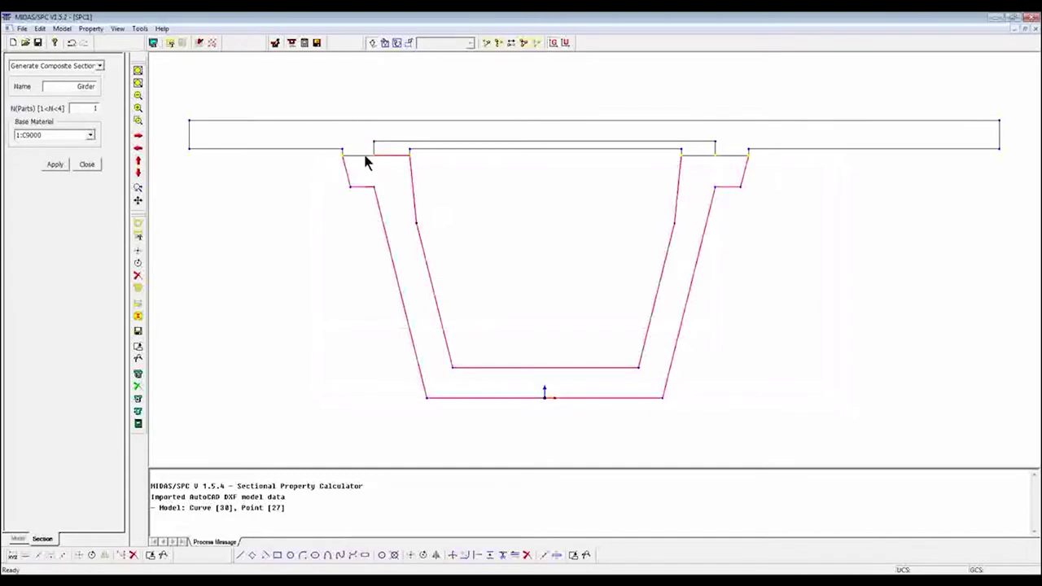
click(726, 155)
click(55, 164)
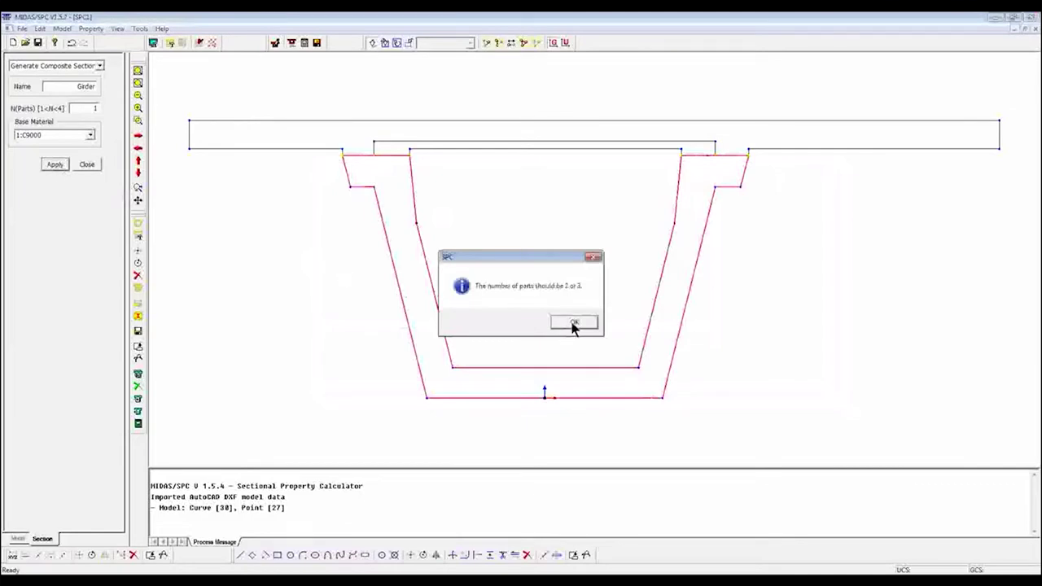
click(573, 323)
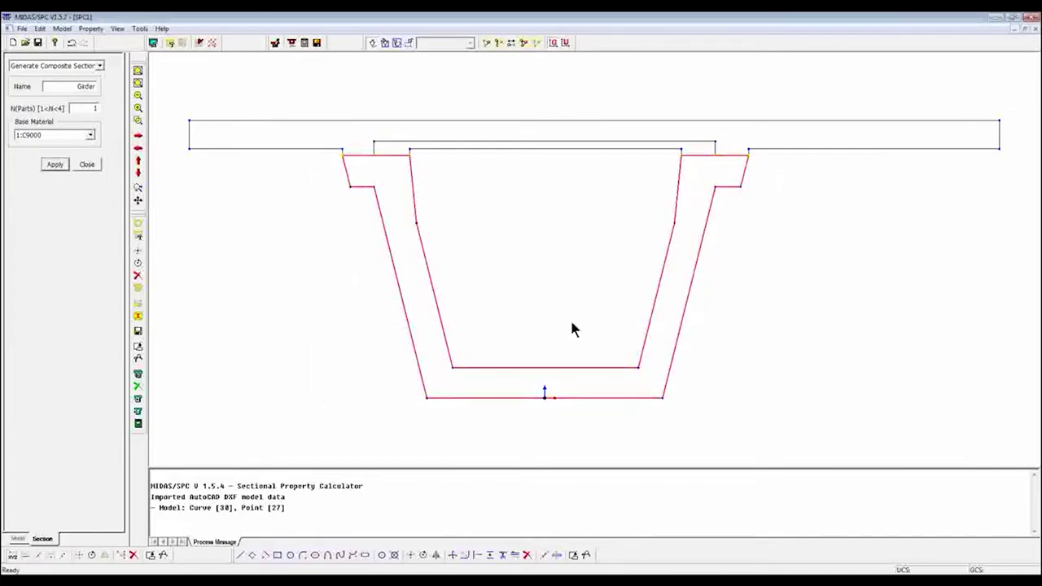
- Set the number of parts to 3 and generate the Girder composite section with all girder and deck curves selected
double_click(77, 109)
text(3)
drag(162, 110, 1009, 426)
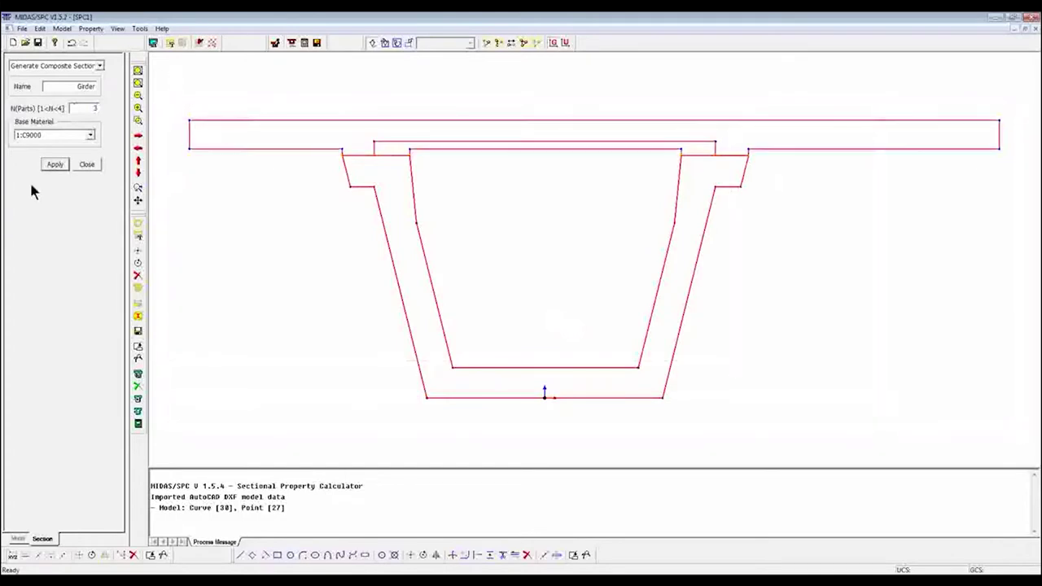
click(56, 166)
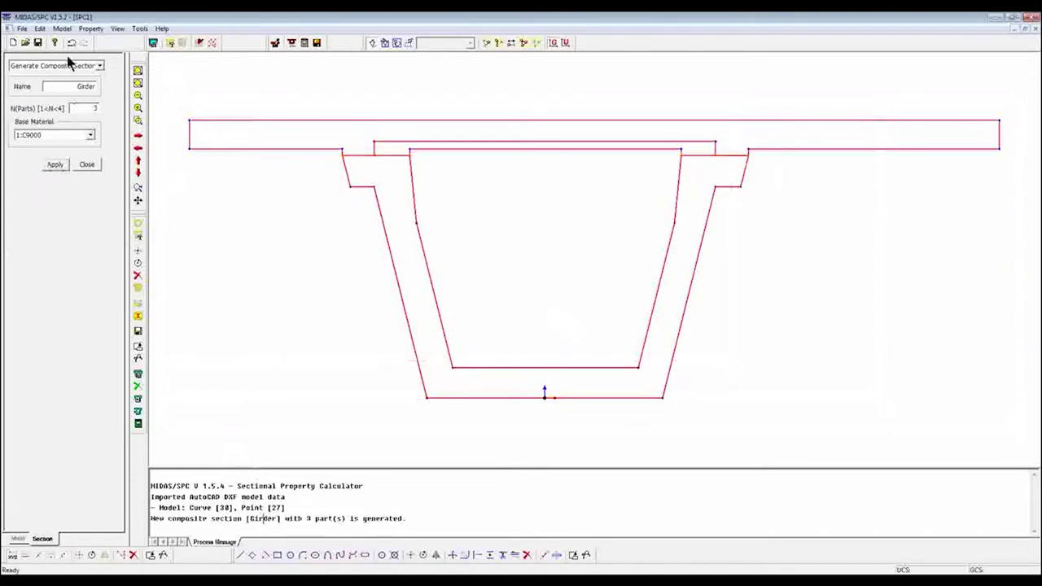
click(67, 29)
mouse_move(81, 67)
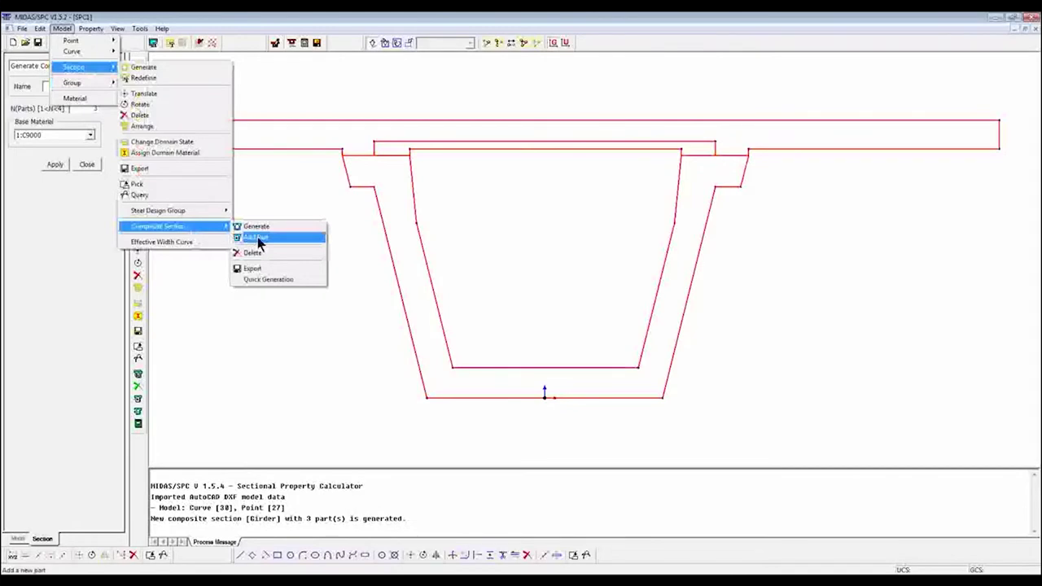
click(91, 191)
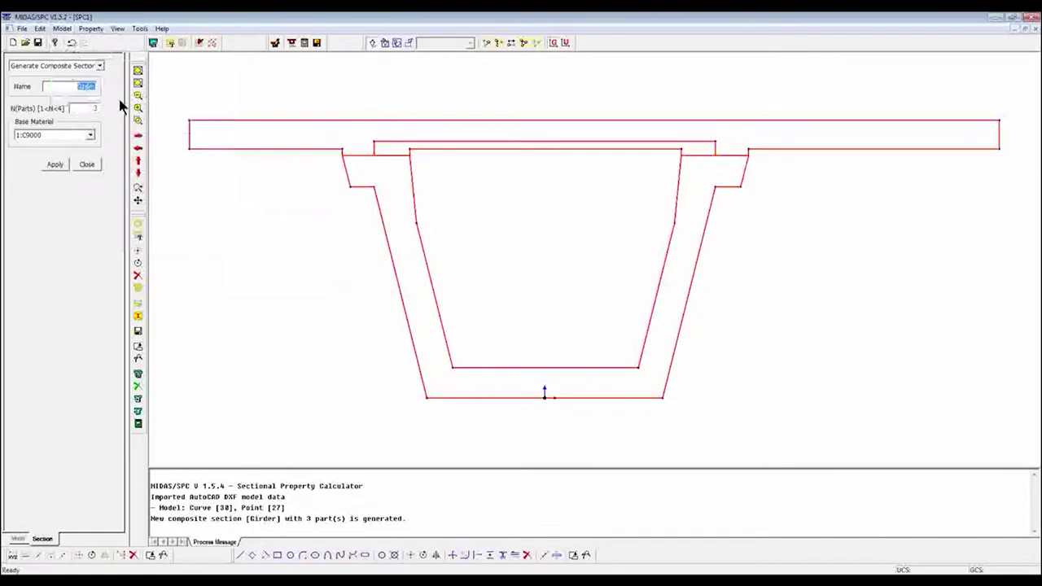
- Start adding part 1 to the Girder composite section and name the part Tub
click(63, 28)
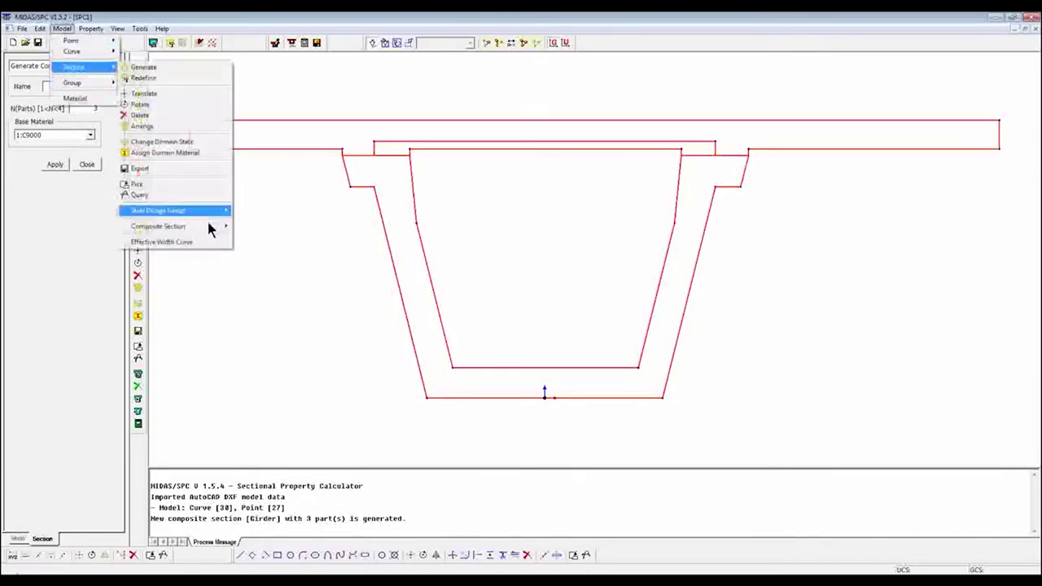
mouse_move(209, 226)
click(275, 235)
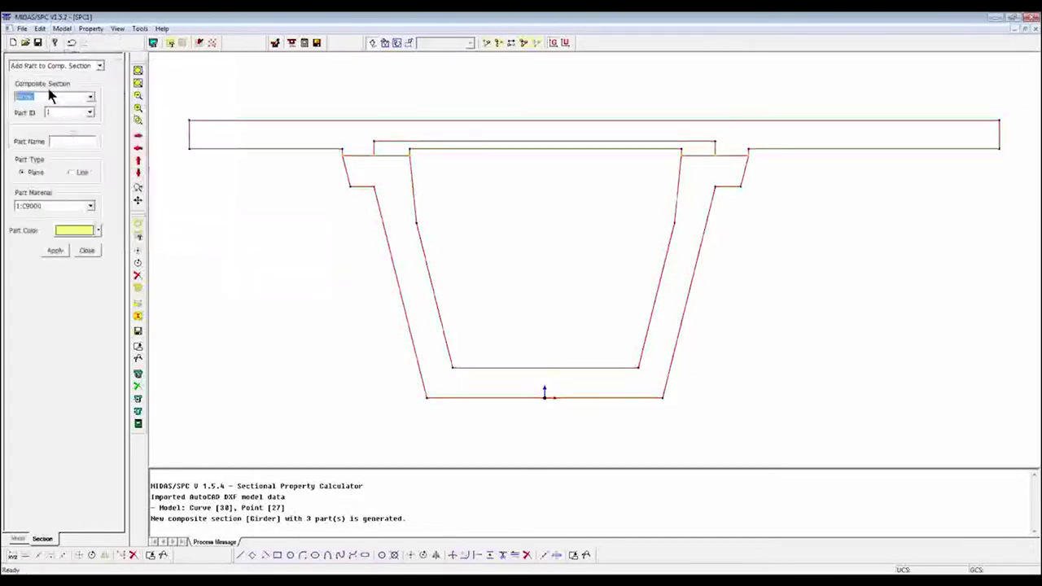
click(72, 142)
text(Fil)
key(BackSpace)
key(BackSpace)
key(BackSpace)
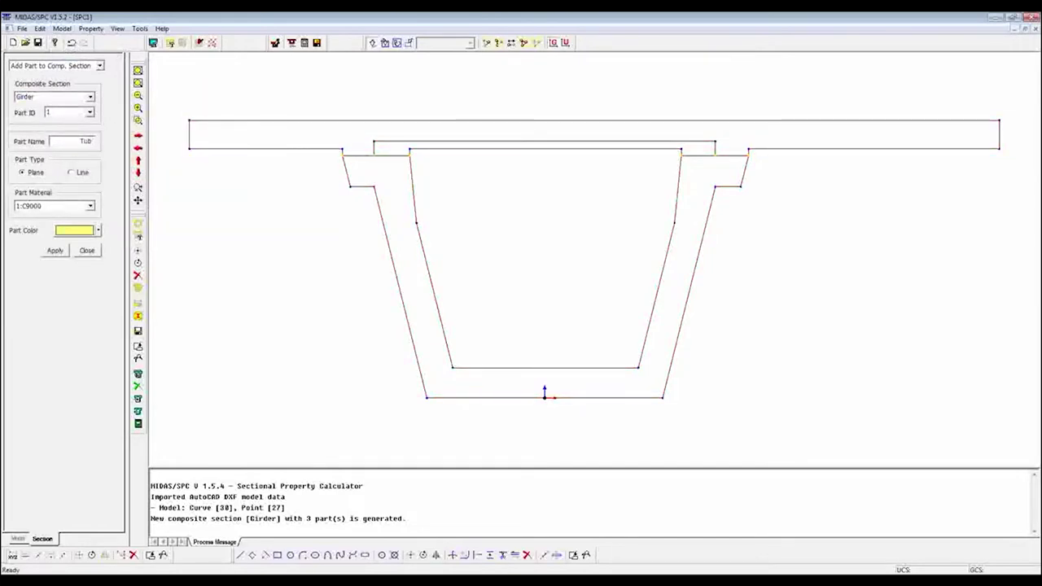
- Select only the tub girder's outline curves, including its top flange edges, and add them as the C9000 plane part Tub
drag(318, 156, 808, 426)
click(779, 150)
click(846, 163)
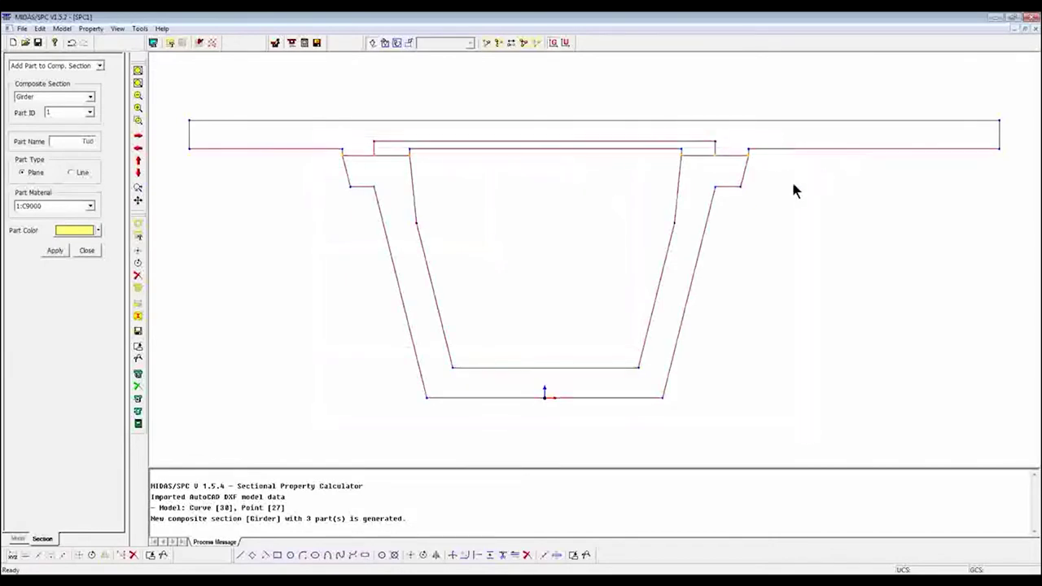
drag(337, 160, 855, 414)
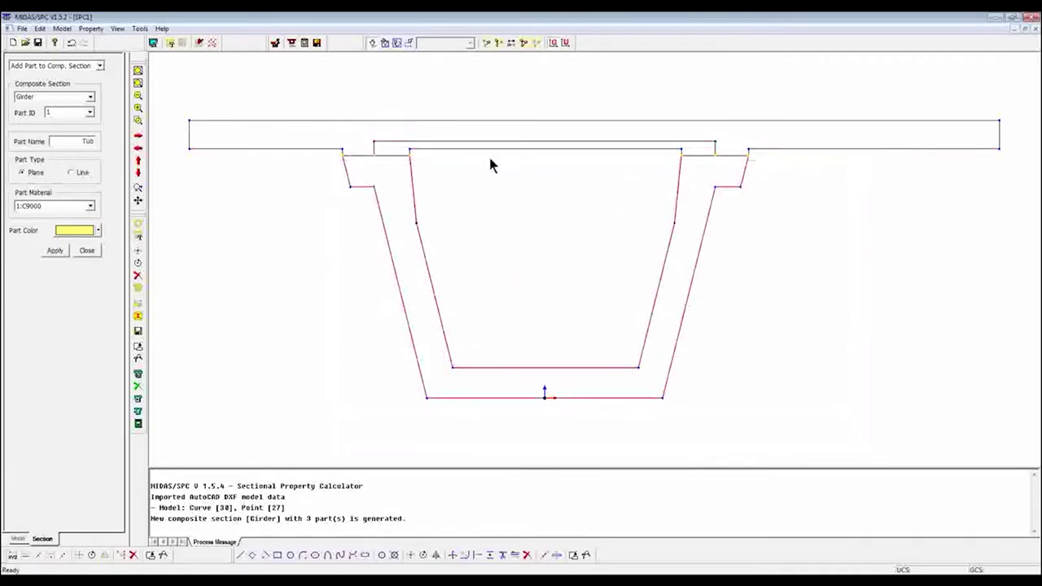
click(383, 155)
click(54, 251)
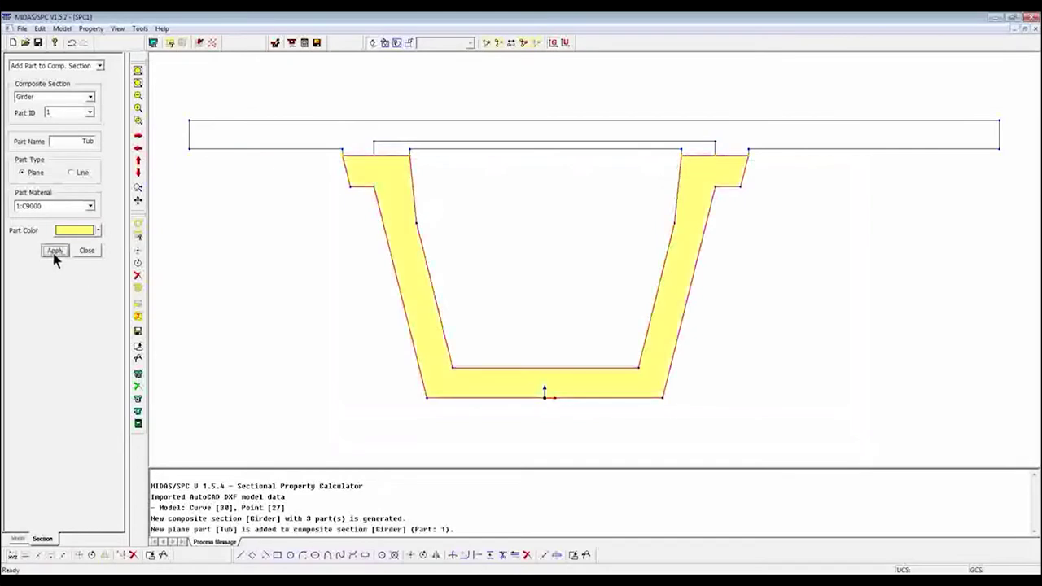
- Add the thin cover plate's outline curves to the Girder composite section as plane part 2, named Cover, with material C4500 and cyan colour
drag(371, 135, 729, 157)
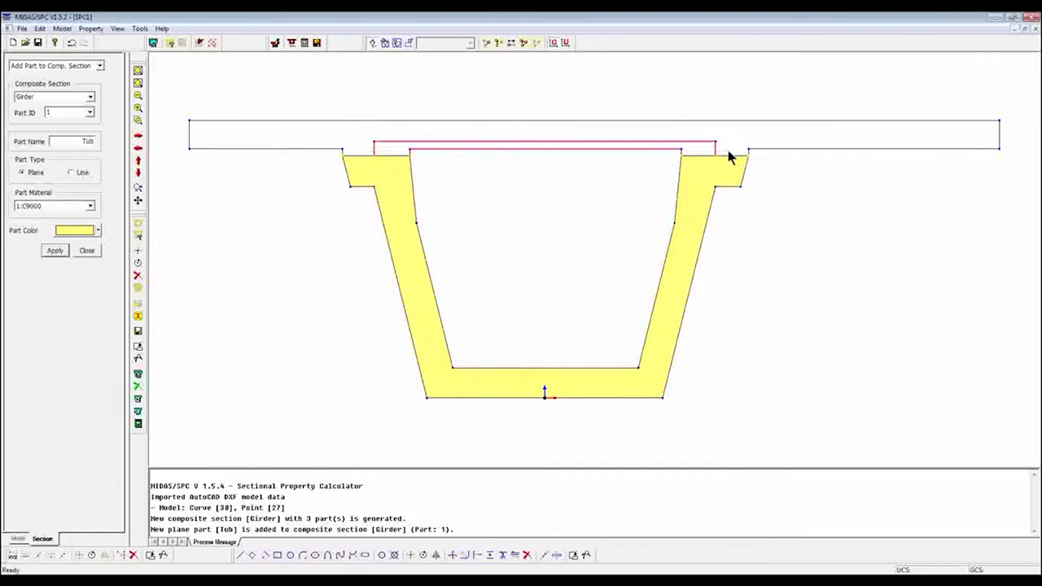
click(88, 113)
click(83, 135)
click(59, 206)
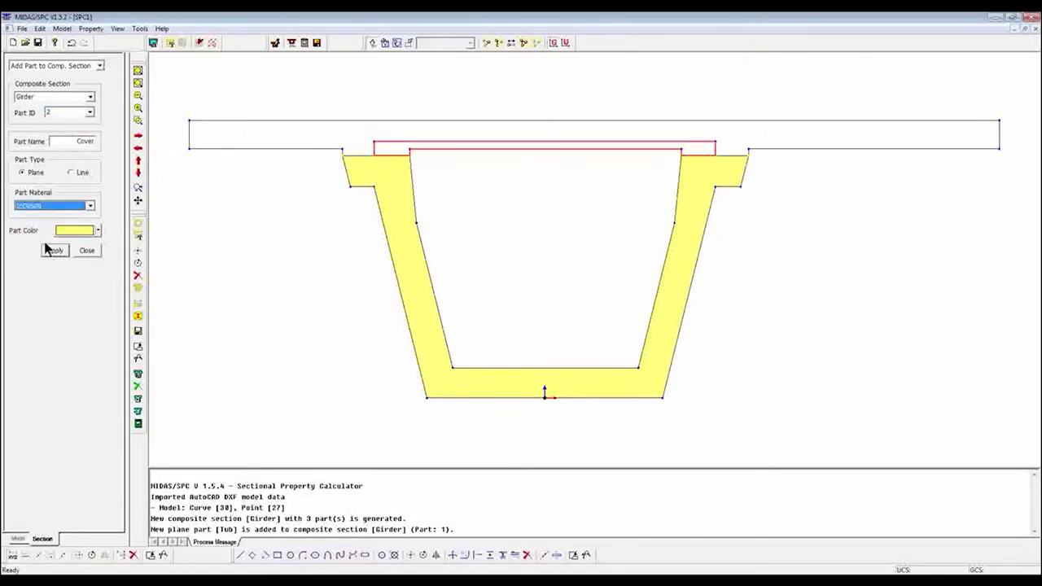
click(97, 230)
click(81, 287)
click(55, 251)
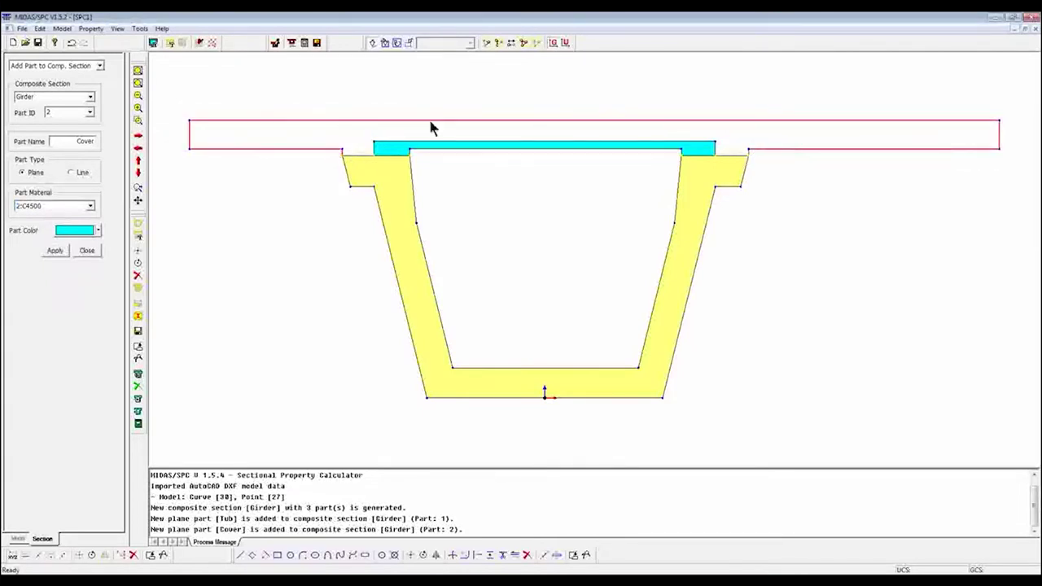
- Select the closed outline of the deck slab, including the shared edges along the cover plate and tub flanges
drag(350, 147, 174, 84)
click(188, 133)
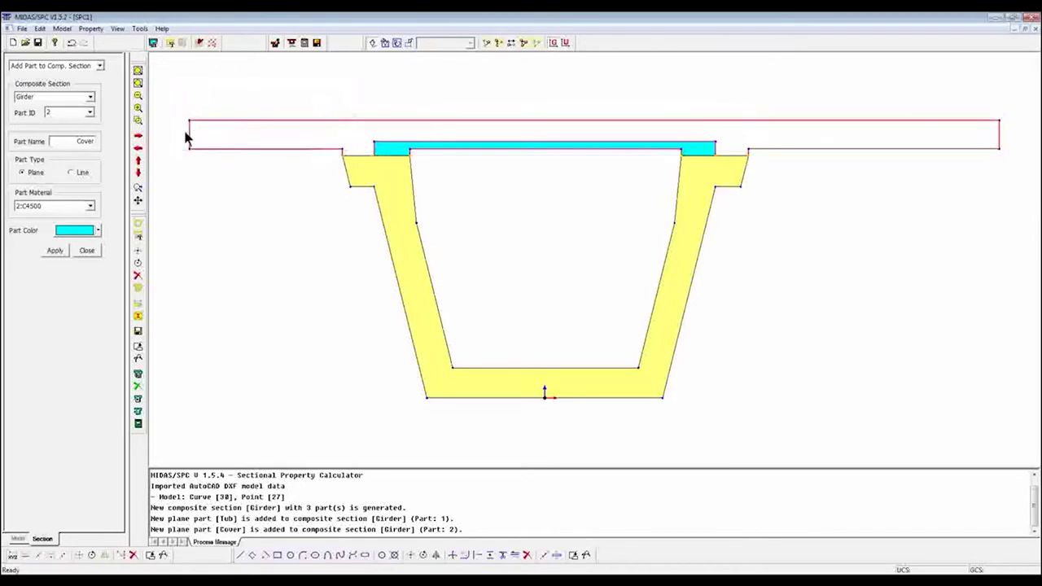
click(799, 148)
click(674, 155)
click(554, 151)
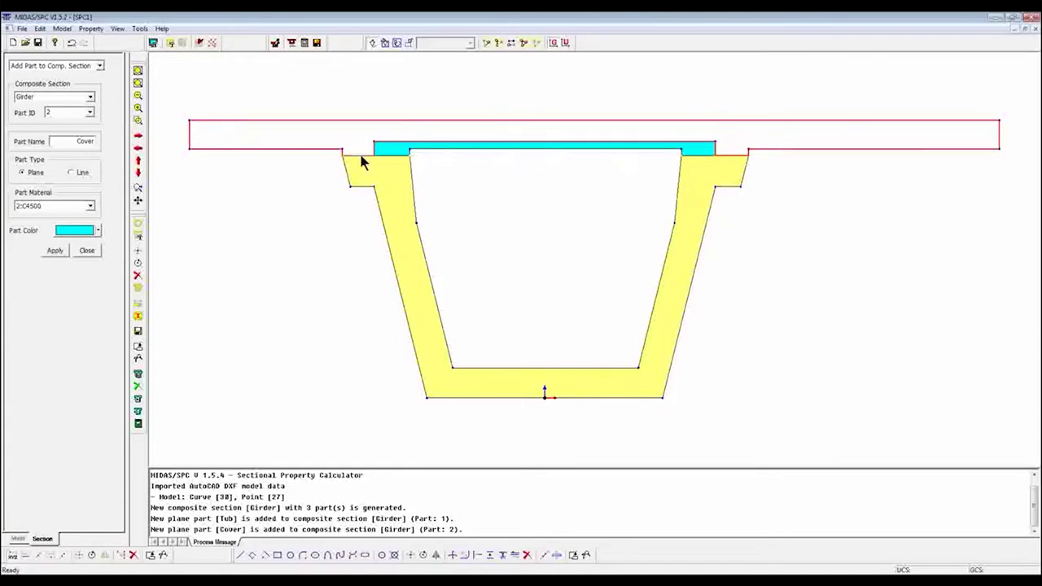
- Add the selected deck curves to the Girder composite section as plane part 3, named Deck, with material C4500 and dark grey colour
click(89, 112)
click(74, 132)
key(Tab)
text(De)
click(96, 233)
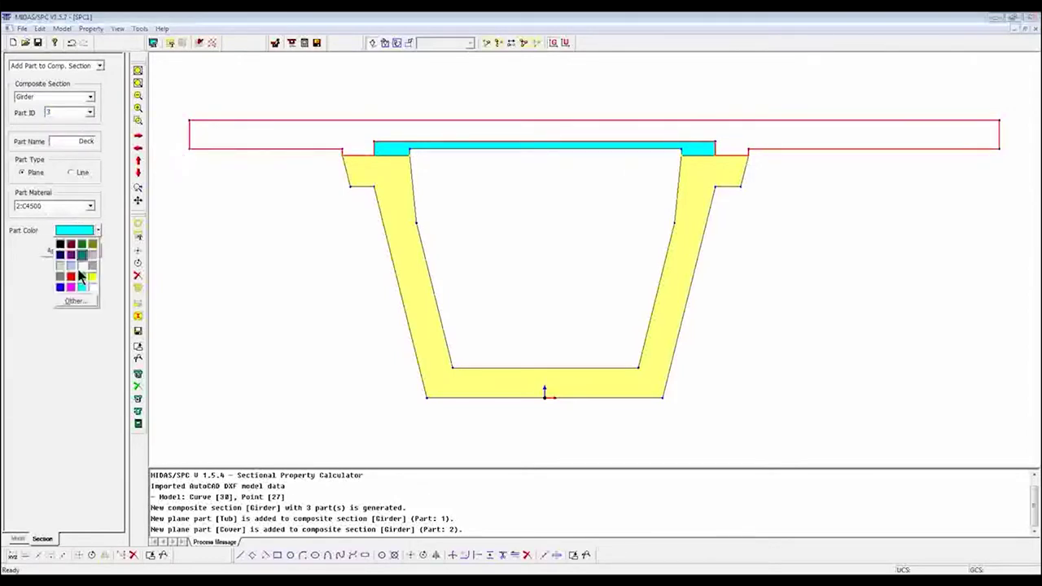
click(65, 280)
click(55, 250)
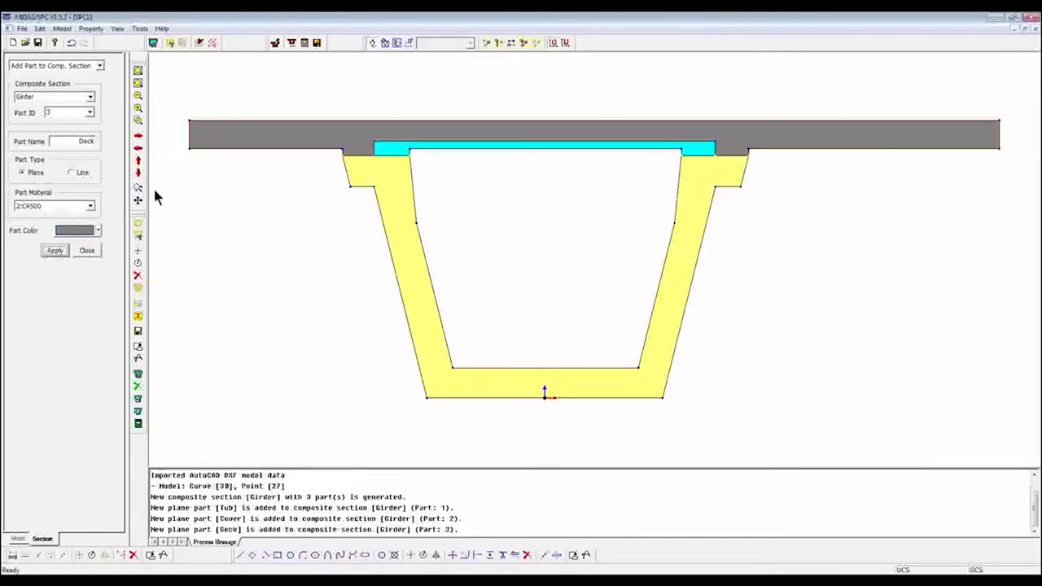
click(62, 30)
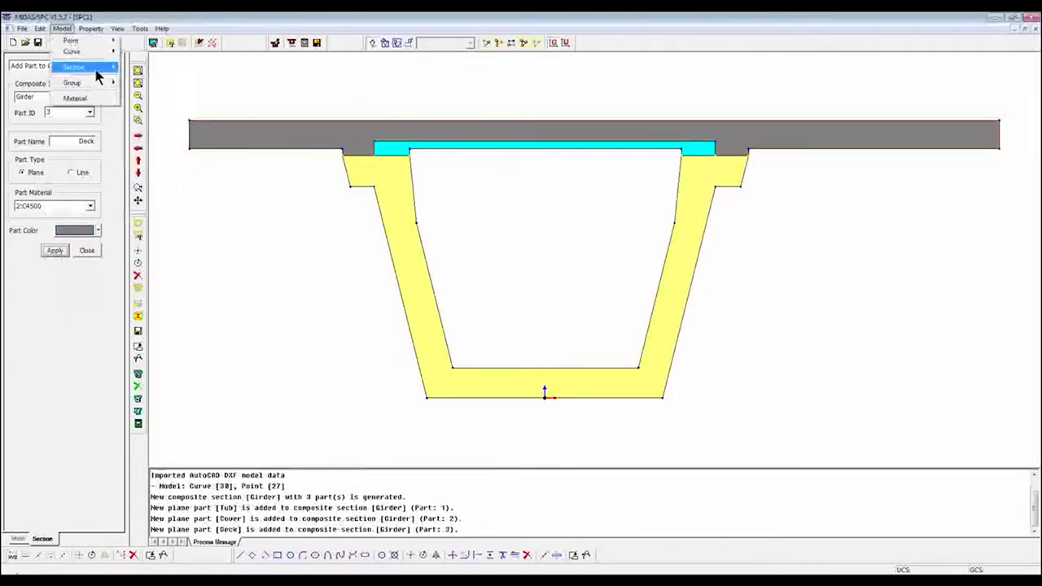
mouse_move(96, 68)
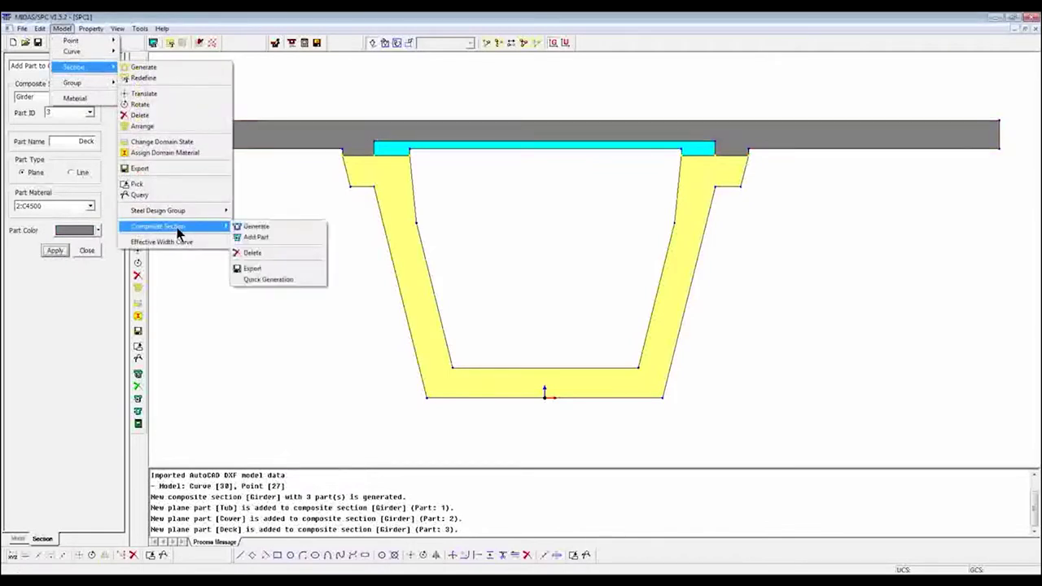
mouse_move(204, 227)
click(266, 269)
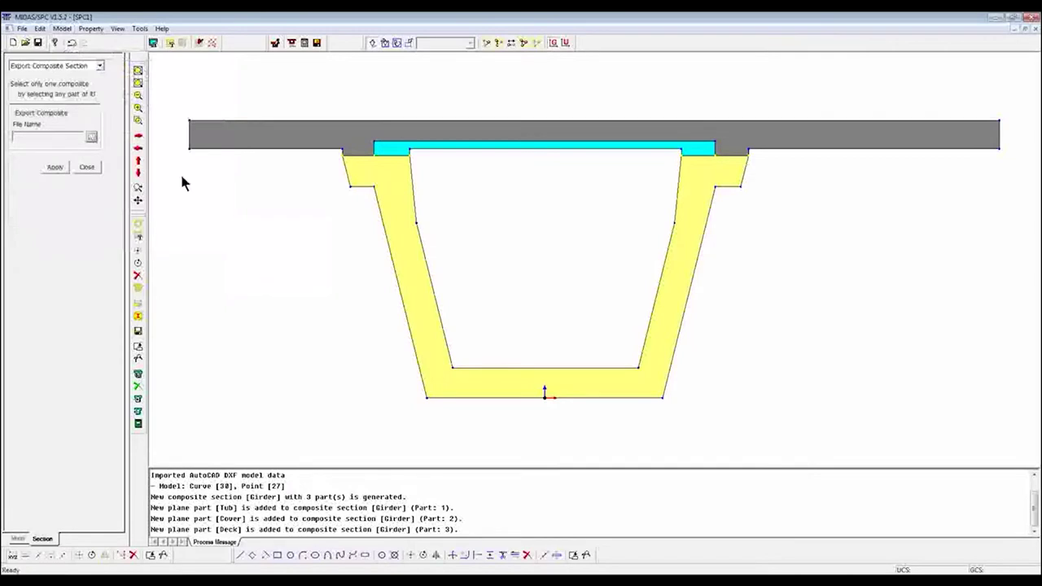
click(91, 28)
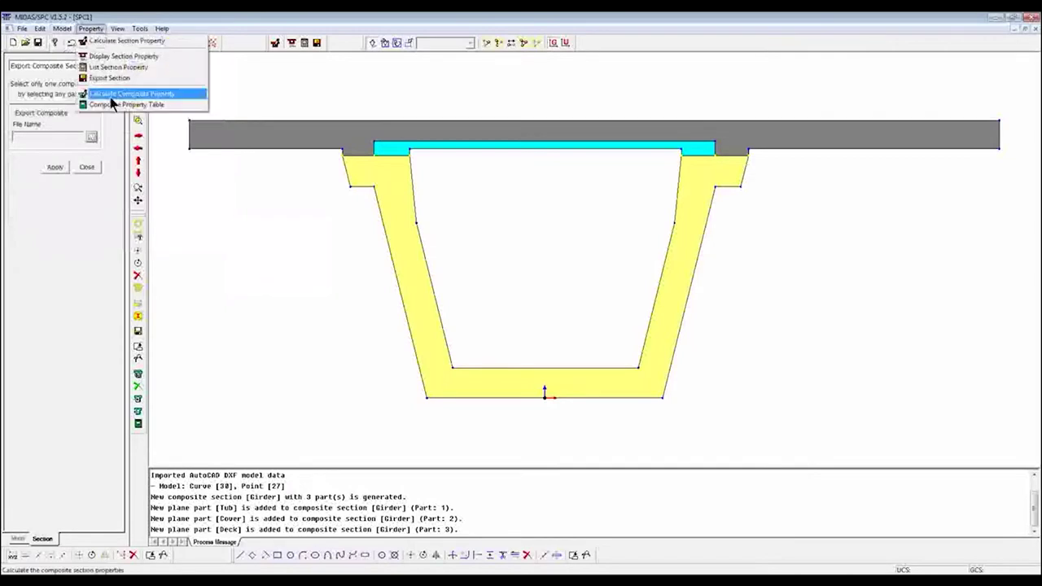
mouse_move(62, 28)
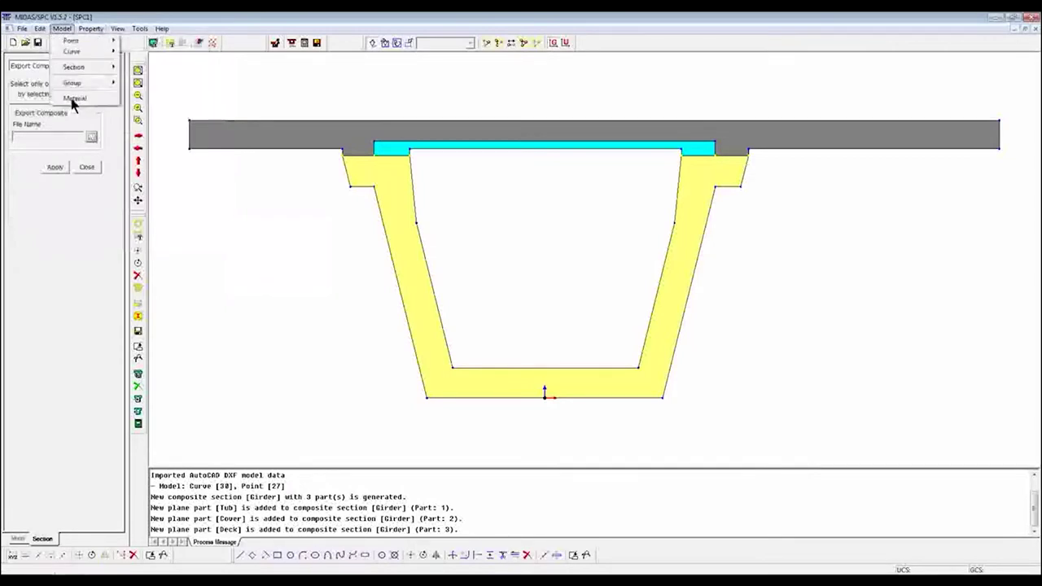
mouse_move(81, 66)
mouse_move(175, 226)
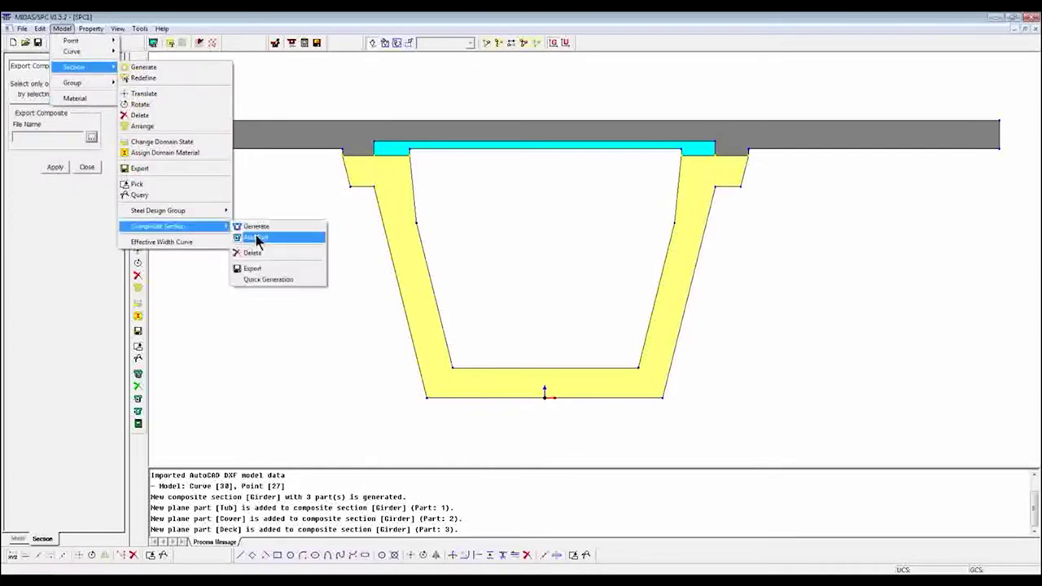
- Calculate the composite properties of the whole Girder section with mesh size 1 and review the process messages
mouse_move(149, 29)
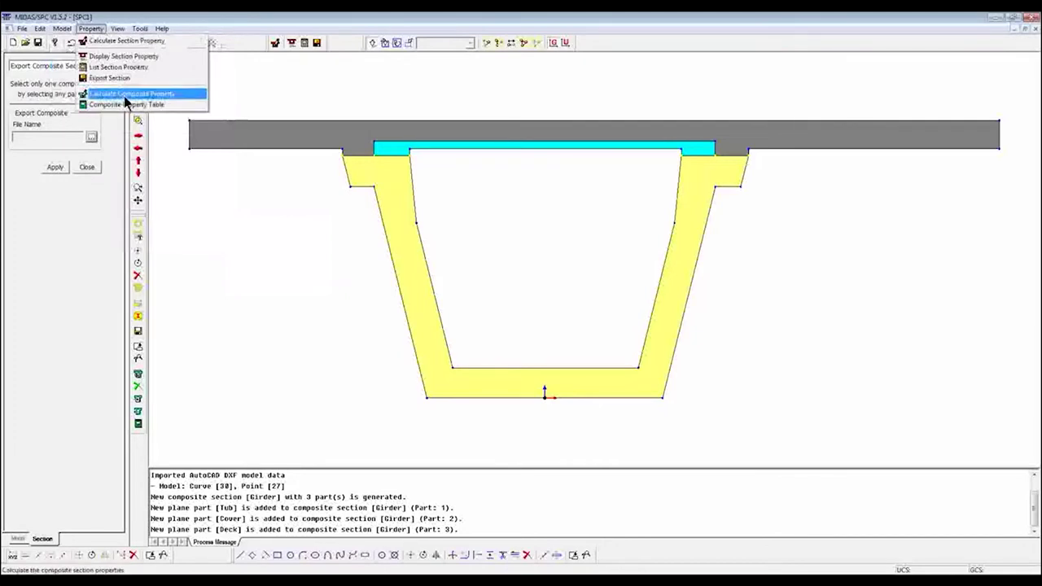
click(126, 98)
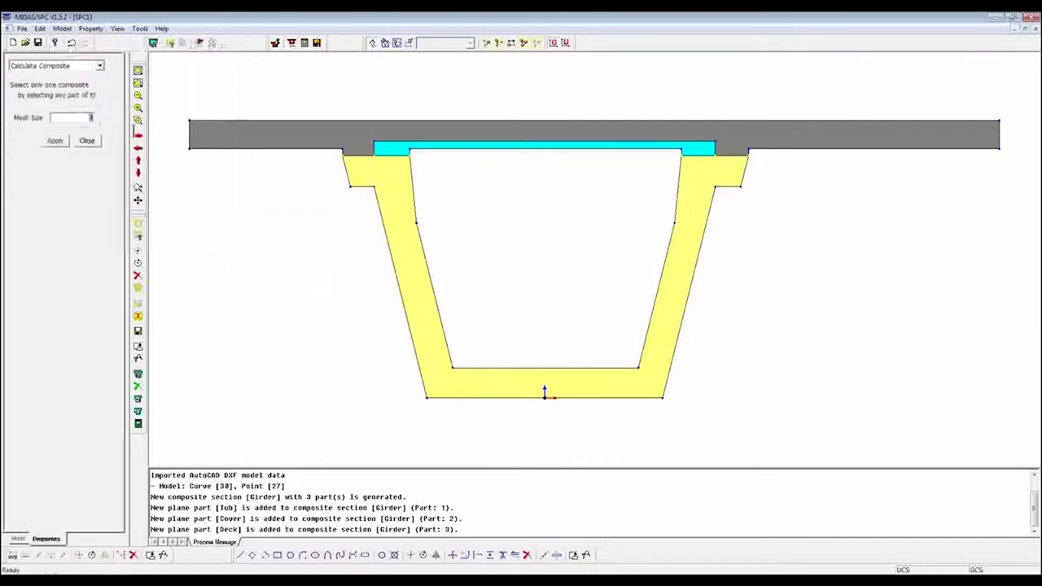
drag(179, 102, 977, 406)
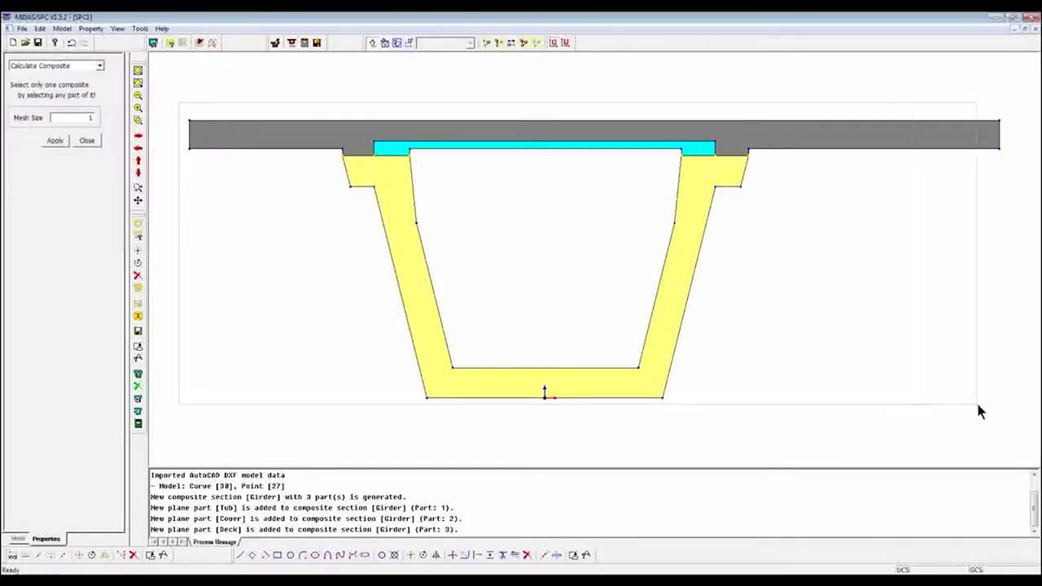
click(51, 141)
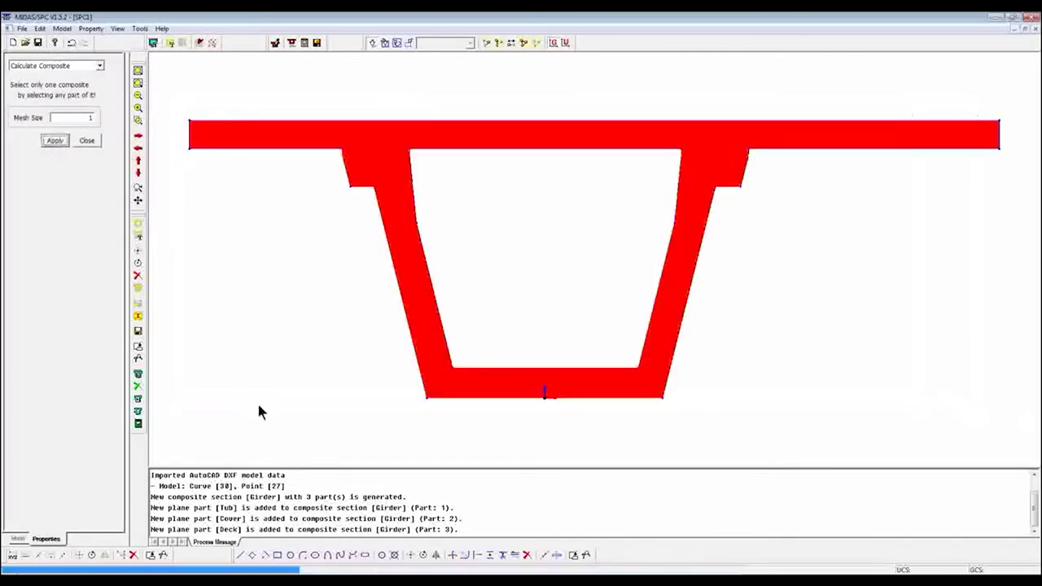
click(193, 146)
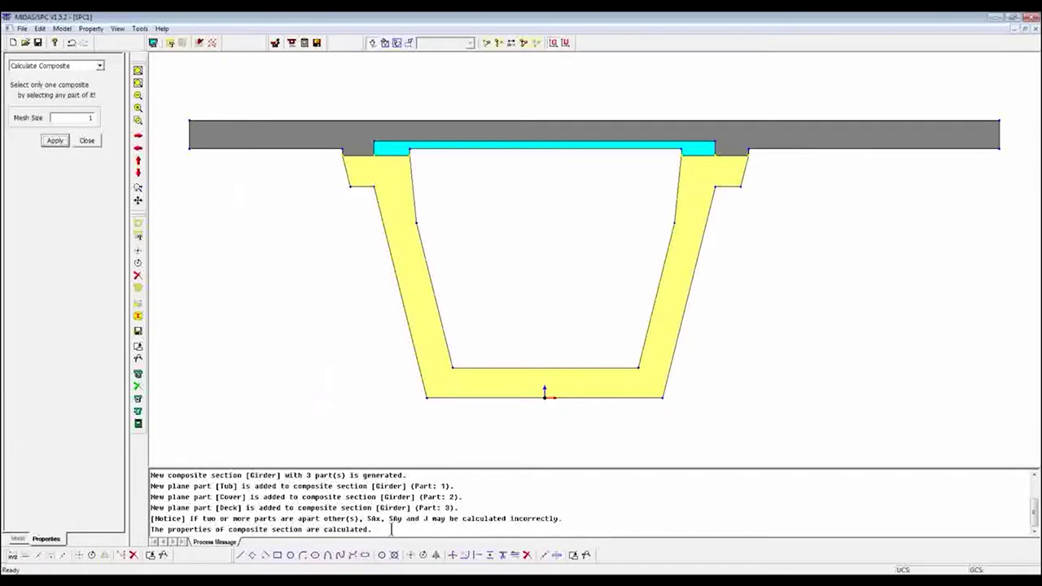
drag(401, 533, 151, 529)
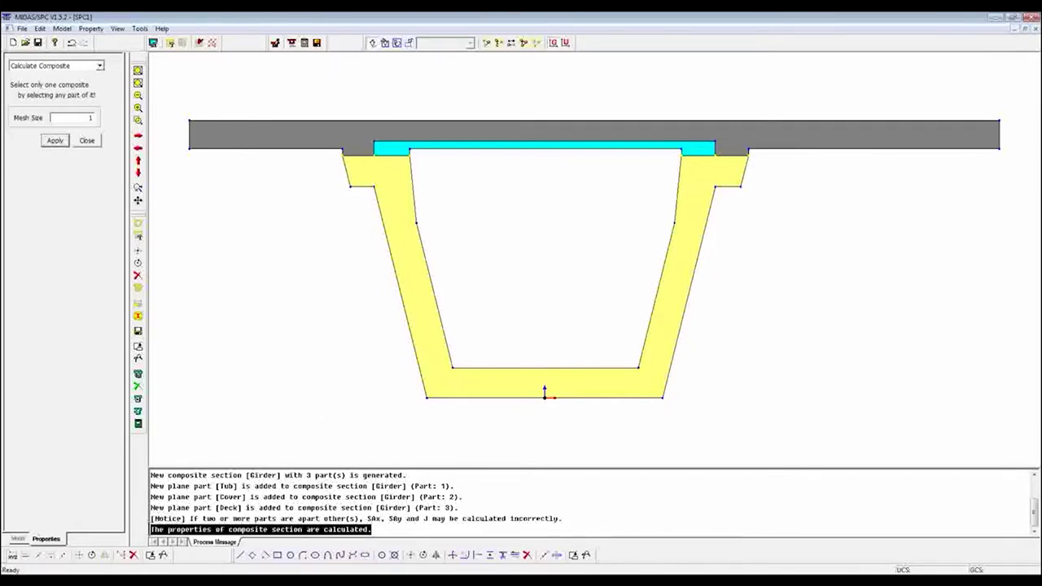
click(153, 518)
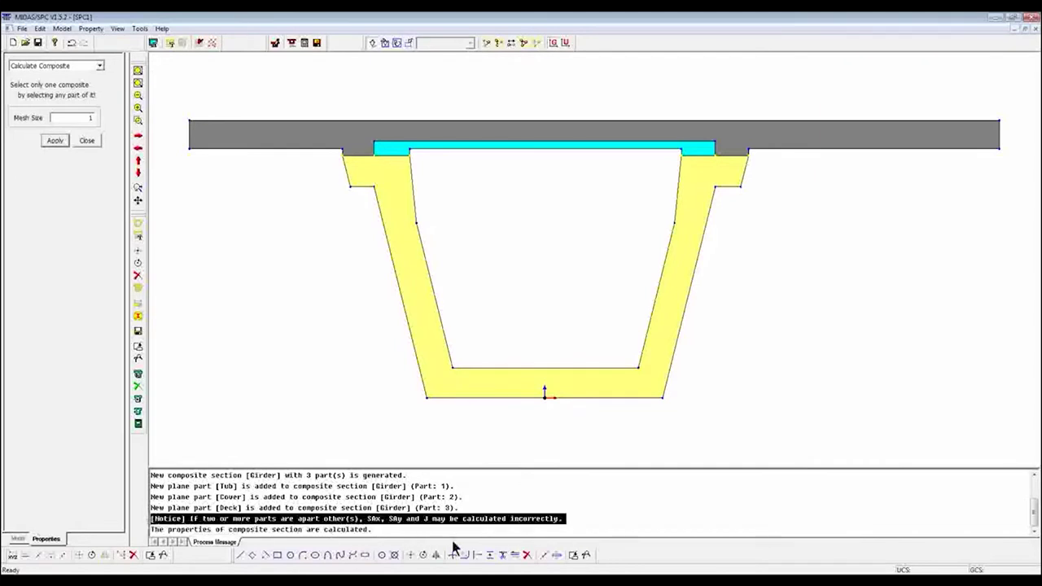
click(428, 525)
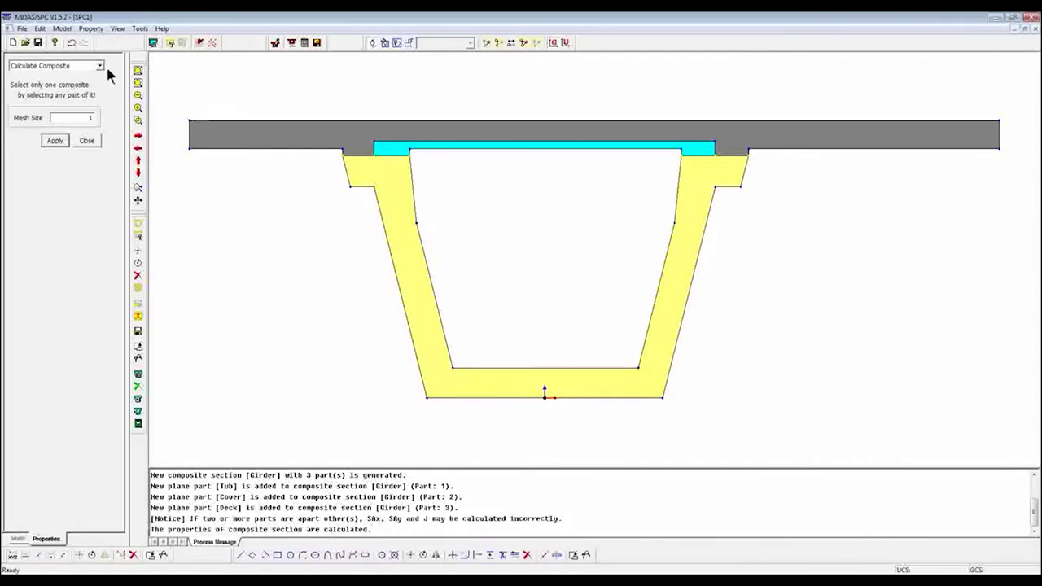
- Set up the export of the whole Girder composite section to a MIDAS section file named 3 Part Girder
click(62, 29)
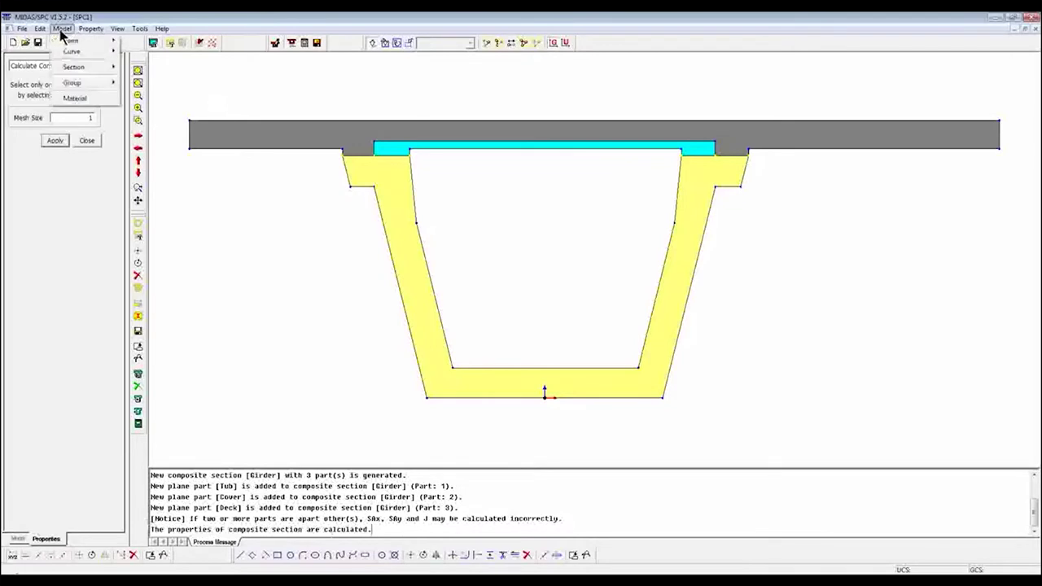
mouse_move(90, 84)
mouse_move(85, 65)
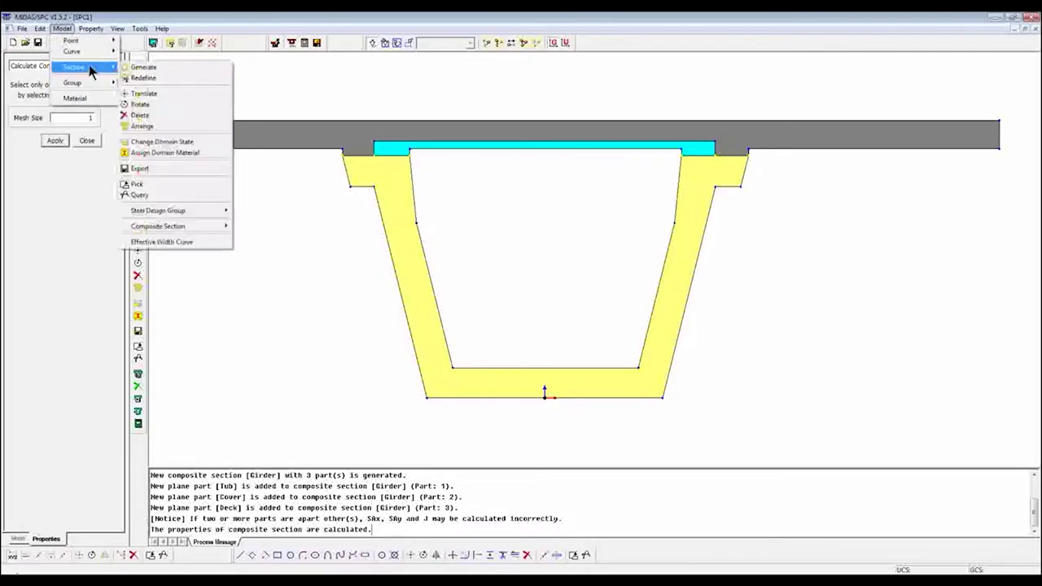
mouse_move(181, 227)
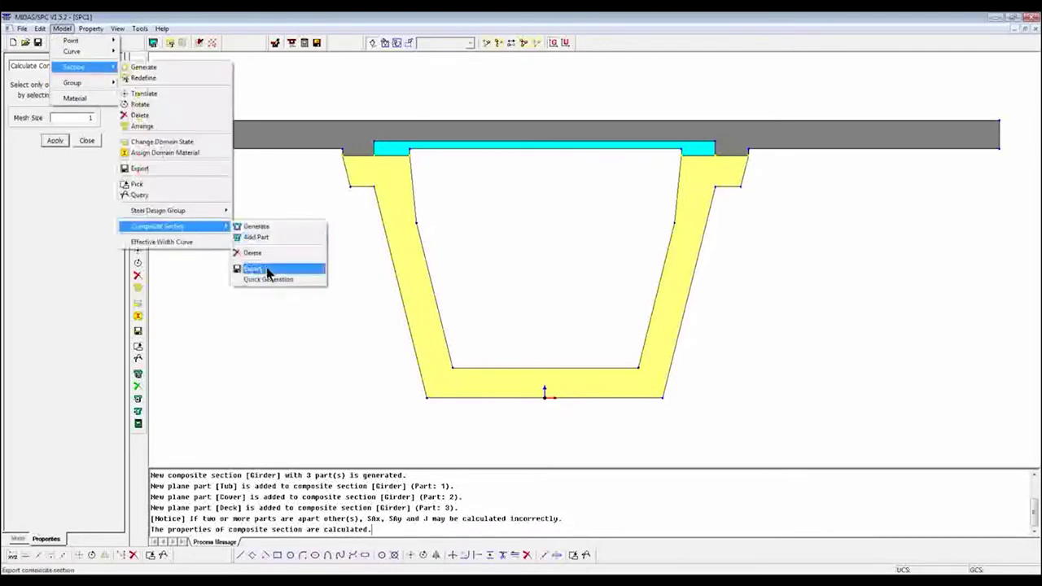
click(270, 270)
drag(168, 90, 1026, 435)
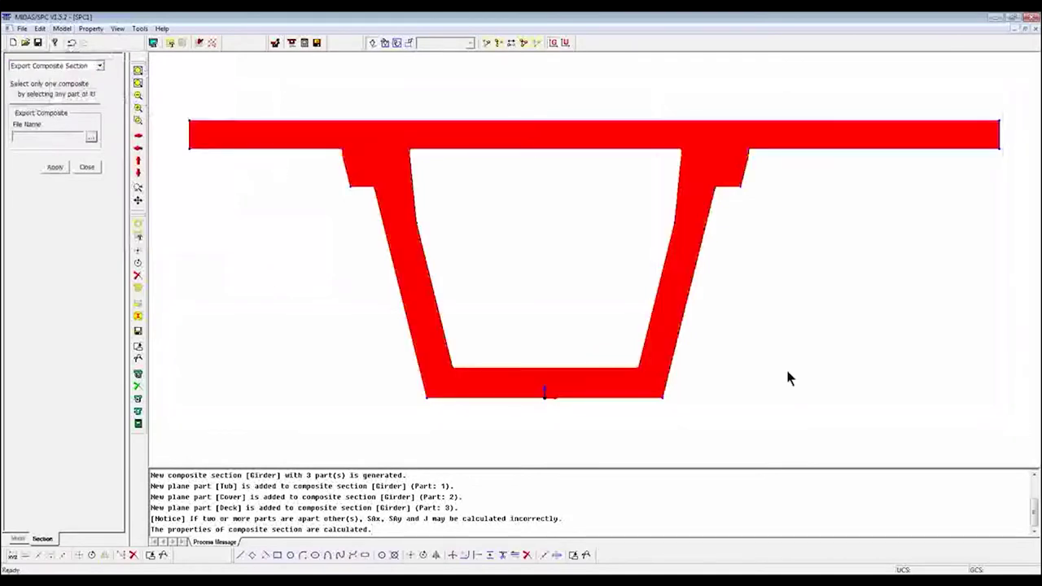
click(92, 138)
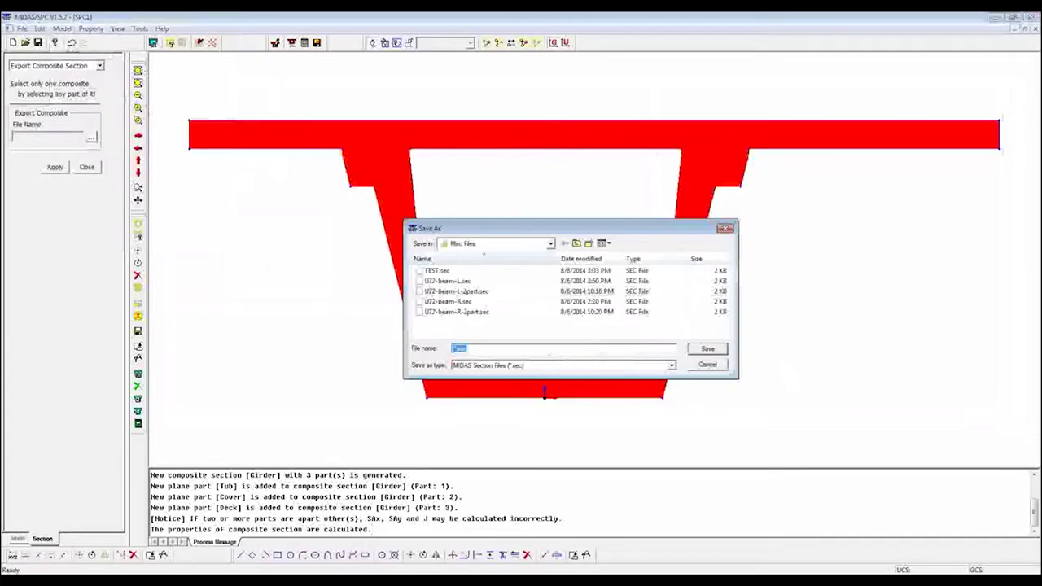
text(Girder)
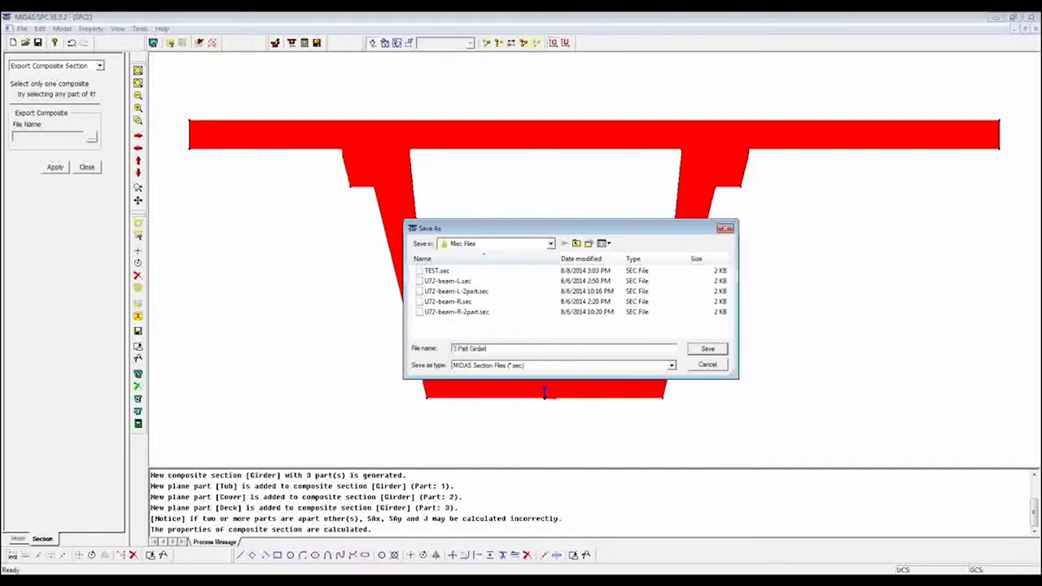
key(Return)
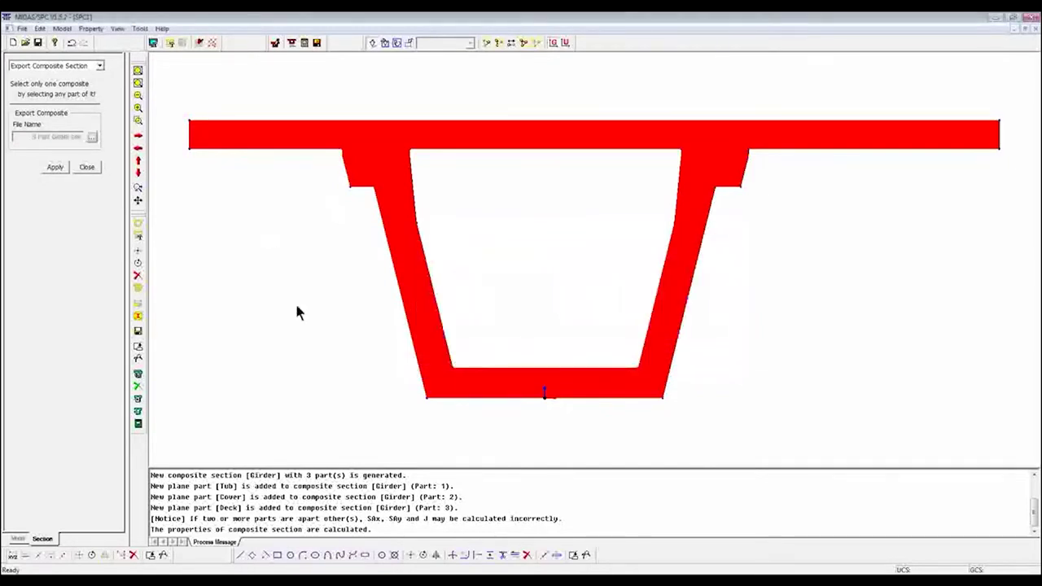
- Switch to midas Civil 2015 and start adding a new section in the section properties
click(198, 558)
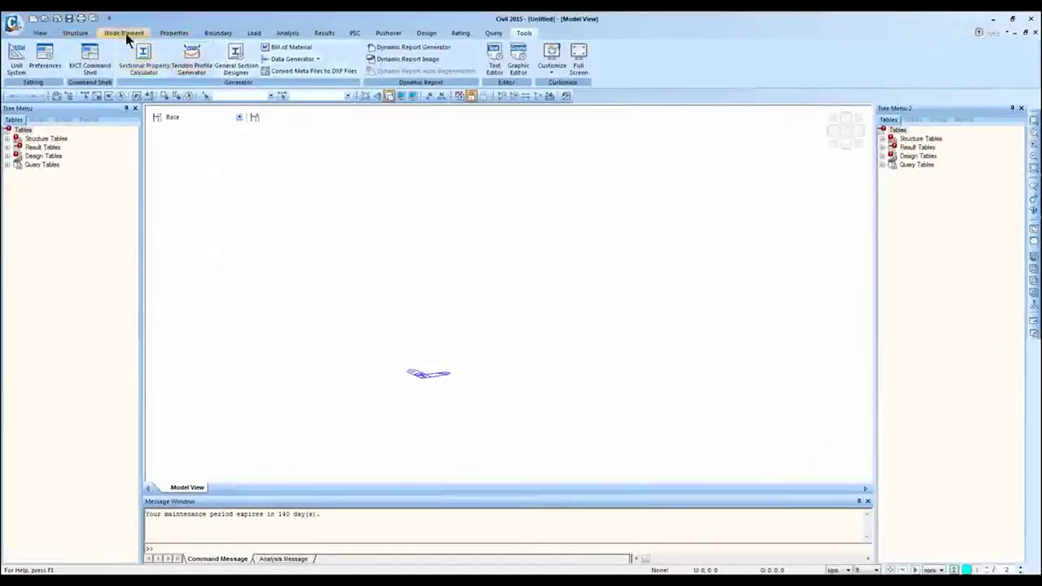
click(165, 34)
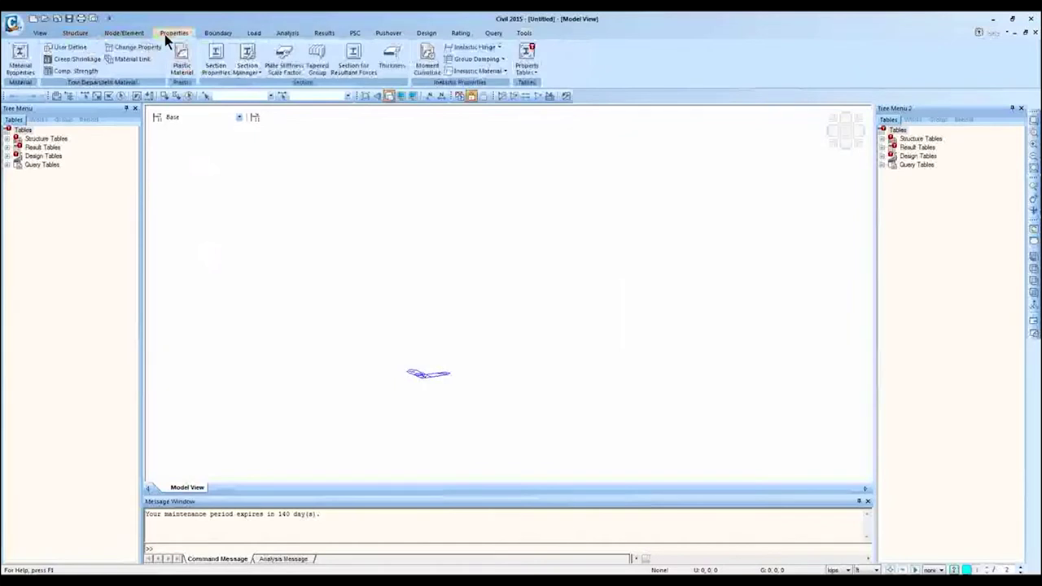
click(215, 65)
drag(200, 17, 358, 145)
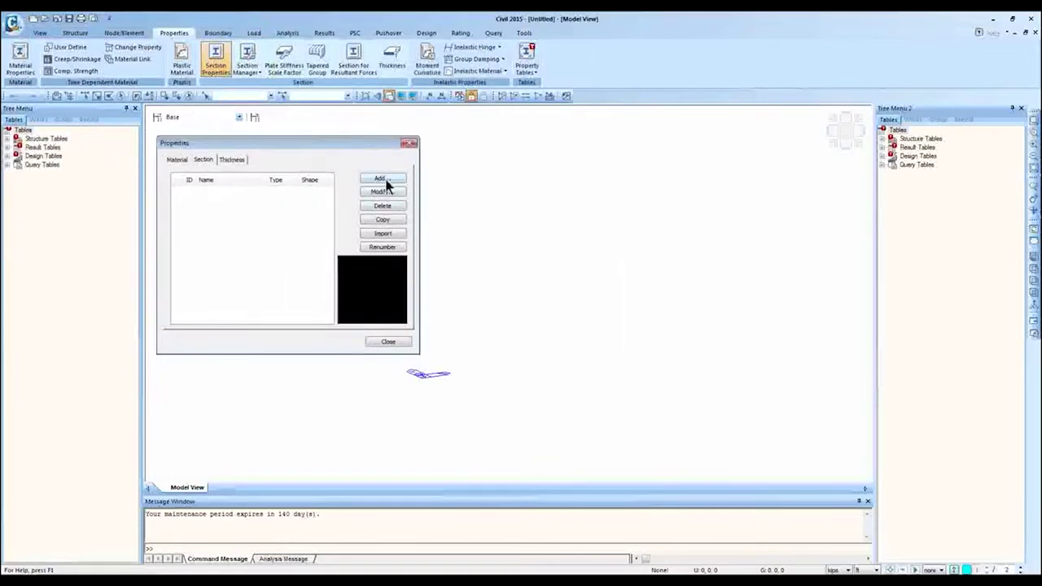
click(386, 186)
drag(350, 205, 648, 139)
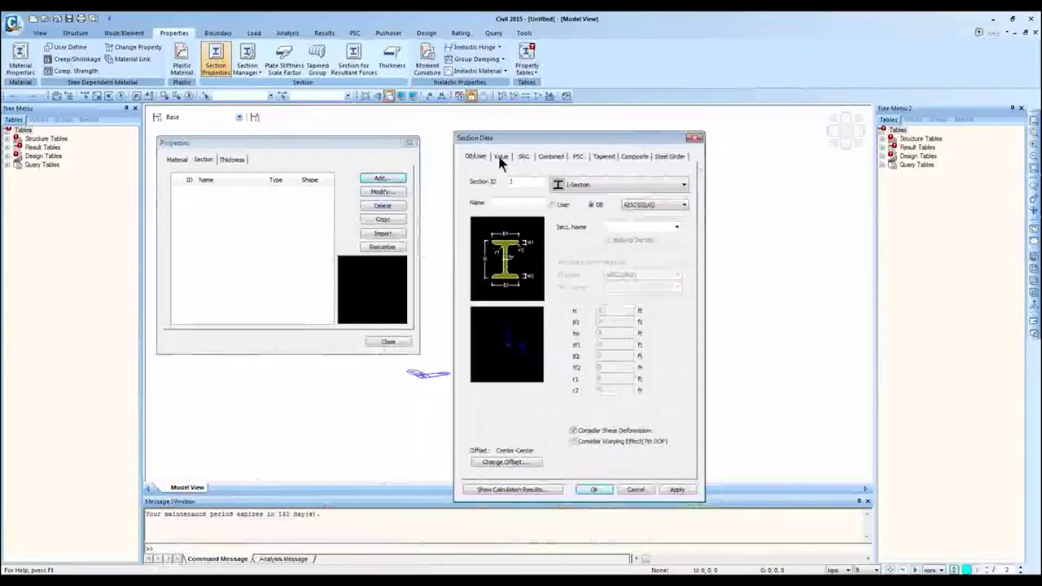
- Look through the section shapes offered for database/user sections and for value-type sections
click(600, 185)
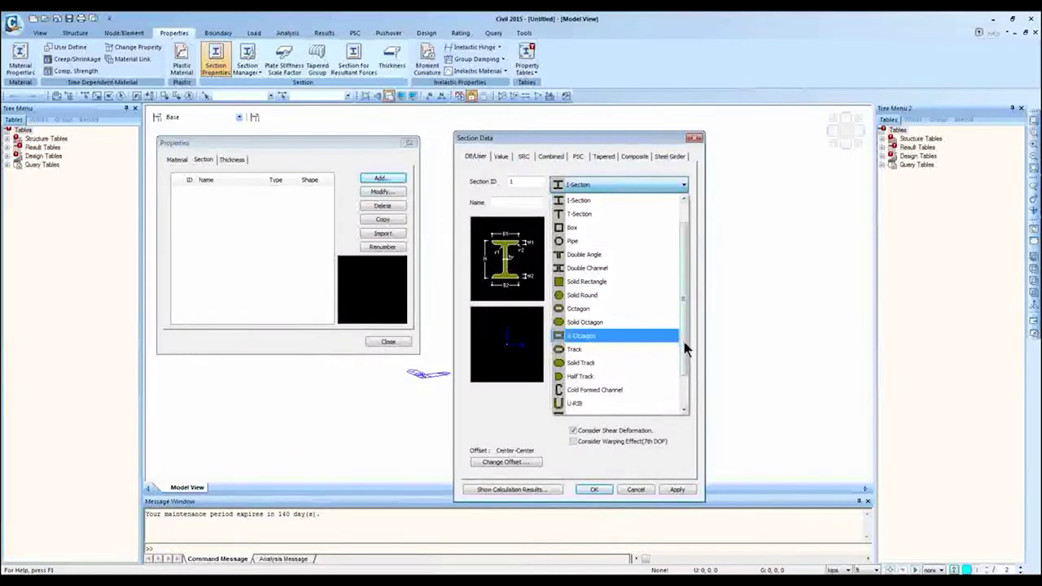
scroll(689, 346, down, 1)
click(518, 175)
click(502, 158)
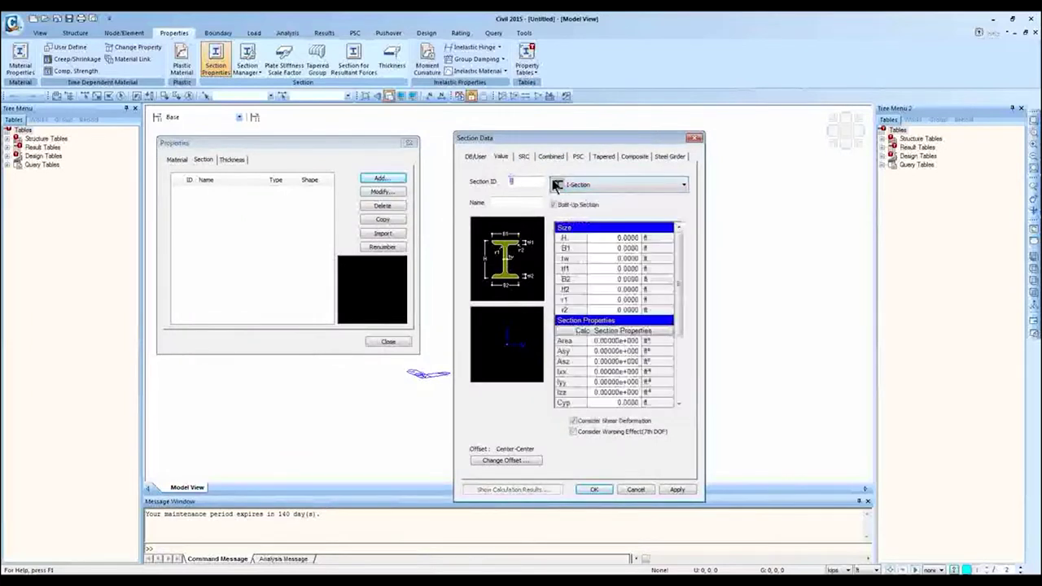
click(602, 184)
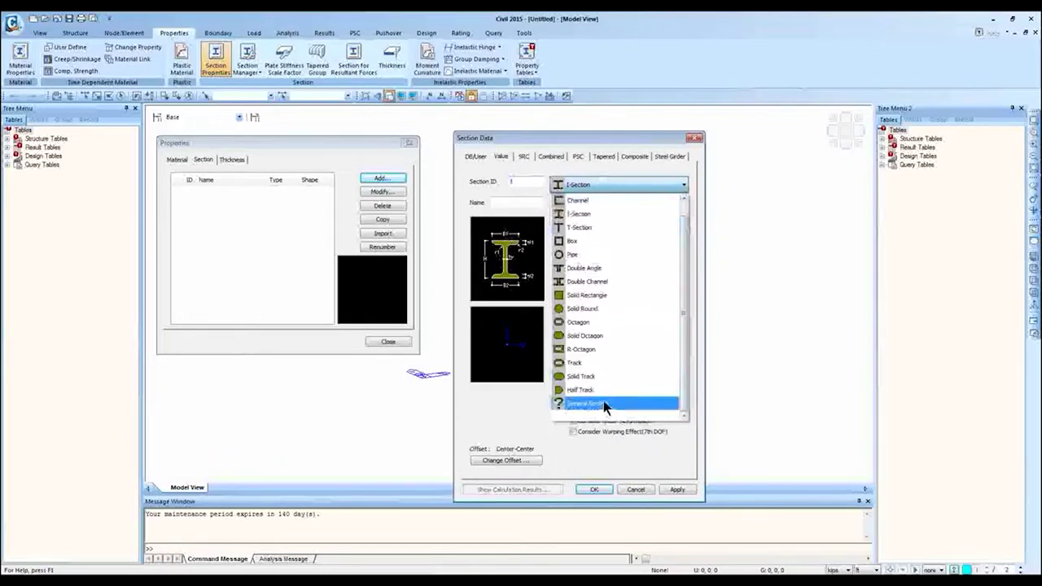
click(582, 158)
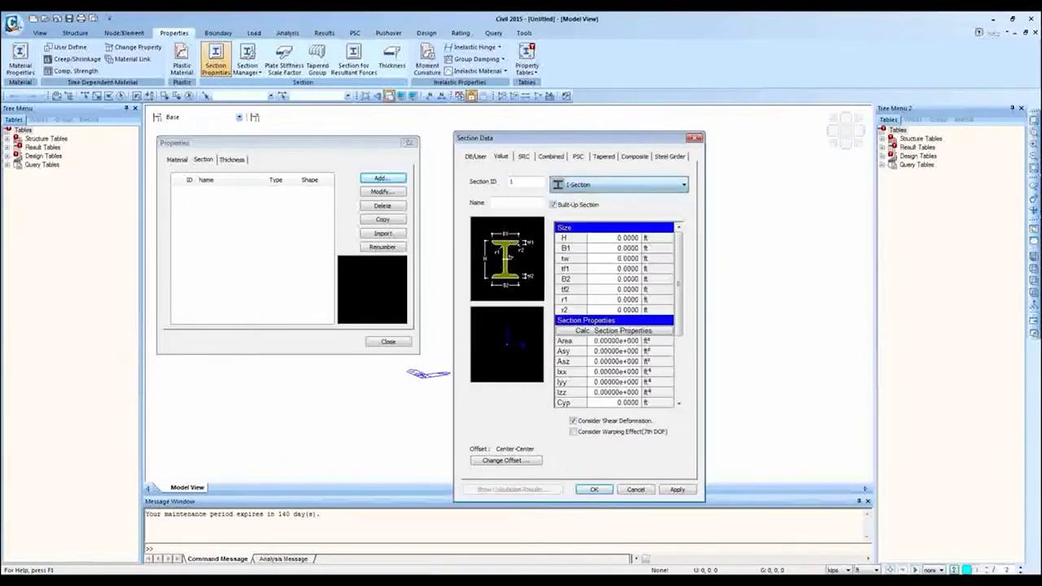
- Switch the new section to PSC-Value and browse the USA beam types in the PSC database without choosing one
click(578, 158)
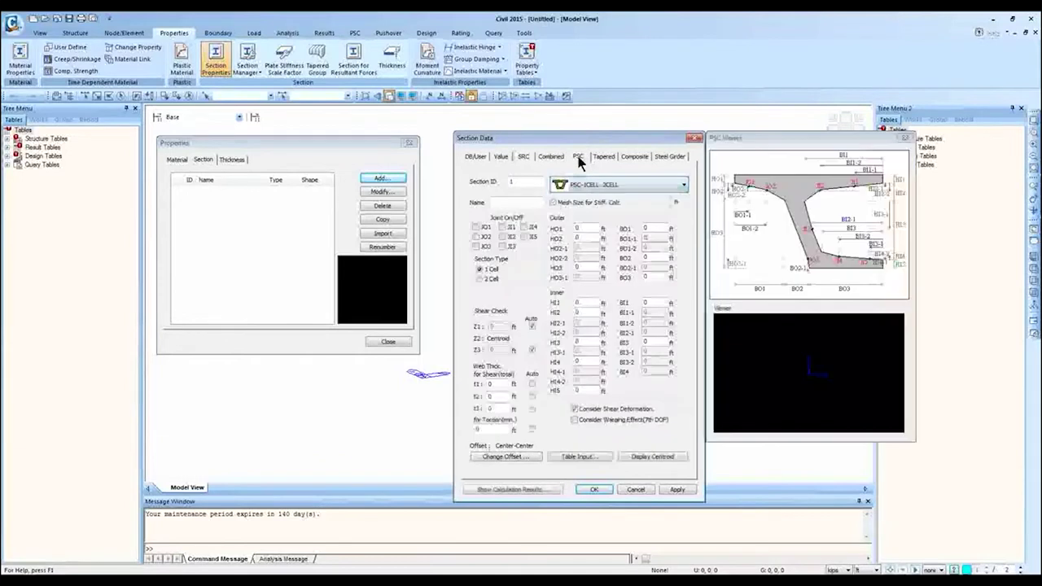
click(625, 185)
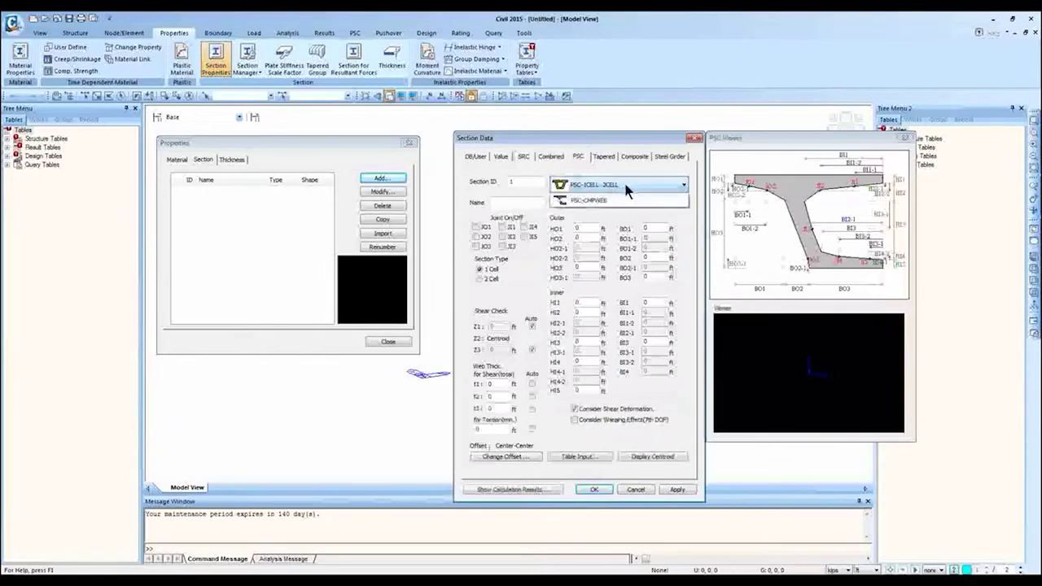
click(603, 322)
click(535, 250)
click(553, 198)
click(551, 226)
click(641, 200)
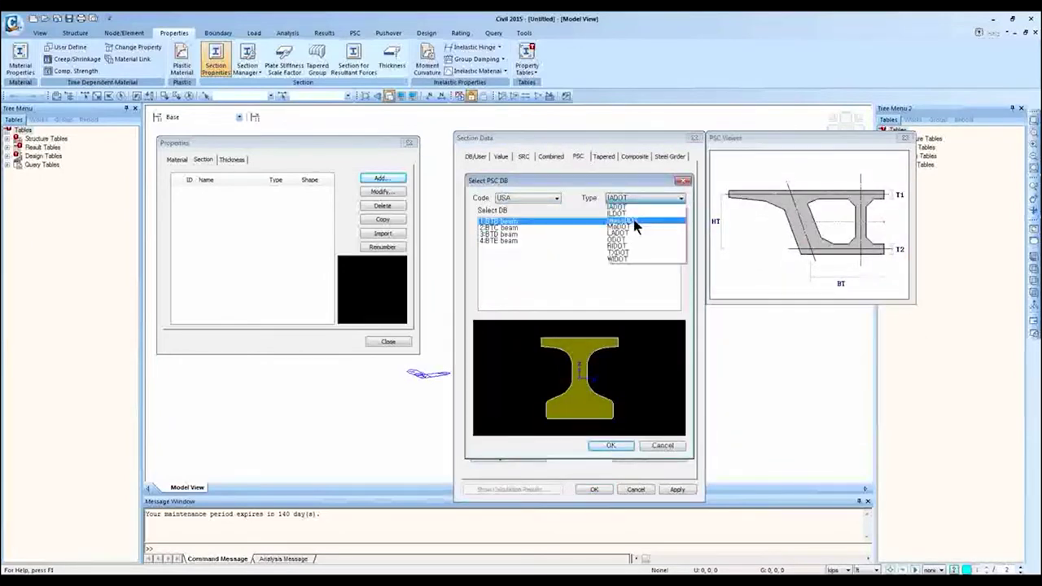
click(634, 227)
click(534, 280)
click(682, 181)
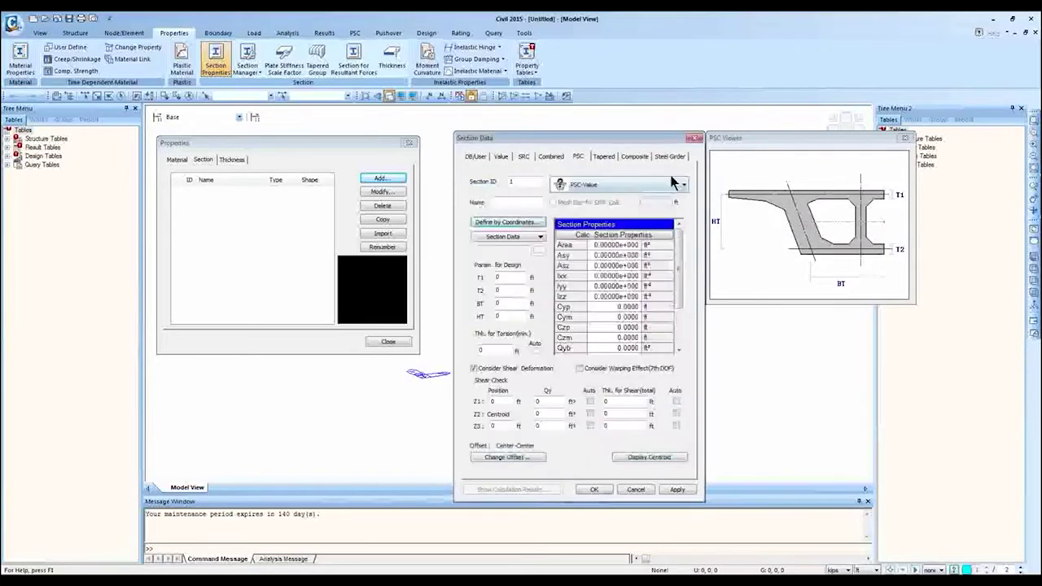
- Open the MIDAS section file import for the PSC-Value section and cancel it
click(661, 186)
click(566, 183)
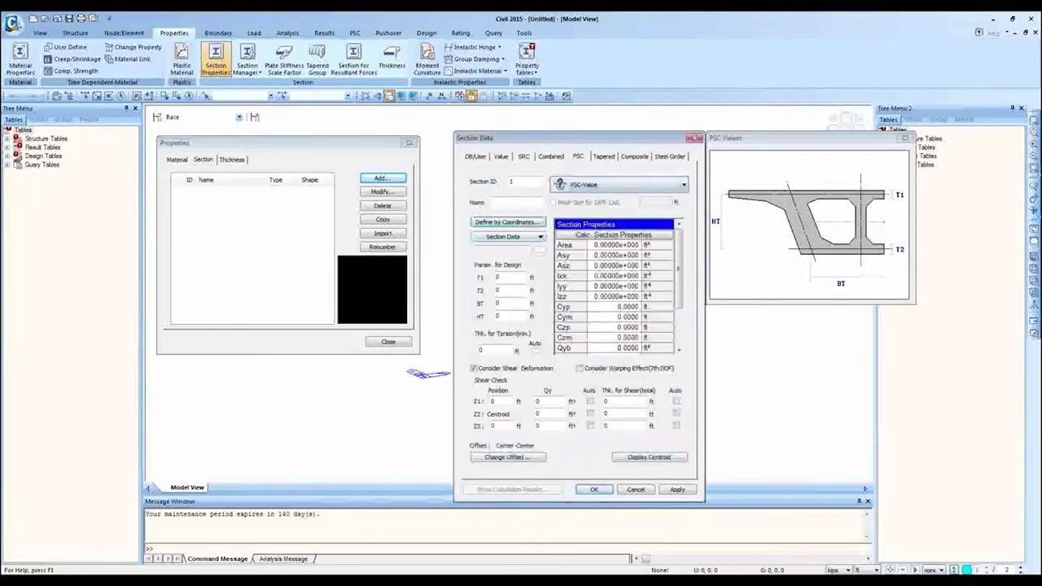
click(506, 236)
click(519, 261)
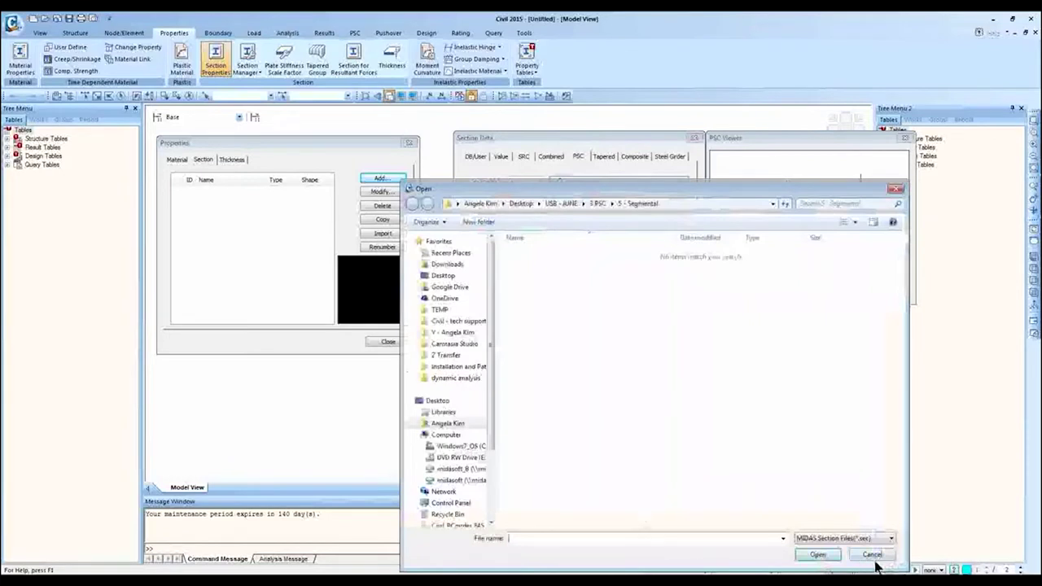
click(876, 557)
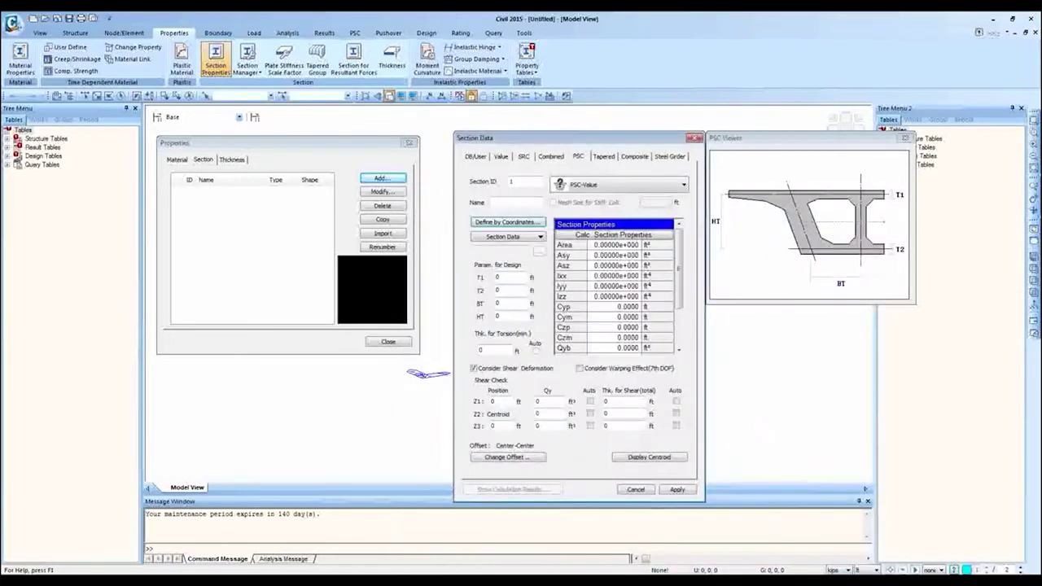
- Make the new section a composite section with the section type Composite-General
click(603, 156)
click(633, 157)
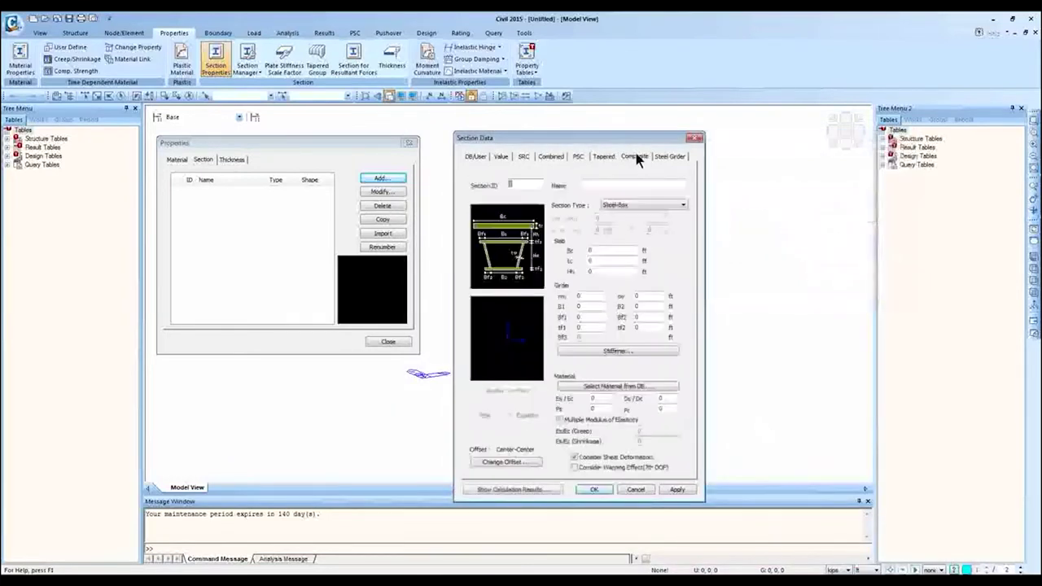
click(656, 206)
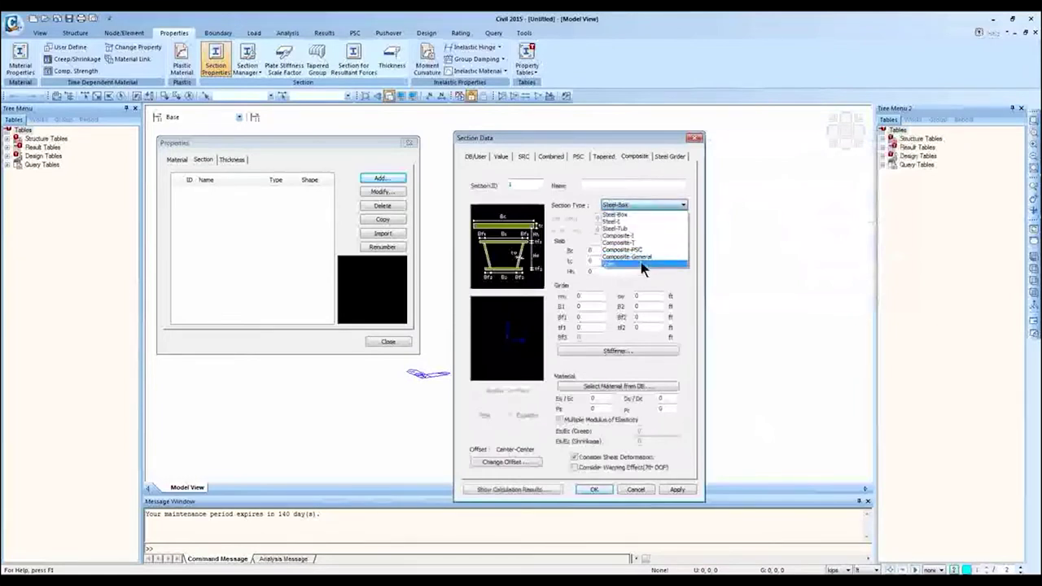
click(653, 258)
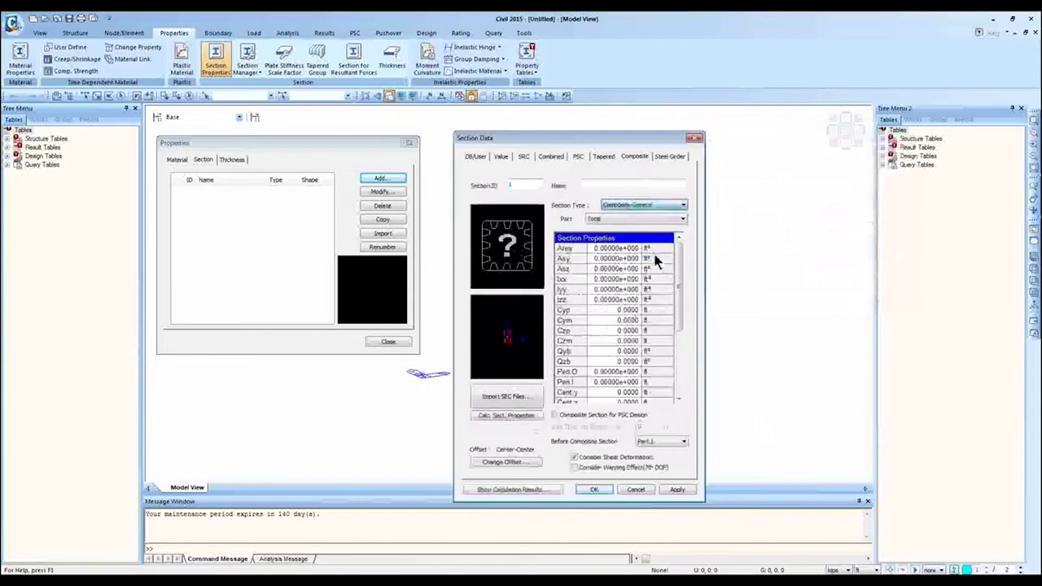
click(660, 207)
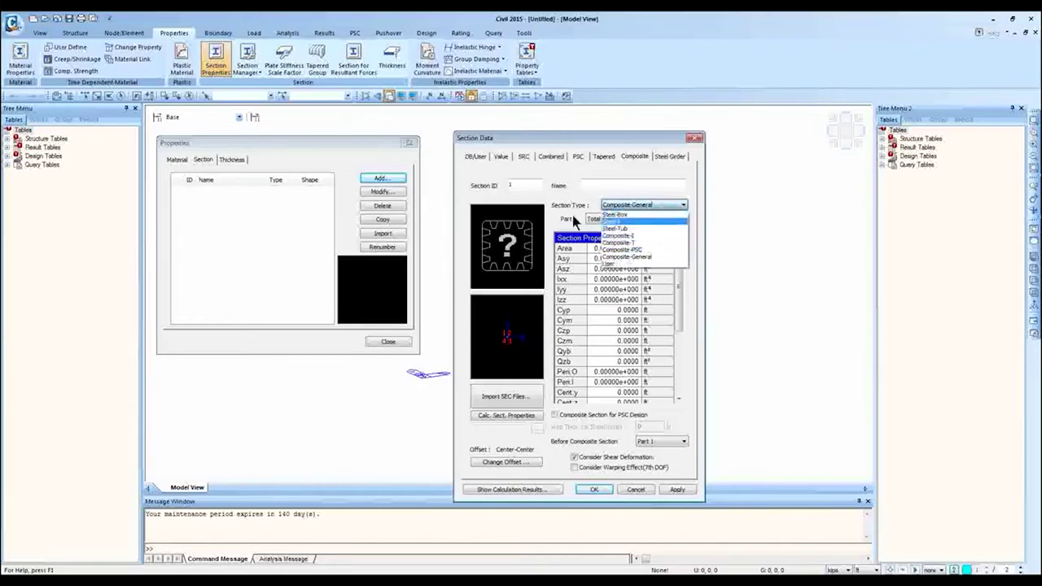
click(608, 205)
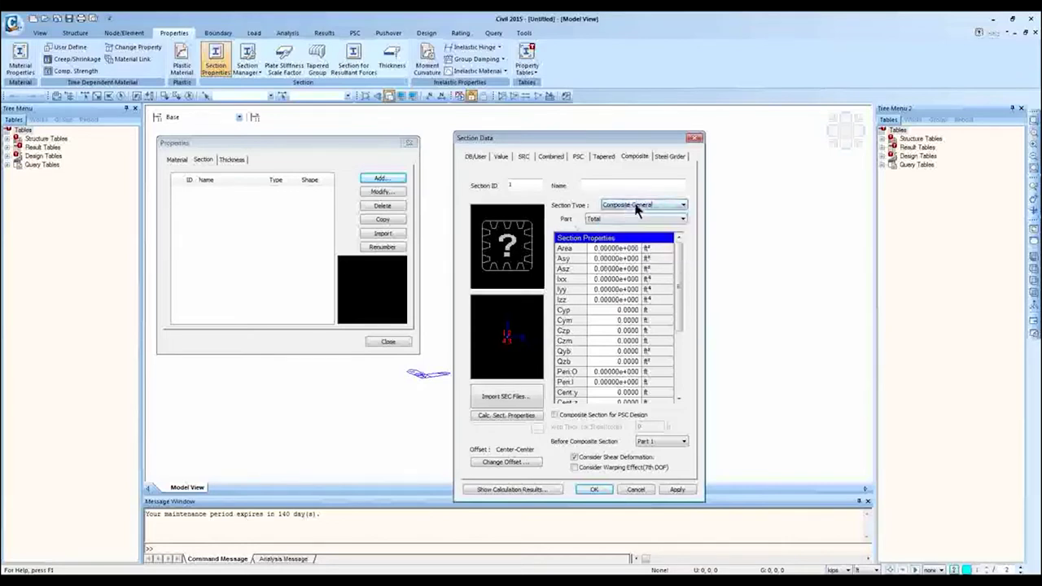
- Start importing SEC files for the composite section and arrange the section data and file dialogs side by side
click(517, 398)
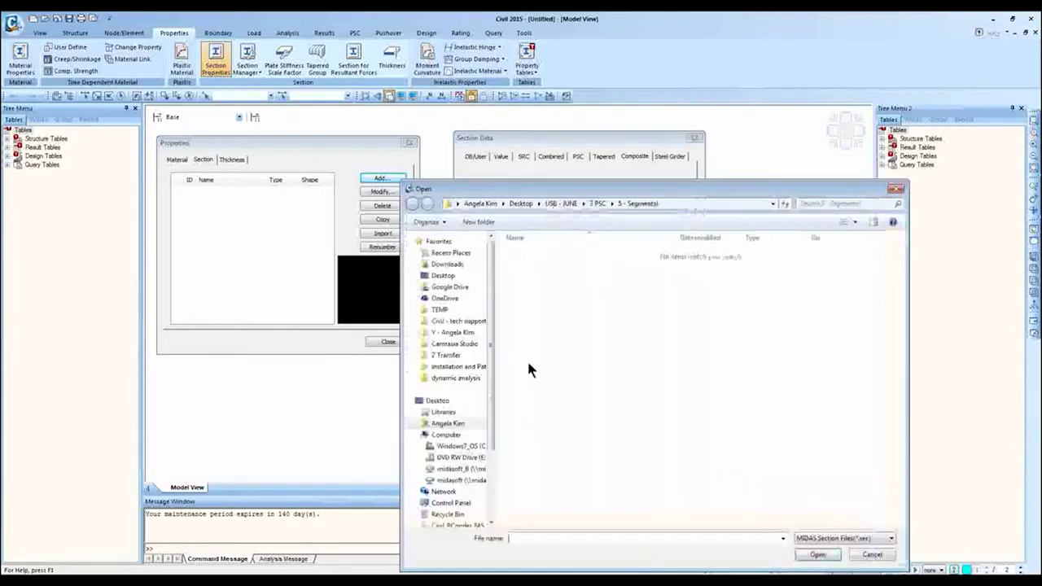
drag(491, 190, 580, 171)
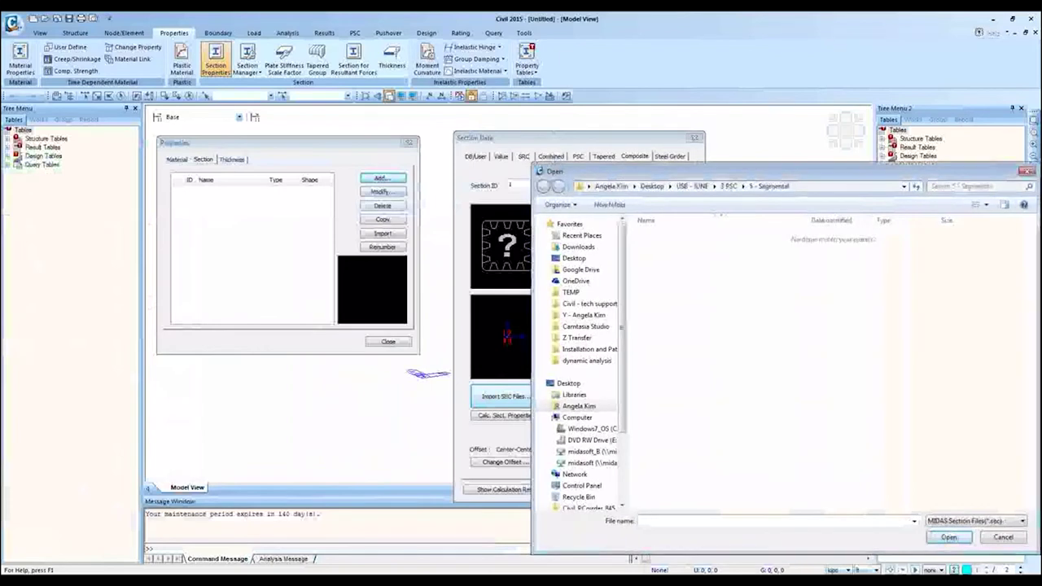
click(1025, 173)
drag(676, 138, 384, 142)
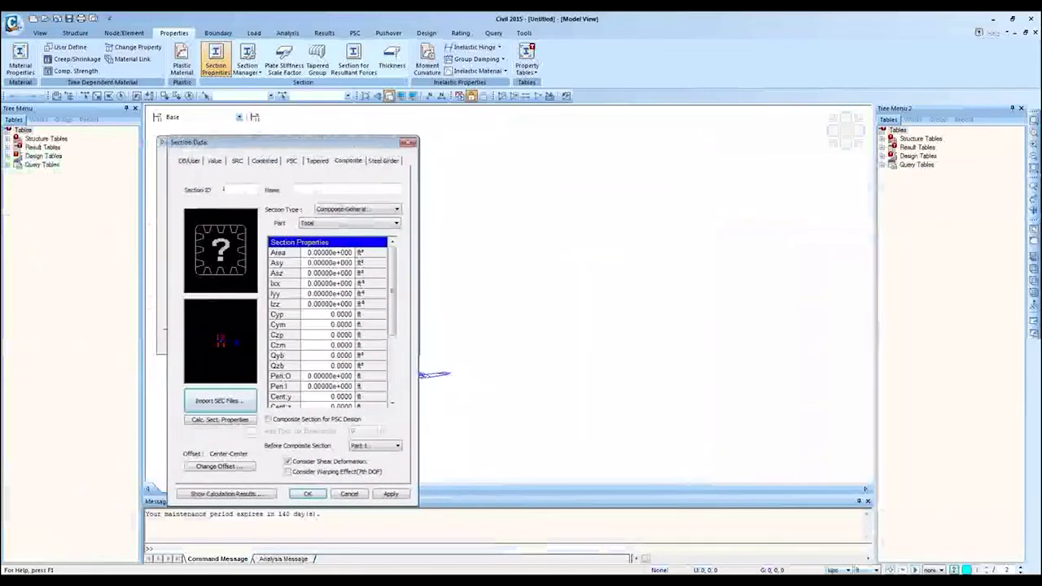
click(245, 404)
drag(313, 188, 623, 152)
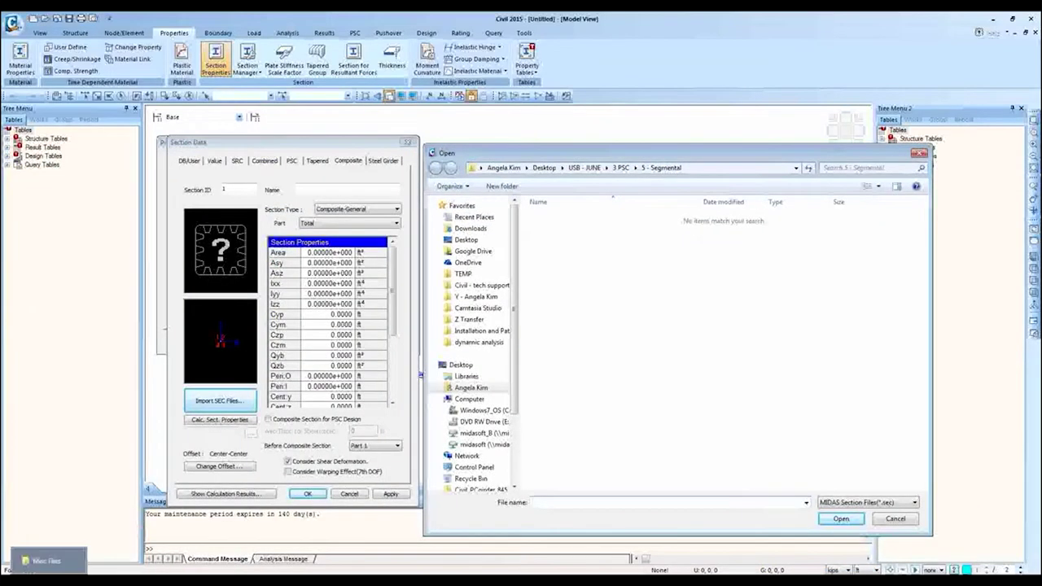
- Copy the path of the Misc Files folder from its Explorer window and open that folder in the import dialog
key(alt+Tab)
click(886, 296)
key(ctrl+c)
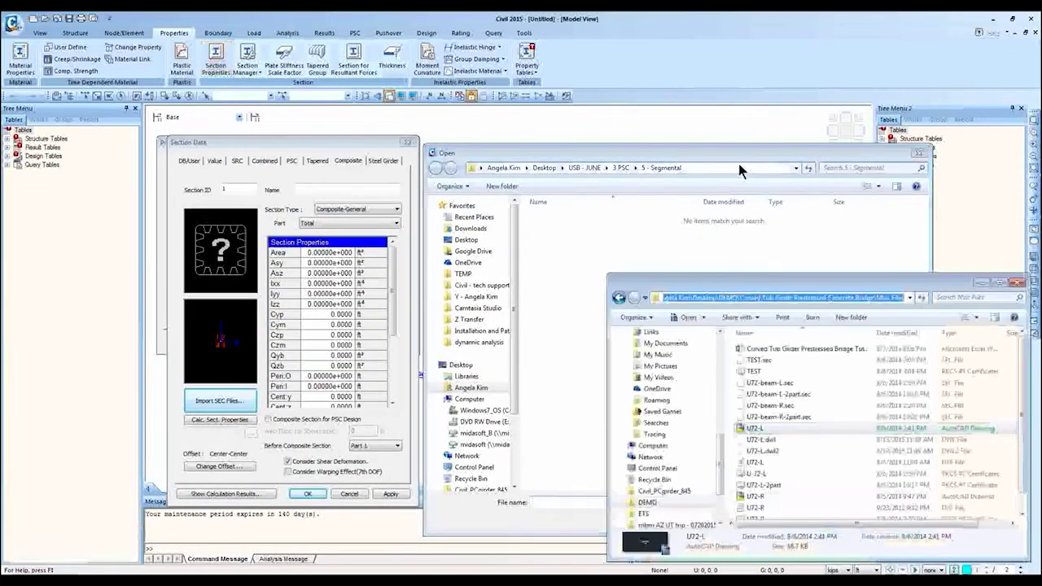
click(738, 163)
key(ctrl+v)
key(Return)
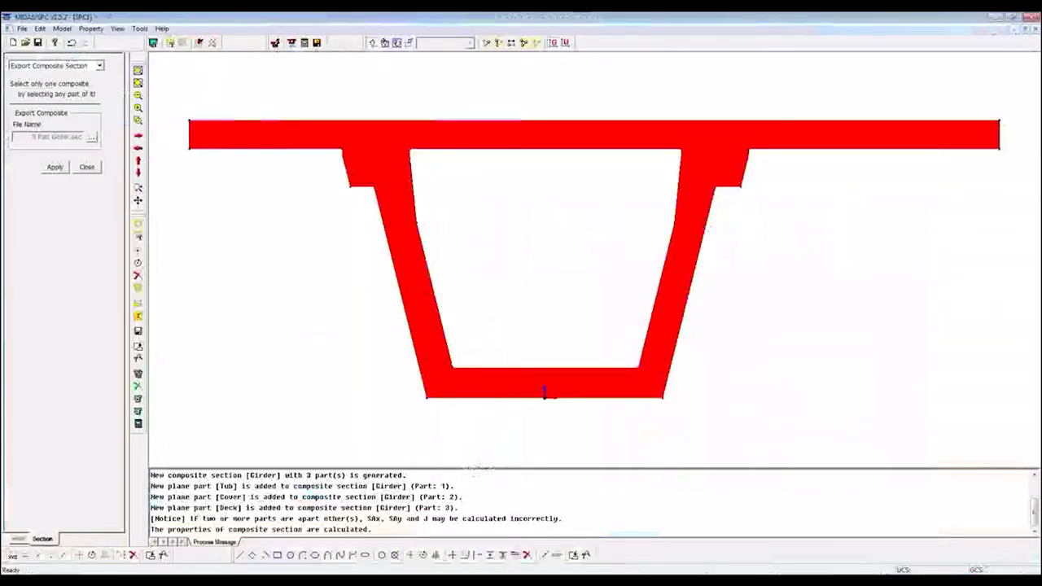
- Export 3 Part Girder.sec from the Sectional Property Calculator and import it into the Composite-General section in midas Civil
click(55, 169)
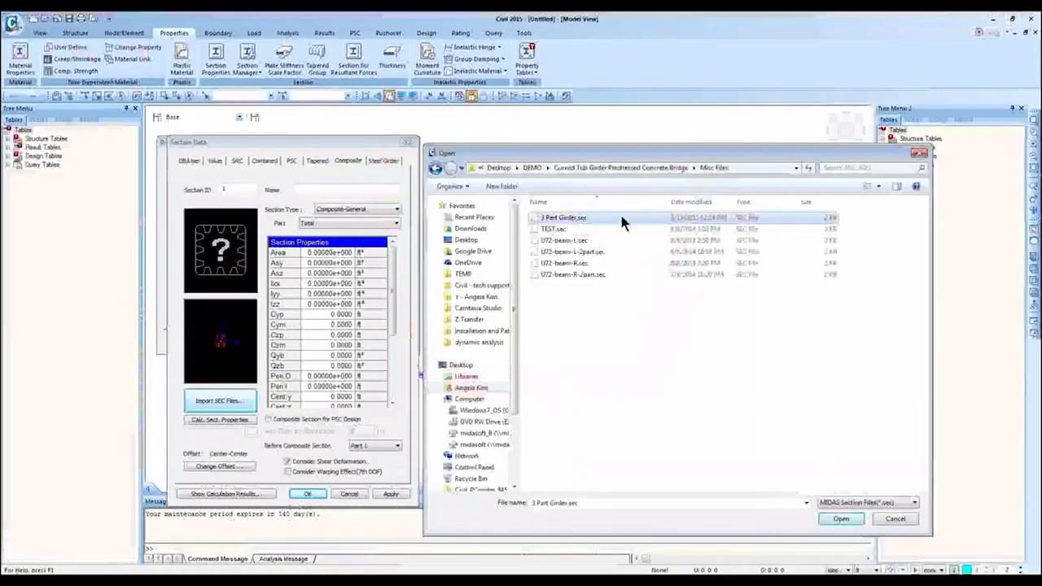
click(838, 519)
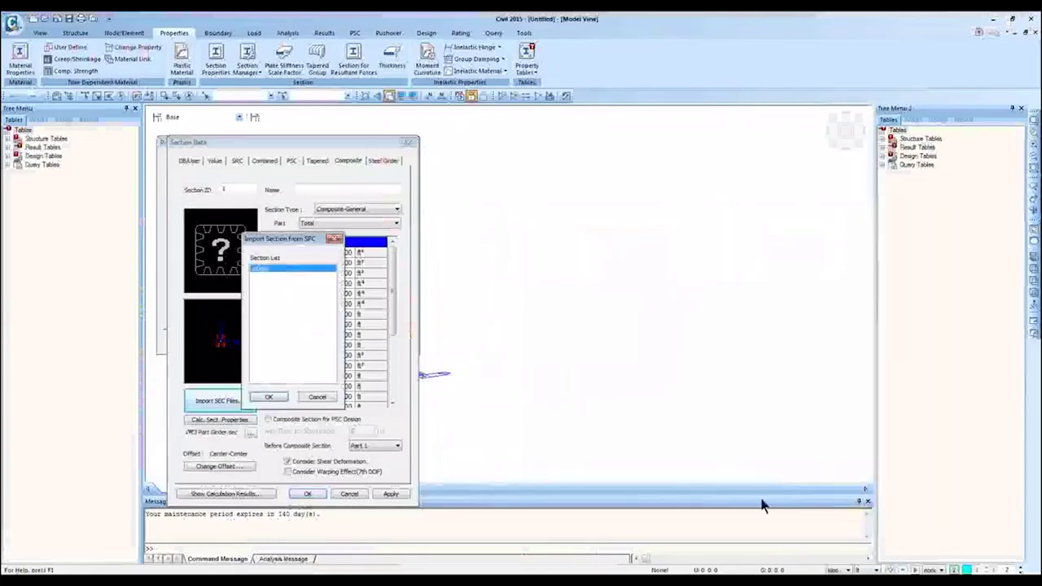
click(269, 396)
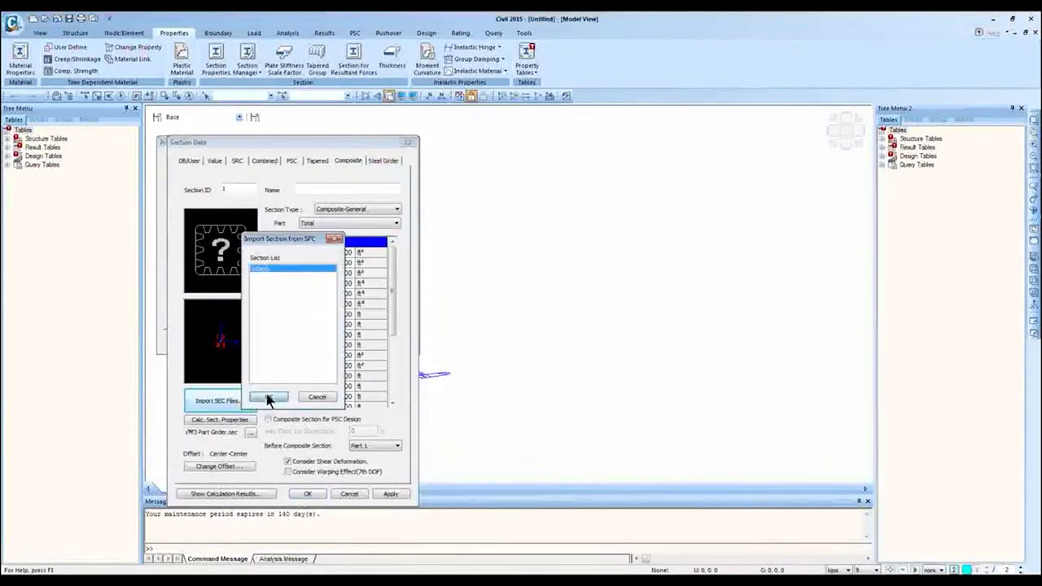
drag(274, 142, 576, 126)
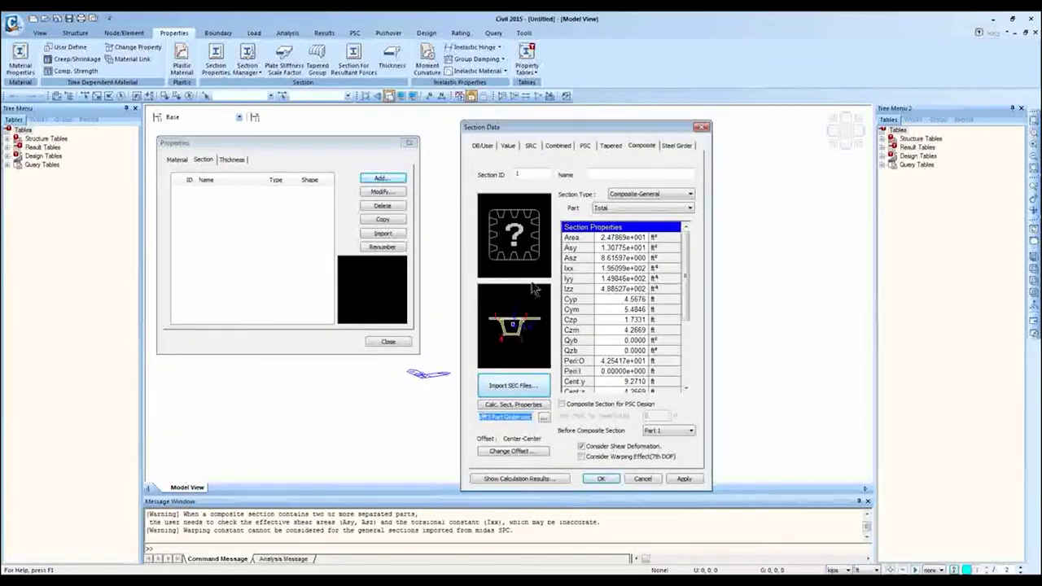
- Name the imported composite section "3 Part - Girder 2"
click(605, 174)
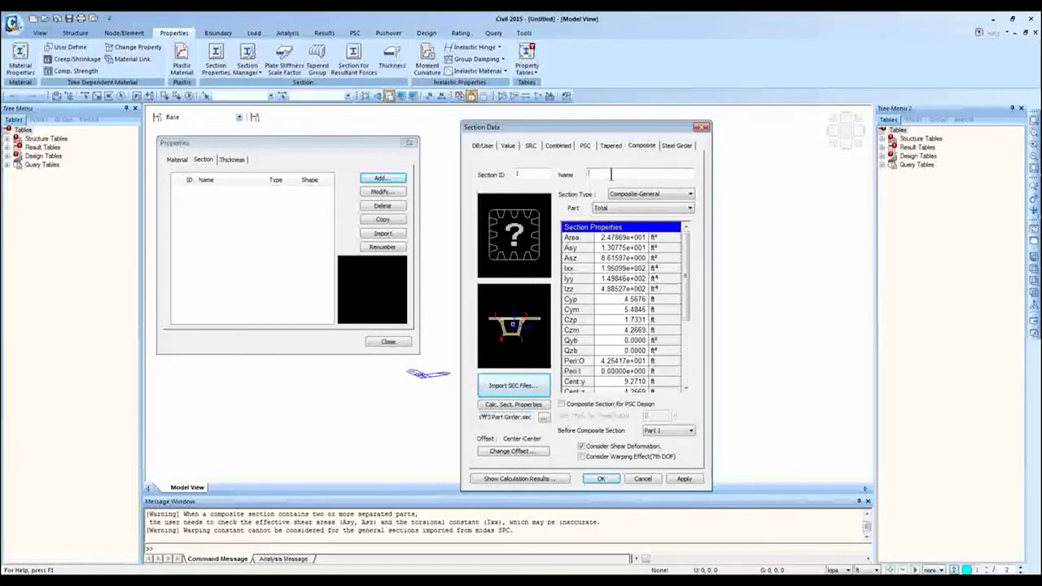
mouse_move(364, 575)
text(t )
text(Girder - L)
key(BackSpace)
key(BackSpace)
key(BackSpace)
key(BackSpace)
key(BackSpace)
key(BackSpace)
key(BackSpace)
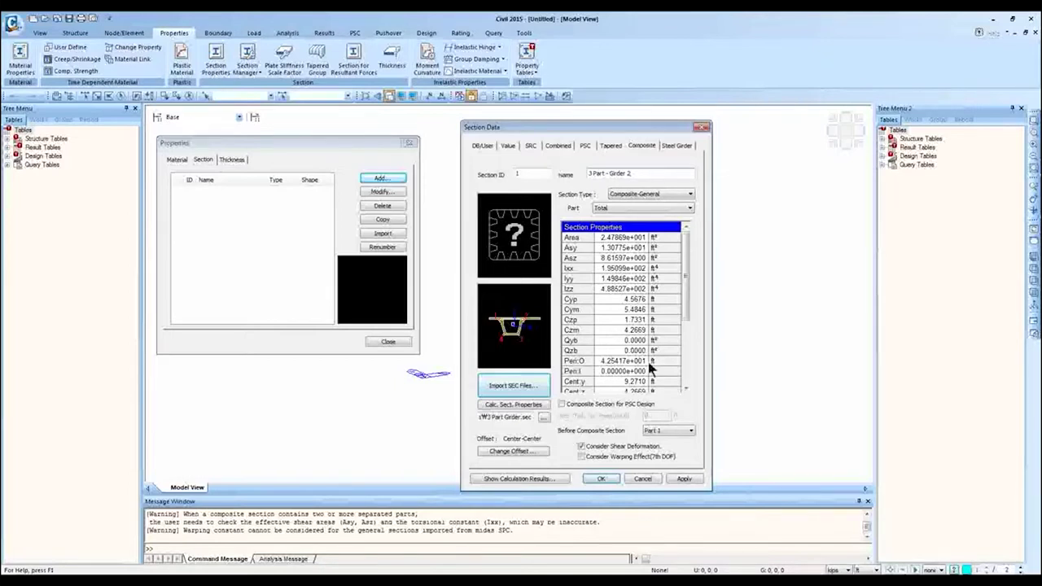
- Review the section properties before and after composite action, keeping Part 1 as the before-composite section, and add the section
click(688, 431)
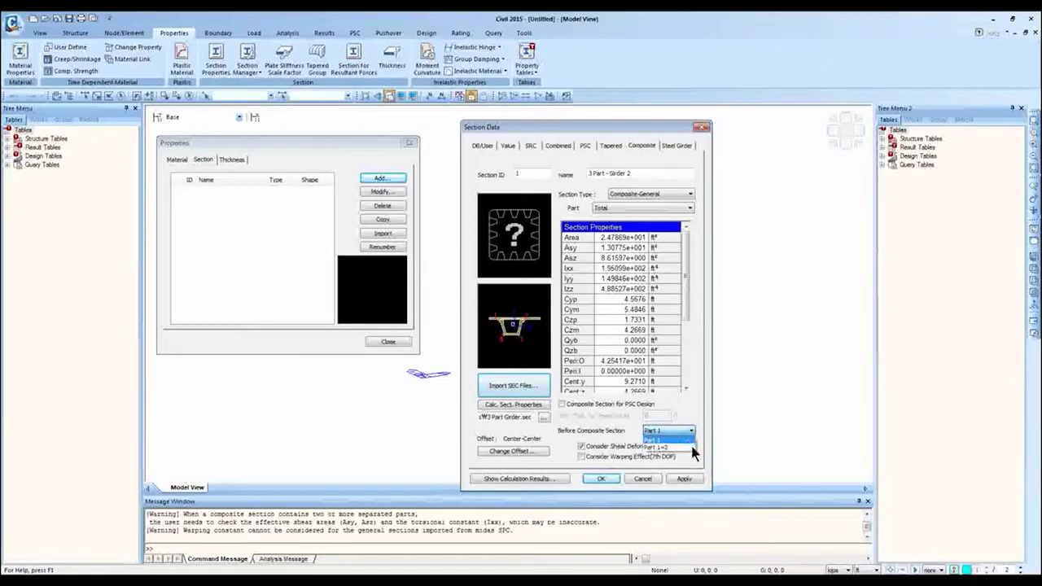
click(622, 431)
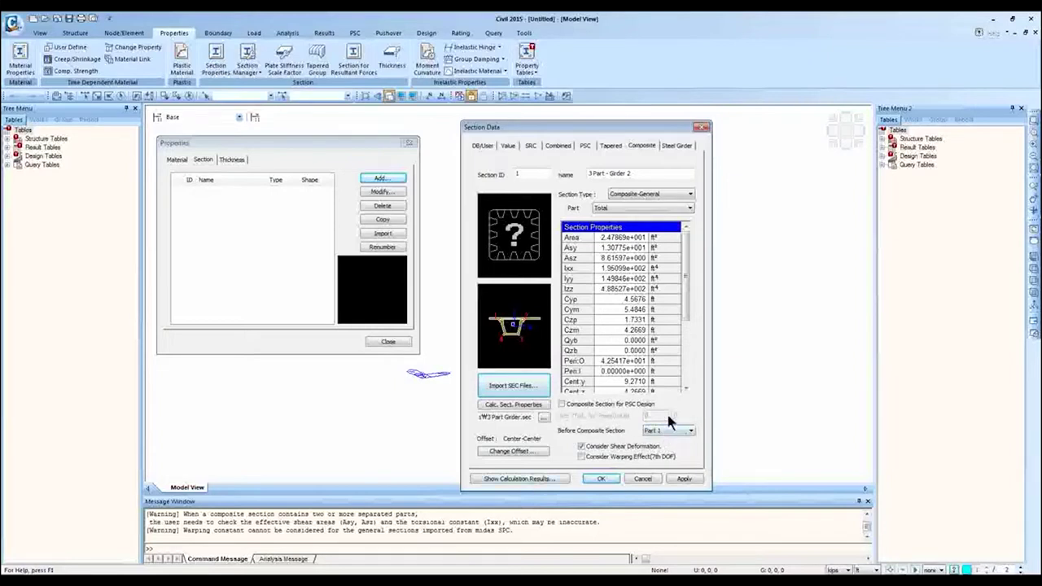
click(501, 480)
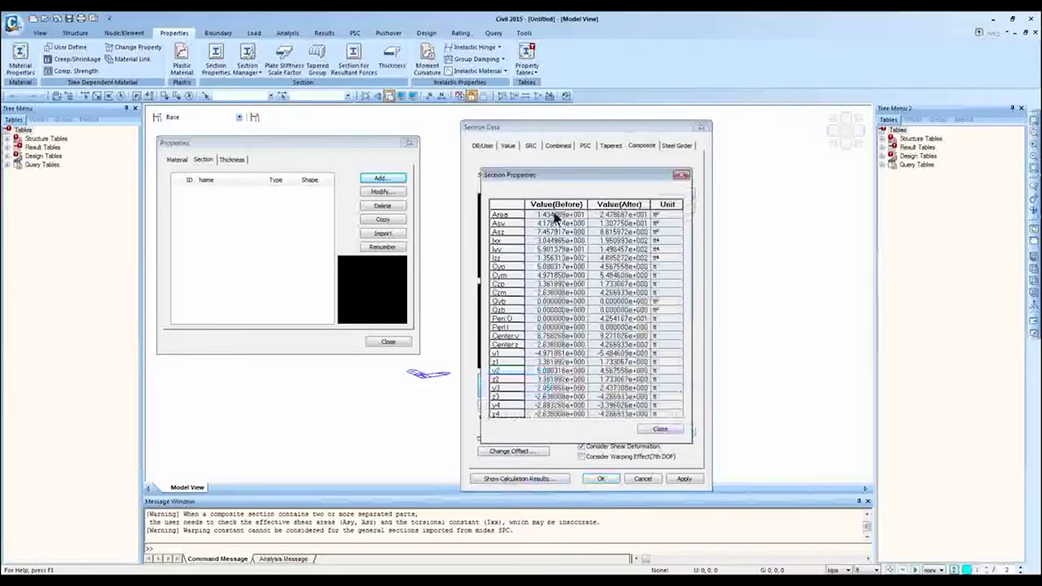
drag(555, 204, 623, 490)
click(625, 411)
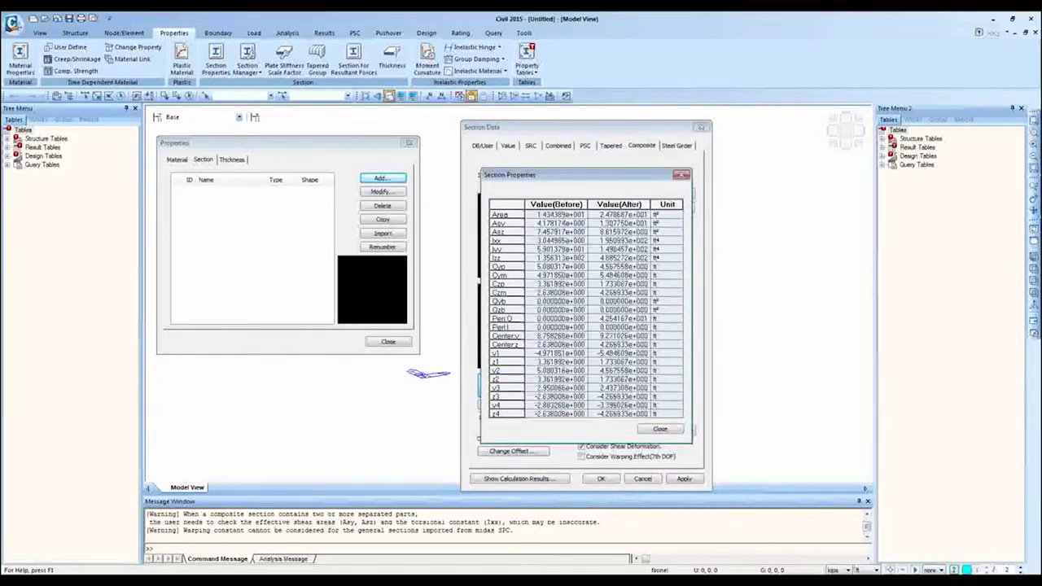
click(662, 430)
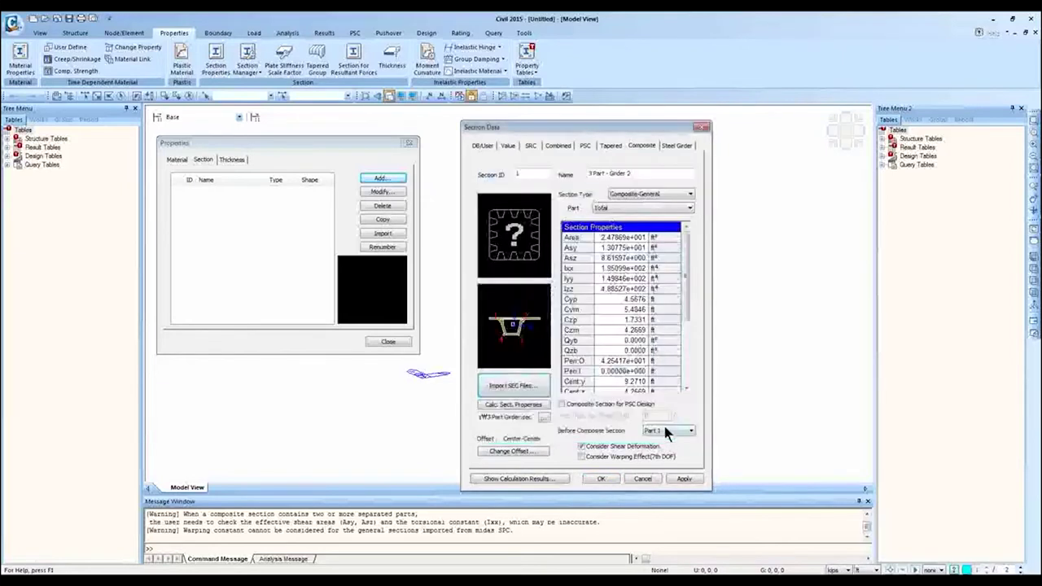
click(610, 480)
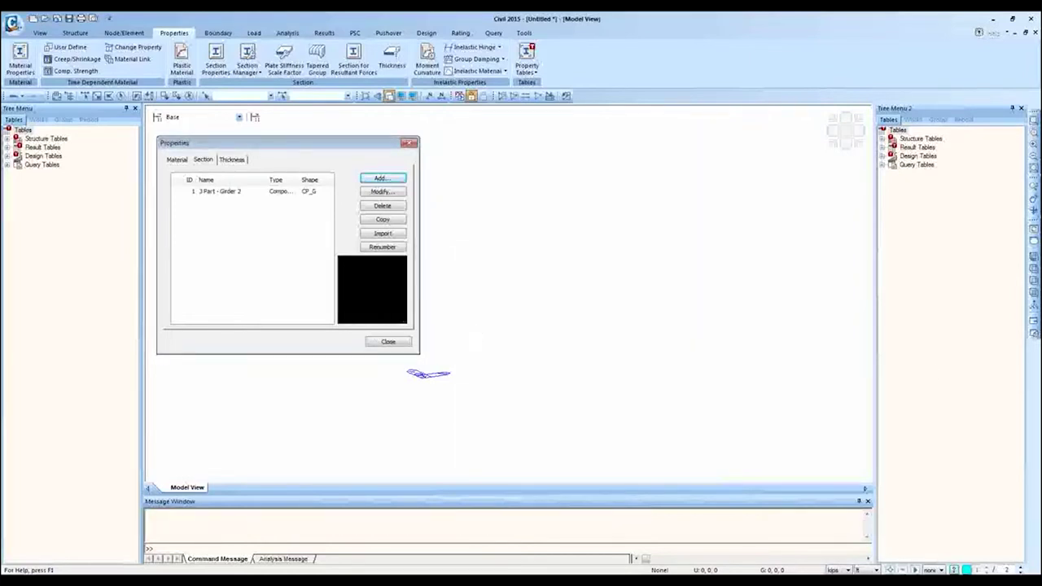
click(944, 326)
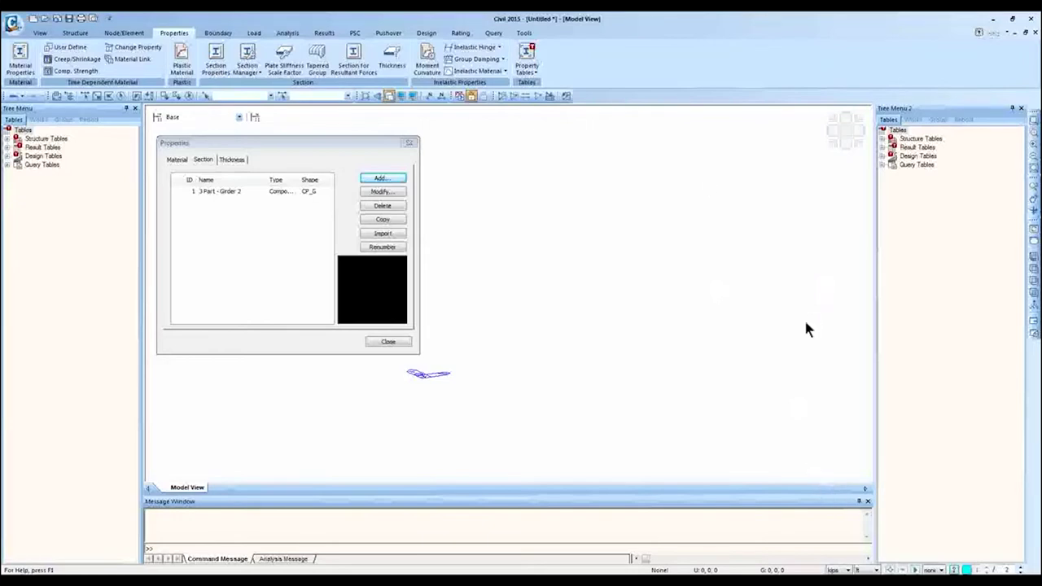
- Close the section list and start defining a new material with Concrete as its type of design
click(408, 144)
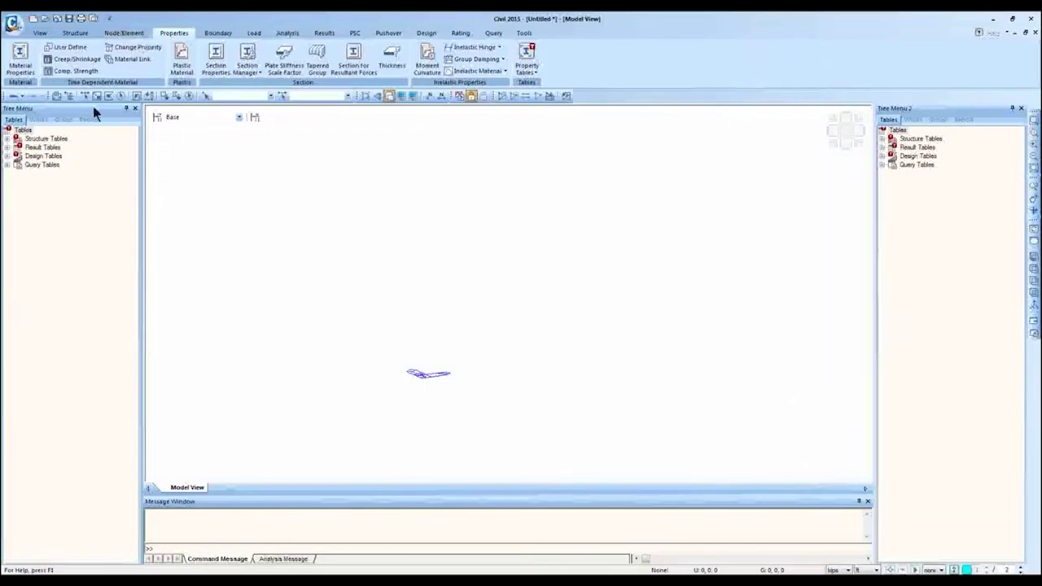
click(26, 62)
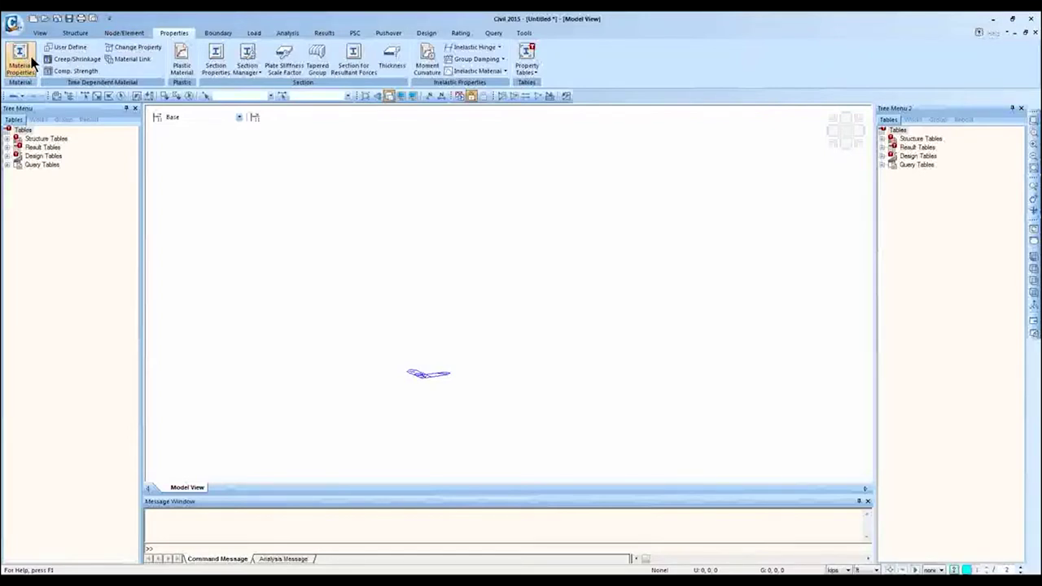
click(31, 62)
drag(155, 18, 476, 158)
click(546, 186)
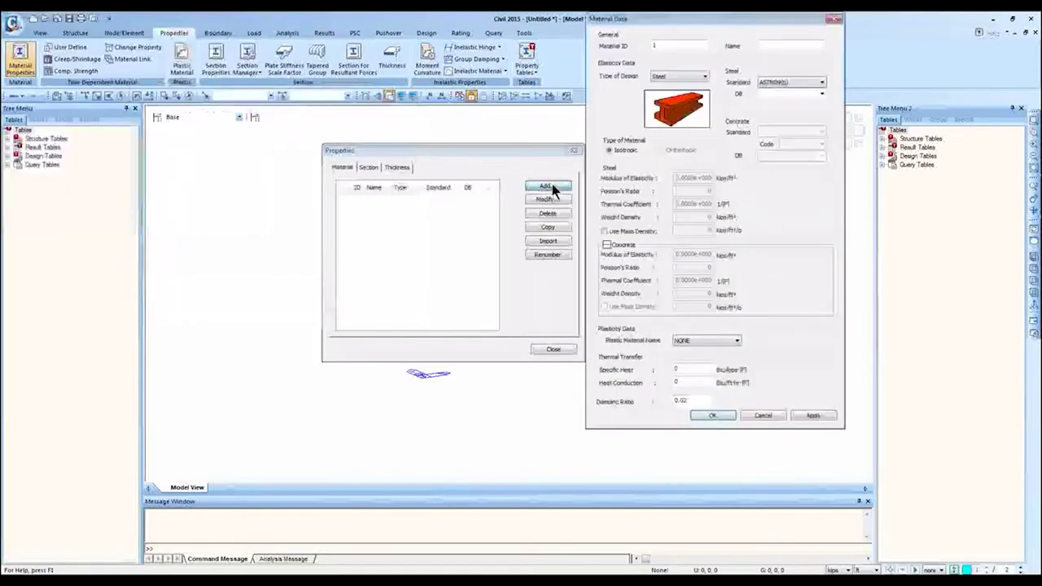
click(780, 84)
click(690, 77)
click(690, 76)
click(688, 99)
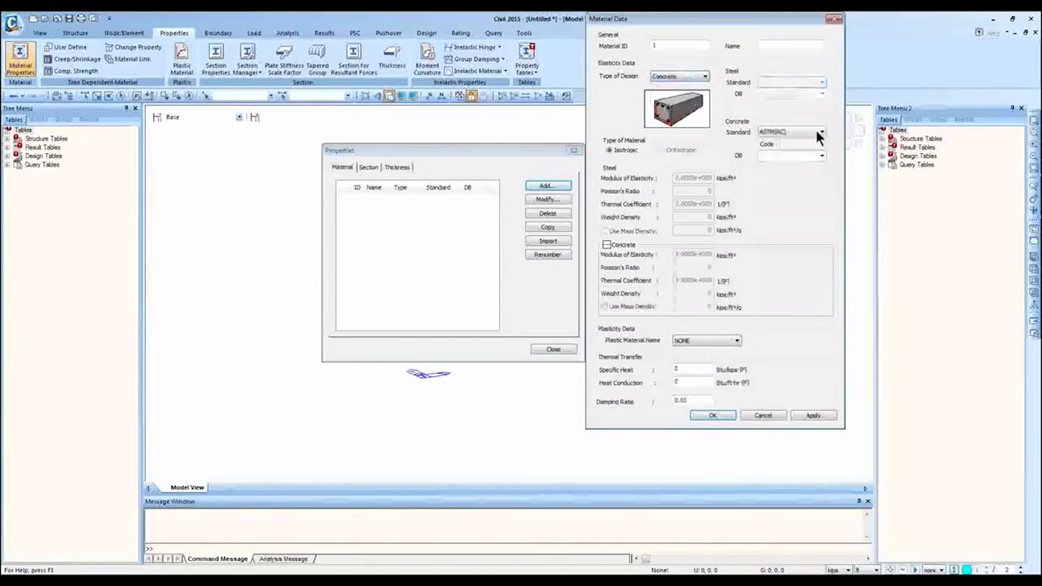
- Assign the ASTM(RC) standard and Grade C9000 to the concrete material and add it
click(820, 133)
click(822, 156)
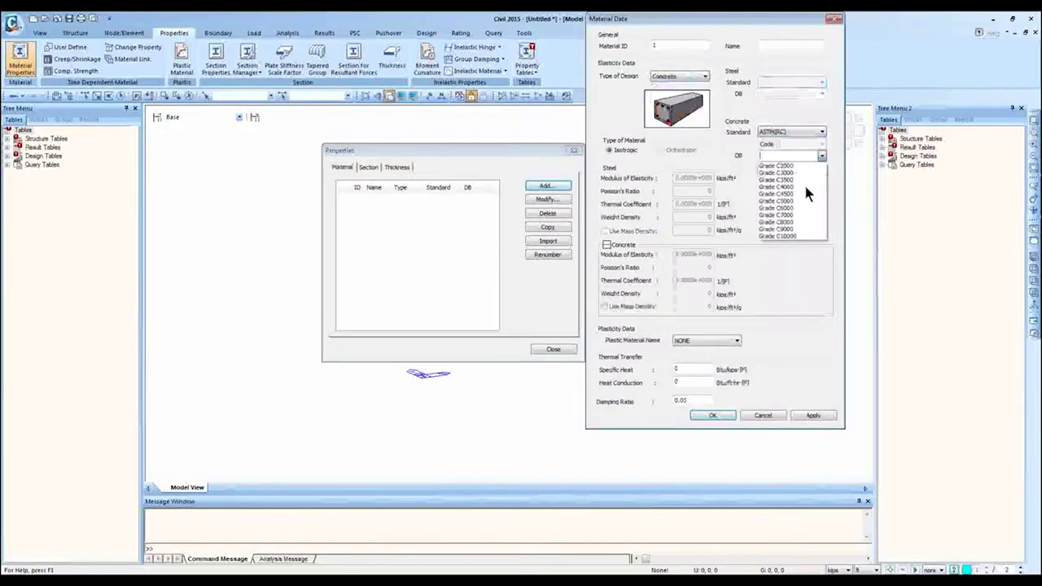
click(802, 228)
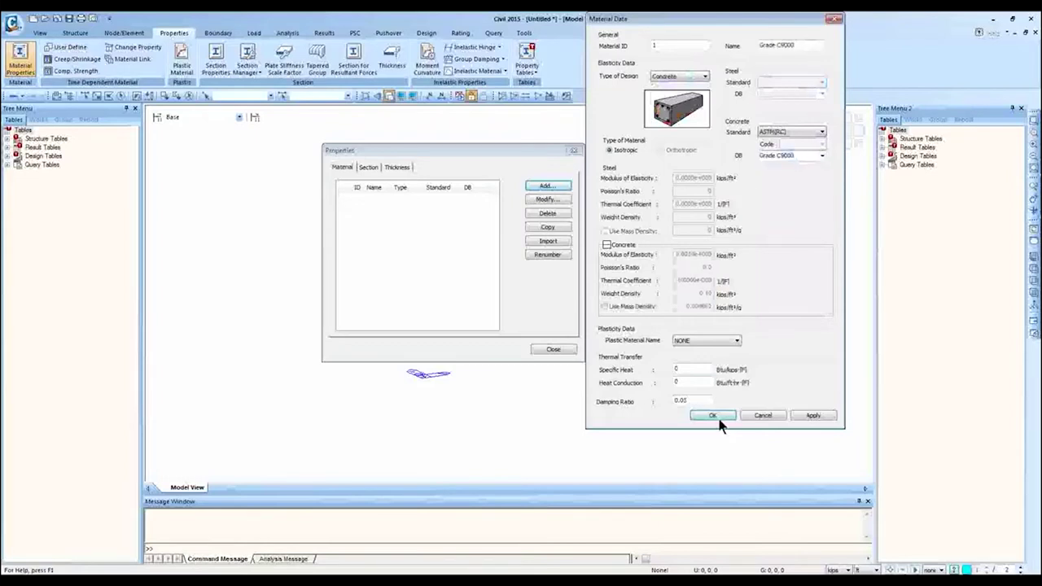
drag(752, 26, 661, 53)
click(723, 443)
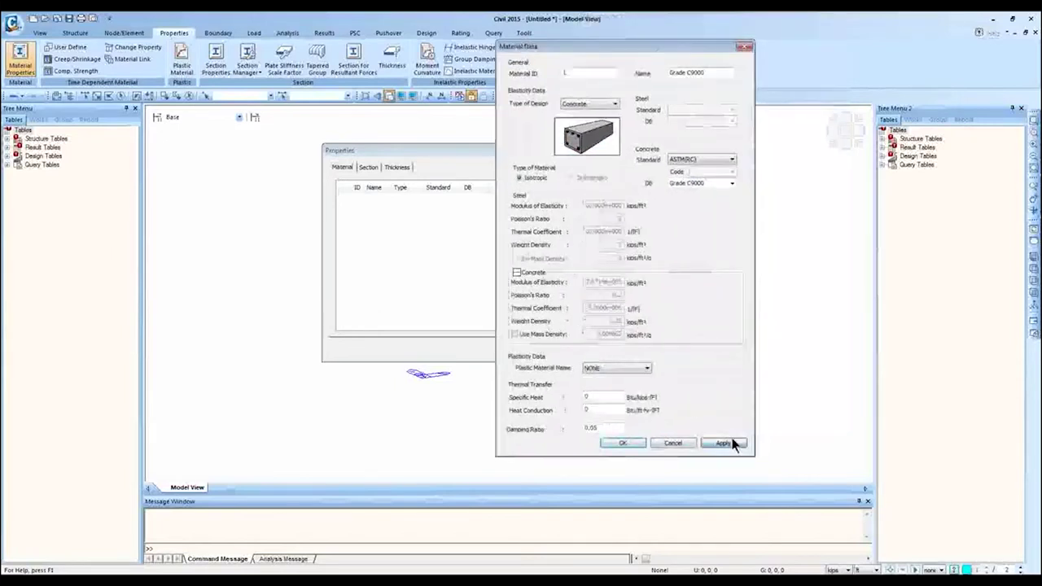
- Add a second ASTM(RC) concrete material of Grade C4500 and adjust the list columns to show the full material names
click(732, 182)
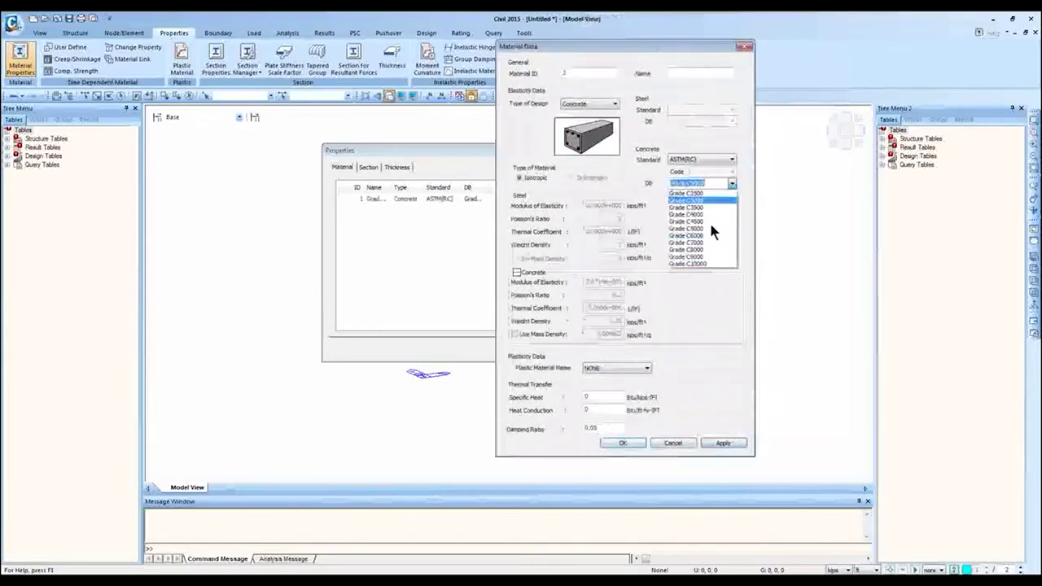
click(708, 219)
scroll(670, 326, up, 1)
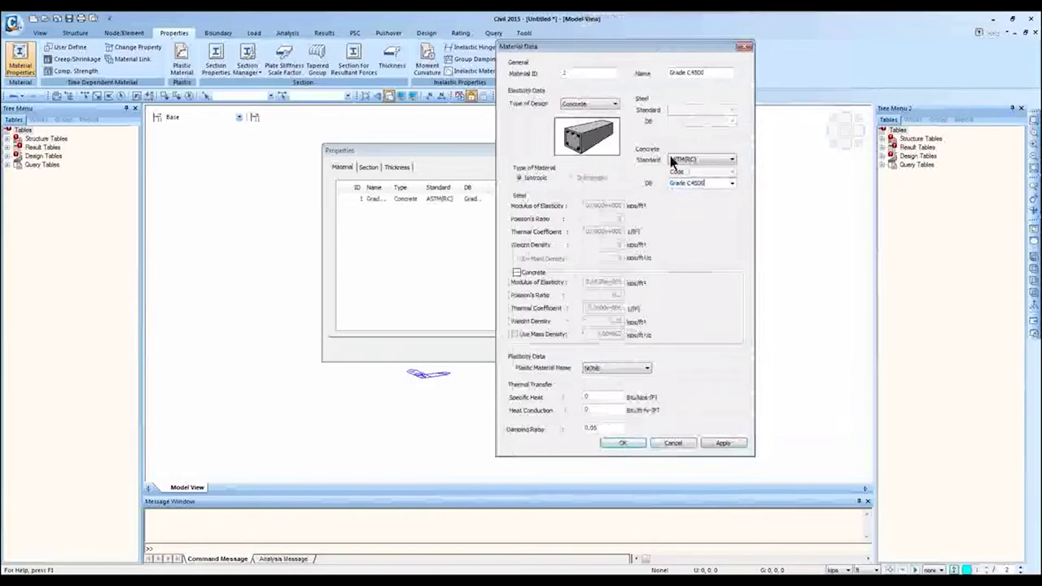
click(622, 443)
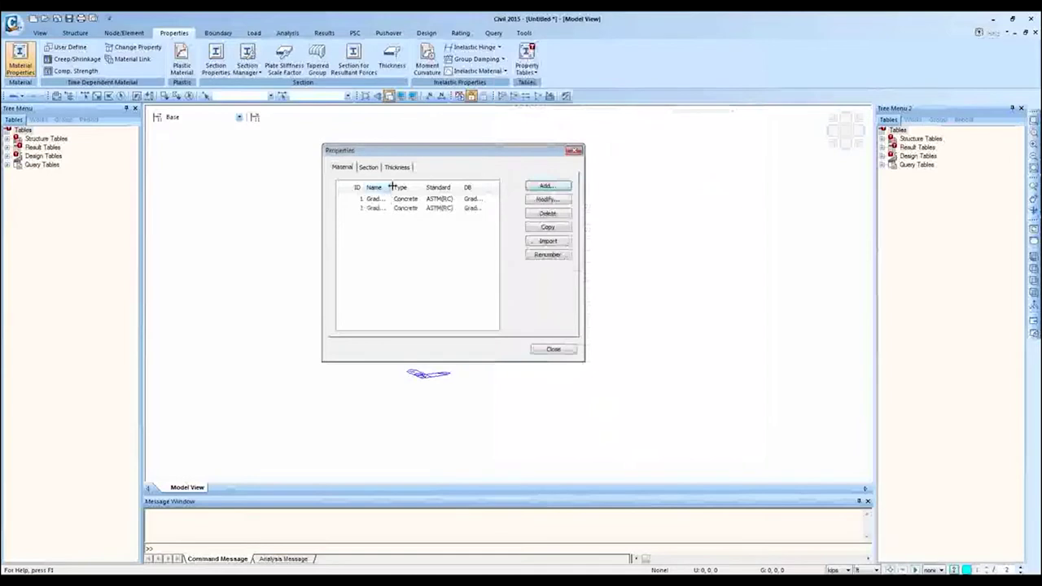
drag(391, 187, 409, 188)
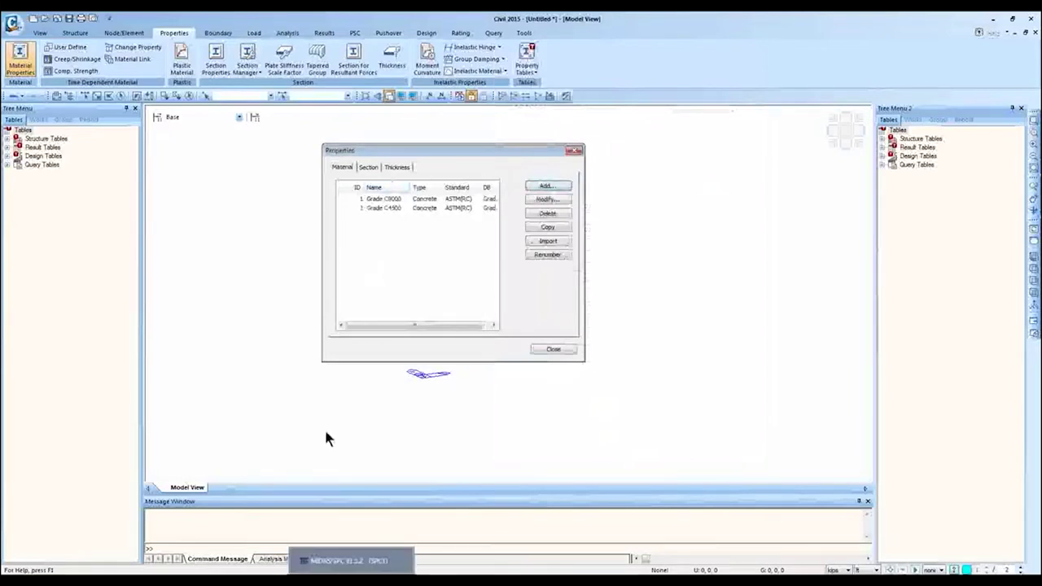
drag(365, 188, 358, 187)
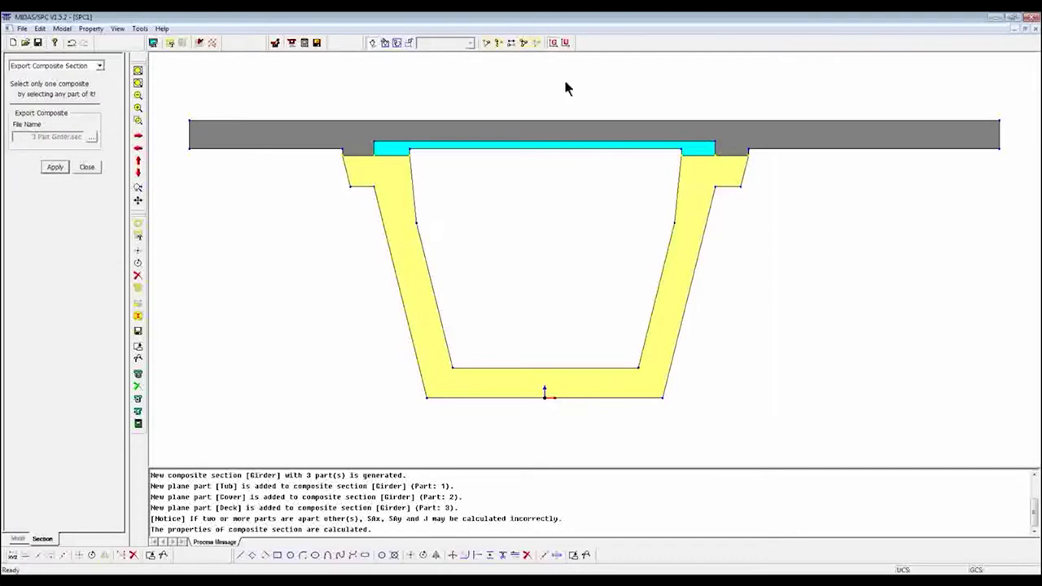
- Compare the girder's parts in the Sectional Property Calculator with the Grade C9000 and Grade C4500 materials in midas Civil
double_click(635, 18)
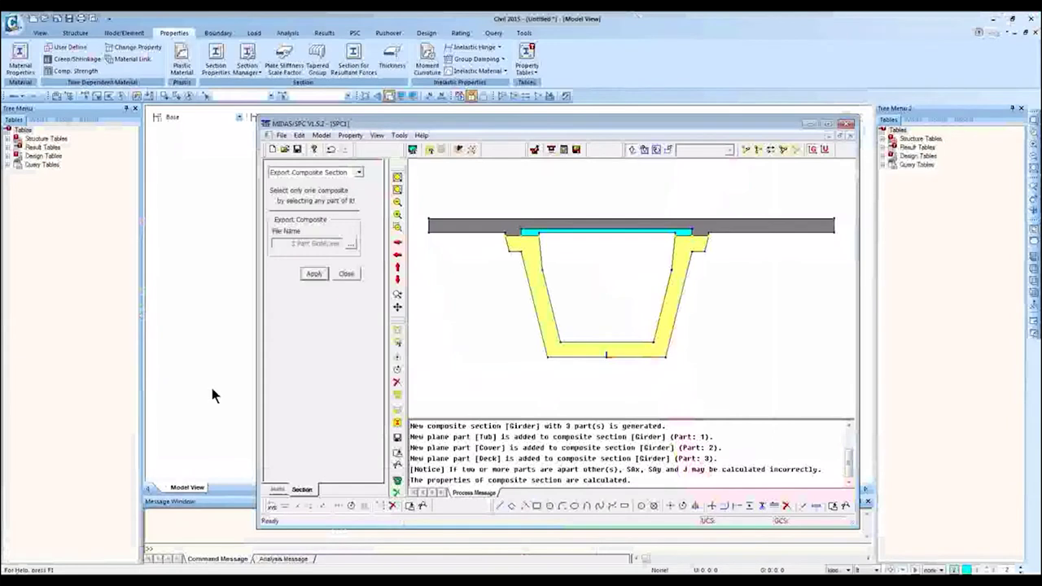
click(213, 507)
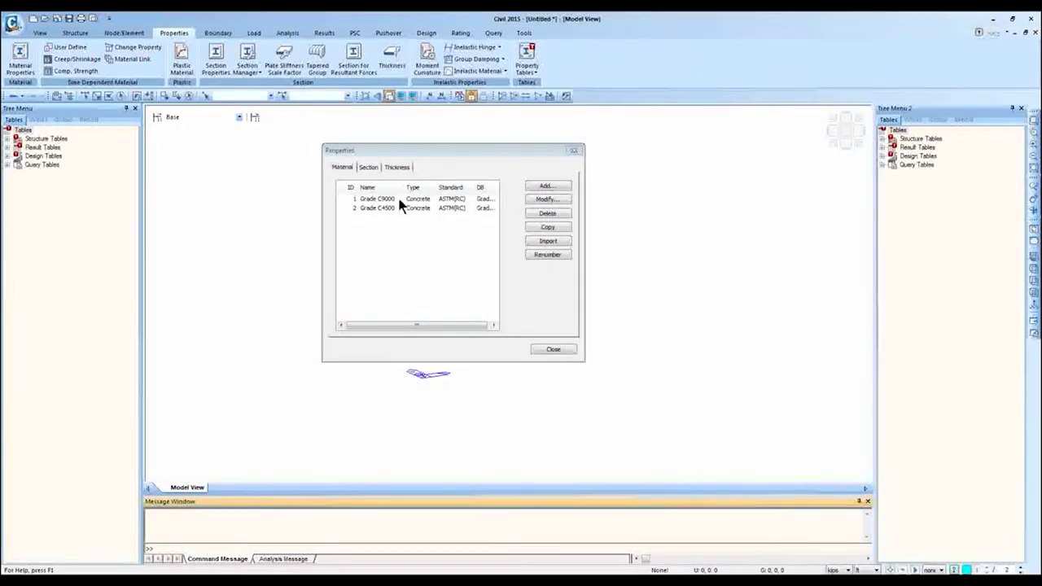
click(385, 155)
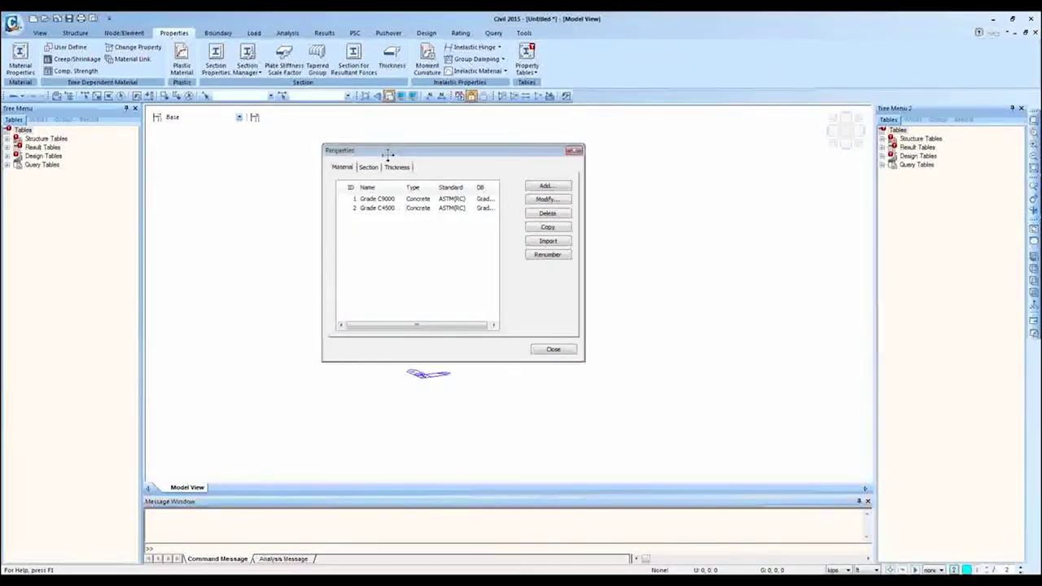
click(386, 200)
click(408, 208)
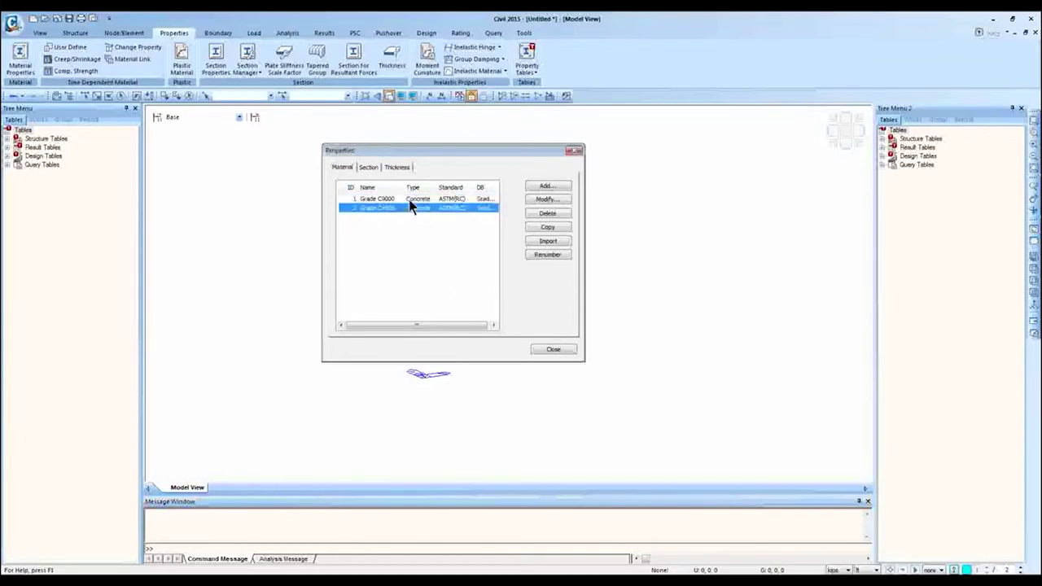
click(410, 199)
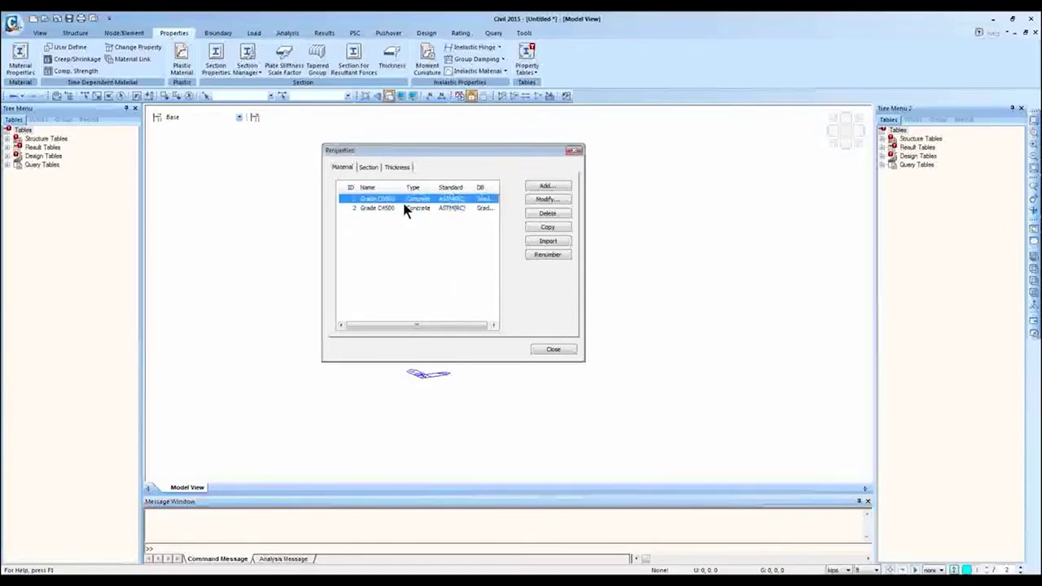
drag(402, 187, 397, 187)
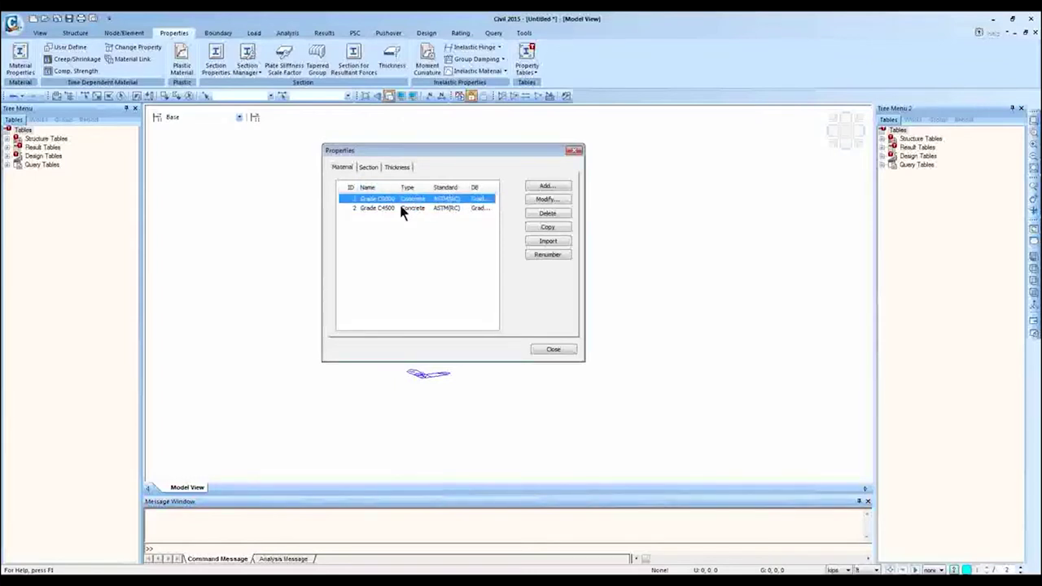
click(396, 208)
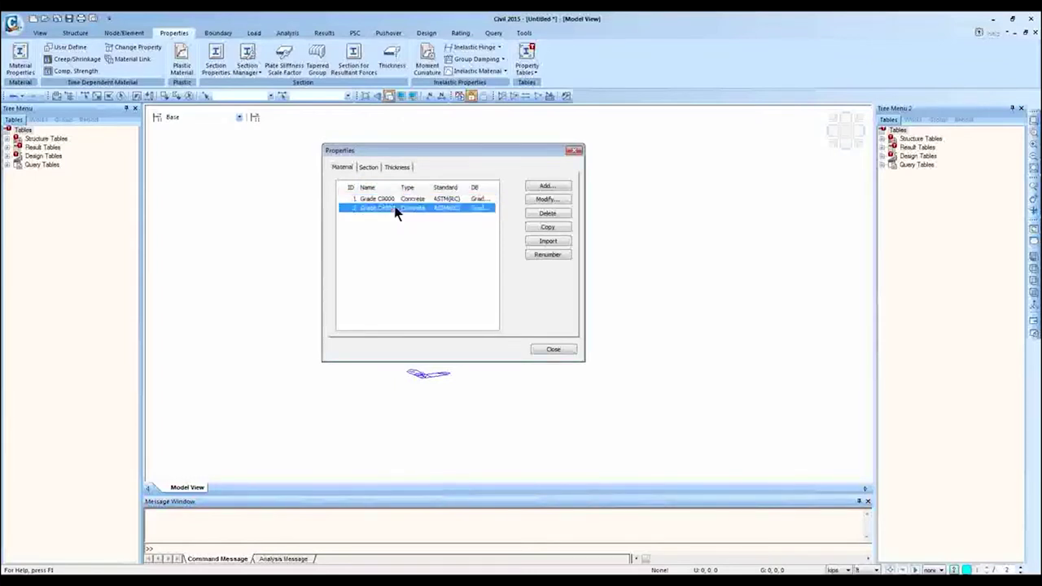
click(395, 200)
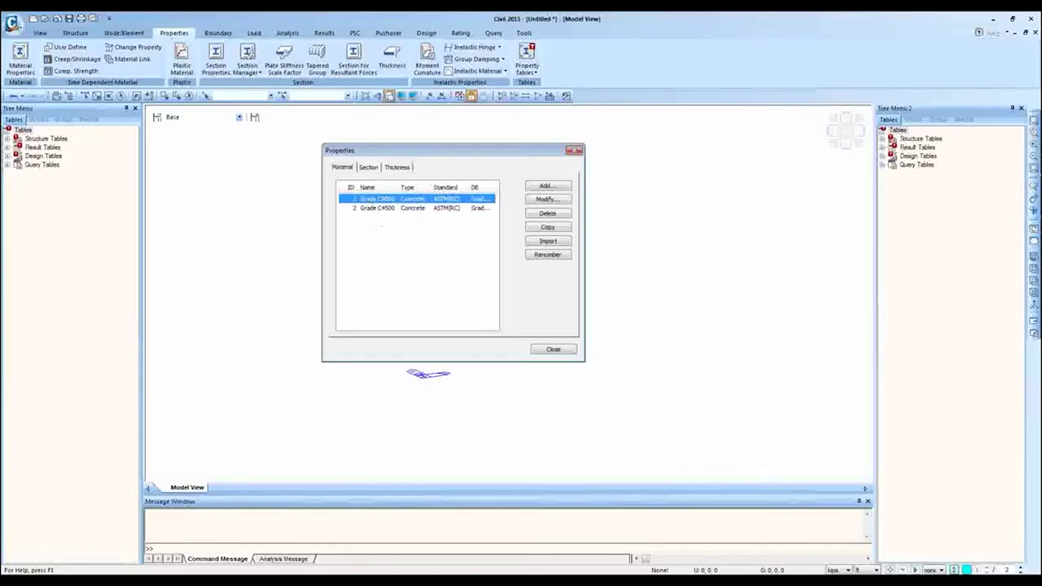
- Switch to the Sectional Property Calculator and examine its material list and the property fields for adding a material
click(1029, 480)
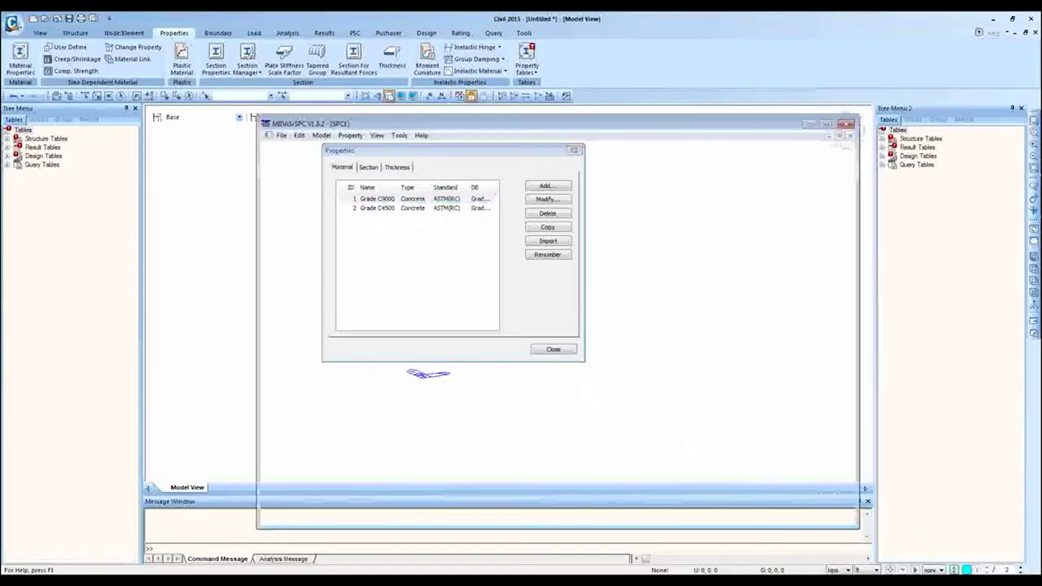
click(282, 136)
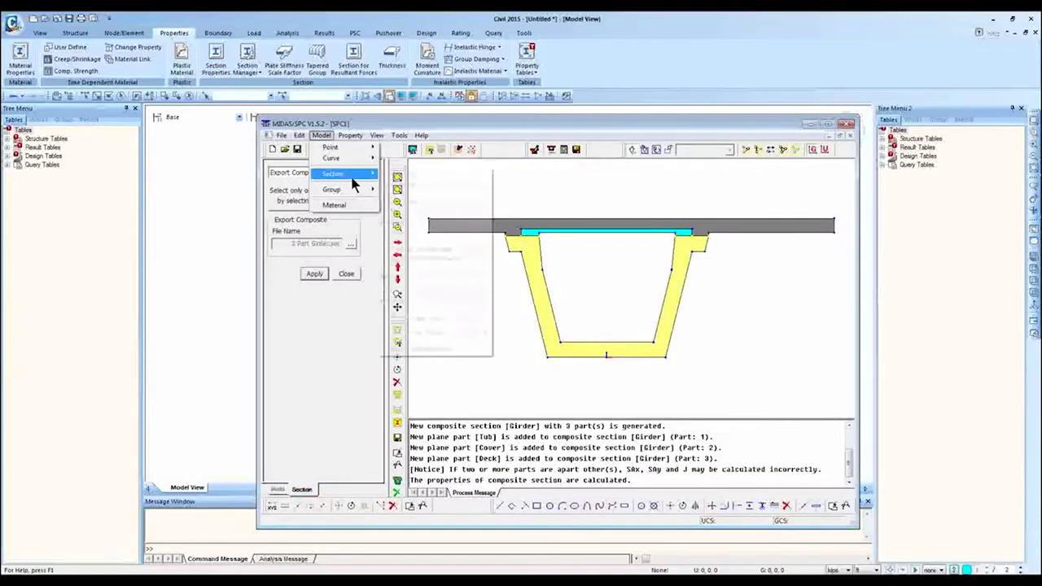
mouse_move(346, 175)
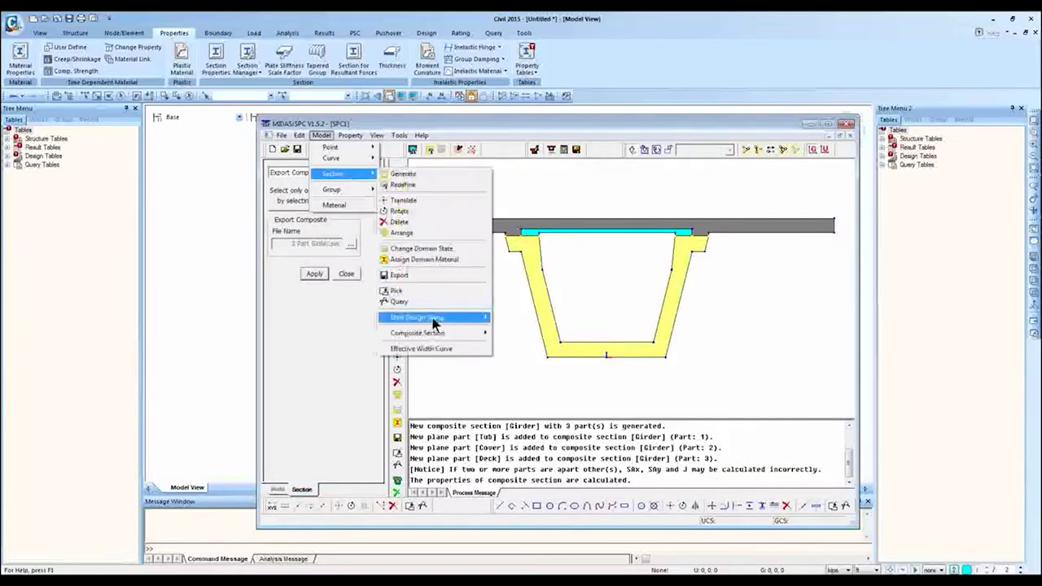
click(334, 204)
click(628, 295)
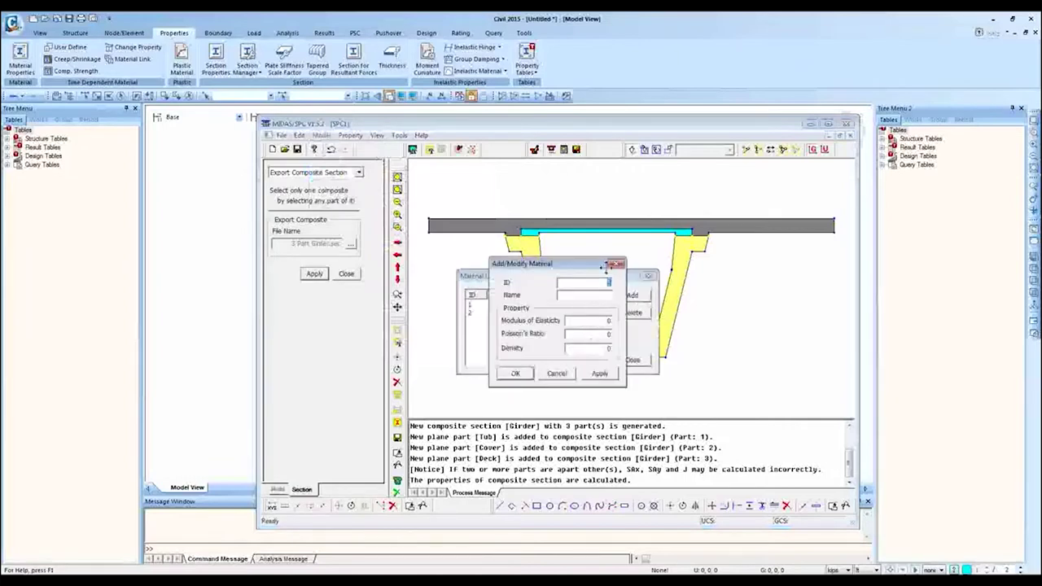
click(617, 266)
click(648, 276)
- Check the force and length units in the Sectional Property Calculator's general settings
drag(640, 135, 474, 122)
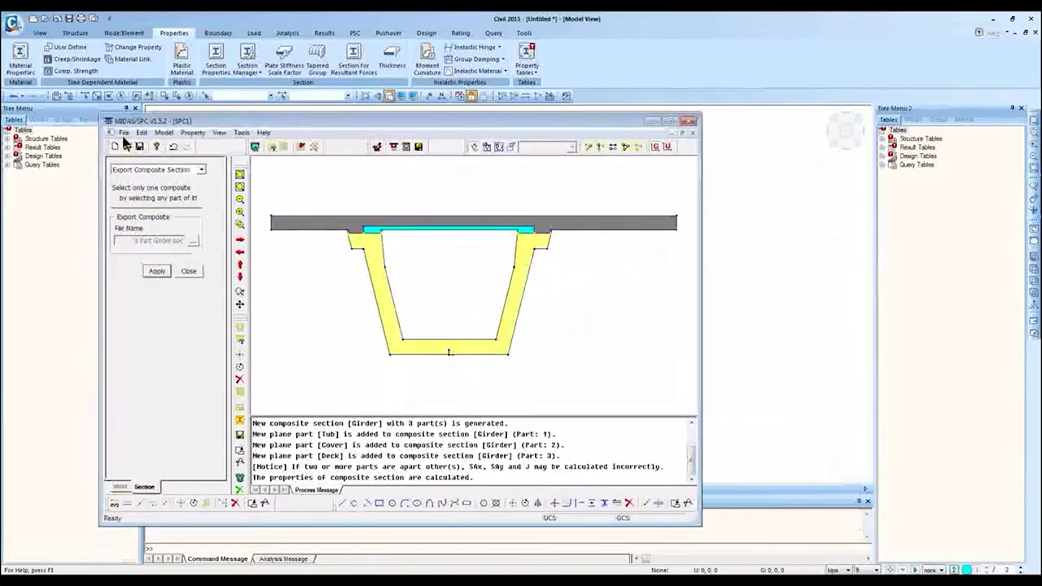
click(242, 132)
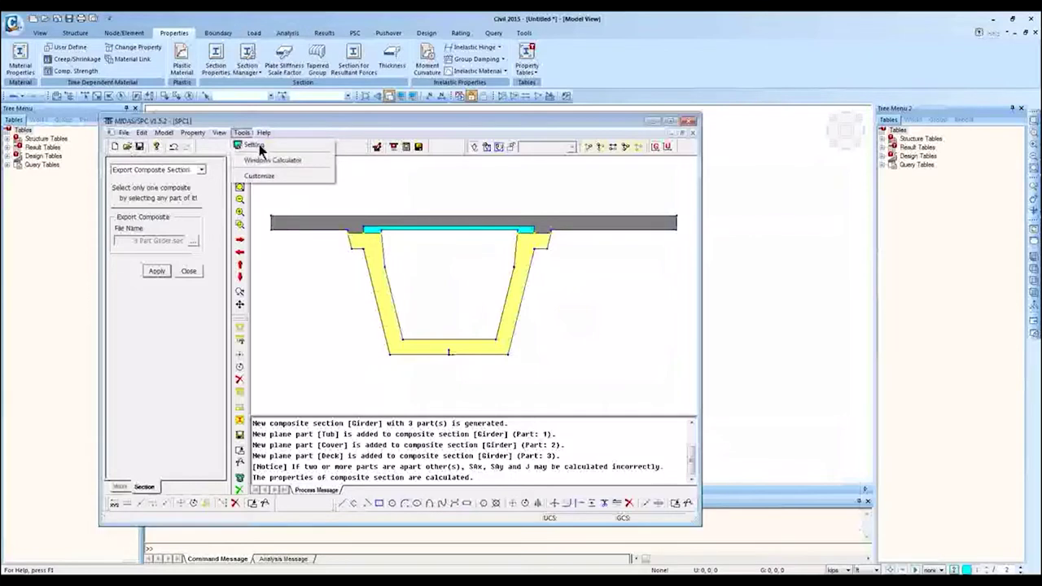
click(254, 145)
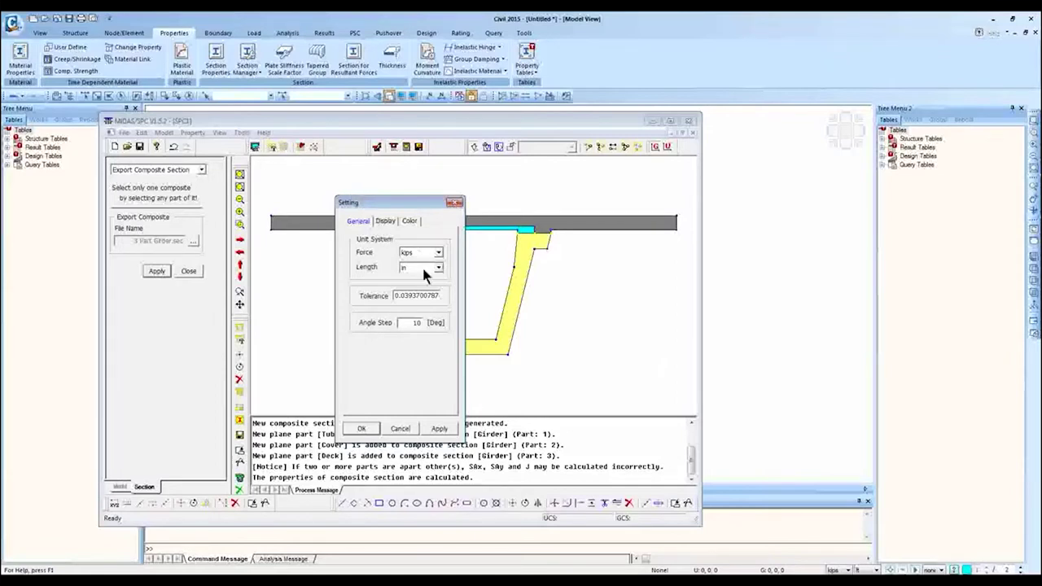
click(456, 204)
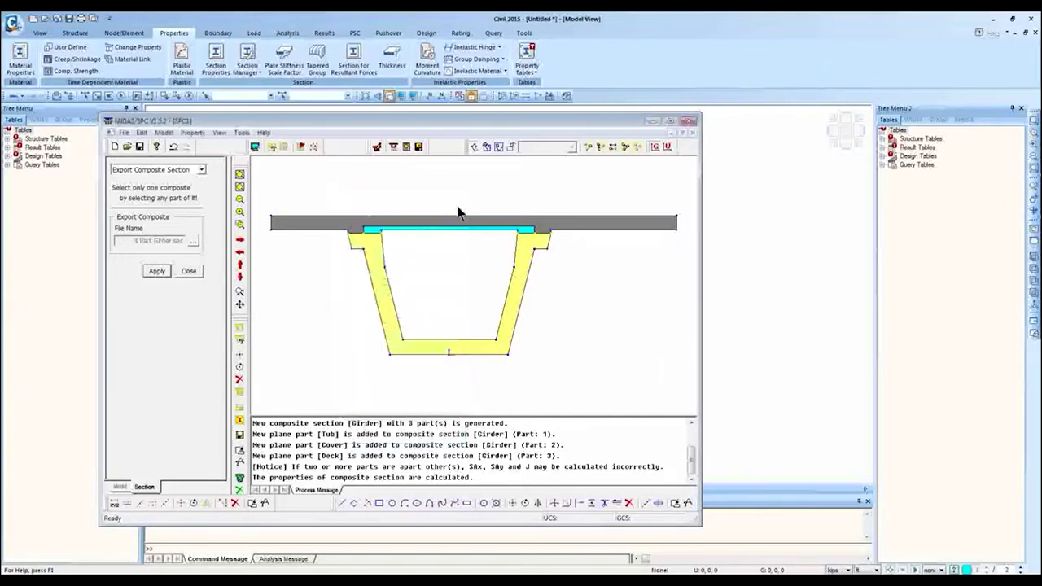
- Recheck the calculator's material entry fields and close the Sectional Property Calculator without saving the changes to SPC1
click(164, 132)
click(179, 203)
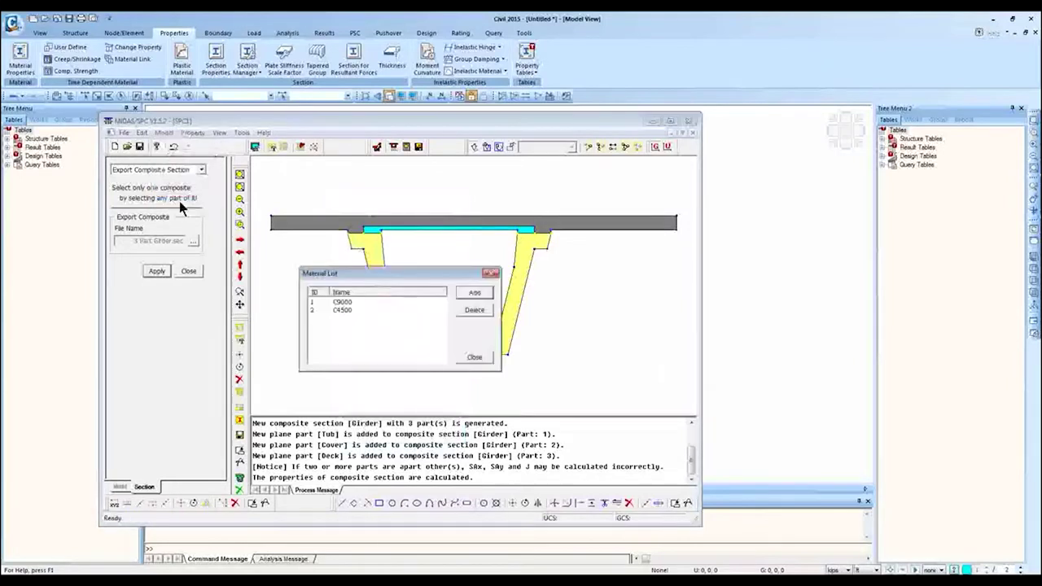
click(474, 291)
click(459, 266)
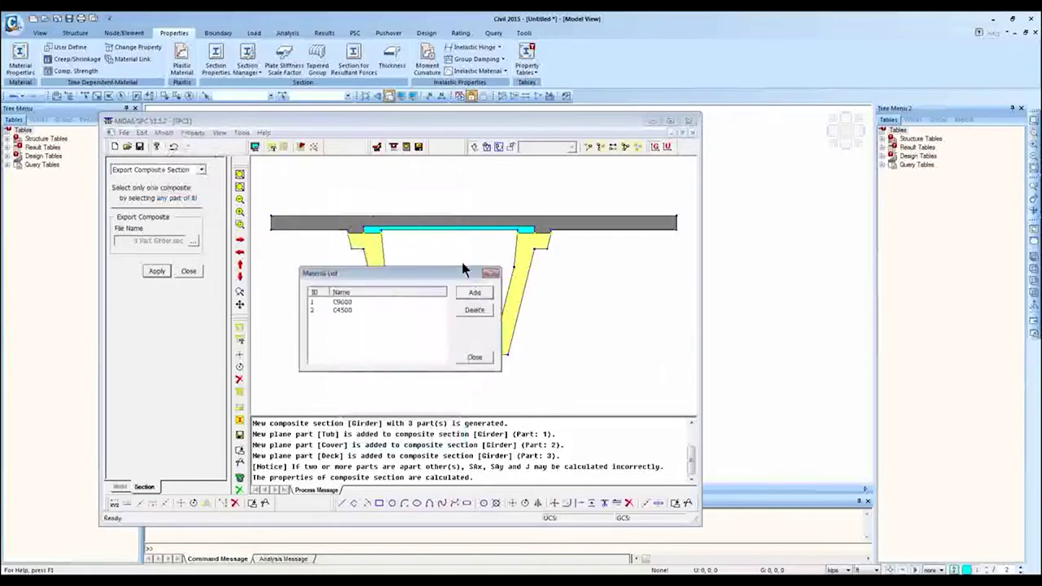
click(491, 273)
click(690, 120)
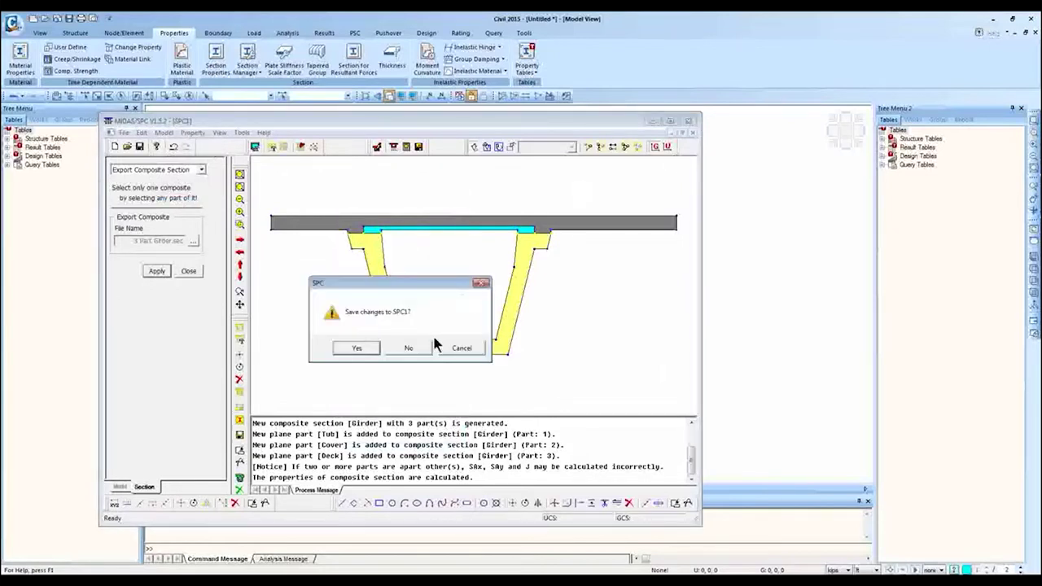
click(410, 348)
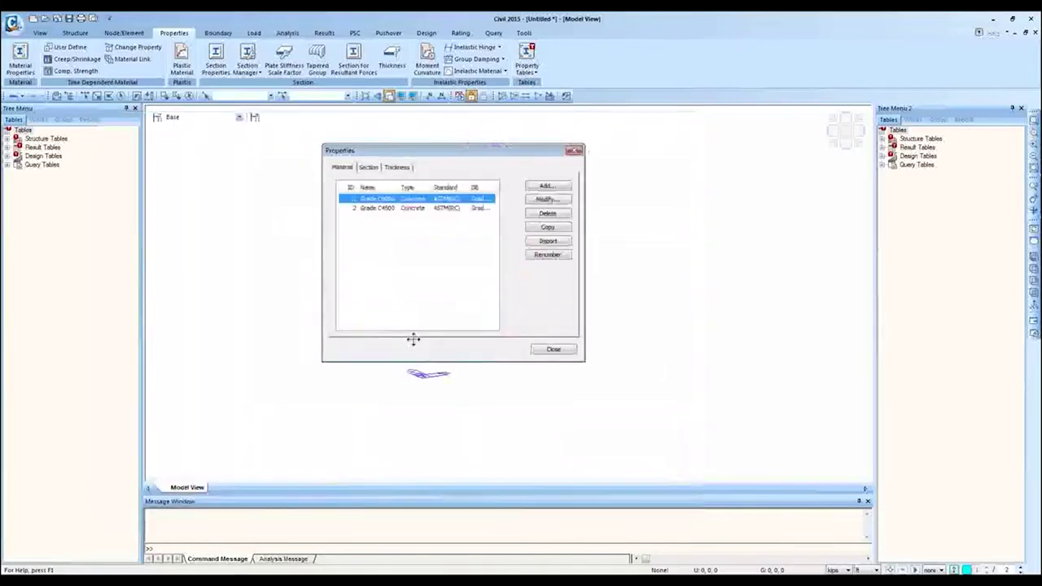
- Review the material data of Grade C9000 in midas Civil without changing it and close the material list
double_click(422, 202)
click(762, 416)
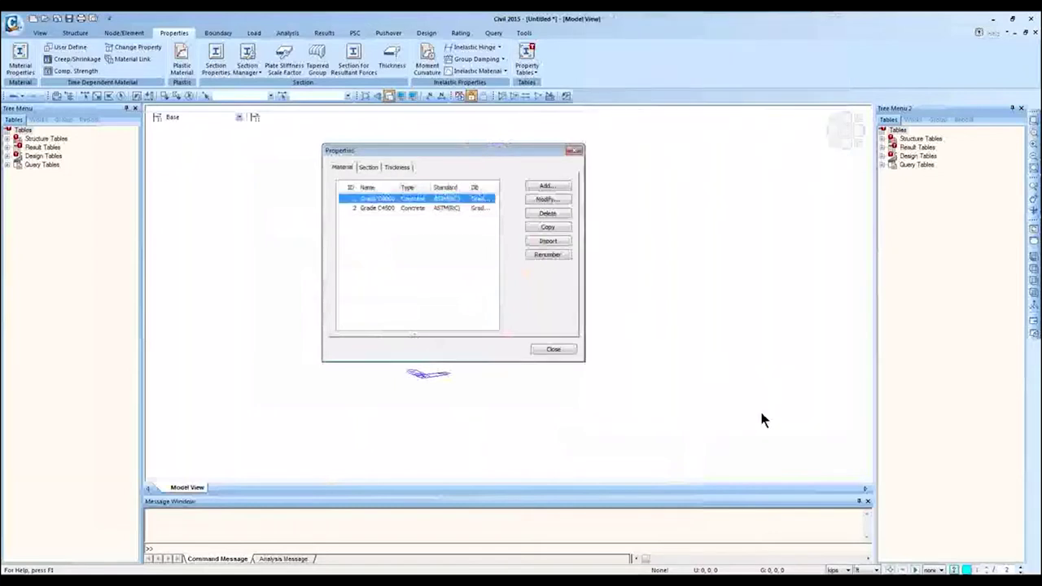
click(553, 348)
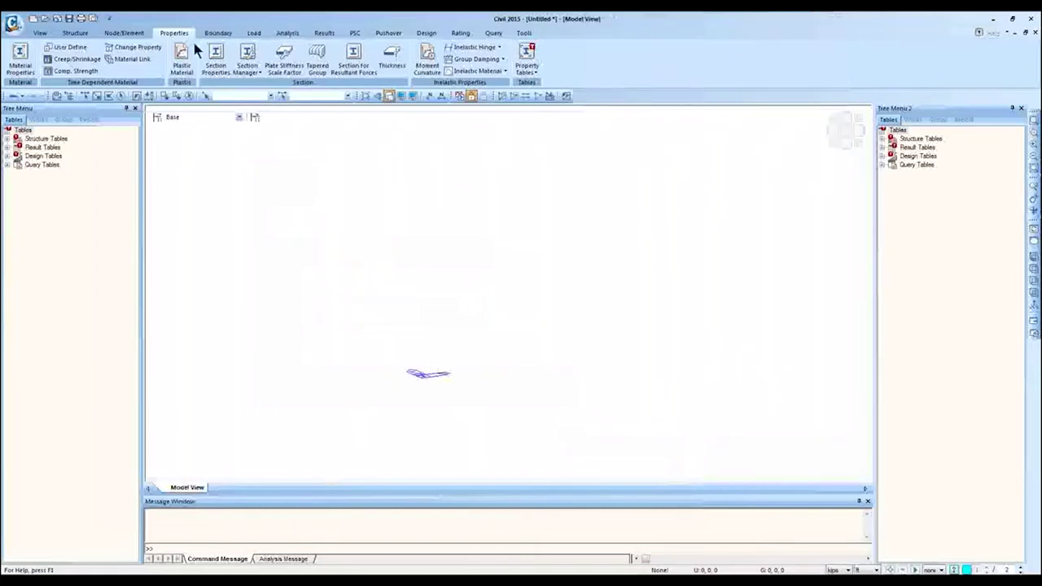
- Create a node at 0, 0, 0 ft and copy it 12 times at distances of 10, 0, 0 ft
click(122, 34)
click(16, 61)
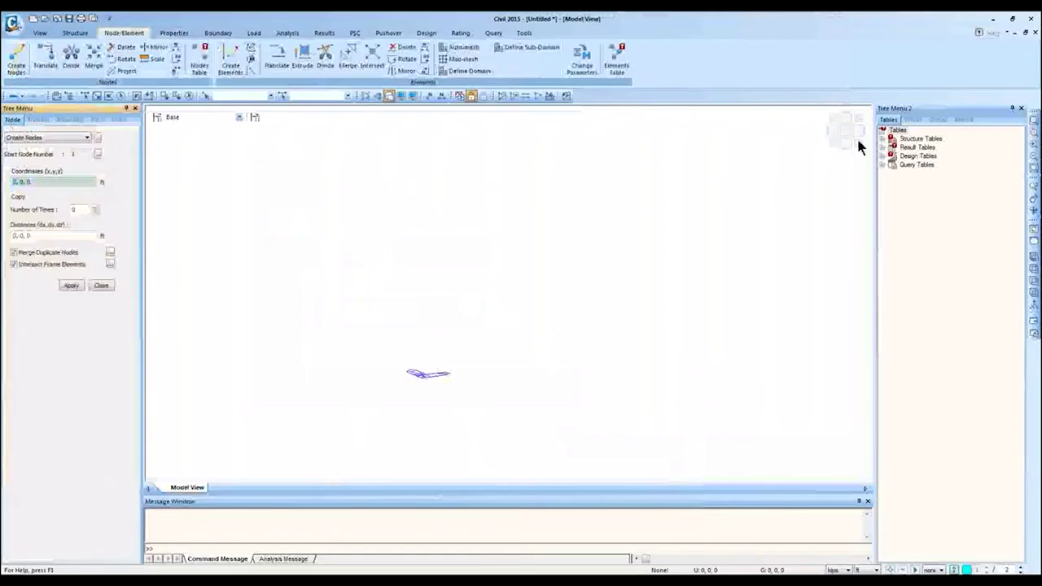
click(832, 146)
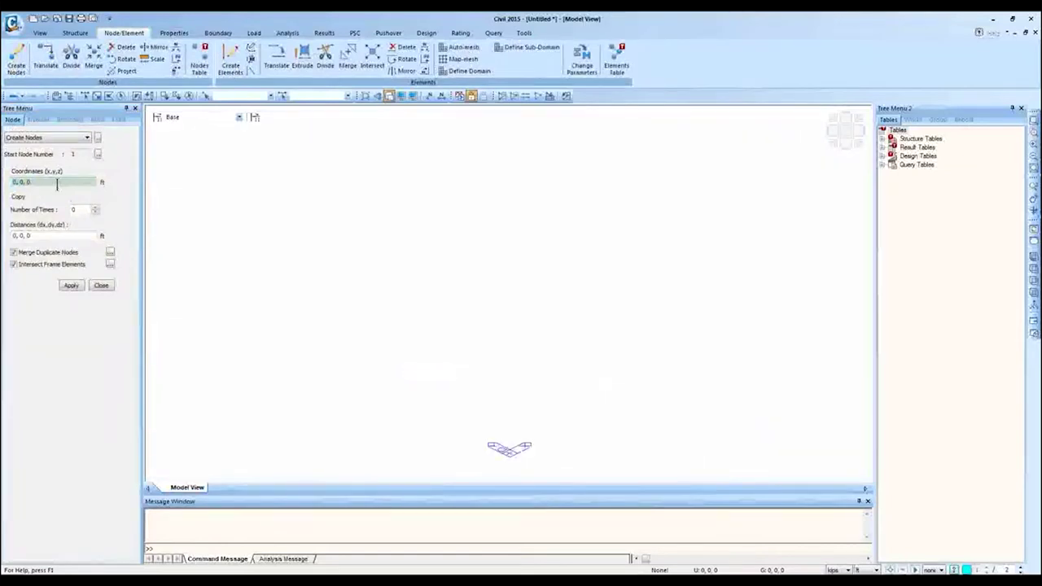
click(69, 209)
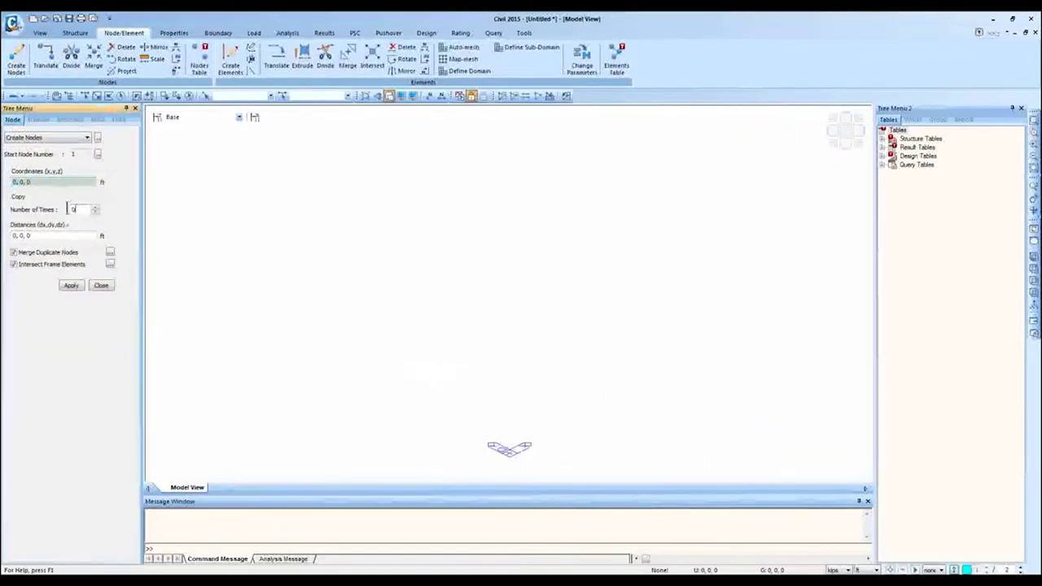
text(5)
key(Tab)
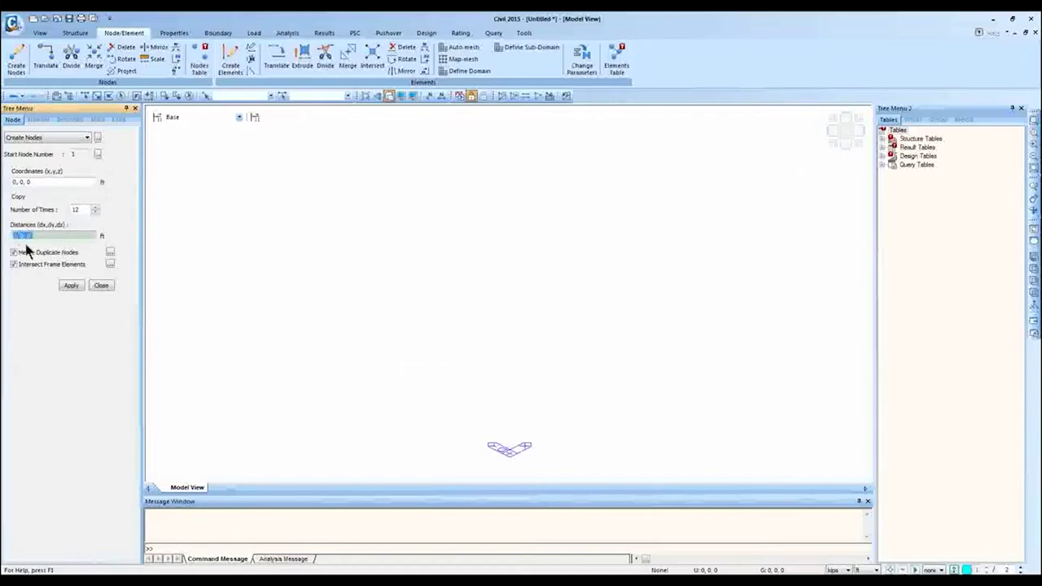
key(Tab)
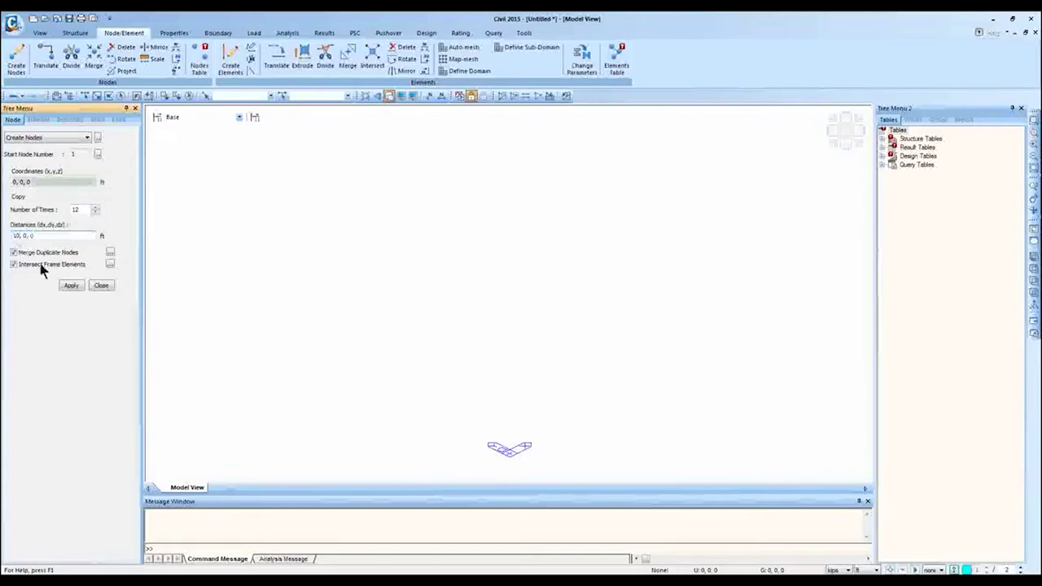
click(47, 182)
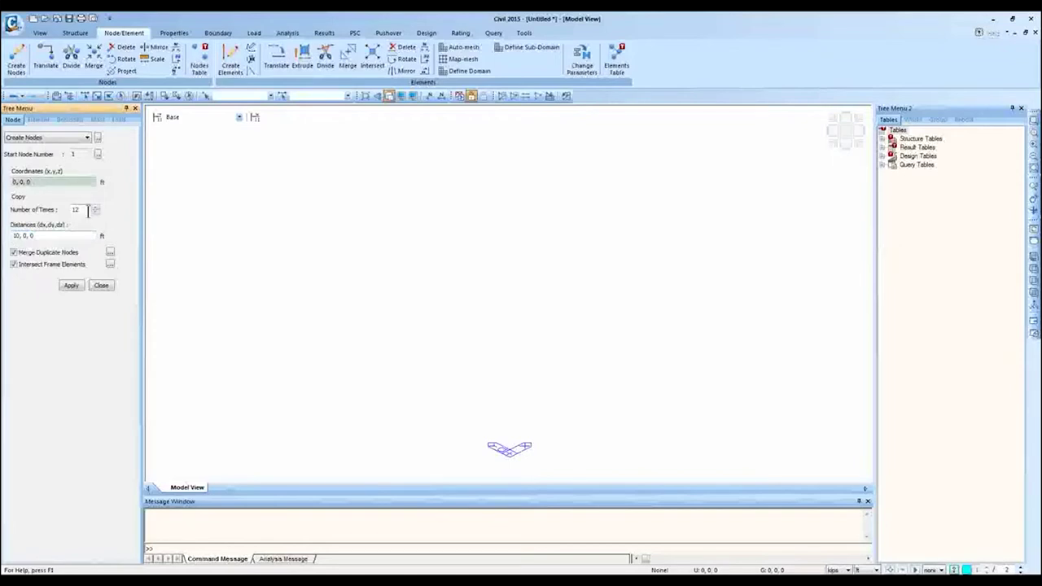
click(52, 236)
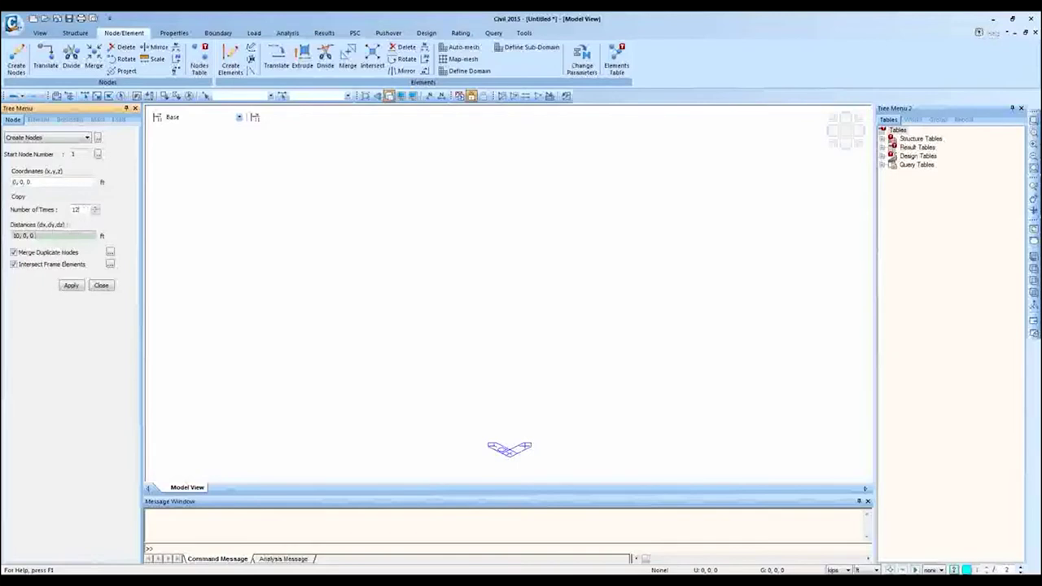
click(70, 285)
click(71, 286)
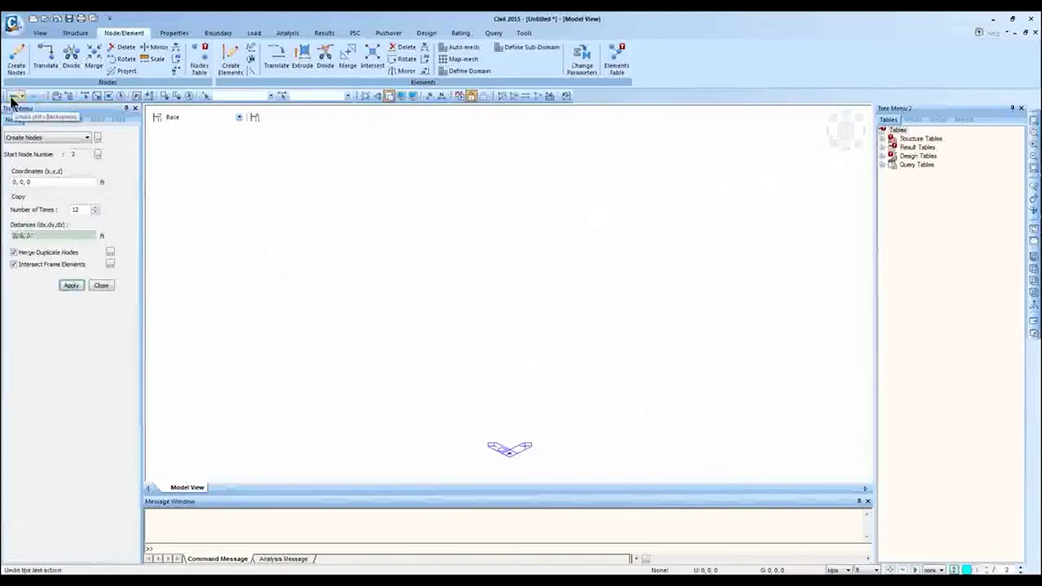
click(14, 236)
click(81, 285)
- Turn on the node number display for the row of girder nodes
click(388, 96)
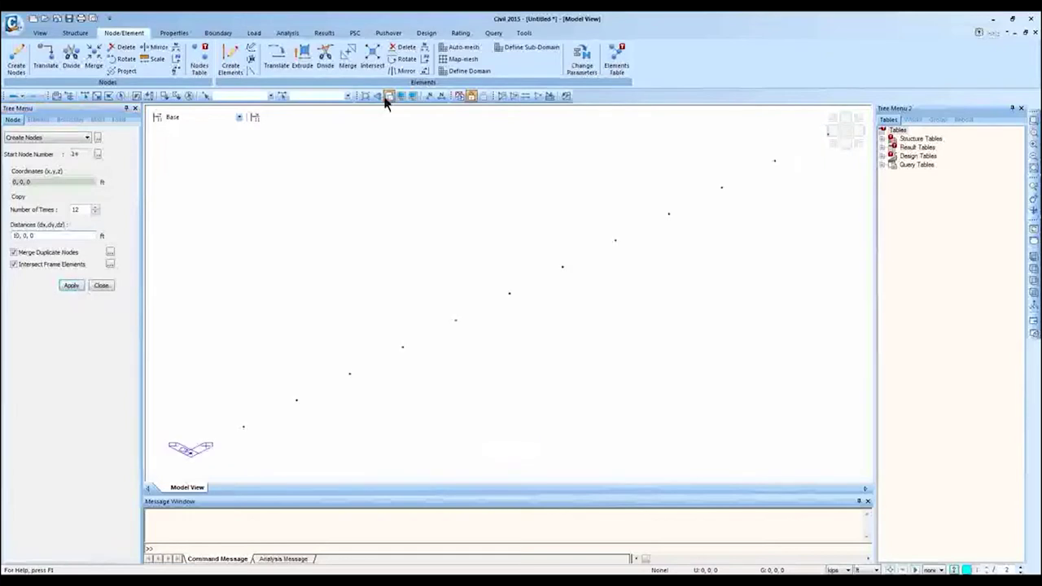
click(429, 96)
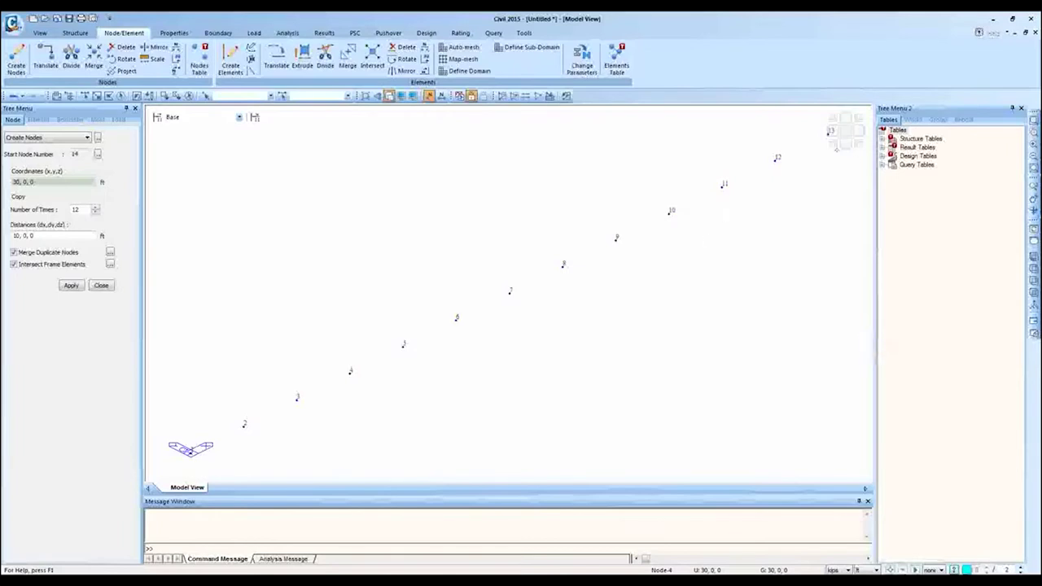
click(836, 147)
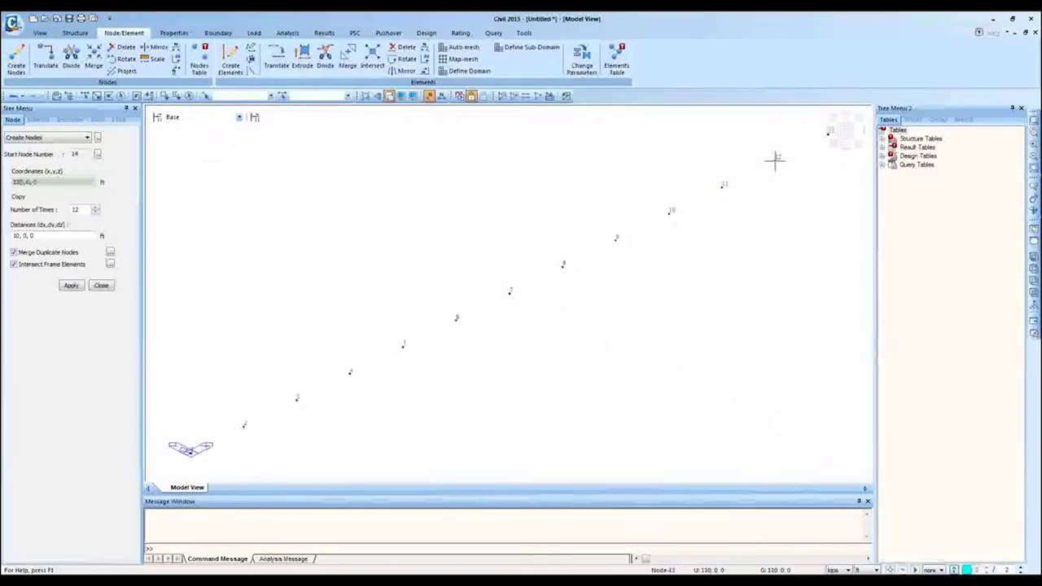
- Create general beam elements from node 1 to node 13 with material Grade C9000 and section 3 Part - Girder 2
click(231, 61)
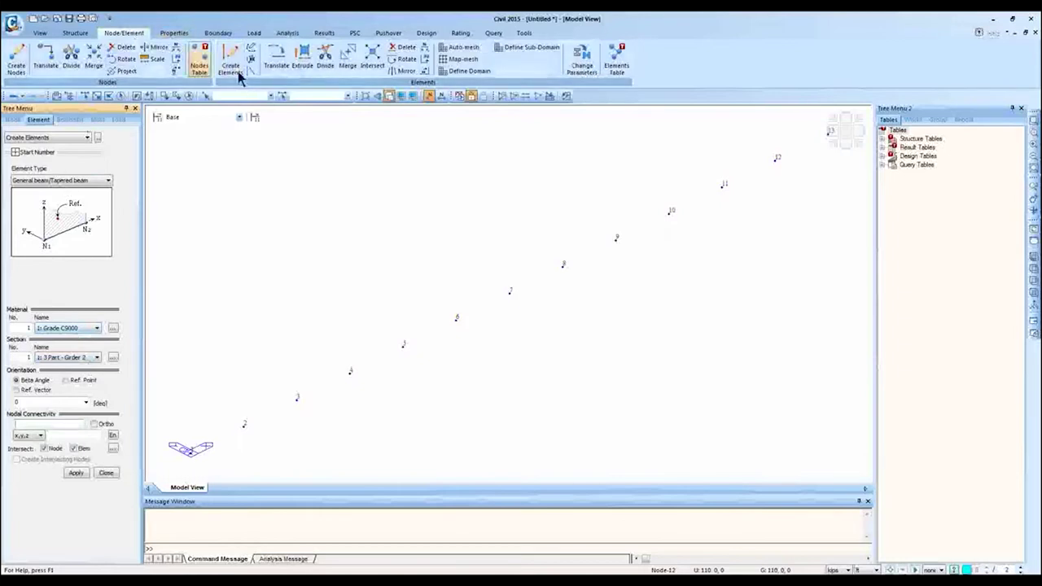
click(67, 328)
click(85, 335)
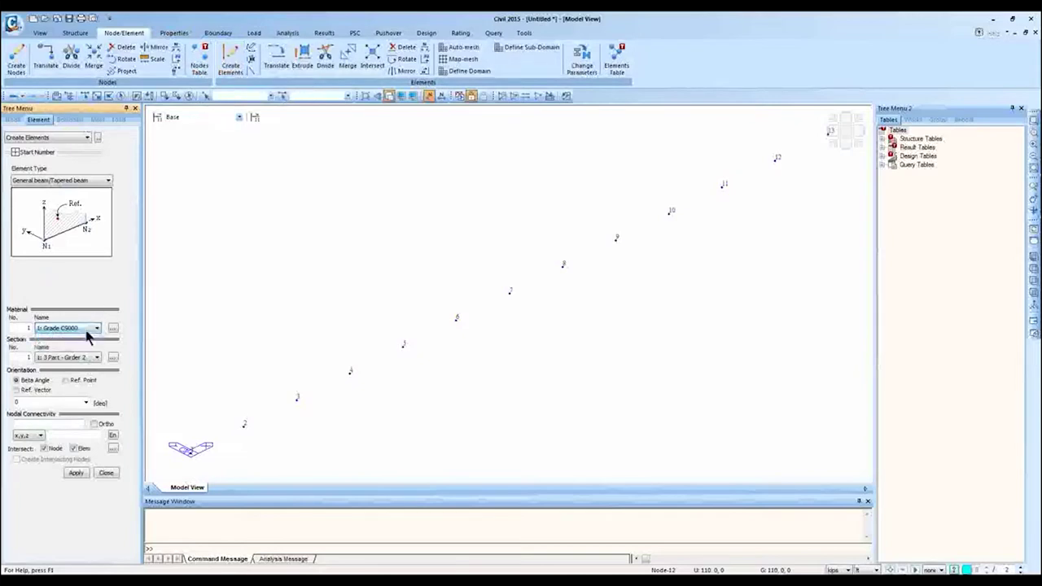
click(83, 357)
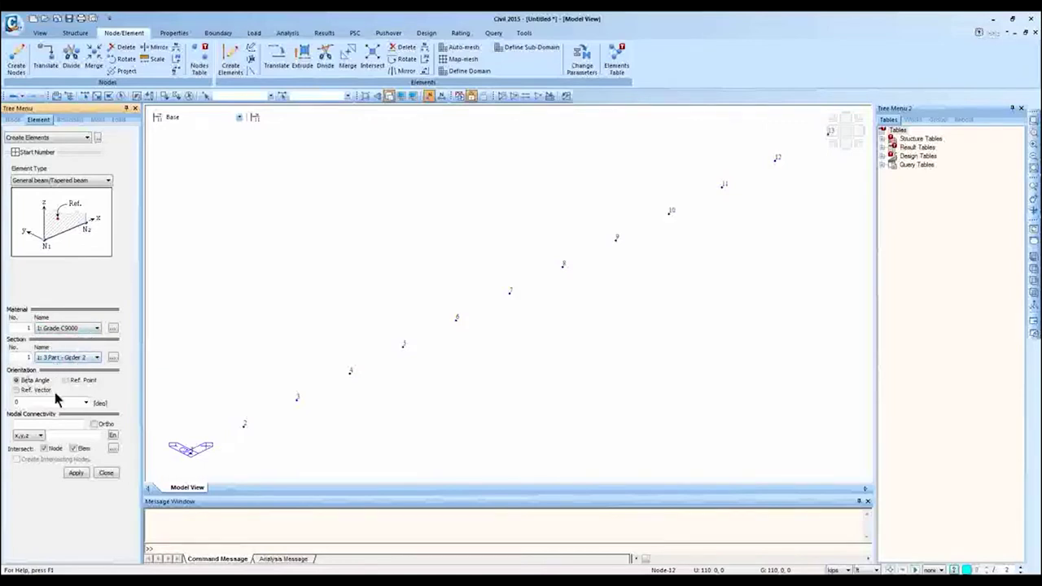
click(46, 424)
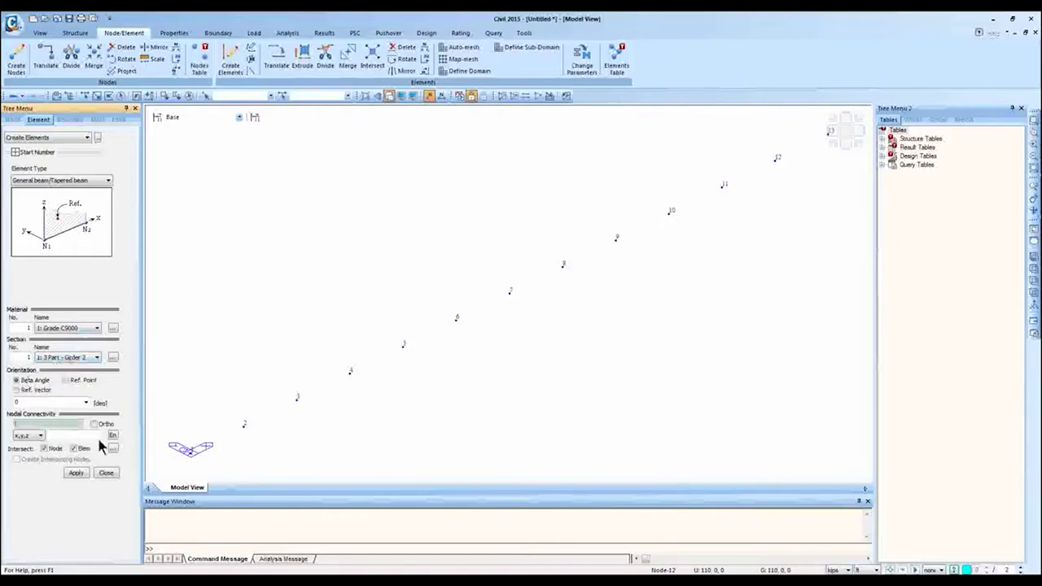
click(190, 450)
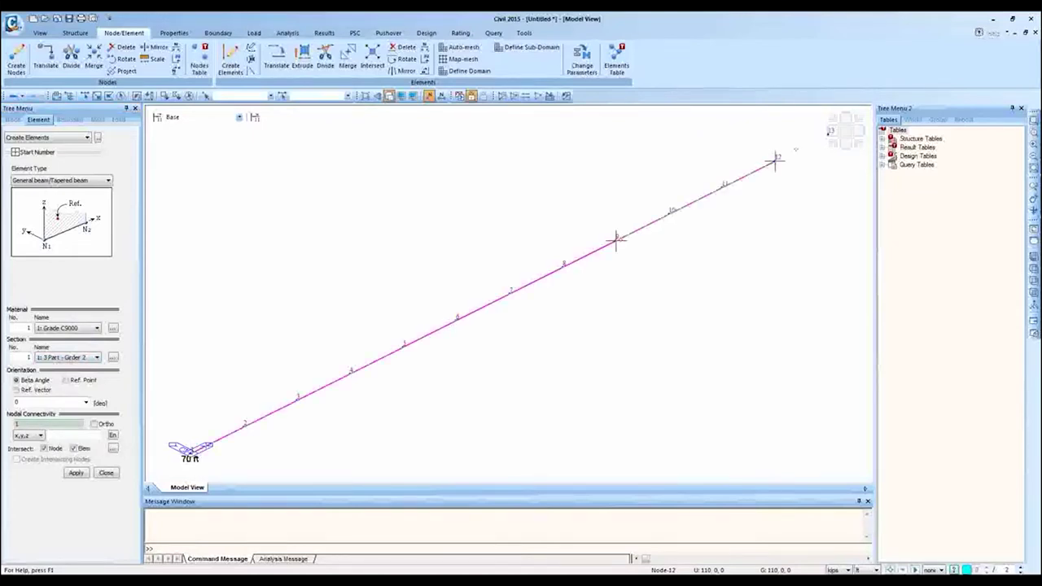
click(829, 130)
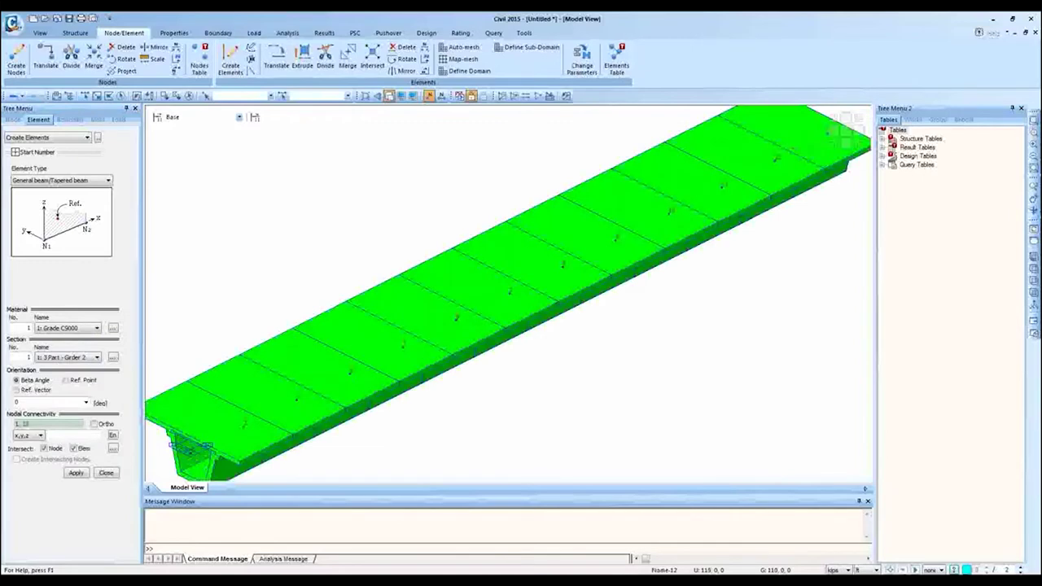
- Examine the girder's shape and hollow end section from several angles, comparing the line and hidden-surface displays
mouse_move(573, 325)
middle_down()
mouse_move(553, 319)
mouse_move(588, 298)
mouse_move(573, 316)
middle_up()
click(829, 147)
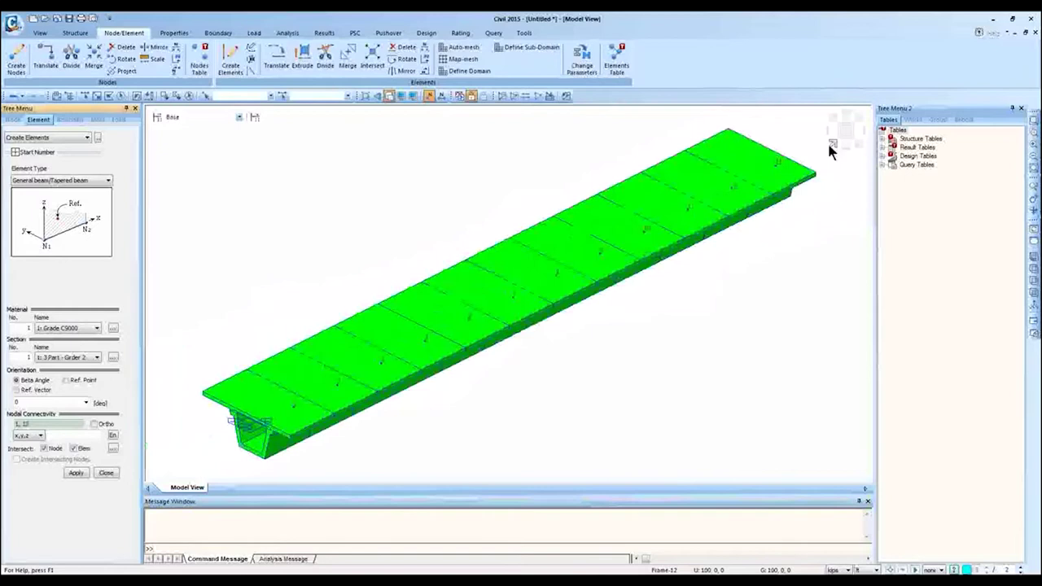
click(389, 96)
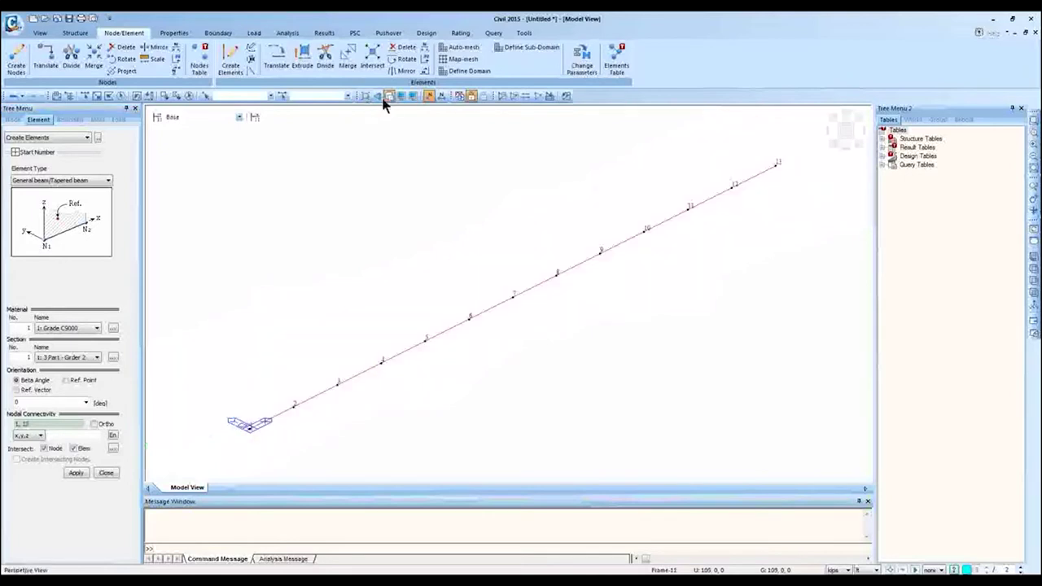
click(390, 95)
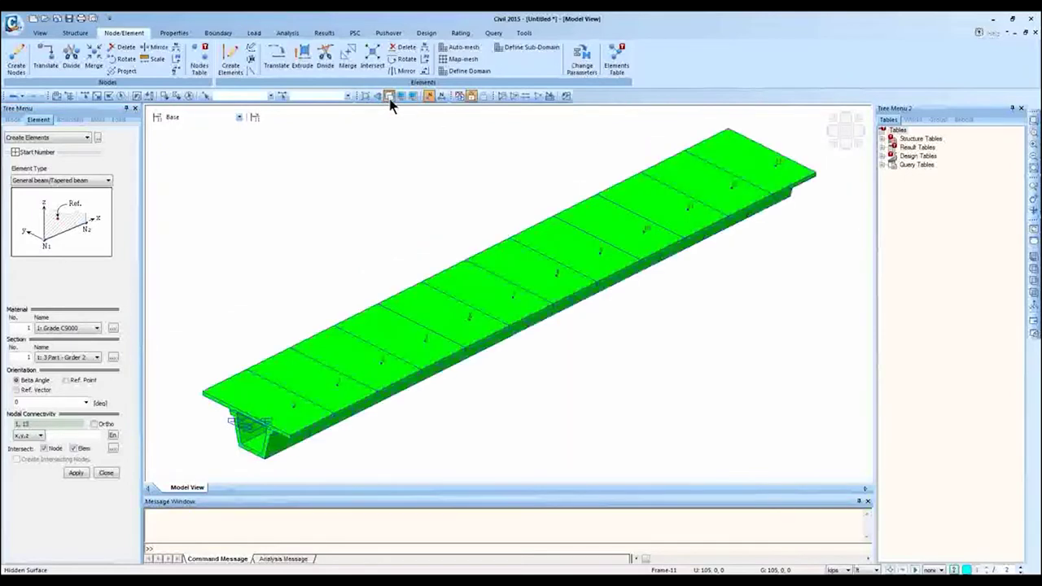
ctrl+middle_drag(553, 340, 585, 314)
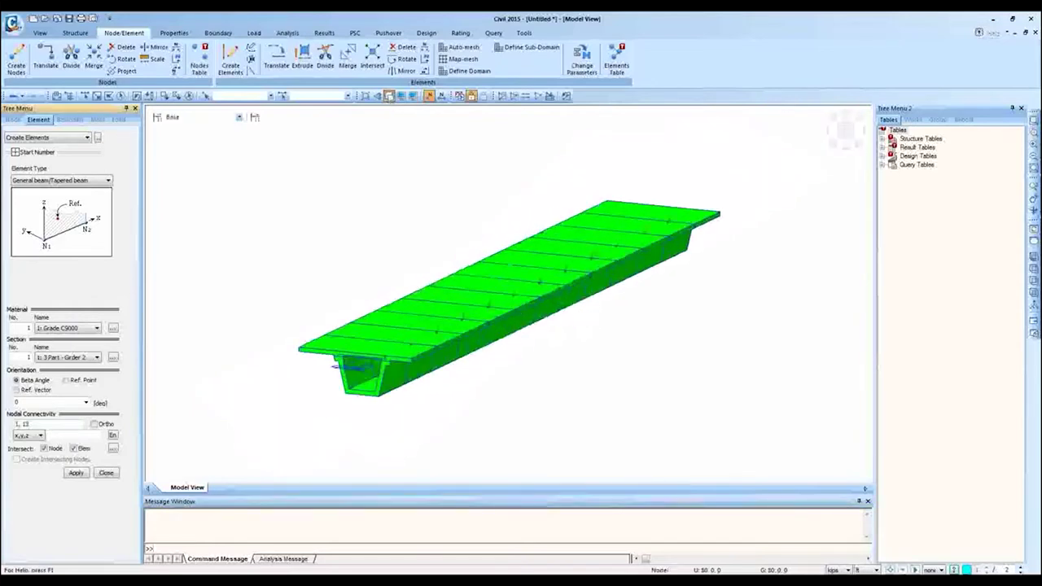
scroll(494, 244, up, 4)
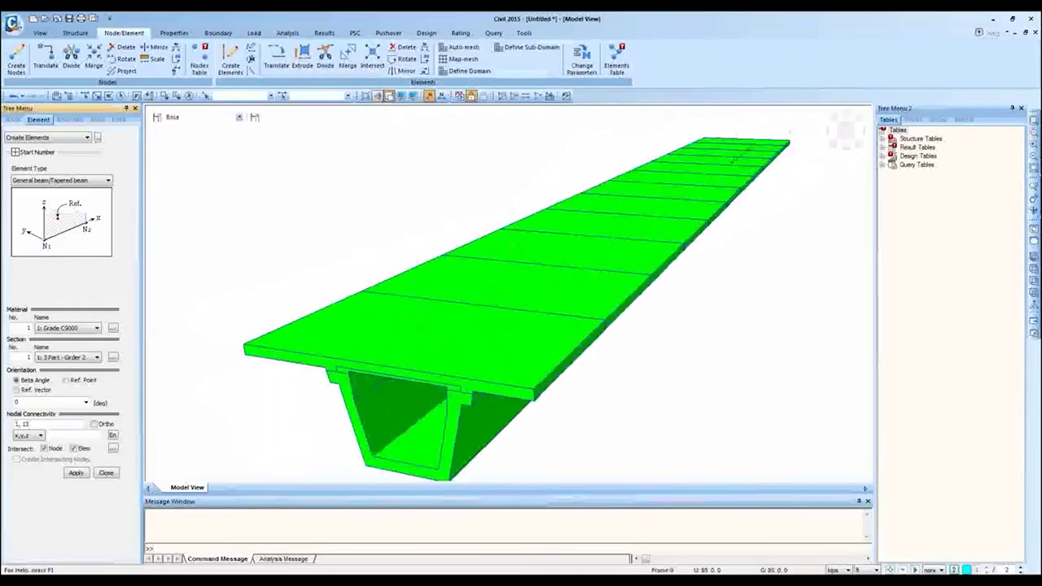
ctrl+middle_drag(829, 147, 651, 293)
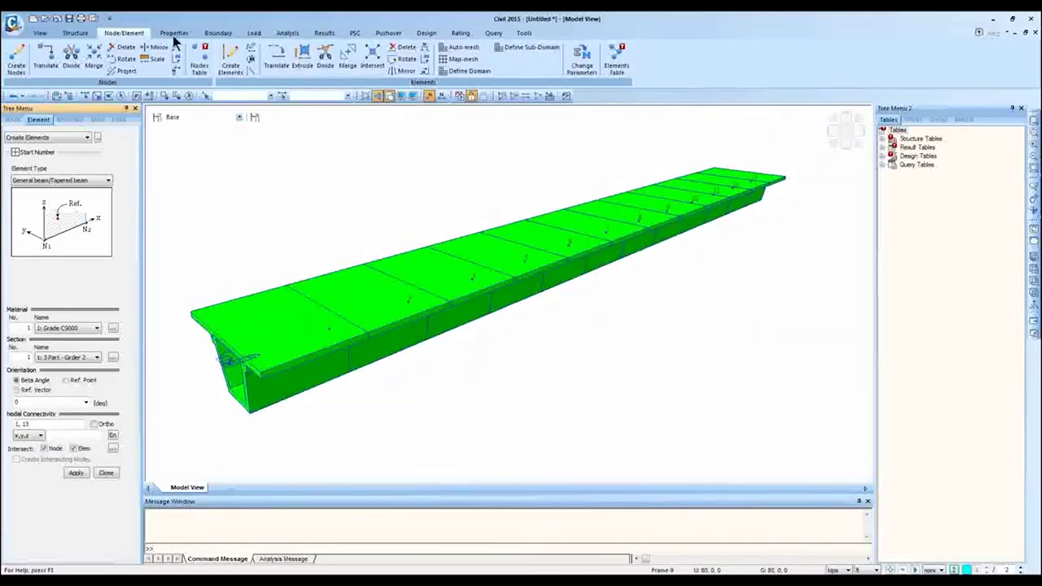
- Assign a support with all translations (D-ALL) restrained to node 1 at the near end of the girder
click(217, 34)
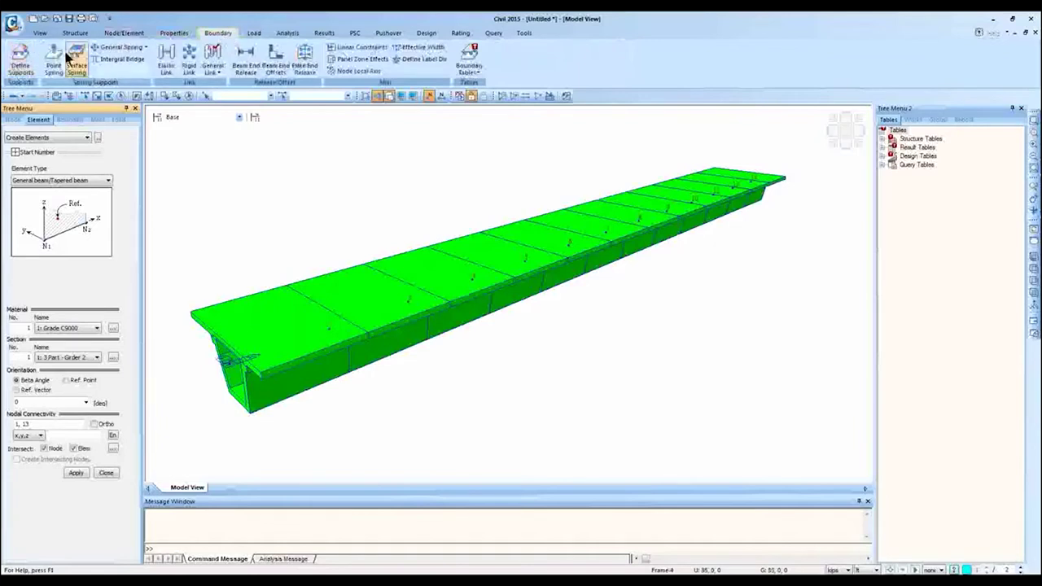
click(19, 60)
click(19, 293)
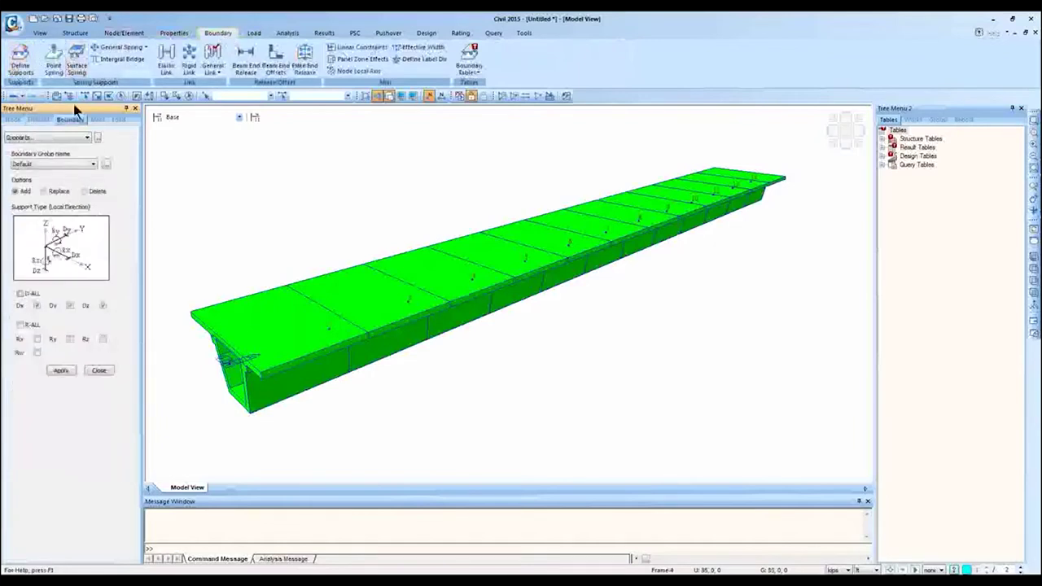
drag(172, 318, 266, 413)
click(51, 369)
- Add a support restraining Dy, Dz and Rz to node 13 at the far end of the girder
drag(743, 163, 786, 224)
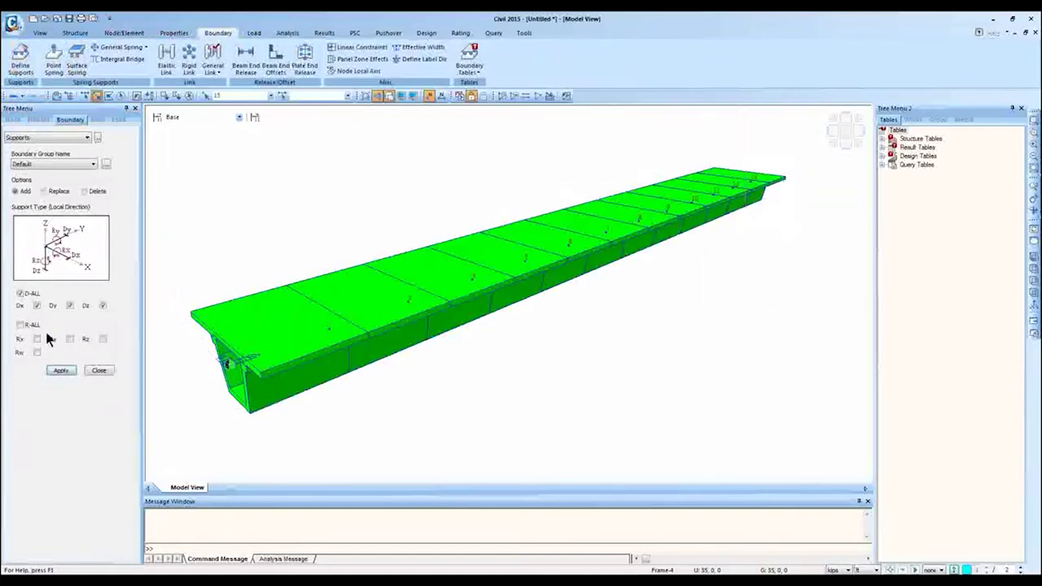
click(102, 339)
click(36, 305)
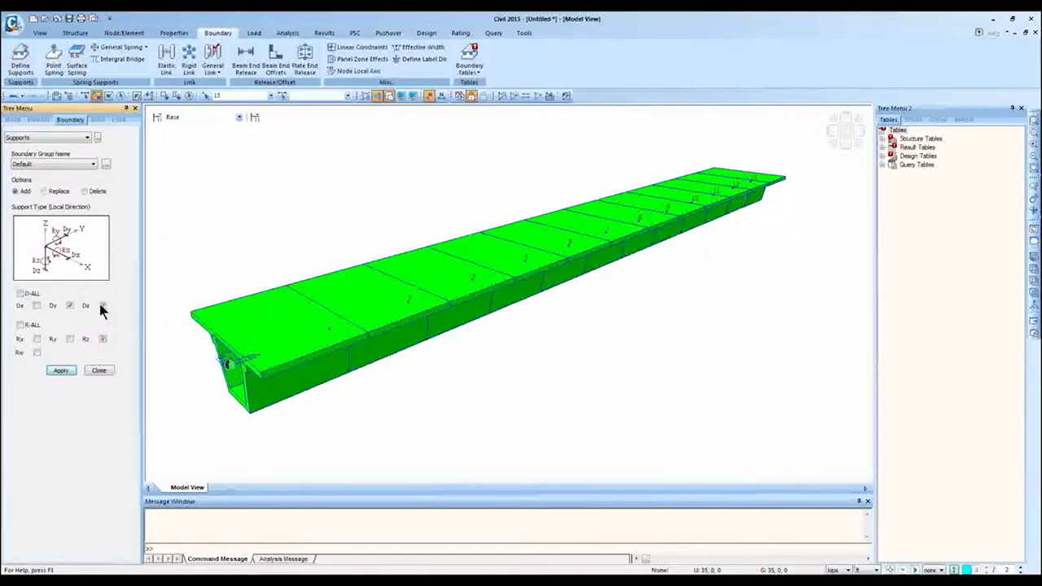
click(61, 370)
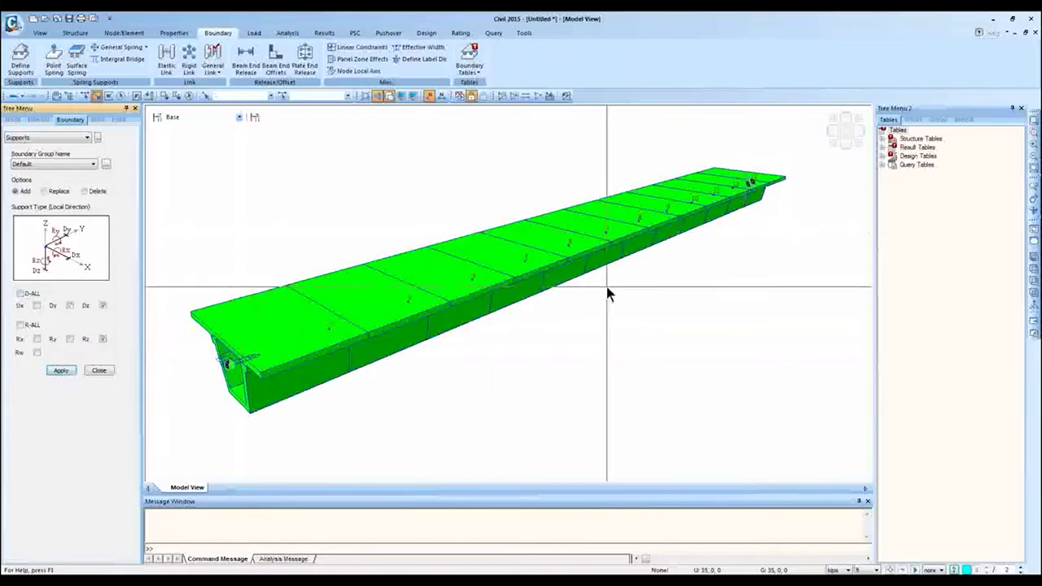
- Replace the support at node 1 with one restraining all translations (D-ALL) and Rz
drag(216, 344, 268, 426)
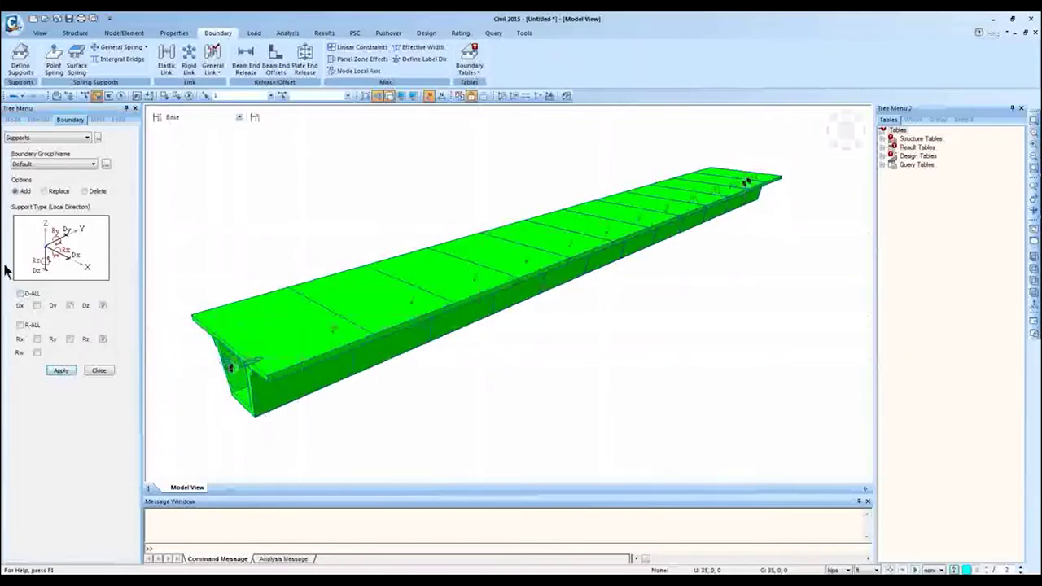
click(21, 294)
click(54, 193)
click(60, 372)
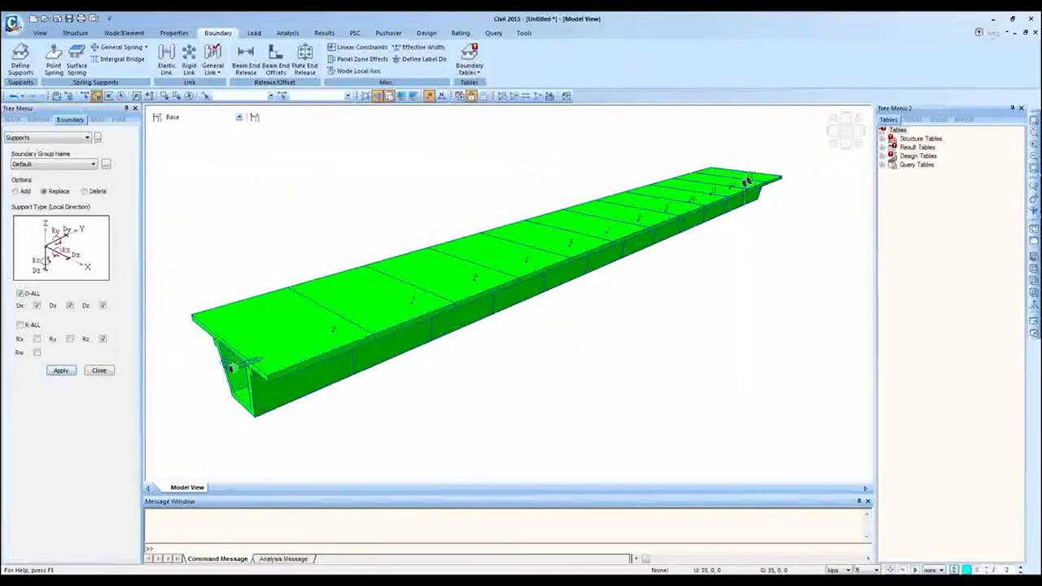
- Replace the support at node 13 with Dy, Dz and Rz restraints and finish defining supports
click(20, 293)
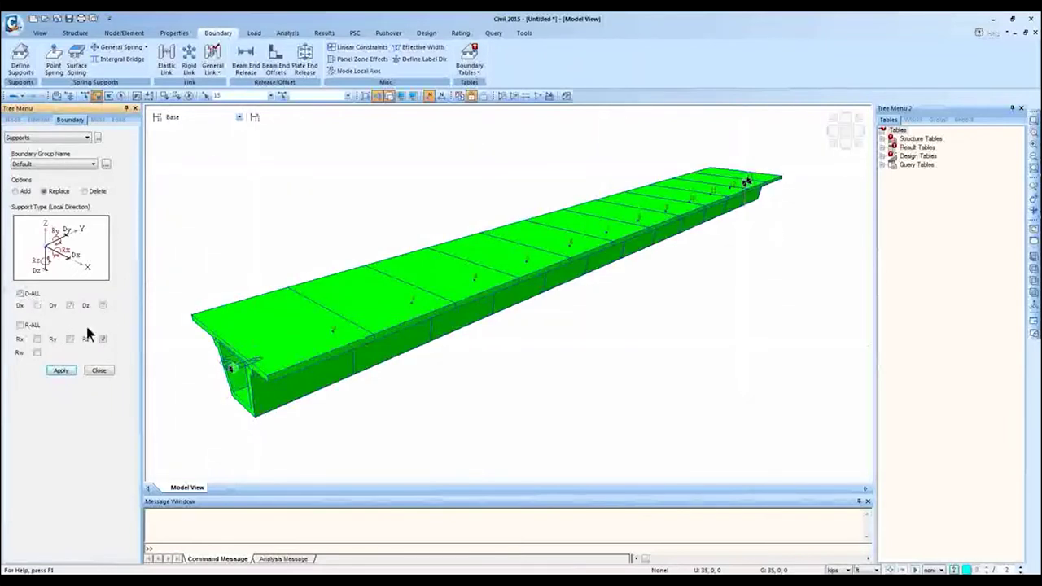
click(62, 370)
click(102, 371)
- Add a static load case named Self Weight of type Dead Load (D) and close the load case list
click(254, 32)
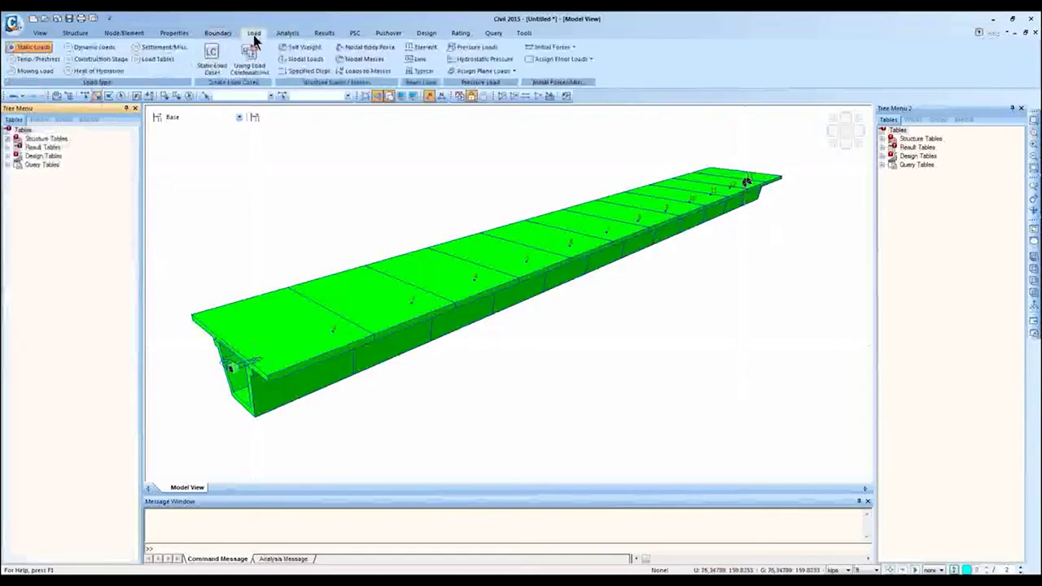
click(211, 67)
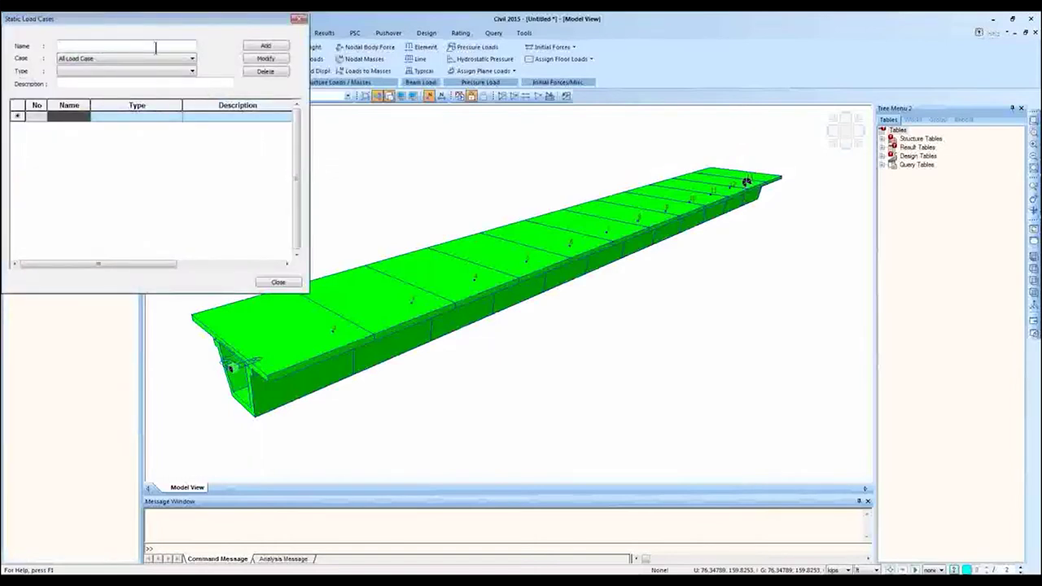
click(159, 47)
text(Self Weight)
click(183, 70)
click(180, 79)
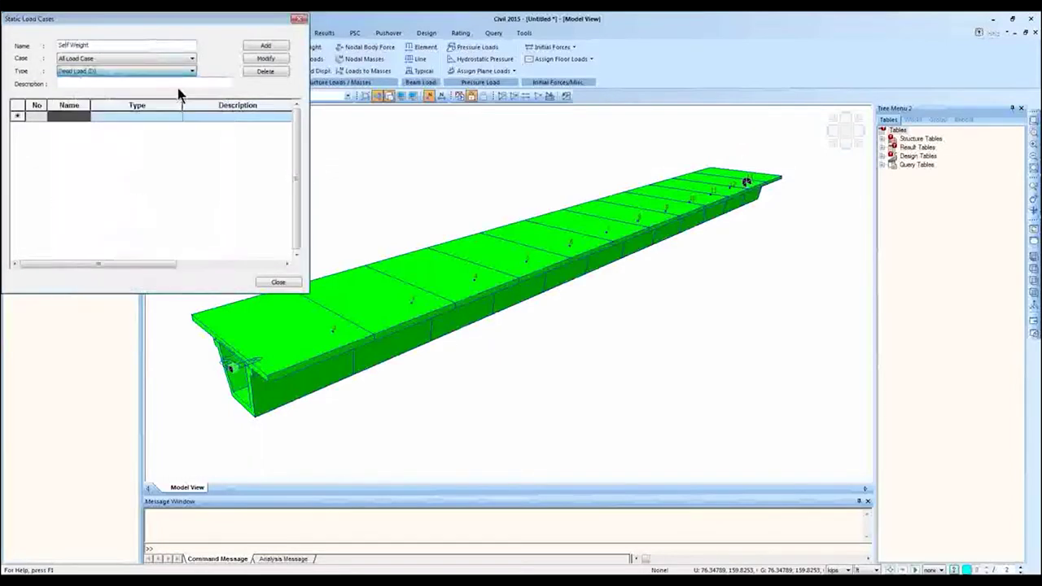
click(265, 46)
click(300, 19)
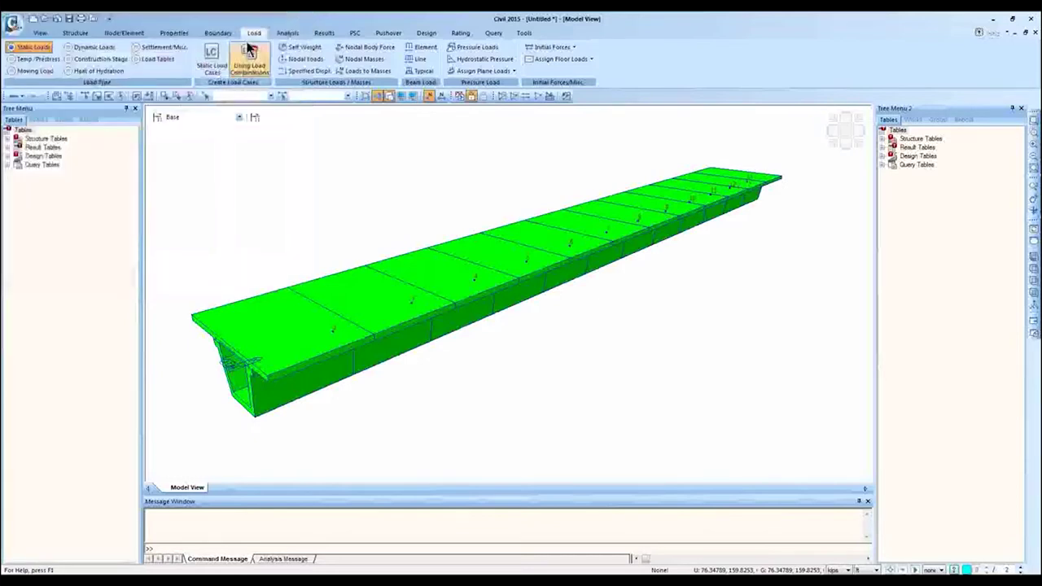
- Add a self-weight load with a Z factor of -1 to the Self Weight load case in the Default load group
click(302, 46)
click(47, 316)
text(-1)
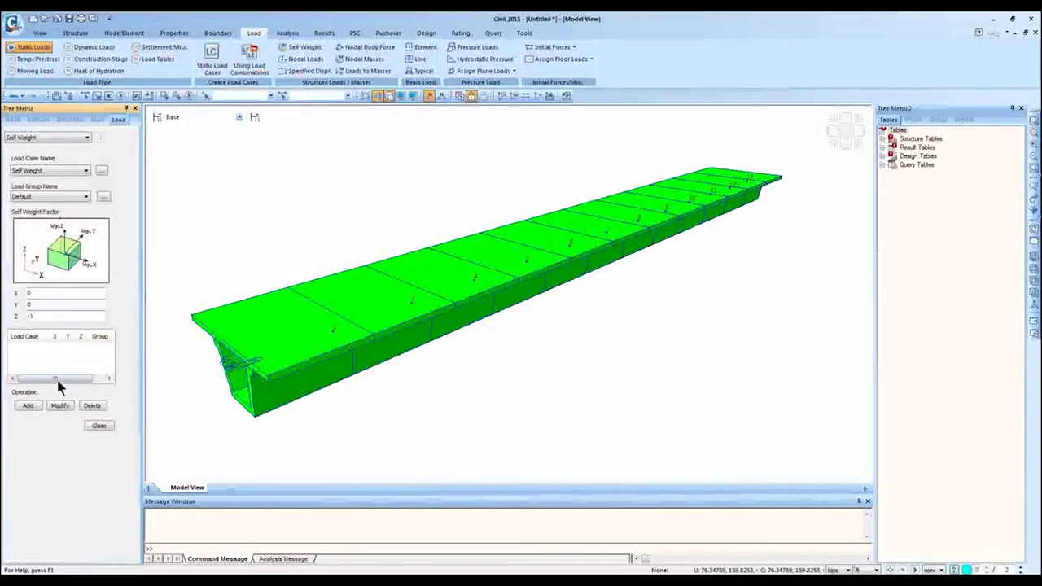
click(29, 406)
click(211, 65)
click(299, 18)
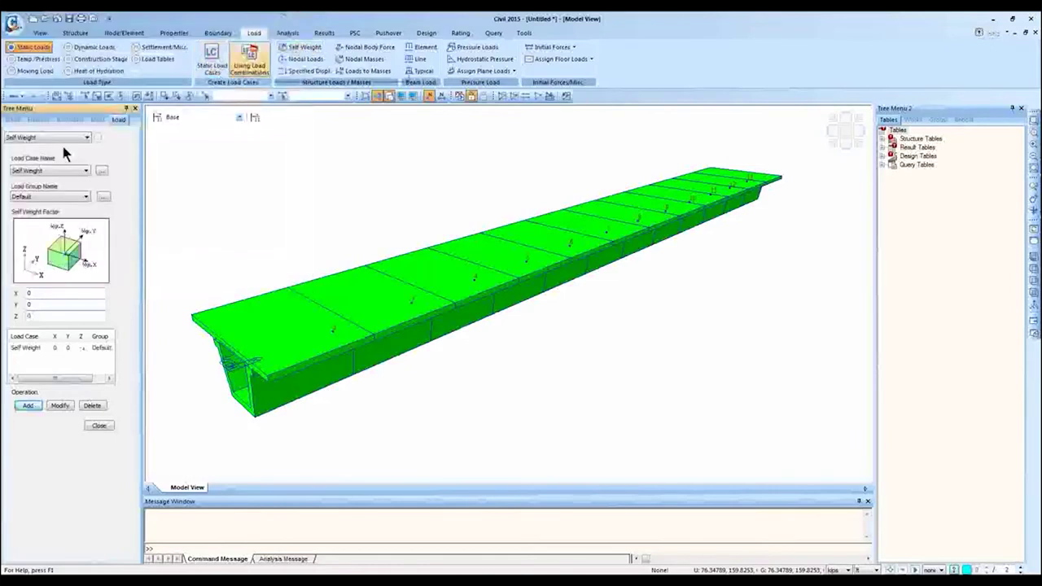
- Modify the listed Self Weight entry with a Z factor of -1 and finish defining self weight
double_click(51, 315)
text(-1)
click(67, 346)
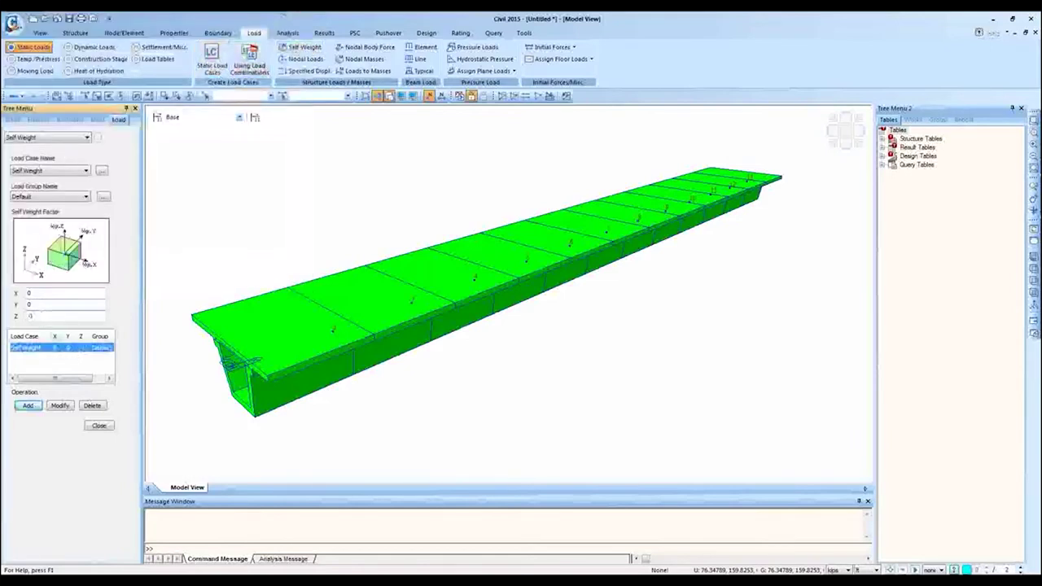
click(54, 318)
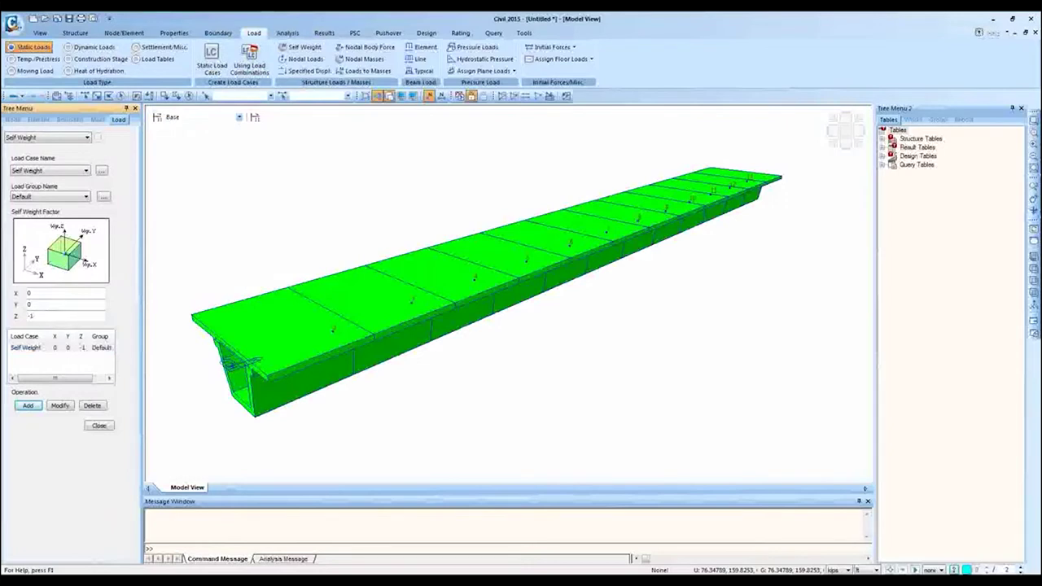
click(59, 406)
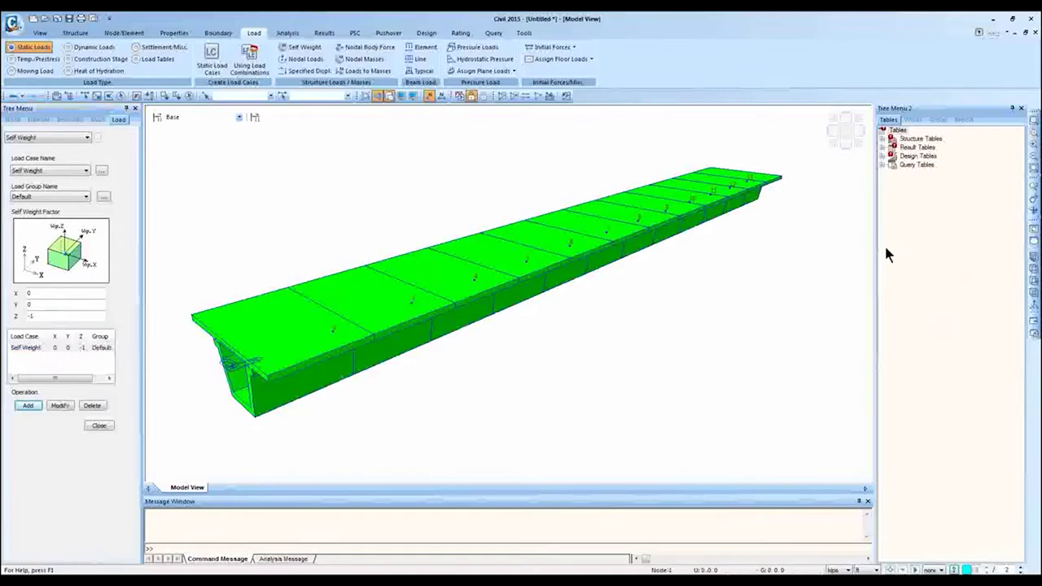
click(106, 424)
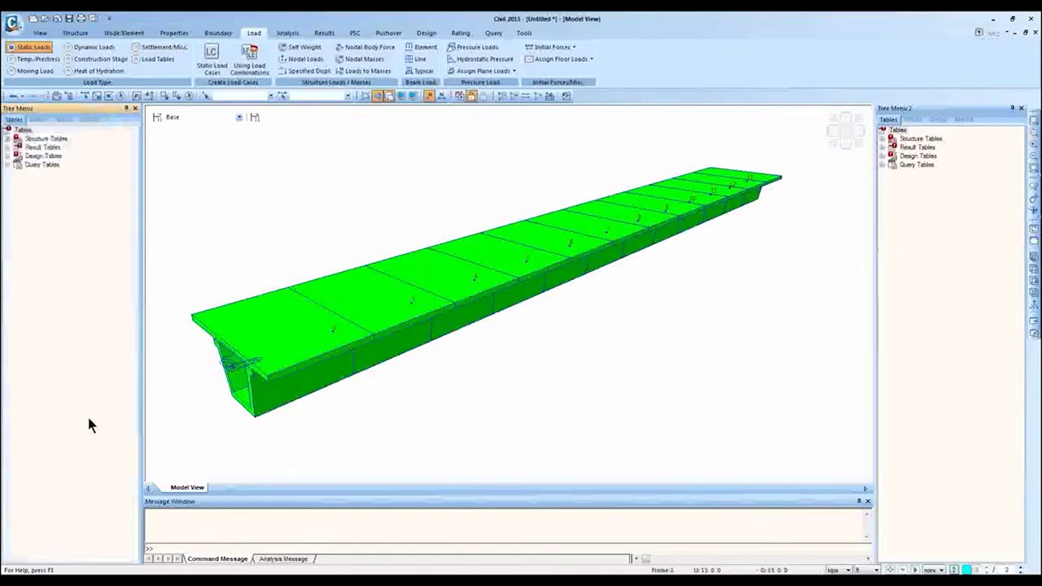
- Define a construction stage named Non-Composite with a duration of 7 days
click(39, 121)
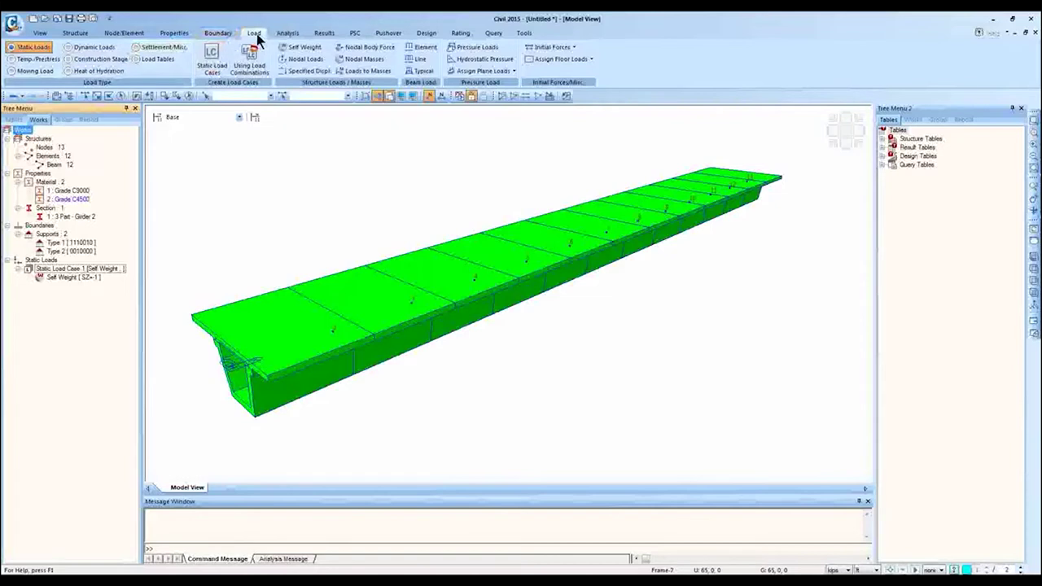
click(109, 61)
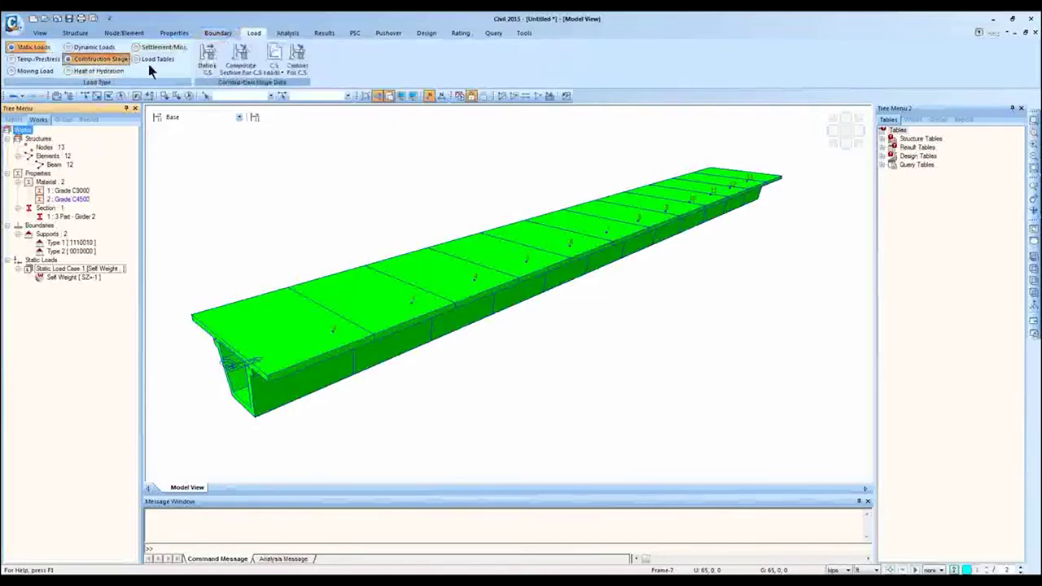
click(214, 70)
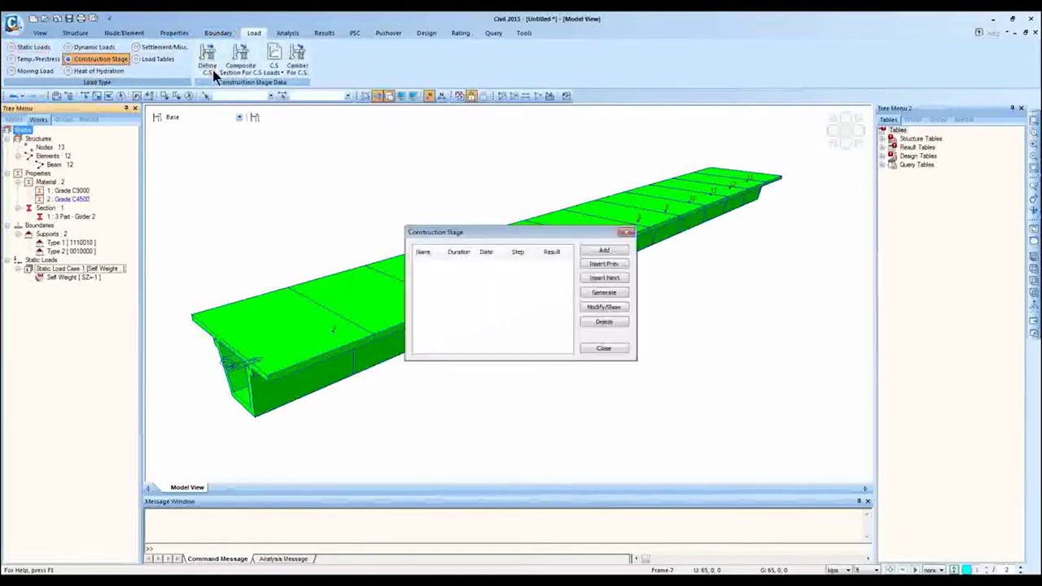
click(603, 251)
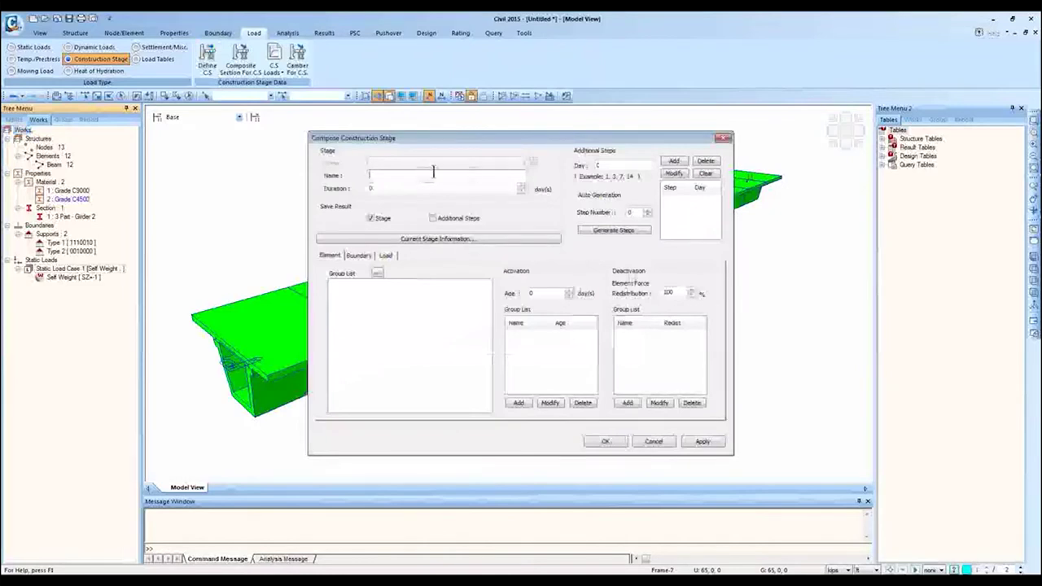
text(Non-Composite)
key(Tab)
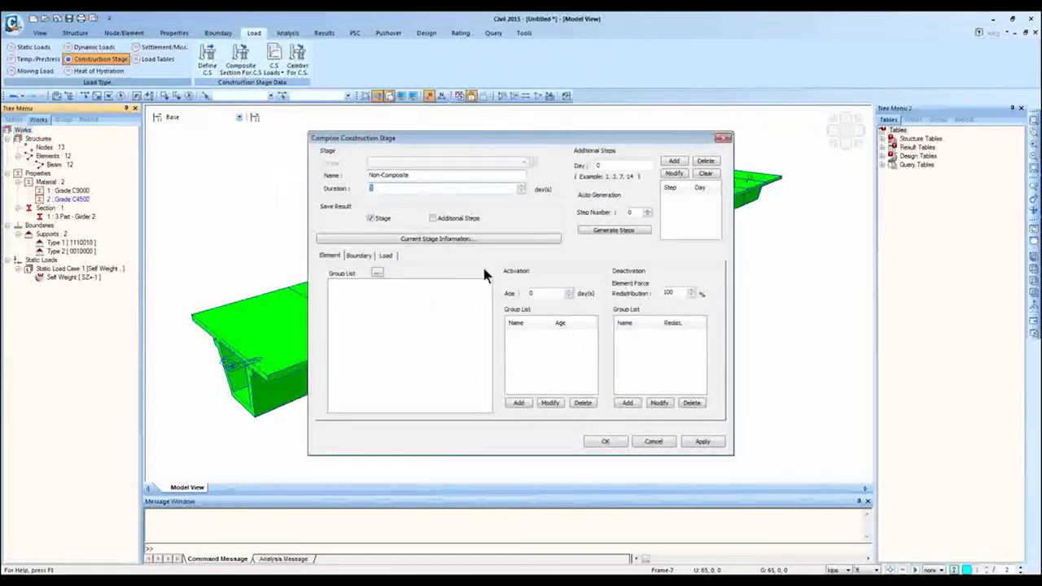
text(7)
click(701, 441)
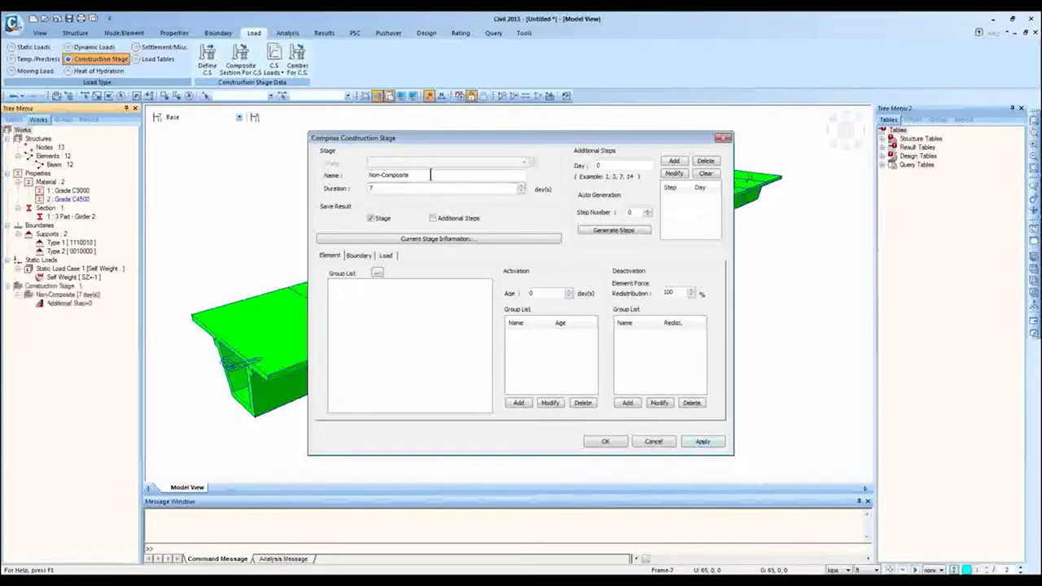
- Add a second construction stage named Plate Covered with a duration of 7 days
text(Comp)
key(BackSpace)
key(BackSpace)
key(BackSpace)
key(BackSpace)
text(Plate)
key(BackSpace)
text(Covered)
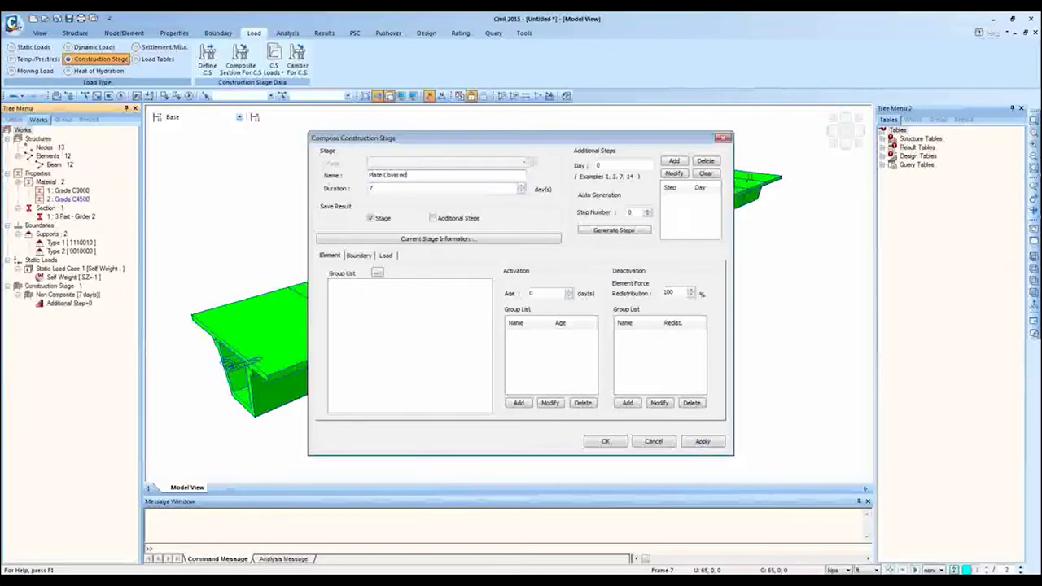
click(702, 441)
- Add a third construction stage named Full Composite lasting 7 days and close the construction stage list
drag(432, 174, 244, 179)
text(Full)
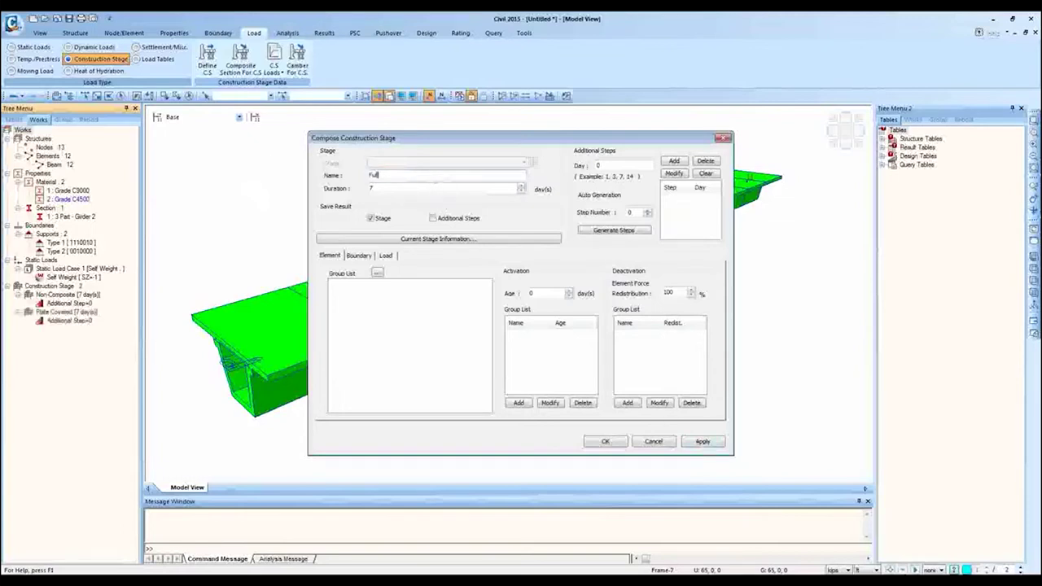
text( Composite)
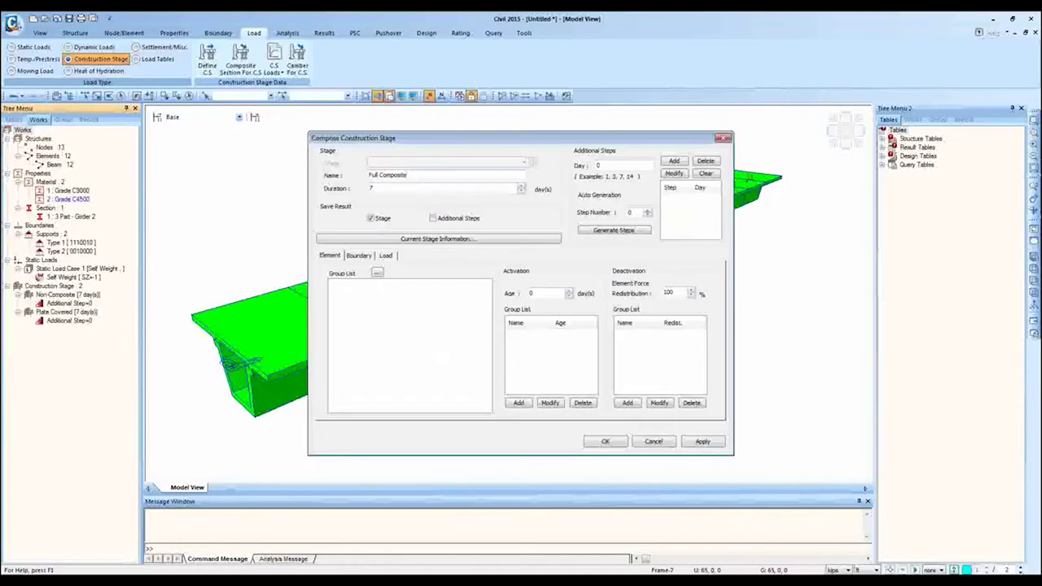
click(621, 444)
click(438, 272)
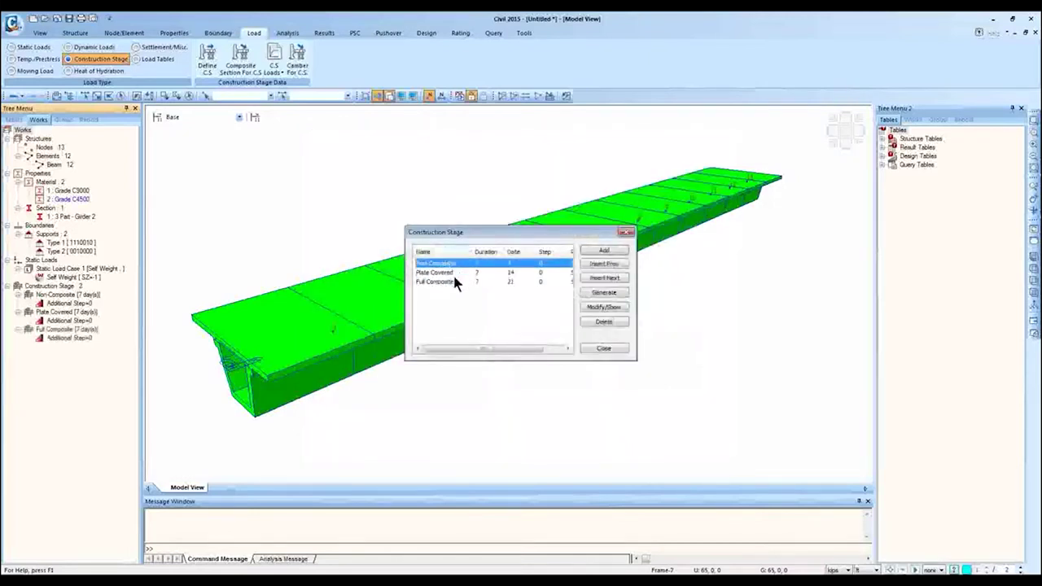
click(603, 348)
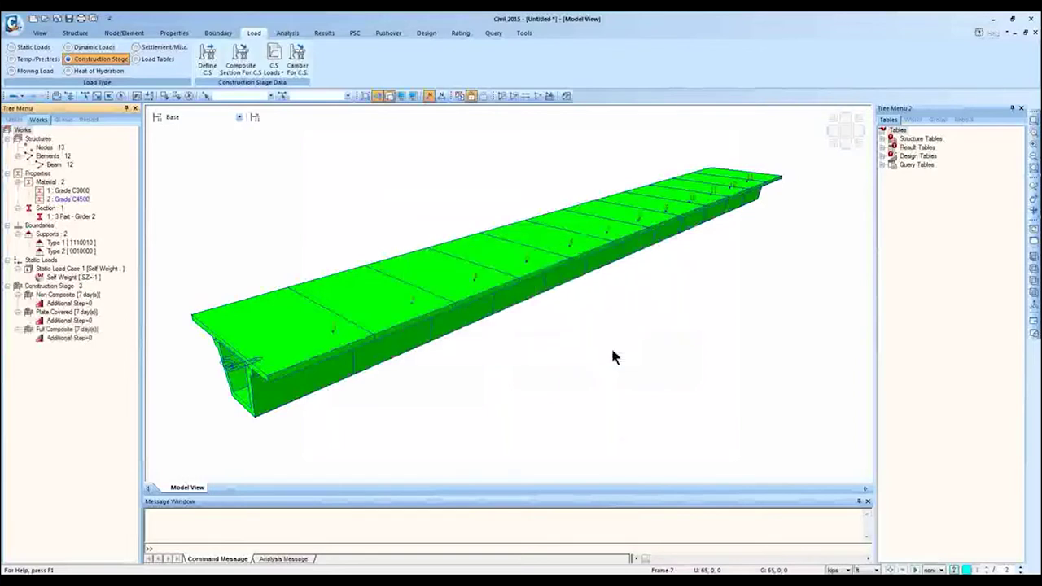
- Review the group categories and the Non-Composite stage's element, boundary and load settings without changing them
click(62, 119)
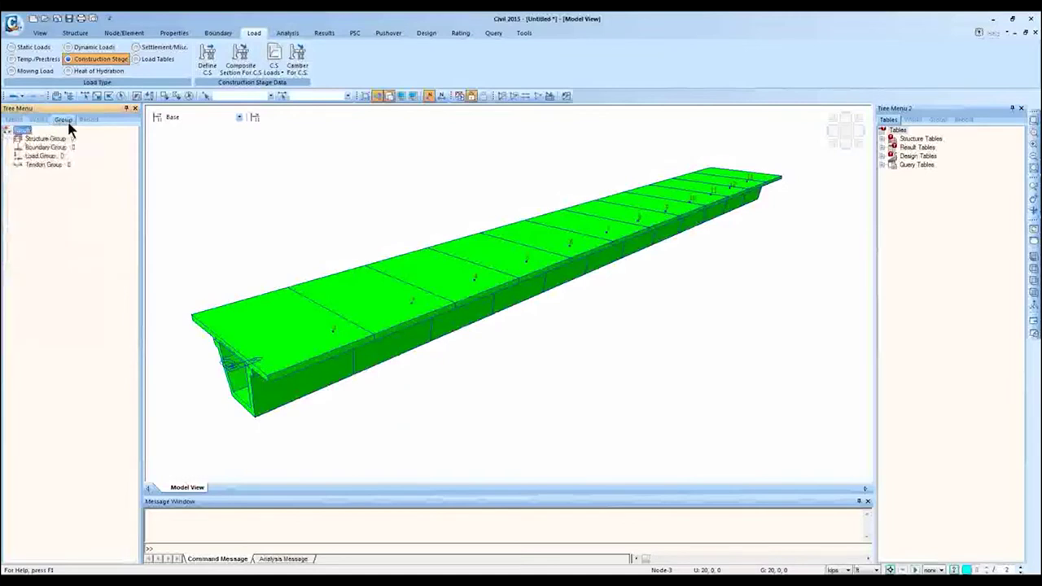
click(54, 139)
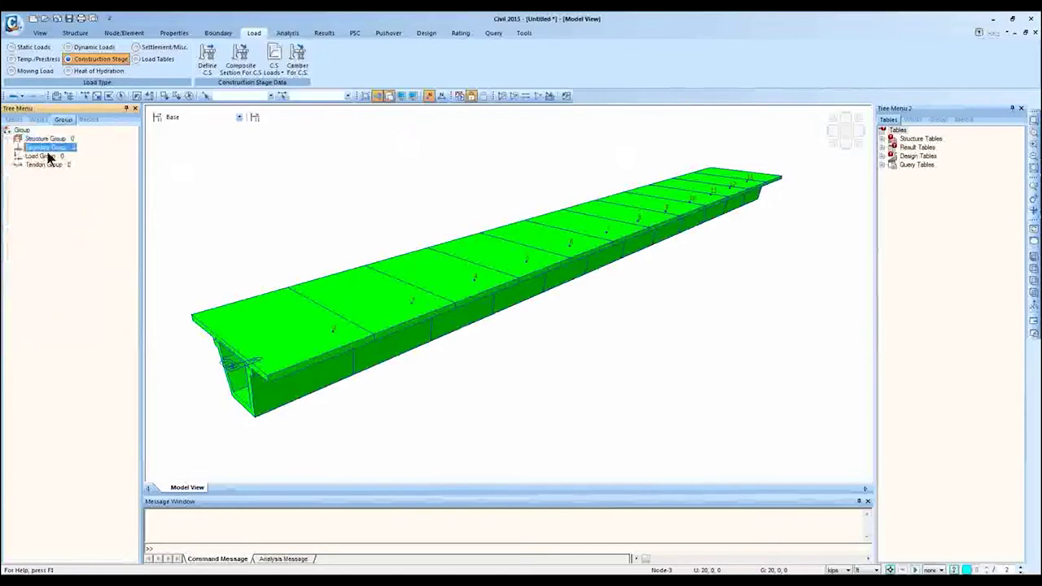
click(207, 61)
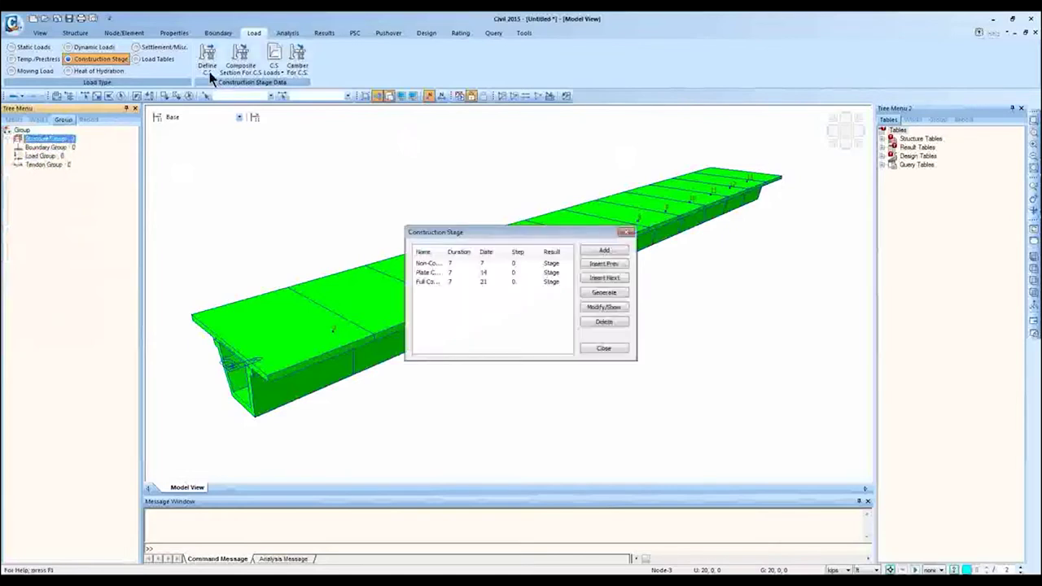
double_click(461, 263)
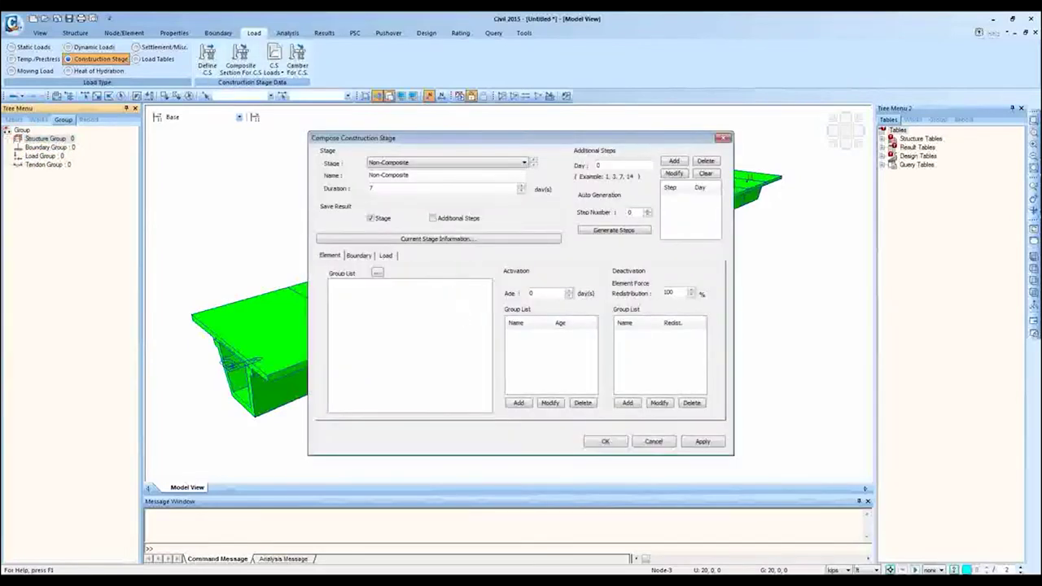
click(365, 259)
click(387, 257)
click(335, 259)
click(47, 147)
click(653, 441)
click(603, 347)
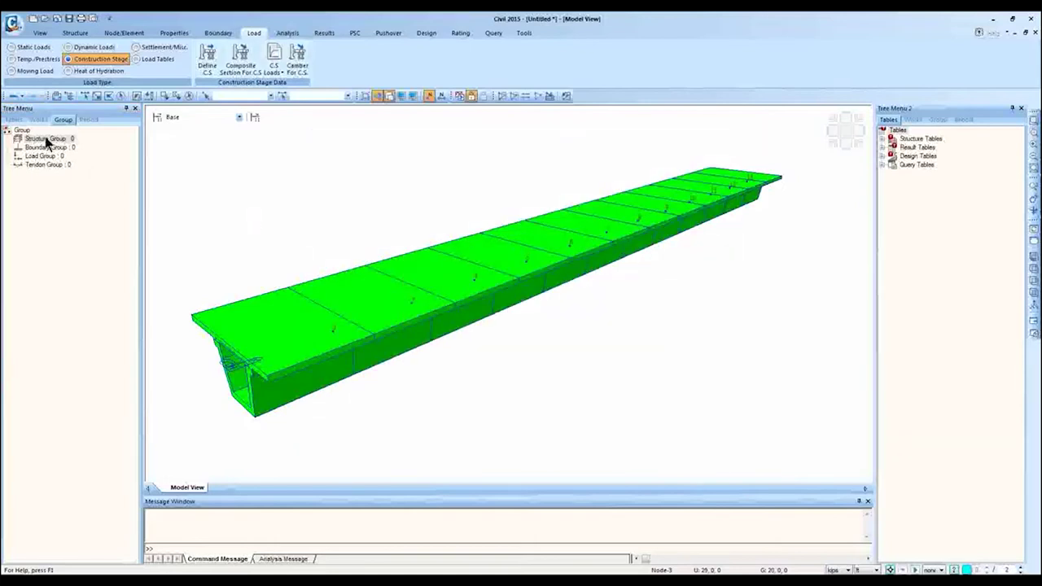
- Reopen the Non-Composite stage to examine its element group activation settings, and close the stage list
right_click(77, 140)
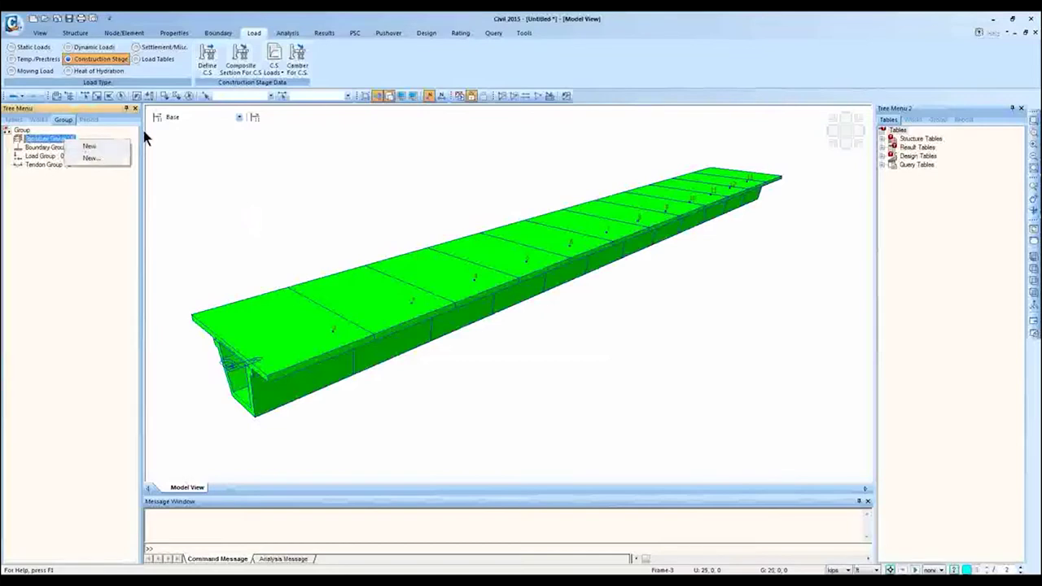
key(Escape)
click(206, 66)
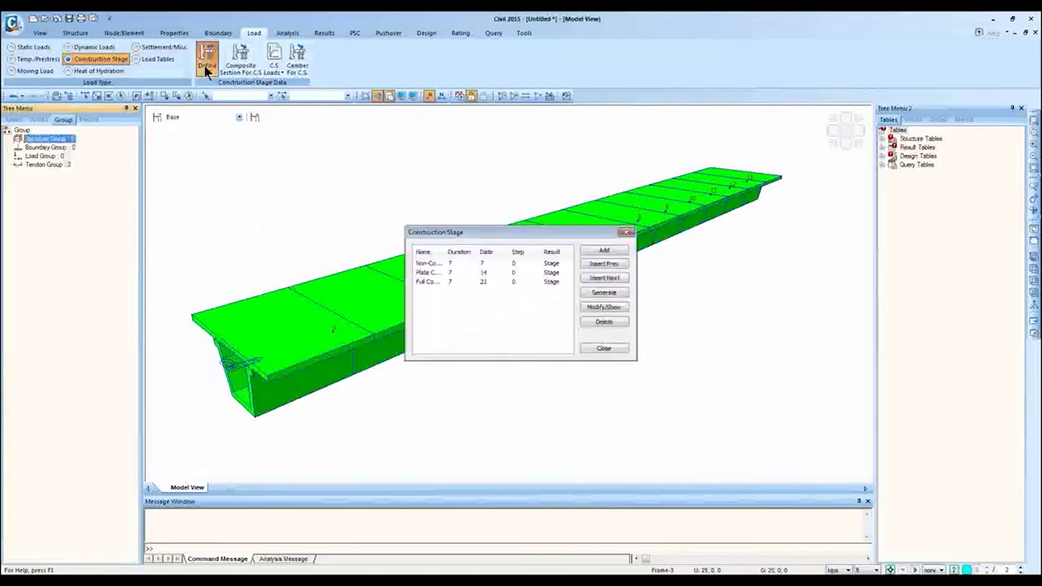
double_click(474, 262)
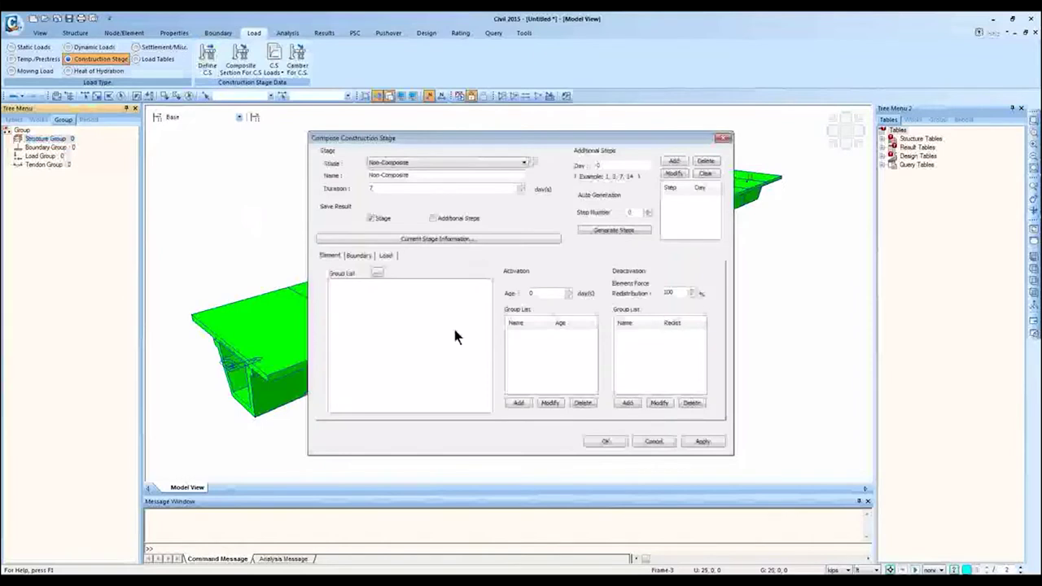
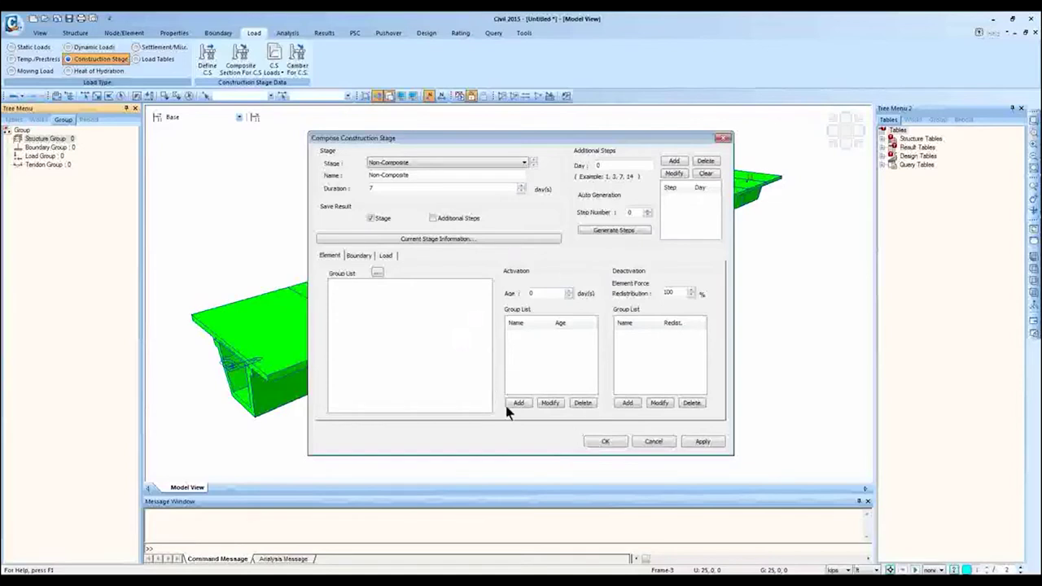
click(607, 442)
click(603, 349)
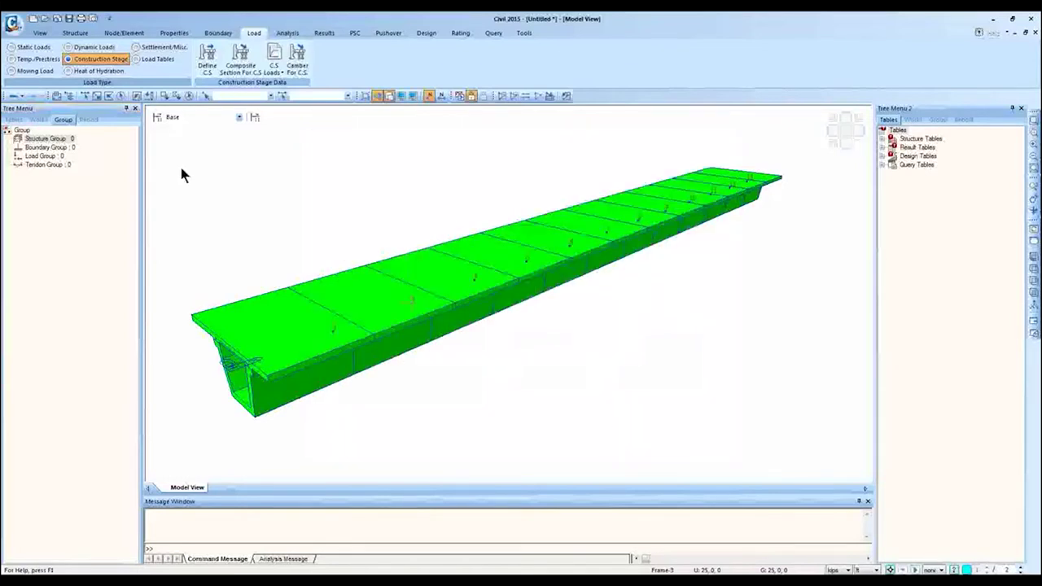
- Create a structure group named Girder Line 1
right_click(48, 140)
click(101, 153)
key(Return)
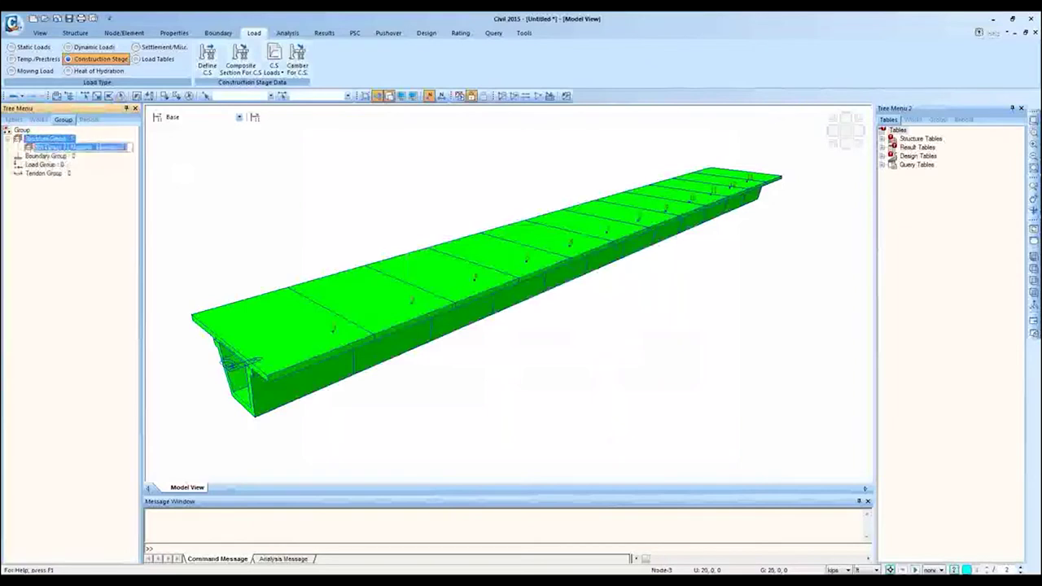
text(Girder type)
key(Return)
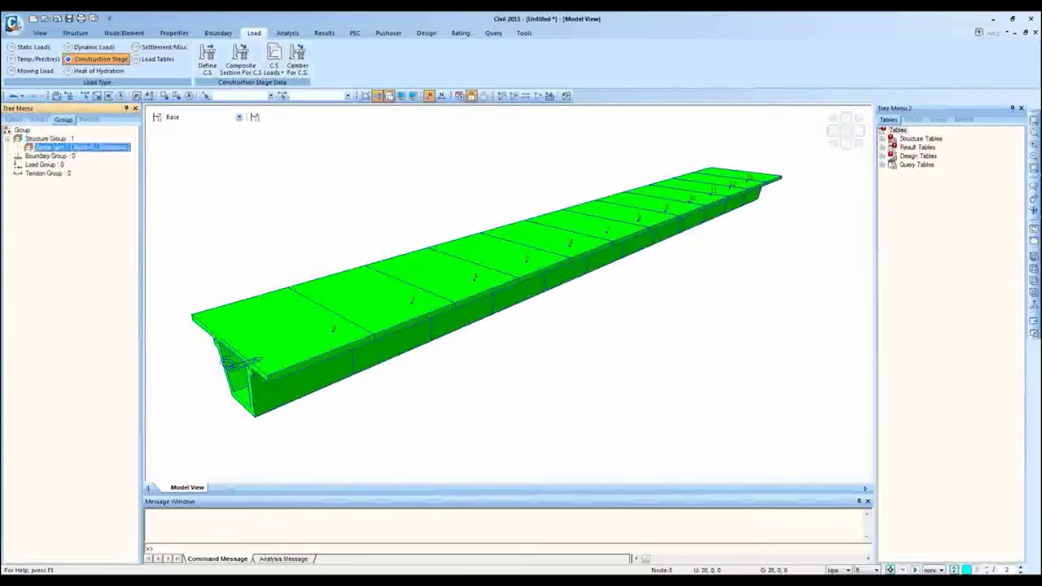
- Switch off the solid section display and assign all girder nodes and elements to the Girder Line 1 group
click(120, 95)
click(391, 97)
drag(49, 154, 289, 274)
- Create a boundary group named Support
right_click(69, 157)
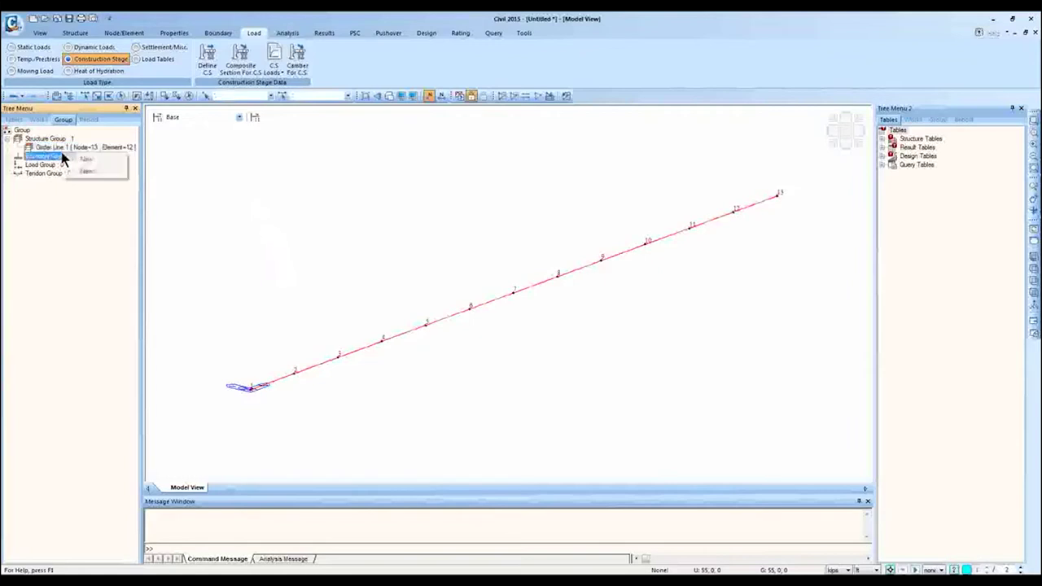
click(89, 156)
text(Support)
key(Return)
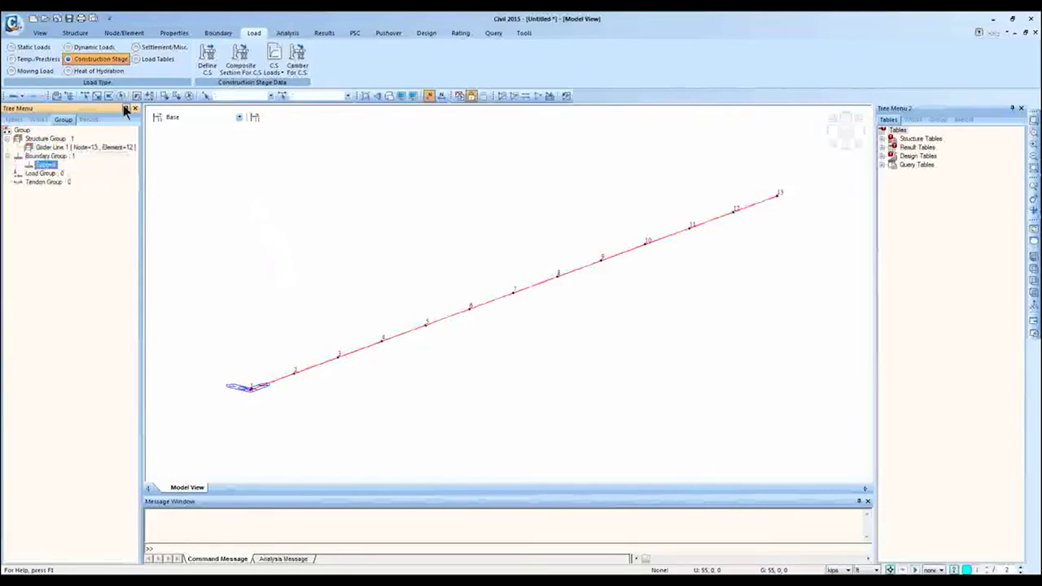
- Assign the girder's boundaries to the Support group, keeping only the Support boundary type checked
drag(44, 166, 280, 244)
drag(486, 248, 480, 321)
click(478, 321)
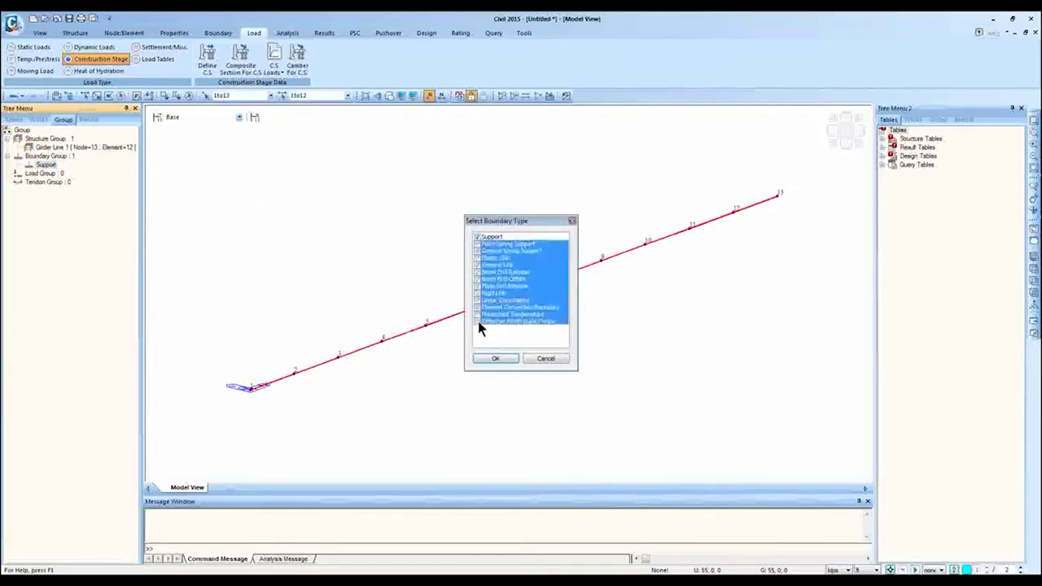
click(488, 237)
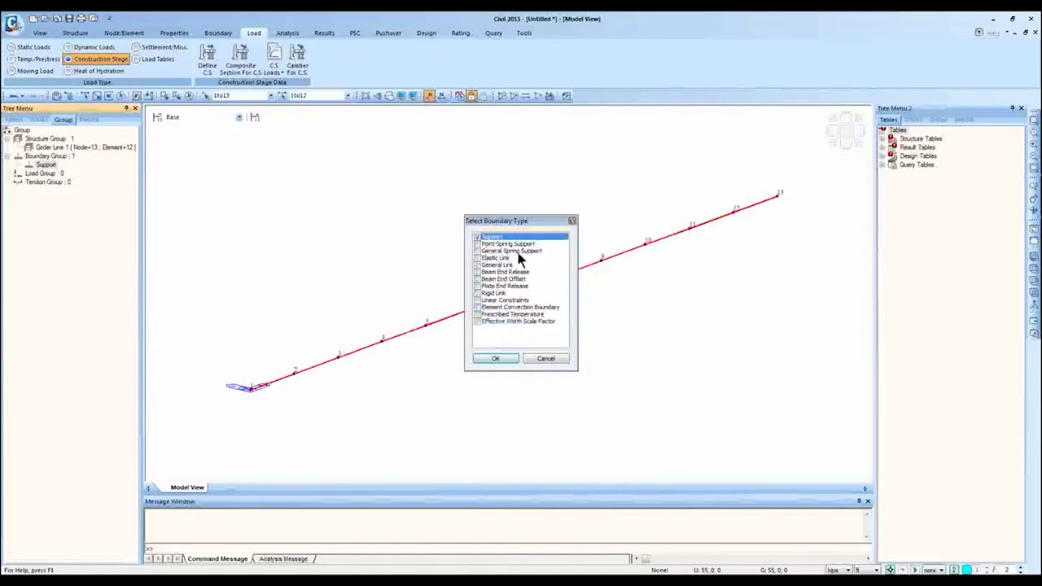
click(477, 237)
click(495, 359)
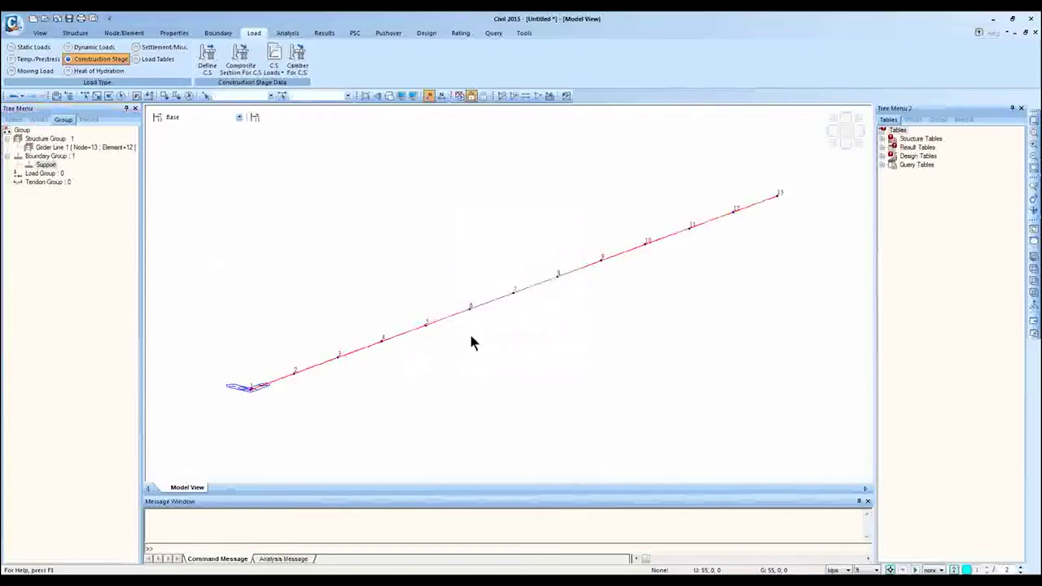
- Create a load group named SelfWeight
right_click(52, 175)
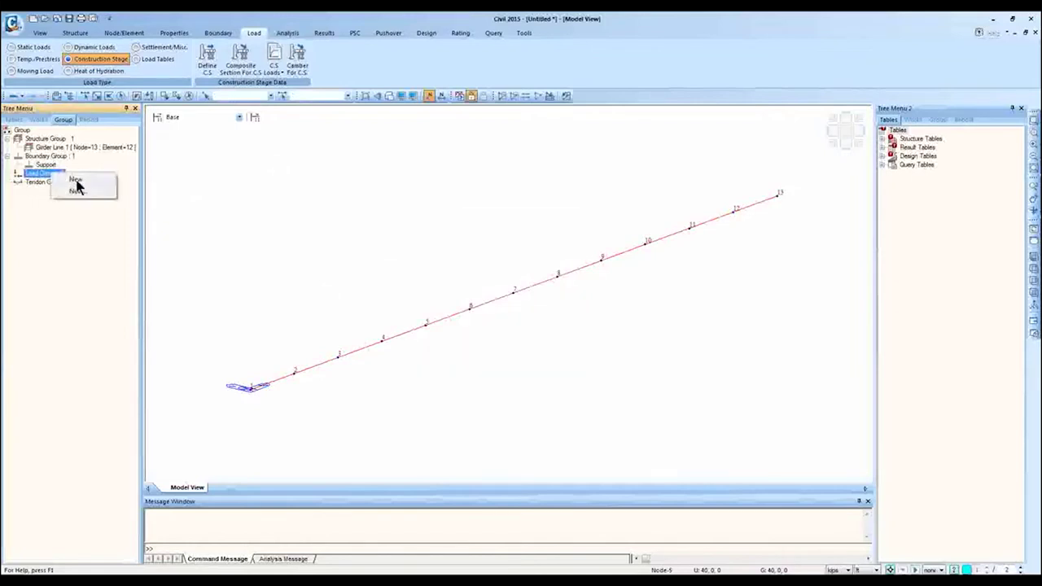
click(75, 180)
text(SelfWei)
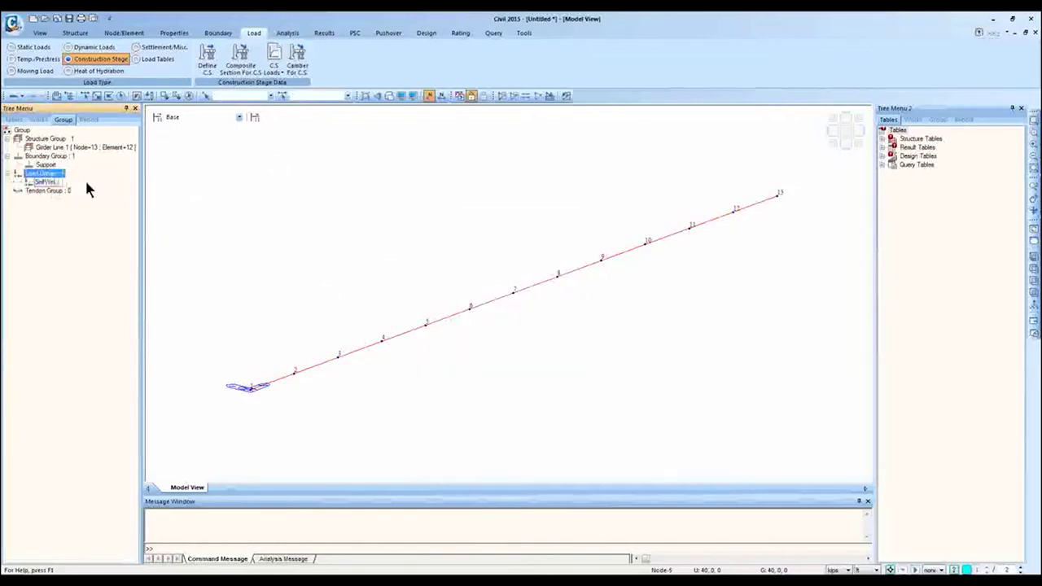
text(ght)
key(Return)
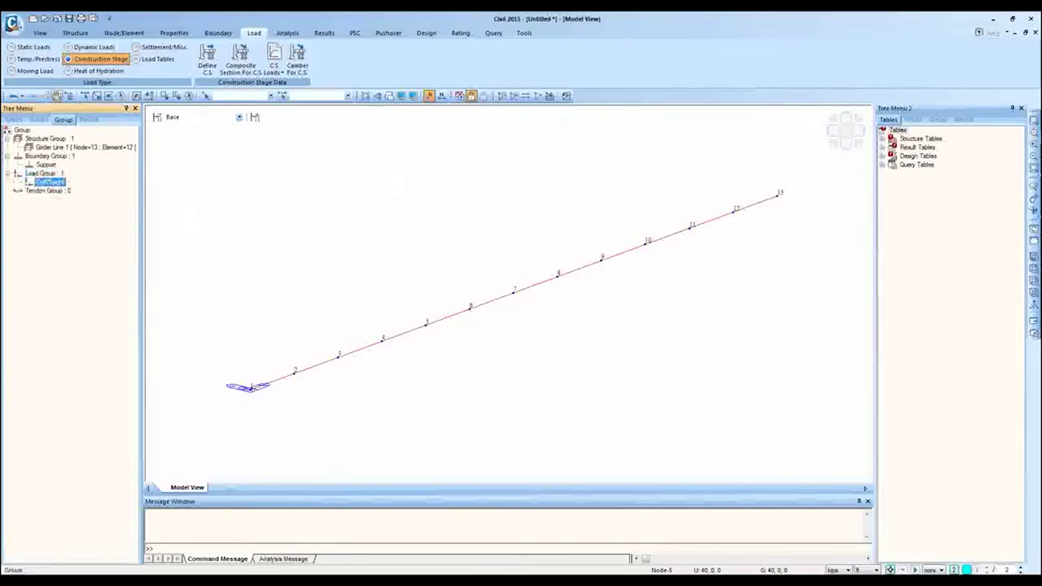
click(912, 120)
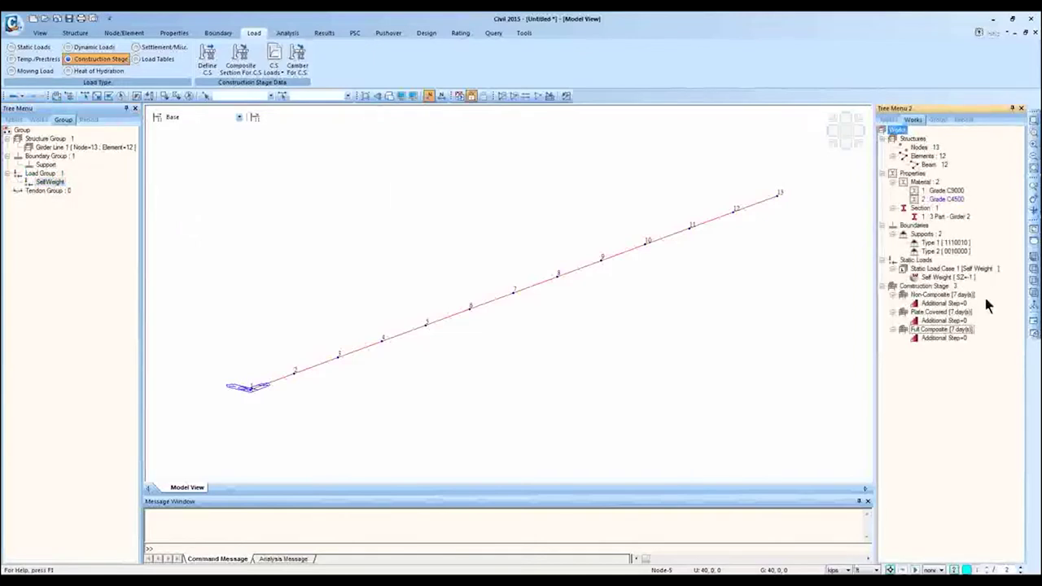
right_click(794, 104)
right_click(758, 97)
right_click(758, 97)
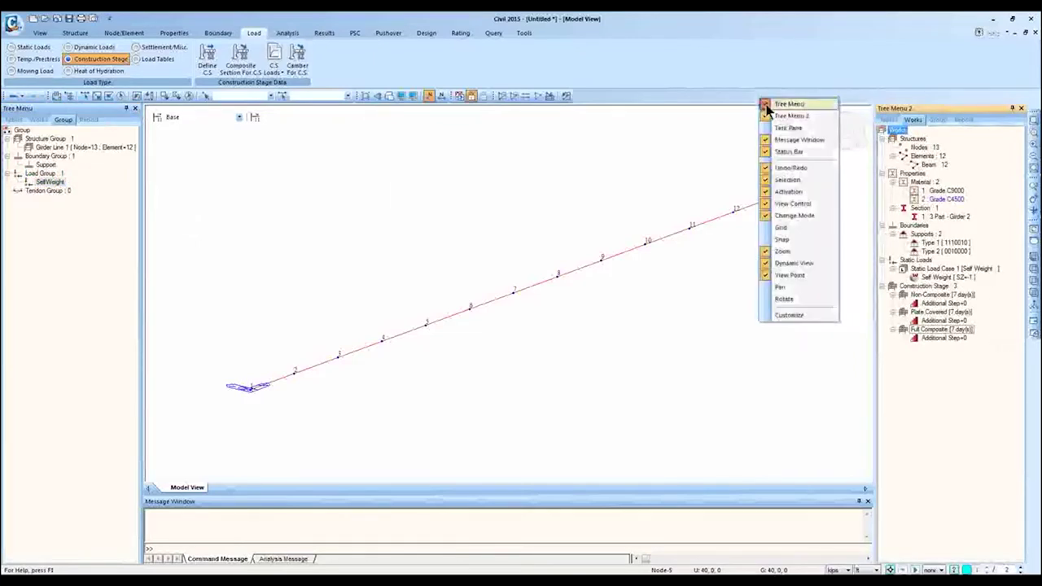
click(750, 102)
right_click(745, 96)
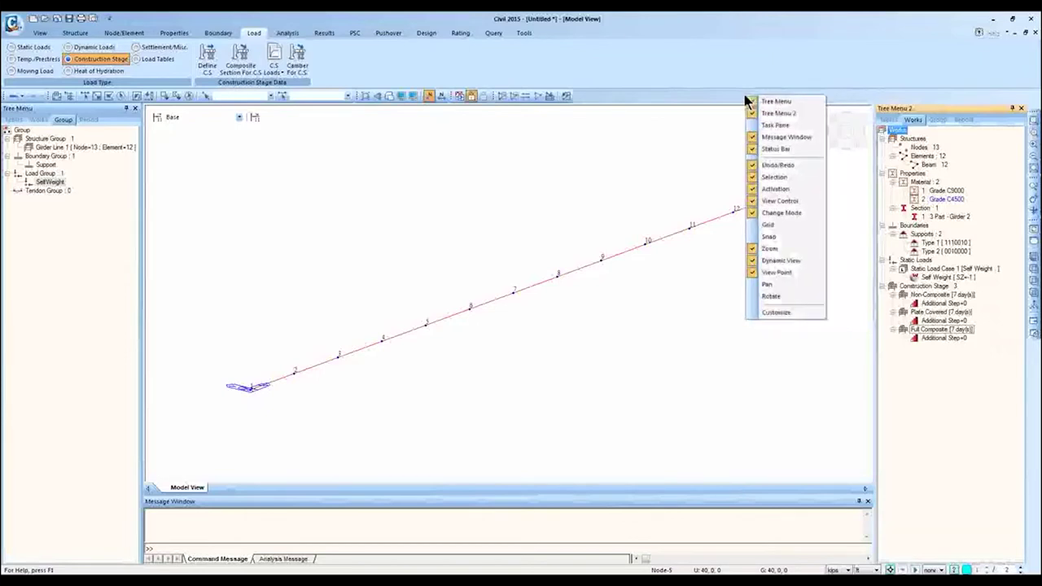
right_click(736, 96)
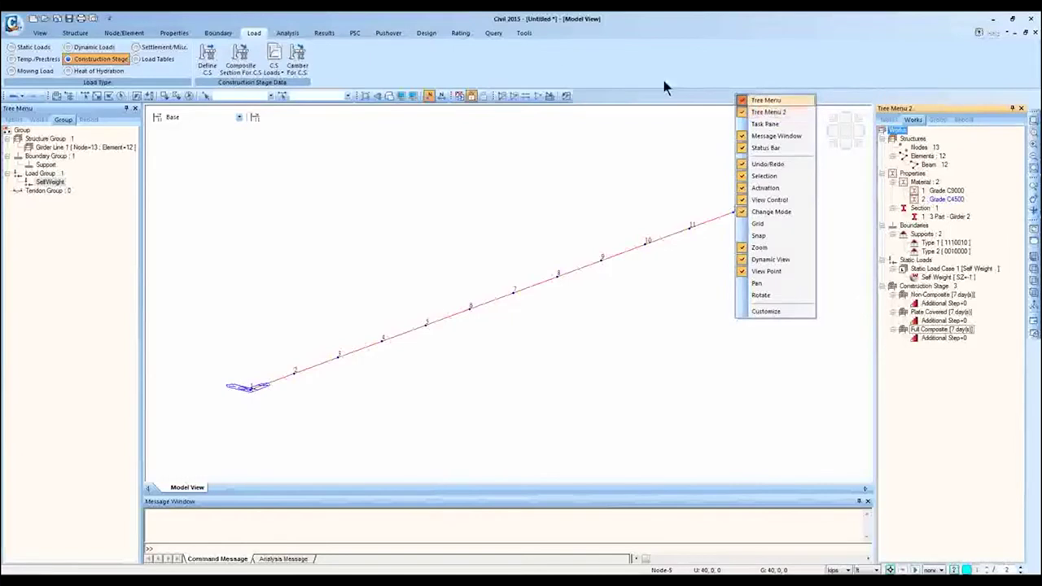
key(Escape)
click(524, 33)
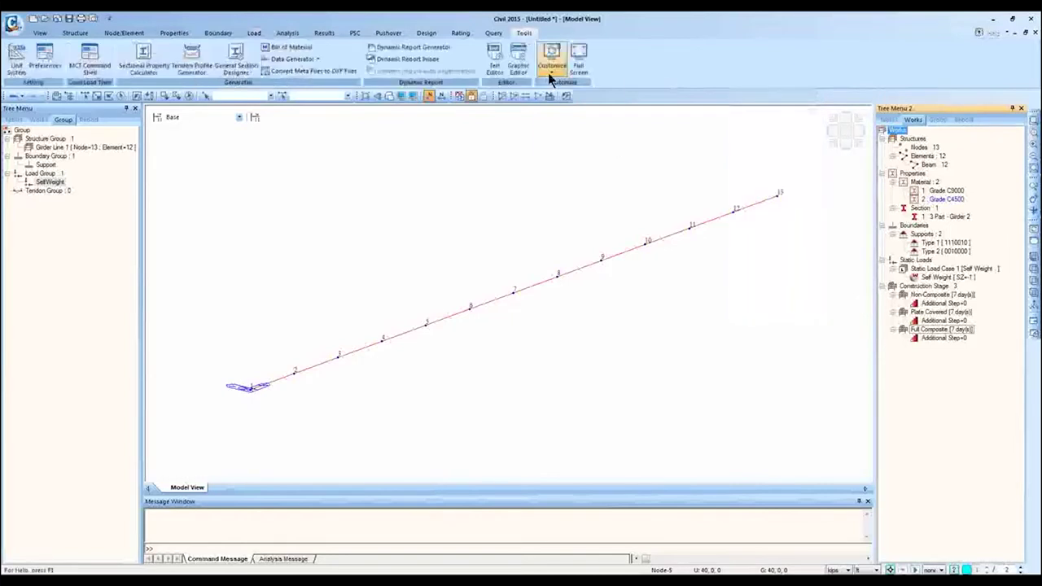
click(549, 72)
click(574, 95)
click(551, 72)
click(571, 97)
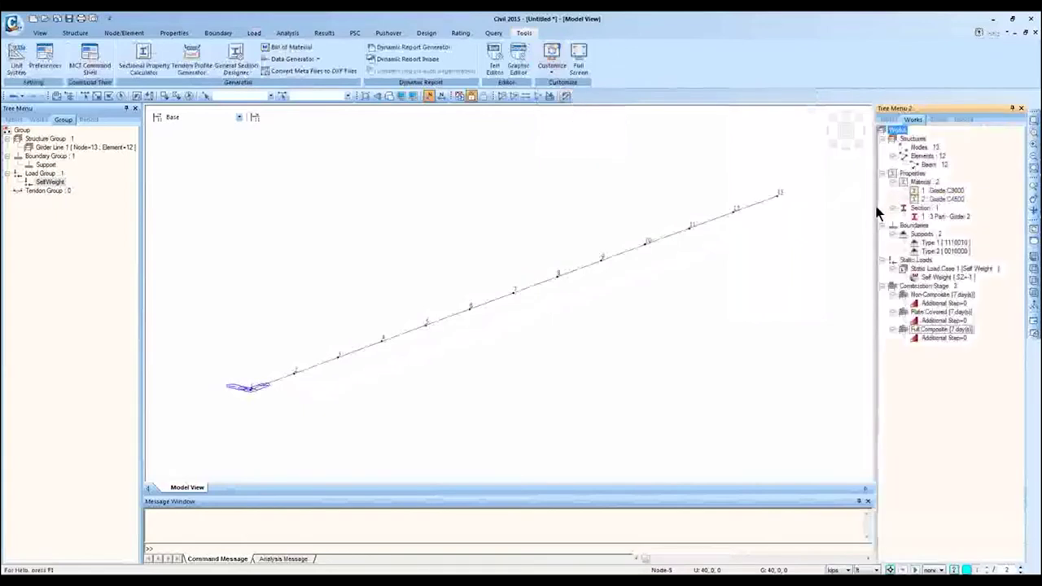
- Widen the second tree pane and display the model's Works tree in it
drag(875, 213, 811, 215)
click(873, 119)
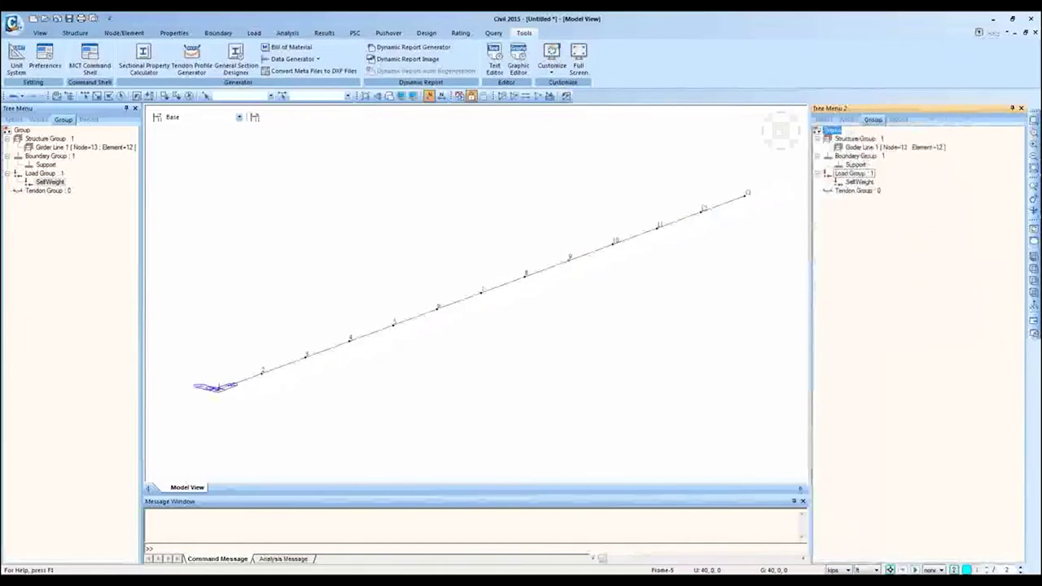
click(849, 121)
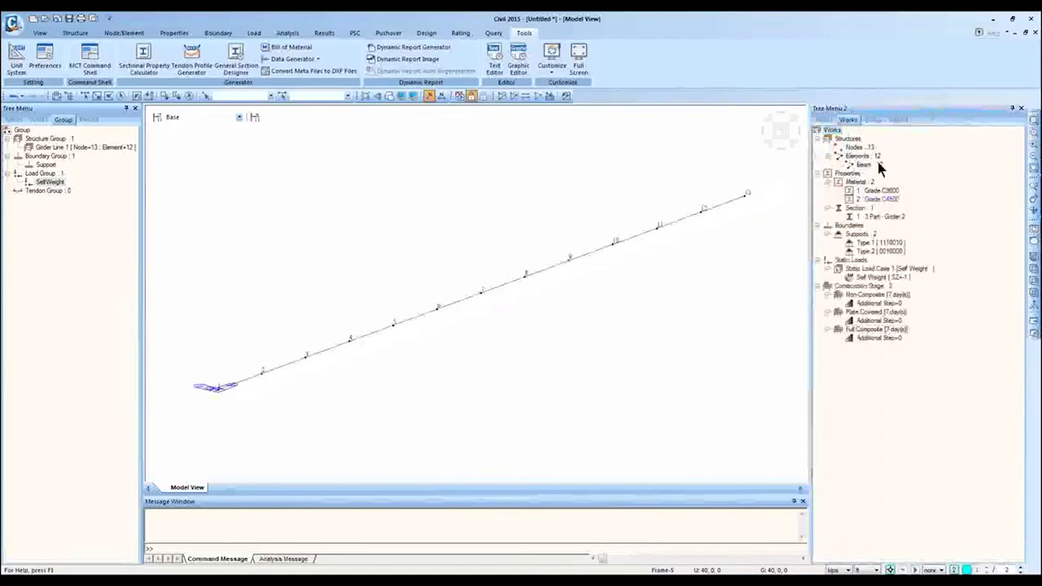
- Modify the existing Self Weight load so that it belongs to the SelfWeight load group
click(877, 278)
right_click(878, 281)
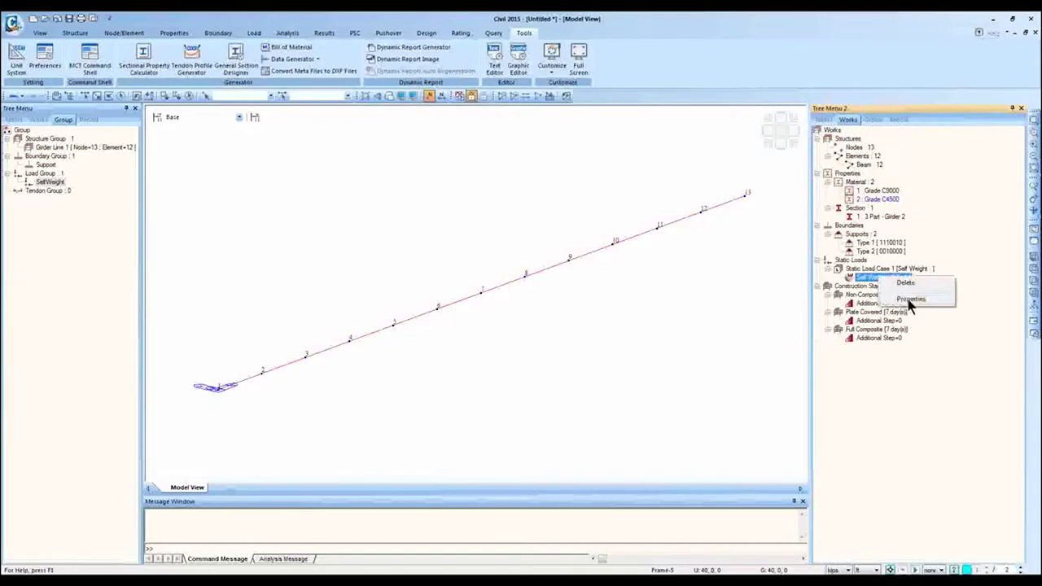
click(910, 299)
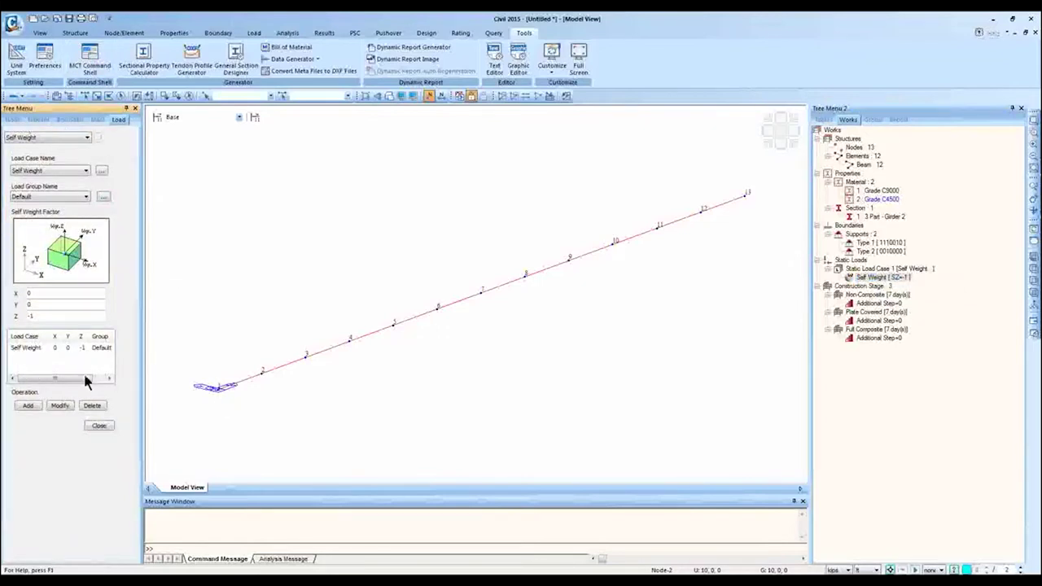
click(82, 348)
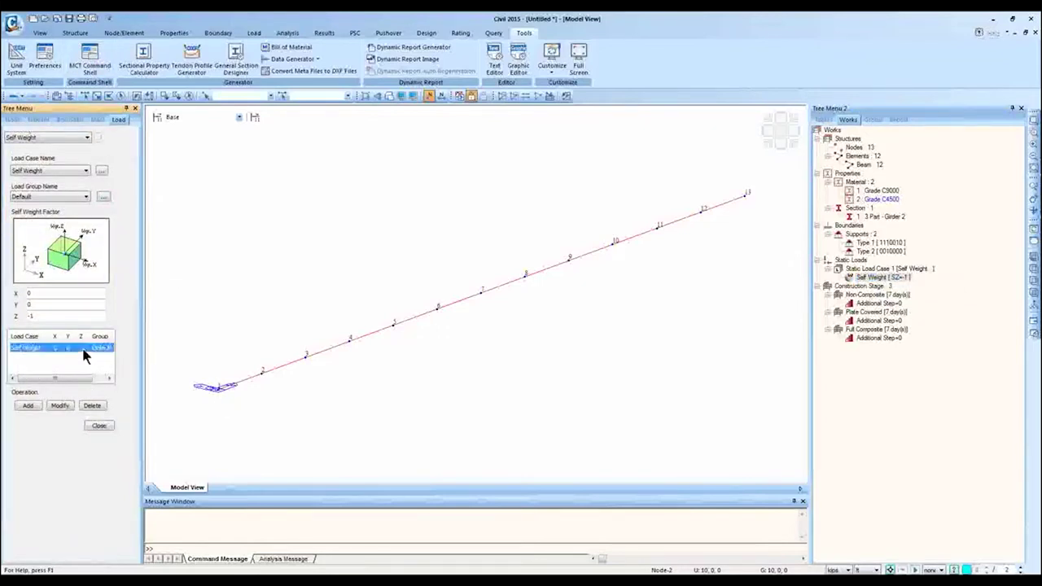
click(66, 196)
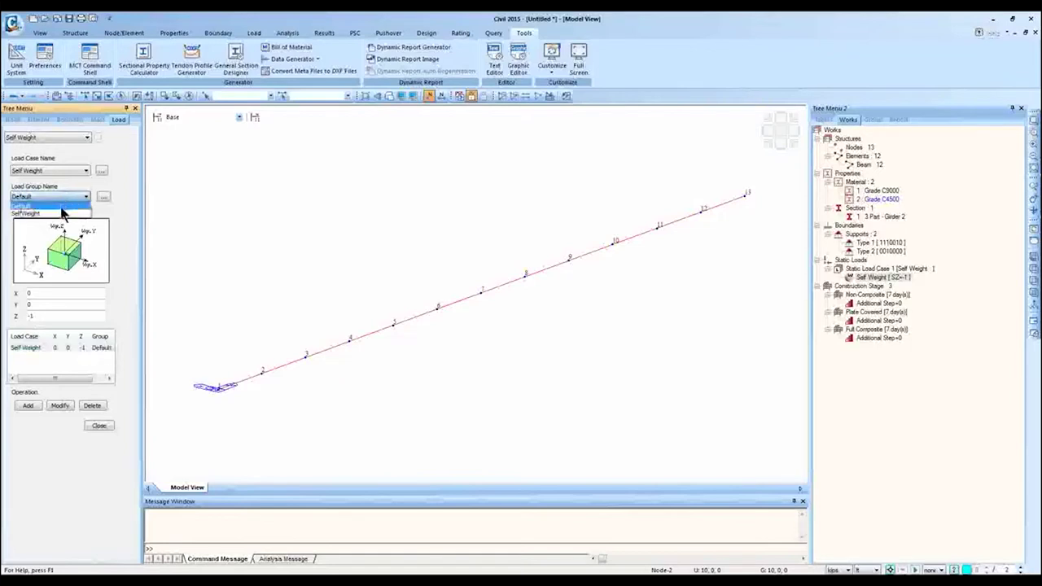
click(63, 213)
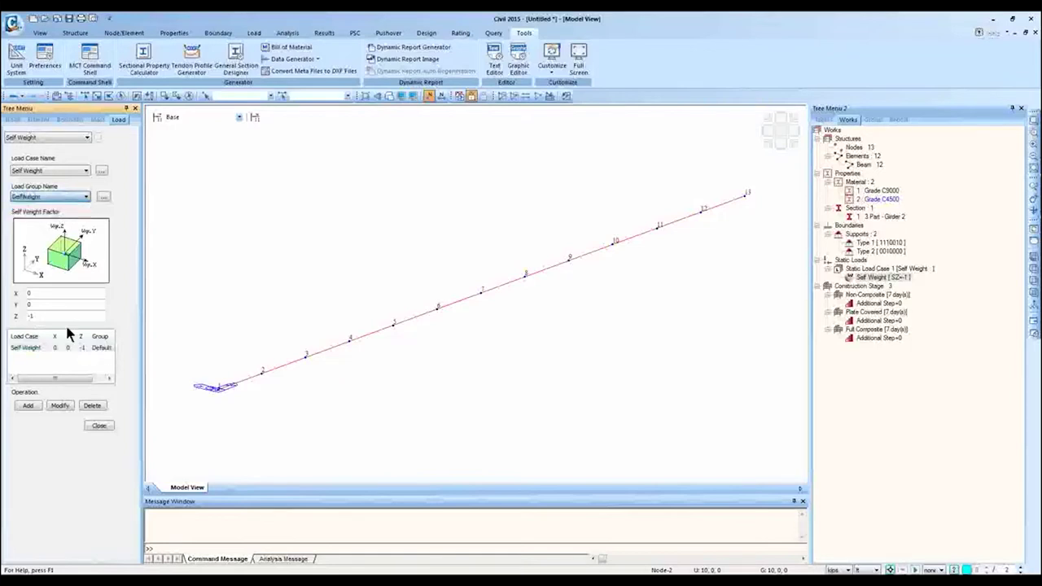
click(59, 406)
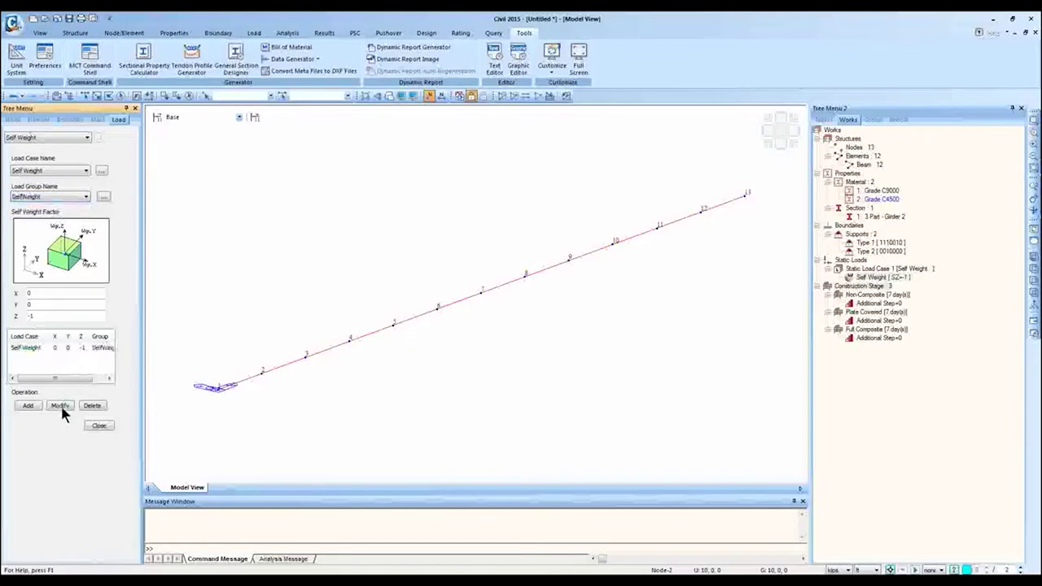
click(98, 426)
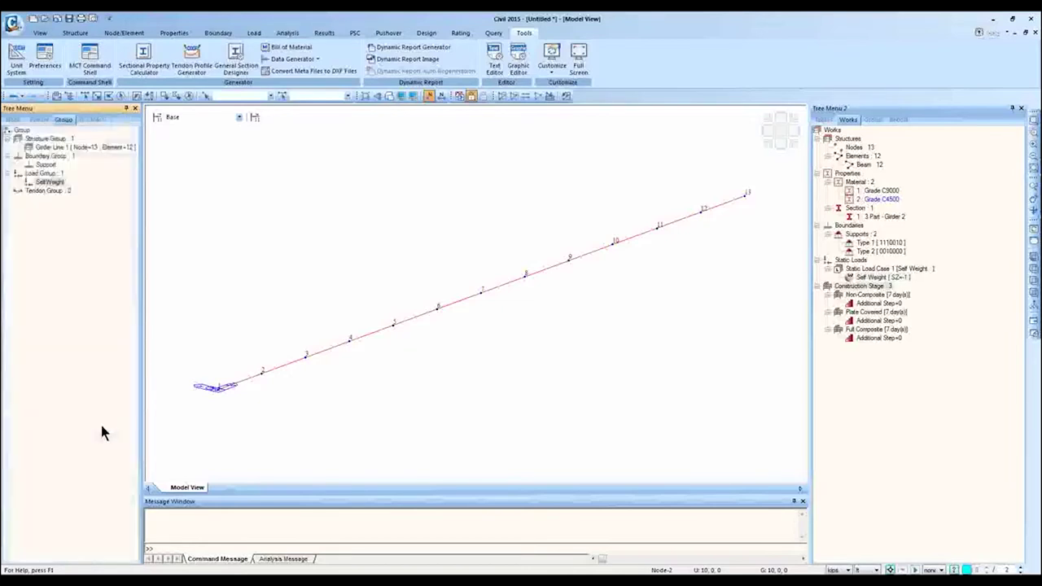
click(58, 148)
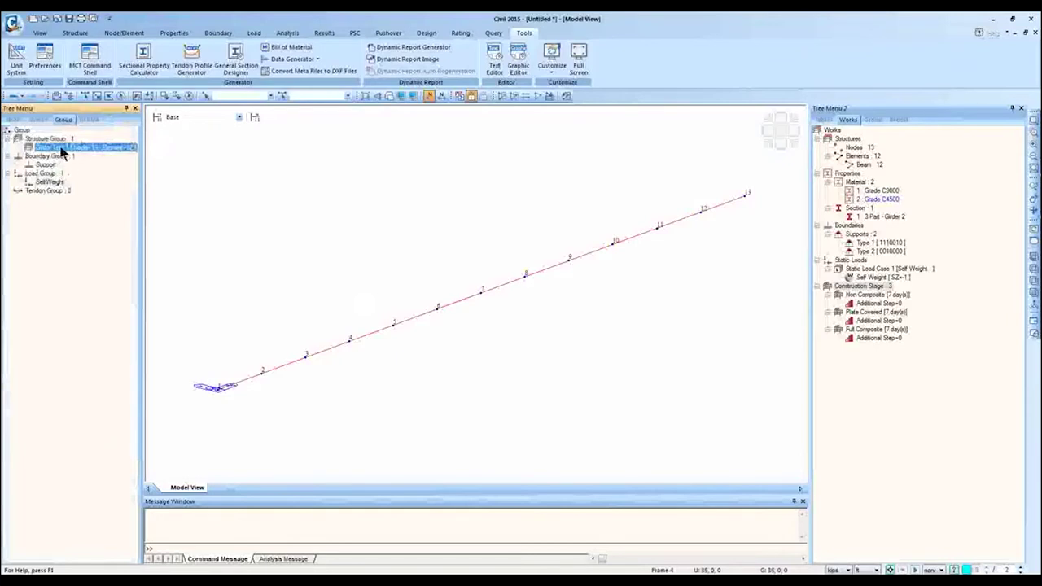
click(45, 165)
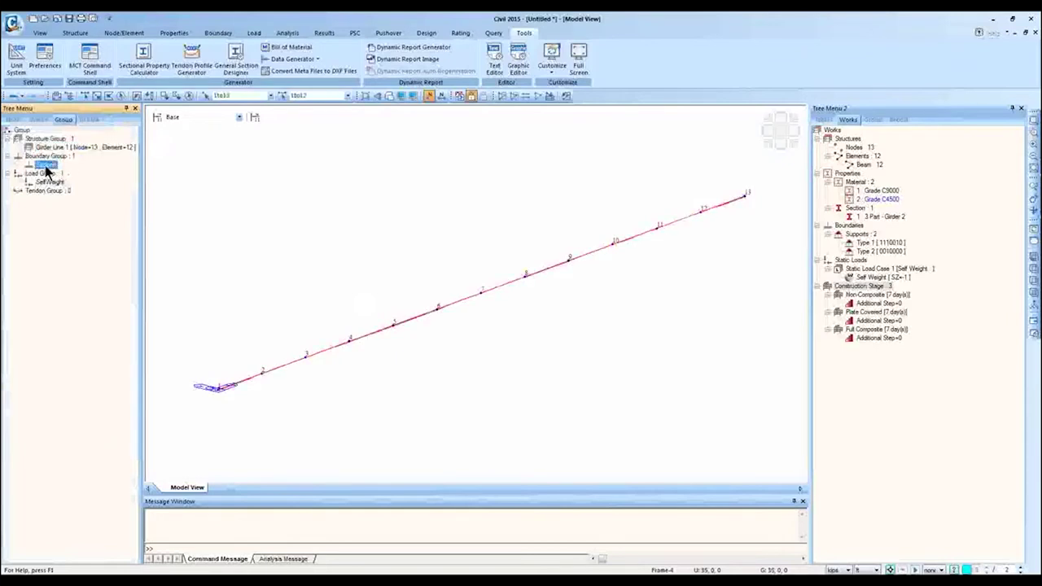
click(58, 183)
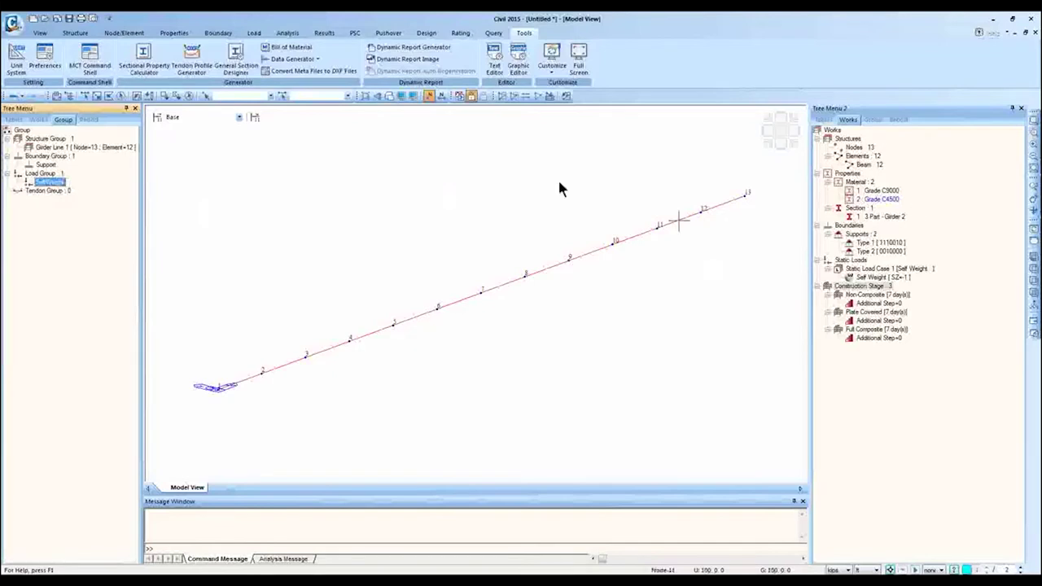
click(41, 157)
click(45, 165)
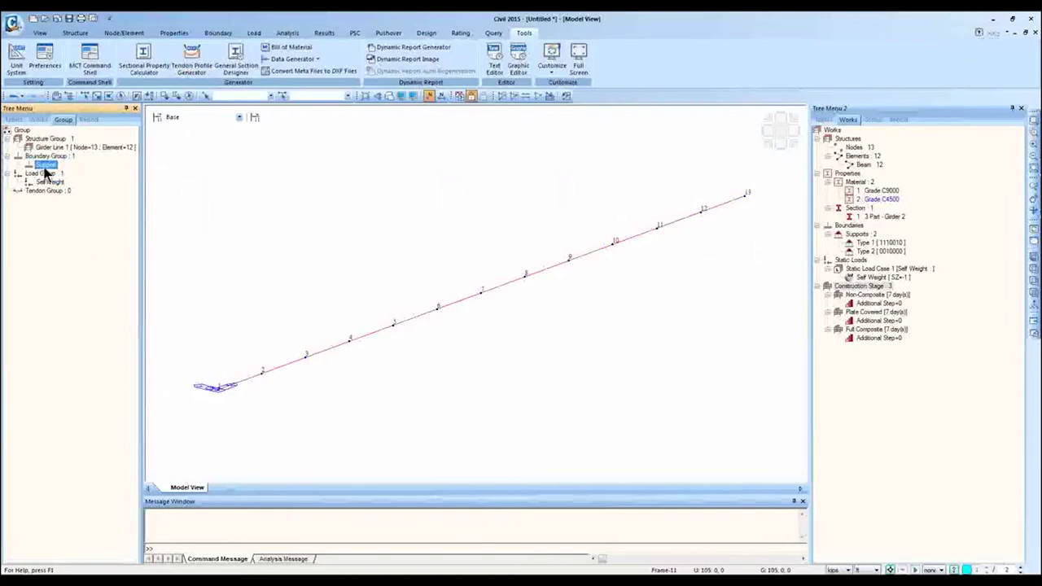
- Check in the Supports table which boundary group is assigned to the supports at nodes 1 and 13, and close the table
click(856, 235)
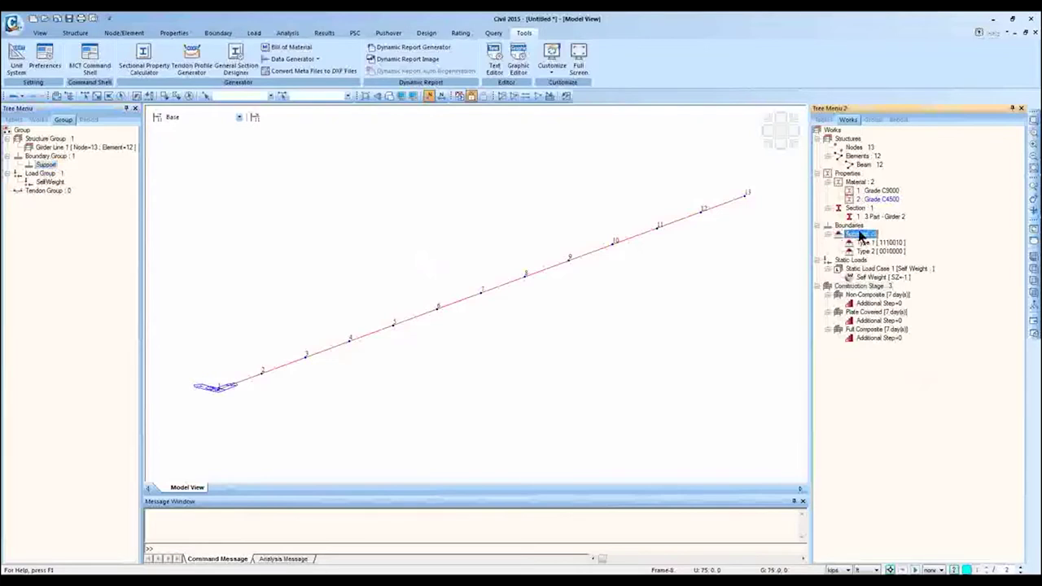
right_click(854, 235)
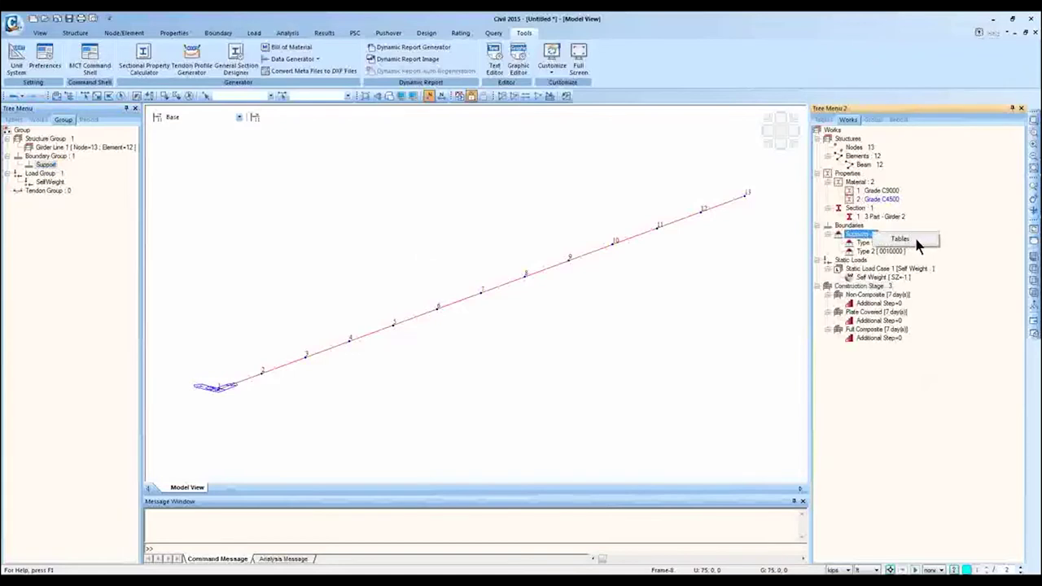
click(903, 239)
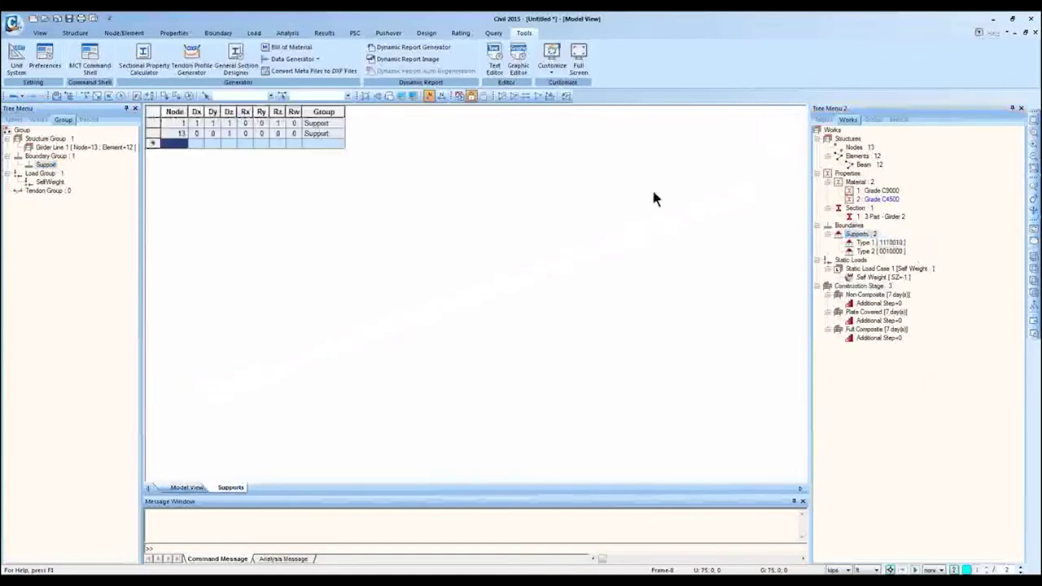
click(339, 122)
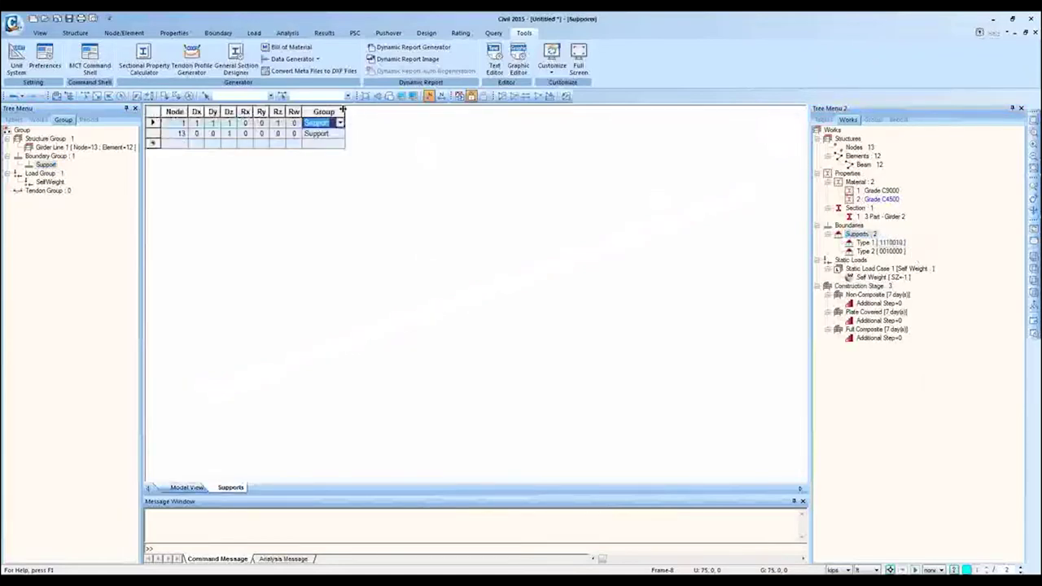
double_click(346, 122)
drag(490, 112, 391, 111)
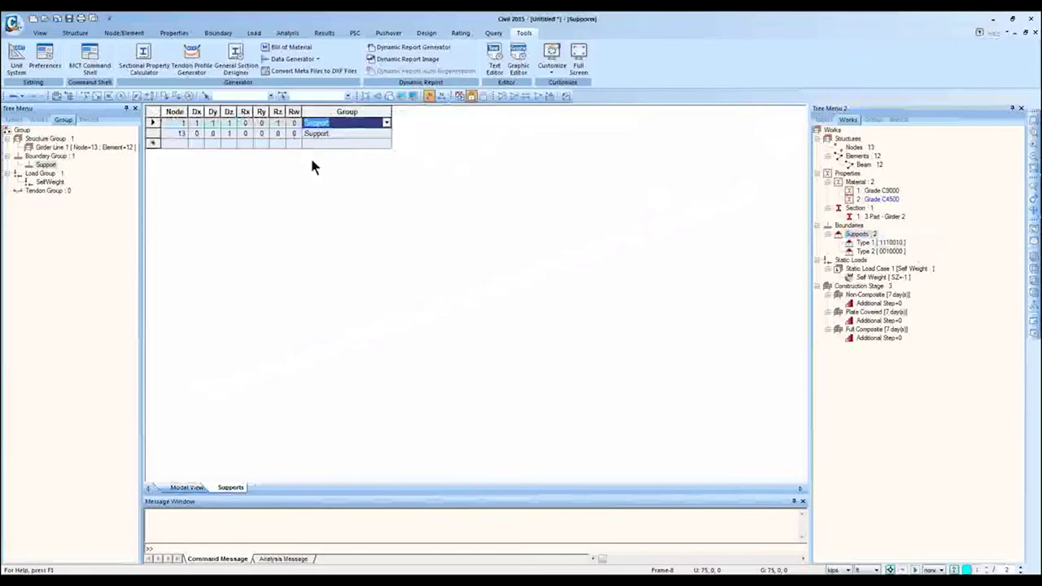
click(342, 136)
click(334, 132)
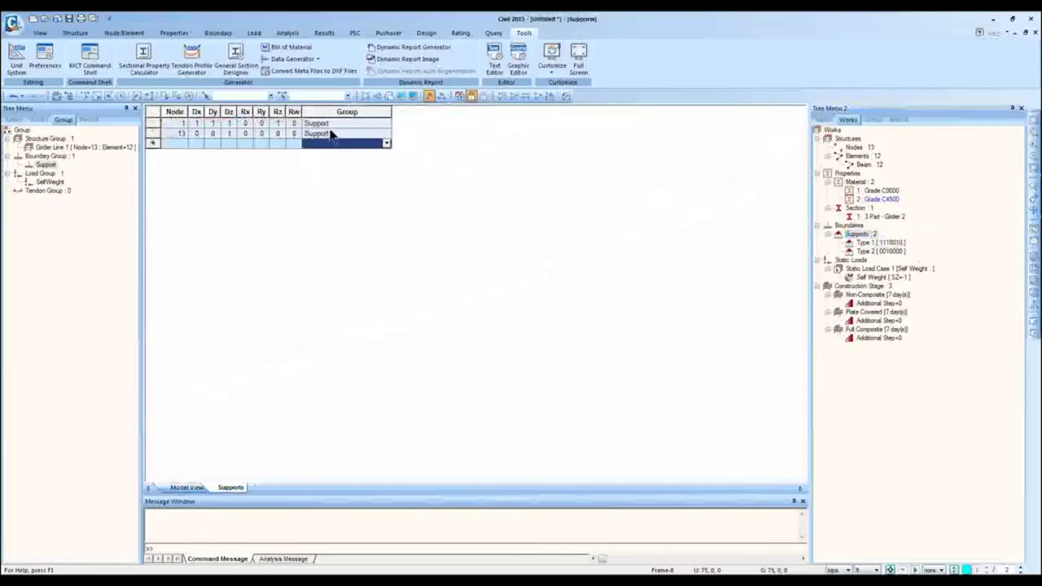
click(331, 132)
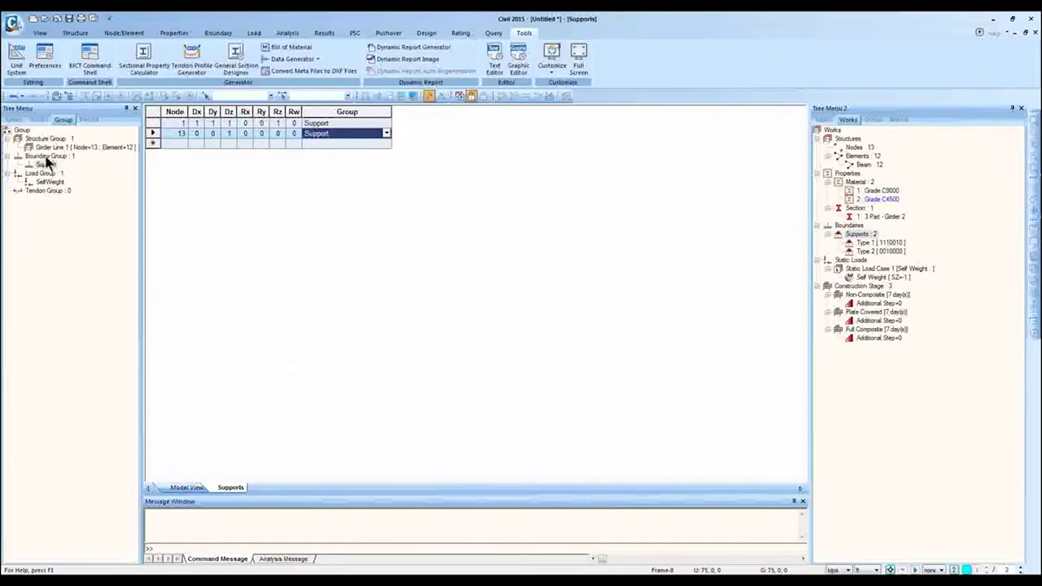
click(165, 124)
drag(166, 127, 379, 140)
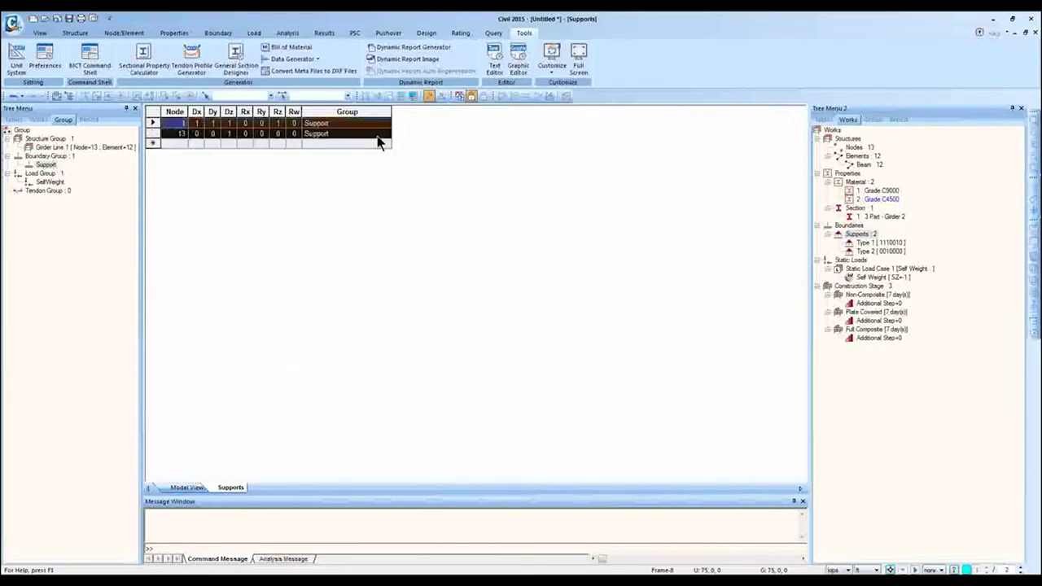
right_click(236, 486)
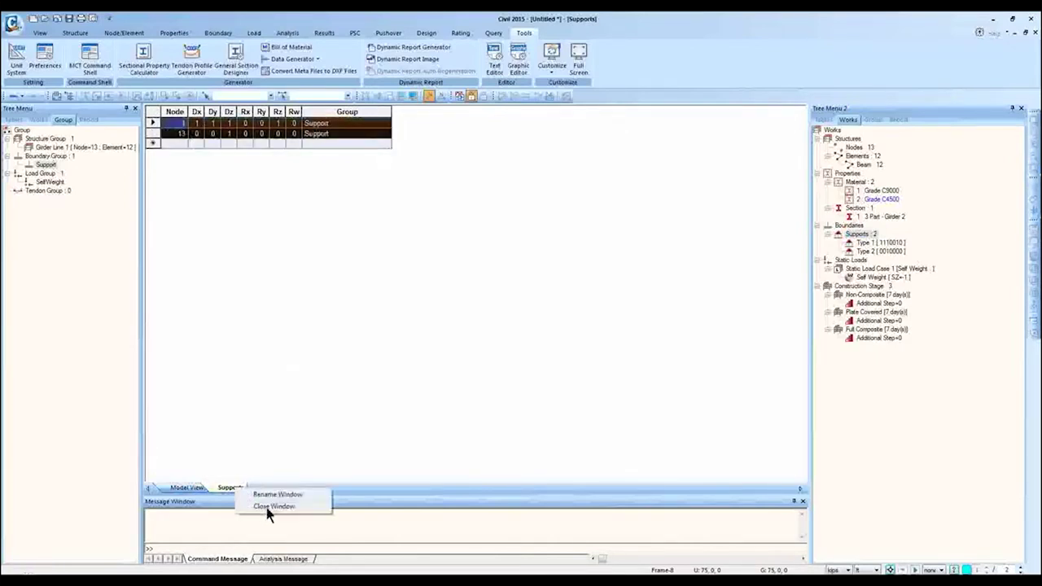
click(272, 507)
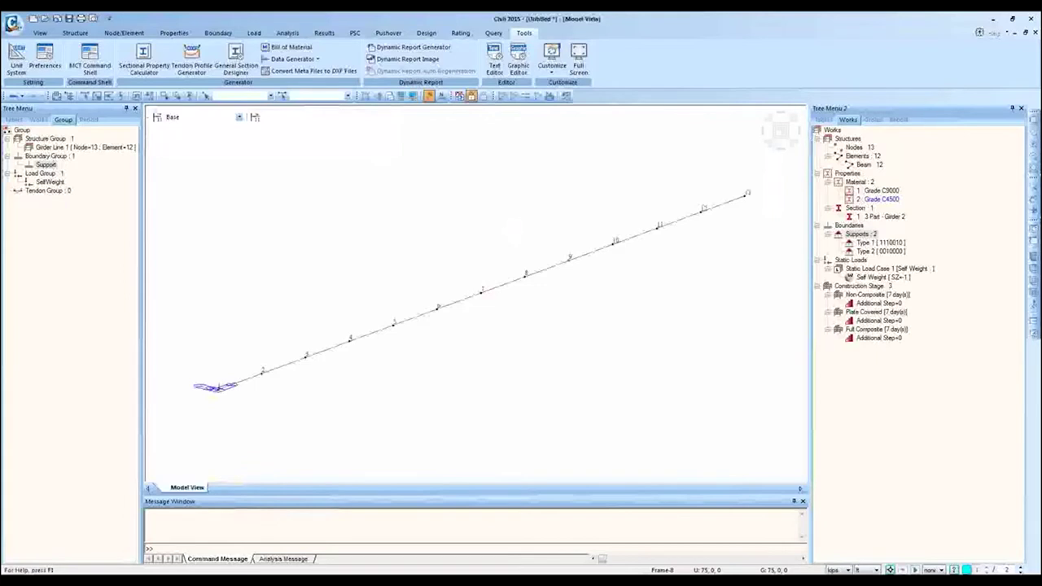
- Turn on the solid section display and activate the Girder Line 1 element group at age 0 in the Non-Composite stage
click(390, 95)
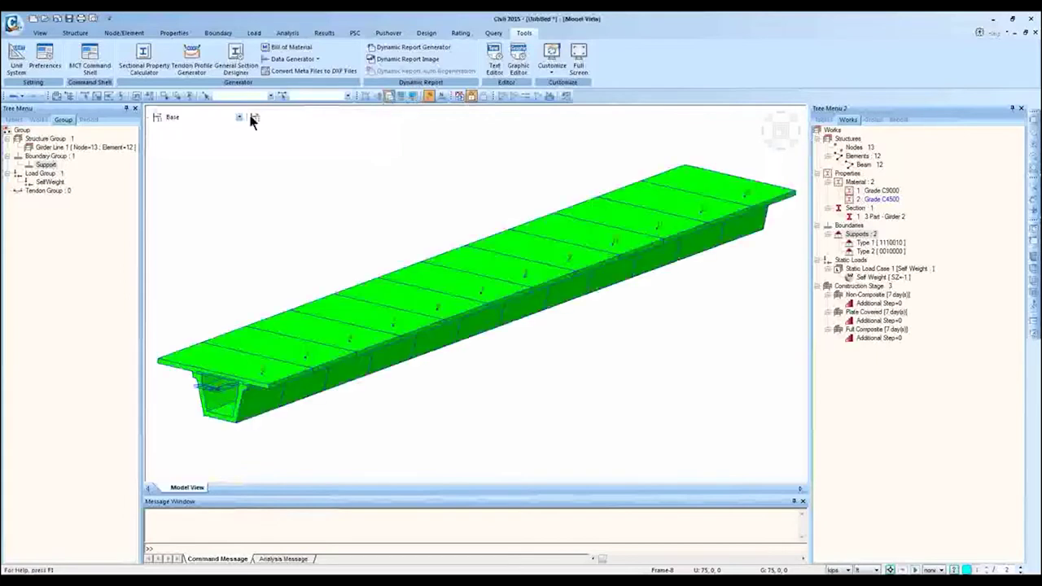
click(157, 117)
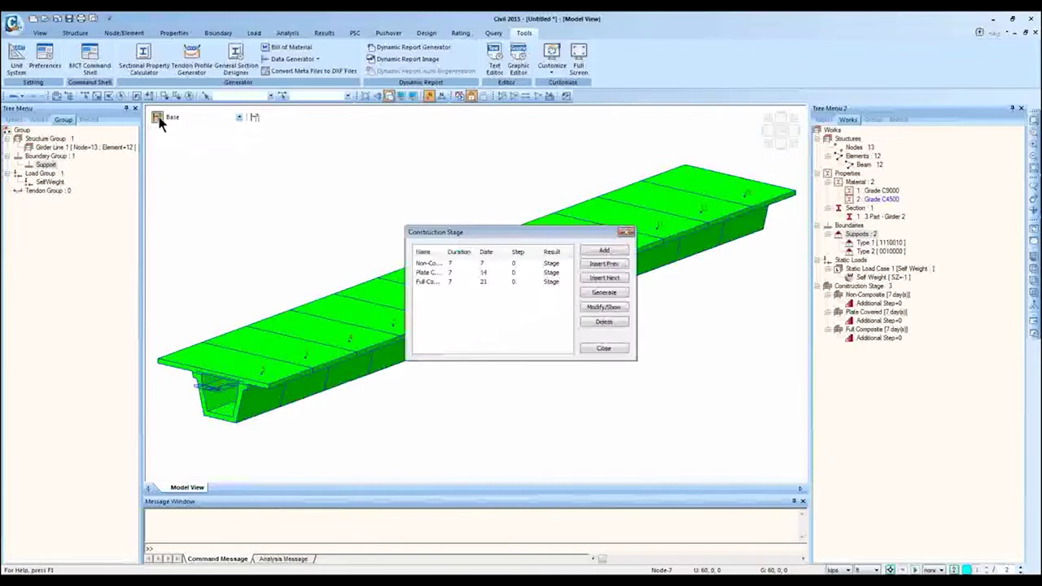
double_click(472, 264)
click(361, 284)
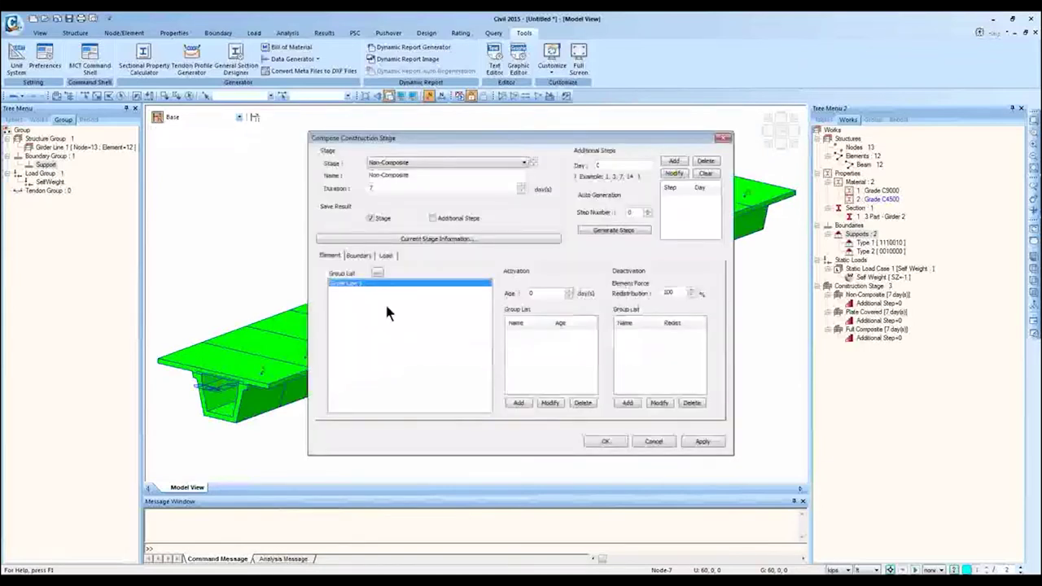
click(384, 177)
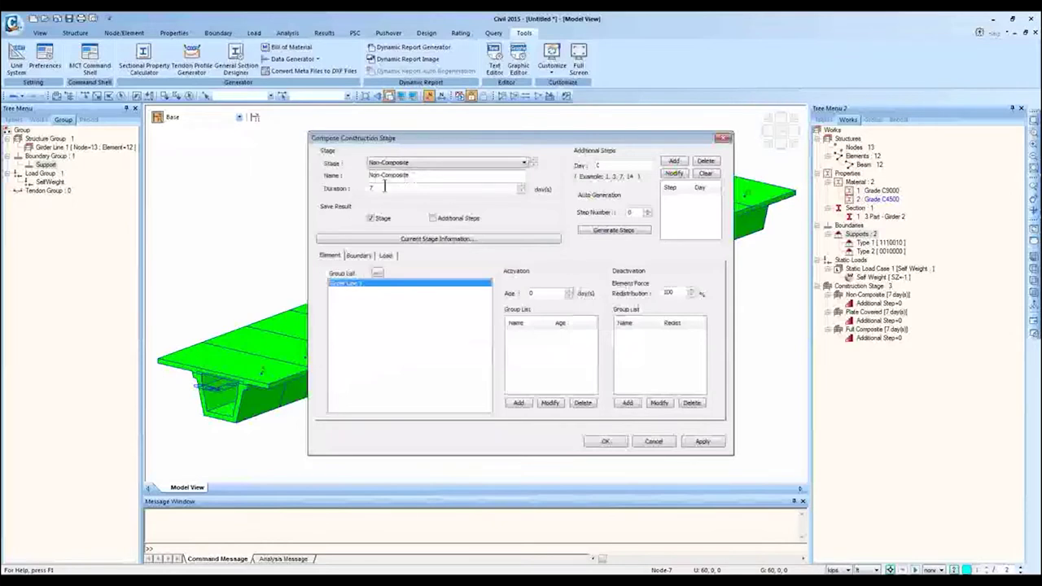
click(514, 402)
click(698, 442)
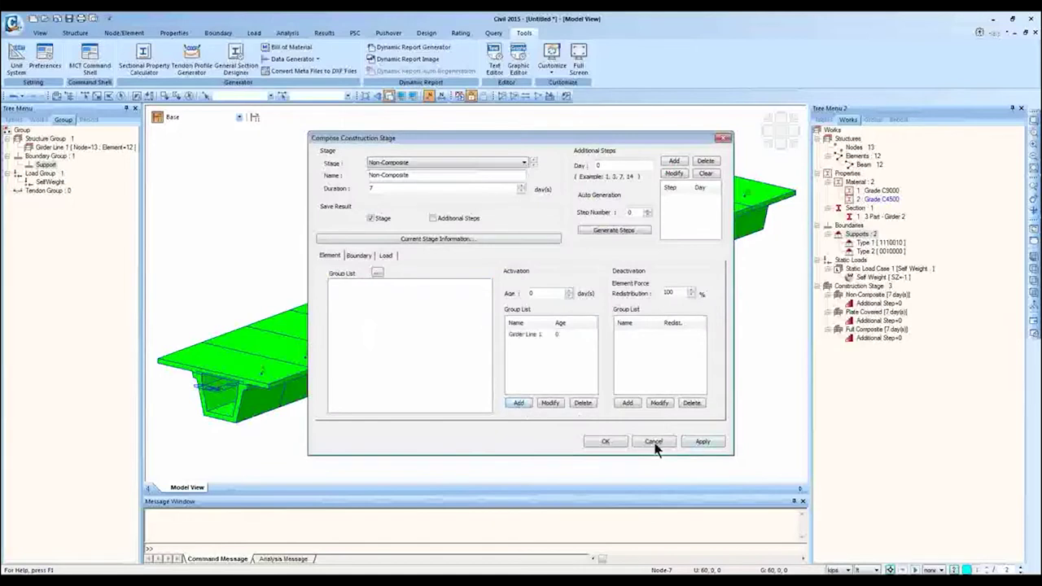
- Save the Girder Line 1 activation and activate the Support boundary group at its deformed position in the Non-Composite stage
click(605, 442)
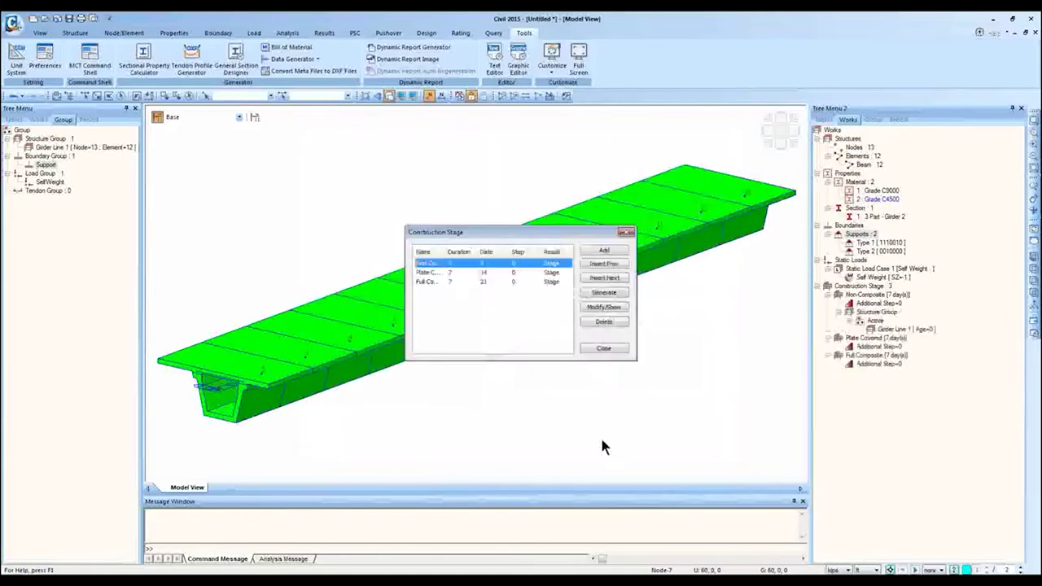
double_click(444, 266)
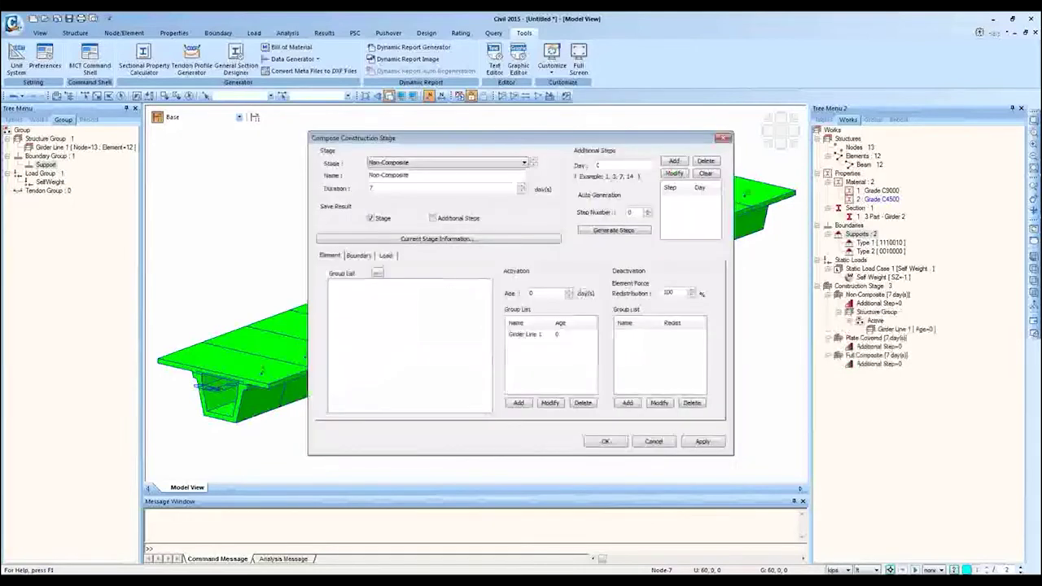
click(364, 257)
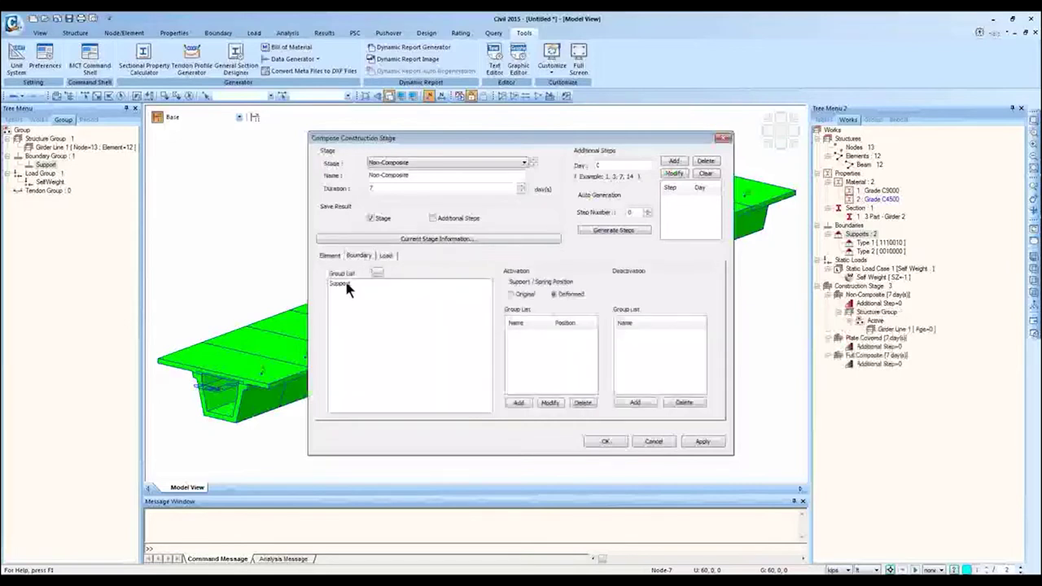
click(344, 282)
click(519, 403)
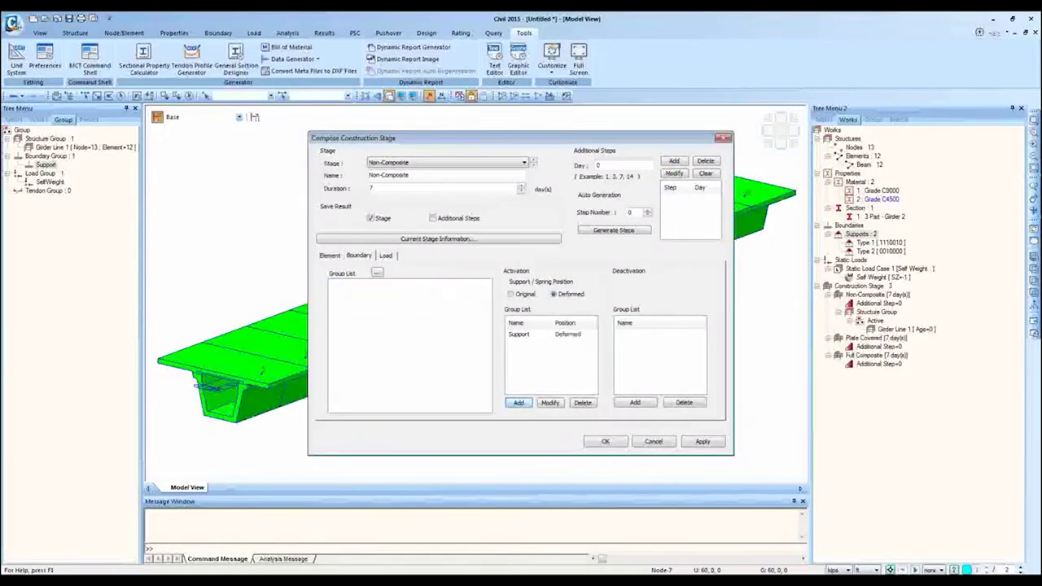
click(701, 441)
- Activate the SelfWeight load group on the first day of the Non-Composite stage and finish the stage definition
click(385, 255)
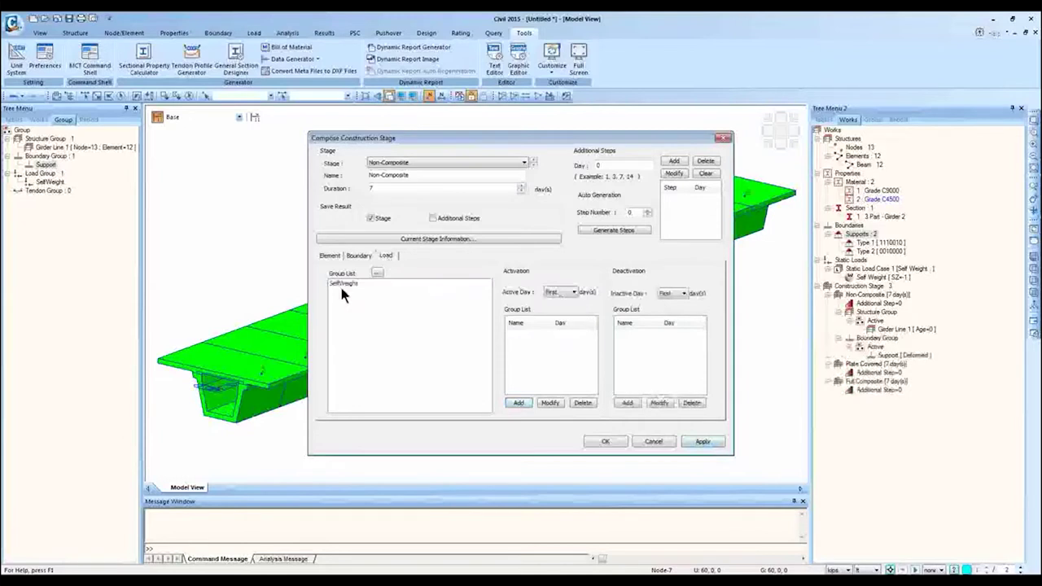
click(342, 283)
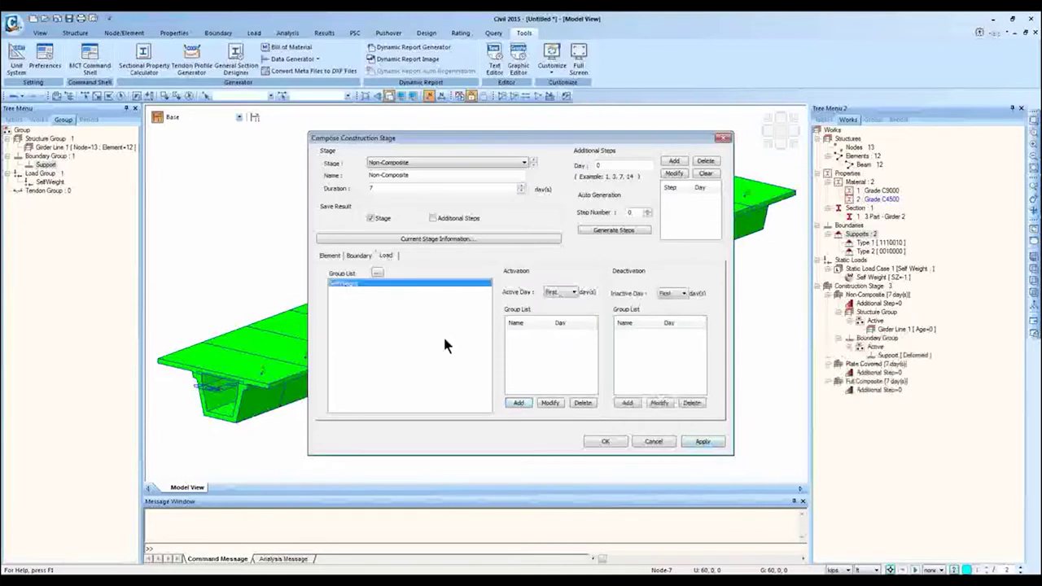
click(518, 403)
click(605, 441)
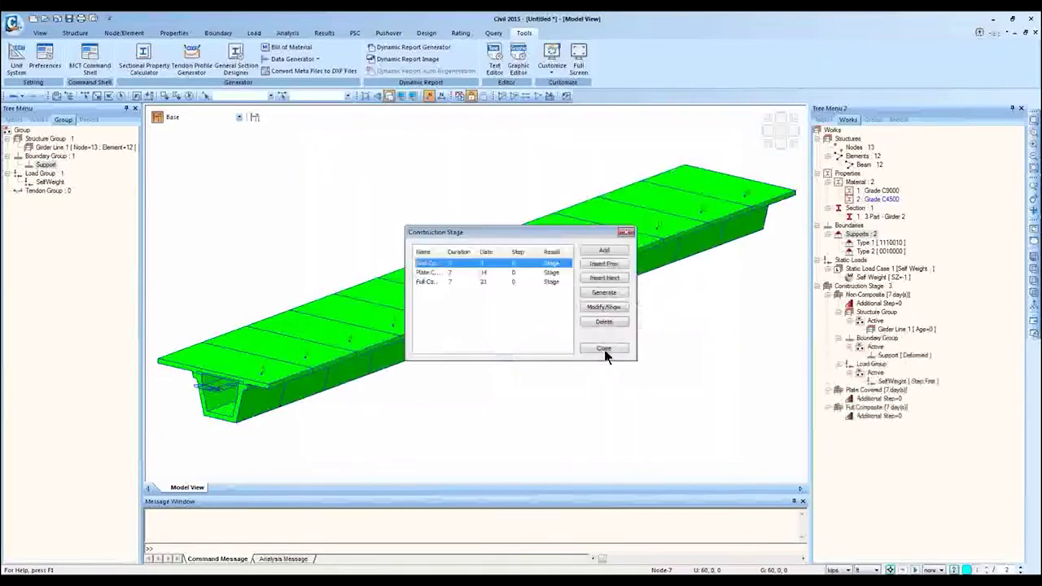
click(603, 348)
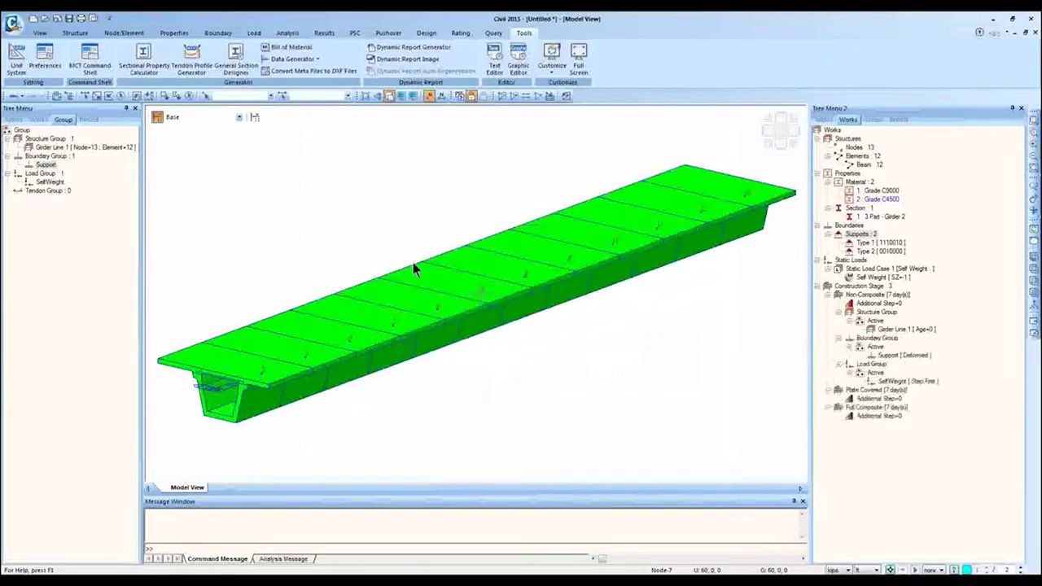
- View the model at the Non-Composite and Plate Covered construction stages, and return to the Non-Composite stage
click(187, 117)
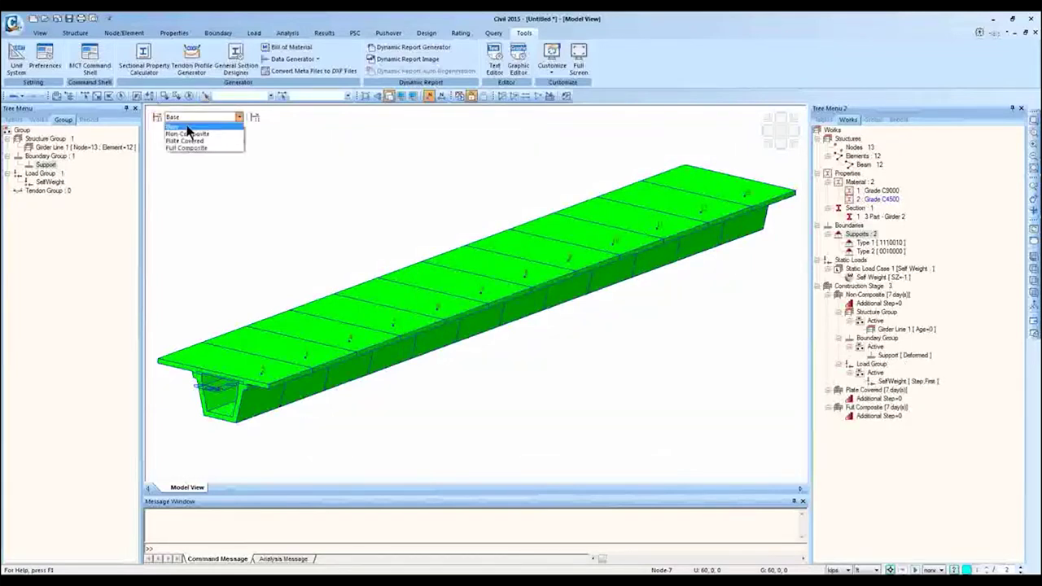
click(189, 133)
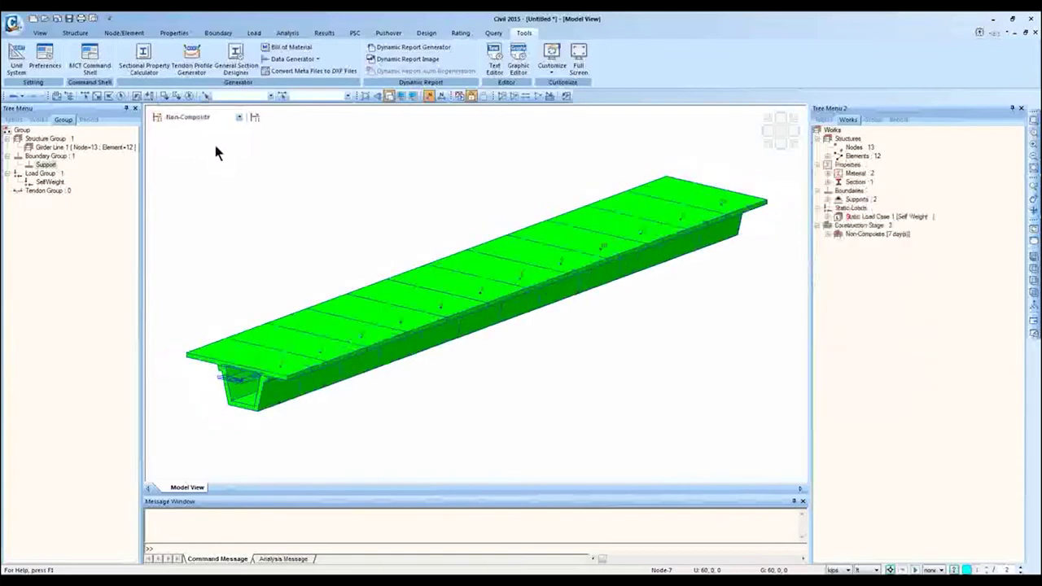
click(190, 118)
click(197, 135)
click(218, 119)
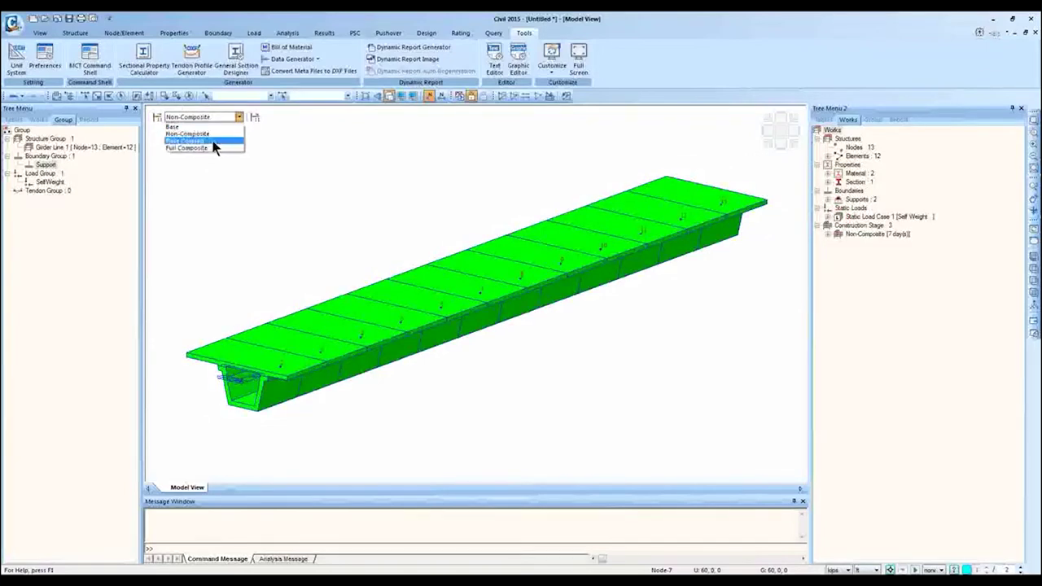
click(213, 140)
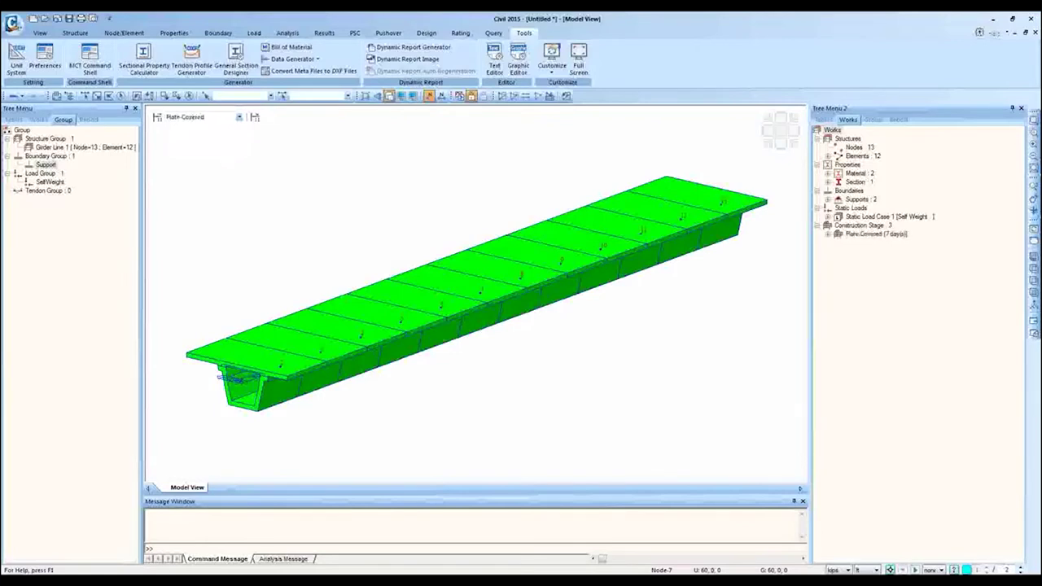
key(Up)
key(Up)
- Start a new composite section for construction stage with Non-Composite as the active stage and 3 Part - Girder as section 1
click(255, 34)
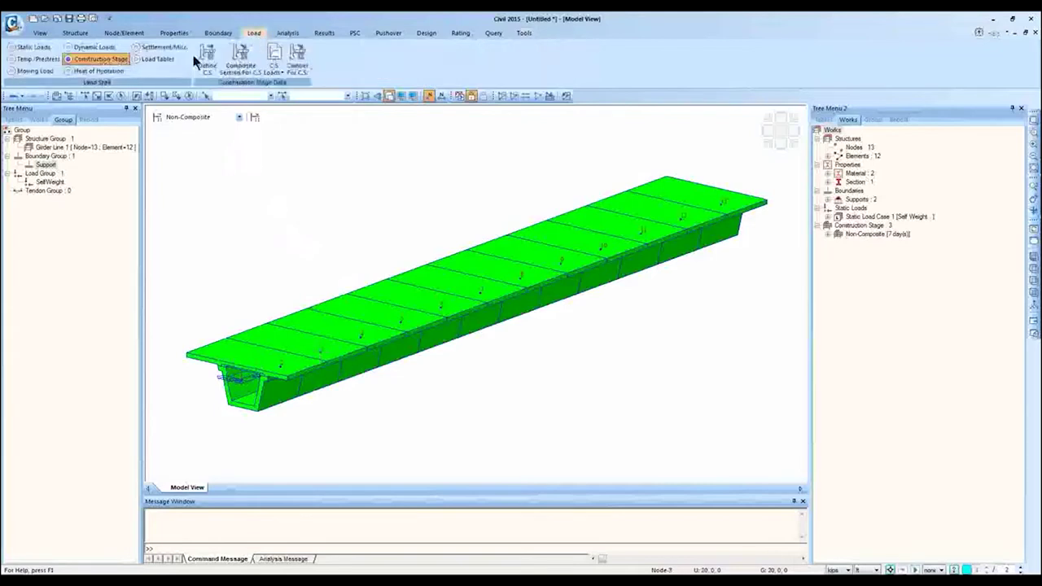
click(97, 64)
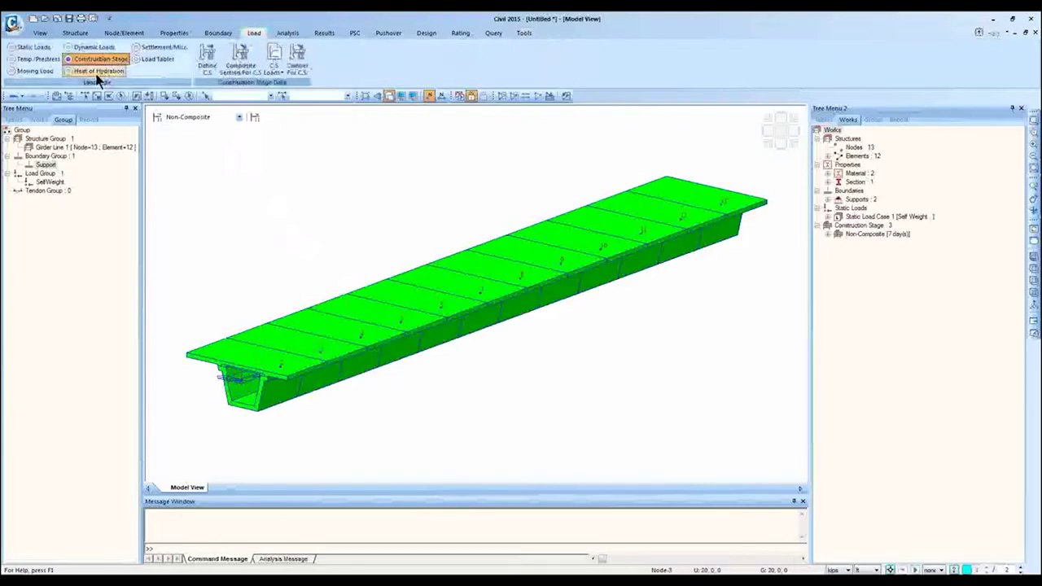
click(259, 55)
drag(252, 68, 392, 157)
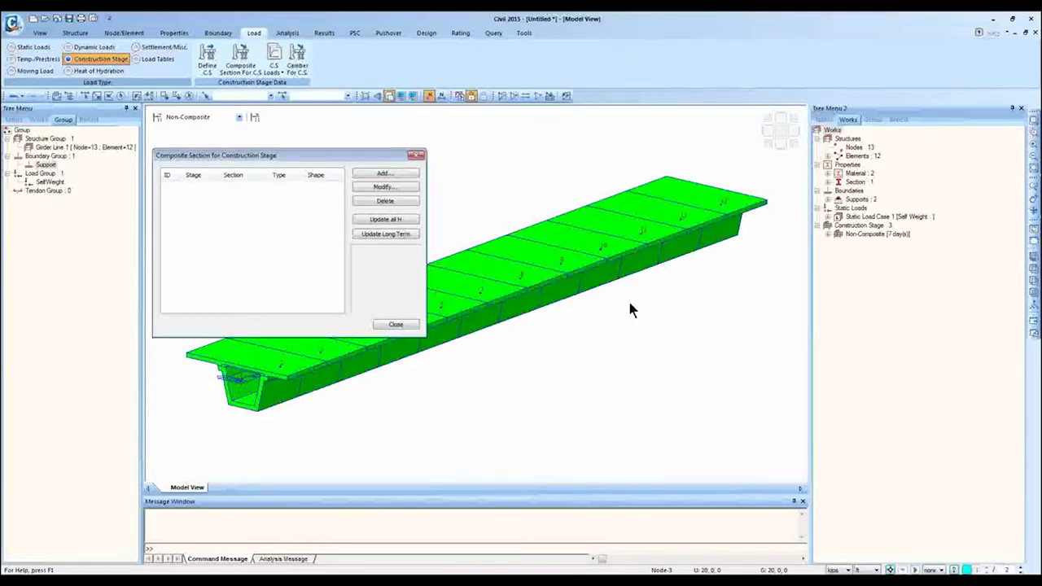
click(383, 175)
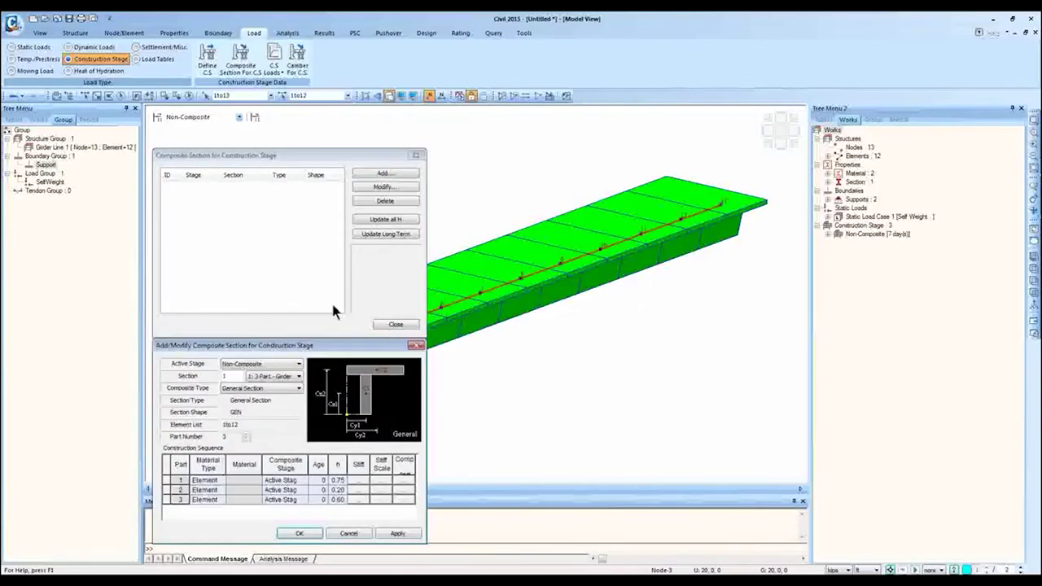
drag(320, 348, 482, 198)
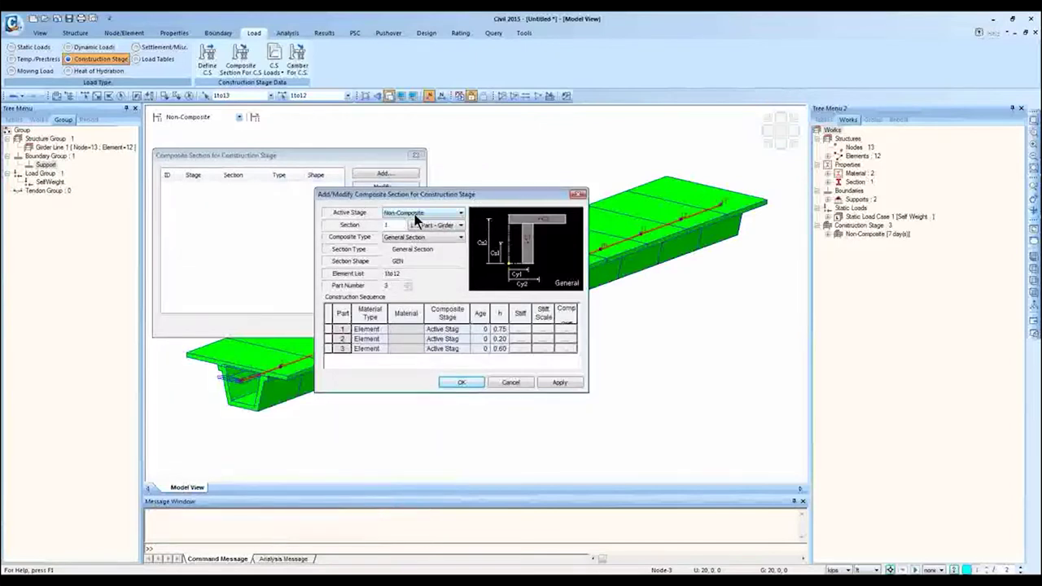
click(1032, 256)
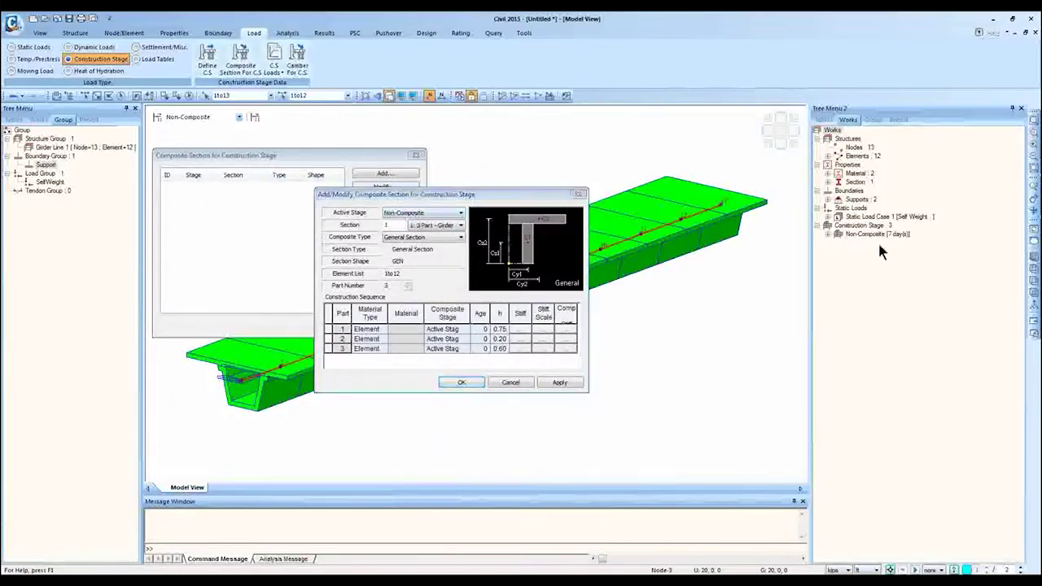
click(403, 225)
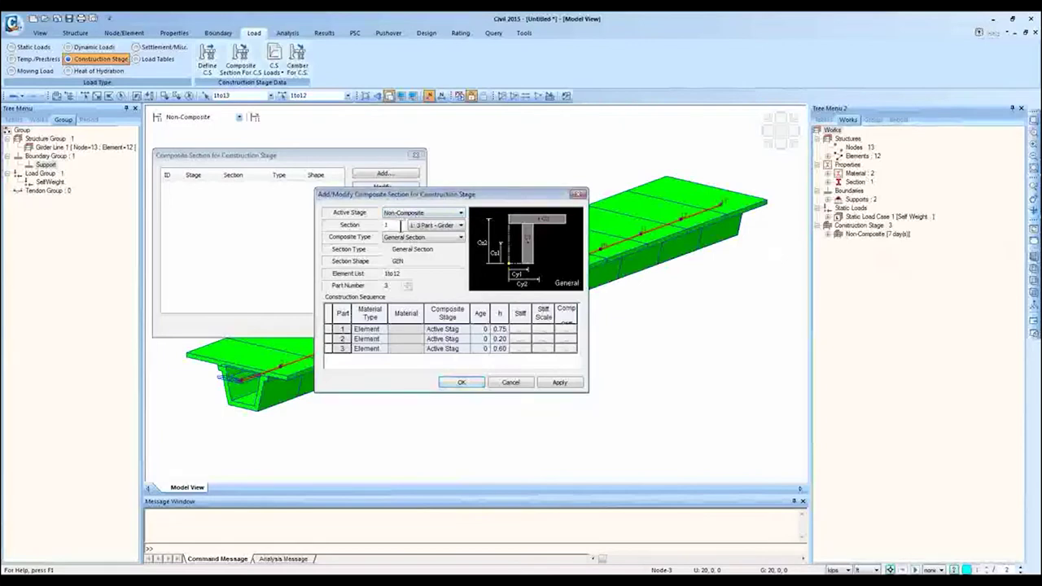
click(439, 224)
click(443, 236)
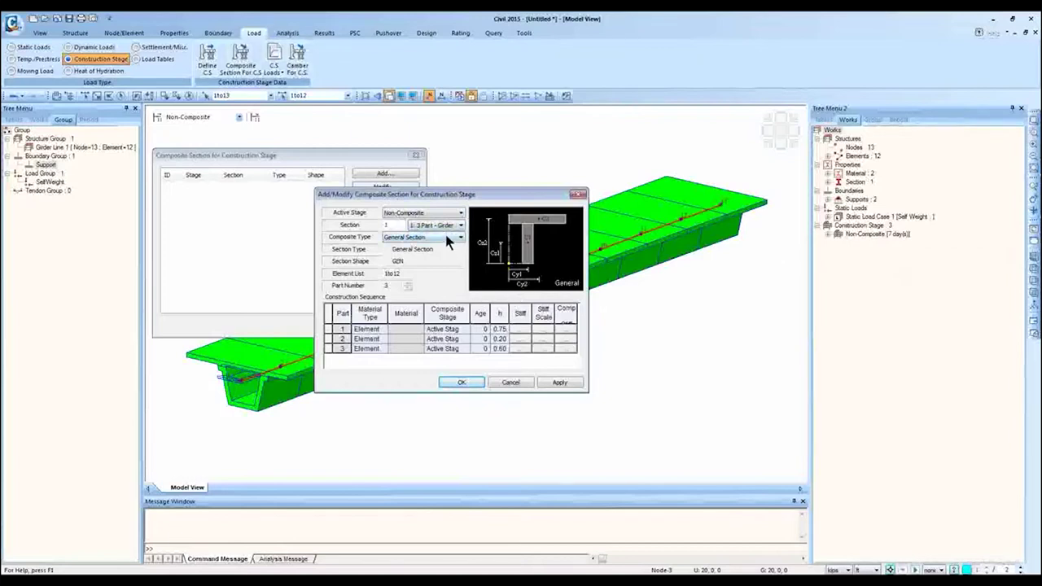
- Try the User composite type for the section and return to General Section
click(441, 236)
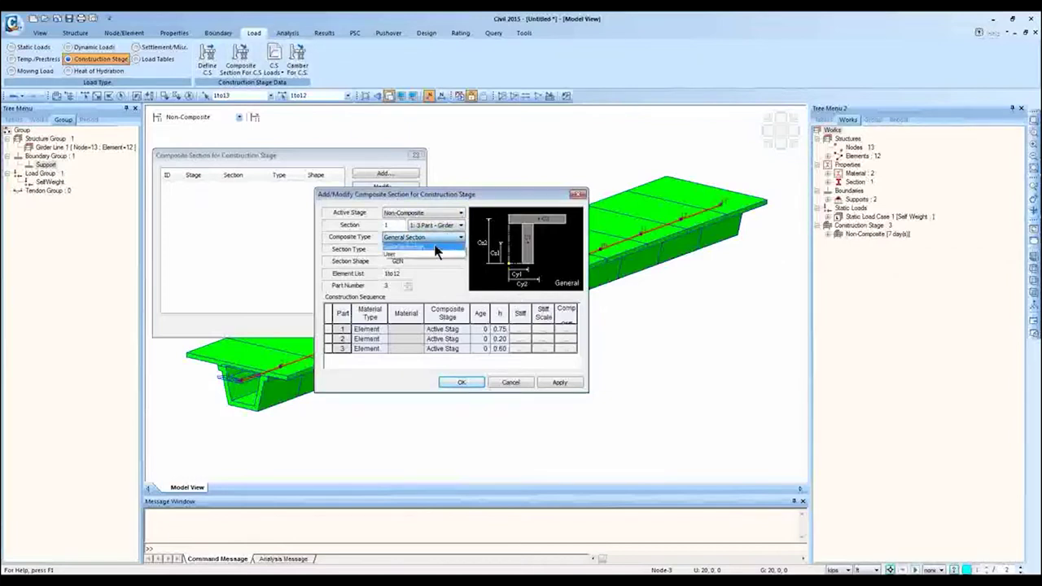
click(428, 254)
click(434, 238)
click(432, 248)
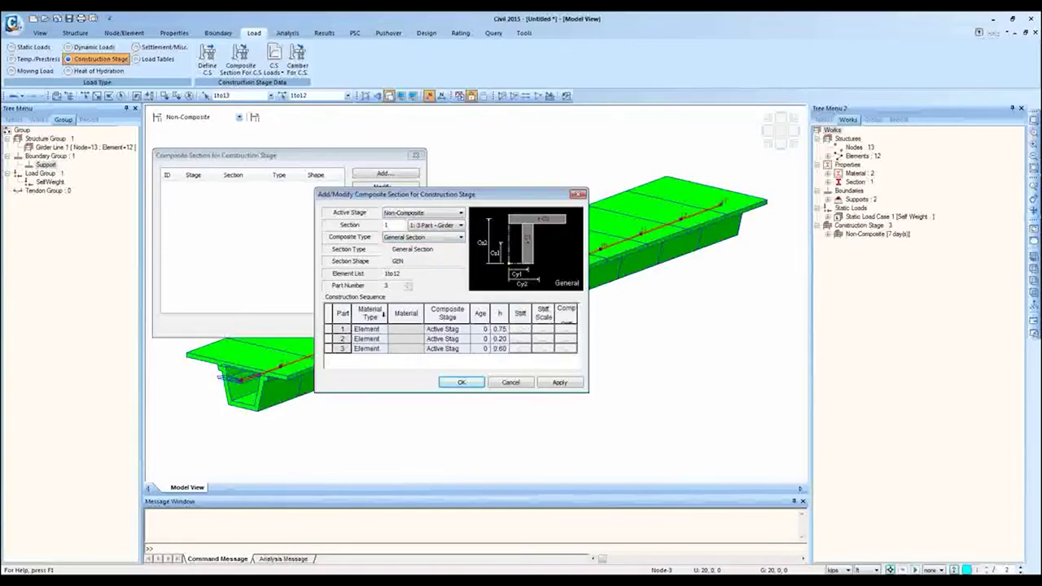
- Set part 1 in the construction sequence to material type Material with Grade C9000
drag(385, 329, 379, 349)
click(407, 329)
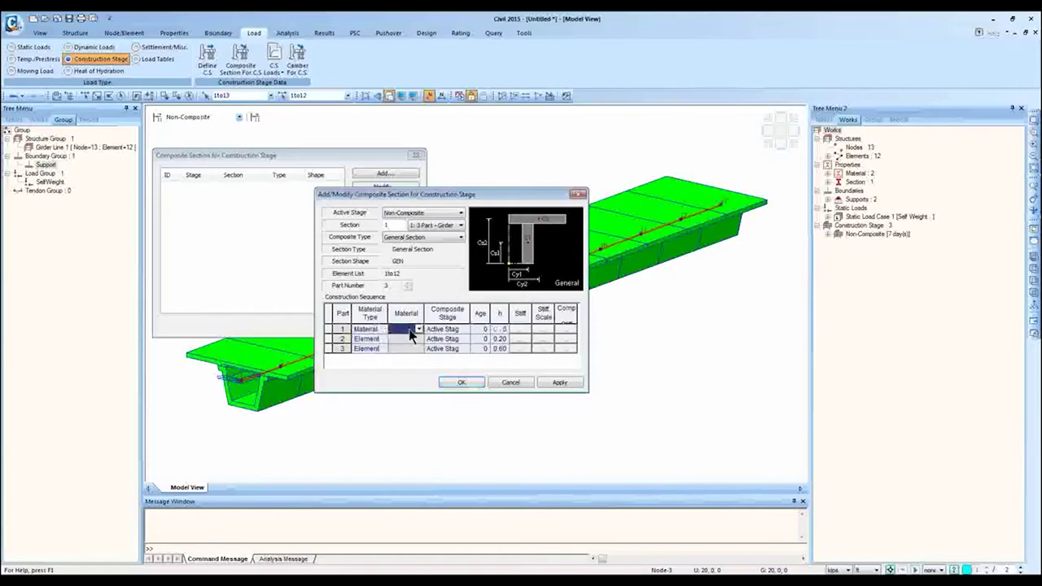
click(419, 328)
click(421, 339)
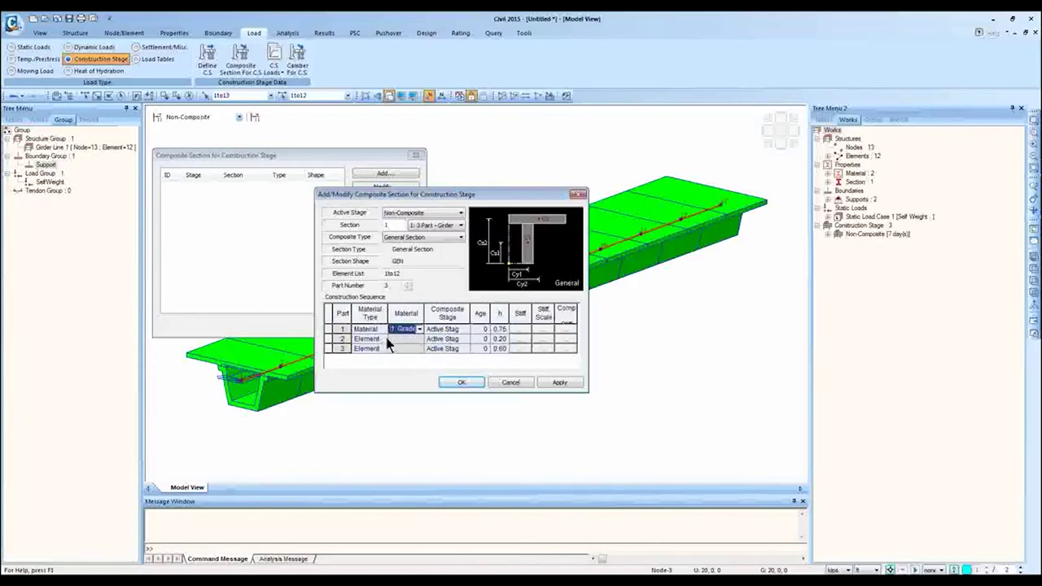
- Set parts 2 and 3 in the construction sequence to material type Material with Grade C4500
click(387, 339)
click(376, 356)
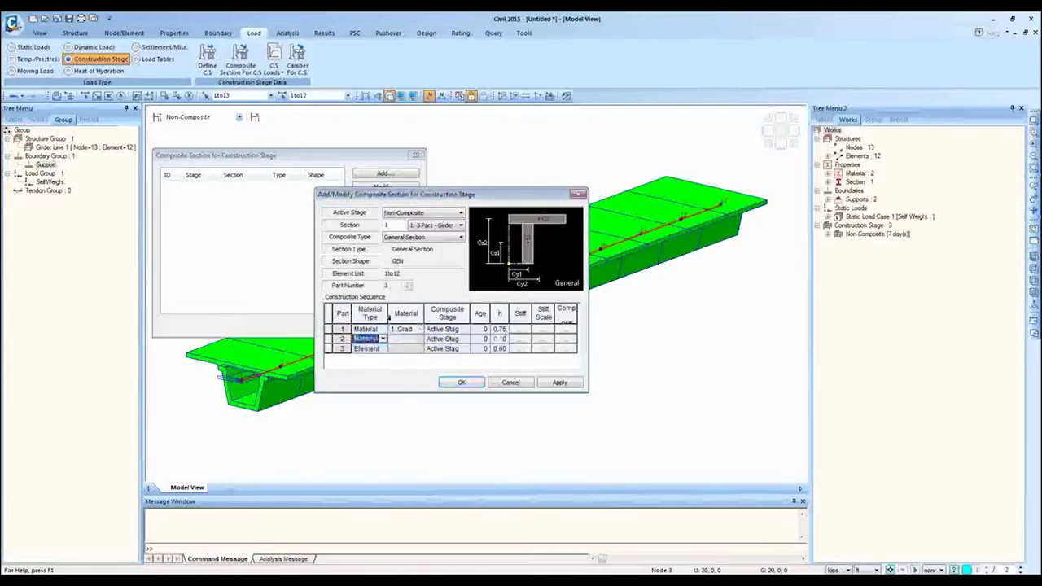
click(407, 340)
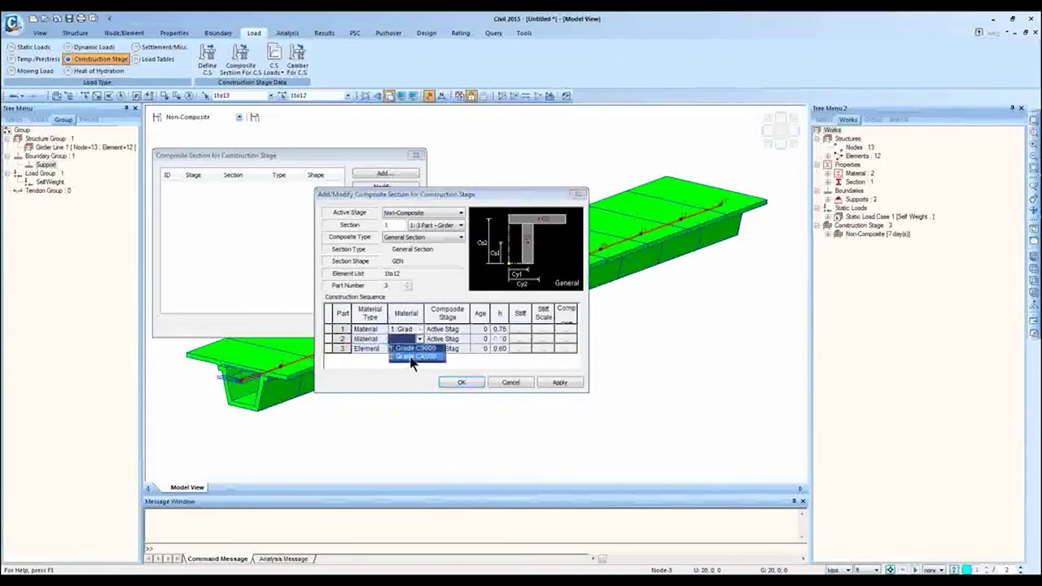
click(386, 349)
click(383, 357)
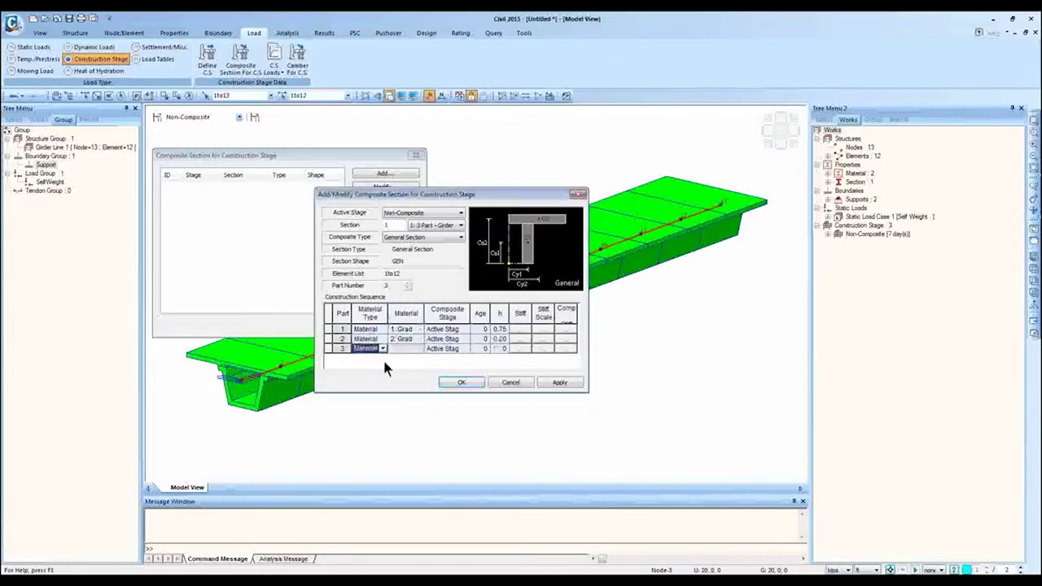
click(410, 348)
click(412, 359)
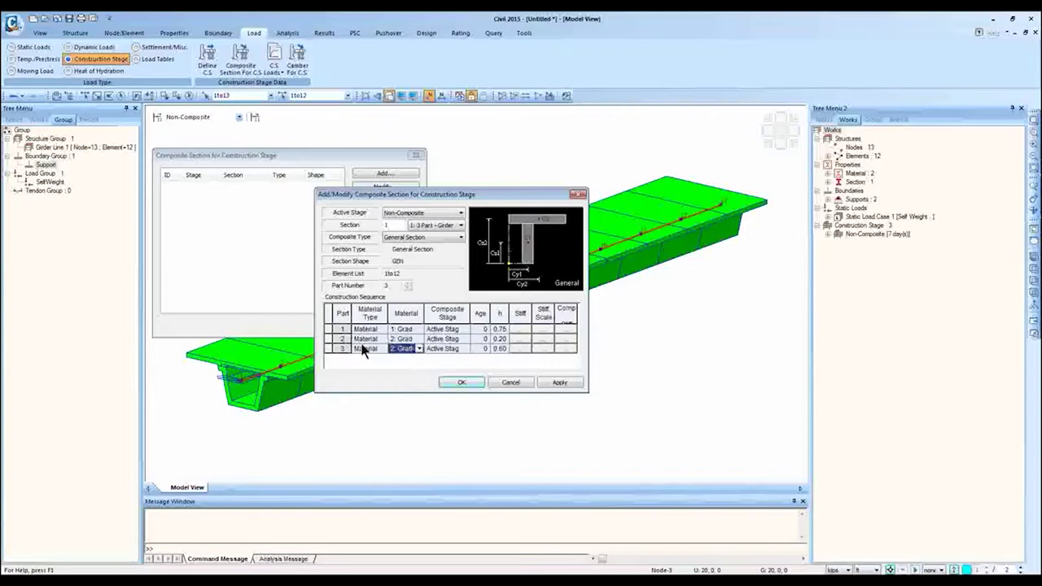
- Widen the Material Type and Material columns of the construction sequence table to show the full material names
drag(389, 313, 394, 314)
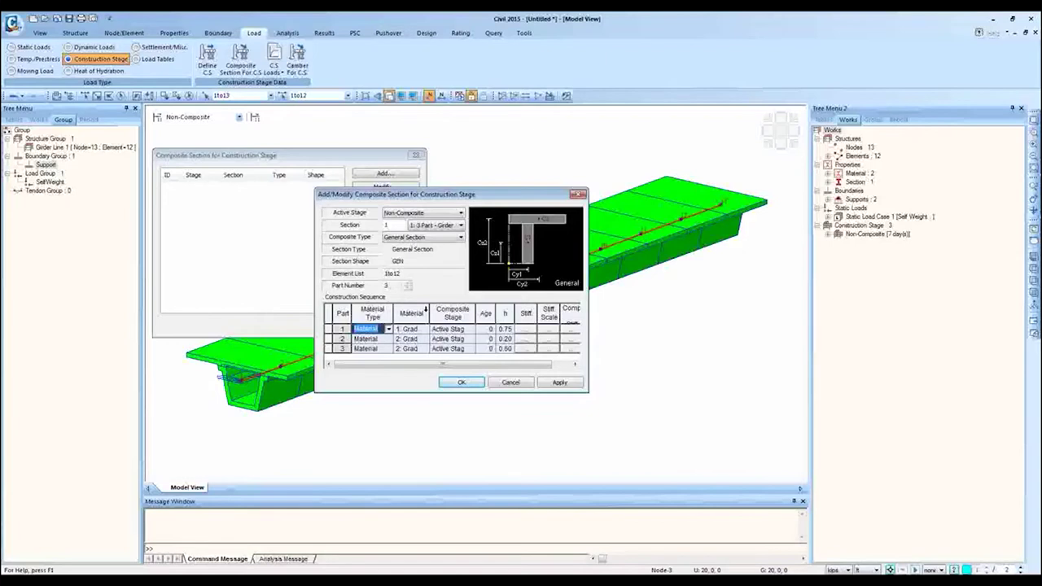
click(355, 339)
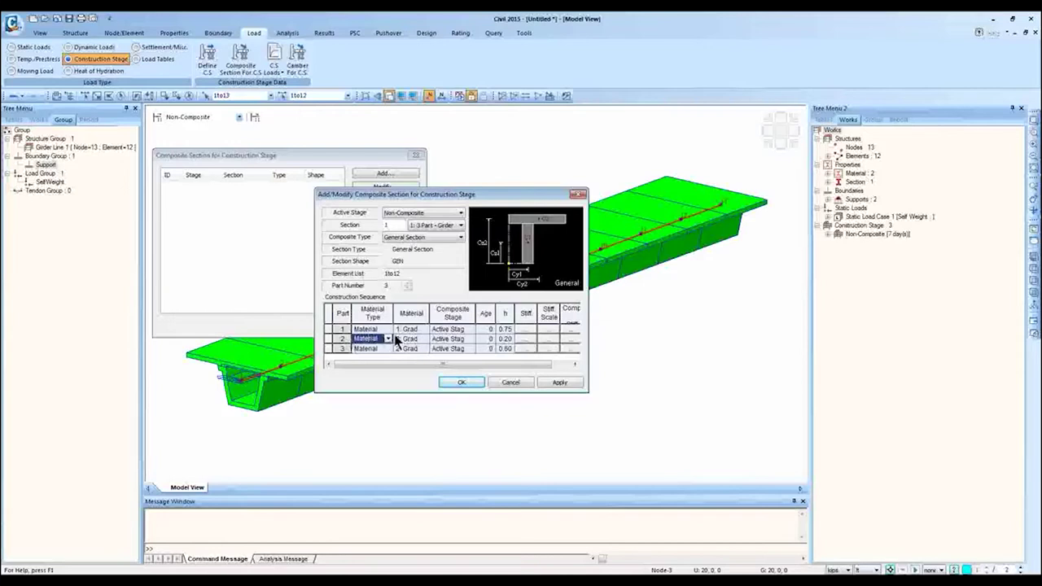
double_click(424, 314)
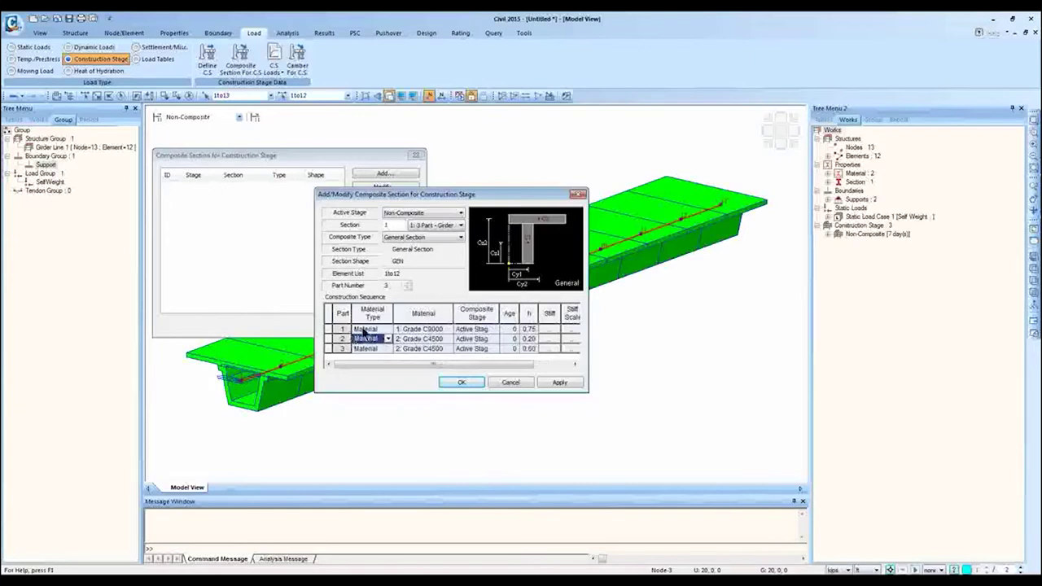
click(432, 328)
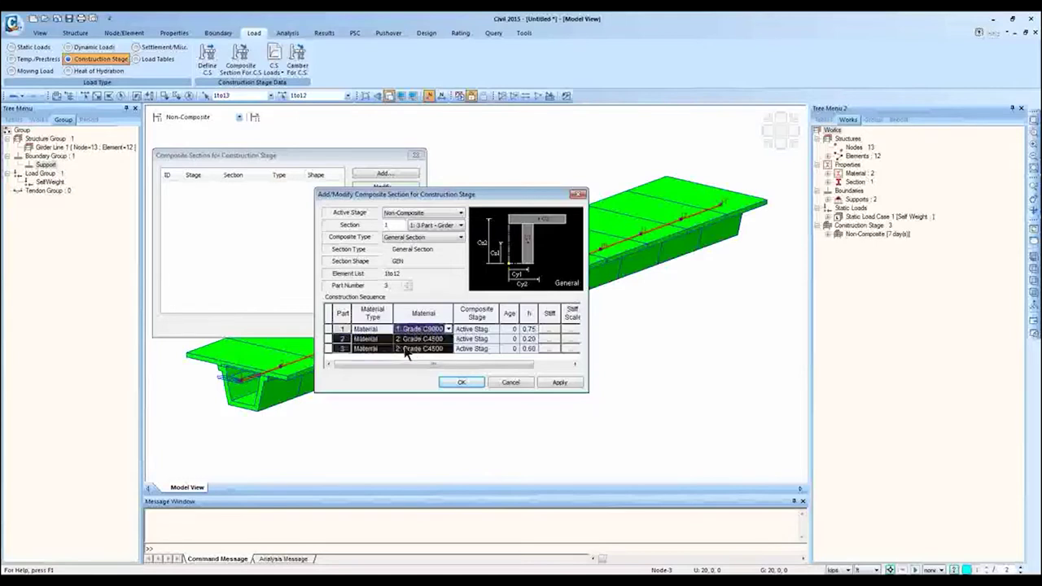
click(419, 339)
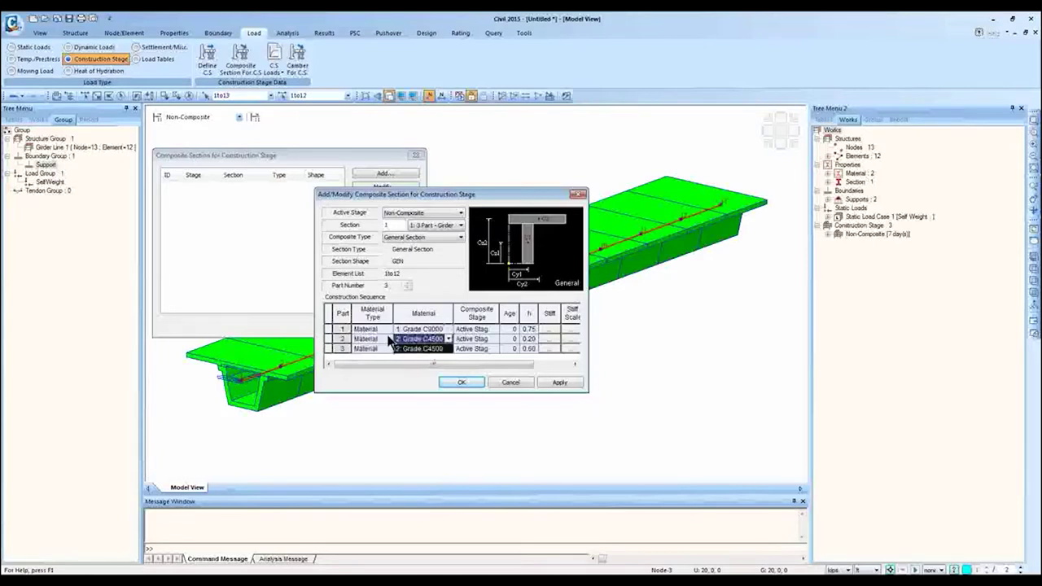
- Set the material type of part 1 in the construction sequence to Element
click(362, 329)
drag(362, 329, 359, 345)
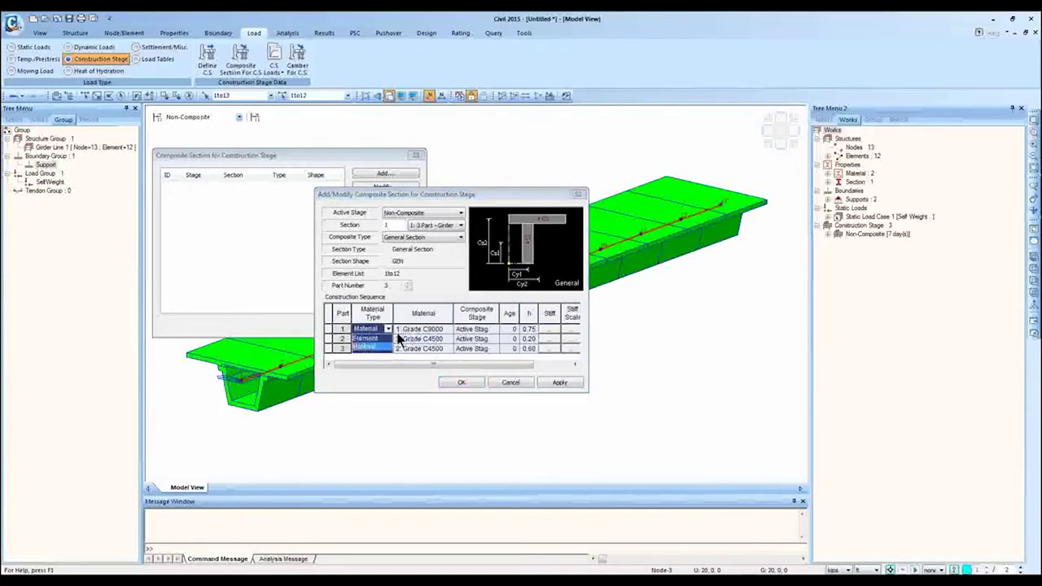
click(368, 338)
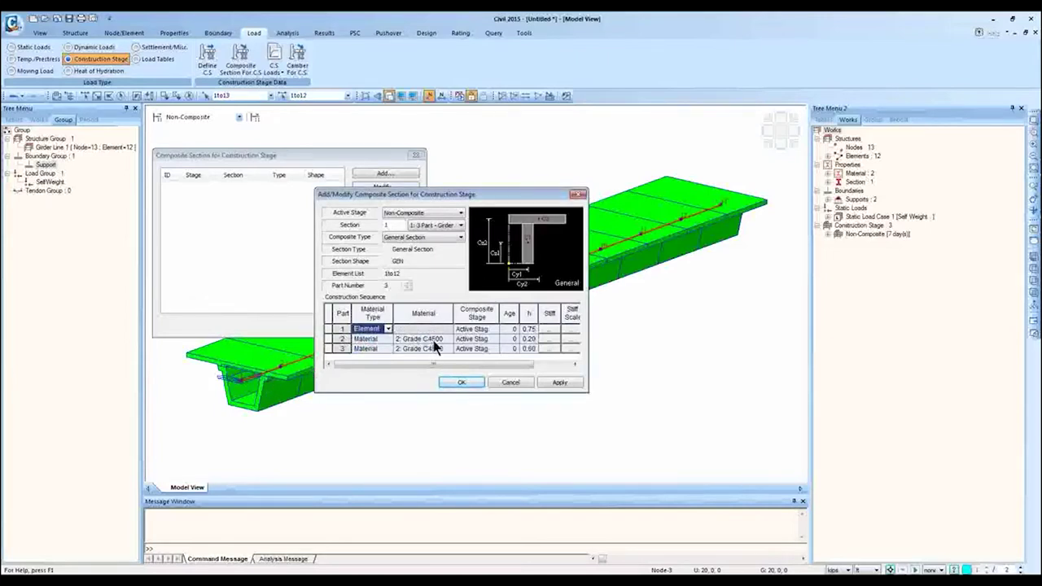
click(388, 329)
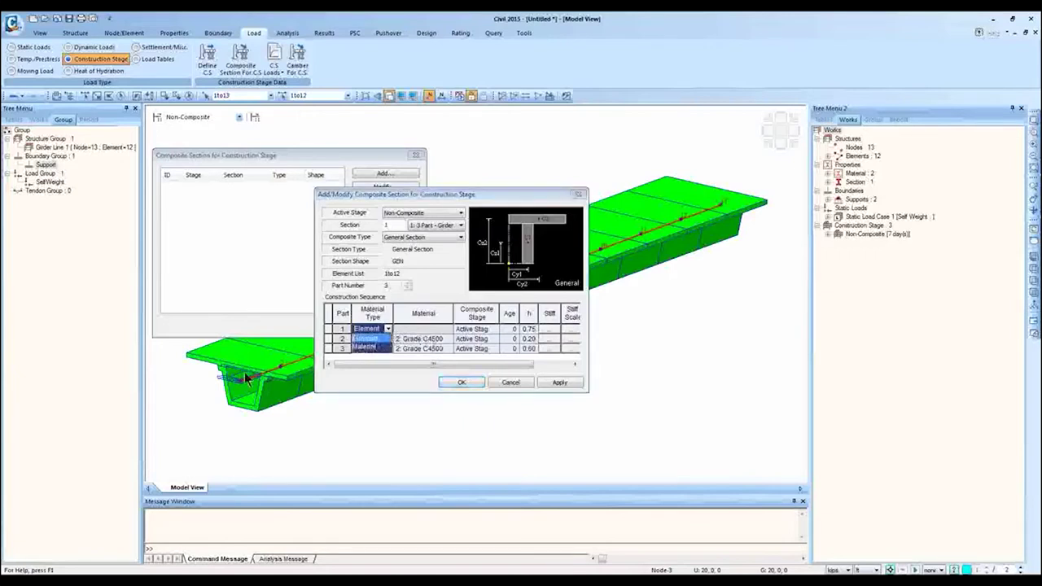
click(259, 385)
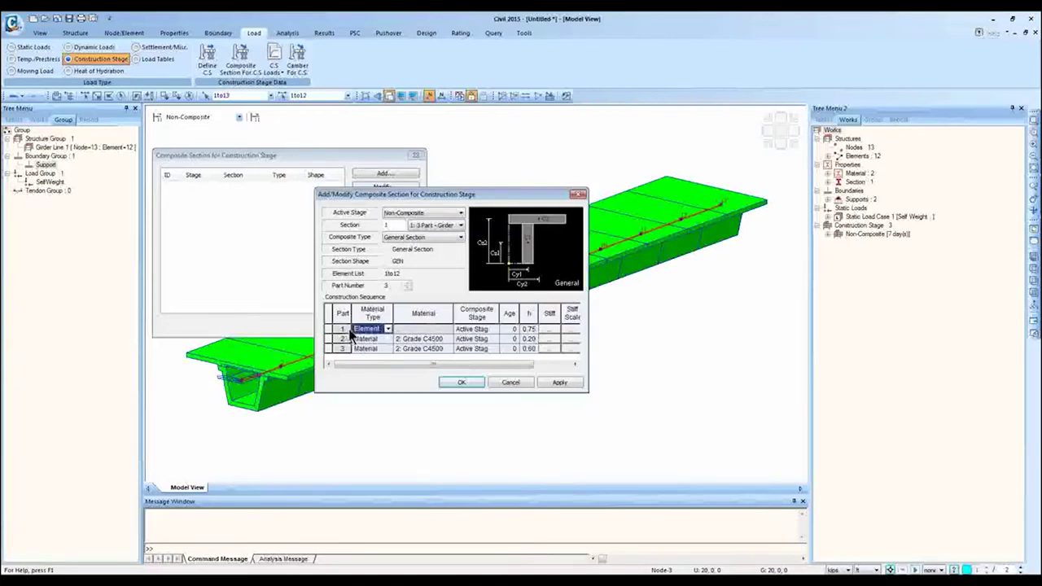
click(389, 329)
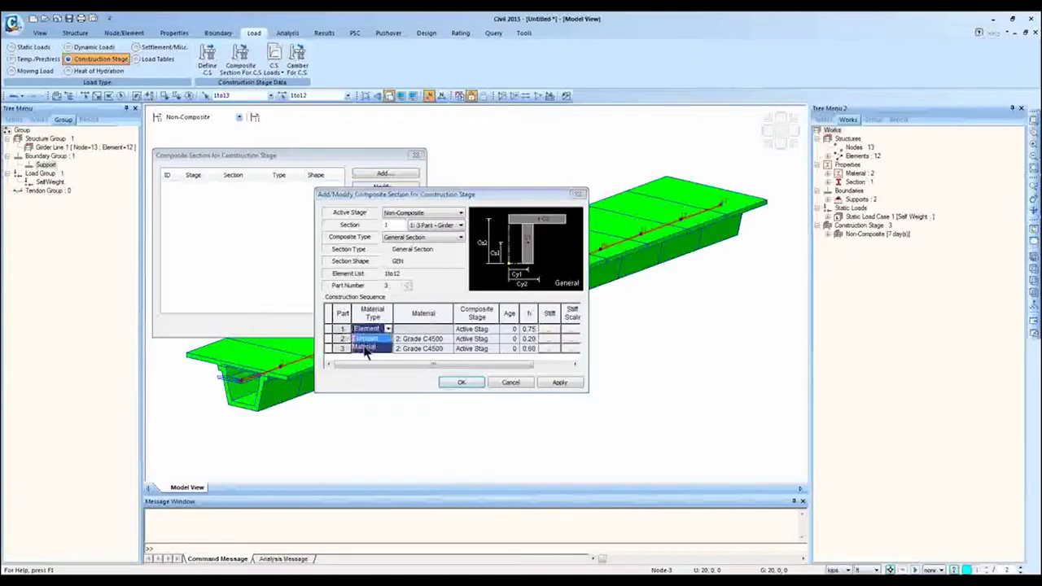
click(389, 333)
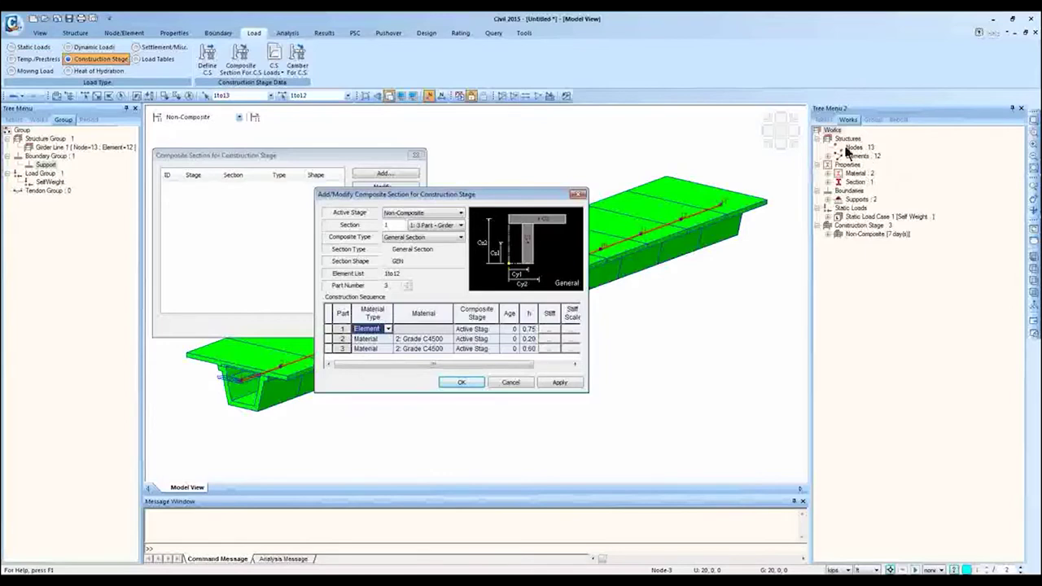
- Check the composite stage options of part 2 and keep part 1 assigned to Active Stage in the construction sequence
click(476, 314)
click(492, 338)
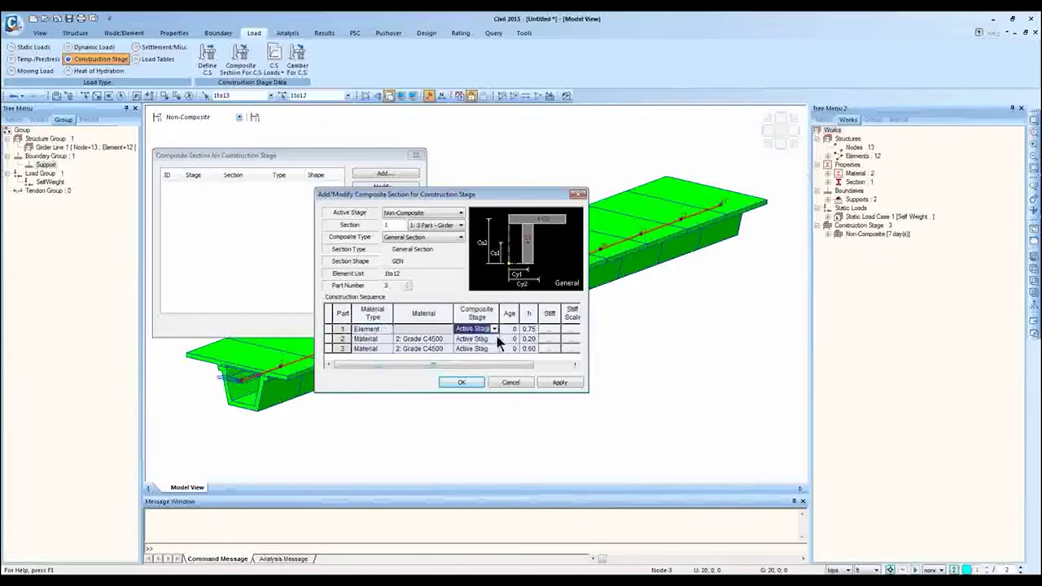
click(494, 338)
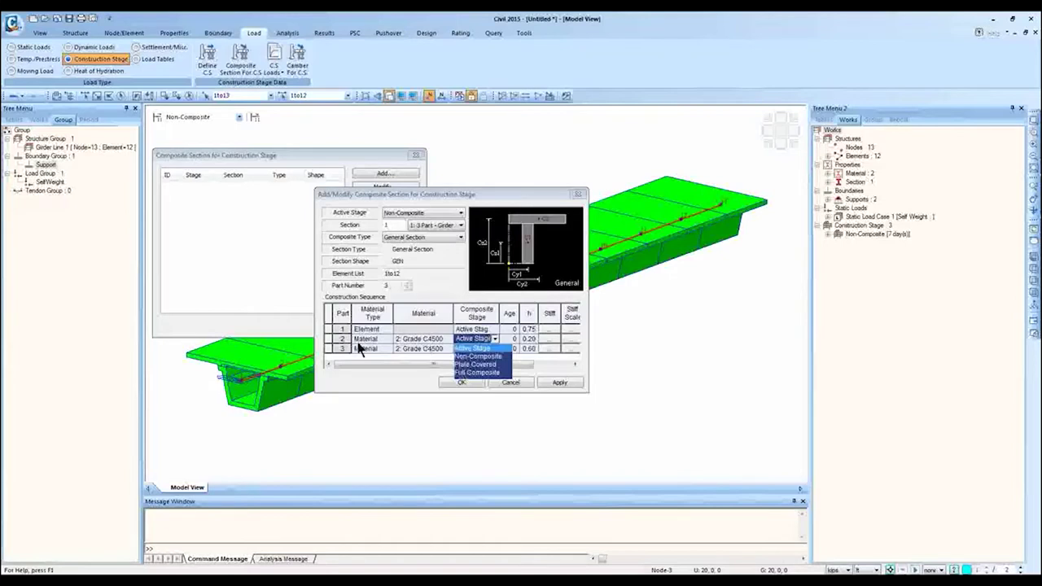
click(469, 329)
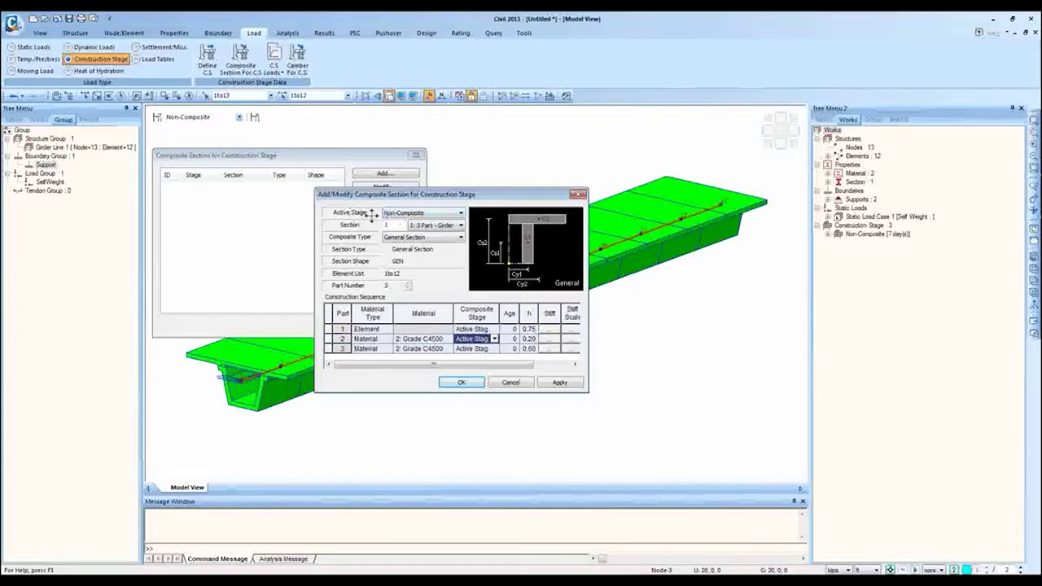
click(492, 330)
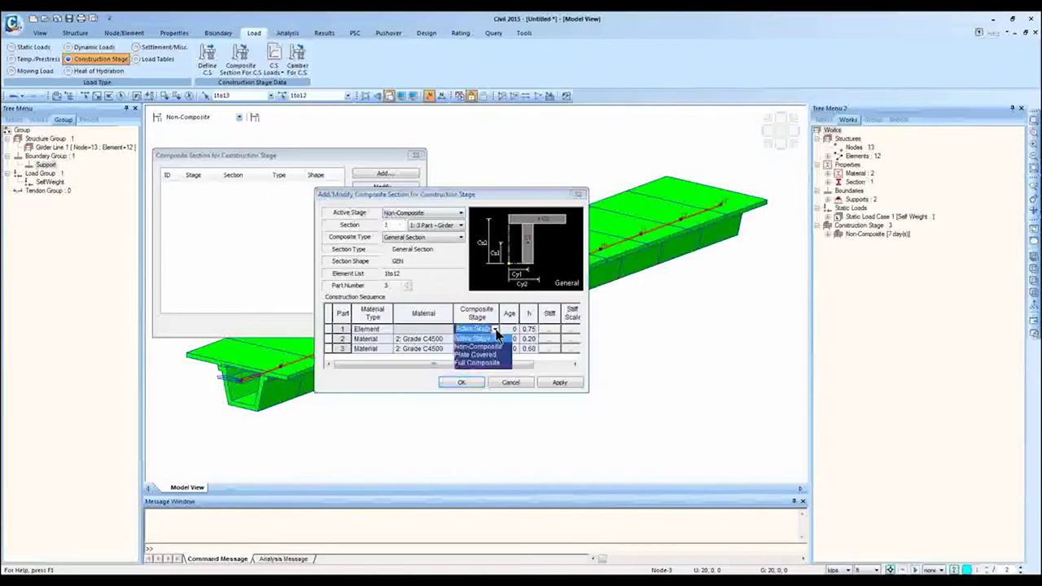
click(491, 337)
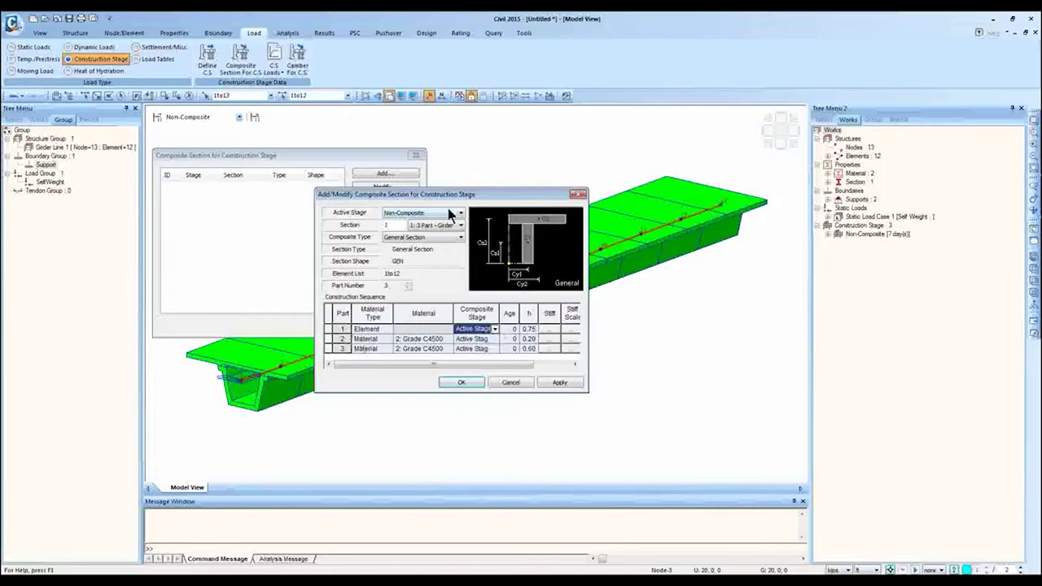
- Set the composite stage of part 2 to Plate Covered and of part 3 to Full Composite, widening the Composite Stage column
click(473, 338)
click(494, 338)
click(491, 364)
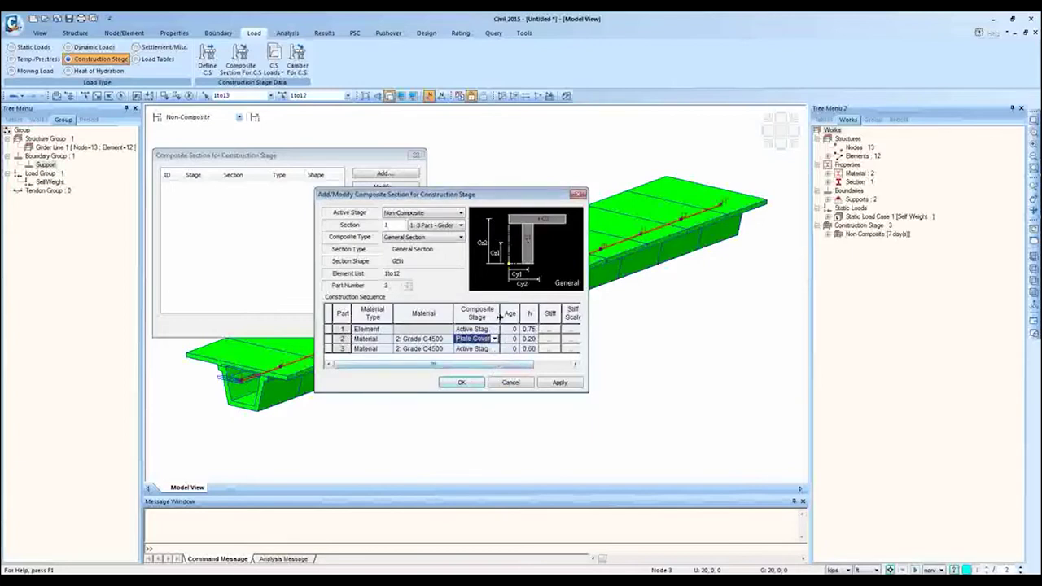
drag(500, 316, 504, 316)
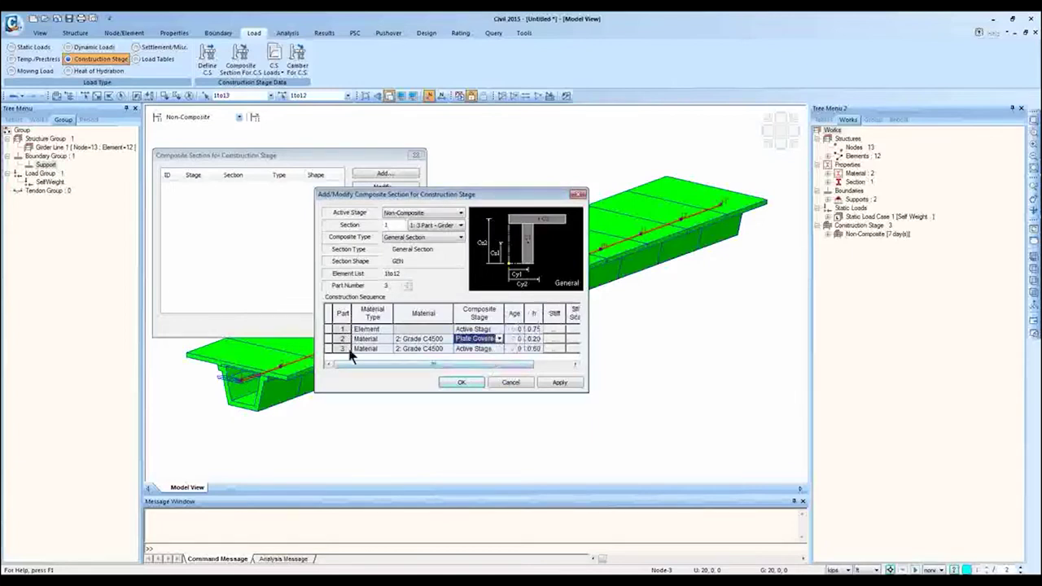
click(479, 348)
click(499, 348)
click(492, 382)
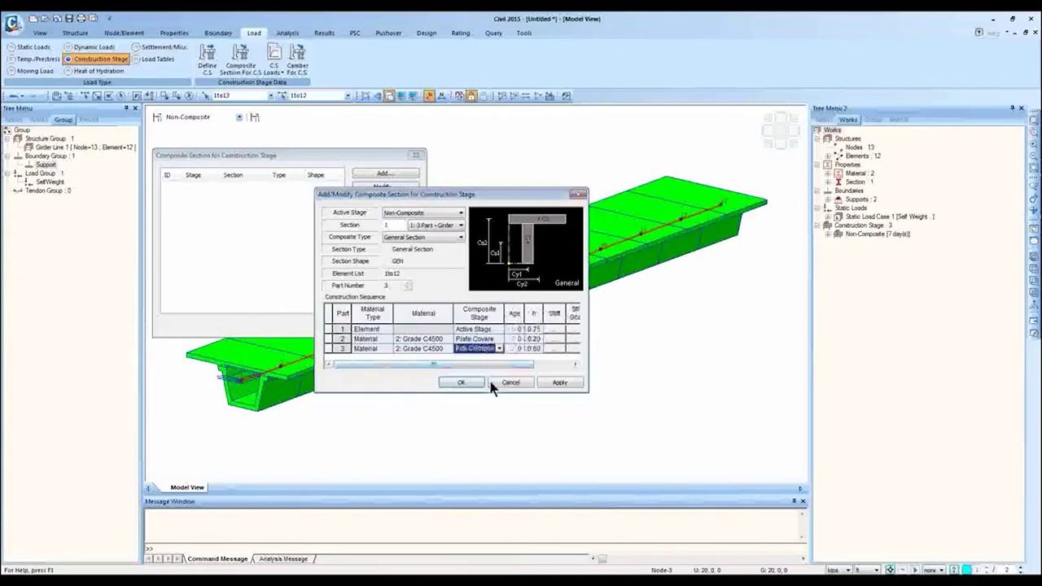
click(513, 349)
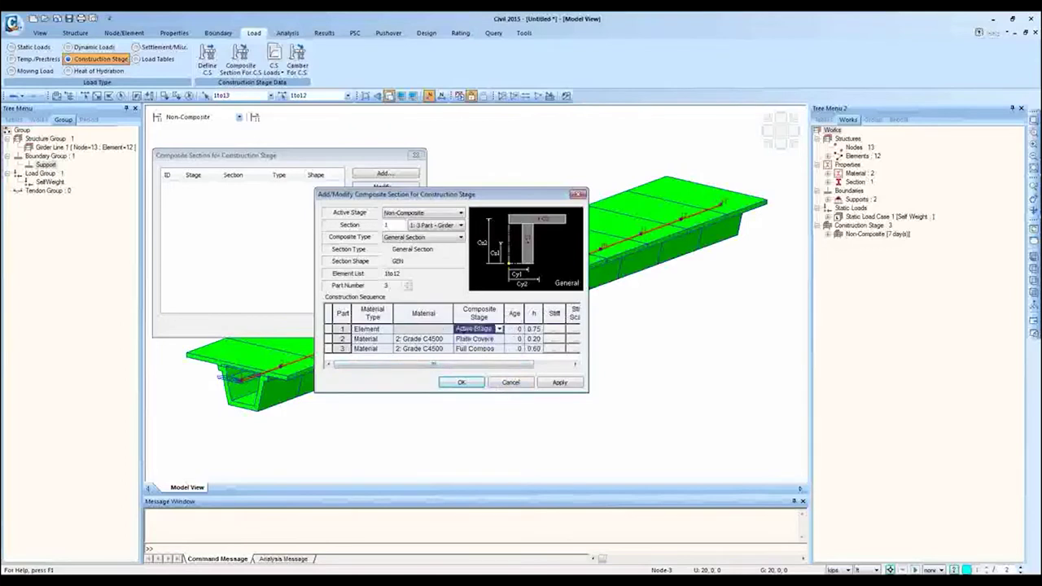
- Examine the composite stage, age and h entries of the three parts in the construction sequence
click(478, 313)
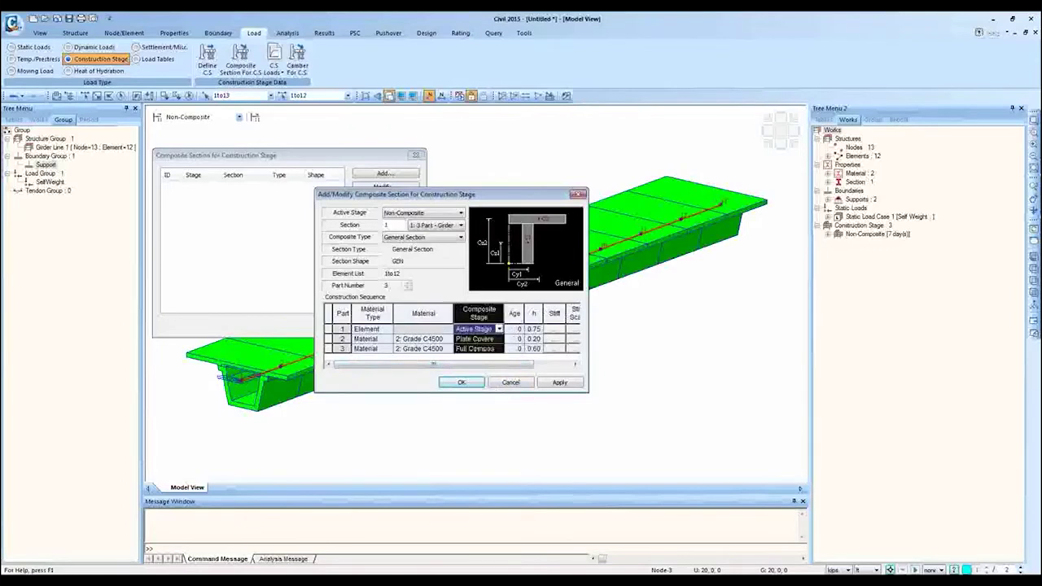
click(514, 331)
click(516, 338)
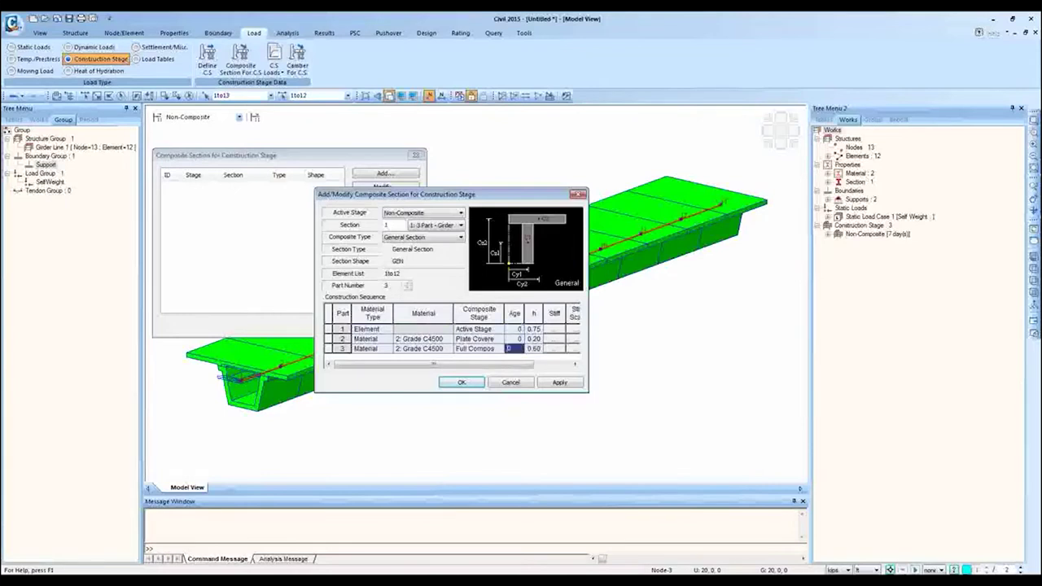
click(514, 339)
click(514, 329)
click(517, 339)
drag(533, 329, 535, 348)
click(533, 339)
click(534, 339)
click(533, 329)
- Try to save the composite section definition while the Non-Composite stage is displayed
click(460, 383)
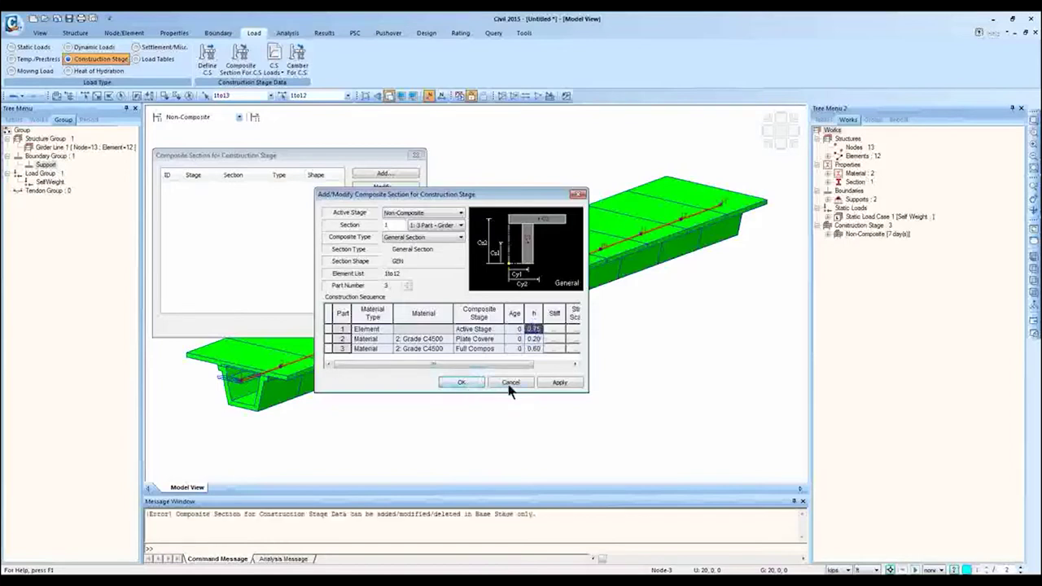
click(232, 116)
click(461, 383)
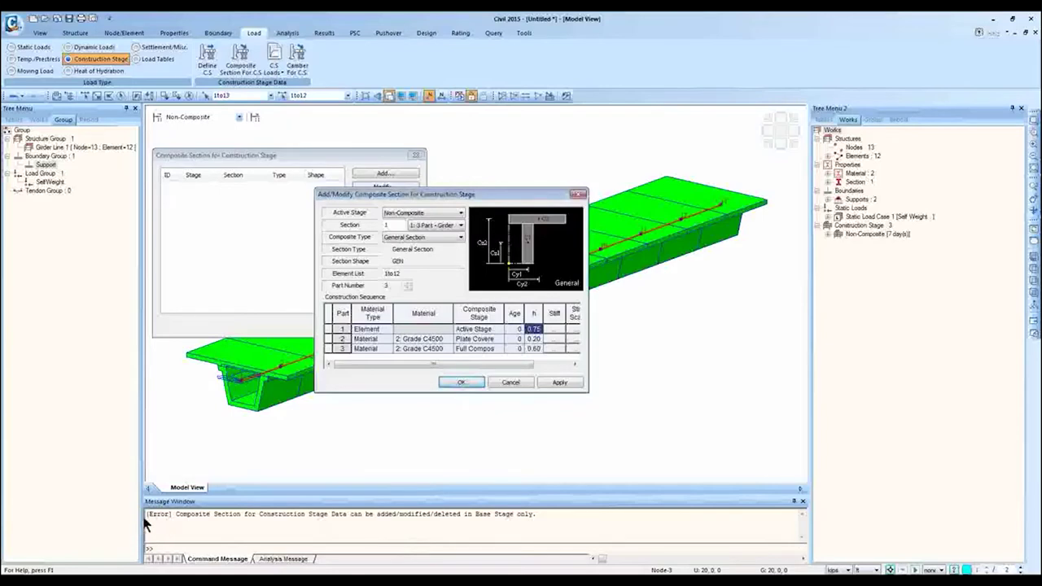
- Find and launch the Windows Magnifier
key(super)
text(magnifier)
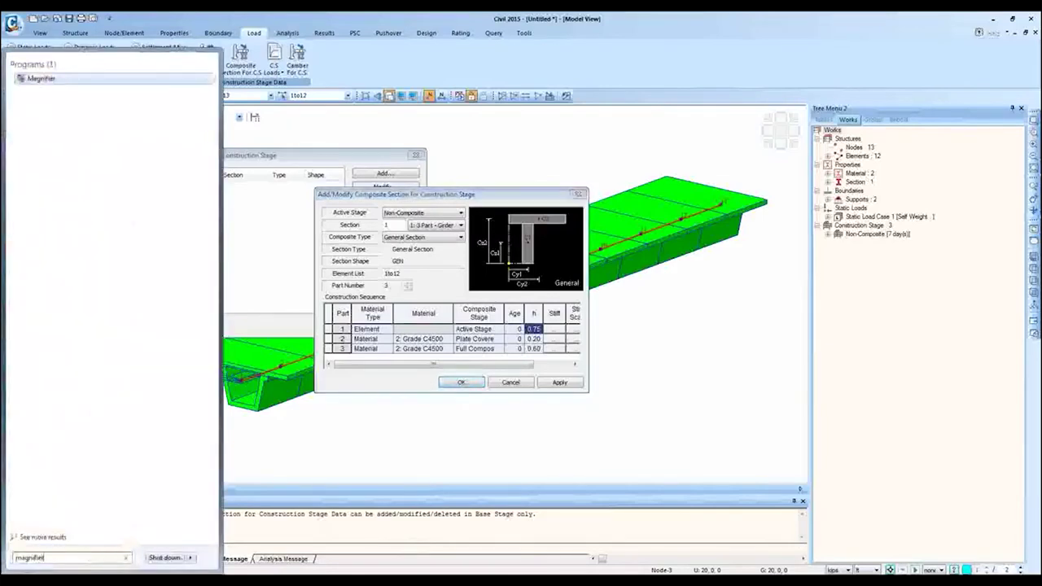
key(Return)
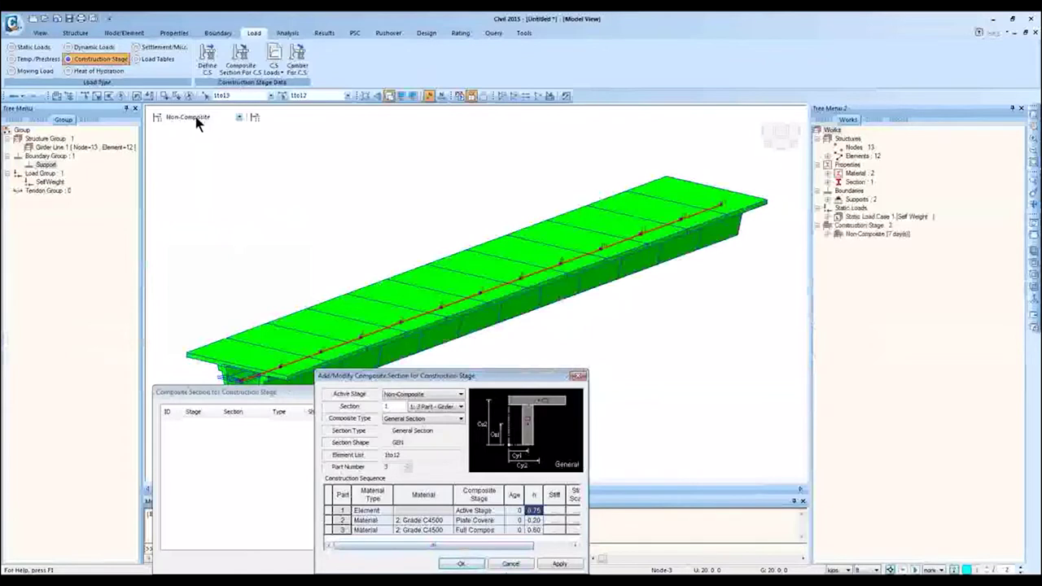
- Discard the composite section definition, close its list, and enlarge the error text in the Message Window to read it
click(514, 565)
click(396, 562)
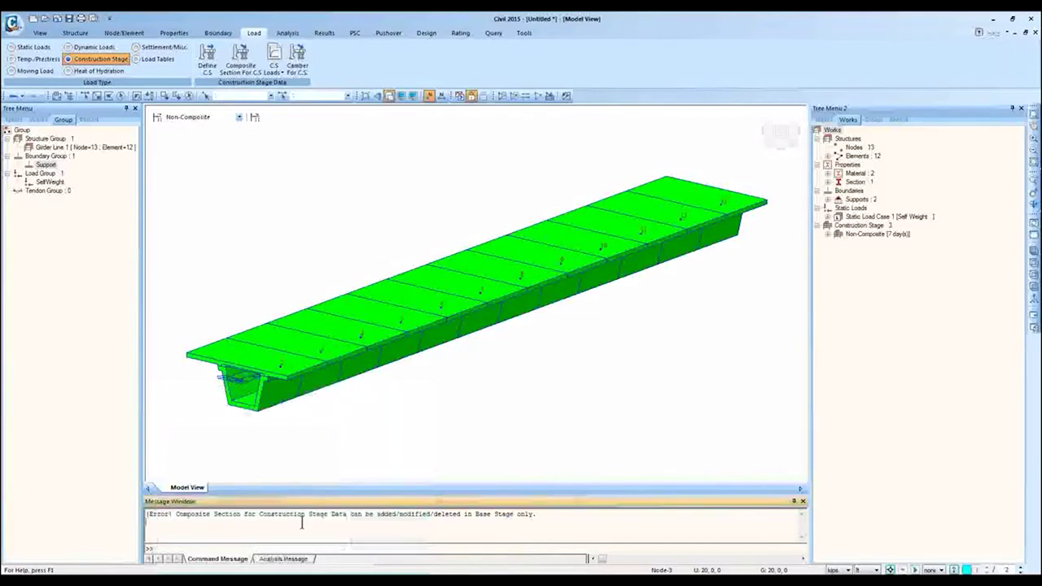
ctrl+scroll(325, 521, up, 2)
drag(205, 516, 799, 517)
click(796, 525)
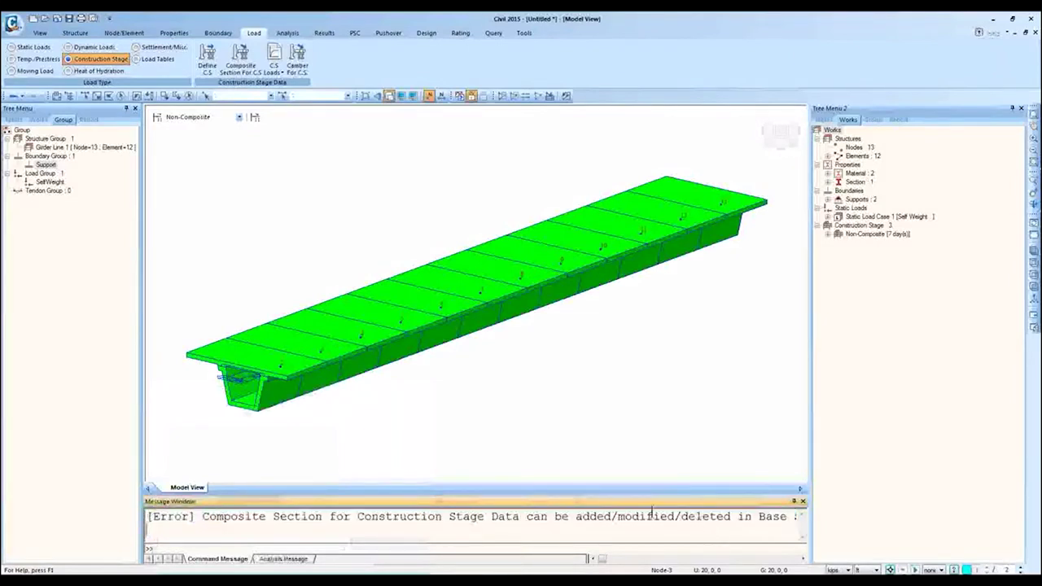
ctrl+scroll(651, 512, down, 2)
drag(758, 516, 661, 516)
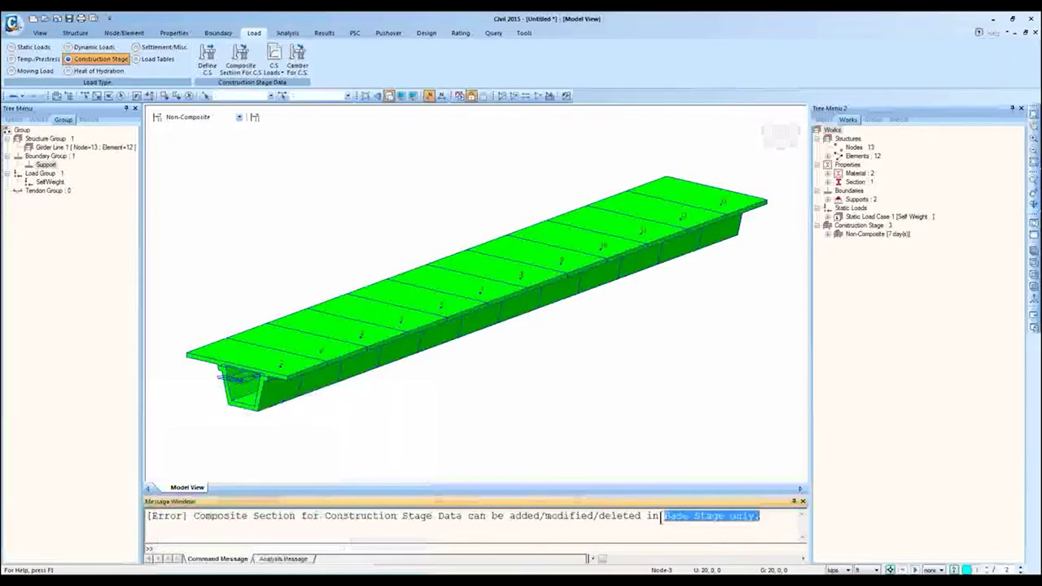
click(667, 521)
- Switch the displayed construction stage of the model to Base, leaving the stage definitions as they are
click(194, 117)
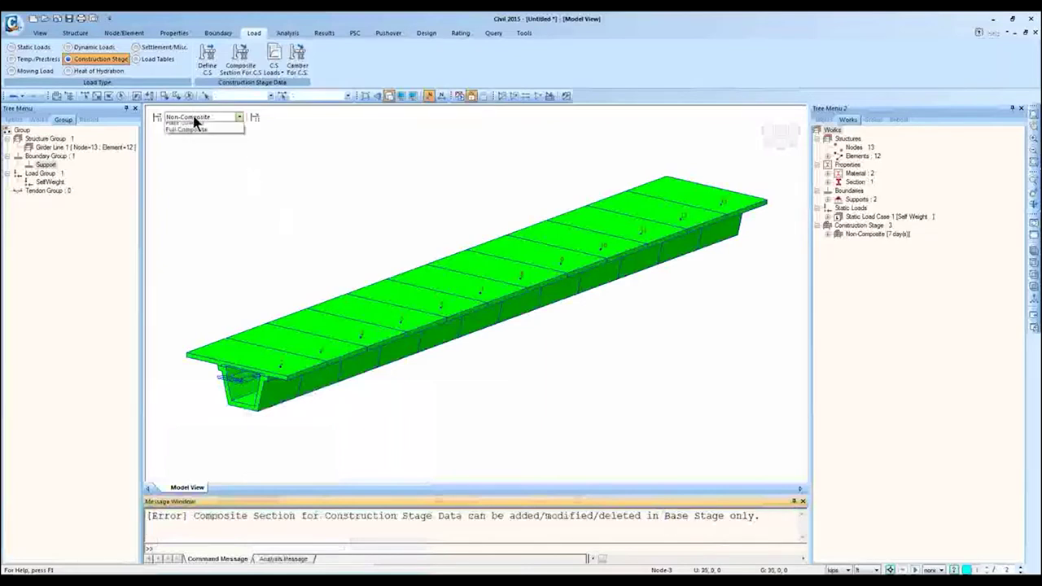
click(175, 126)
click(156, 117)
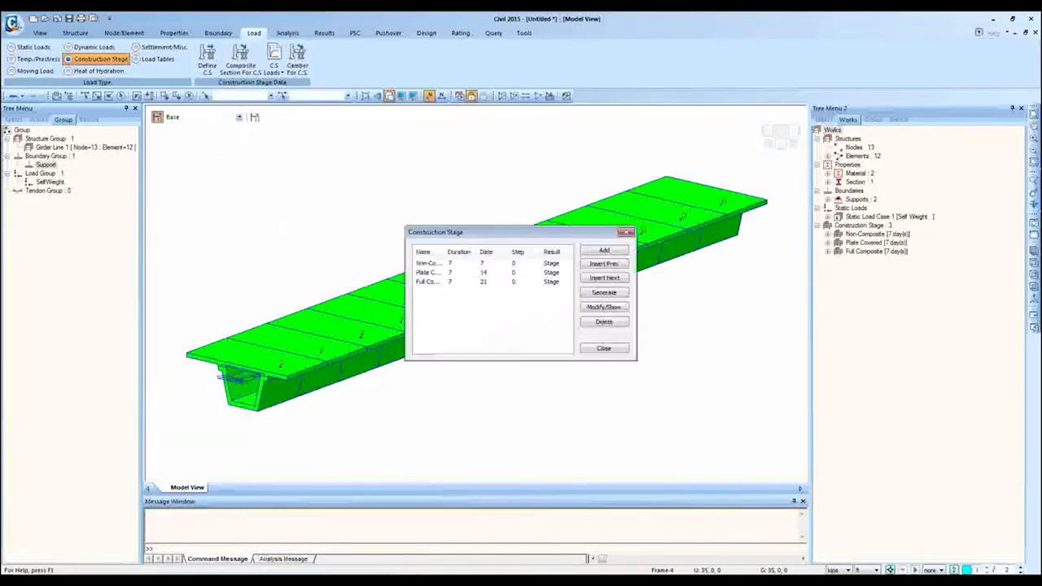
click(625, 232)
- Add a composite section for the Non-Composite active stage, with parts 2 and 3 set to material type Material and Grade C4500
click(240, 59)
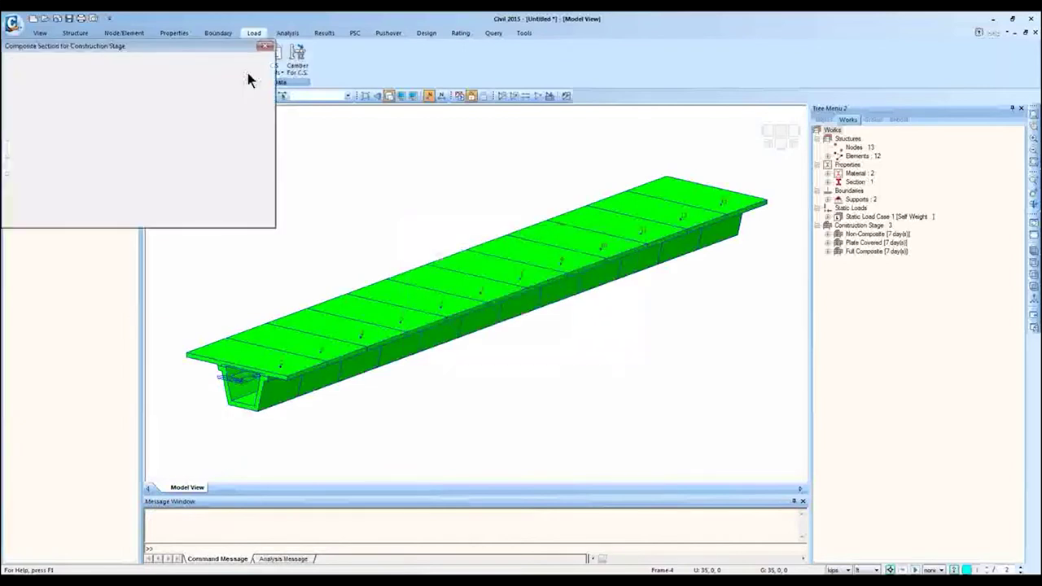
click(398, 167)
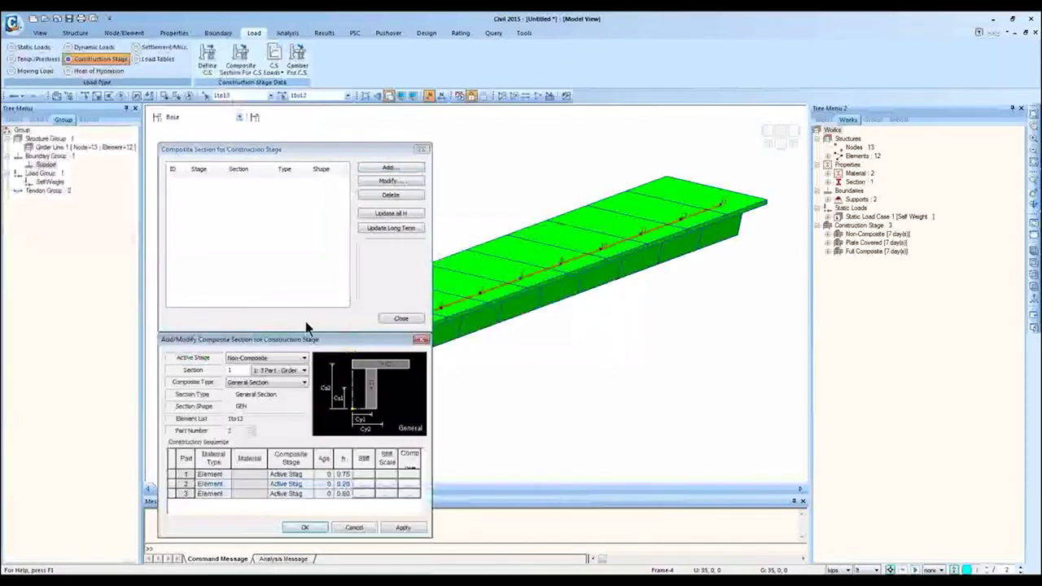
click(228, 483)
click(226, 492)
click(233, 492)
click(271, 484)
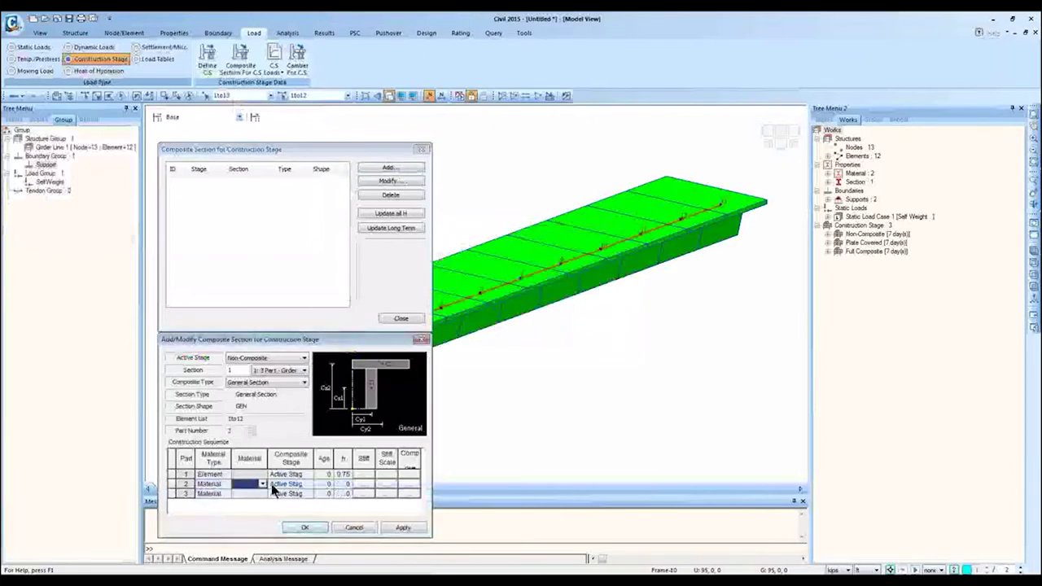
click(263, 494)
click(260, 505)
- Set the composite stage of part 2 to Plate Covered and part 3 to Full Composite, and save the composite section
click(287, 484)
click(308, 484)
click(301, 510)
click(286, 493)
click(308, 493)
click(288, 525)
click(324, 493)
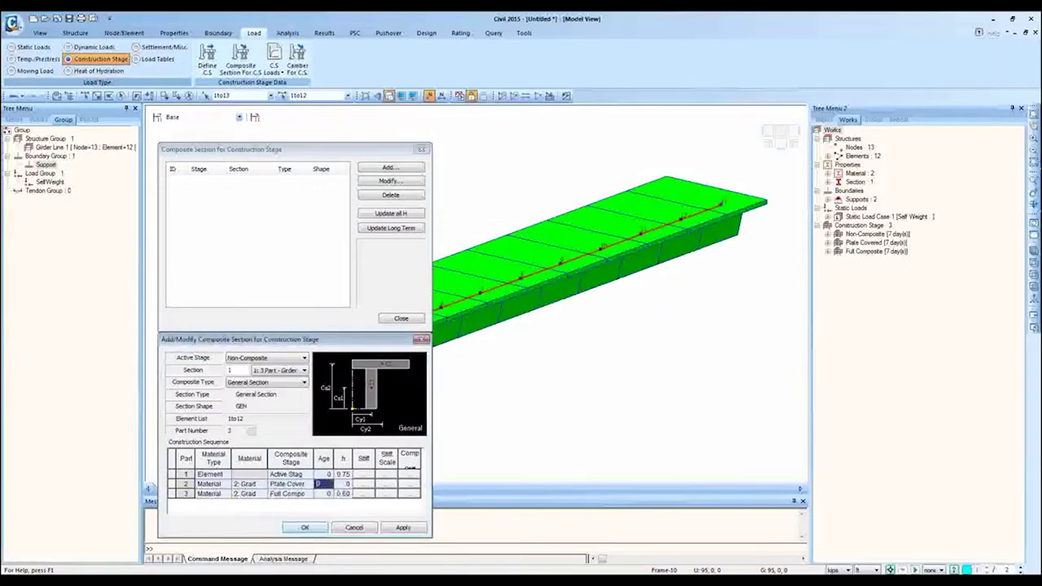
click(308, 526)
click(394, 317)
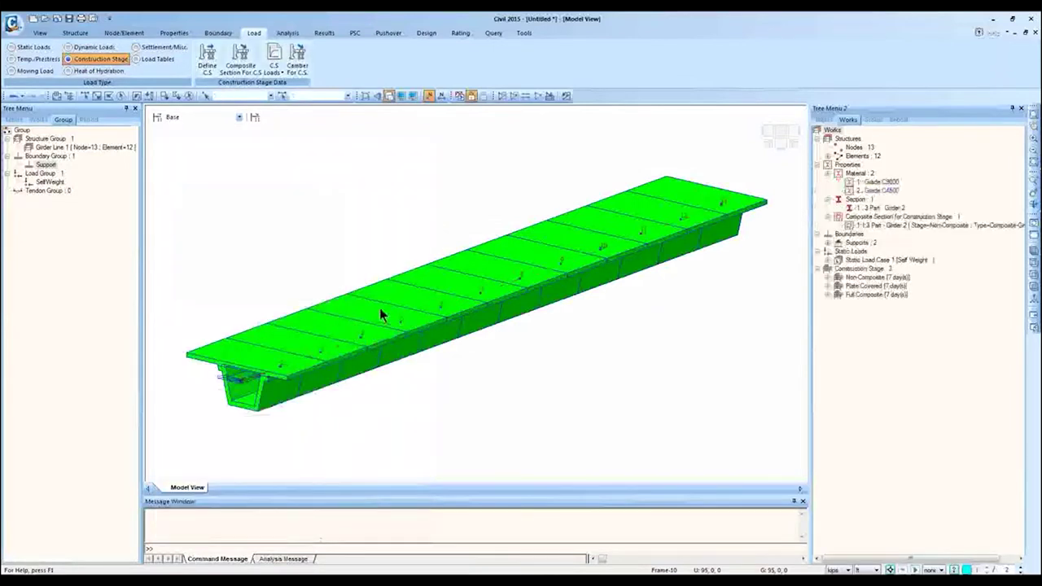
- Step through the Non-Composite, Plate Covered and Full Composite stages twice to check which girder parts are active in each
click(169, 117)
click(187, 135)
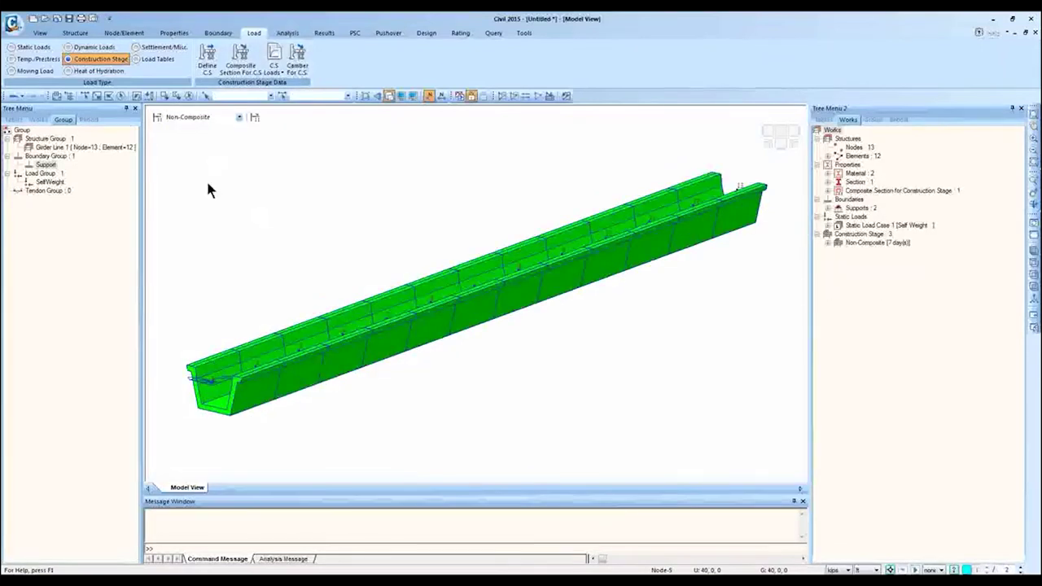
key(Down)
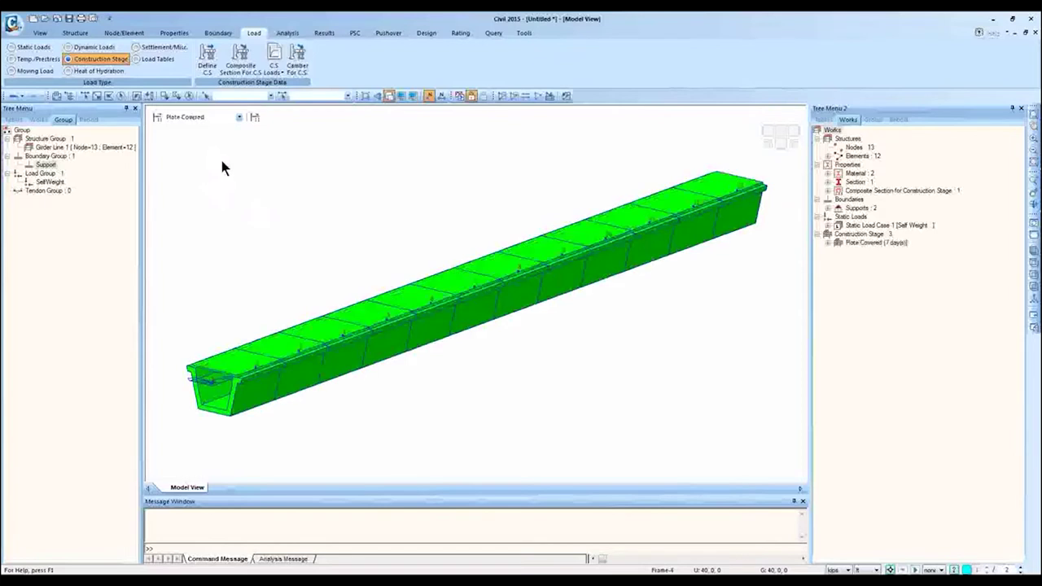
key(Down)
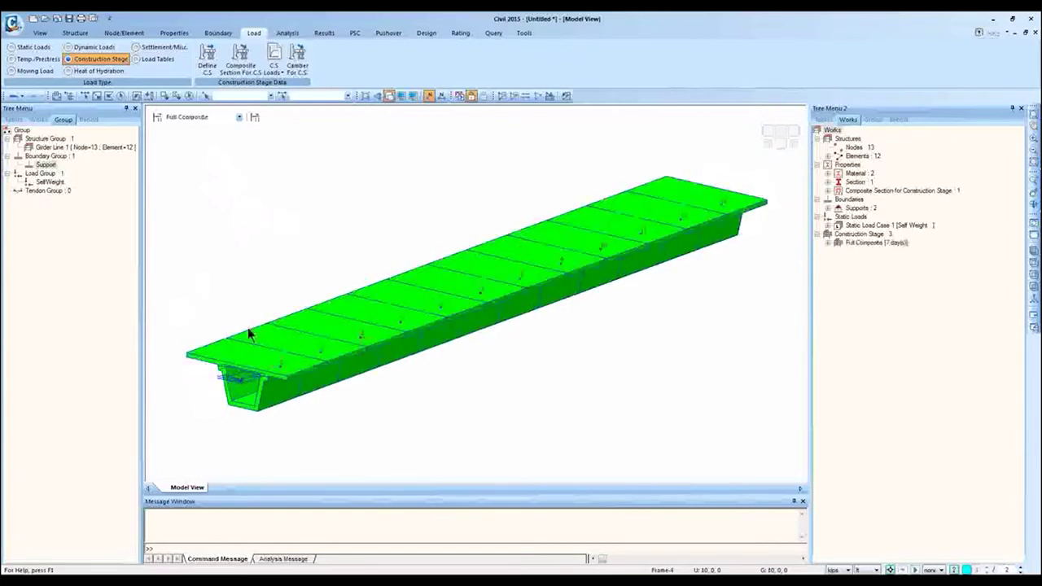
click(226, 116)
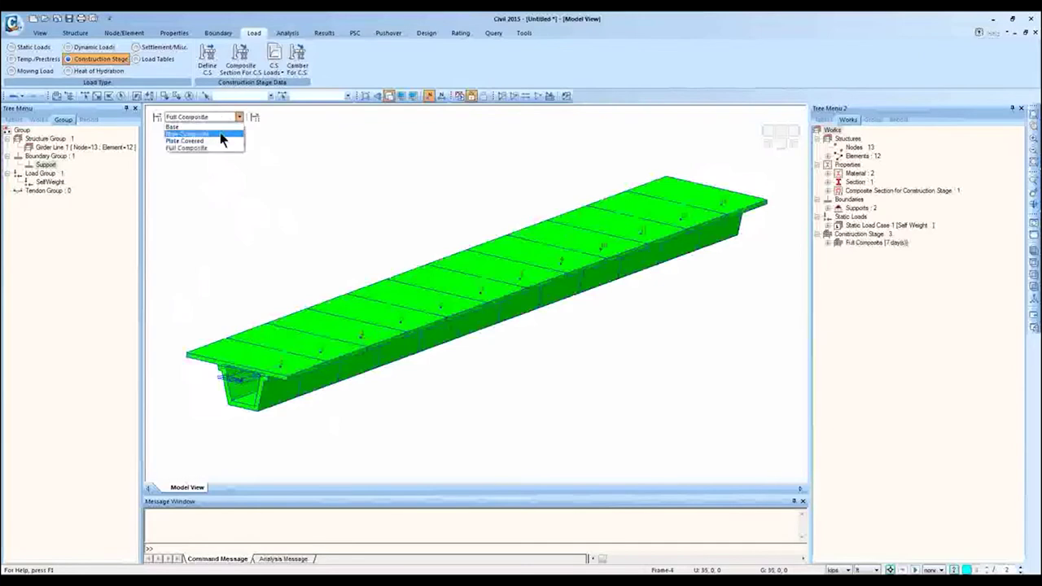
click(181, 130)
key(Down)
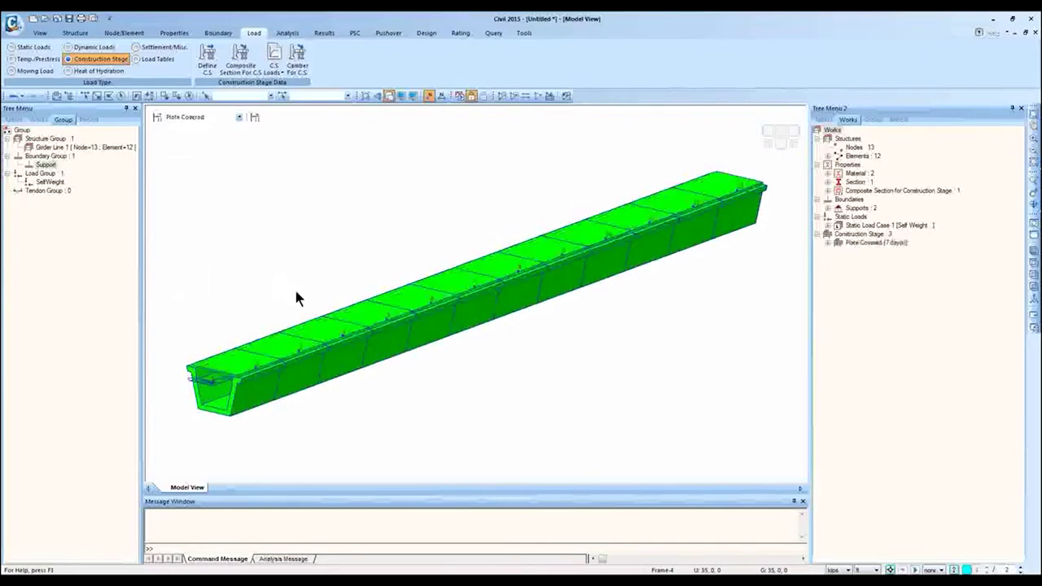
key(Down)
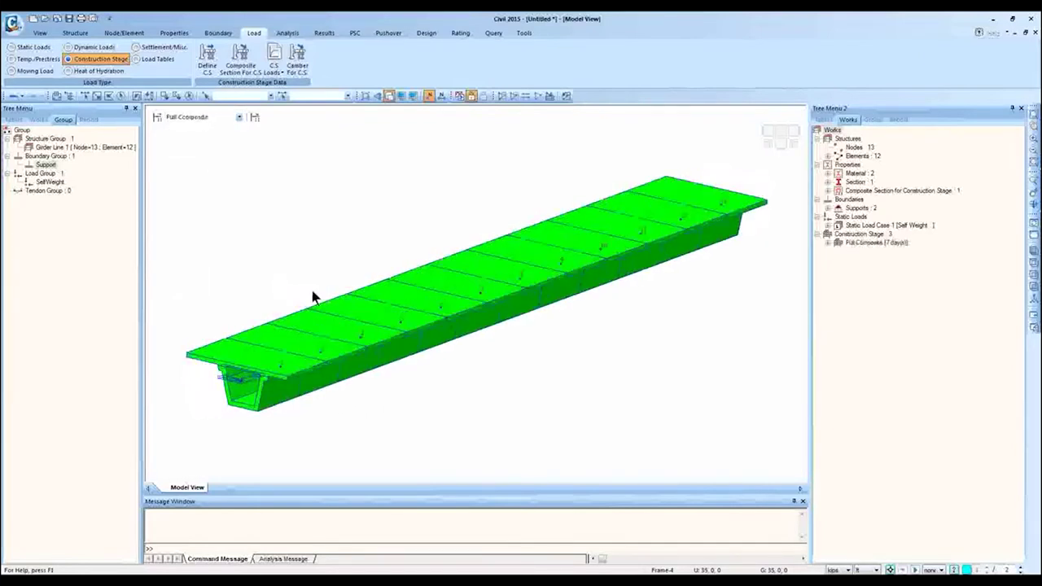
- Run the analysis, saving the model as Untitled in a new desktop folder named Temporary 0813
click(460, 95)
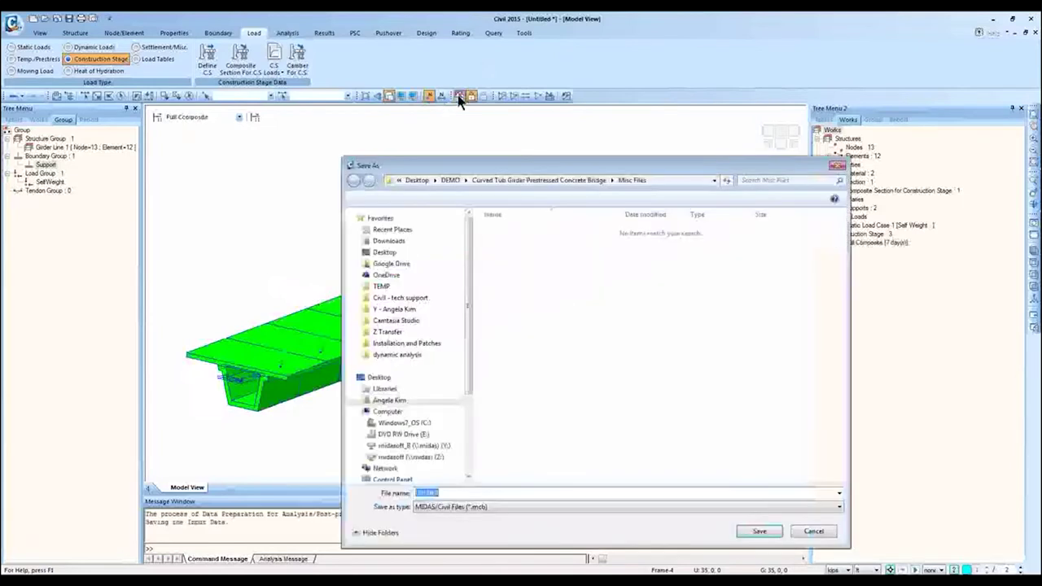
click(436, 253)
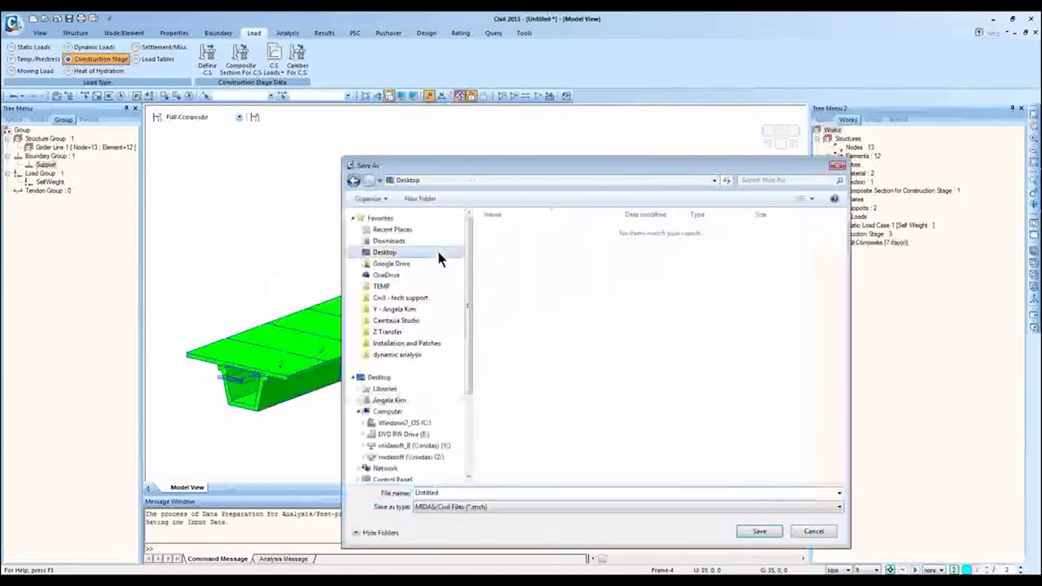
click(420, 199)
text(Temporary 0813)
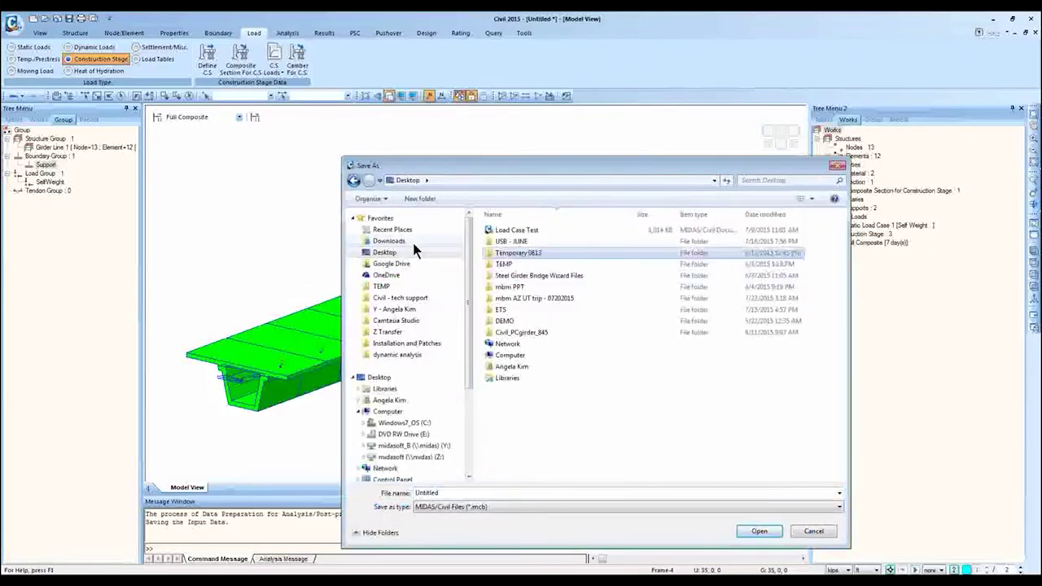
key(Return)
key(Return)
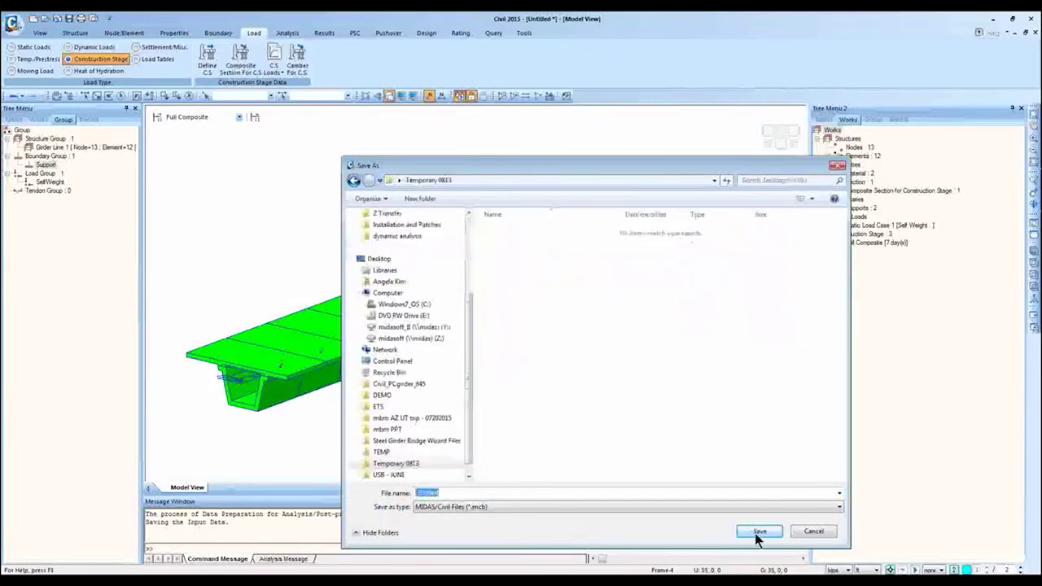
click(759, 530)
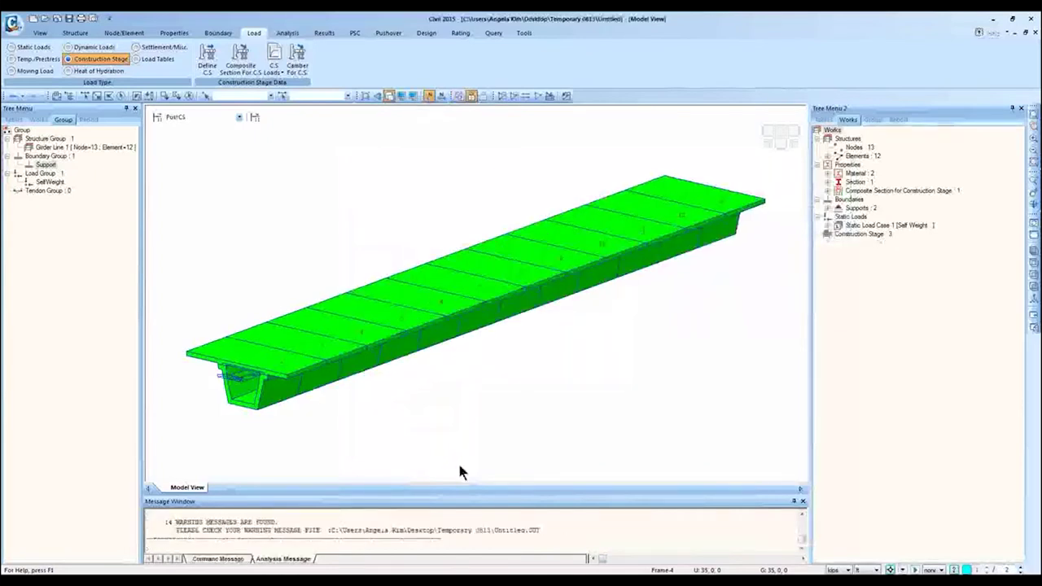
- Enlarge the message area and read back through the analysis messages to review the warnings
click(406, 521)
scroll(406, 525, up, 5)
scroll(419, 519, down, 5)
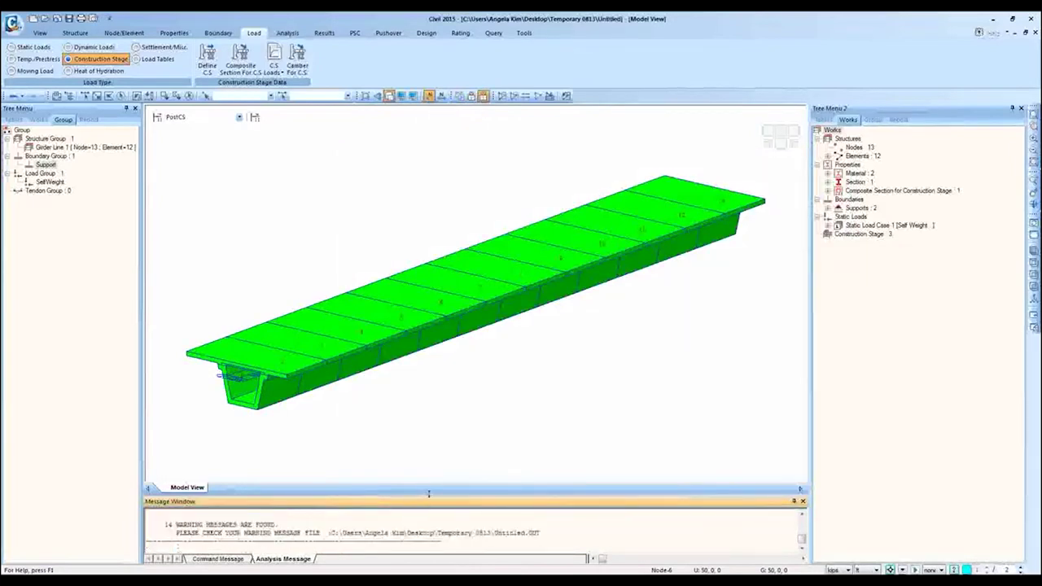
drag(429, 494, 426, 467)
scroll(420, 511, up, 2)
scroll(420, 511, up, 2)
- Display the displacement contour with a legend for the Non-Composite construction stage
click(324, 33)
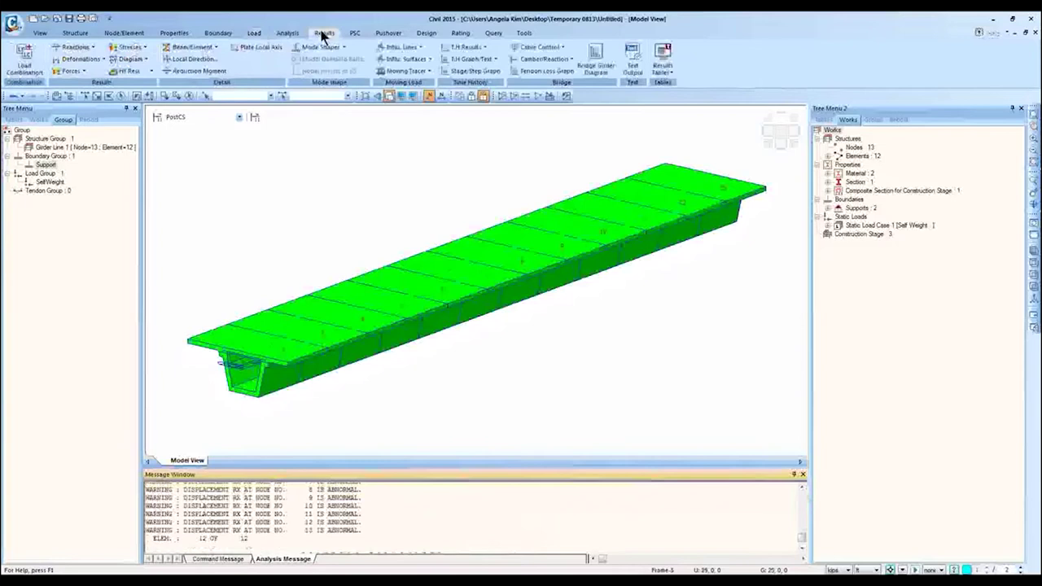
click(105, 56)
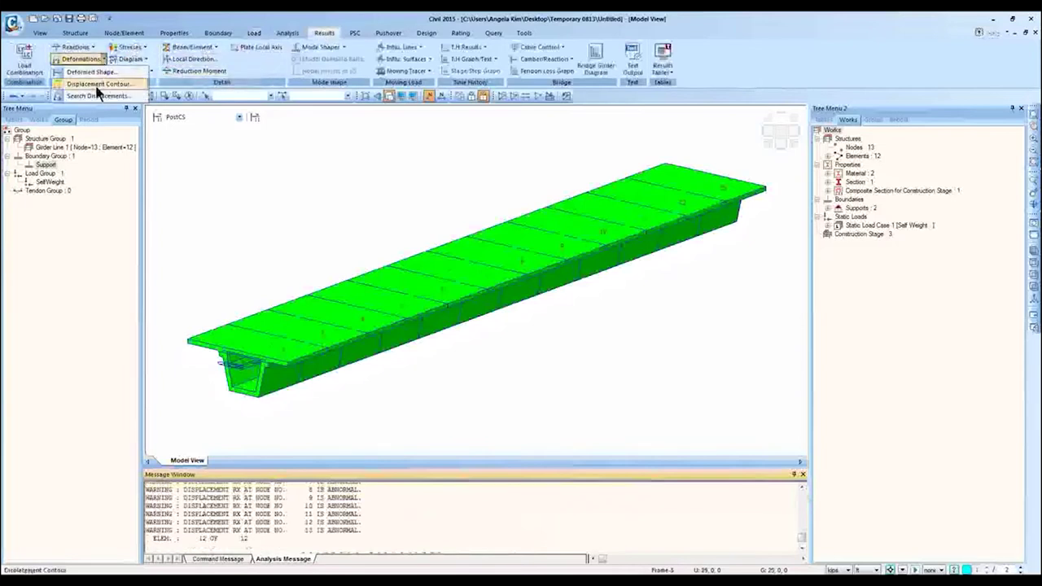
click(106, 83)
click(180, 116)
click(195, 126)
click(71, 322)
click(73, 410)
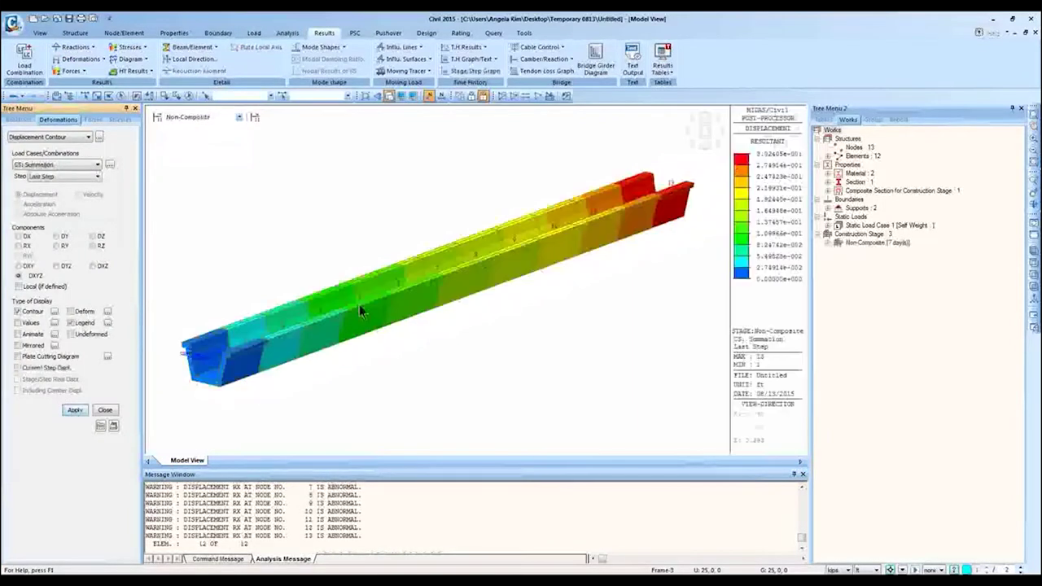
- Add the deformed and undeformed shapes to the displacement contour display
click(84, 312)
click(86, 335)
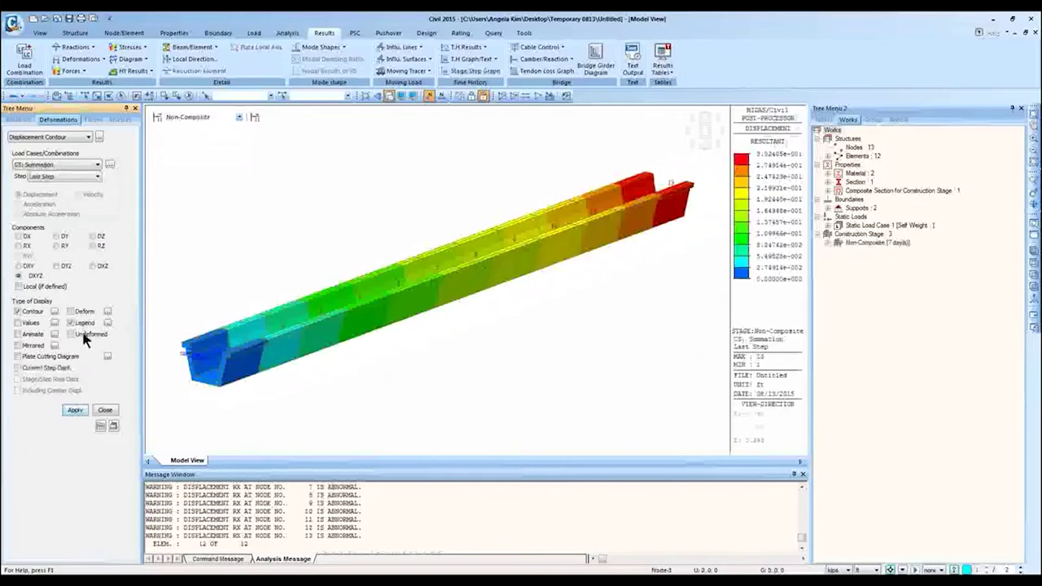
click(74, 410)
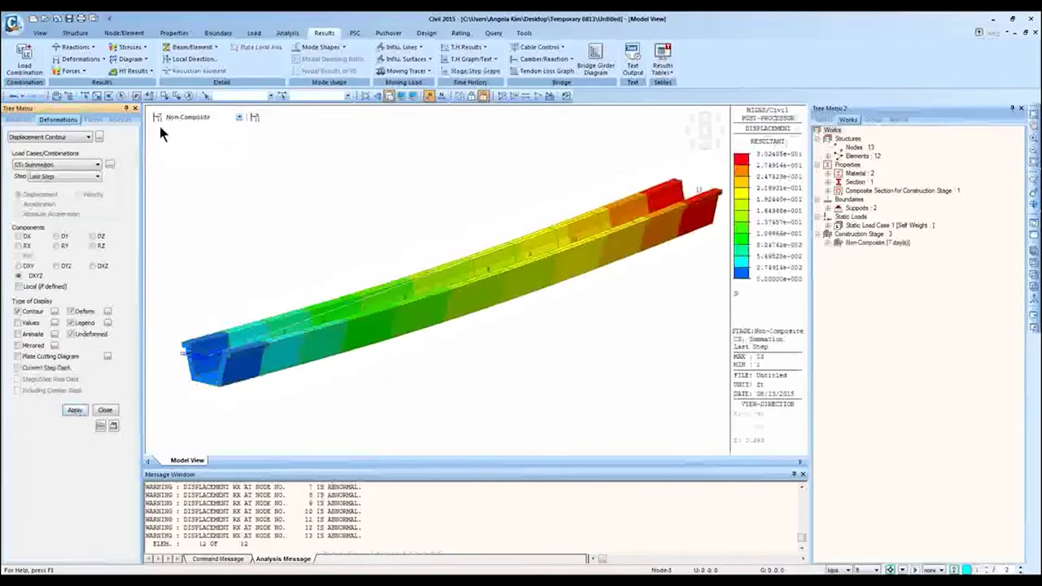
- Compare the displacement contours of the Full Composite and Non-Composite stages, and view the Non-Composite girder from the side
click(239, 117)
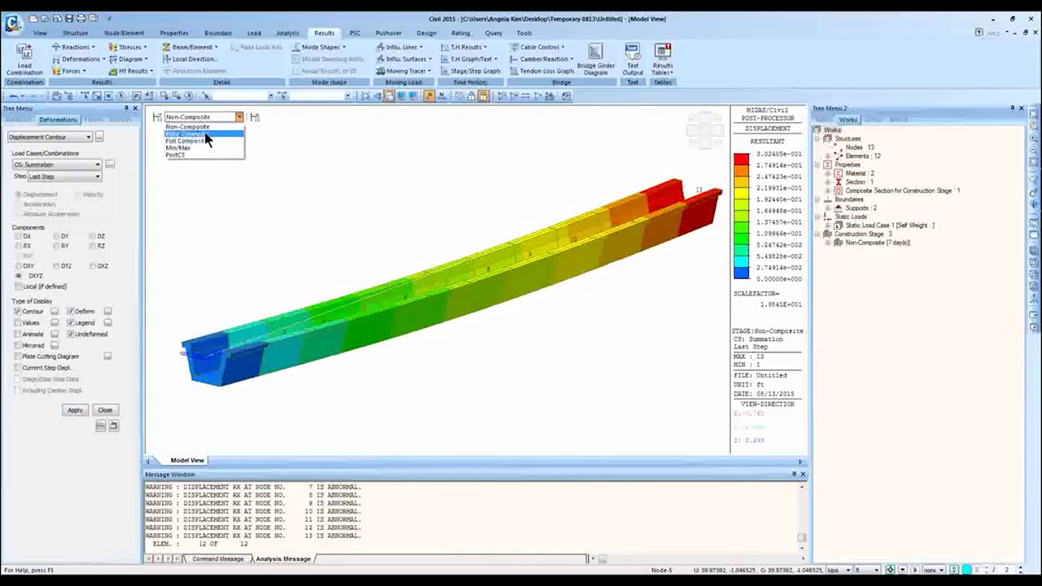
click(204, 140)
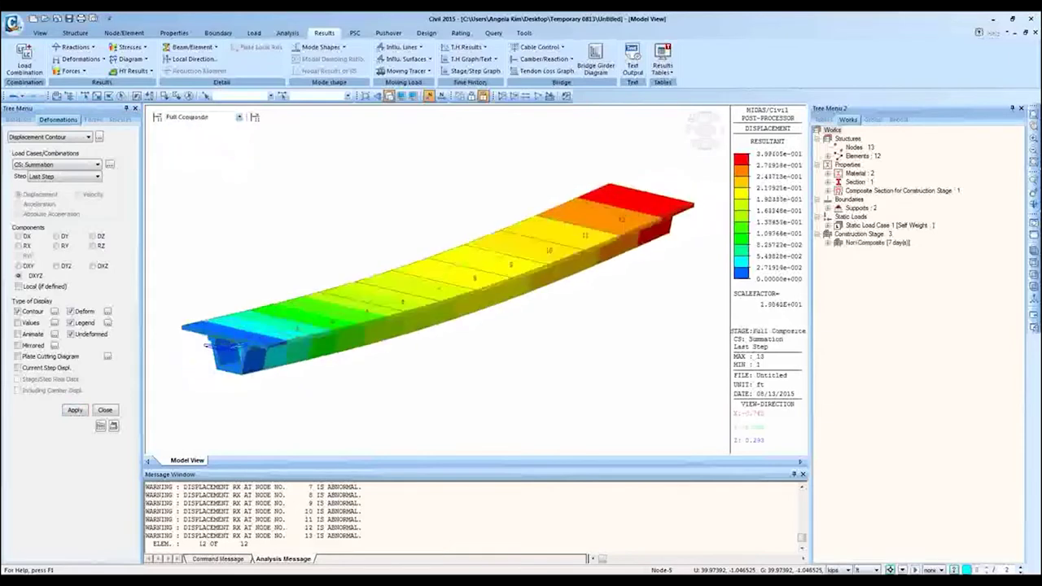
key(Up)
key(Up)
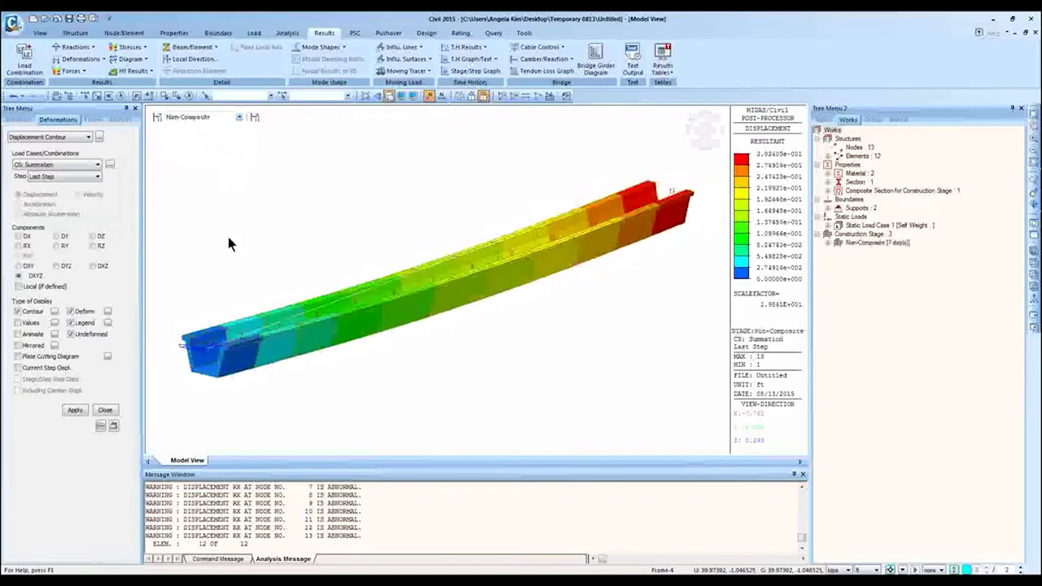
click(692, 146)
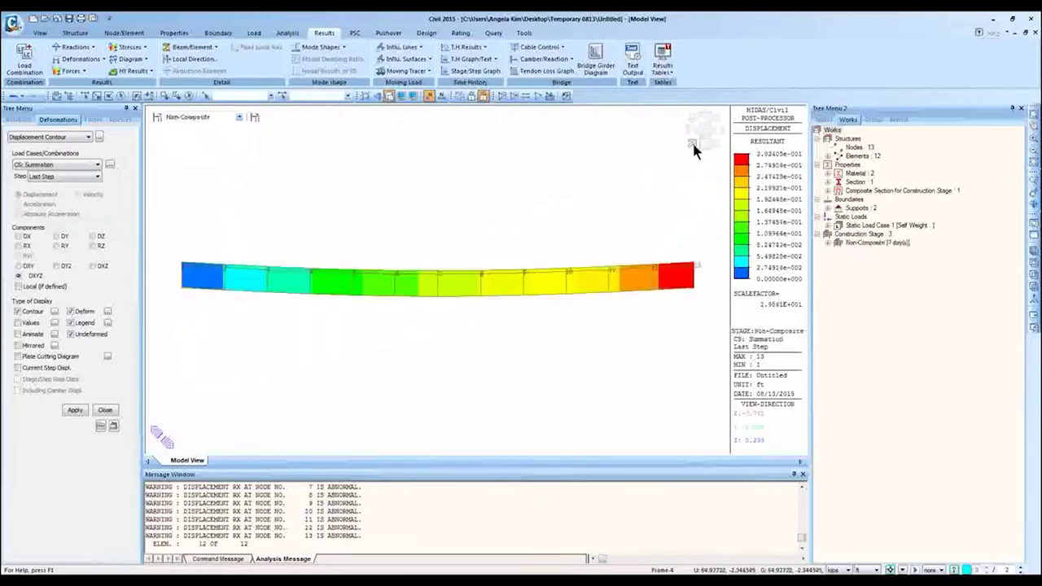
click(692, 147)
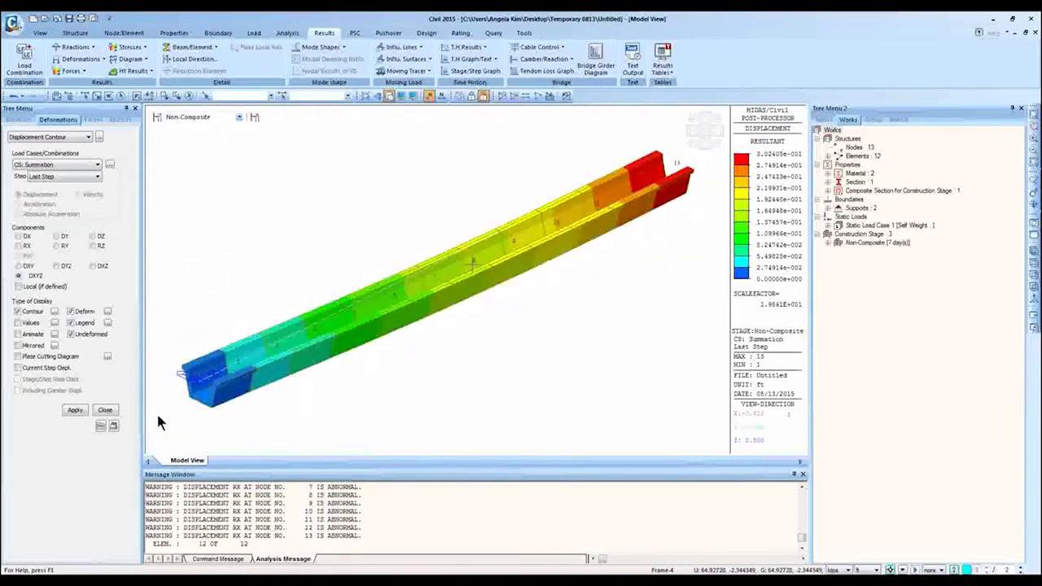
- Set the deformation display to Real Displacement (Auto-Scale Off) and apply it to the contour
click(108, 312)
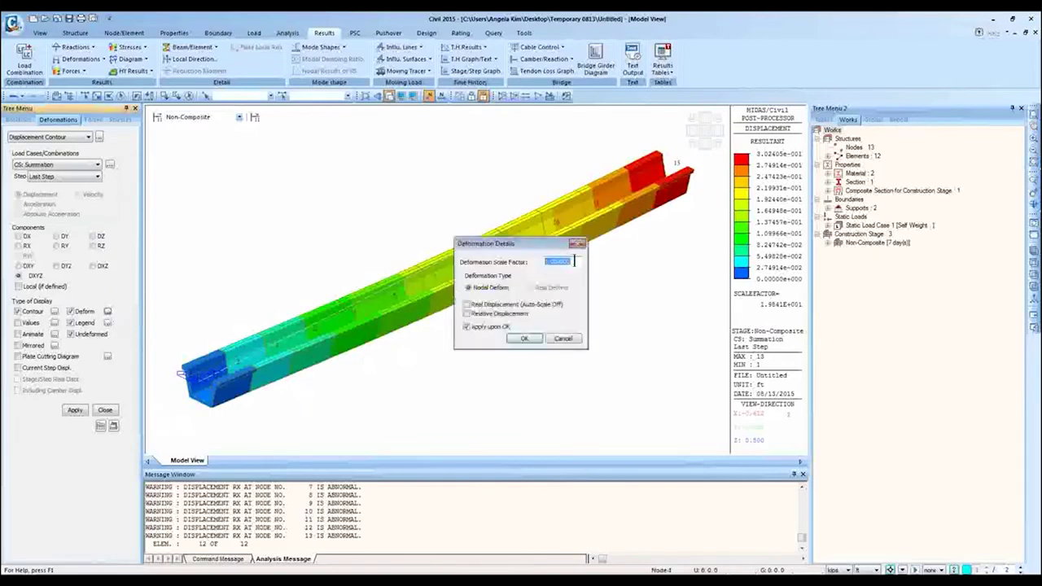
click(468, 307)
click(525, 338)
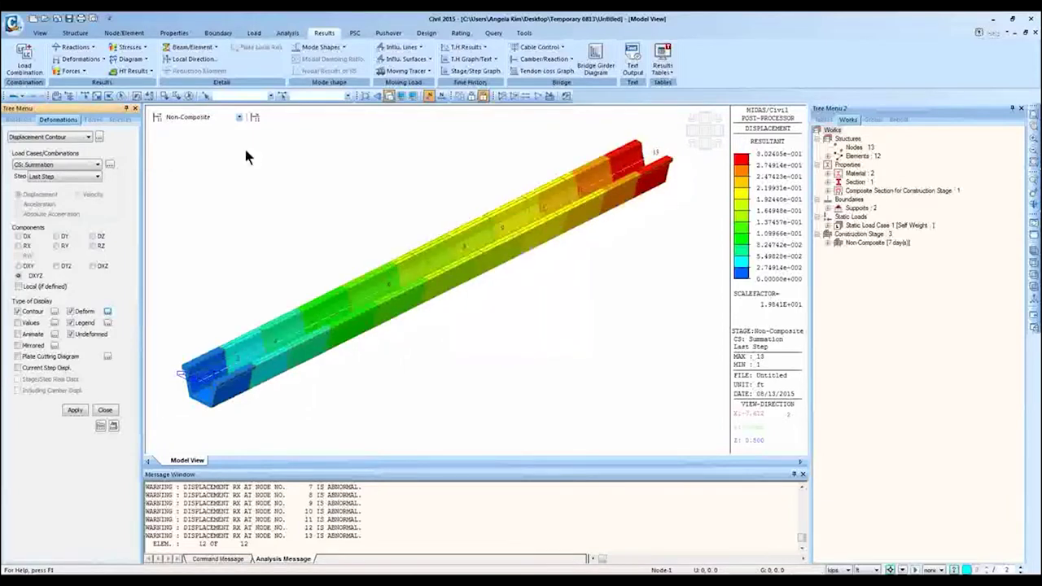
- Compare the deformed displacement contours across the Plate Covered, Full Composite and Non-Composite stages
click(208, 119)
click(207, 134)
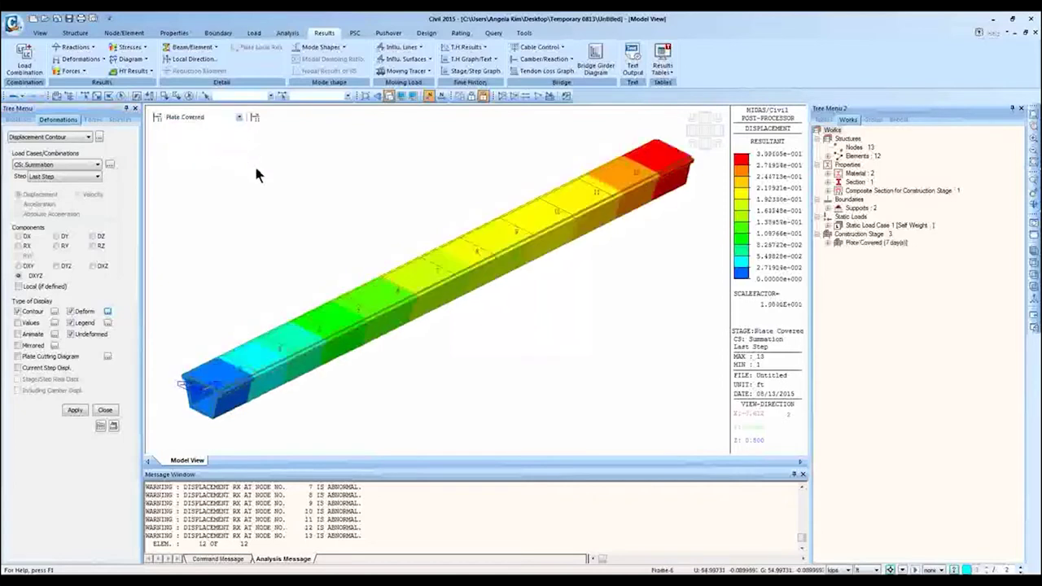
key(Down)
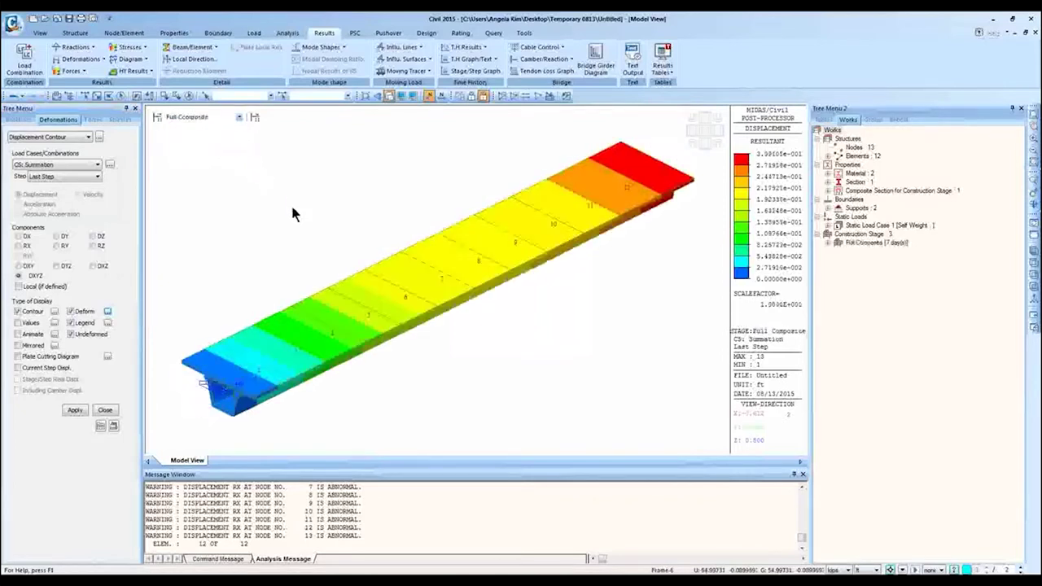
key(Up)
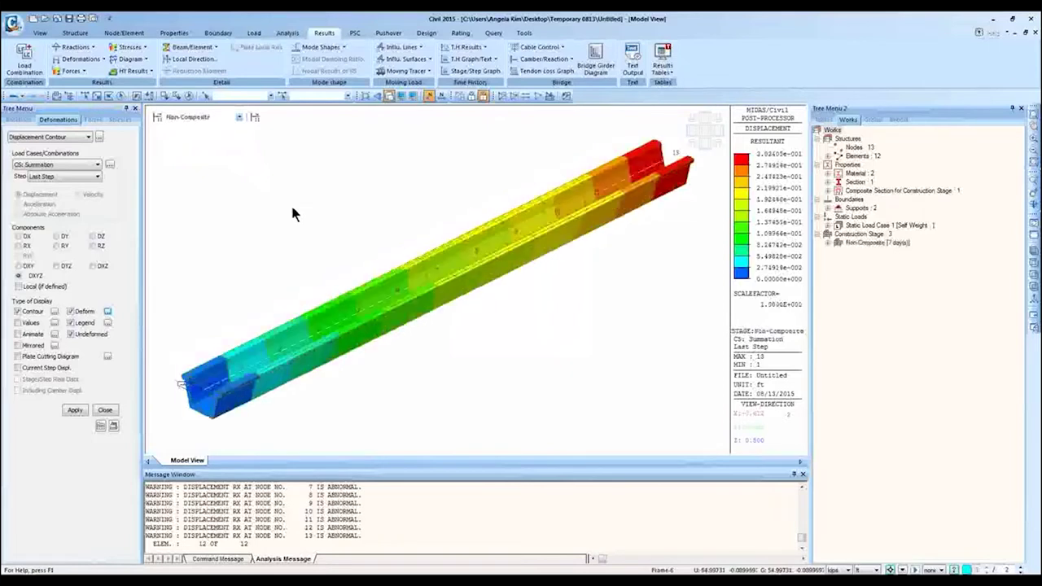
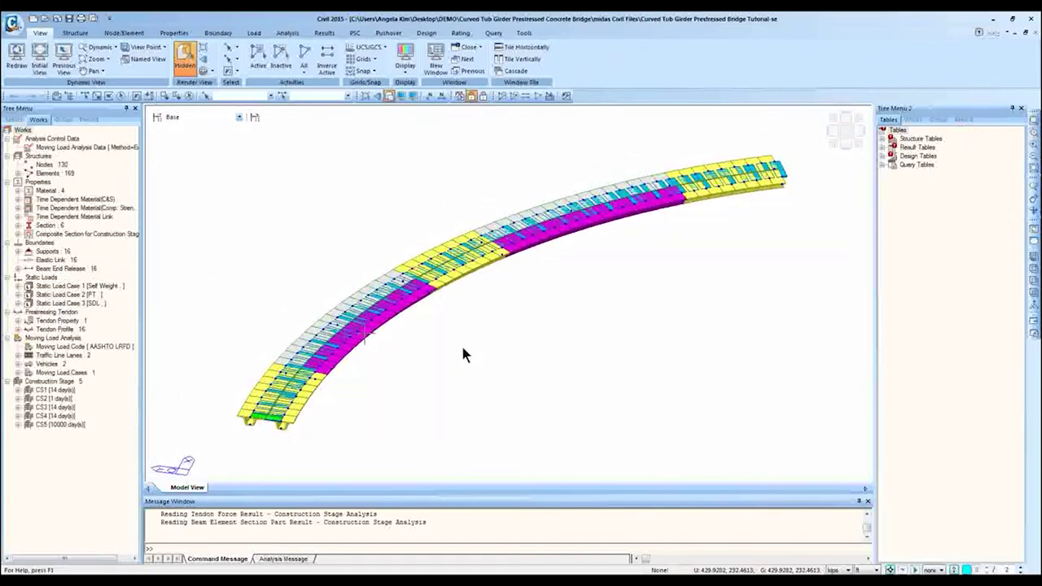
- View the curved bridge from another angle and examine the Create Nodes and Rotate Nodes settings without applying them
ctrl+middle_drag(489, 358, 720, 189)
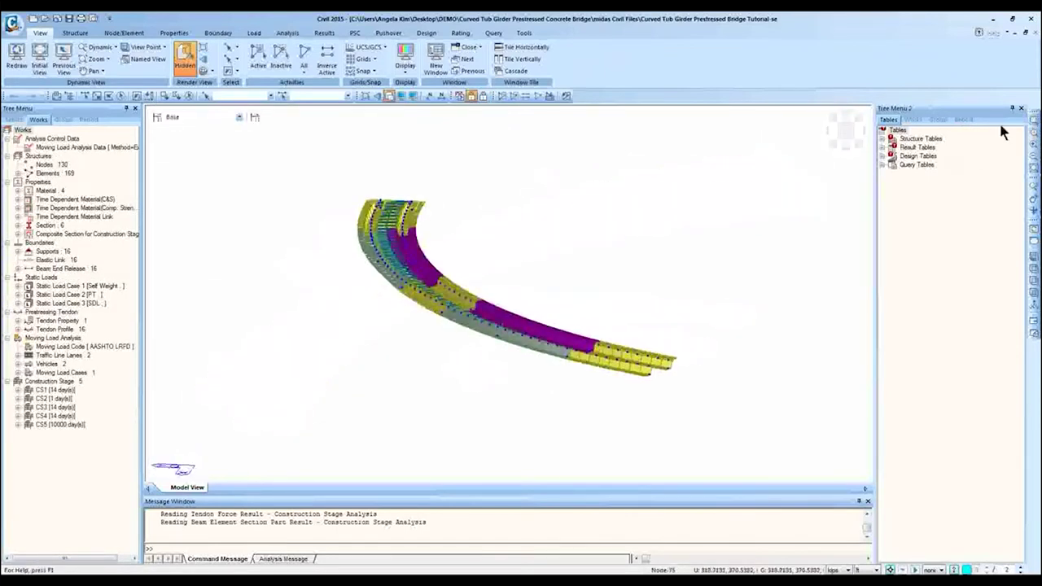
click(122, 33)
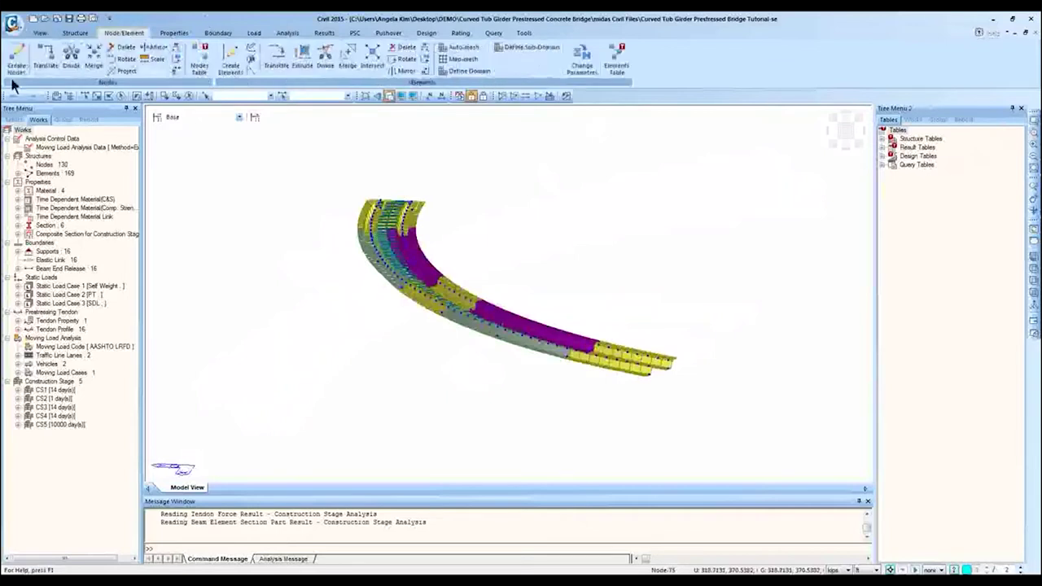
click(16, 65)
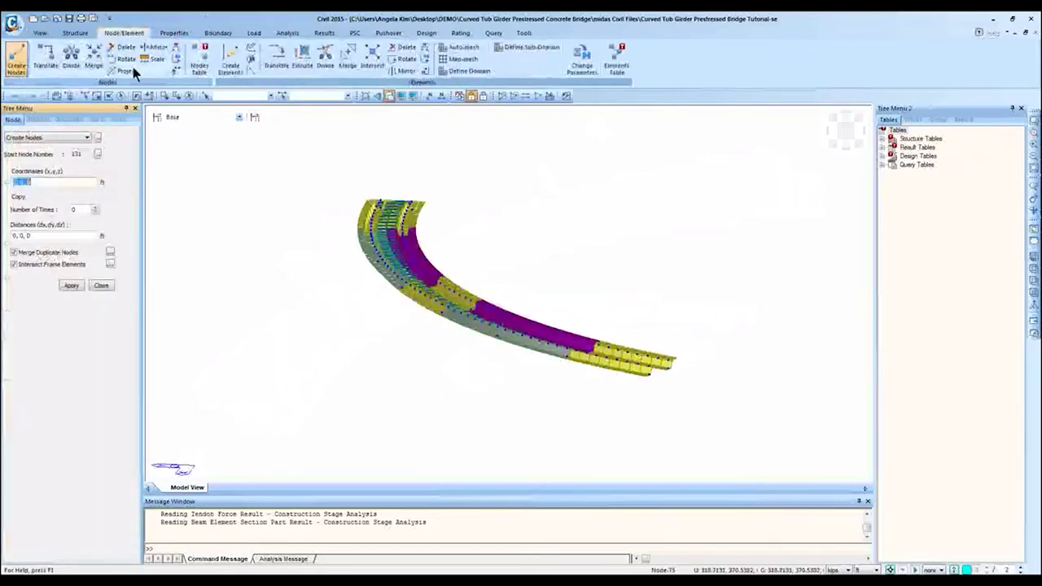
click(125, 60)
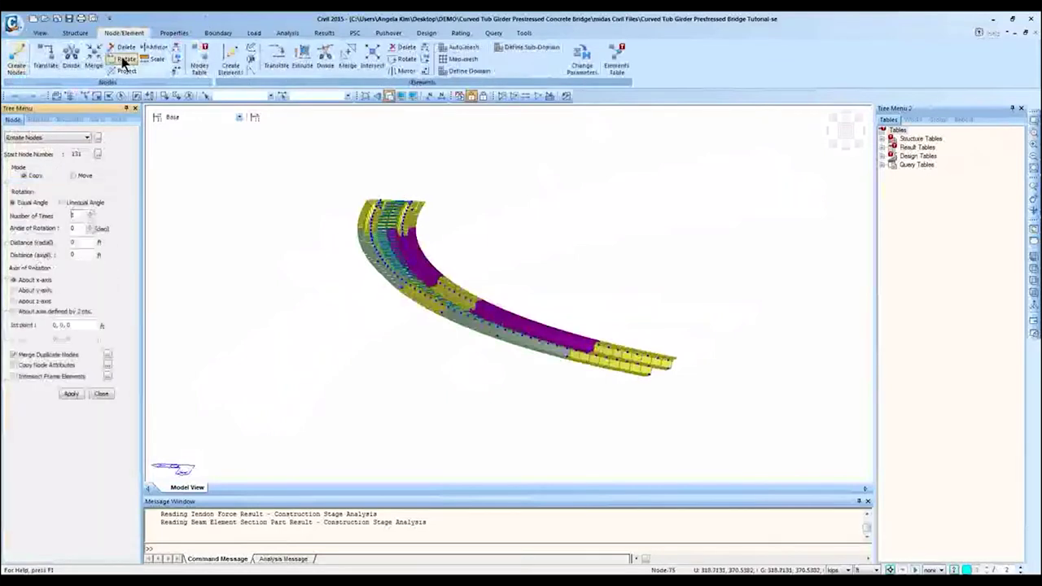
click(101, 394)
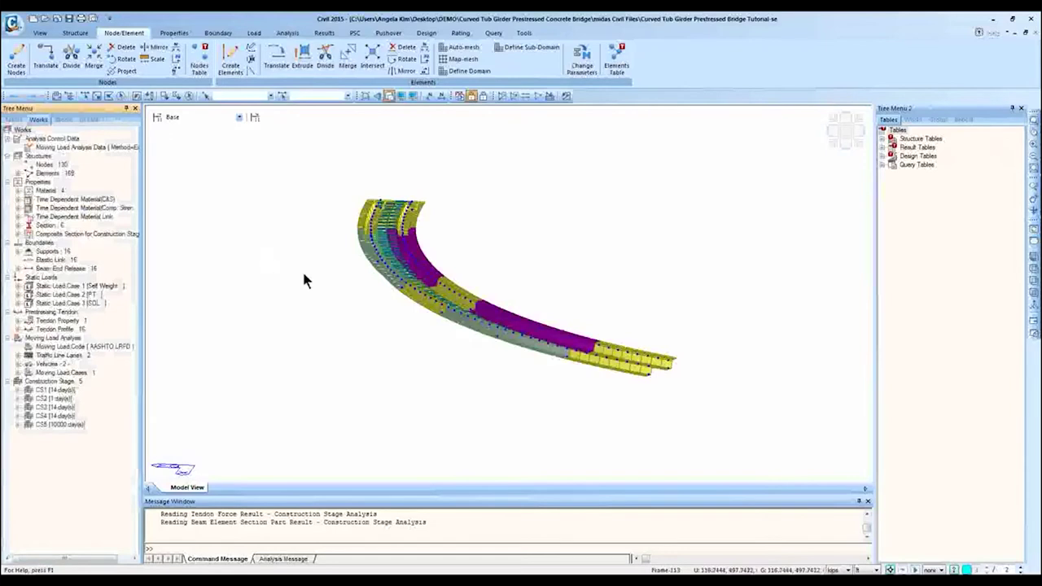
- Examine the creep/shrinkage definition of time-dependent material C/S-C9000 and close it without changes
scroll(533, 272, up, 5)
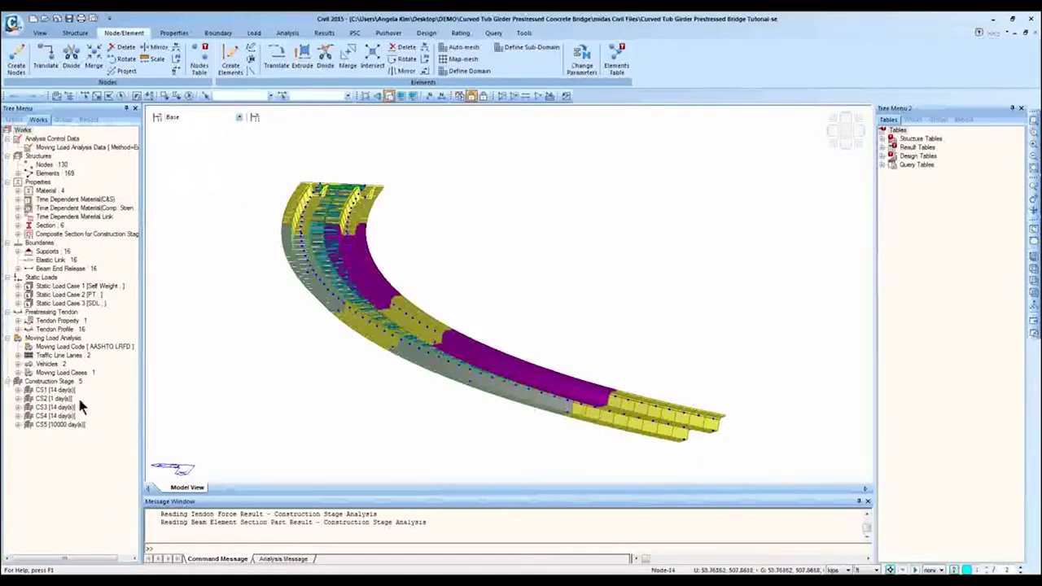
click(81, 199)
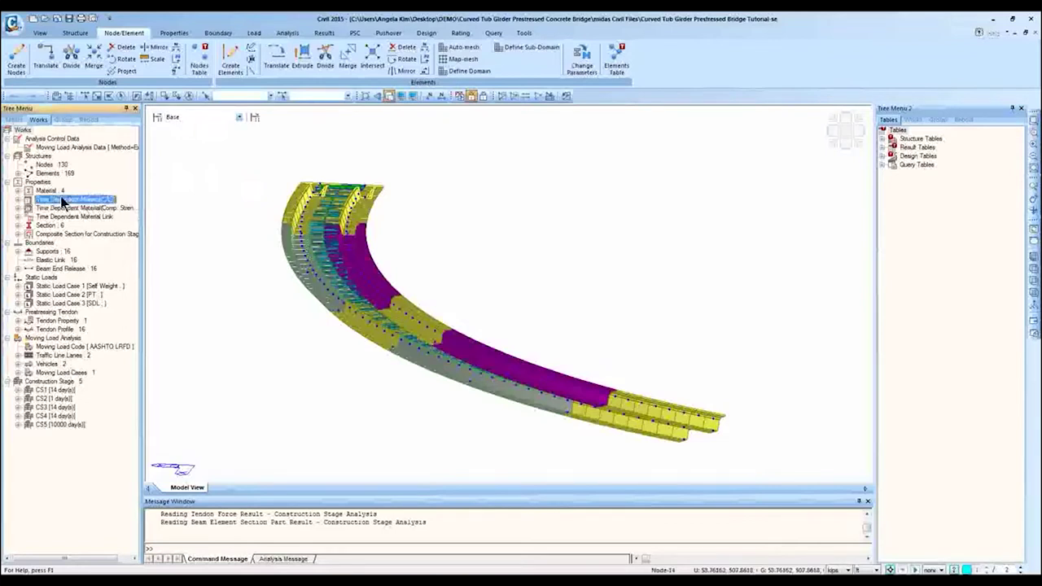
click(172, 32)
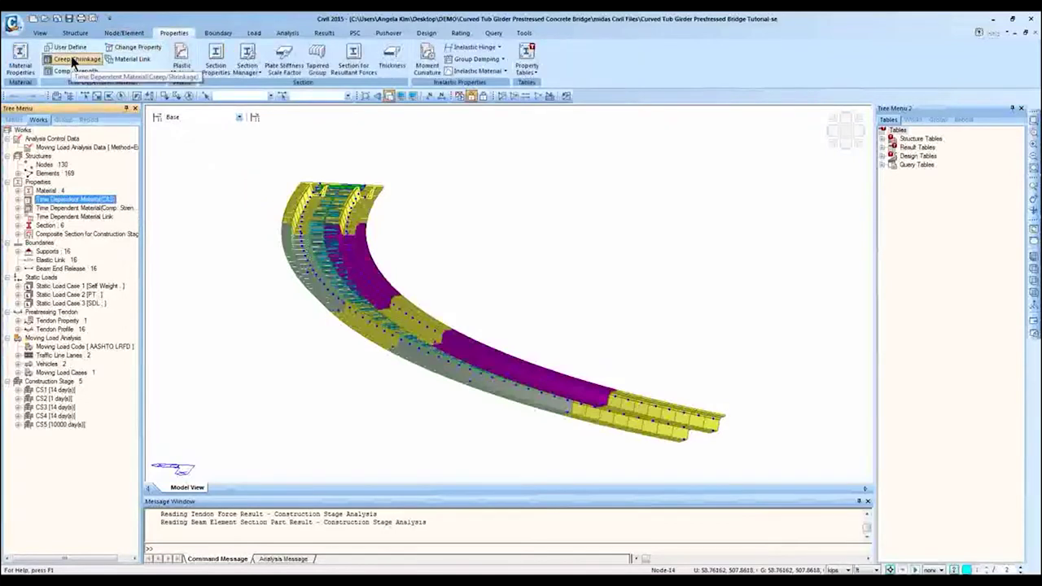
click(135, 46)
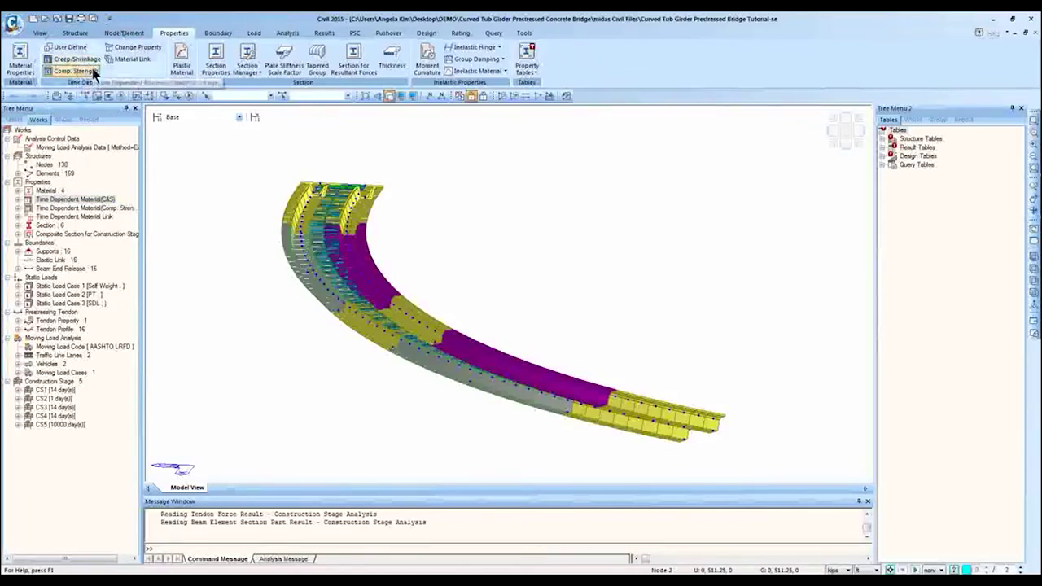
double_click(74, 198)
click(85, 208)
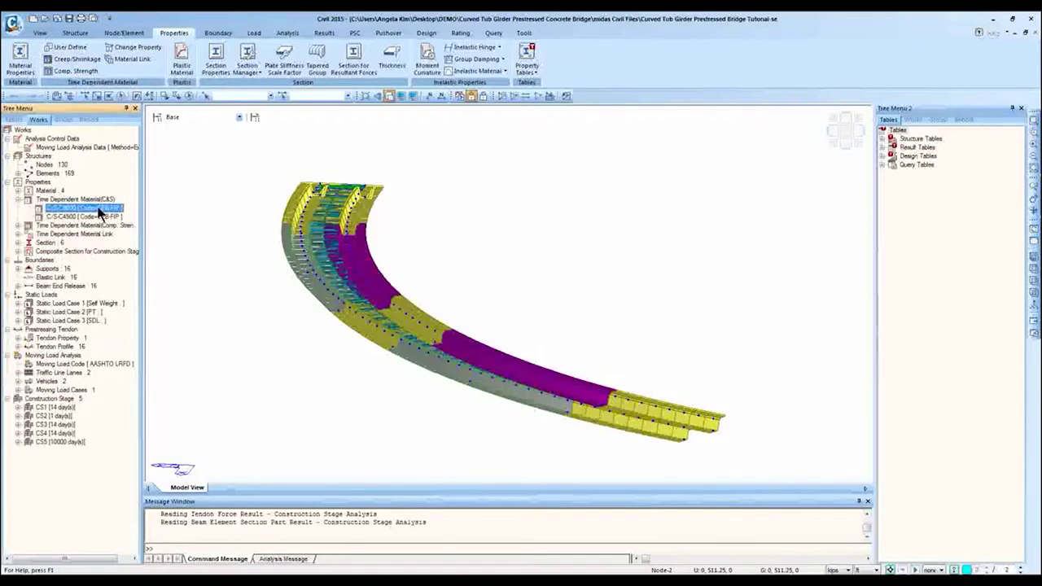
key(Return)
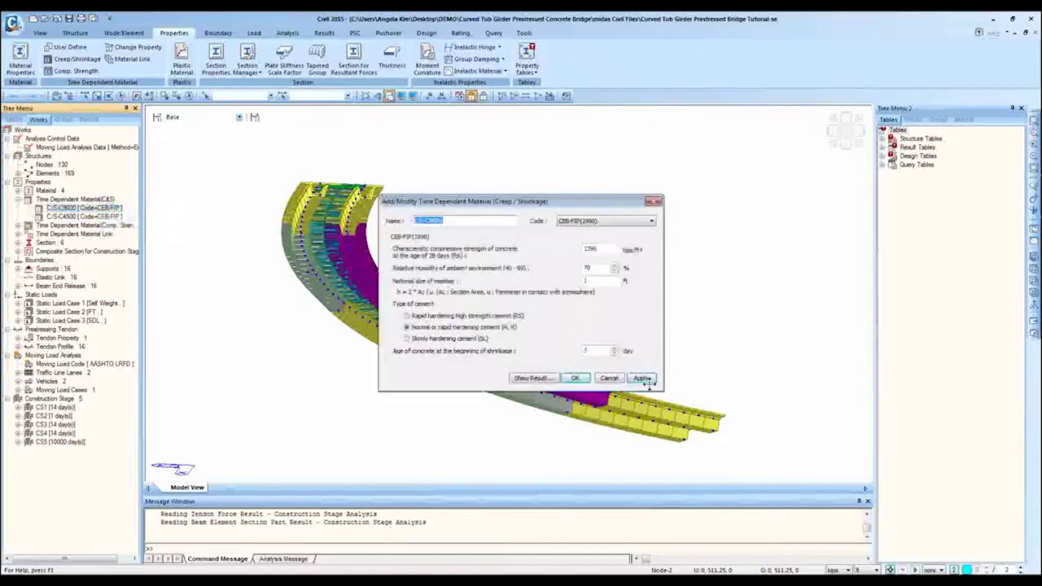
click(609, 379)
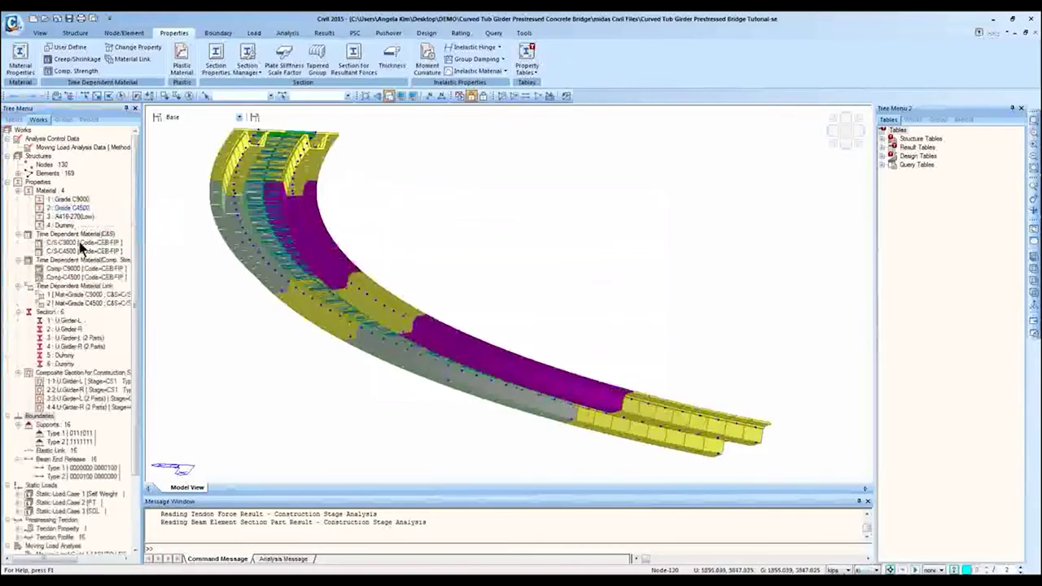
- Open the C/S-C9000 creep/shrinkage definition from the list of time-dependent materials and examine its CEB-FIP(1990) parameters
right_click(85, 243)
click(114, 267)
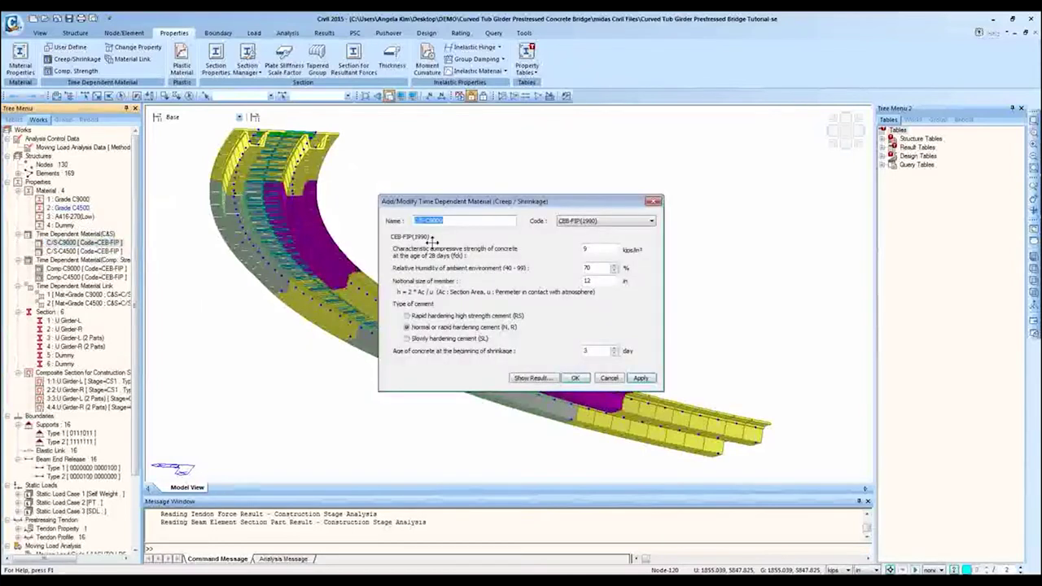
drag(452, 202, 439, 214)
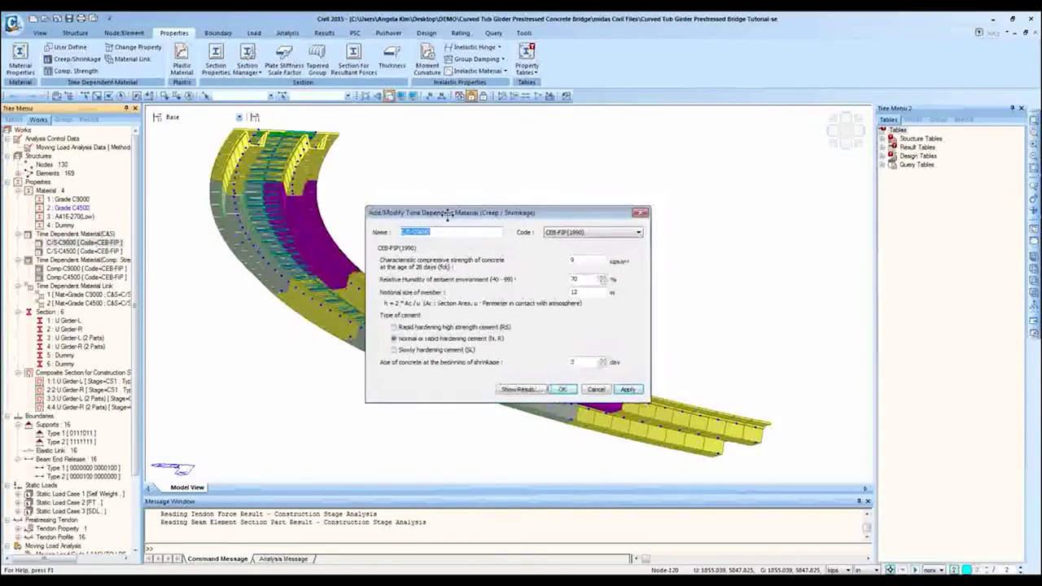
click(641, 212)
click(73, 59)
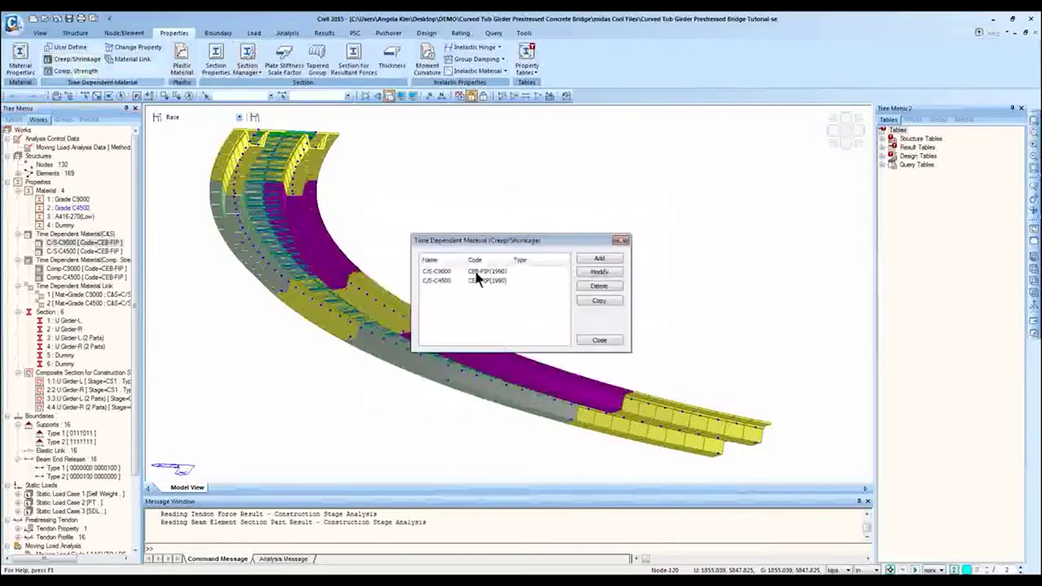
click(543, 270)
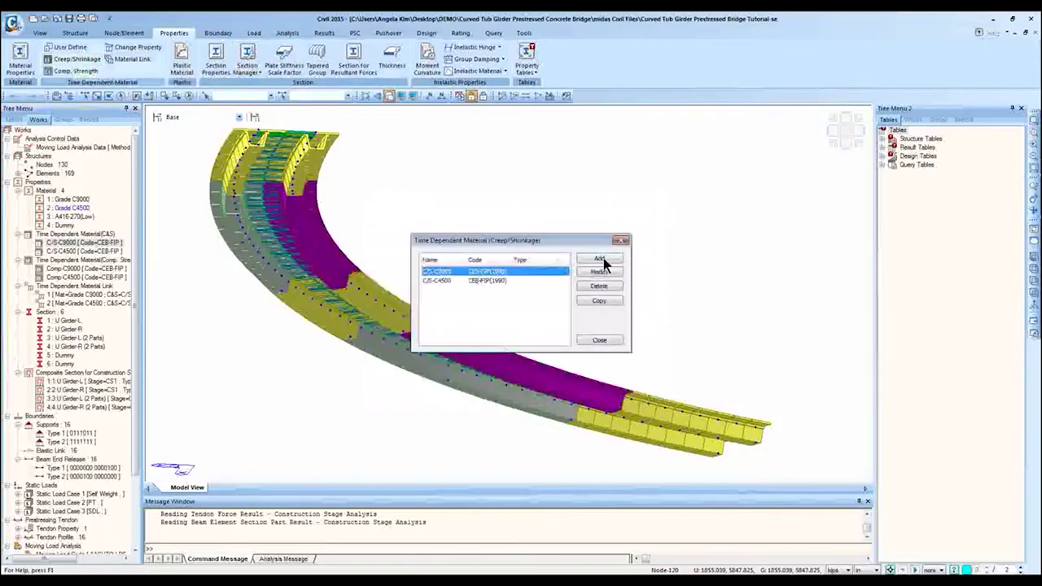
double_click(513, 279)
drag(498, 205, 369, 212)
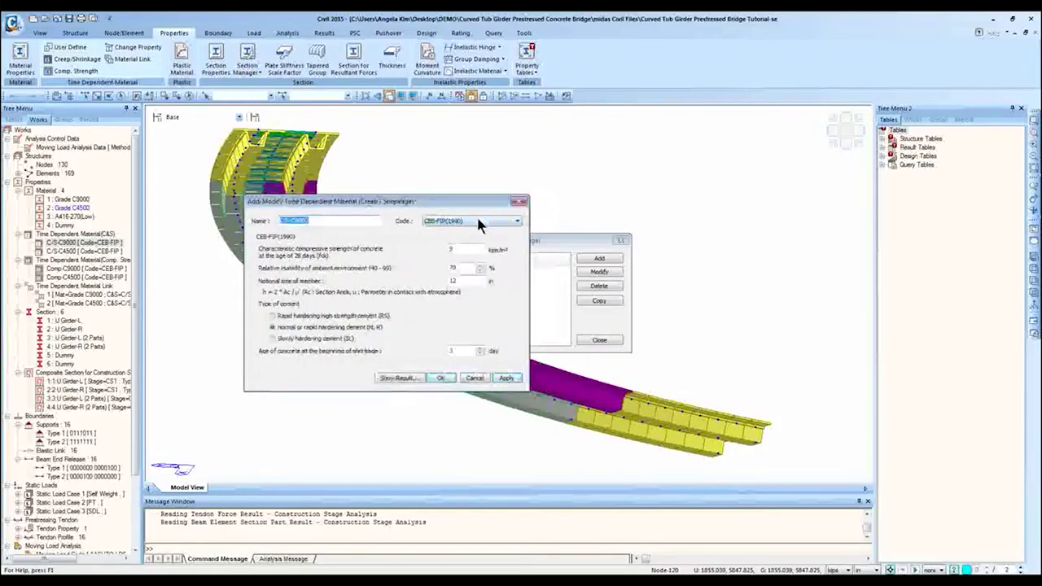
click(460, 280)
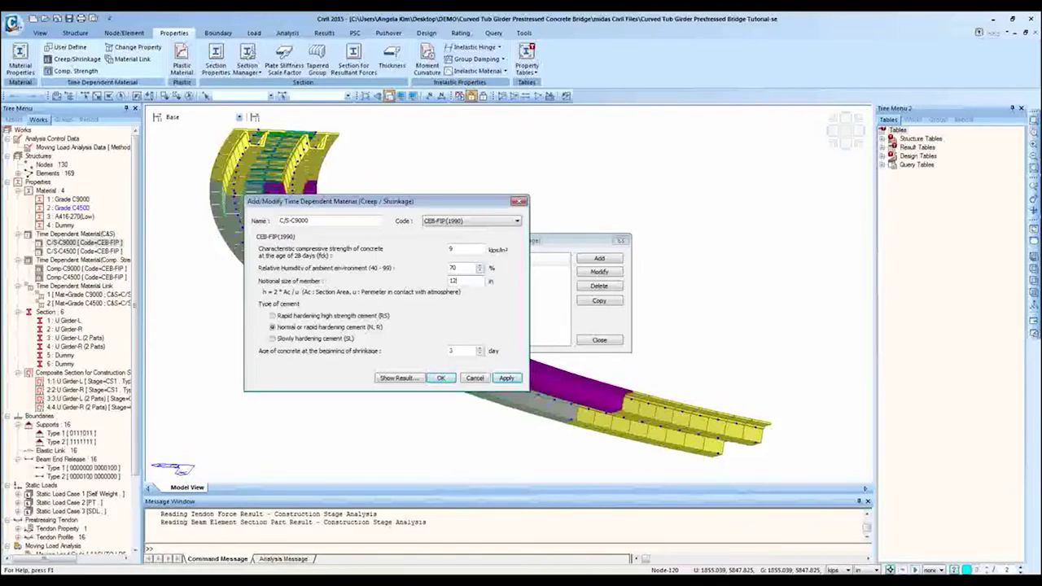
- Switch the C/S-C9000 code to AASHTO to view its required parameters and return it to CEB-FIP(1990)
click(494, 220)
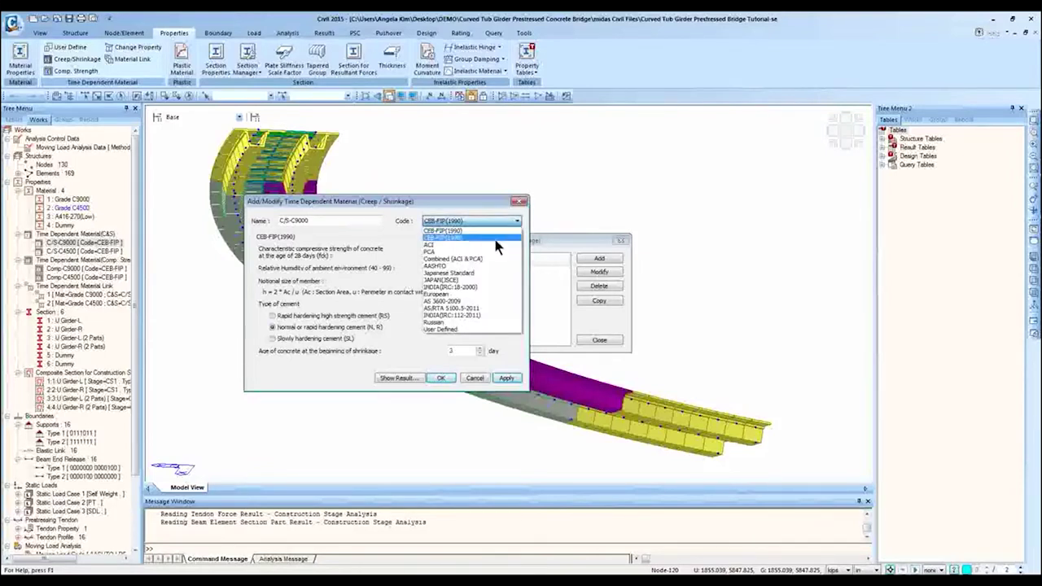
click(489, 265)
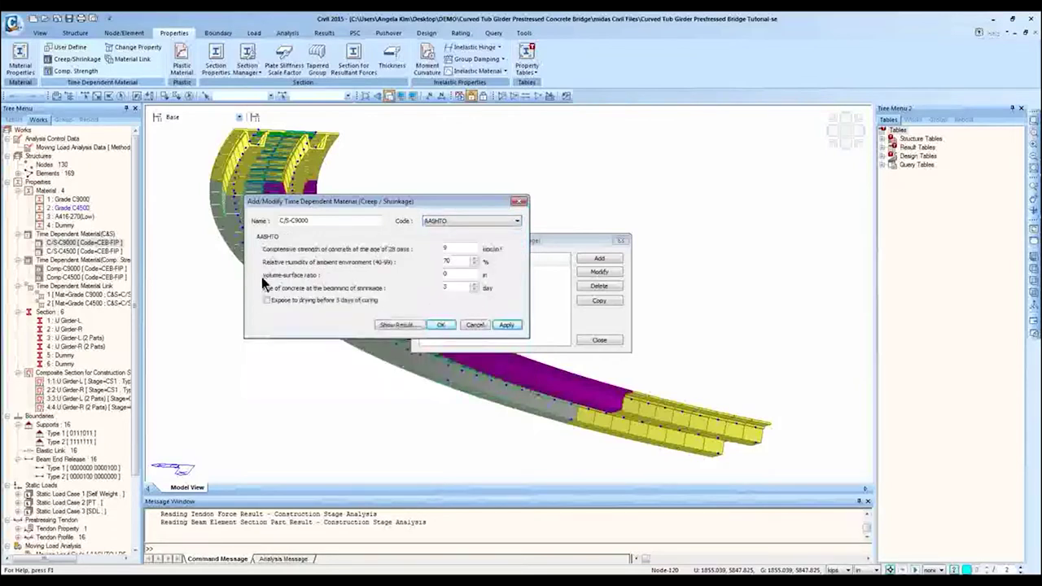
click(444, 275)
click(480, 222)
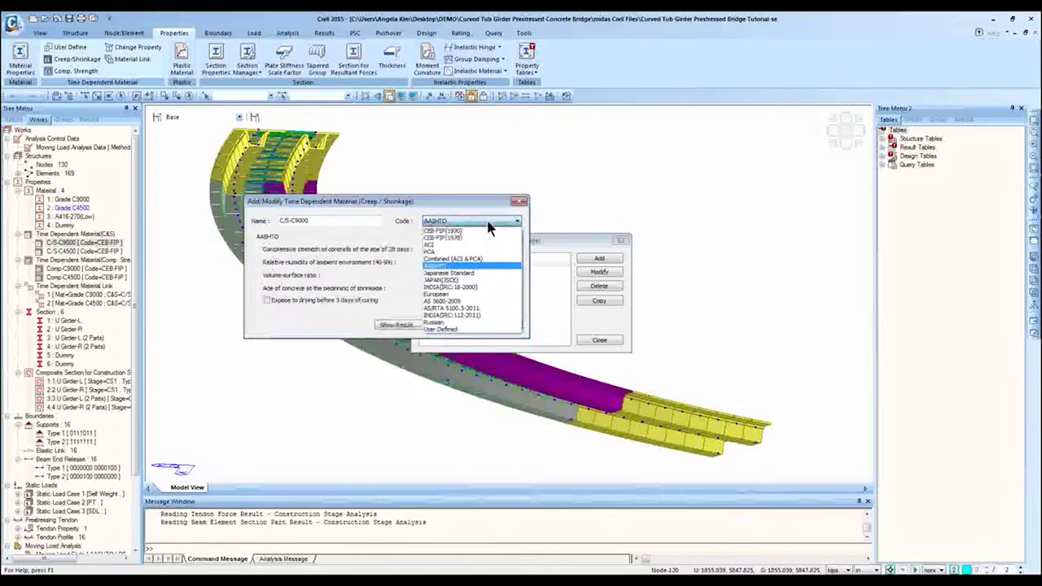
click(488, 231)
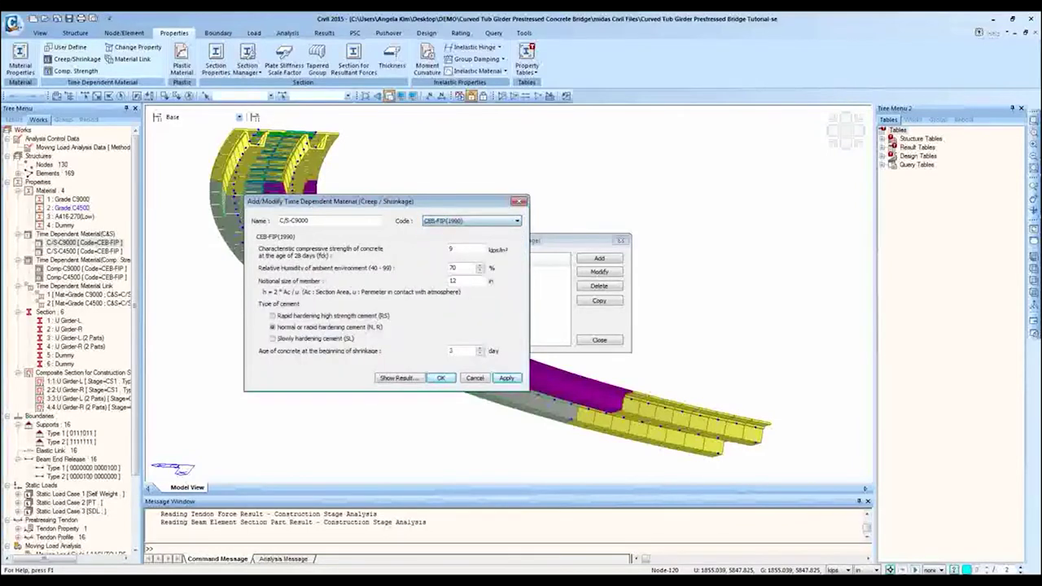
- Show the creep coefficient function of C/S-C9000 and review its graph and table of values over time
click(391, 378)
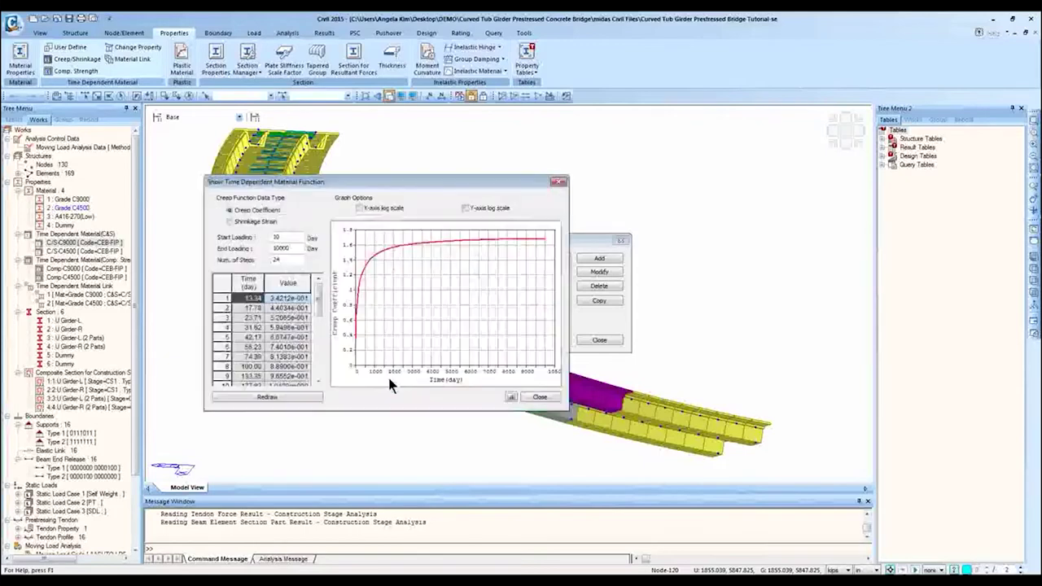
drag(409, 184, 726, 200)
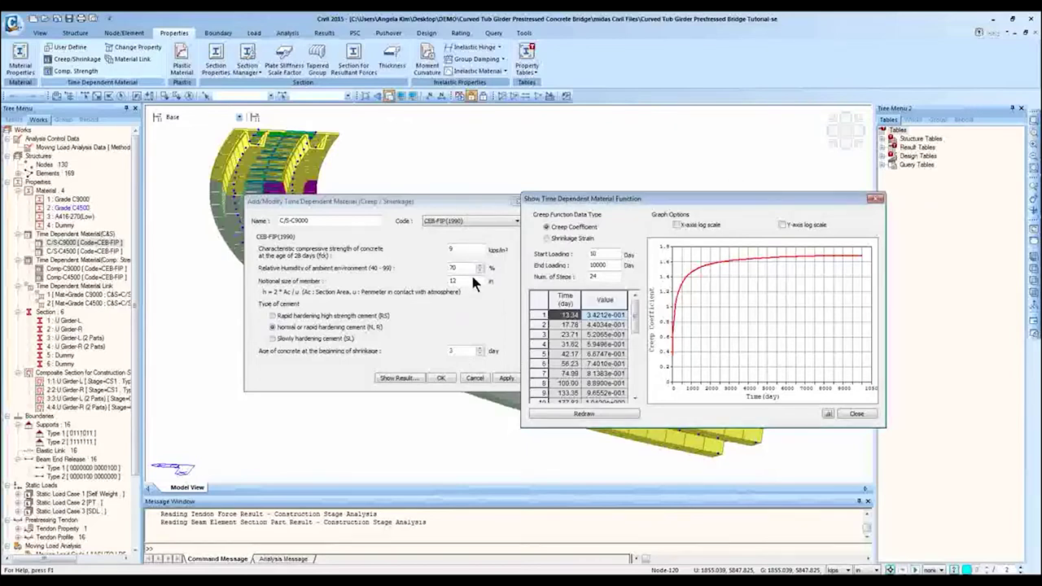
scroll(639, 336, down, 2)
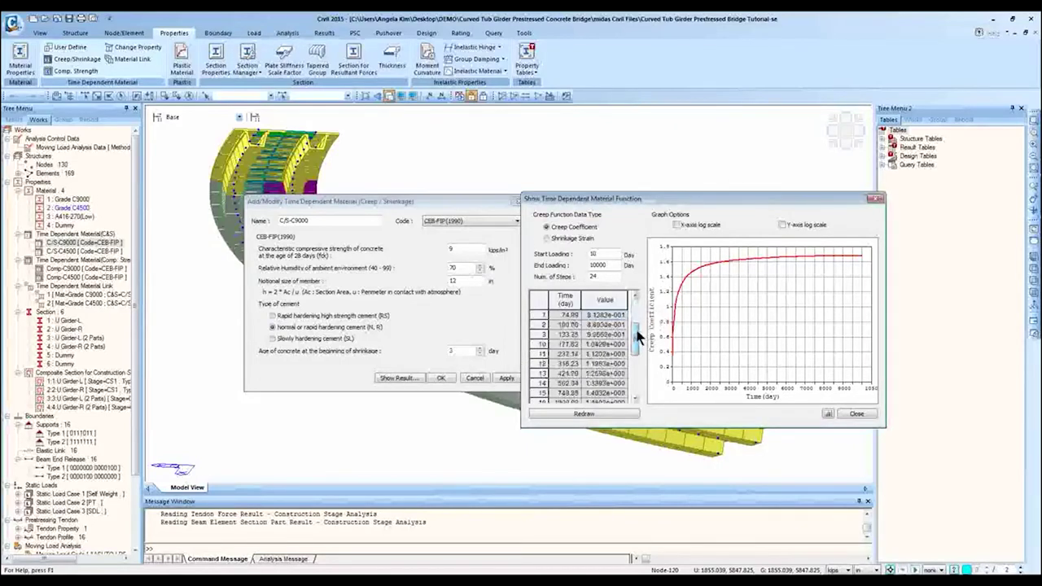
scroll(641, 358, down, 3)
scroll(562, 332, up, 5)
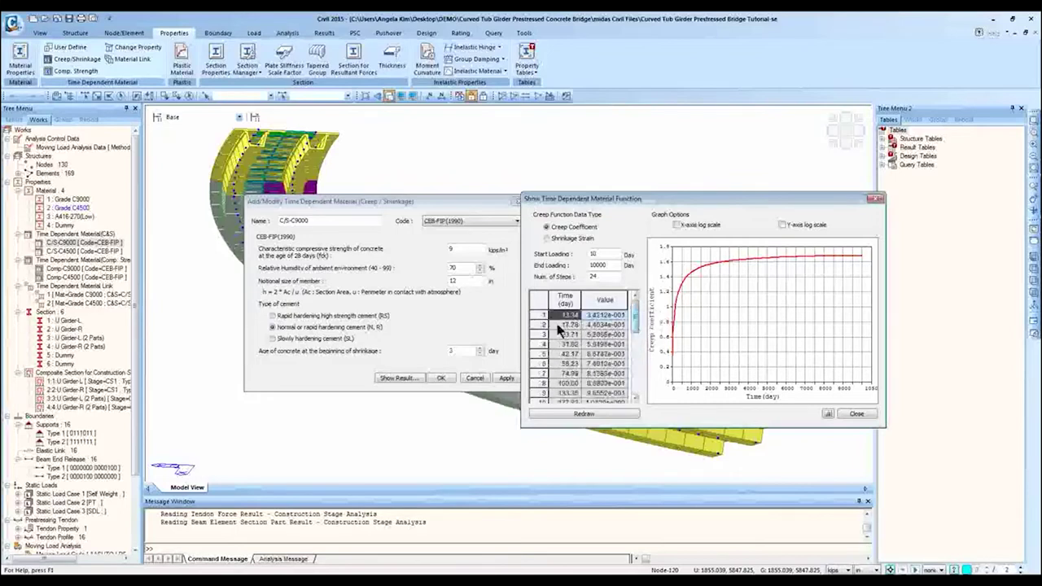
click(857, 414)
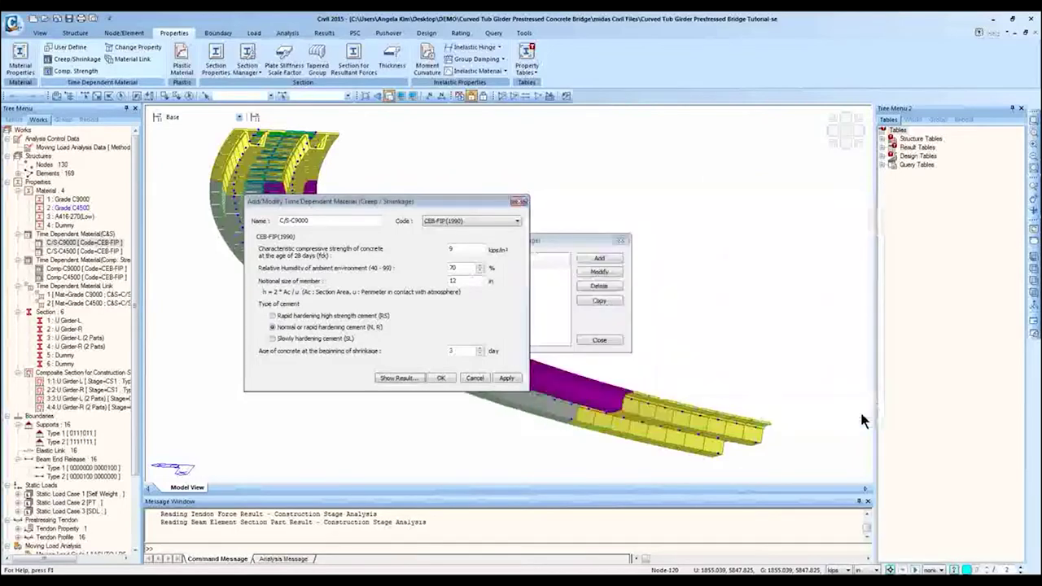
- Leave the C/S-C9000 definition, examine the C/S-C4500 creep/shrinkage parameters and close the material list without changes
click(440, 378)
click(448, 323)
click(475, 377)
double_click(472, 279)
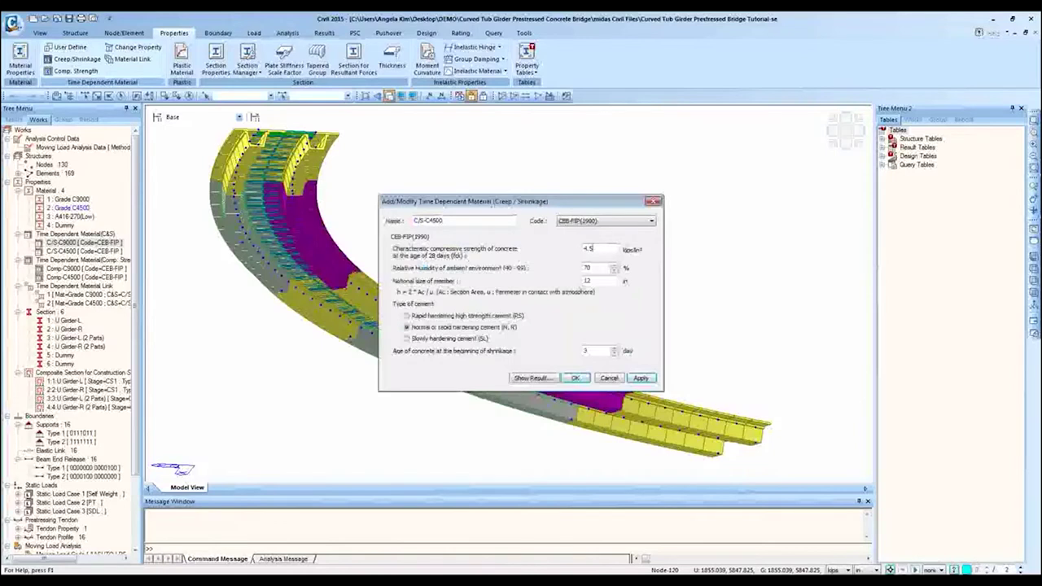
click(606, 381)
click(597, 342)
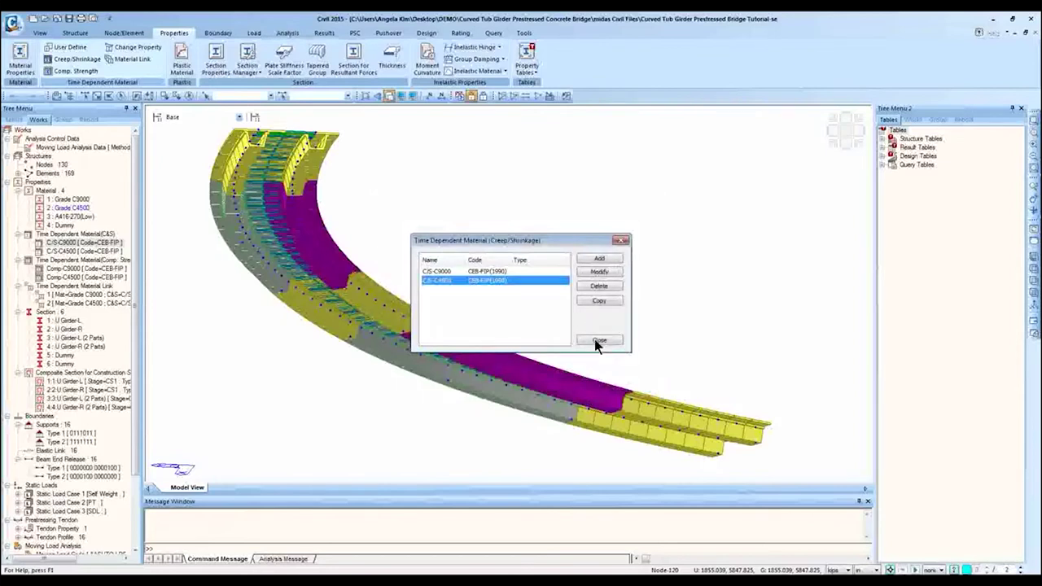
click(598, 341)
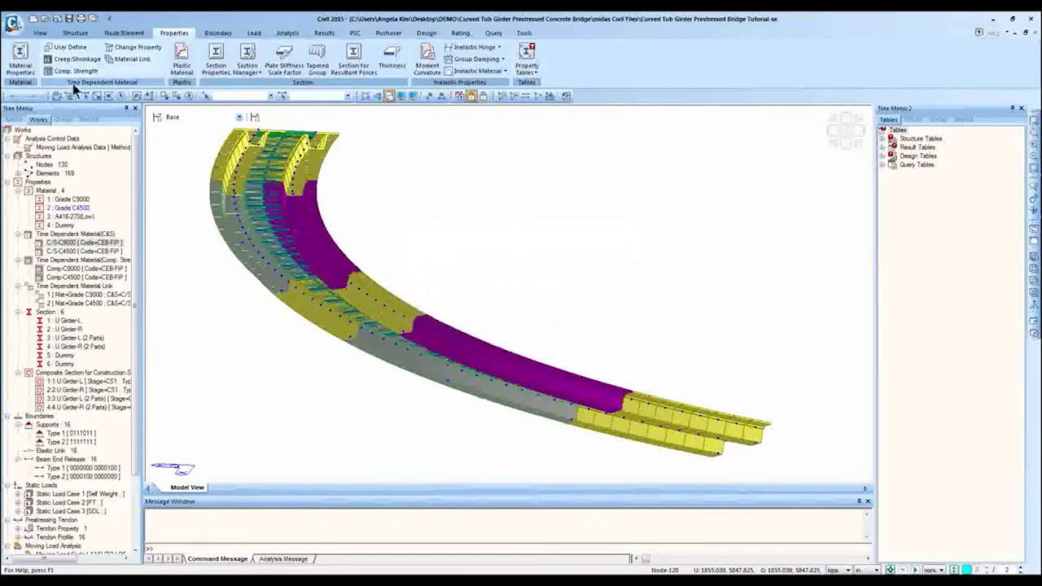
- Examine the Comp-C9000 compressive strength definition, its available codes and redrawn strength curve, and cancel without changes
click(85, 76)
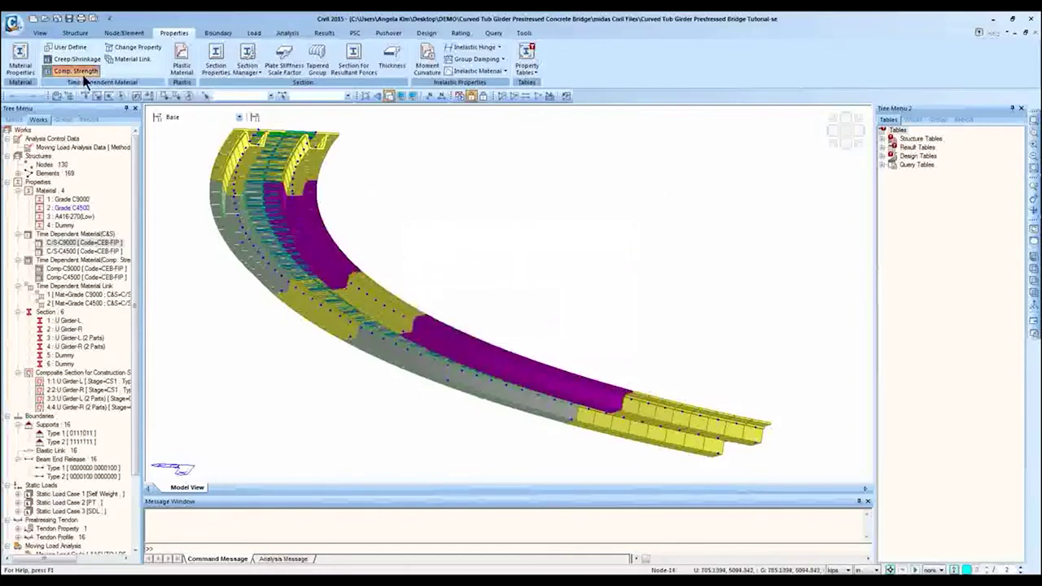
click(474, 278)
double_click(475, 278)
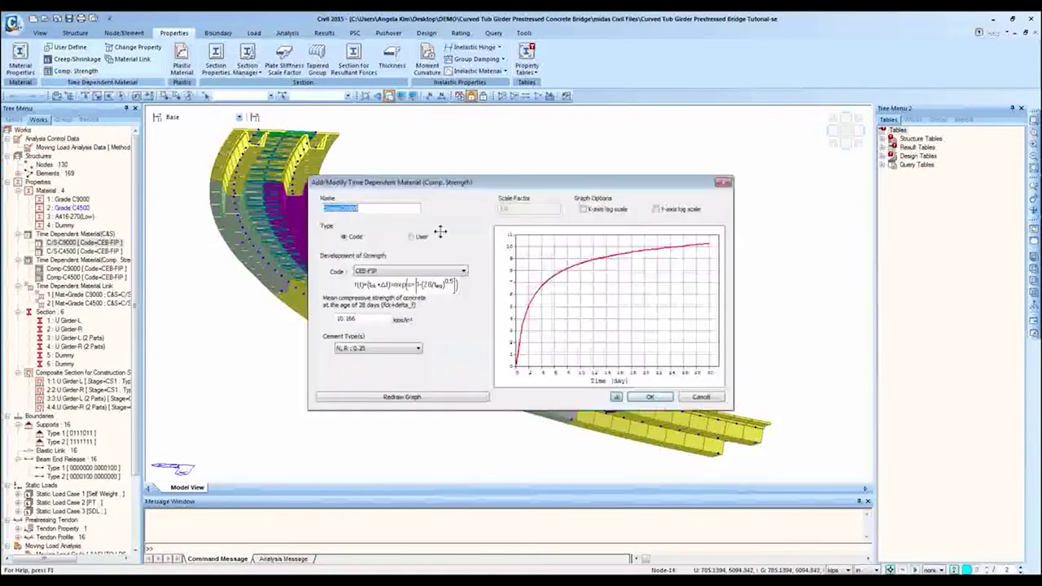
click(402, 271)
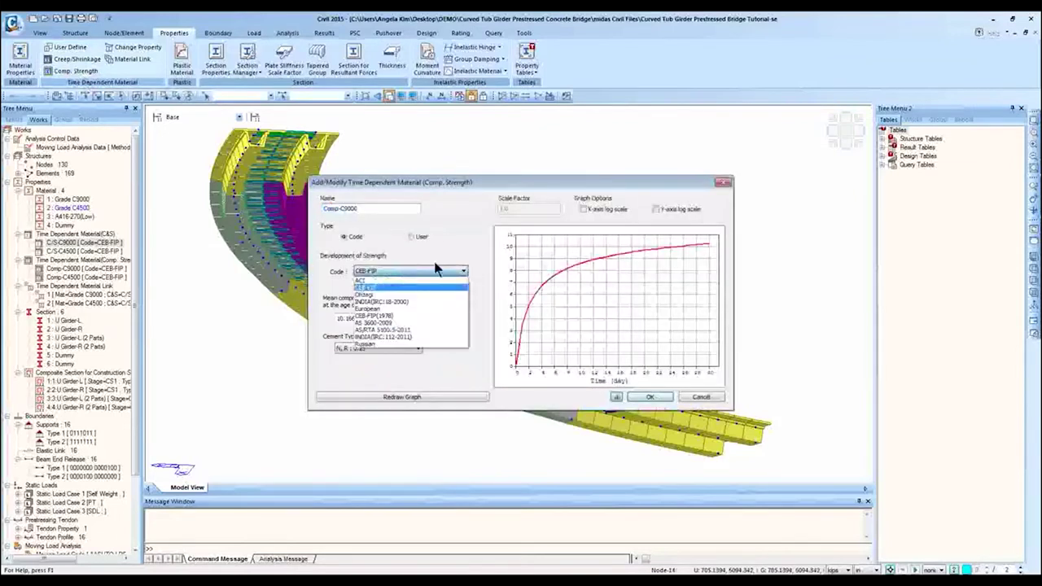
click(463, 271)
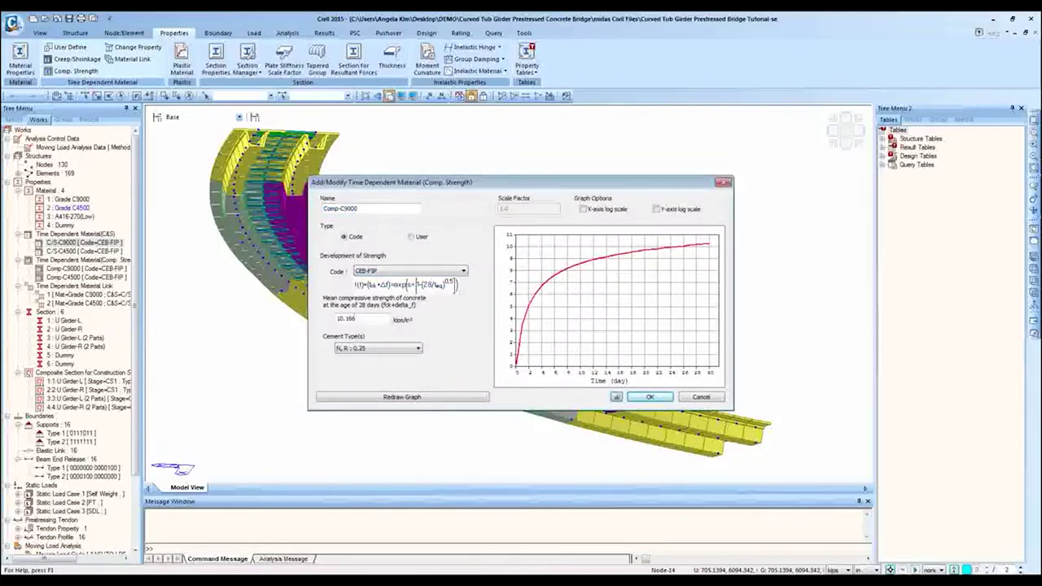
click(441, 399)
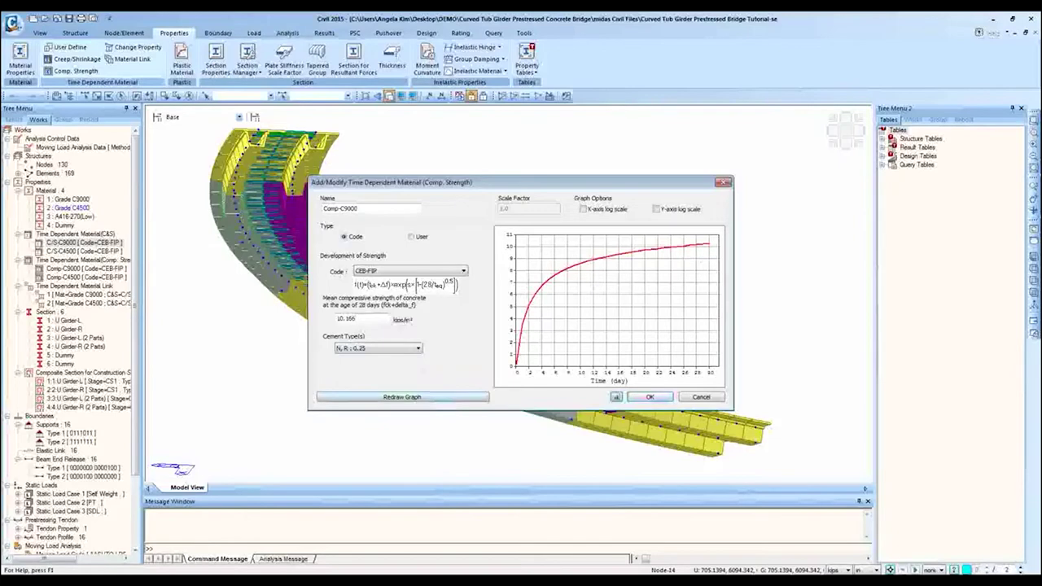
click(705, 397)
- Examine the Comp-C4500 mean compressive strength definition and close the compressive strength list without changes
click(462, 286)
double_click(463, 288)
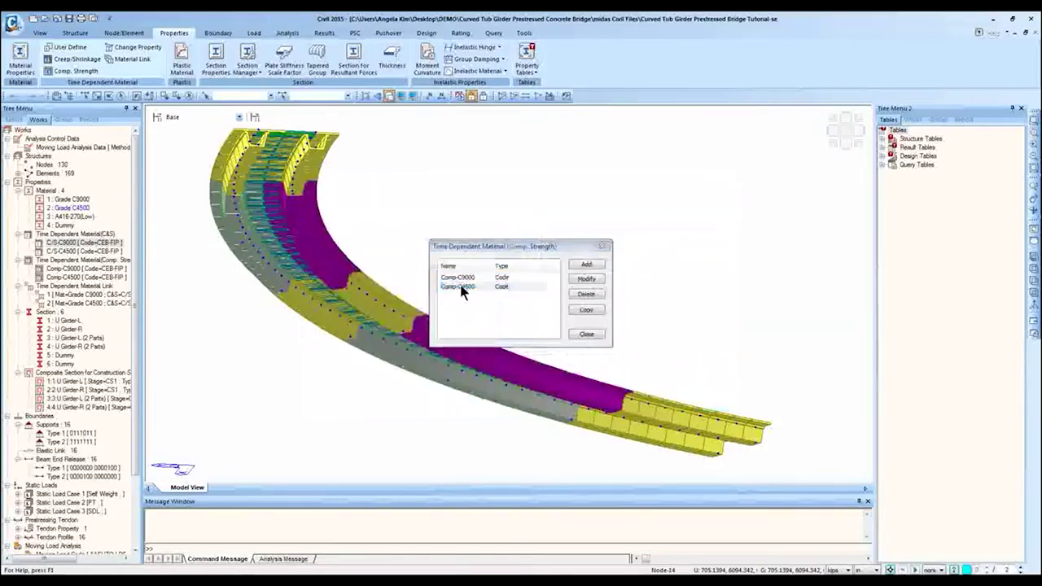
click(359, 318)
click(698, 397)
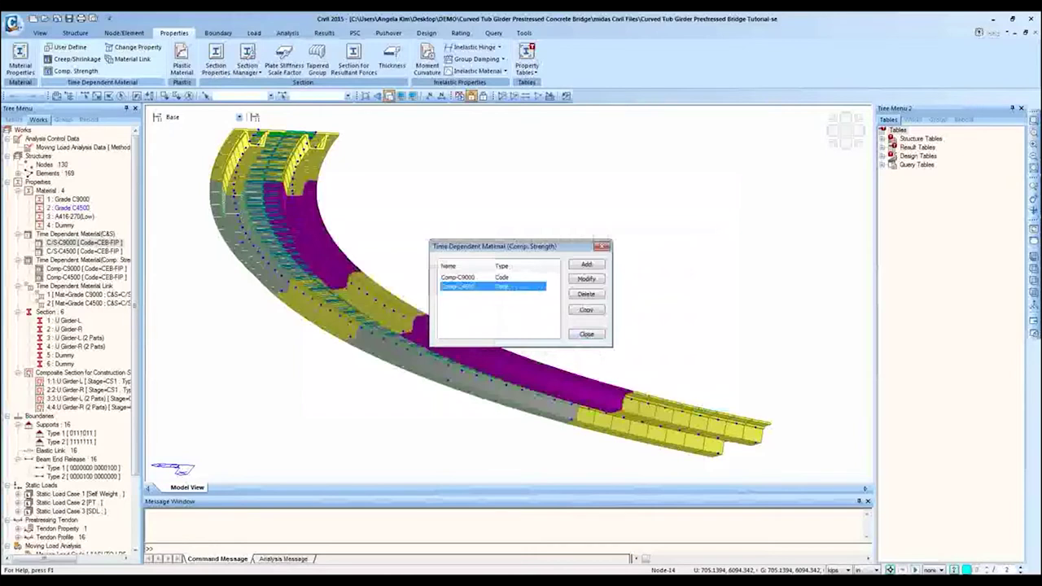
click(587, 336)
- Go over the C9000 and C4500 compressive strength and creep/shrinkage entries in the model's works tree
click(78, 268)
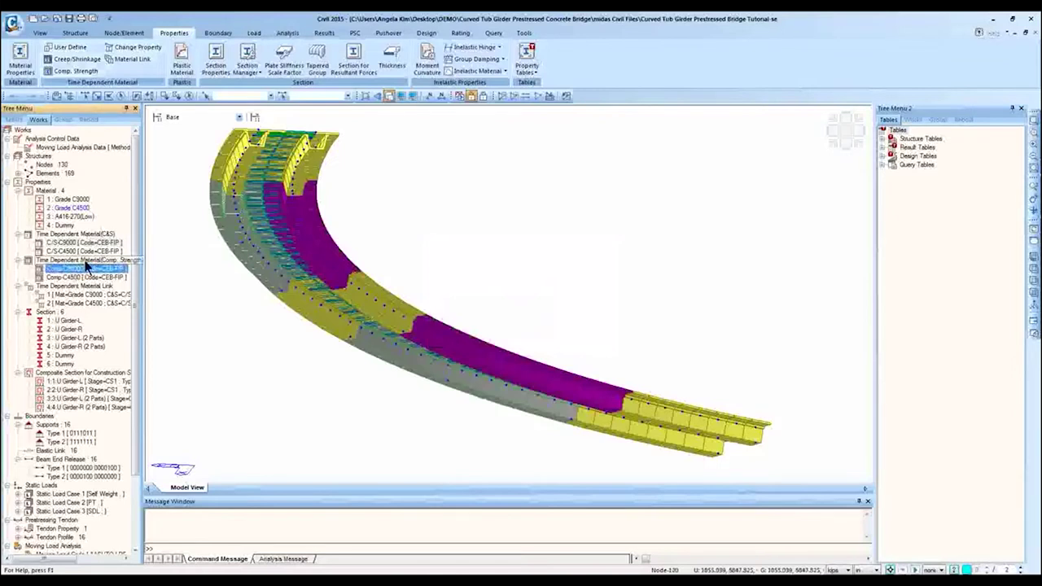
click(82, 277)
click(58, 243)
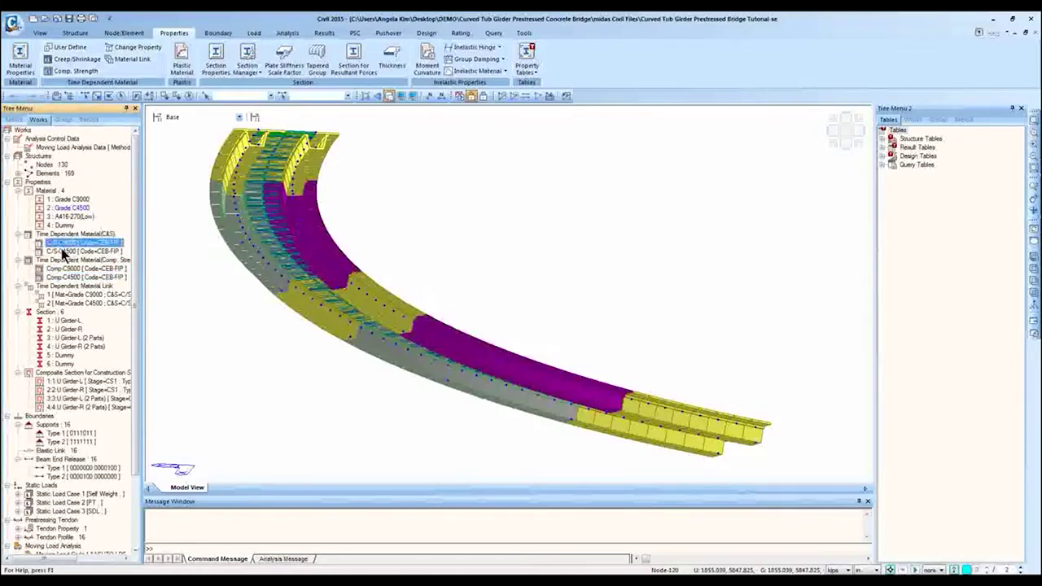
click(55, 253)
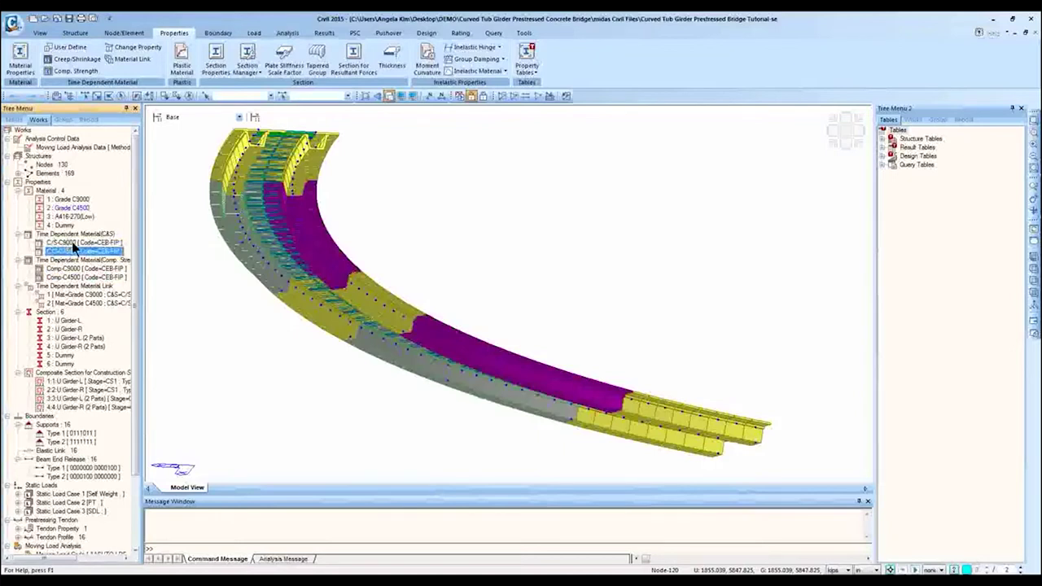
click(75, 243)
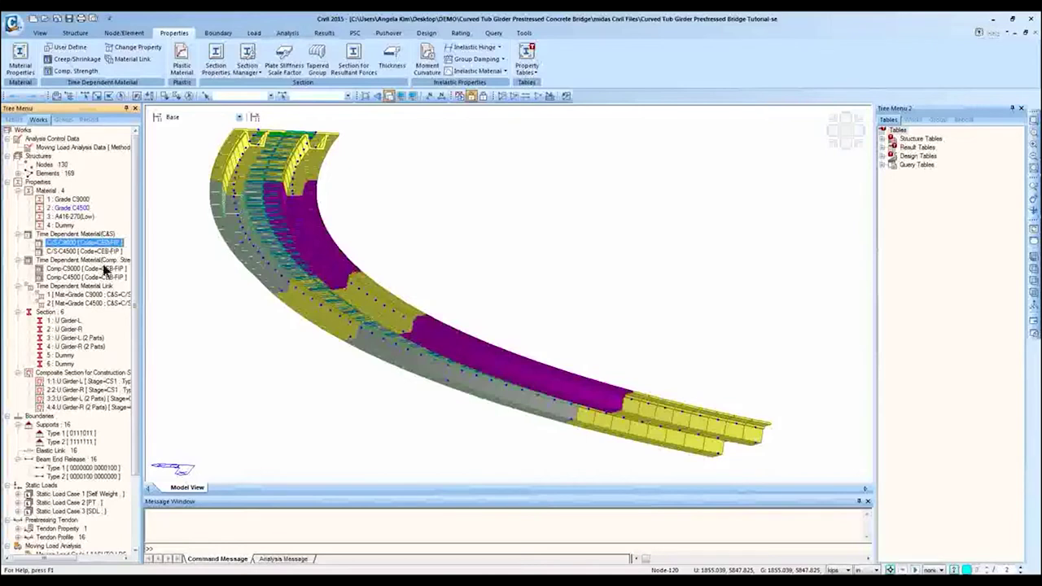
- Inspect the long-term creep coefficient curve of the C/S-C9000 definition and close it without changes
right_click(105, 250)
click(145, 275)
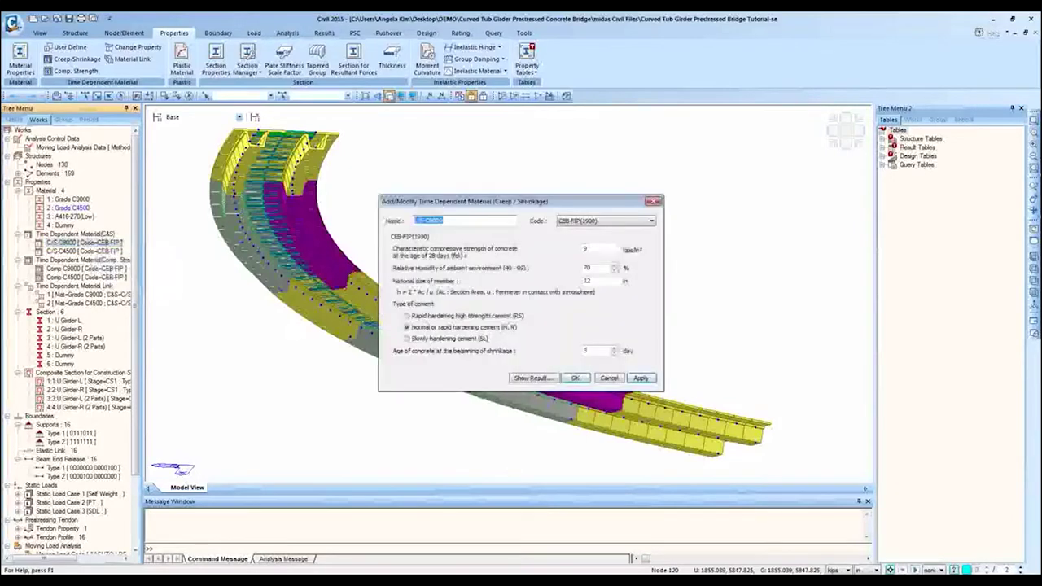
click(529, 378)
drag(389, 301, 368, 313)
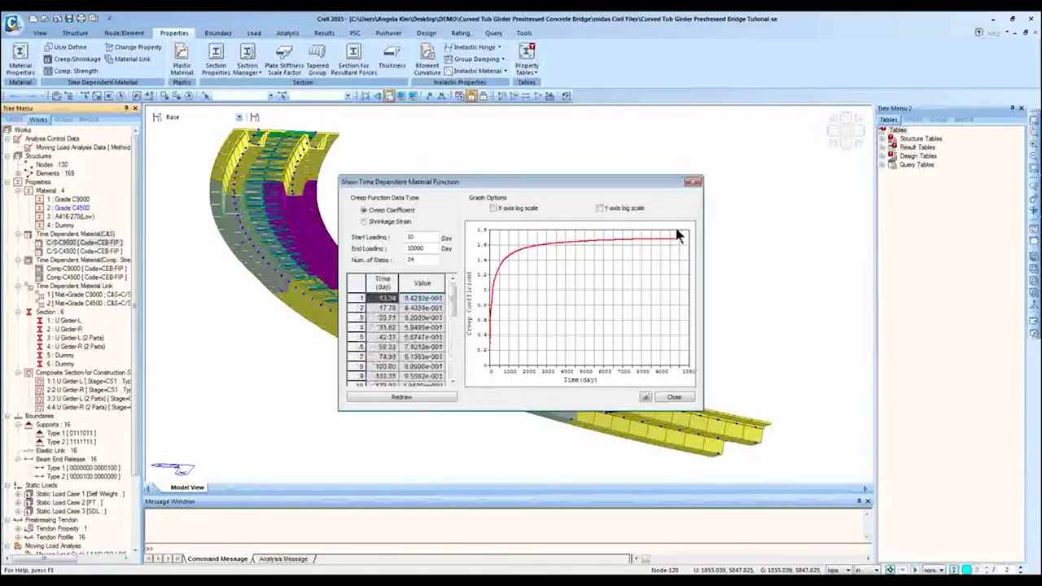
click(692, 182)
click(654, 201)
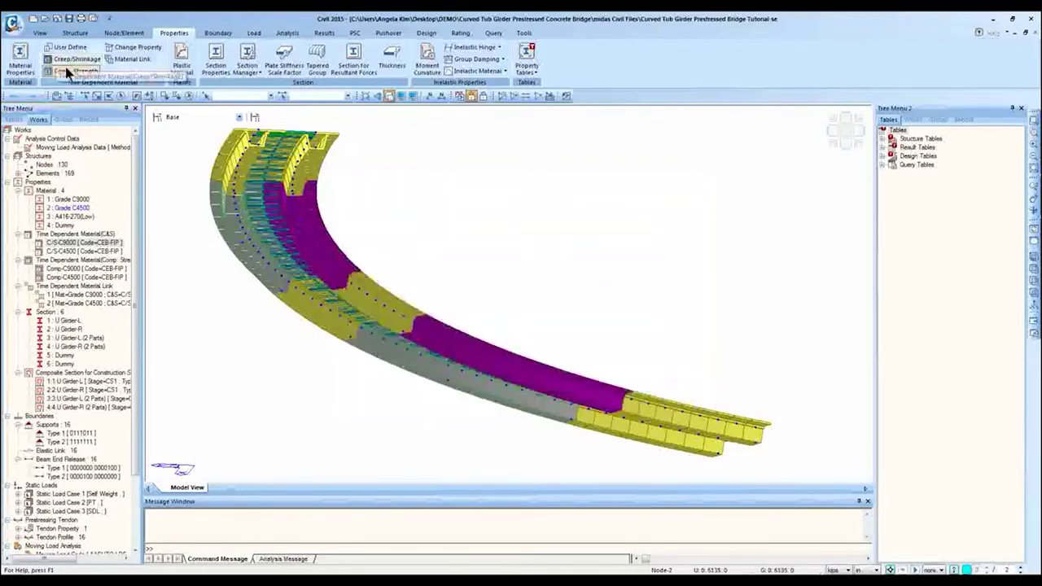
- View the time-dependent material link settings and recheck the C/S-C9000 creep/shrinkage definition without editing it
click(130, 60)
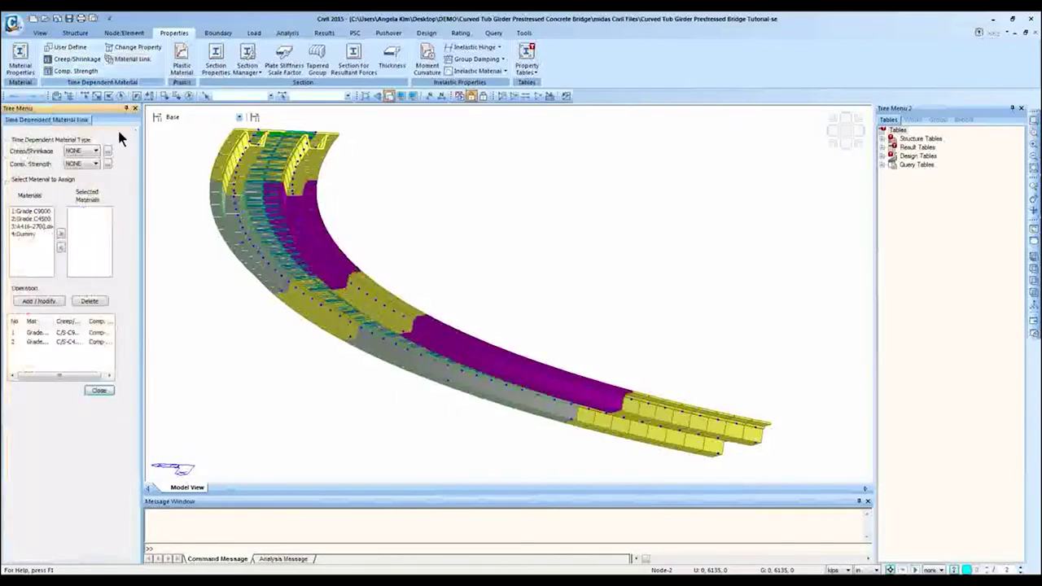
click(75, 58)
double_click(520, 272)
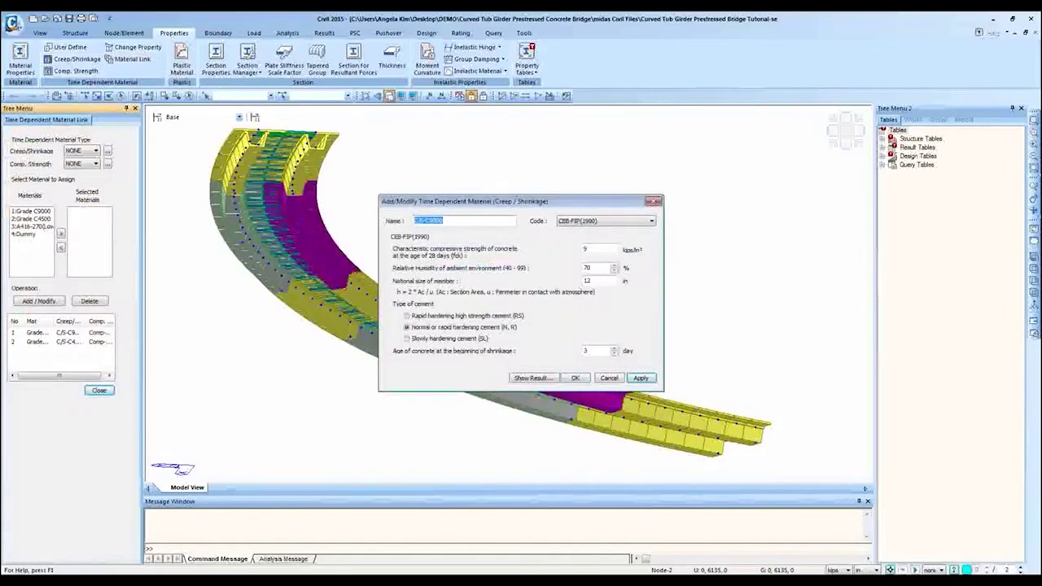
click(608, 378)
click(601, 340)
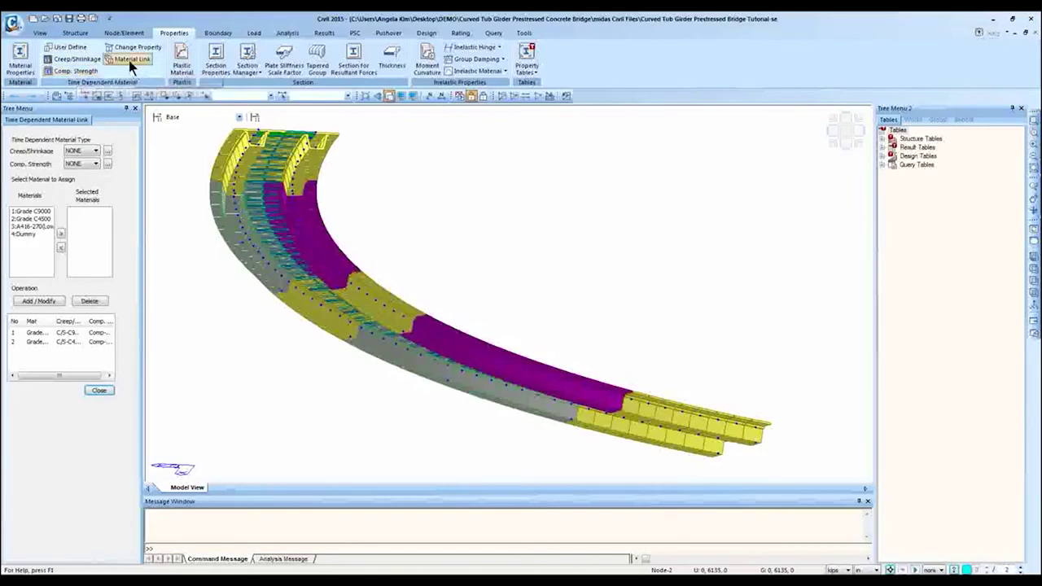
- Link material Grade C9000 to the C/S-C9000 creep/shrinkage and Comp-C9000 compressive strength definitions
click(84, 151)
click(82, 165)
click(85, 163)
click(86, 178)
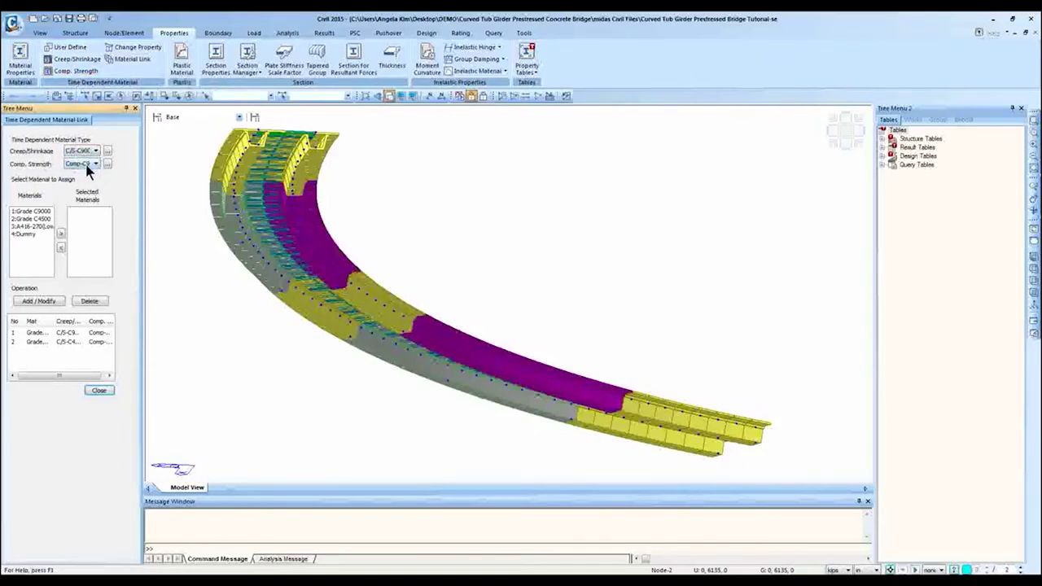
click(61, 234)
click(89, 212)
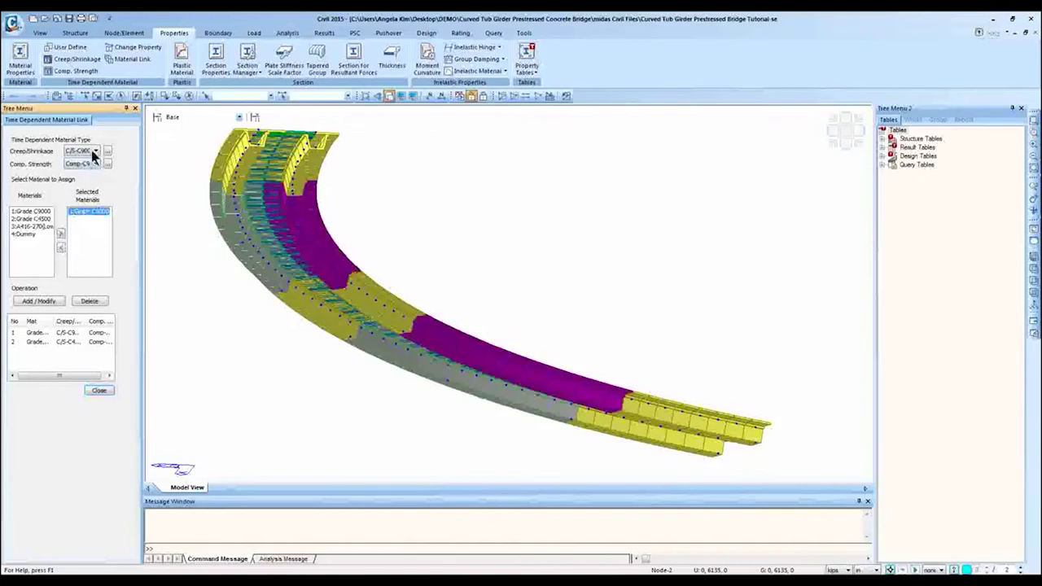
click(52, 299)
- Link material Grade C4500 to C/S-C4500 creep/shrinkage and Comp-C4500 compressive strength, and close the material link settings
click(91, 150)
click(81, 166)
click(86, 212)
click(60, 248)
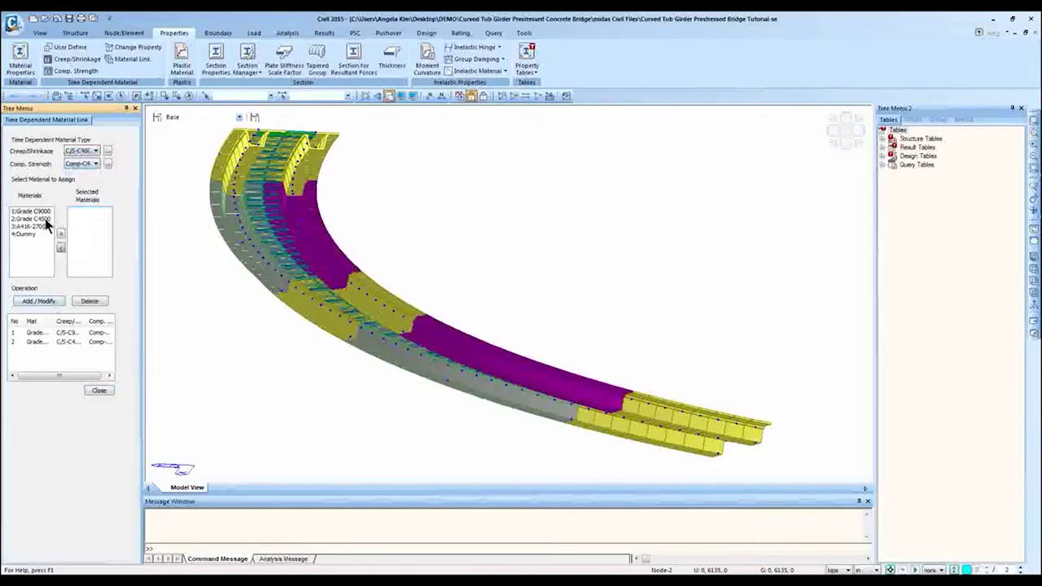
click(37, 219)
click(61, 234)
click(88, 211)
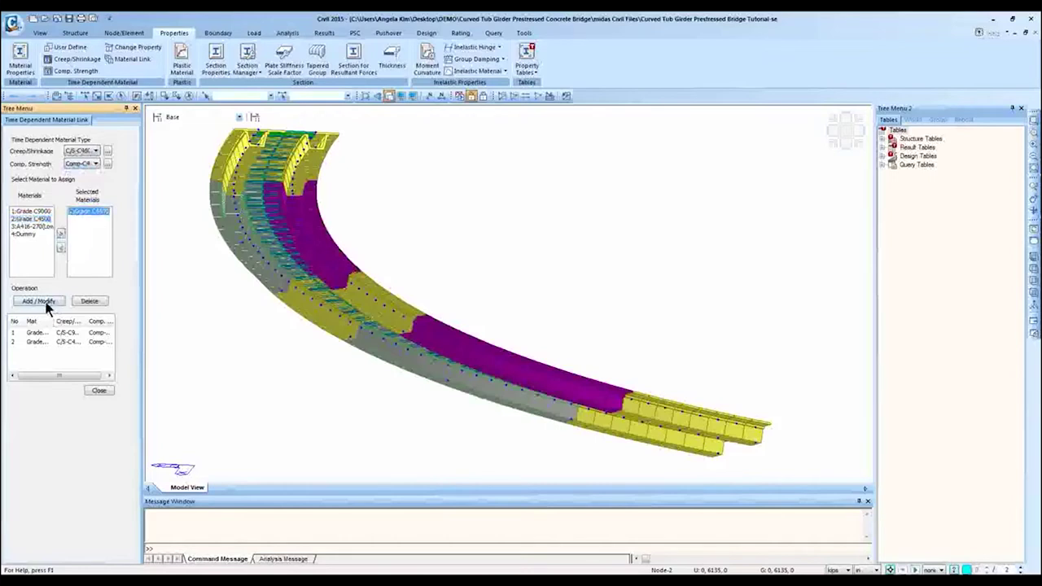
click(99, 391)
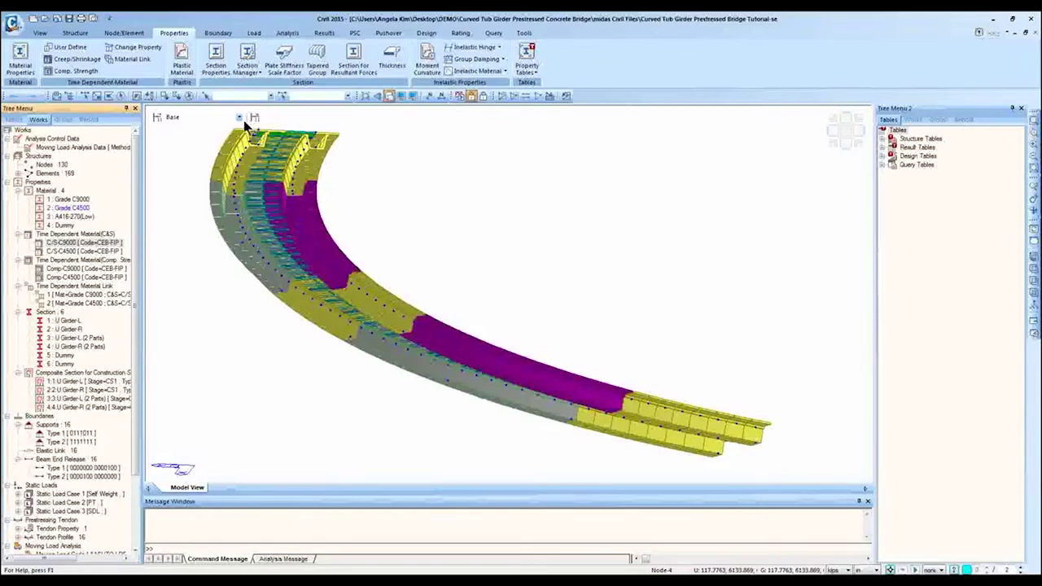
- Go over the C/S-C9000 definition, the first material link and the Grade C9000 and C4500 materials in the works tree
click(116, 243)
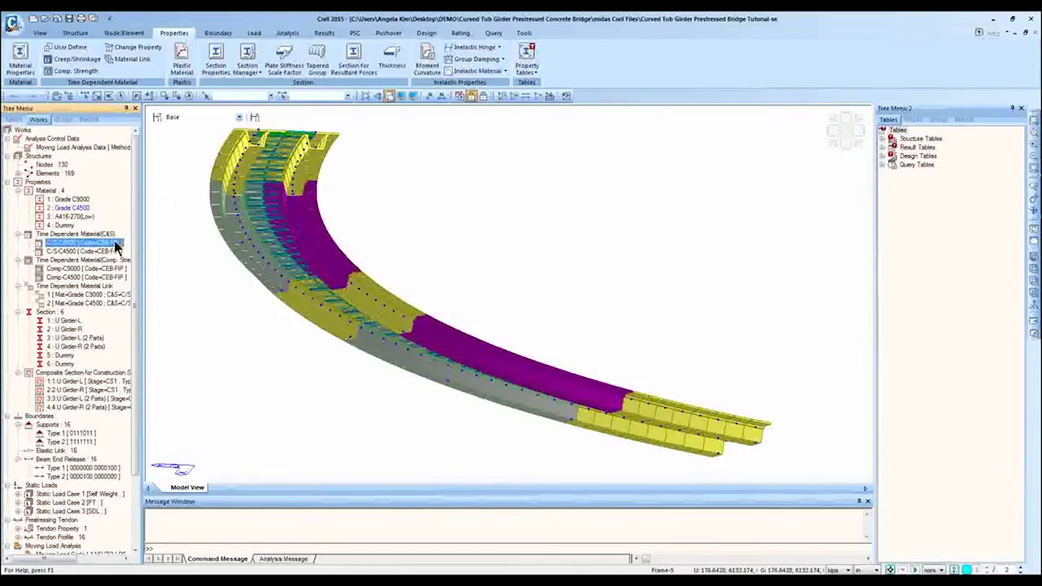
click(90, 295)
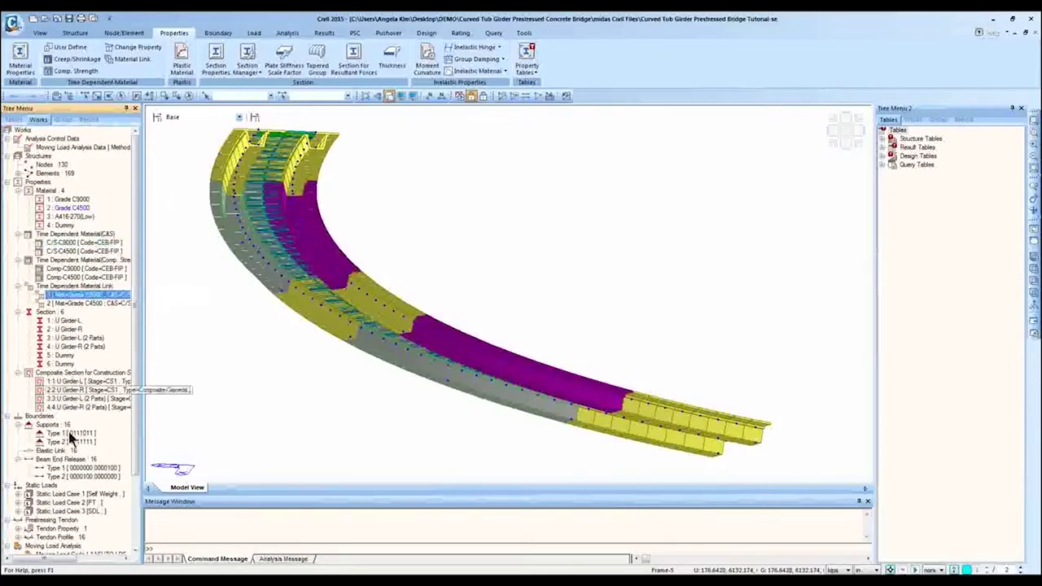
click(77, 200)
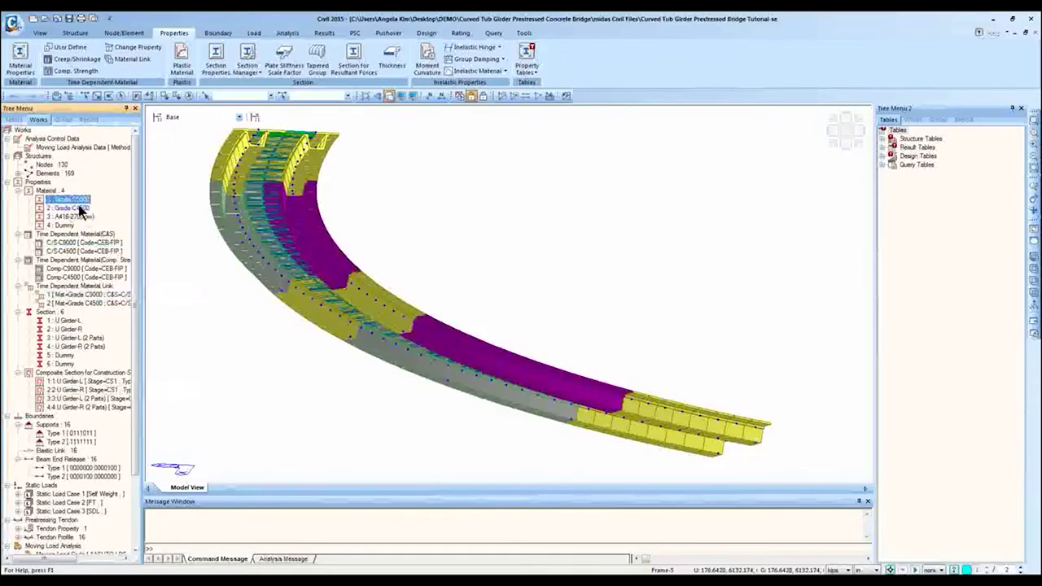
click(79, 208)
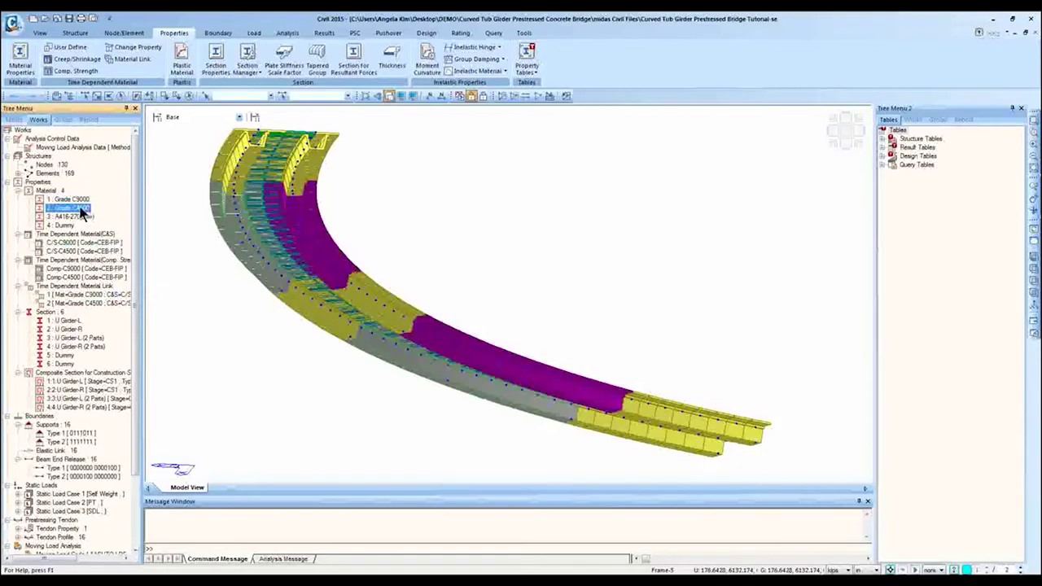
- Check the Girder group's activation age in construction stage CS1 and close the stage definitions without changes
click(156, 118)
double_click(440, 264)
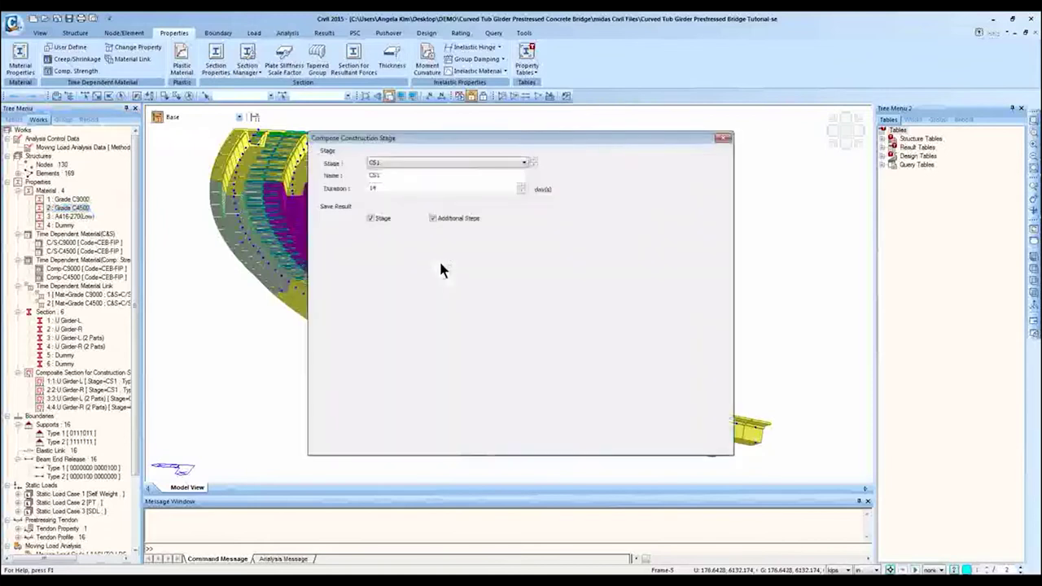
click(538, 335)
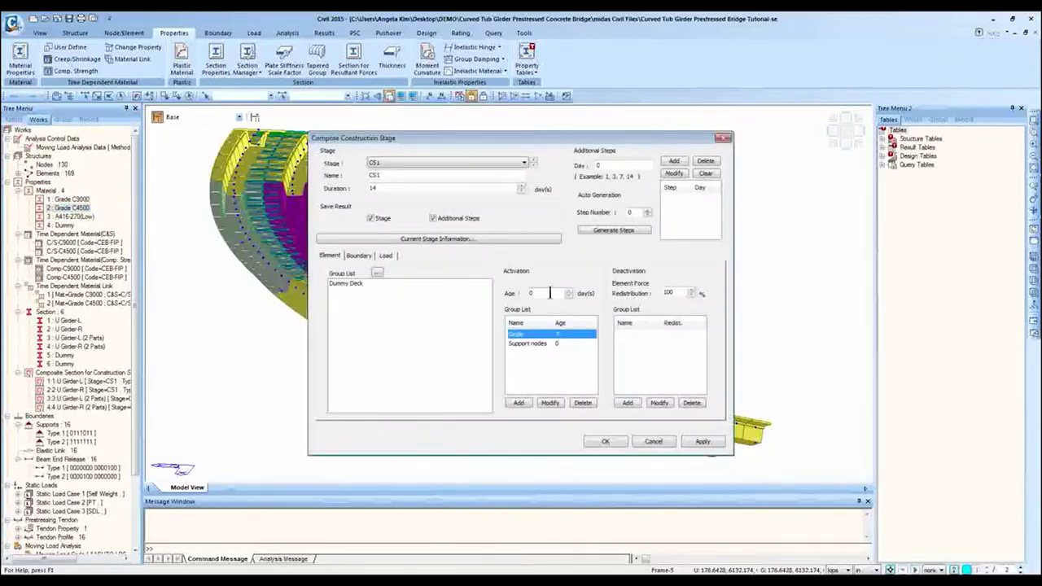
click(724, 137)
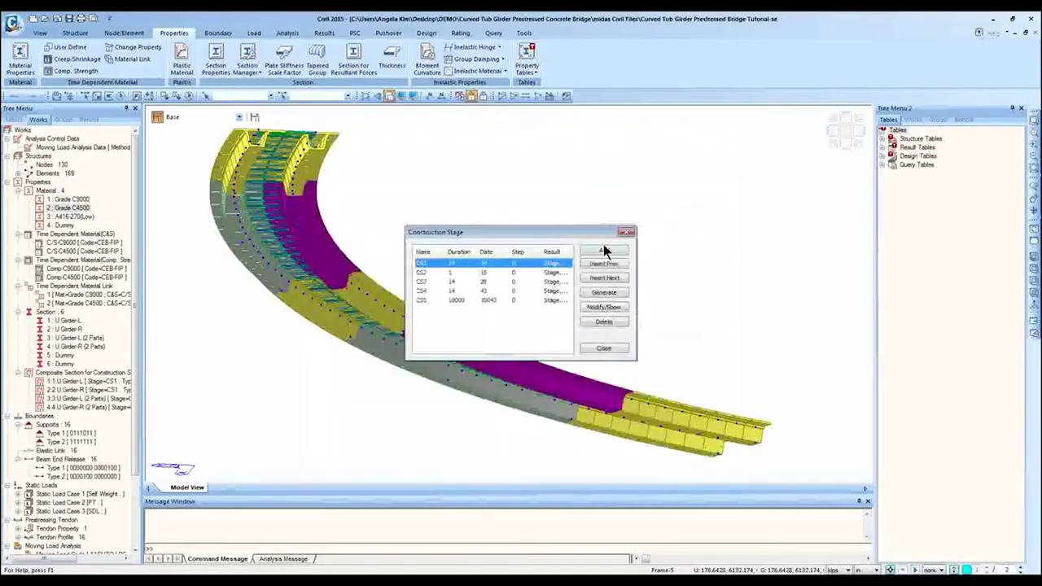
click(626, 233)
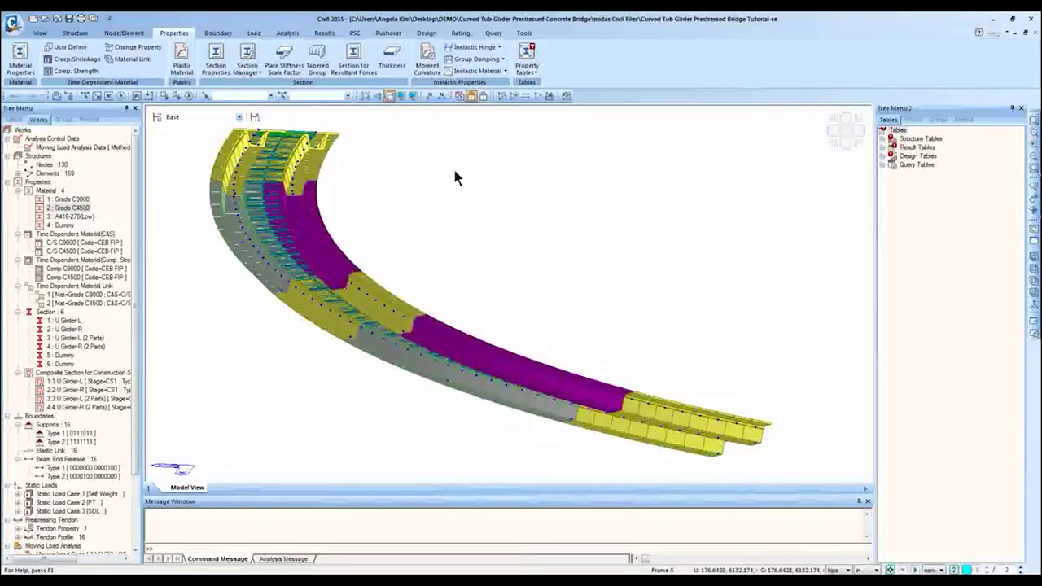
- View the girders from above in construction stage CS1 and compare them with stage CS2
click(235, 117)
click(214, 138)
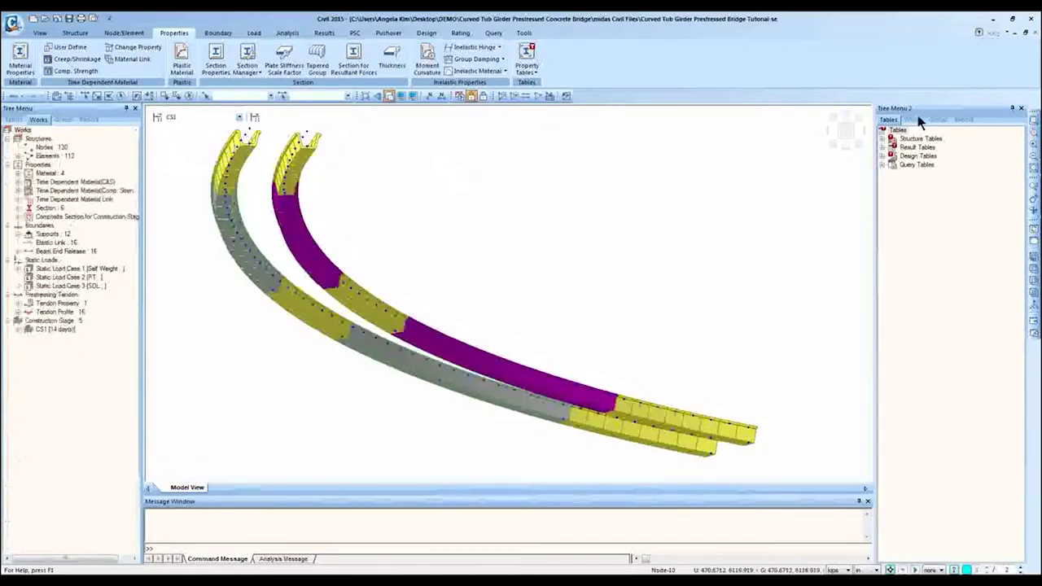
click(840, 139)
click(846, 135)
click(845, 134)
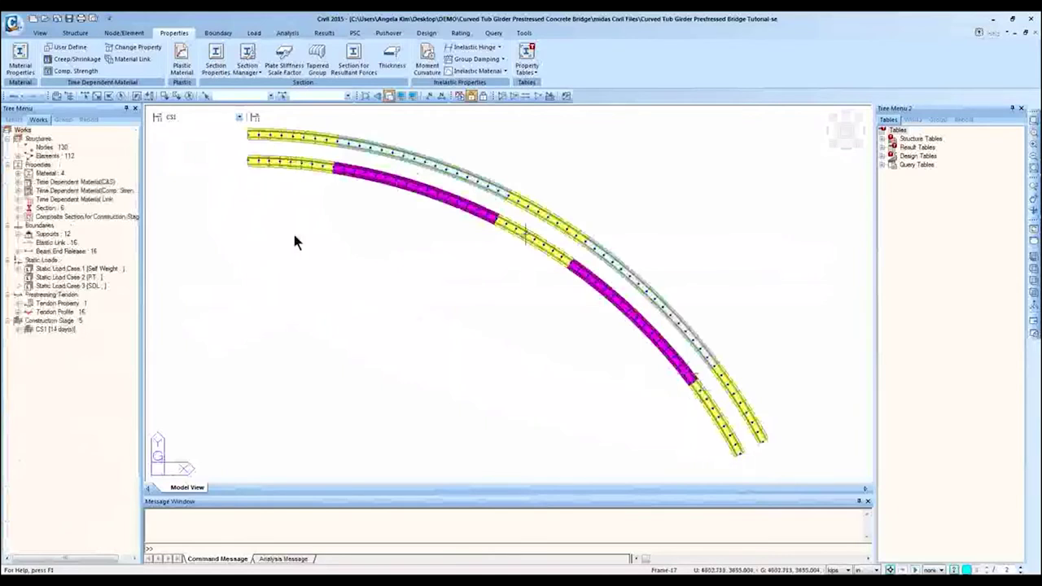
click(196, 117)
click(200, 135)
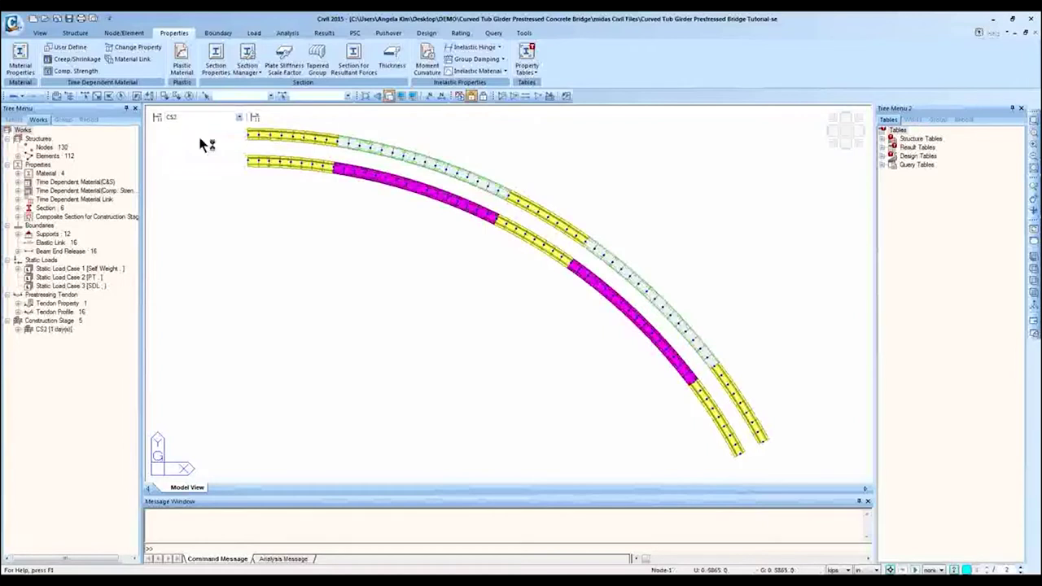
click(842, 151)
click(843, 150)
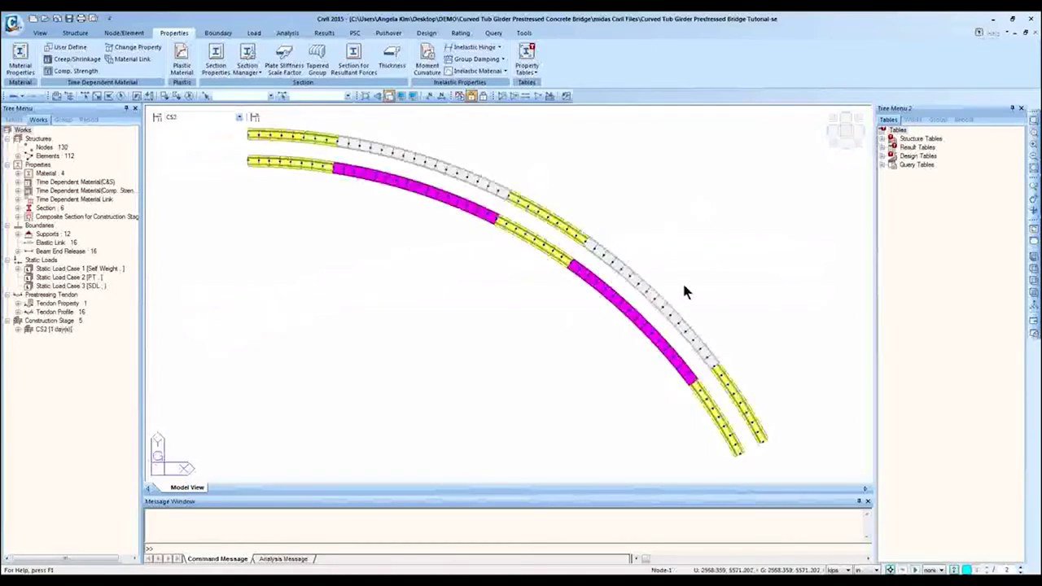
- Display both support types, Type 1 and Type 2, on the girders in stage CS2
click(49, 234)
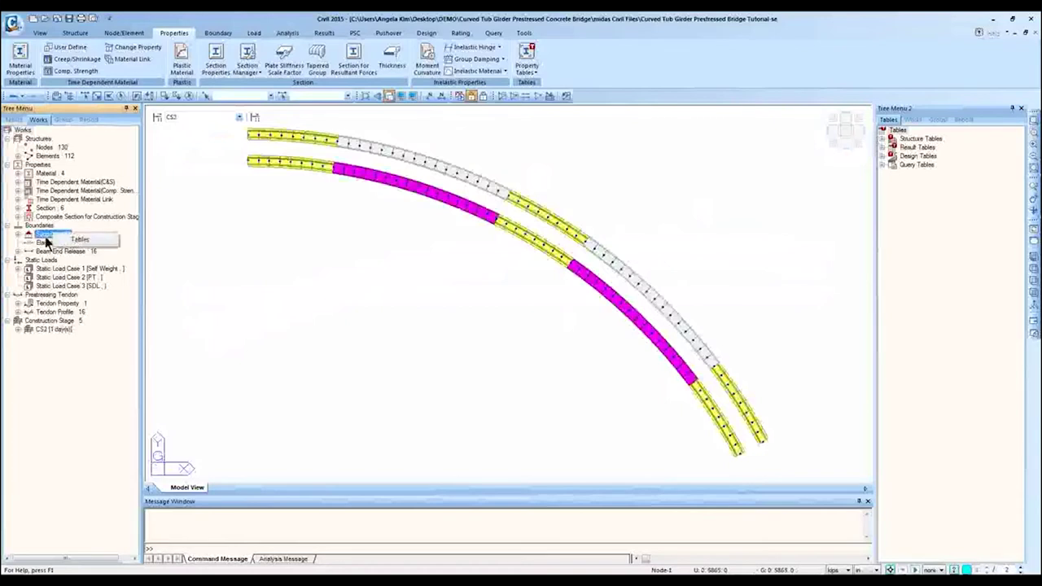
double_click(46, 236)
click(59, 242)
shift+click(68, 252)
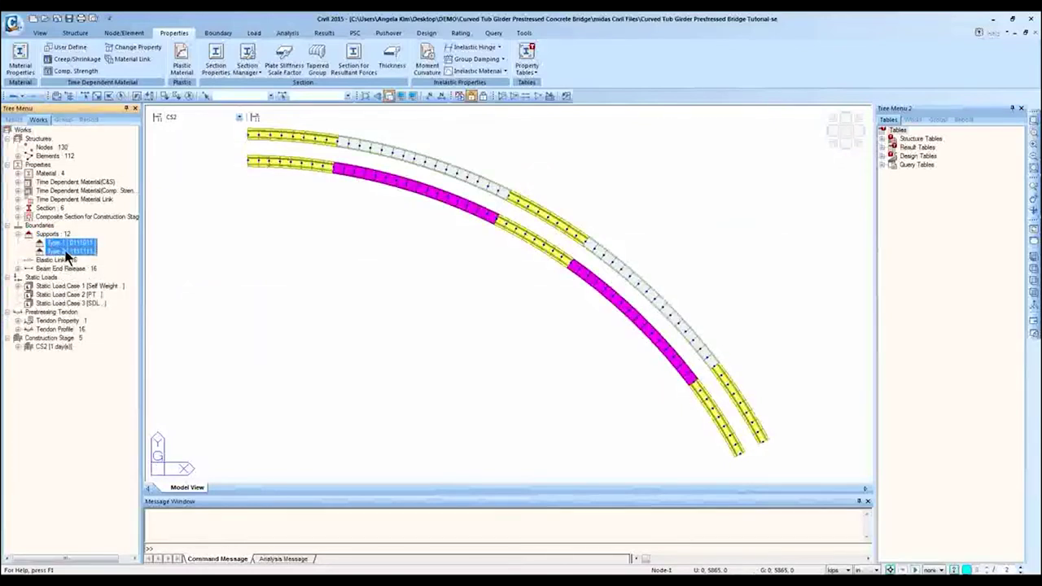
right_click(68, 255)
click(124, 386)
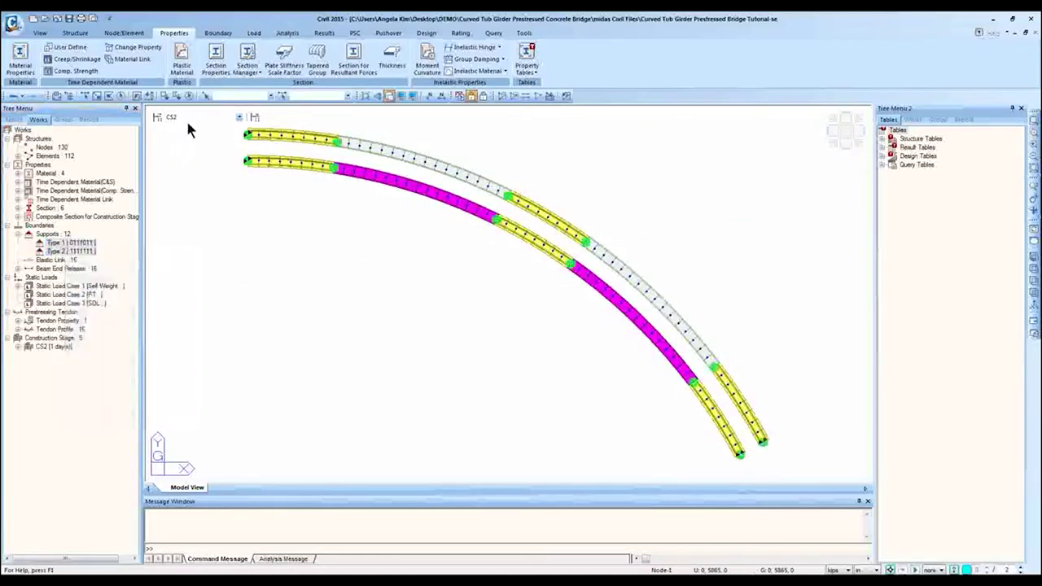
- Compare the girder support locations across construction stages CS1, CS2 and CS3
click(186, 121)
click(192, 135)
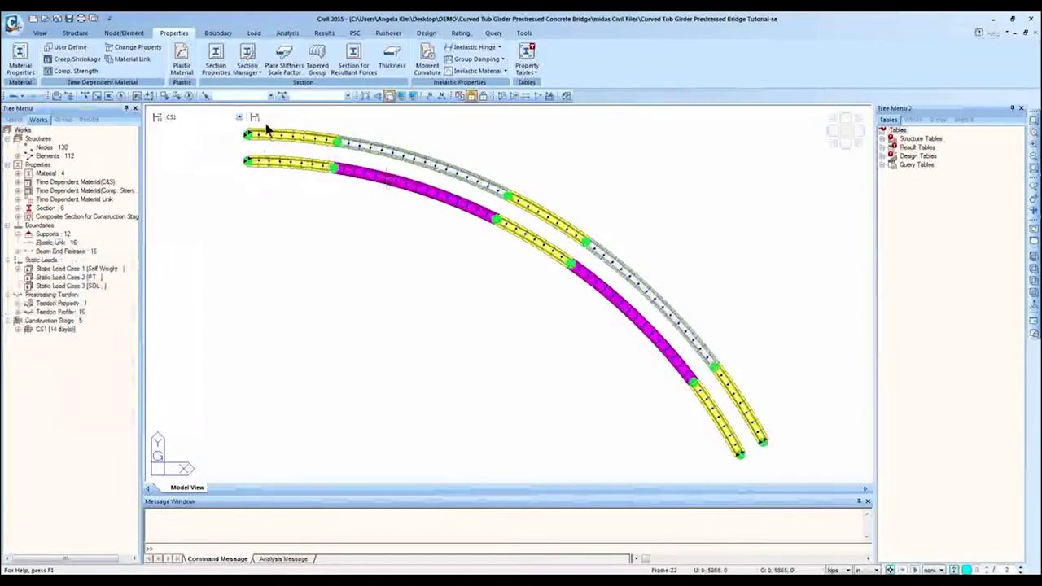
click(192, 119)
click(195, 139)
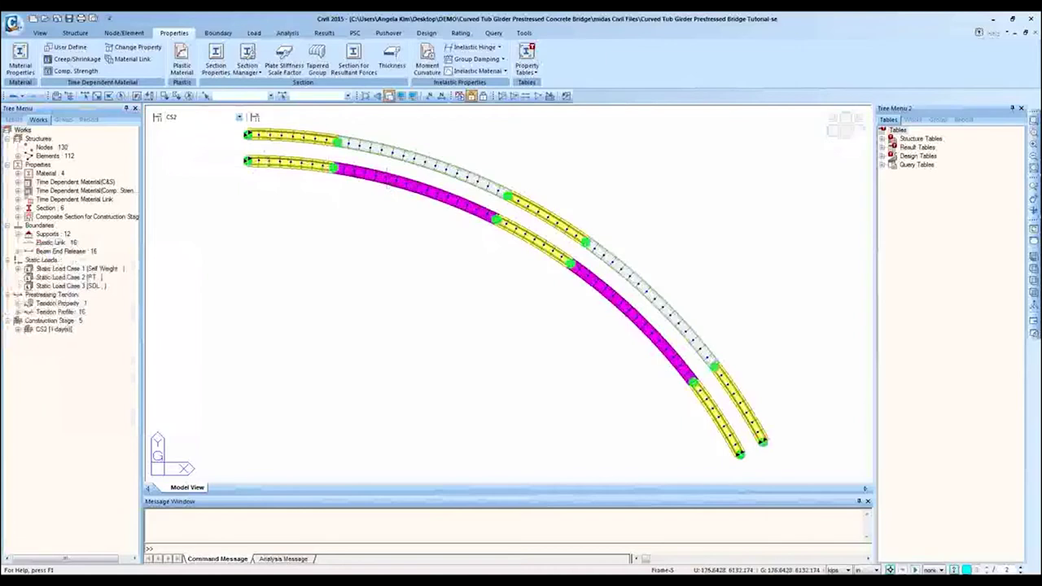
click(202, 120)
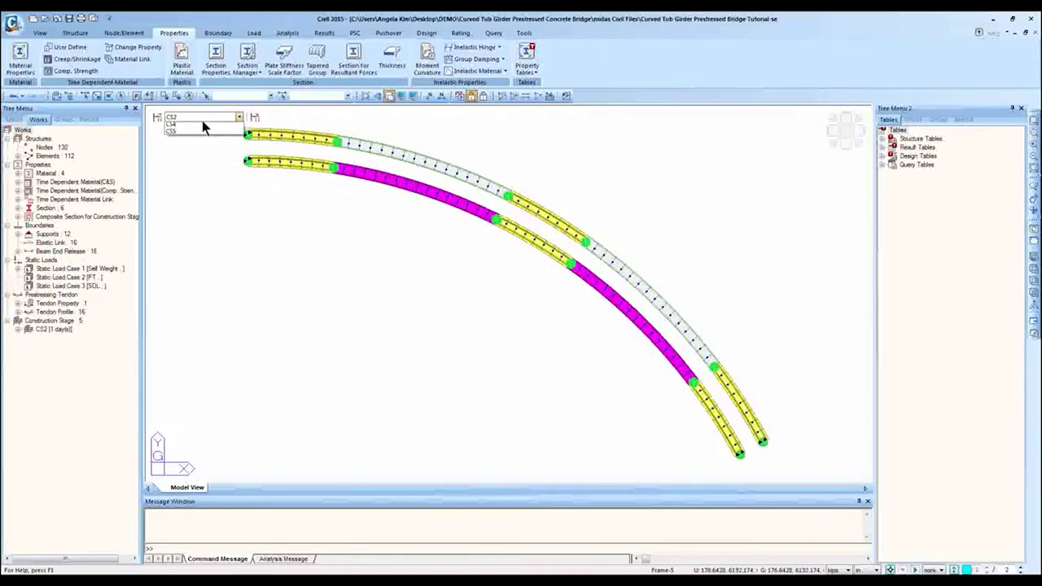
click(204, 152)
middle_drag(374, 339, 512, 305)
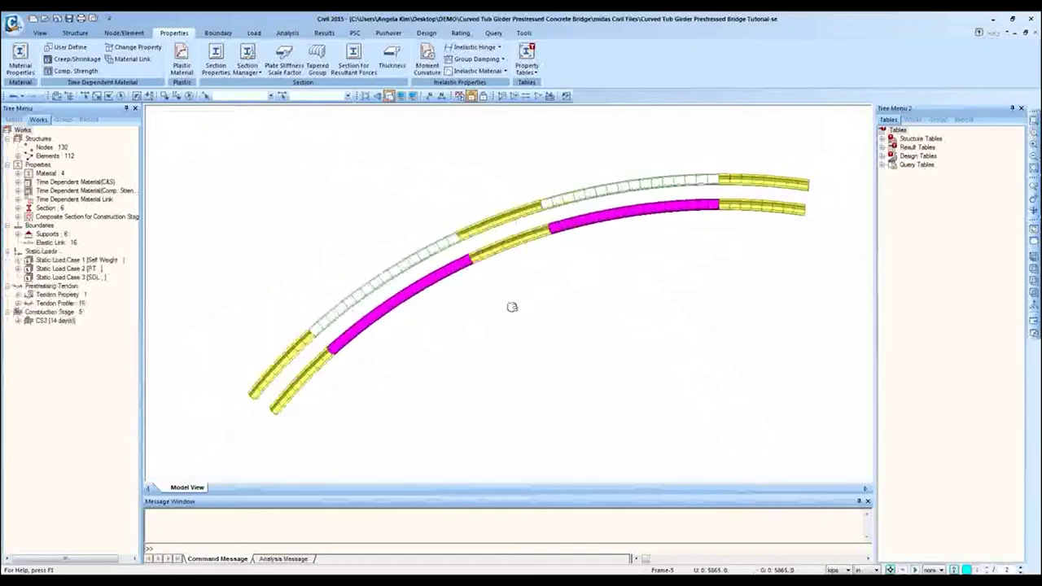
- Display the tendon prestress loads of the PT load case on the stage CS3 model
click(219, 118)
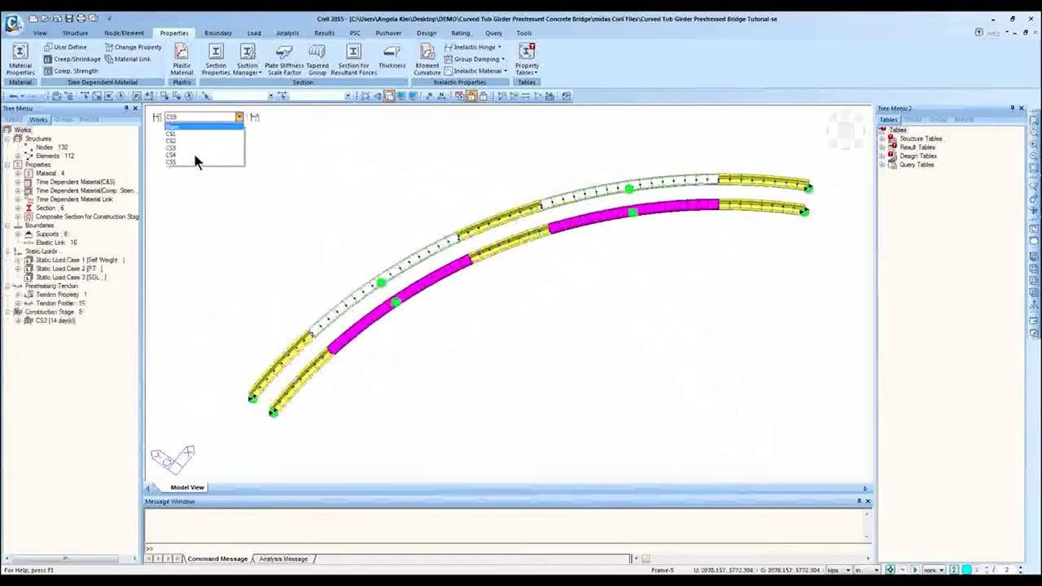
click(195, 160)
double_click(76, 271)
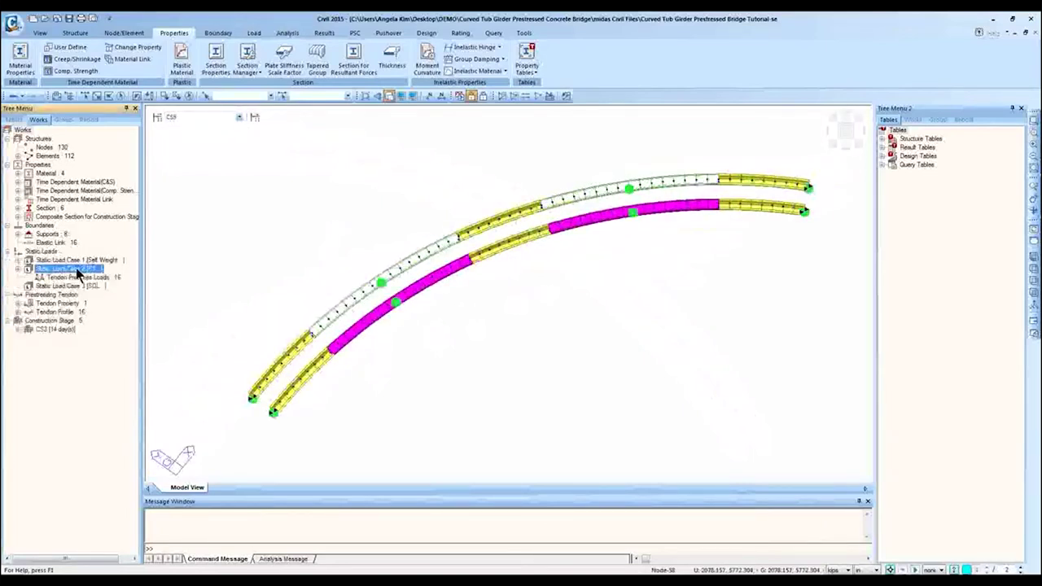
right_click(78, 277)
click(93, 310)
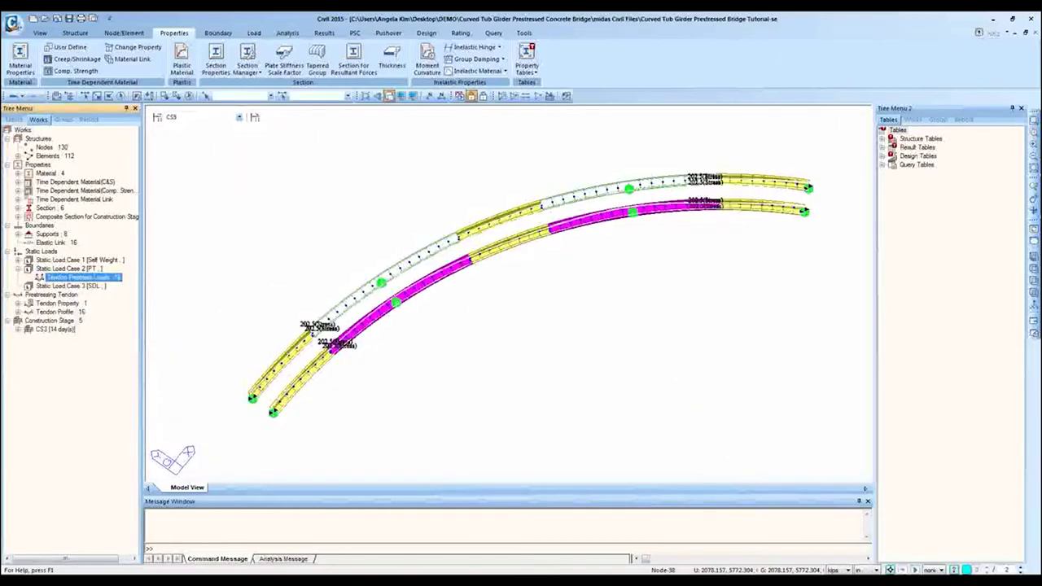
- View the bridge model with its deck in construction stages CS4 and CS5
click(203, 117)
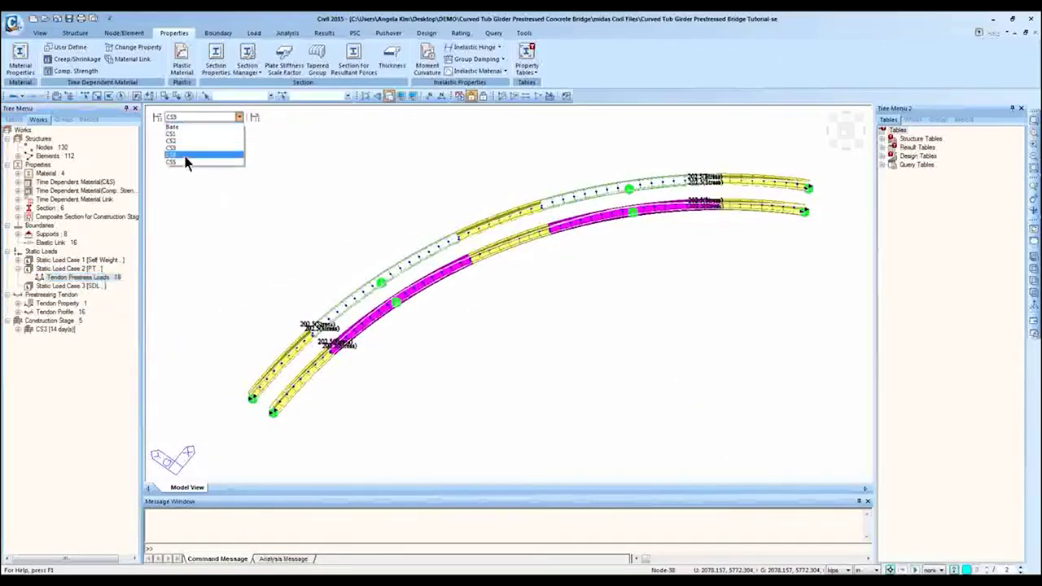
click(185, 156)
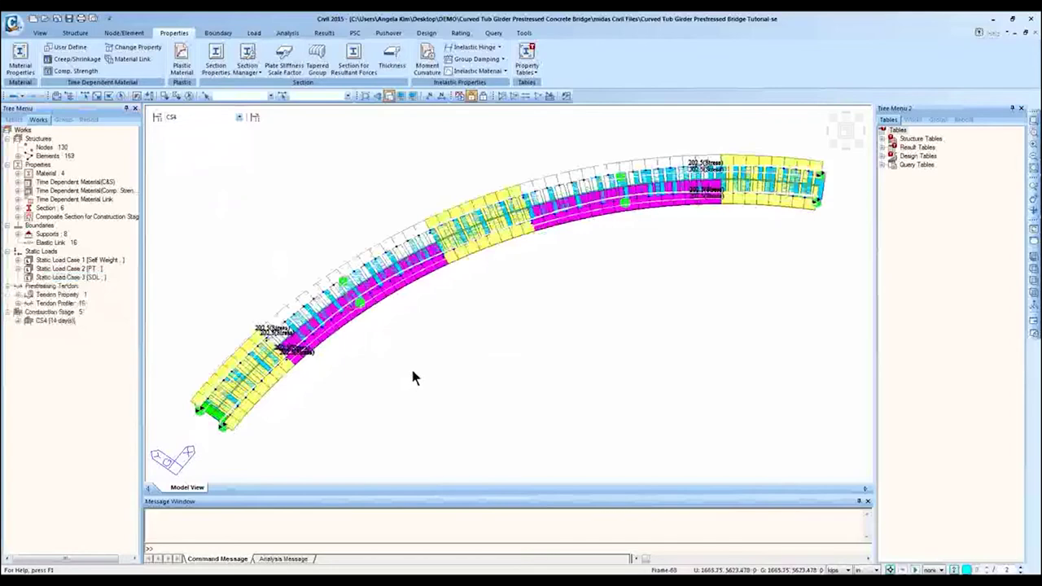
ctrl+middle_drag(413, 377, 342, 211)
click(203, 116)
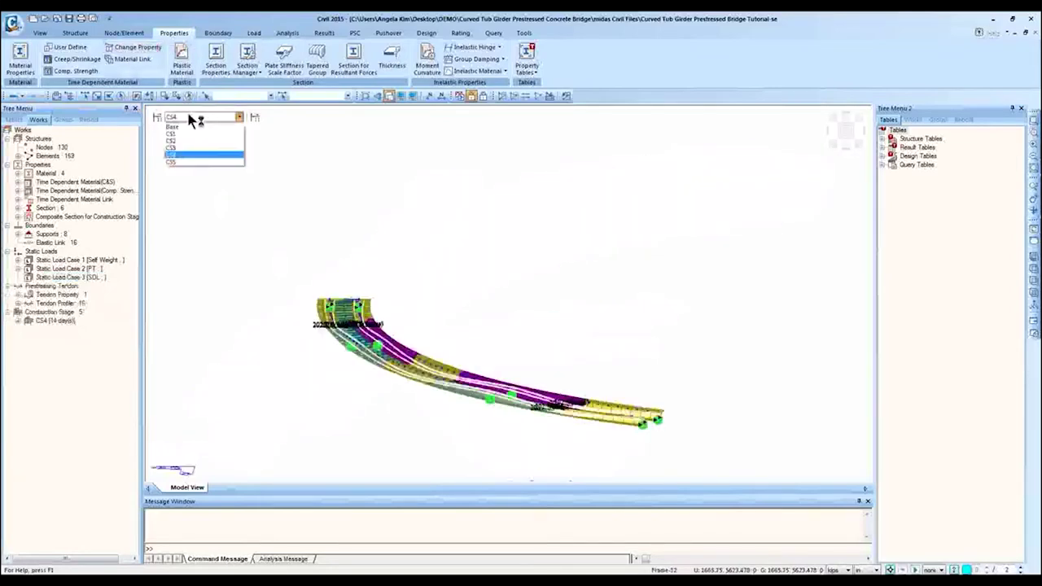
click(205, 162)
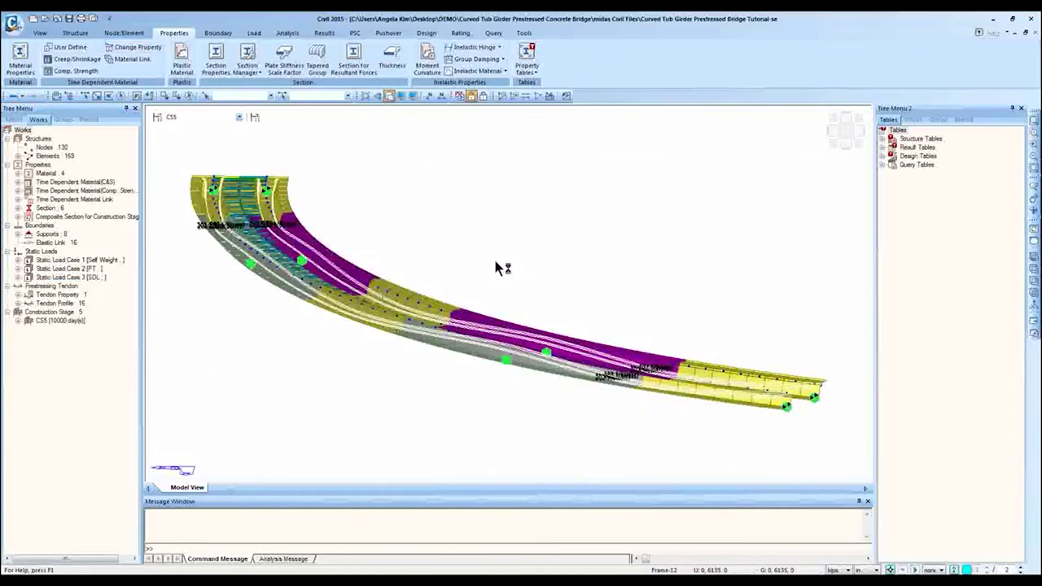
- Return to stage CS1 and compare its girders and supports with stage CS2 in an oblique view
click(236, 118)
click(213, 127)
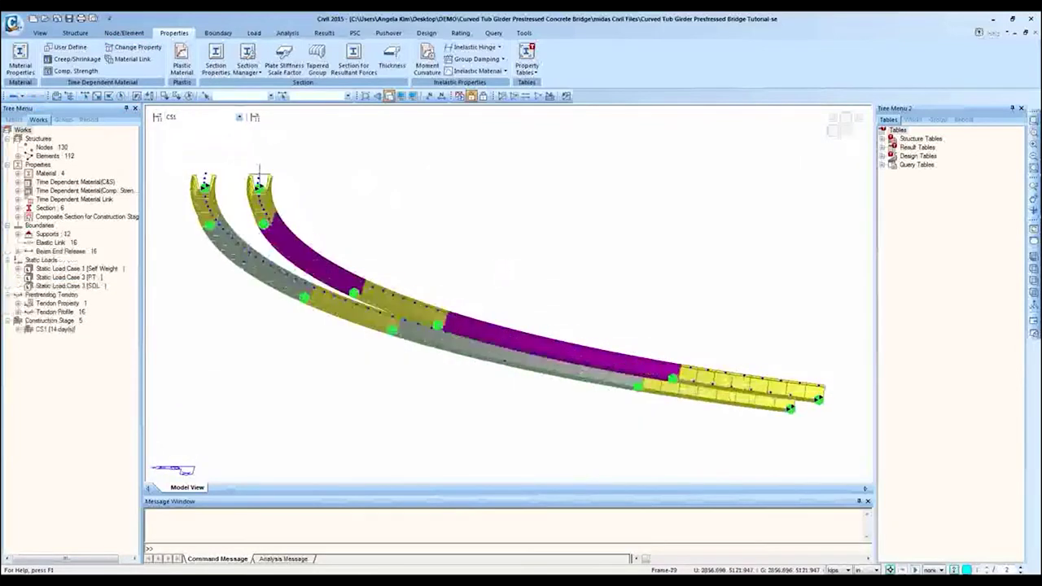
click(835, 140)
ctrl+middle_drag(594, 267, 529, 340)
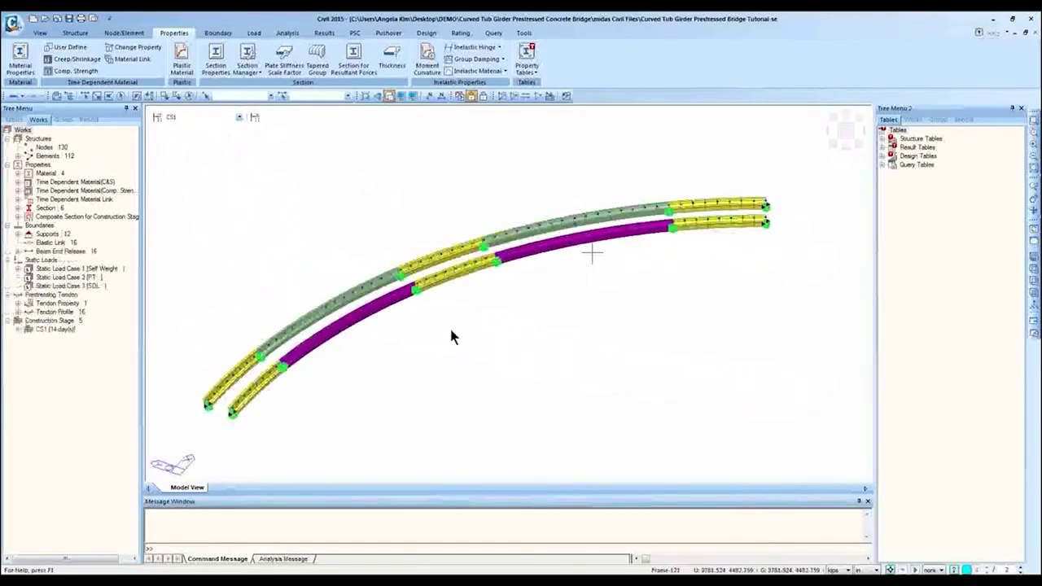
click(167, 119)
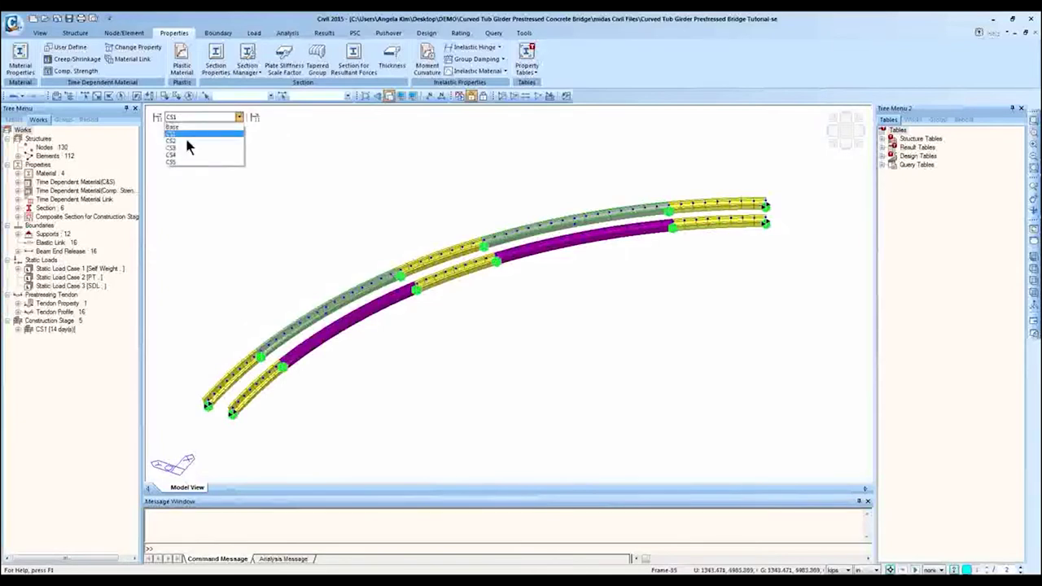
click(187, 143)
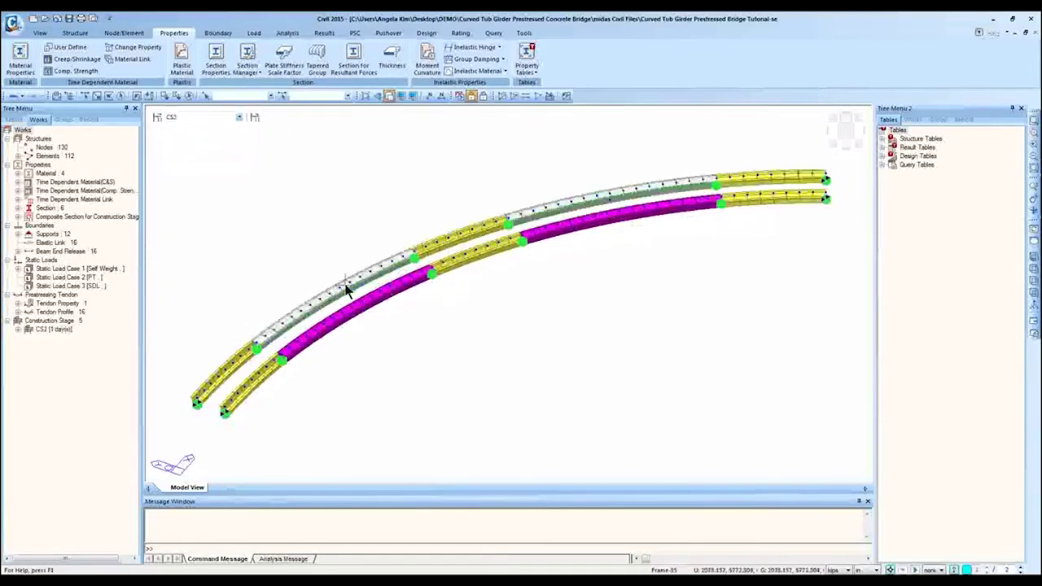
- View the girder model in construction stages CS3 and CS4, and return to the base stage
click(217, 118)
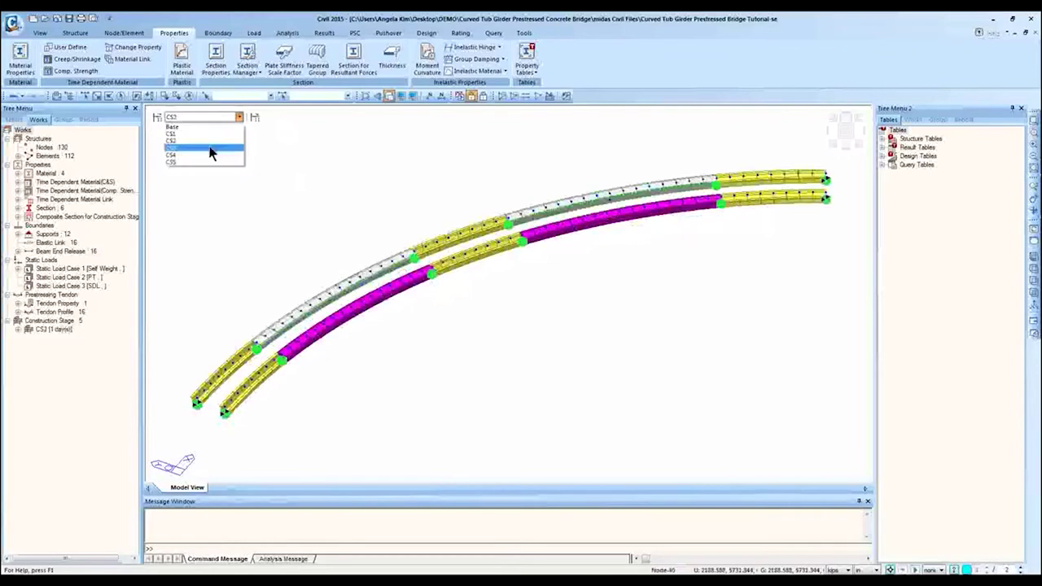
click(211, 151)
click(211, 117)
click(213, 159)
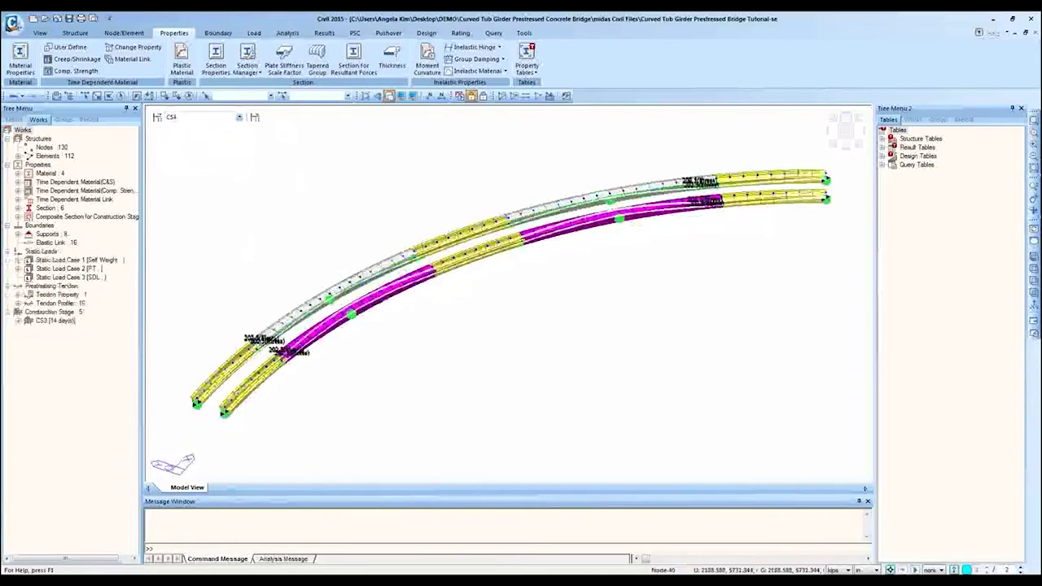
click(220, 118)
click(181, 125)
- Open the definition of construction stage CS1 and inspect its duration and the Girder group's activation age
click(158, 117)
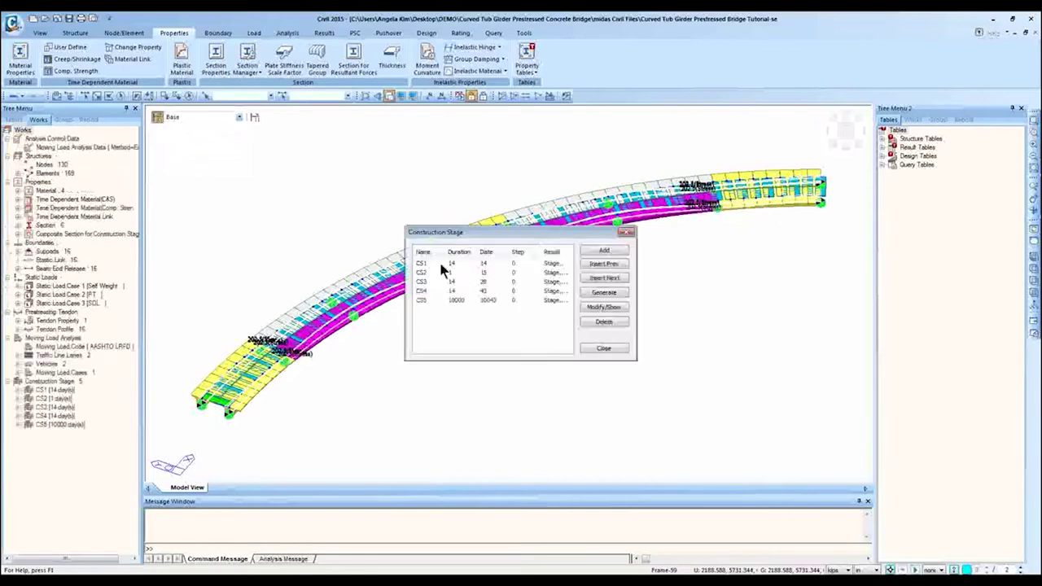
double_click(441, 264)
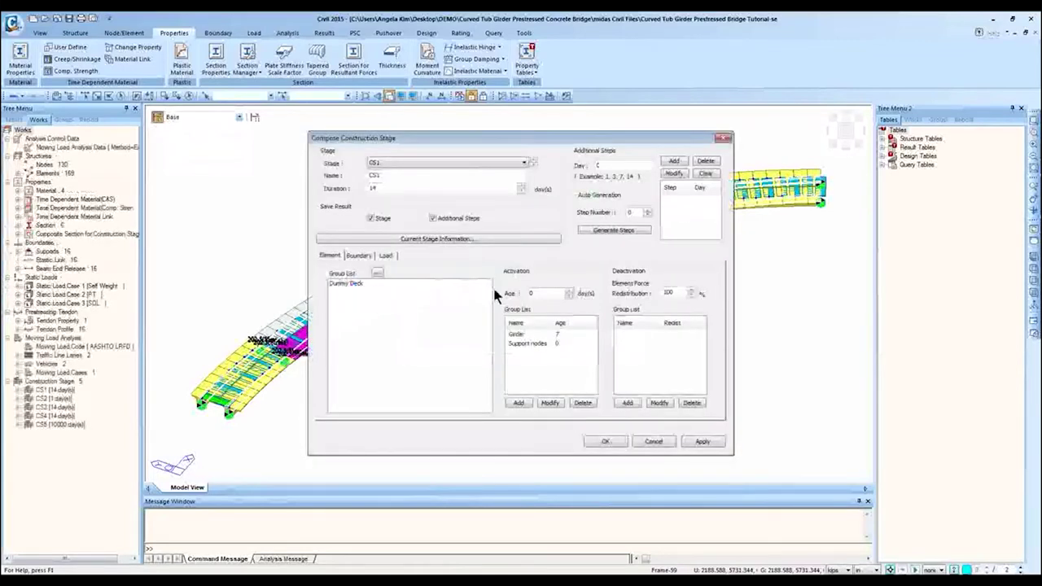
click(525, 334)
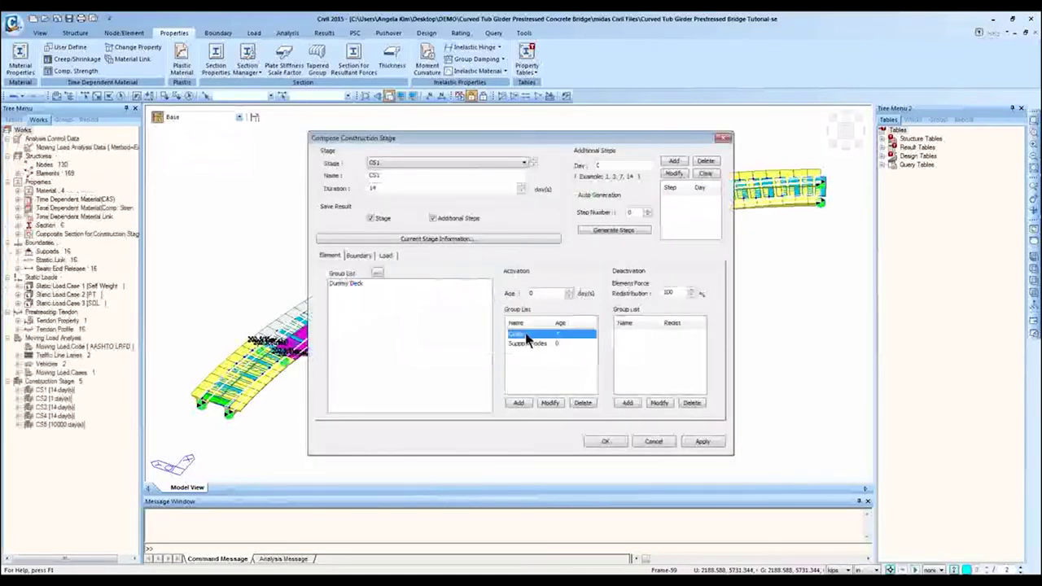
click(399, 174)
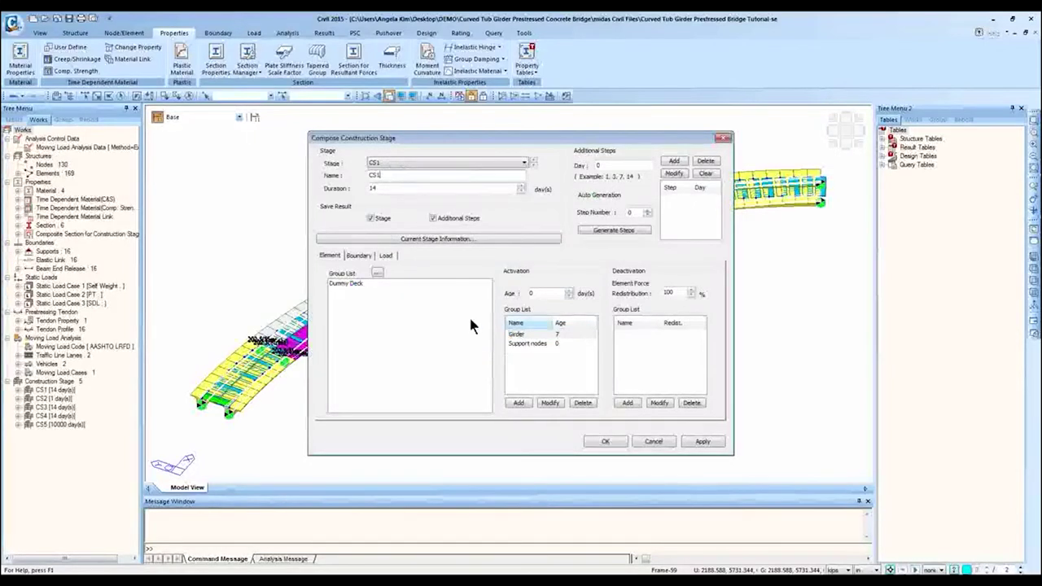
click(524, 334)
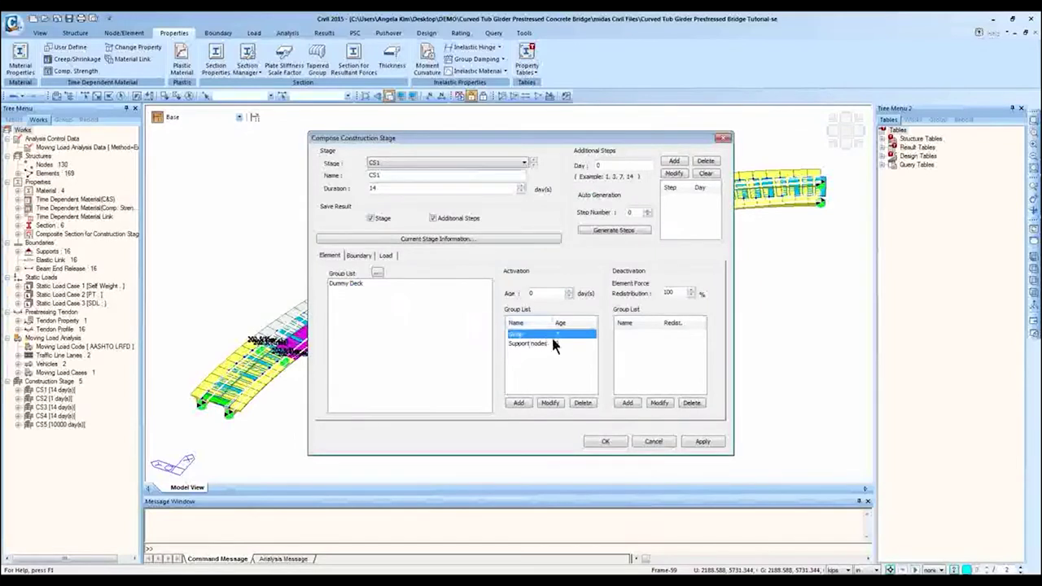
click(407, 179)
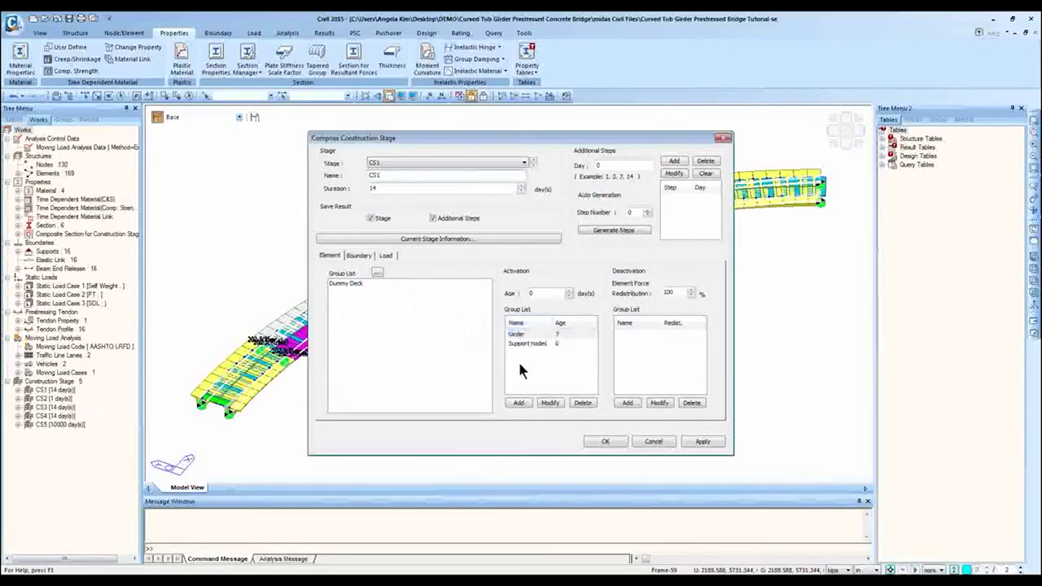
click(562, 335)
- Browse the other construction stage definitions, recheck the Girder group's activation age in CS1, and close the definitions without changes
click(533, 161)
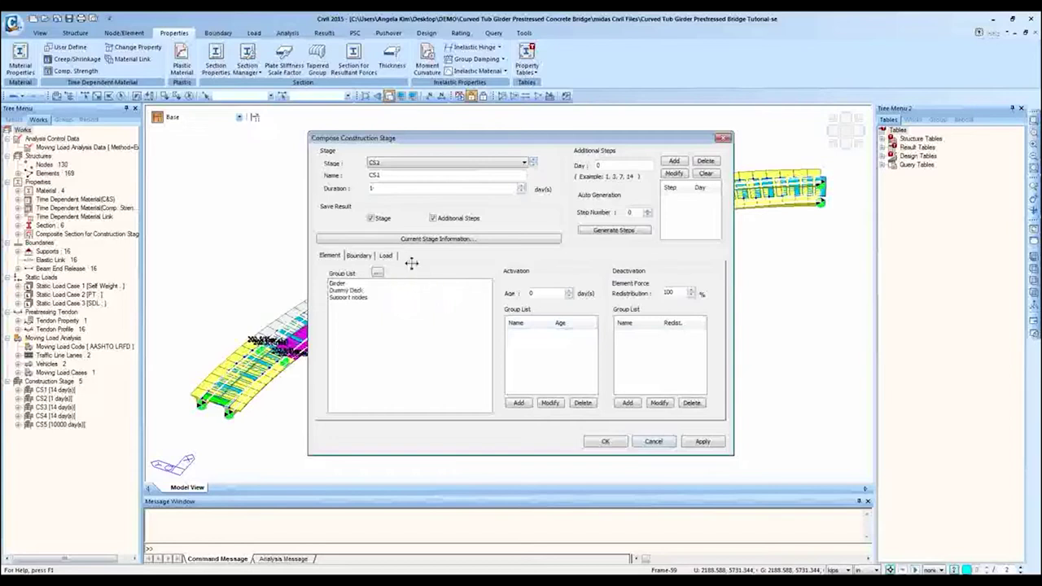
click(533, 160)
click(533, 159)
click(533, 165)
click(533, 165)
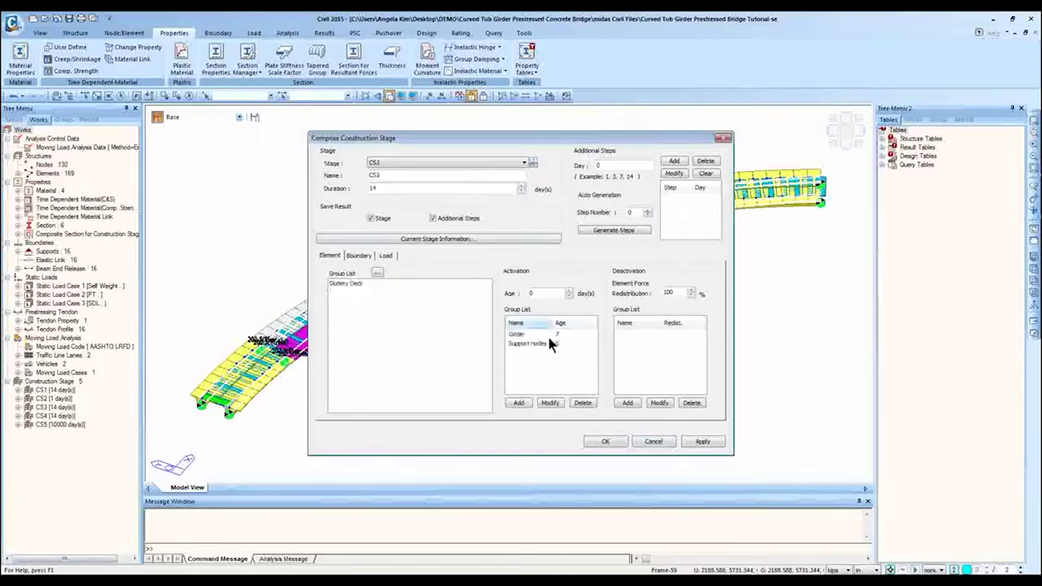
click(534, 334)
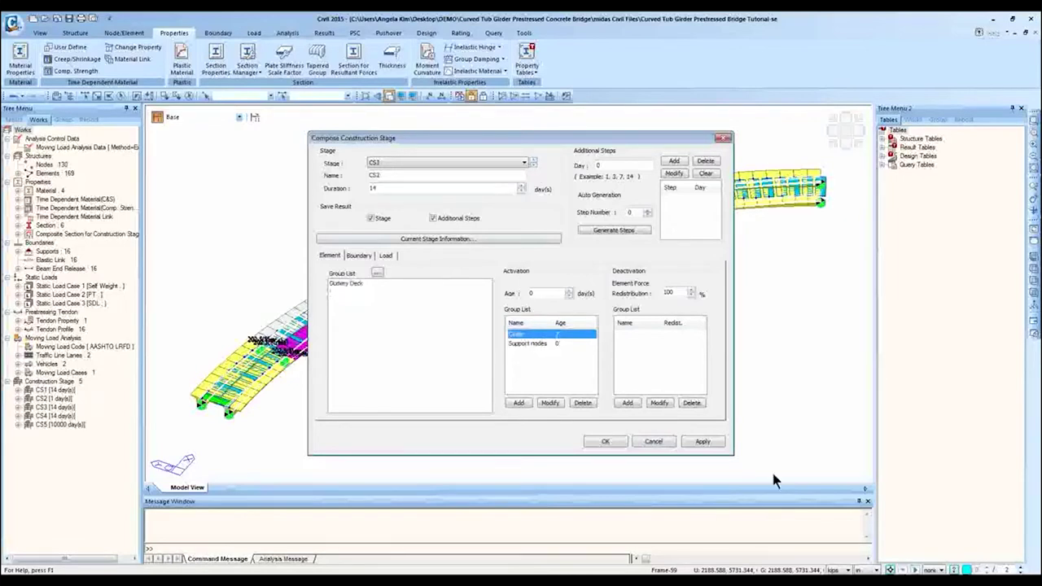
click(654, 441)
click(603, 348)
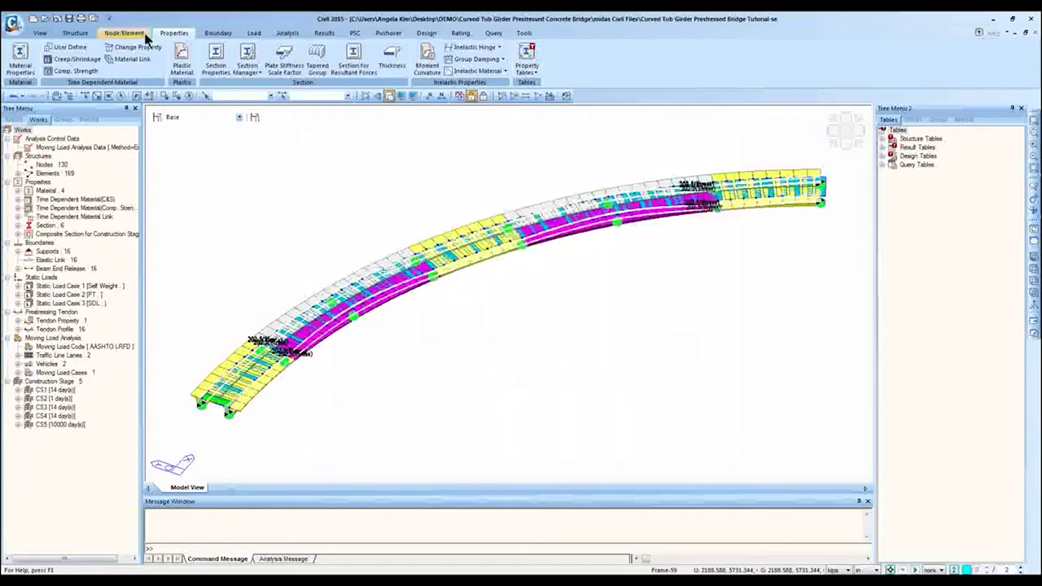
- Open the construction-stage composite section for section 1, U Girder-L, and examine the ages of its three parts
click(253, 32)
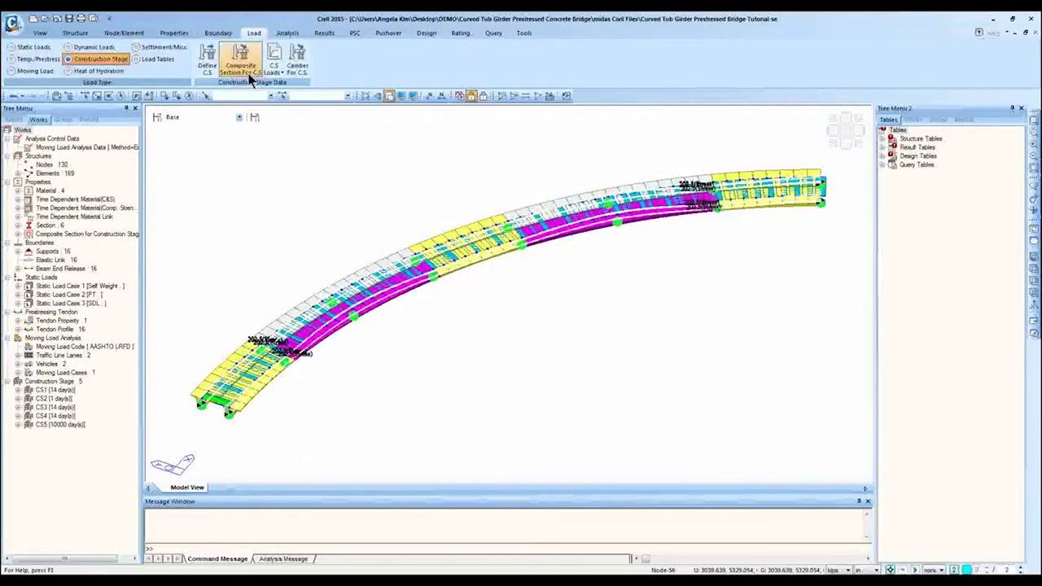
click(240, 61)
drag(208, 47, 357, 148)
double_click(243, 172)
drag(286, 329, 478, 208)
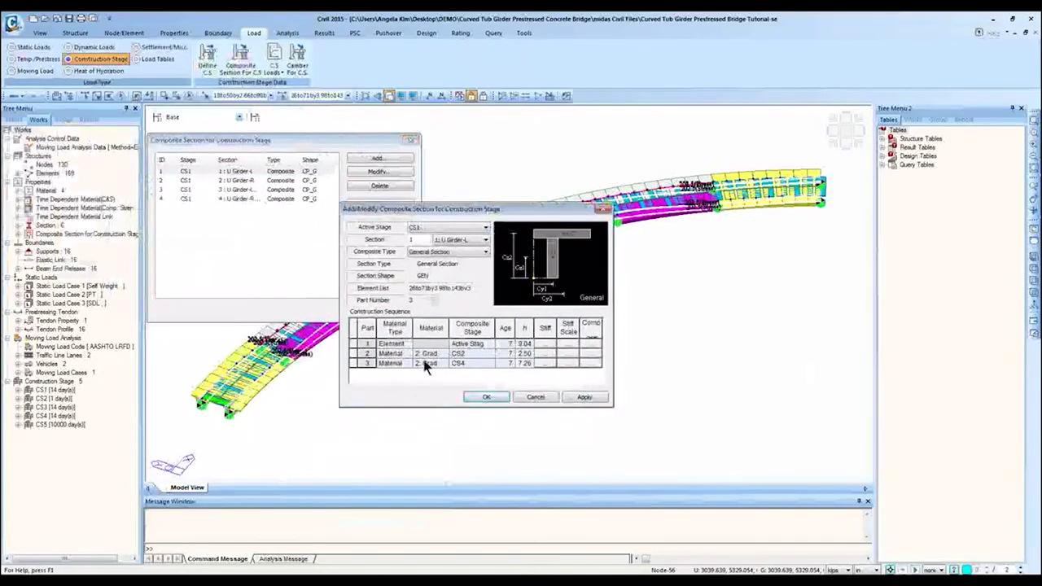
drag(508, 344, 509, 362)
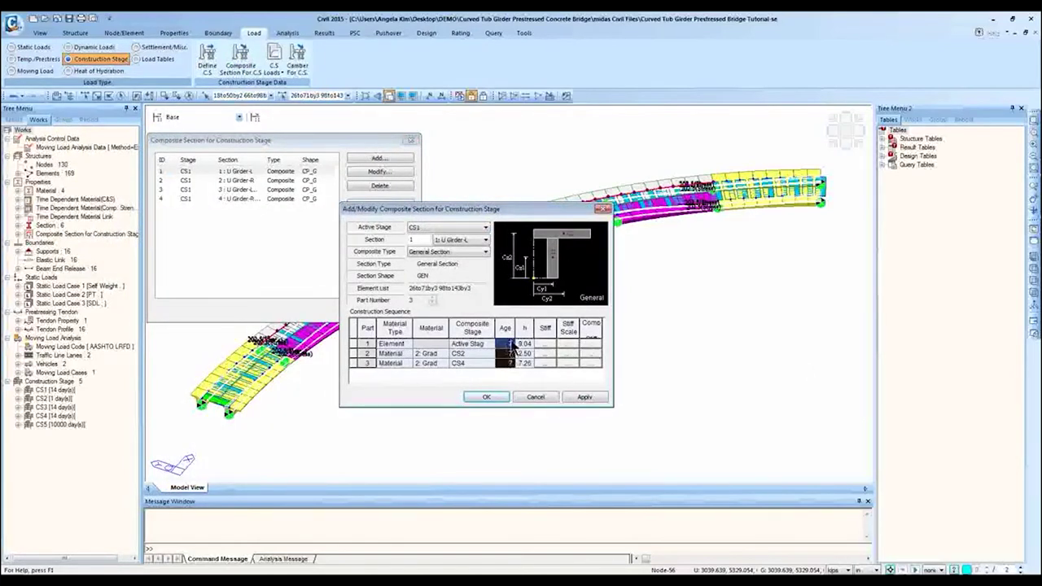
click(504, 343)
drag(464, 208, 547, 230)
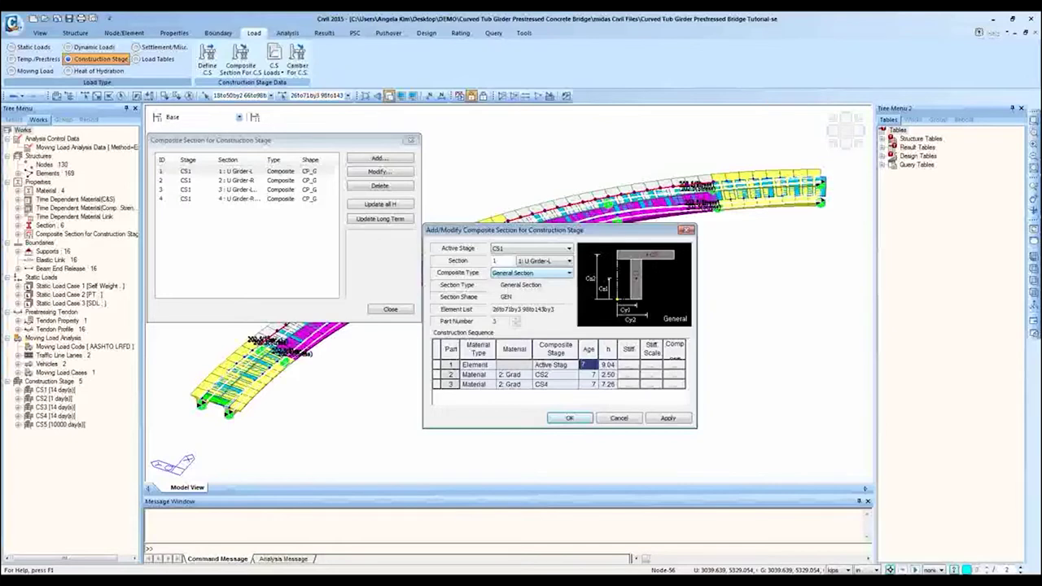
- Examine the h values of the U Girder-L composite parts alongside their ages
key(Tab)
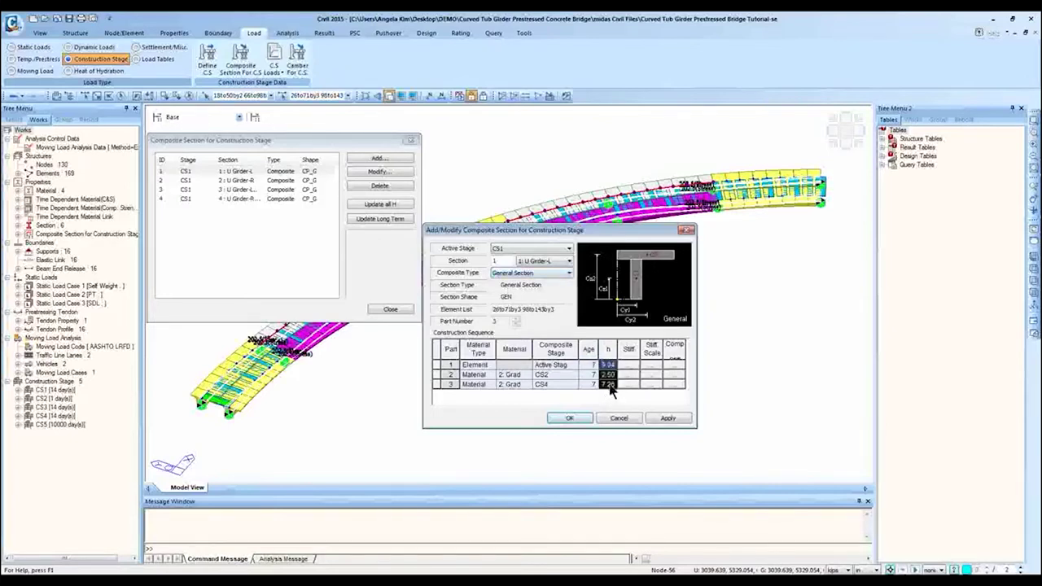
shift+click(609, 384)
drag(615, 385, 611, 367)
click(590, 364)
drag(591, 365, 594, 384)
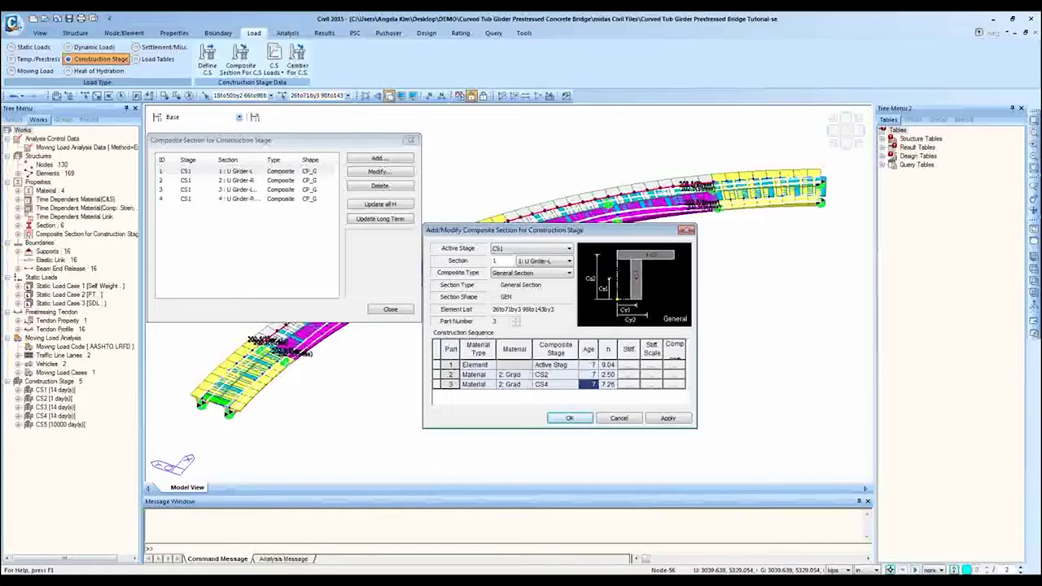
- Compare the age entries of parts 1, 2 and 3 in the construction sequence, and close the composite section without changes
click(586, 366)
click(476, 381)
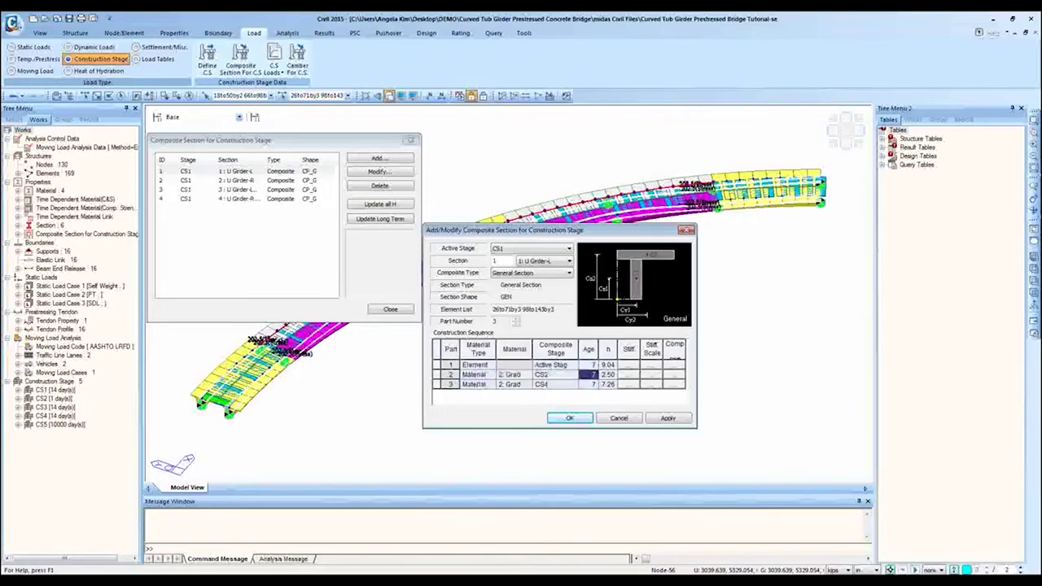
click(599, 373)
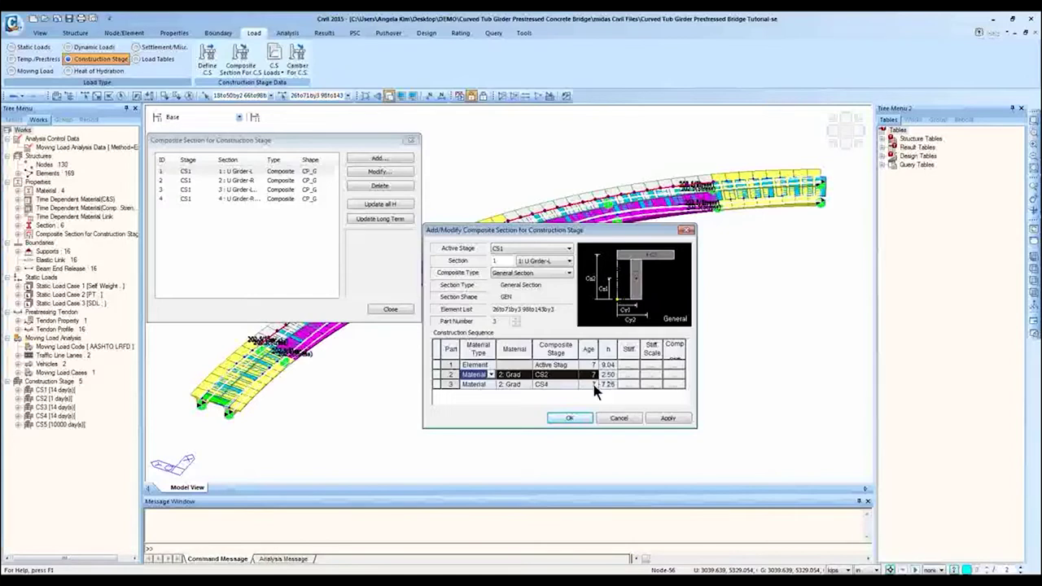
click(589, 384)
click(587, 364)
click(588, 383)
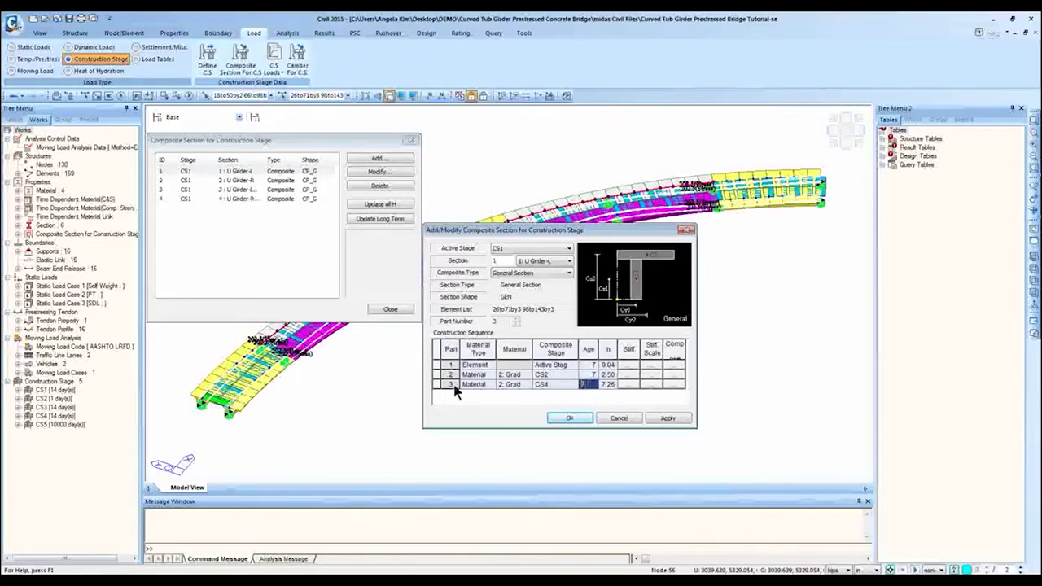
click(595, 383)
click(618, 419)
click(390, 309)
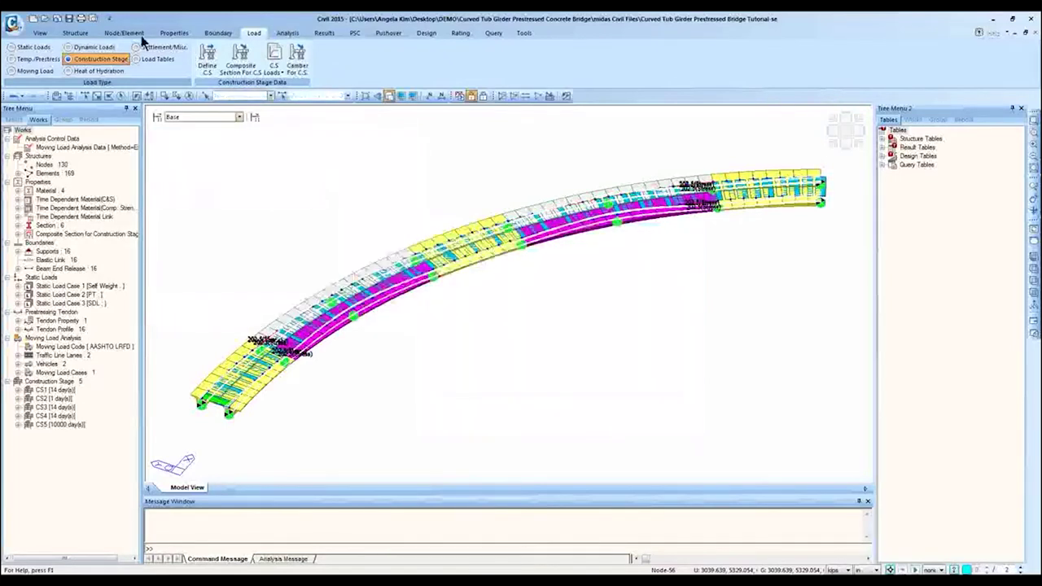
- Review the CEB-FIP strength development curve of the first time-dependent compressive strength material, and close it without changes
click(173, 32)
click(73, 71)
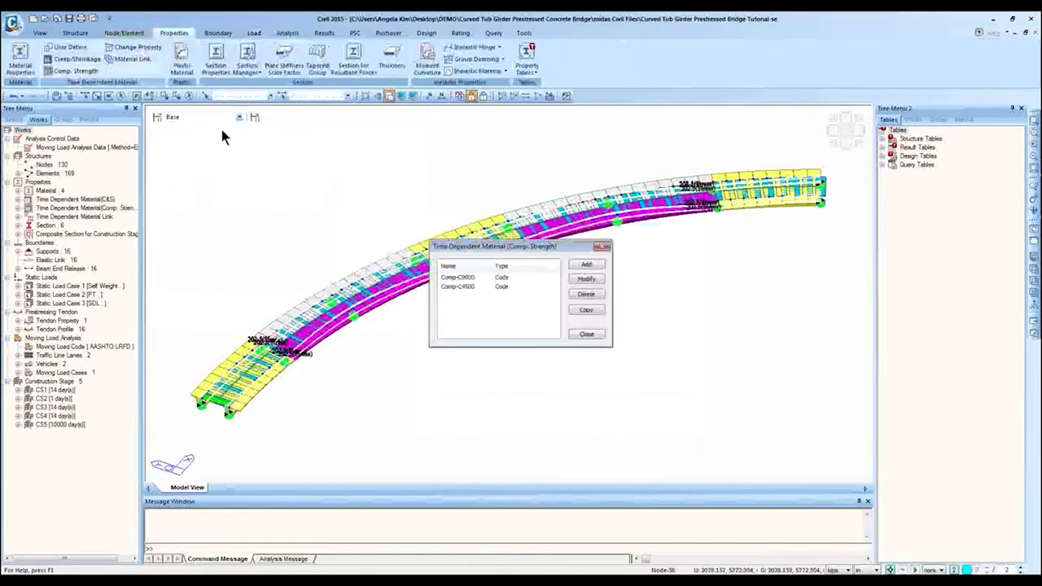
double_click(457, 277)
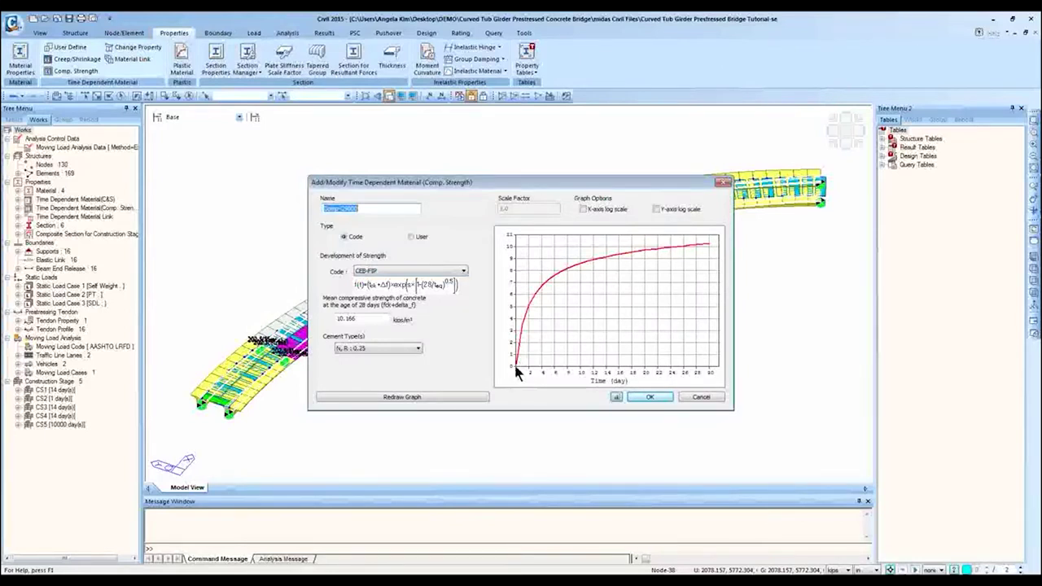
mouse_move(514, 368)
click(688, 399)
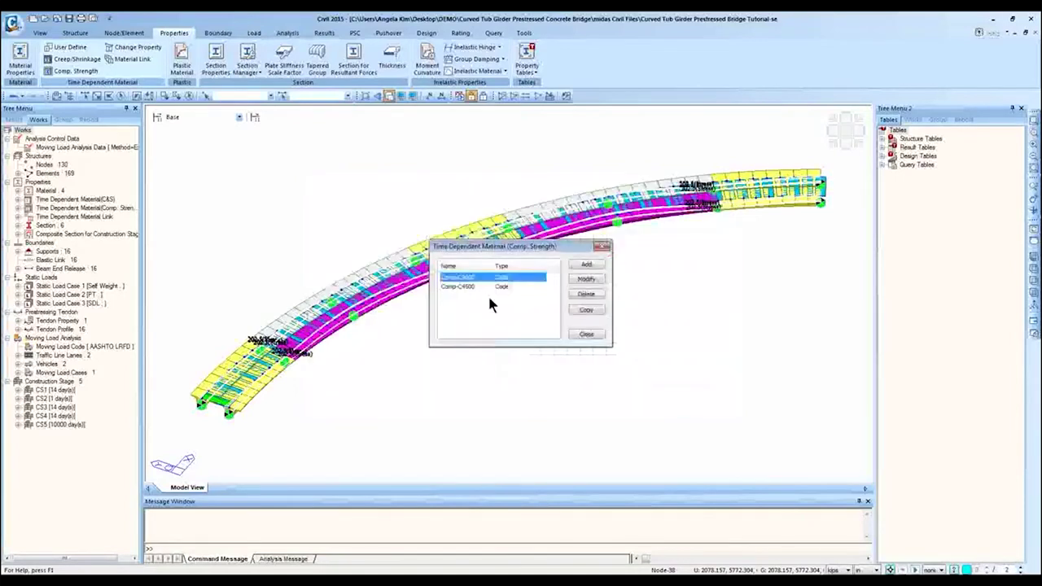
click(592, 335)
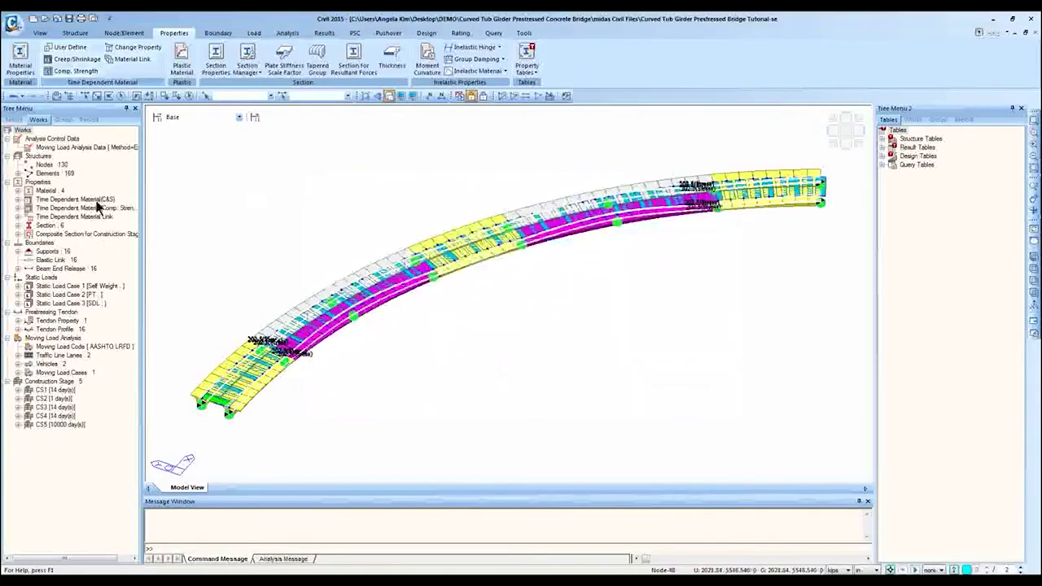
- View the girder model in construction stage CS1 and compare it with stage CS2
click(239, 117)
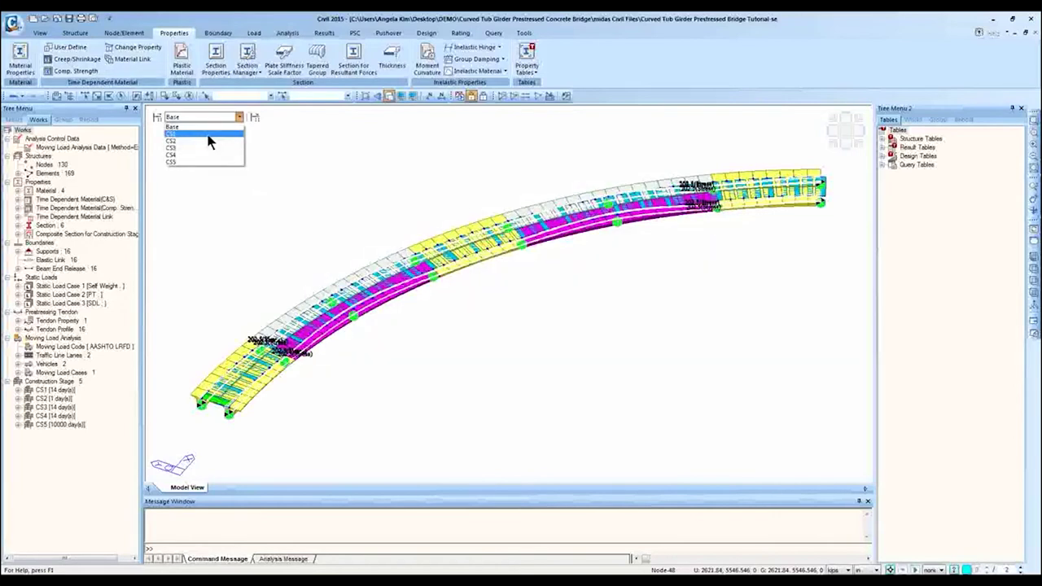
click(200, 132)
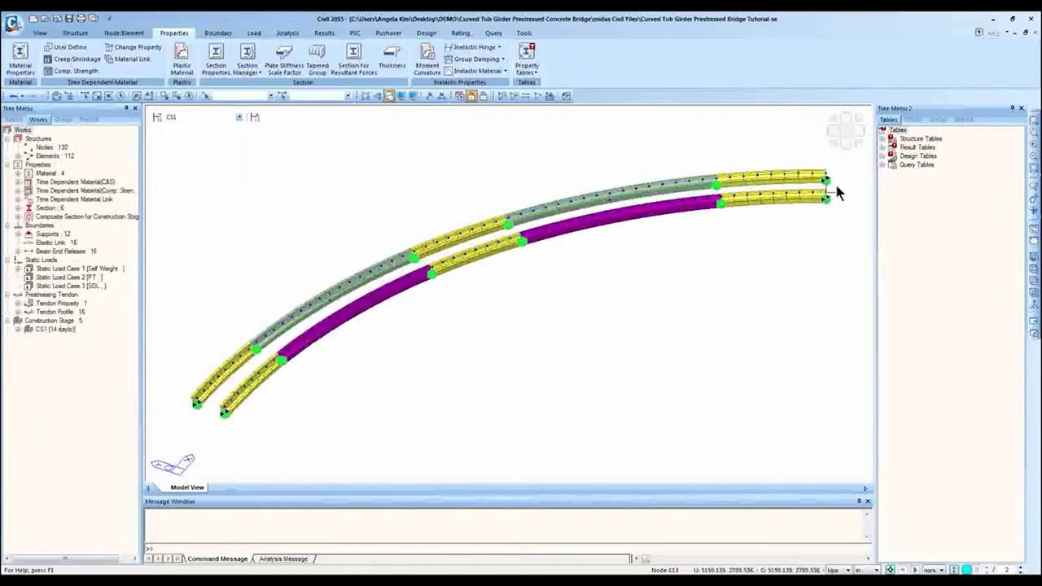
click(221, 118)
click(221, 140)
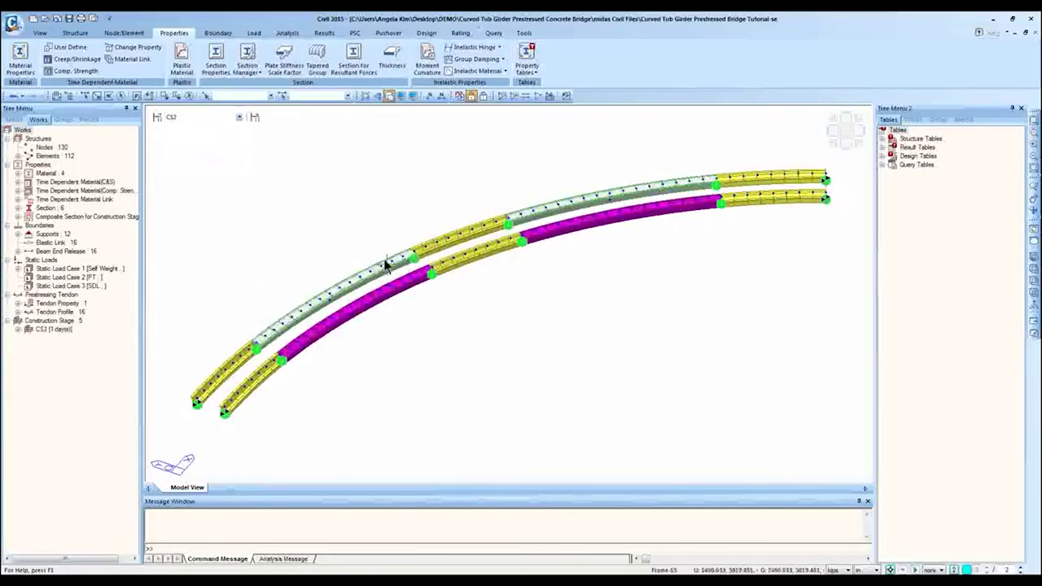
mouse_move(387, 264)
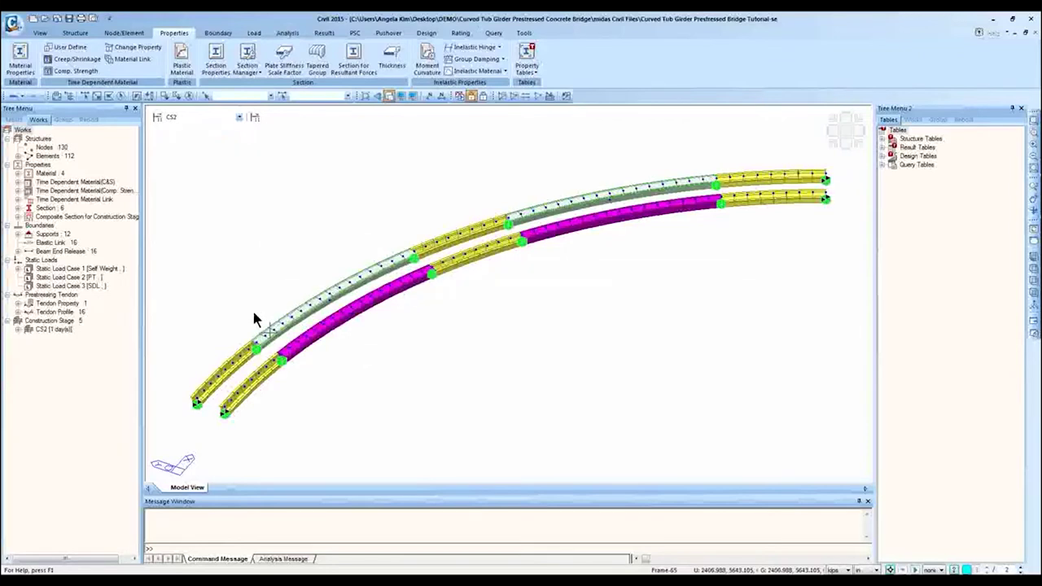
mouse_move(254, 319)
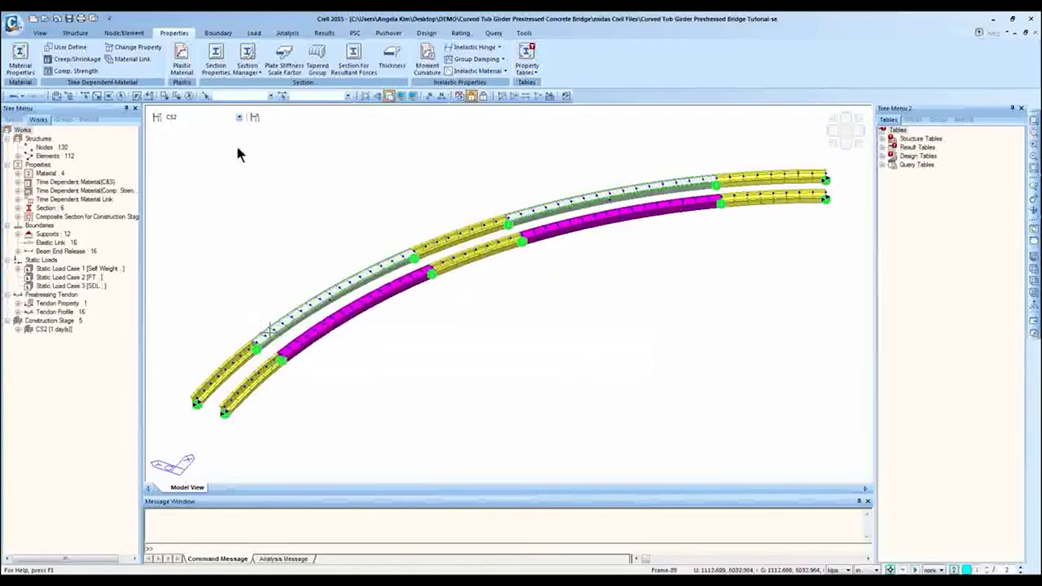
- Return to the base stage and list the tendon property and tendon profiles defined in the model
click(193, 119)
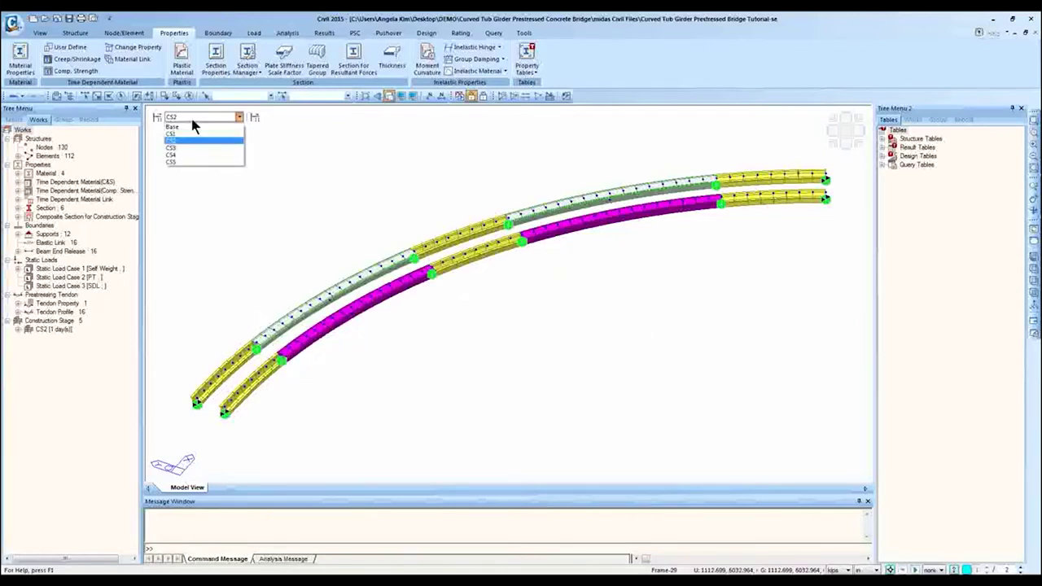
click(183, 140)
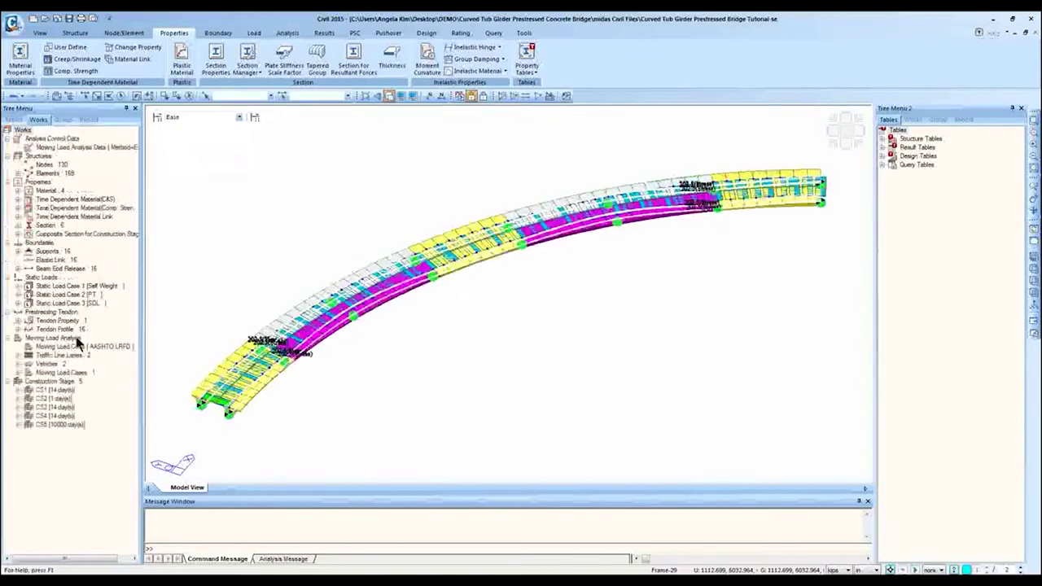
click(71, 322)
double_click(71, 323)
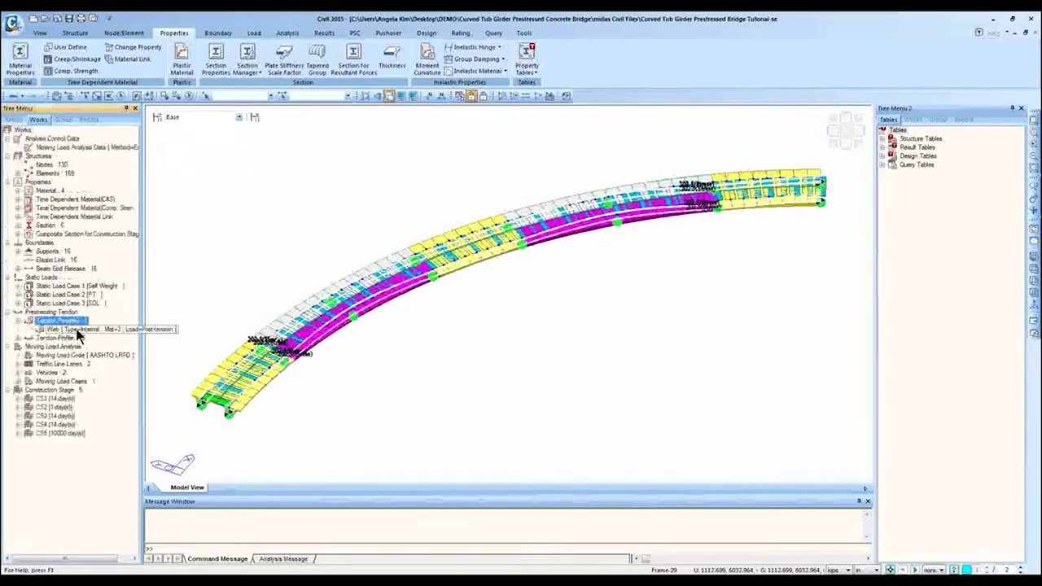
double_click(66, 337)
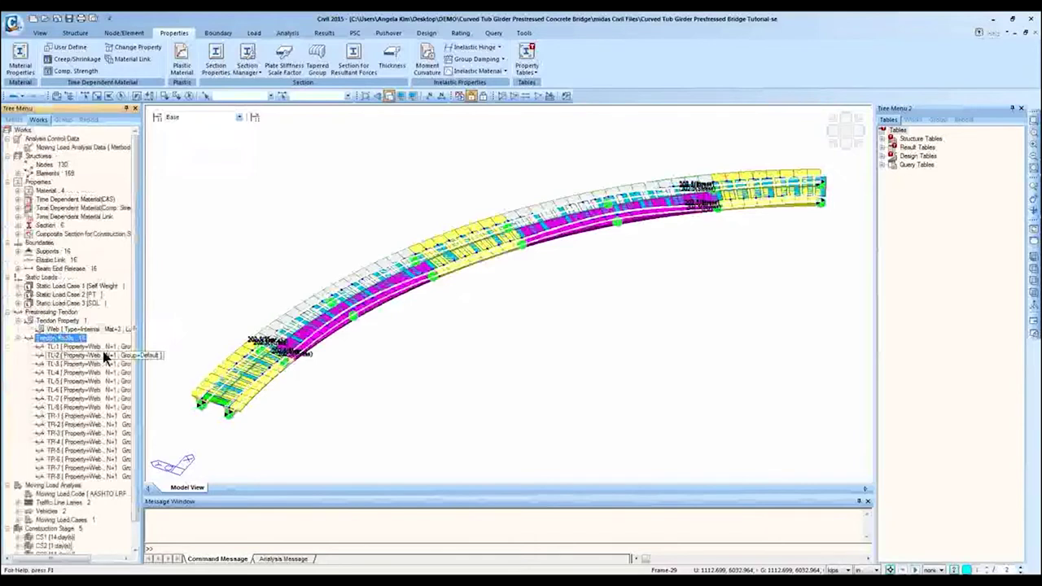
- Open the Web tendon property and review its tendon type options, keeping Internal(Post-Tension)
click(254, 32)
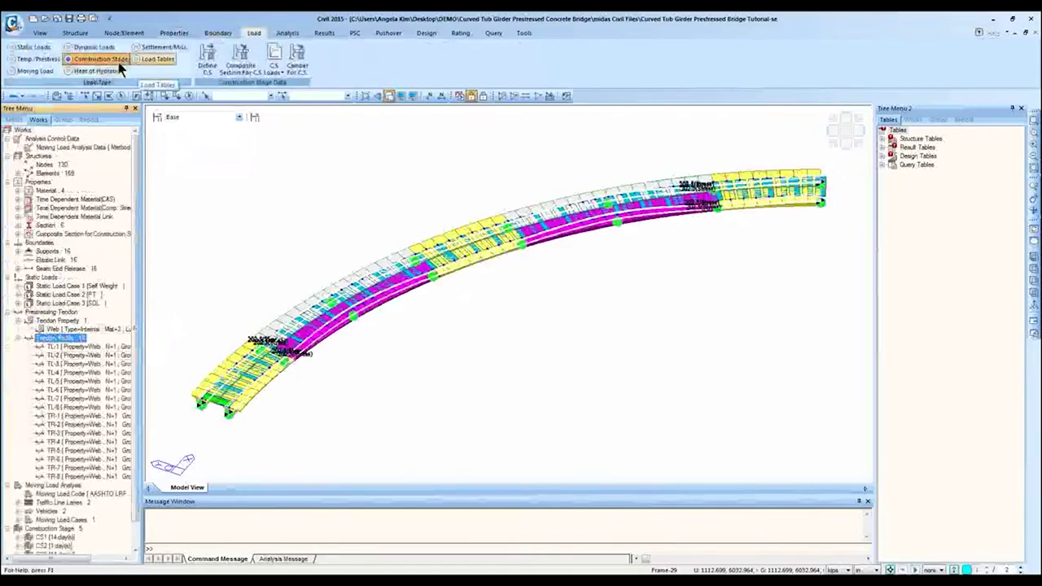
click(37, 61)
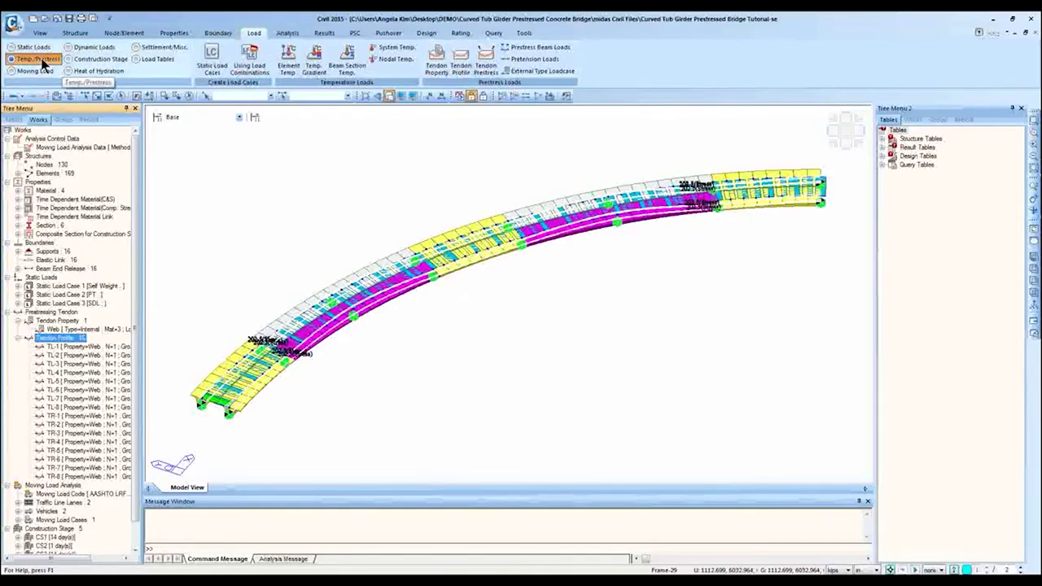
click(433, 73)
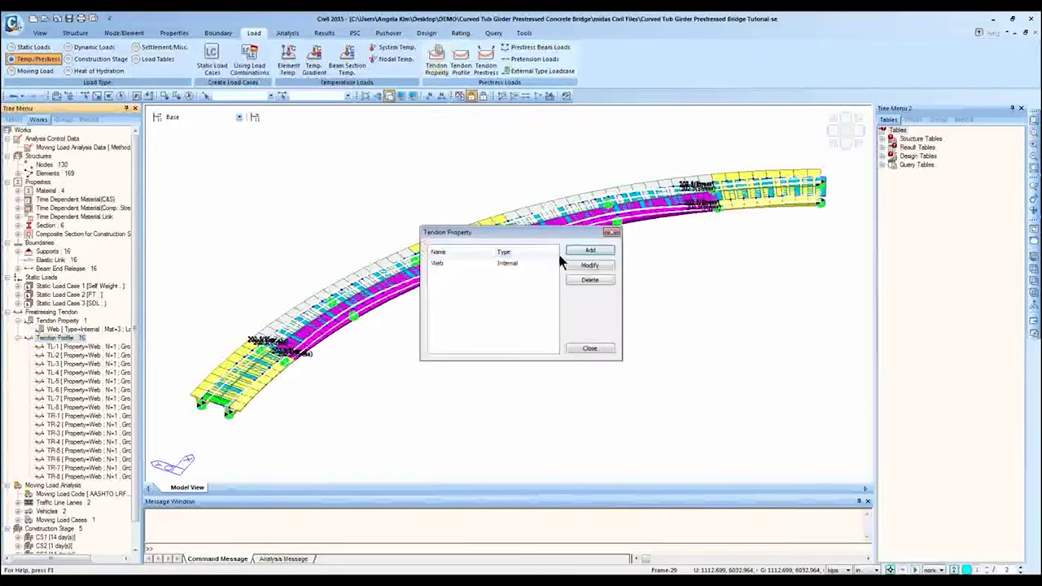
double_click(511, 266)
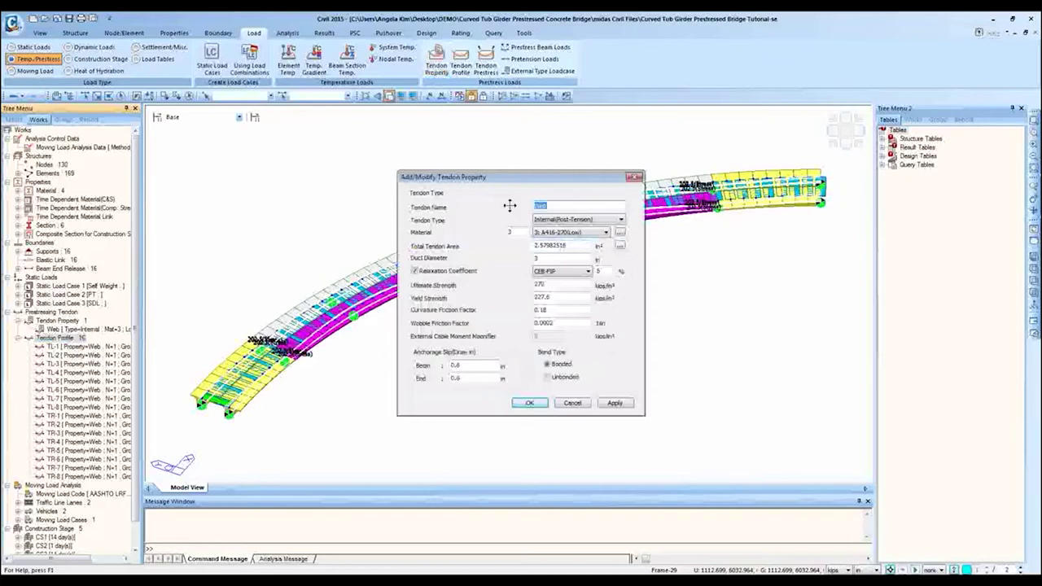
click(594, 219)
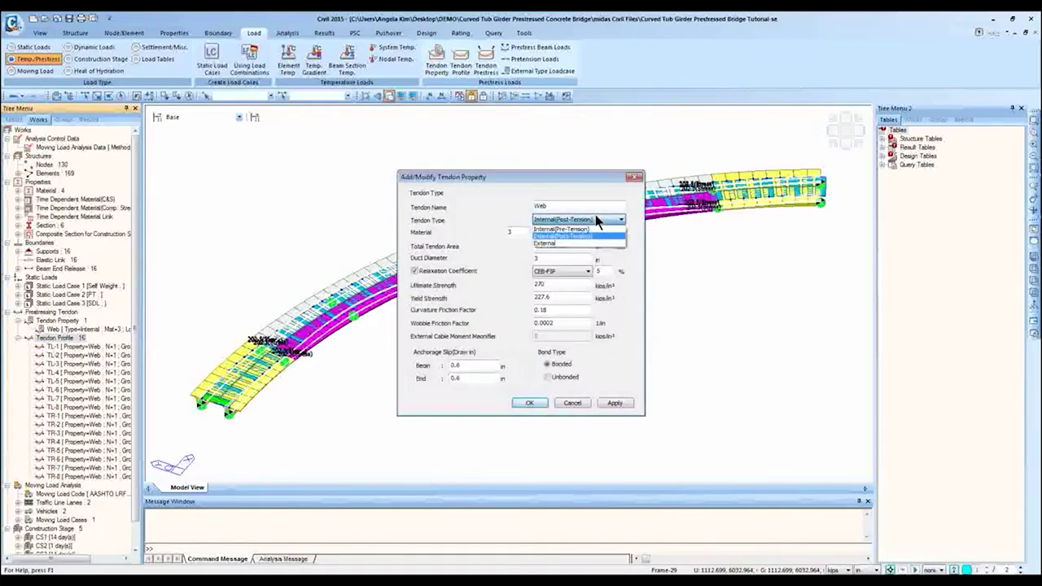
click(590, 235)
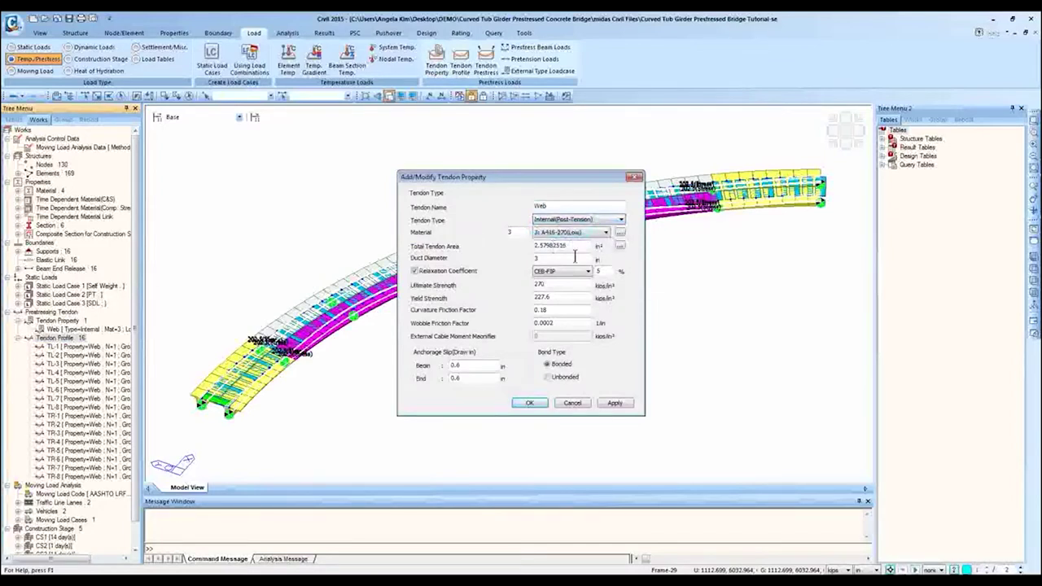
- Examine the strand diameter and number of strands settings for the total tendon area, and cancel without changes
click(621, 244)
drag(521, 262, 661, 246)
click(704, 268)
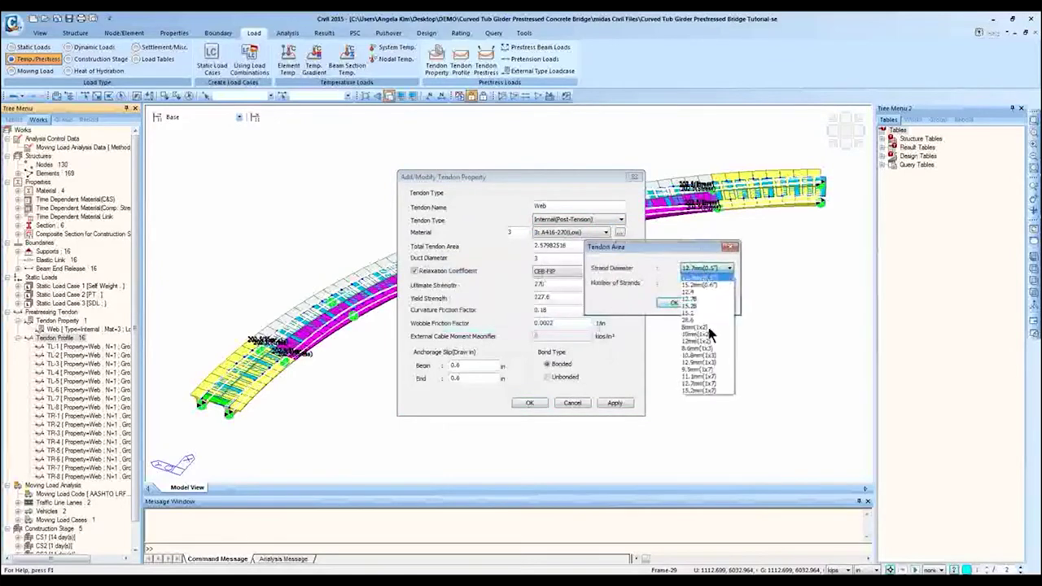
click(697, 319)
click(704, 283)
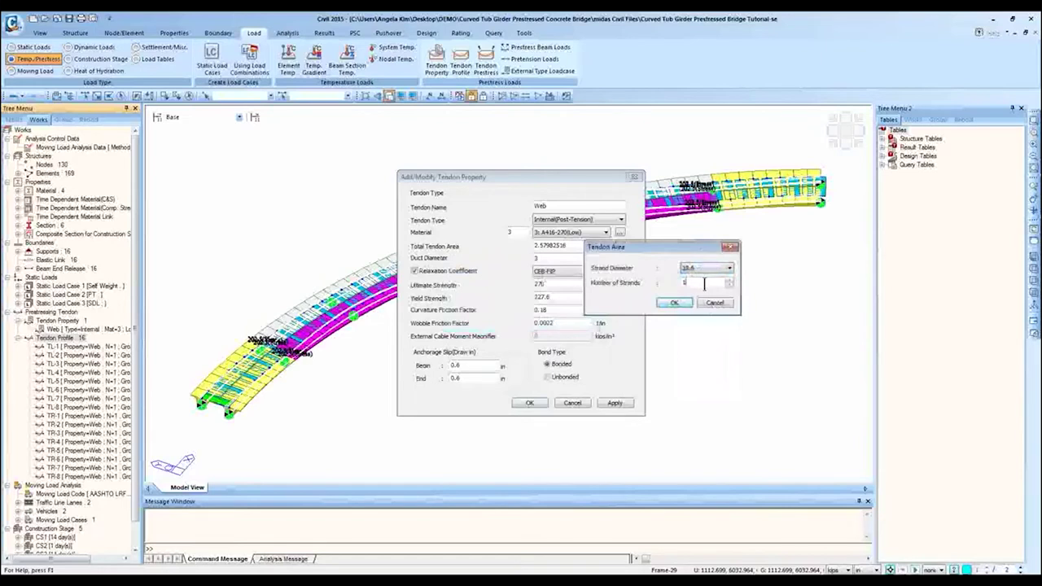
click(715, 302)
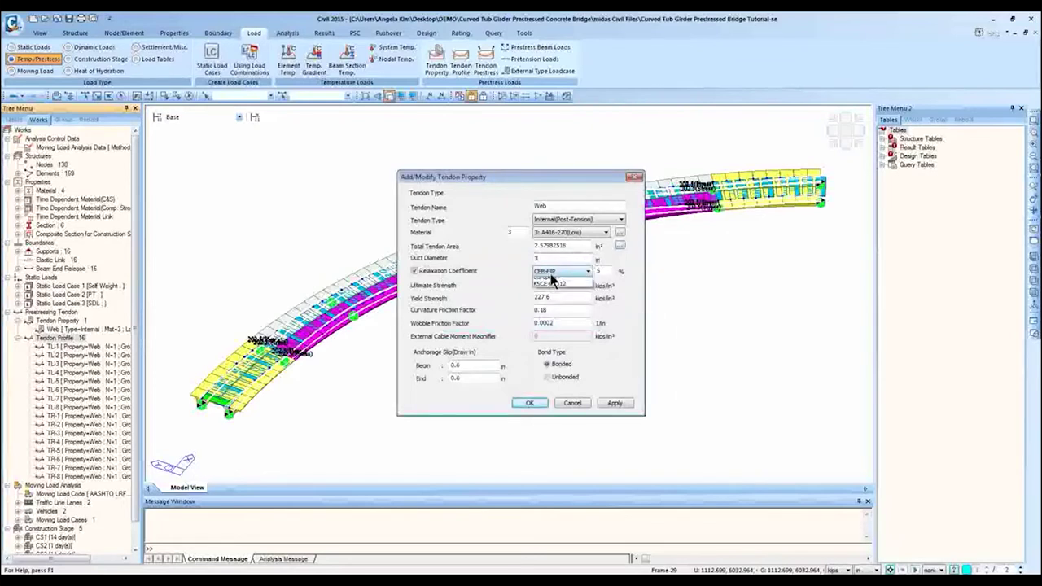
- Review the relaxation coefficient codes and friction factors of the Web tendon, keeping CEB-FIP, and close the tendon property without changes
click(550, 273)
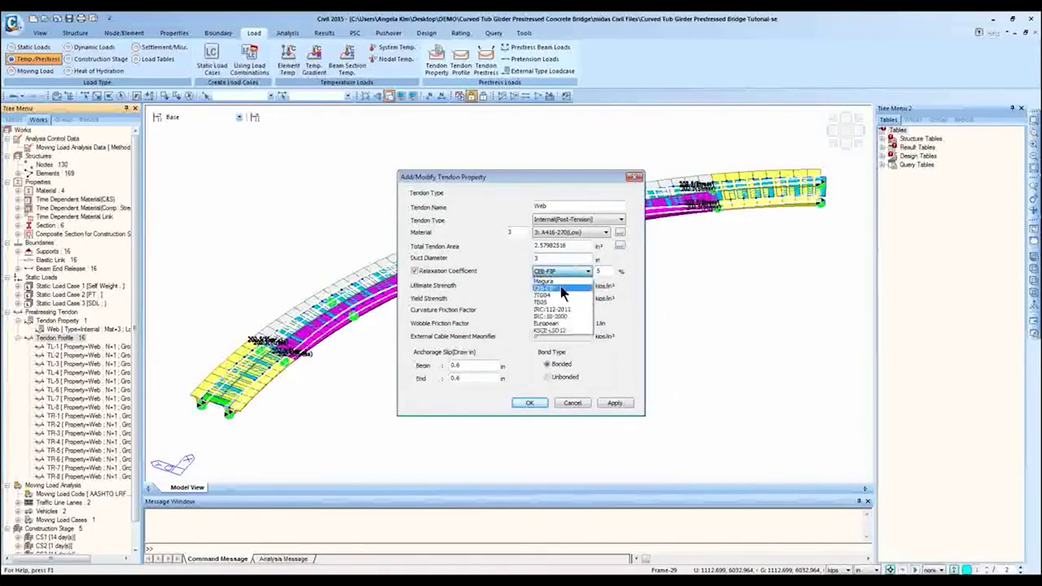
click(560, 288)
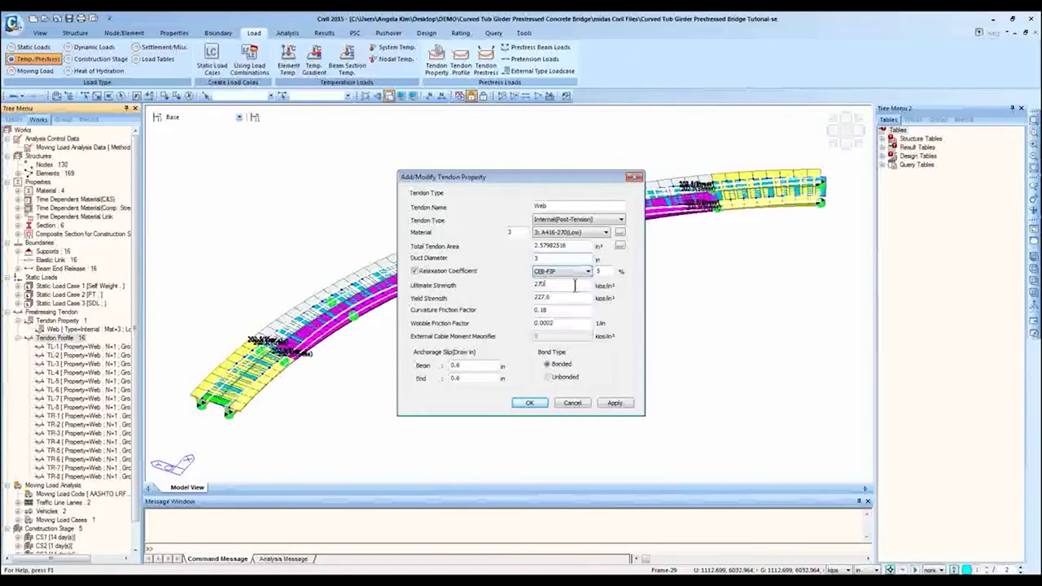
click(576, 310)
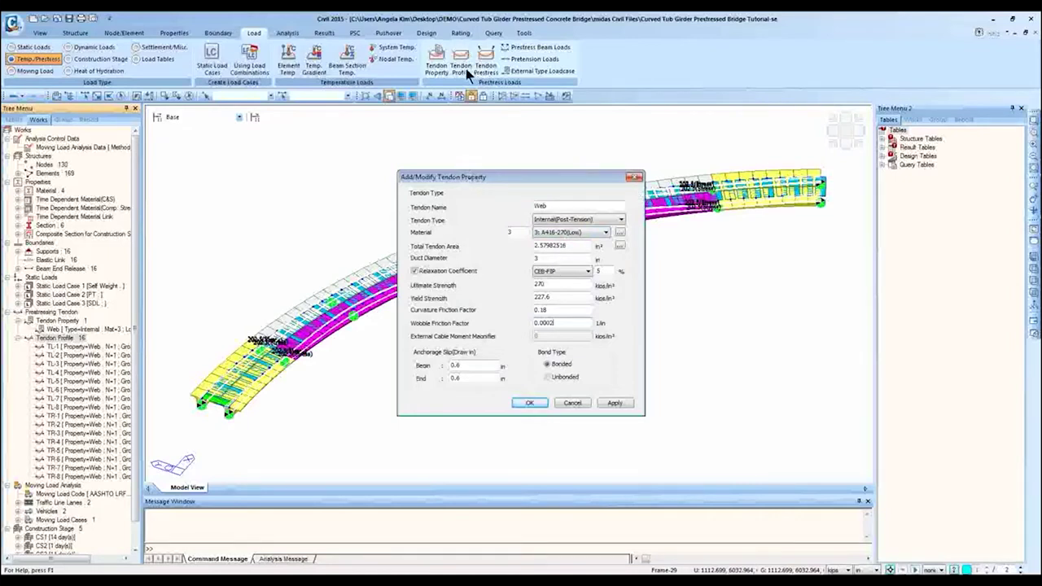
click(634, 177)
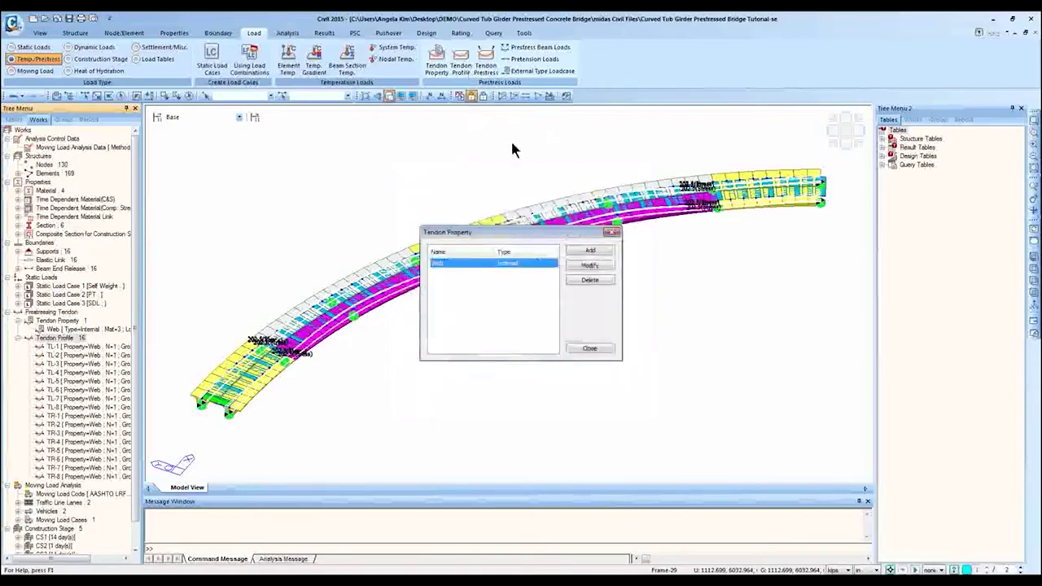
click(615, 234)
- Review the profile settings and coordinates of tendon TL-1, and close the tendon profiles without changes
click(461, 61)
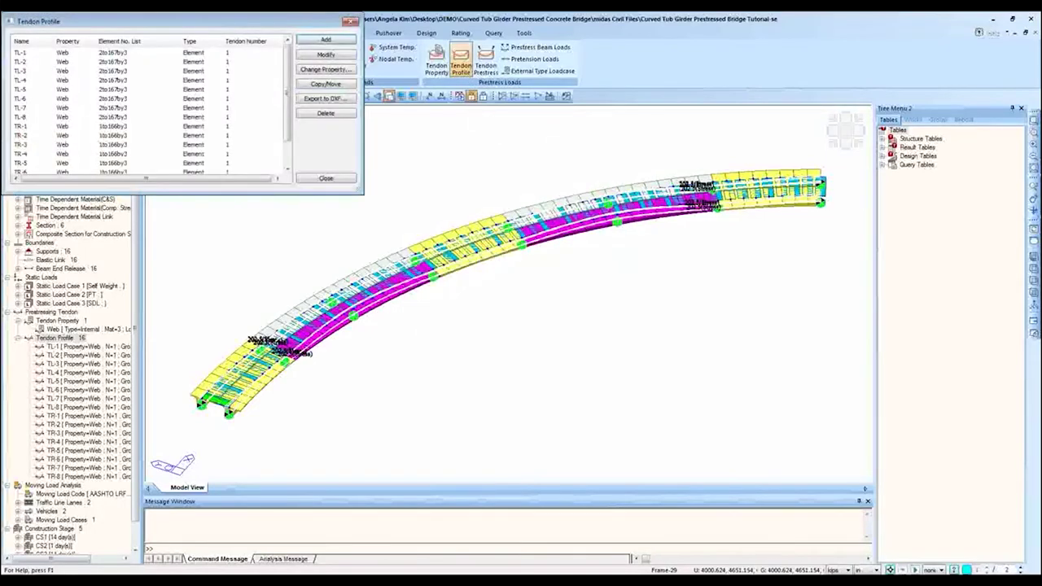
drag(239, 20, 409, 134)
double_click(317, 166)
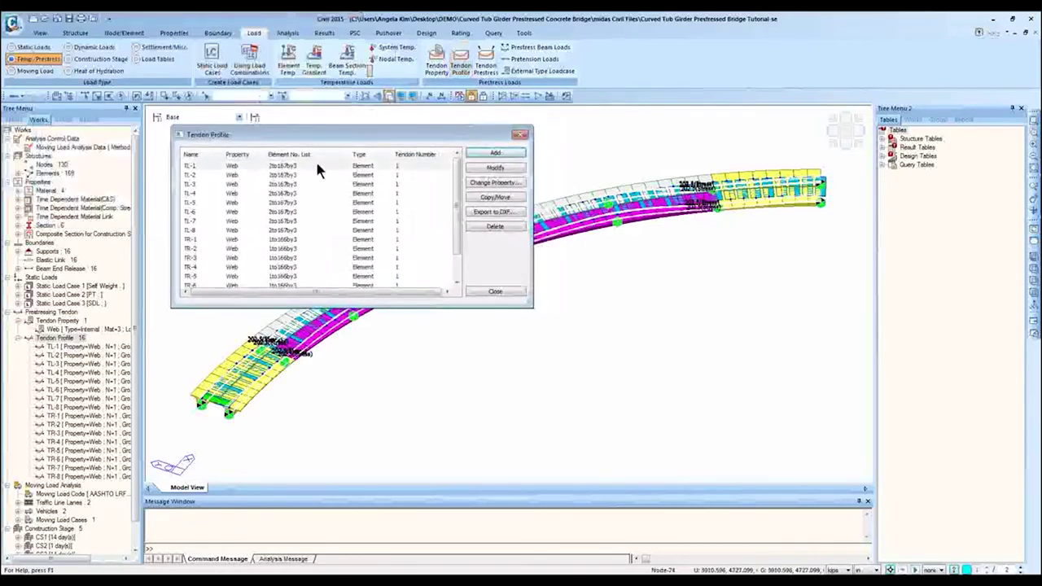
drag(49, 18, 383, 103)
drag(372, 336, 431, 386)
drag(503, 396, 379, 347)
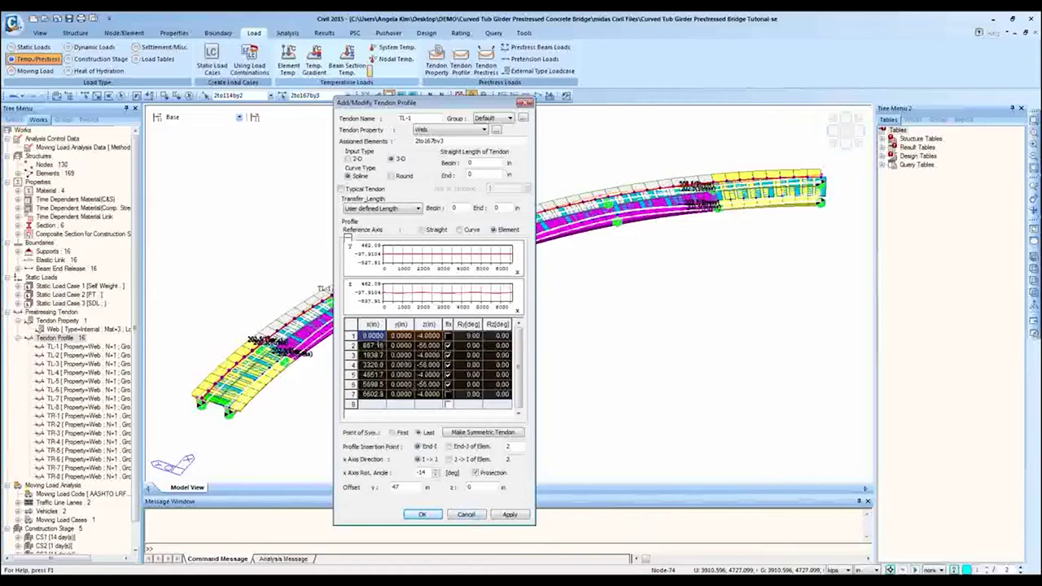
click(466, 514)
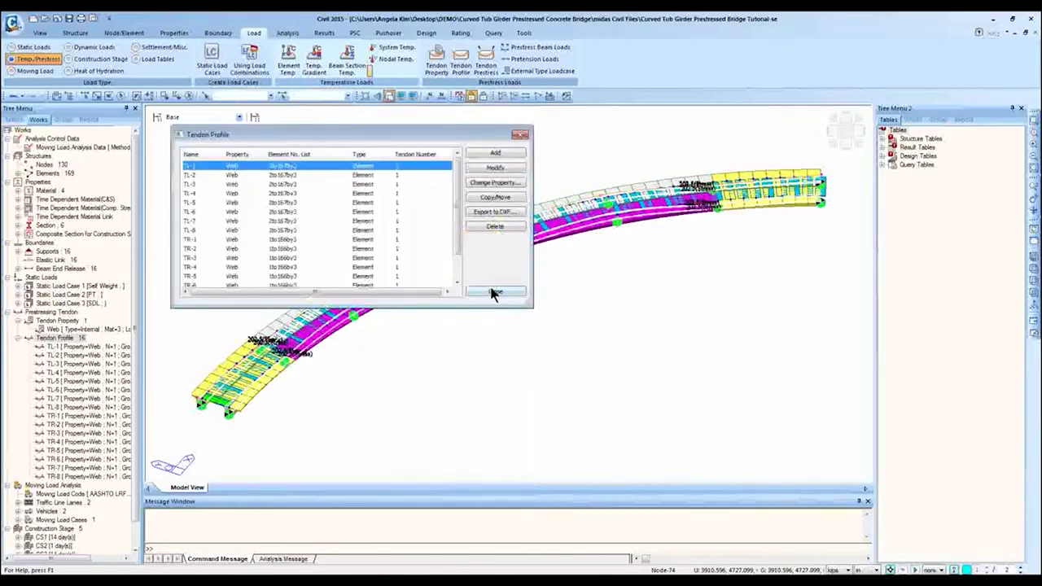
click(492, 292)
- Open the Tendon Template of the PSC Bridge tools
click(74, 33)
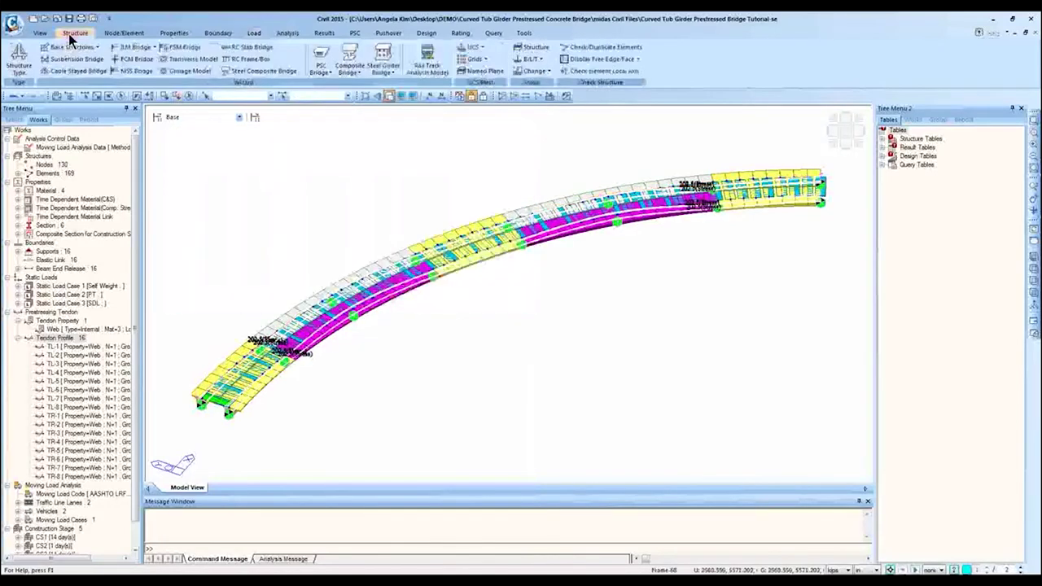
click(332, 76)
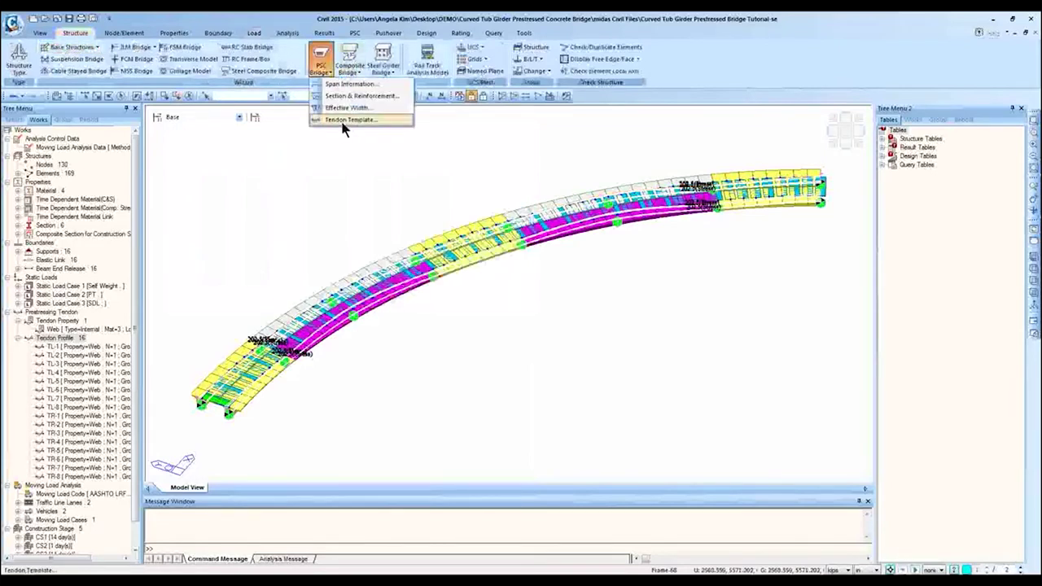
click(348, 119)
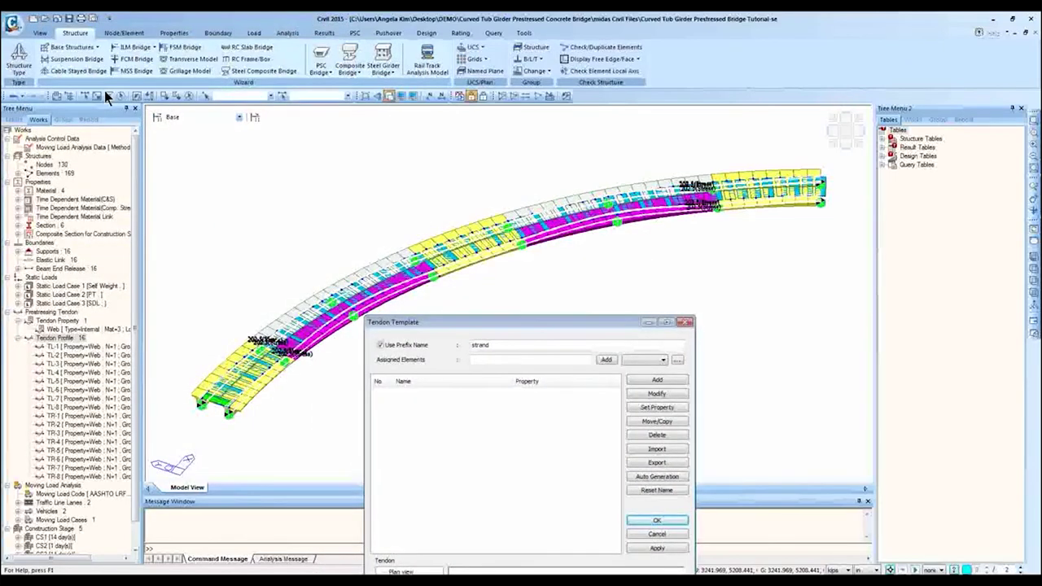
- Show the bridge from the top and deactivate the elements with the Dummy material
click(108, 95)
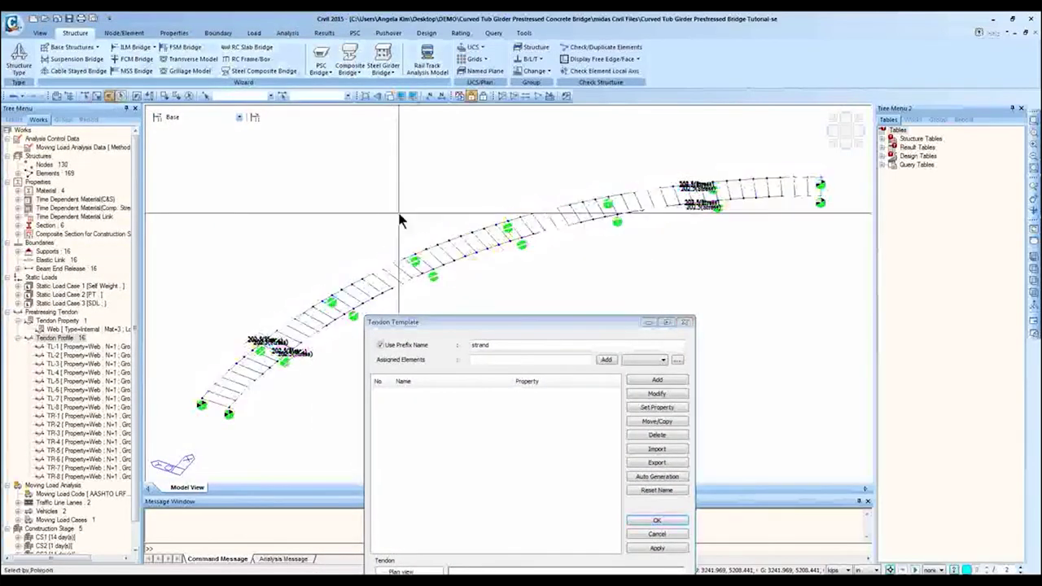
click(844, 126)
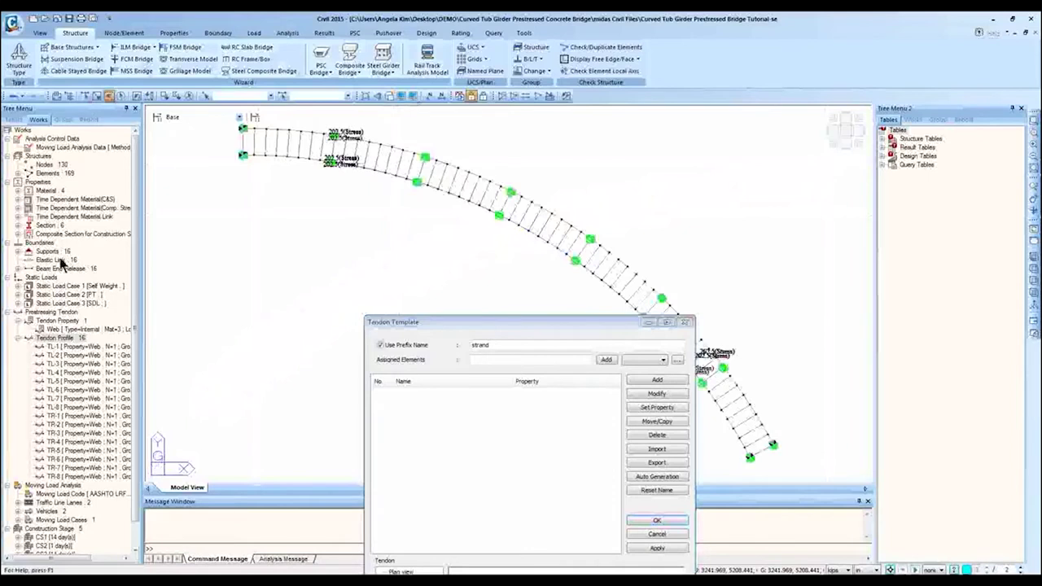
double_click(48, 190)
right_click(66, 226)
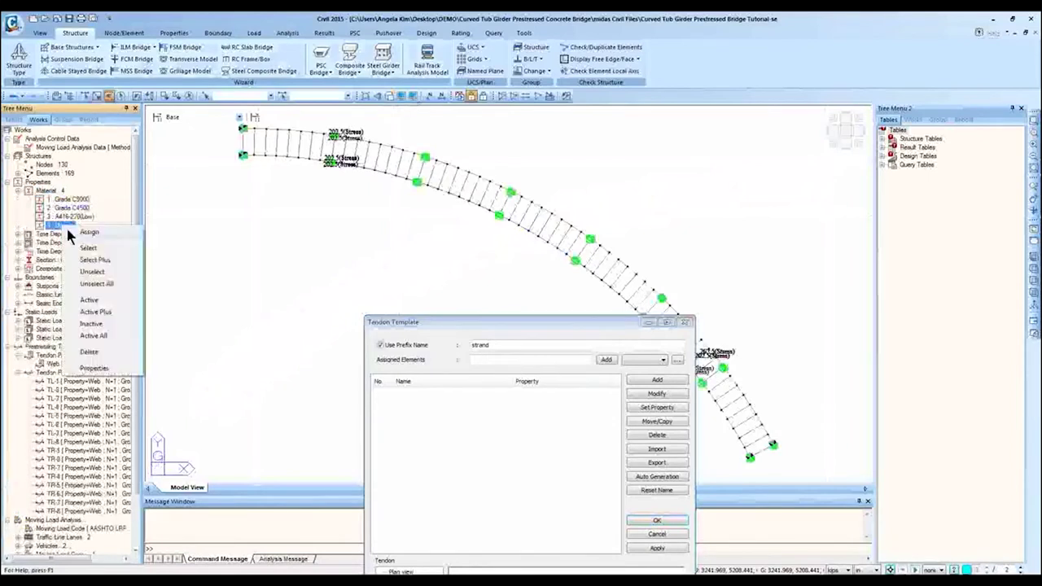
click(109, 324)
- Select the inner girder line with a polygon so that elements 1to166by3 are assigned to the tendon template
drag(342, 219, 609, 302)
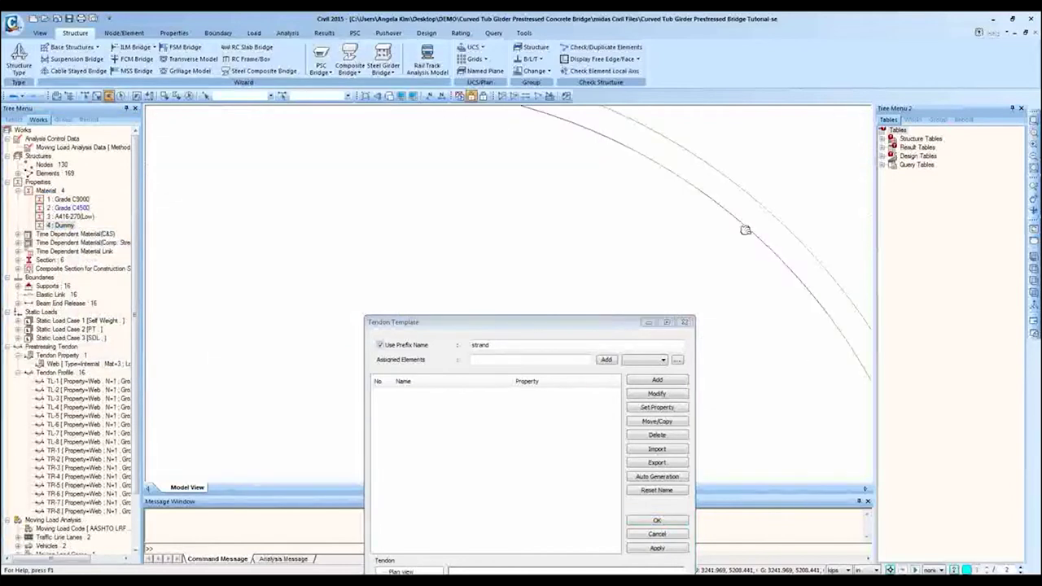
scroll(765, 301, down, 3)
scroll(837, 414, up, 3)
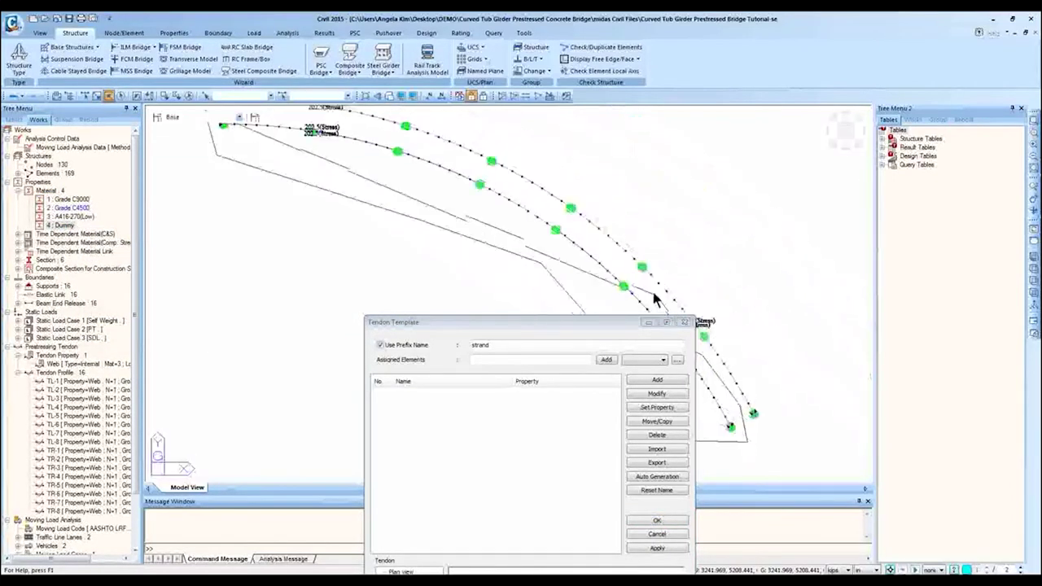
click(384, 140)
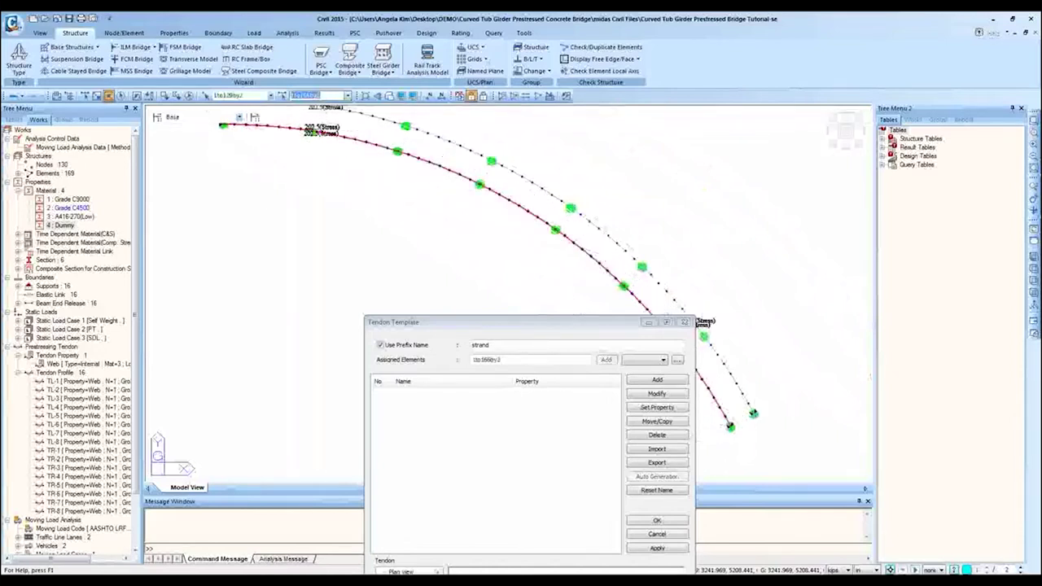
drag(586, 323, 543, 171)
- Add a tendon to the template and set its plan (xy) tendon type to Harped 2
click(601, 228)
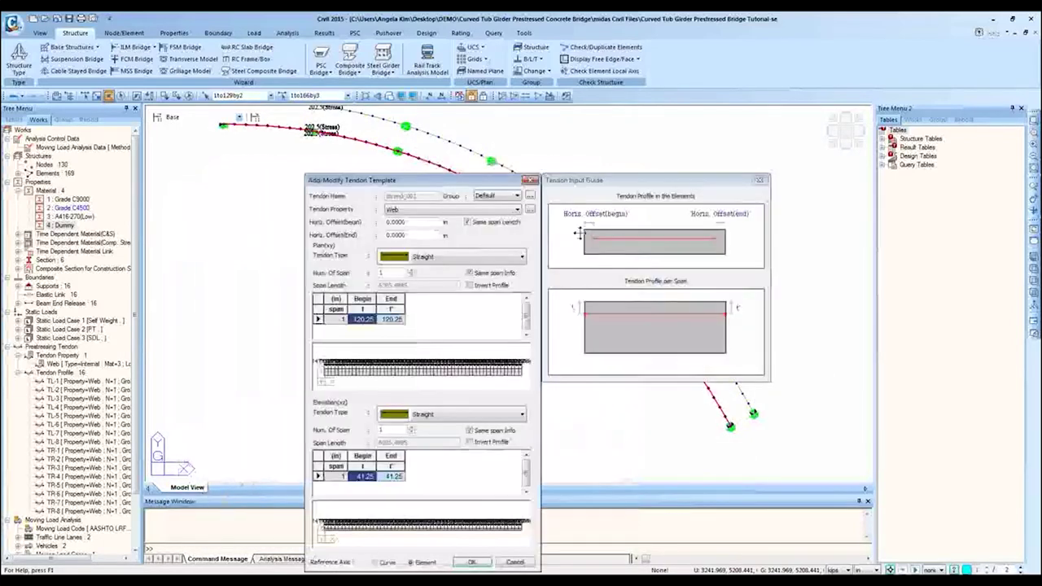
drag(441, 180, 421, 110)
click(431, 188)
click(429, 217)
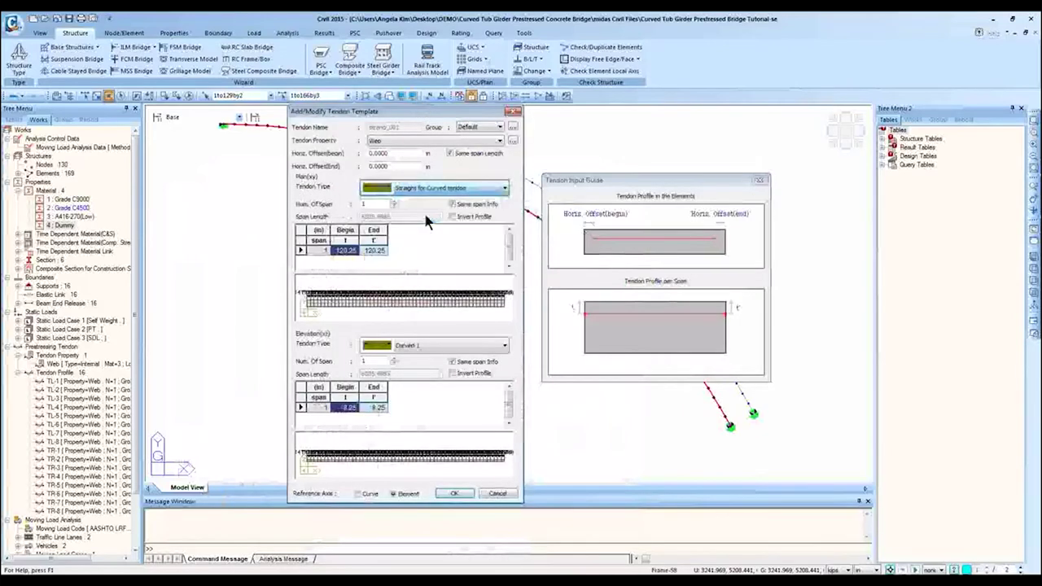
click(431, 188)
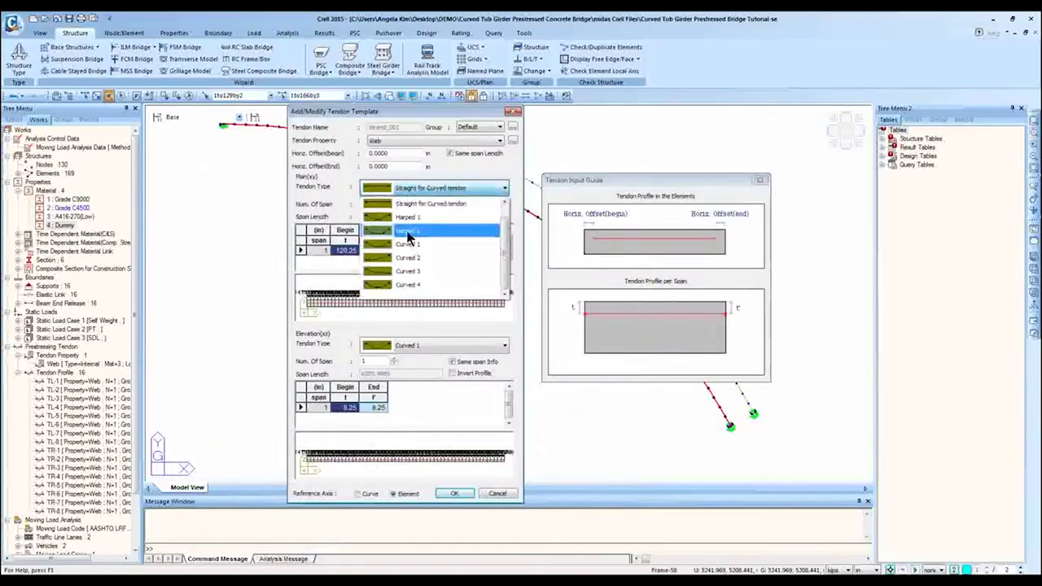
click(407, 231)
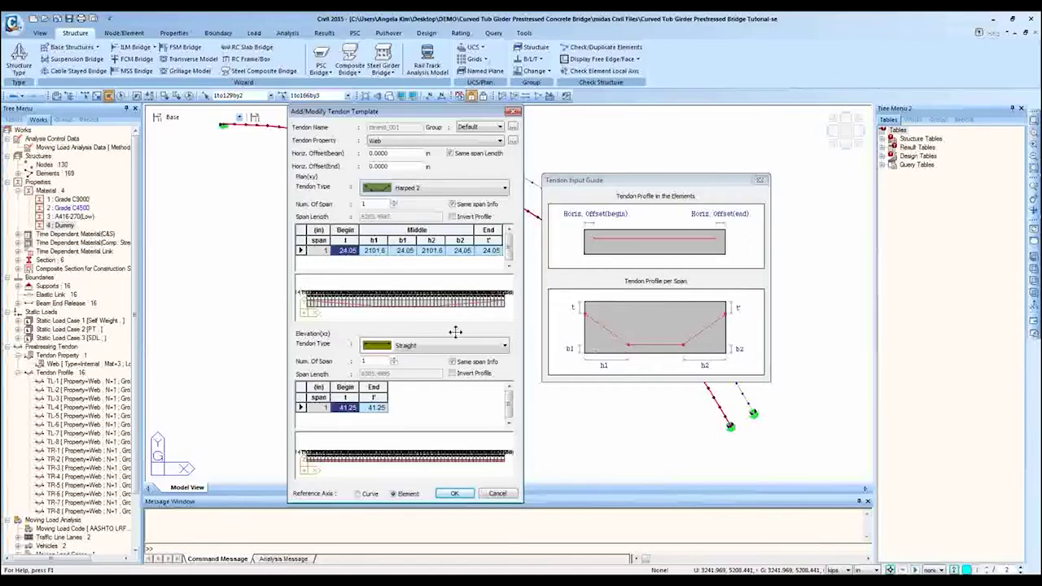
- Move the Tendon Input Guide aside to view the selected girder line, and place it back beside the tendon template settings
click(622, 407)
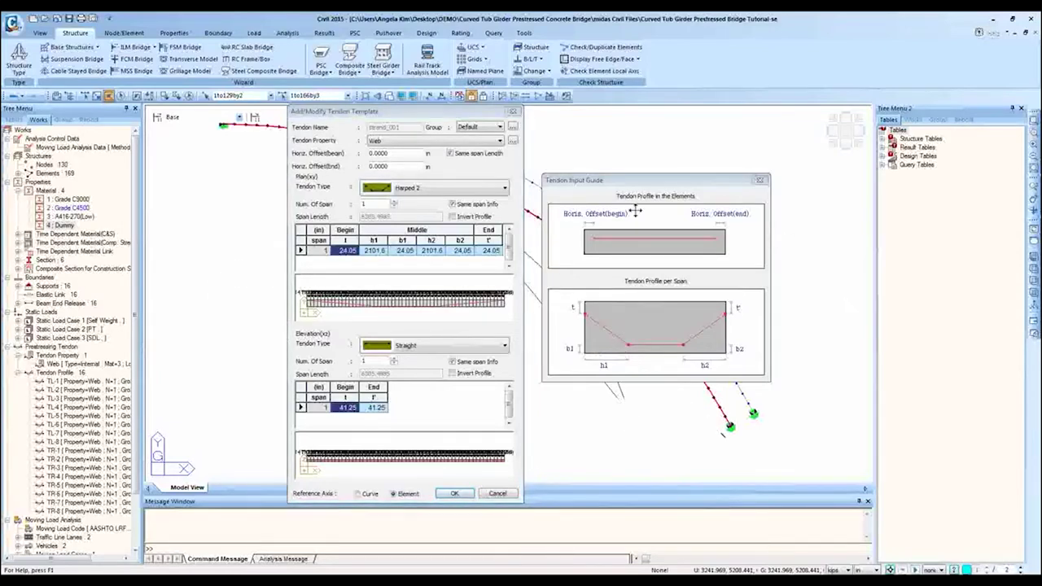
drag(631, 186, 610, 438)
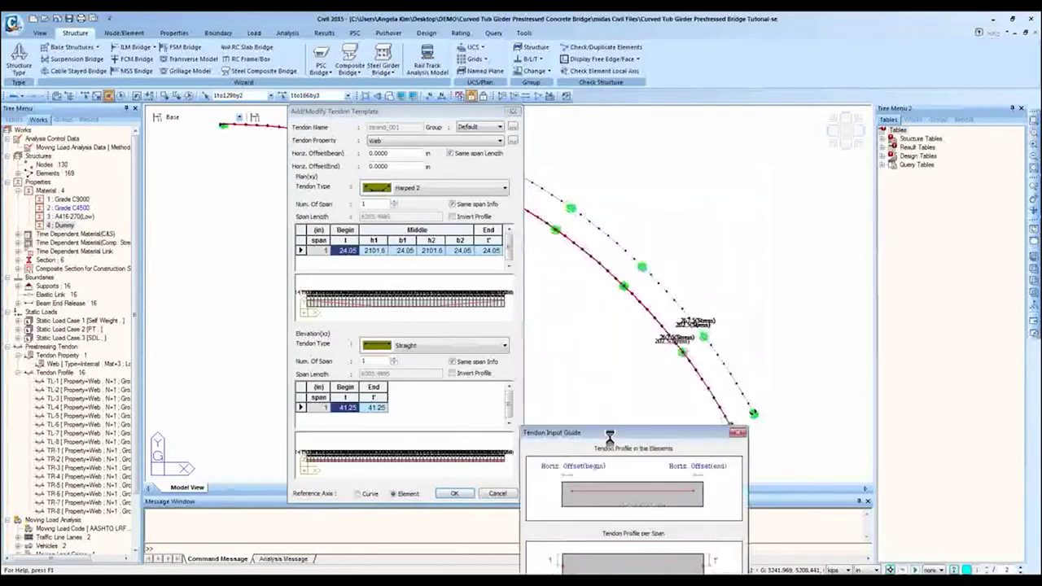
click(610, 285)
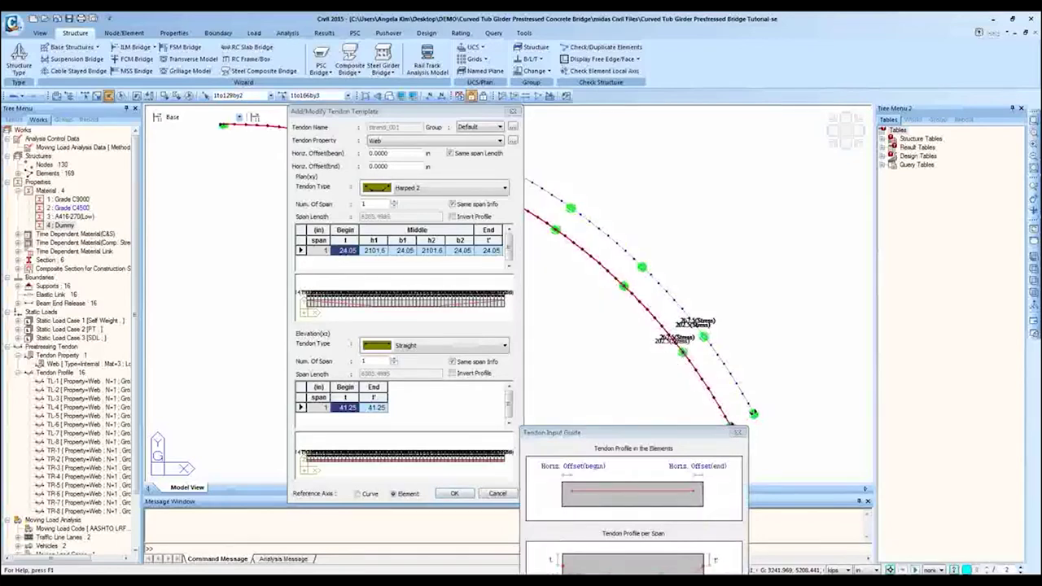
drag(642, 442, 650, 205)
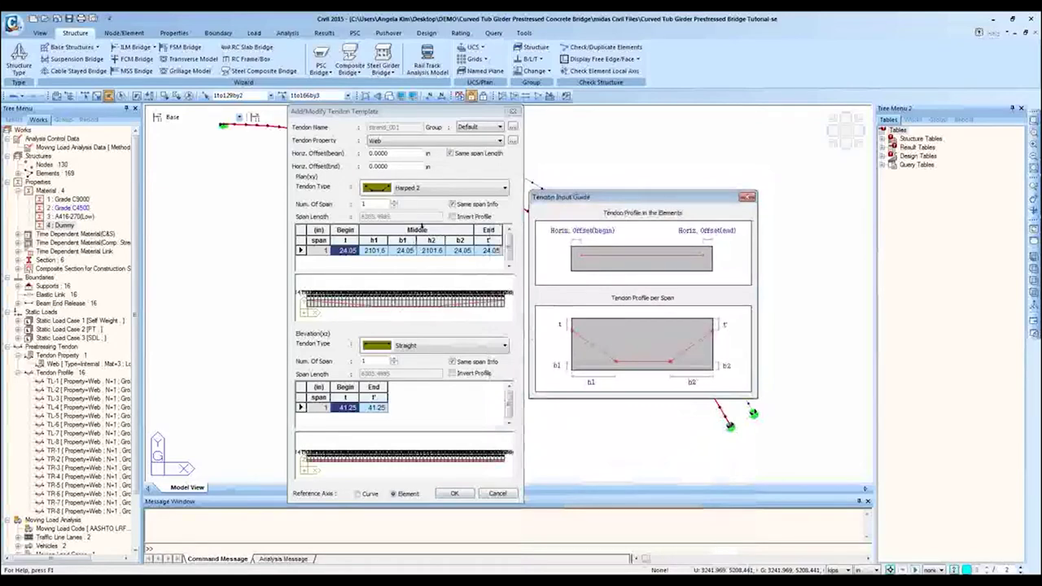
- Keep the Elevation (xz) tendon type Straight and set the number of spans in the Plan (xy) settings to 3
click(429, 343)
click(431, 346)
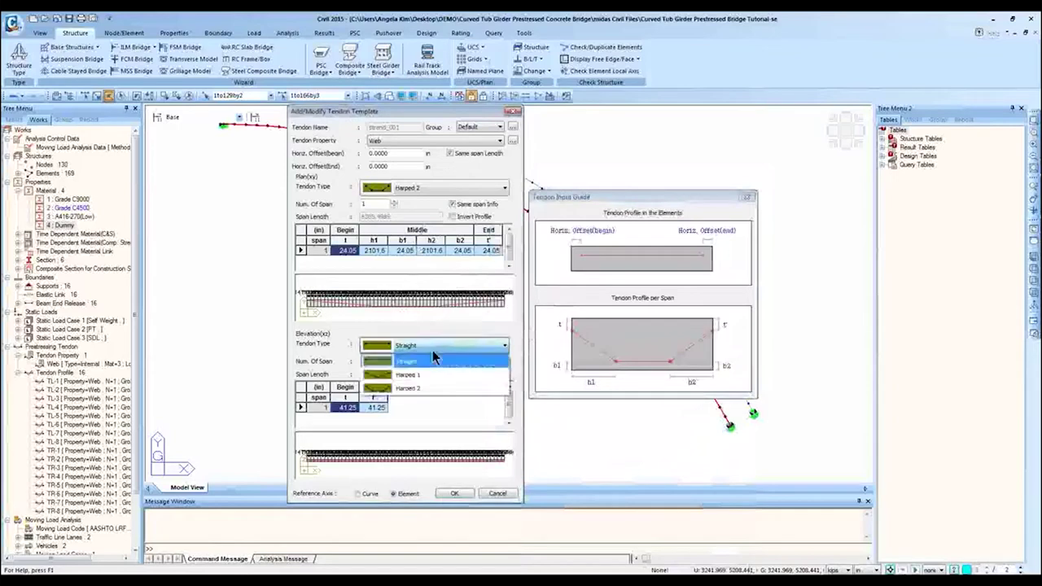
click(324, 345)
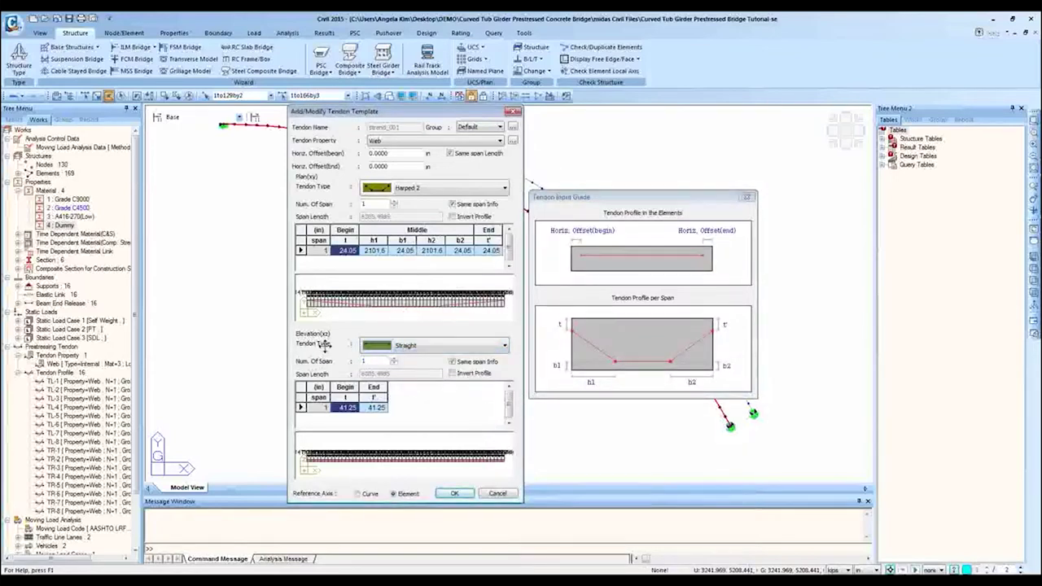
click(394, 202)
click(394, 202)
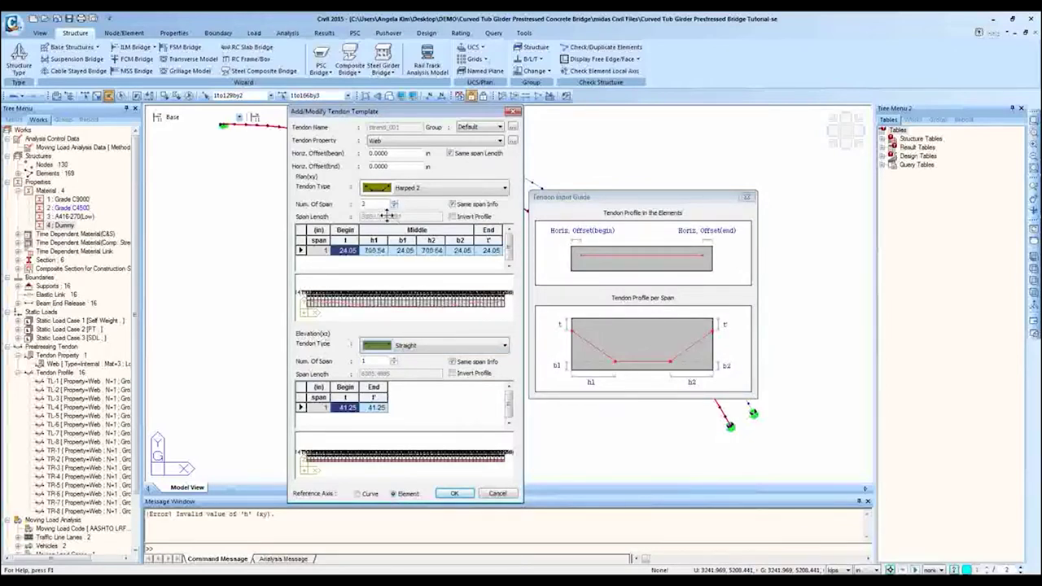
click(374, 204)
- Discard the new template tendon, leave the Tendon Template, and clear the girder line selection
click(493, 494)
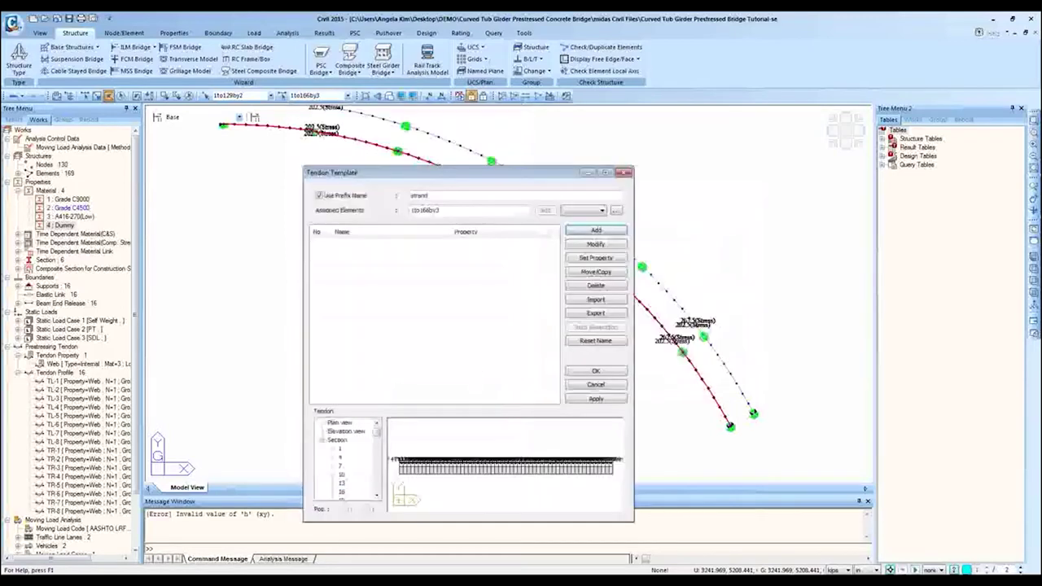
click(624, 175)
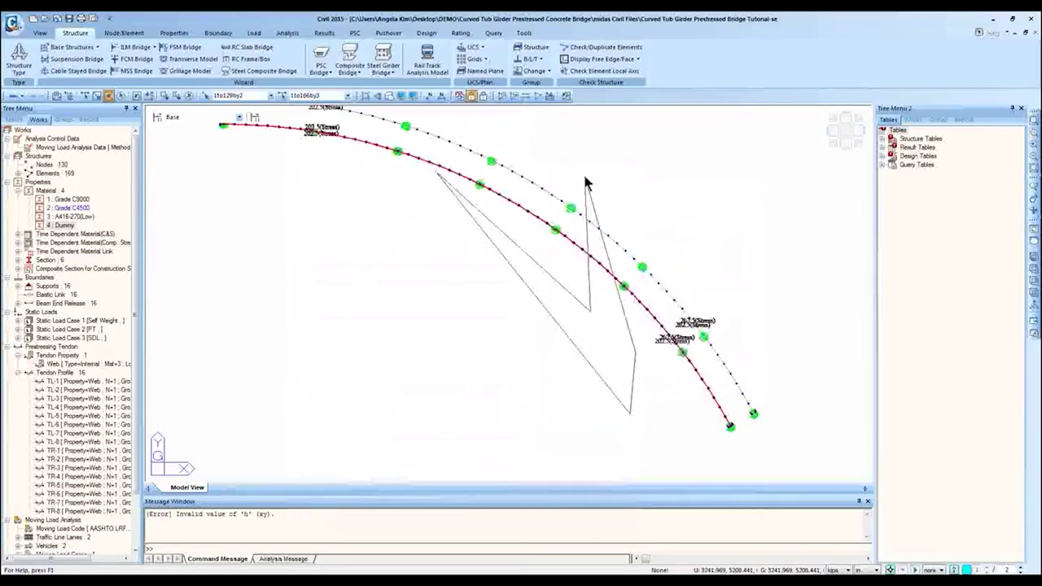
click(431, 368)
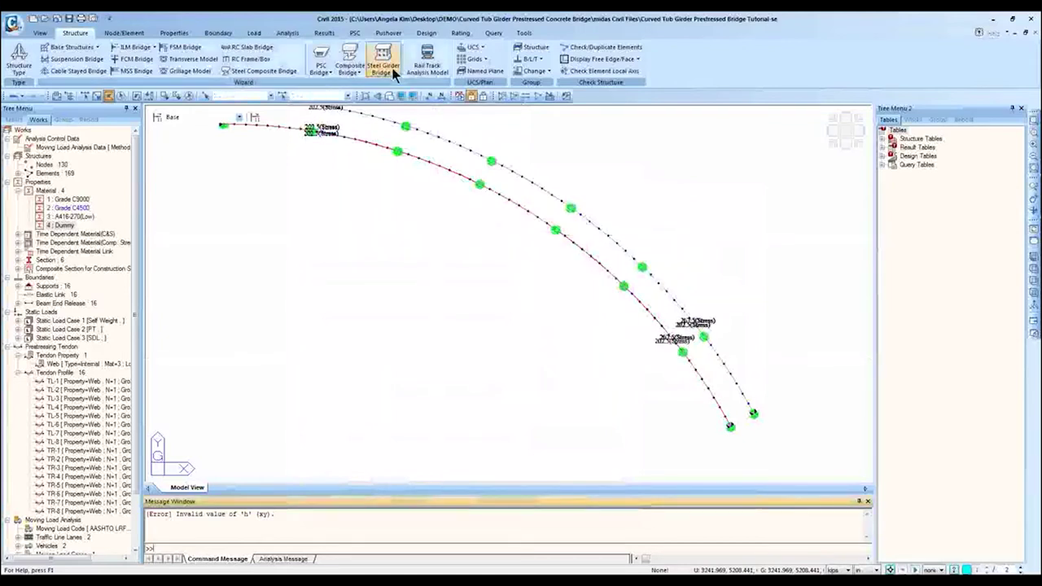
- Open the tendon prestress loads and examine the load entry for TR-2 and the tendons available for loading
click(253, 33)
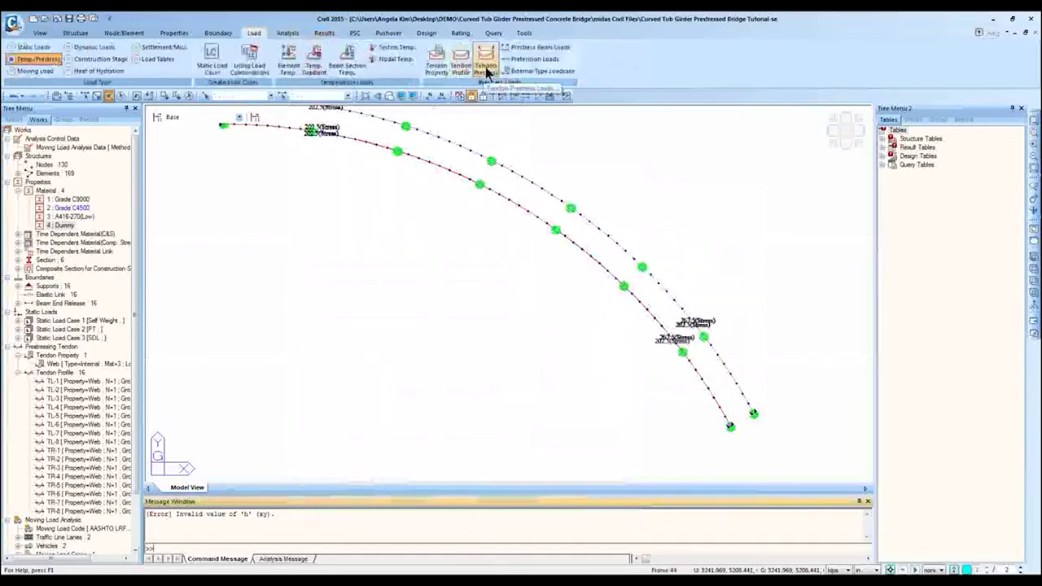
click(486, 67)
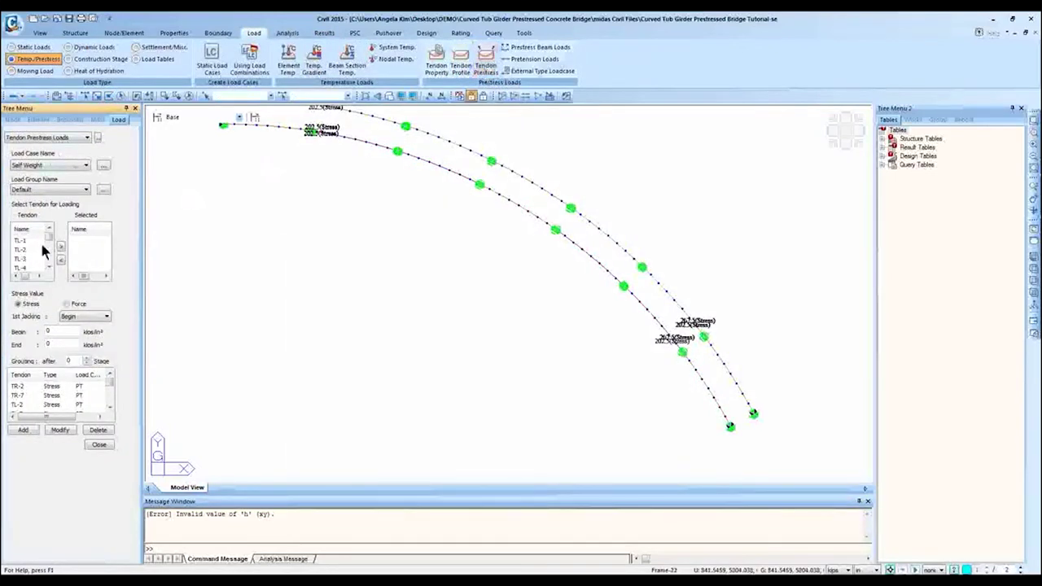
click(55, 386)
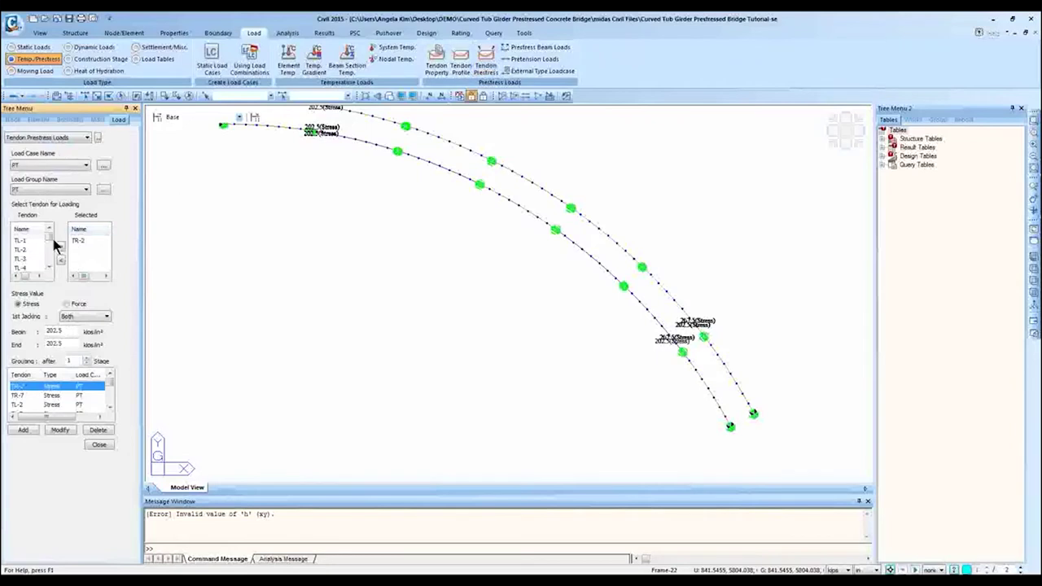
drag(50, 258, 51, 232)
click(20, 240)
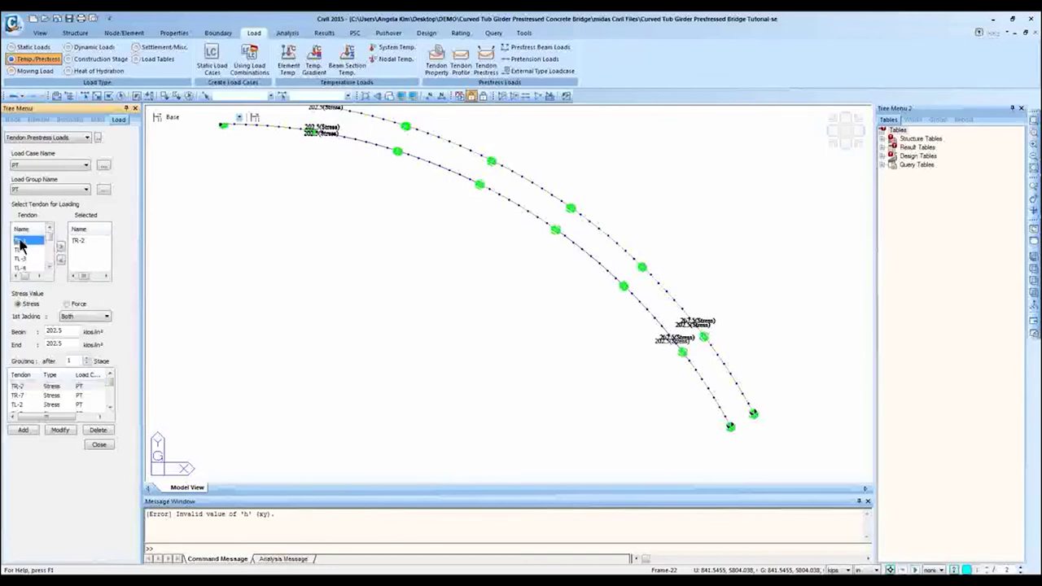
- Add the TR-2 prestress load with 1st Jacking Both and a stress of 202.5 kips/in² at begin and end
click(69, 332)
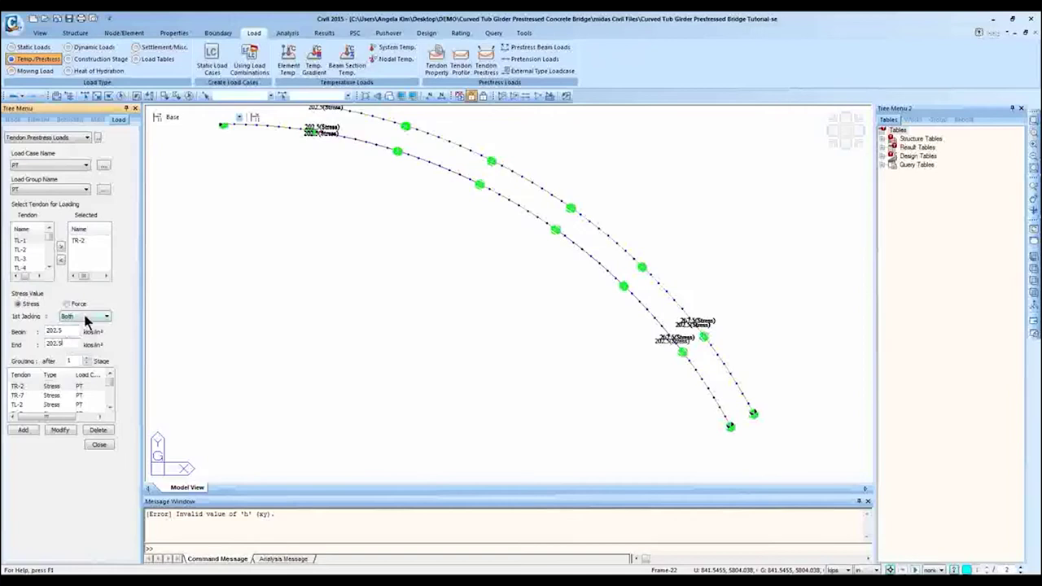
click(91, 317)
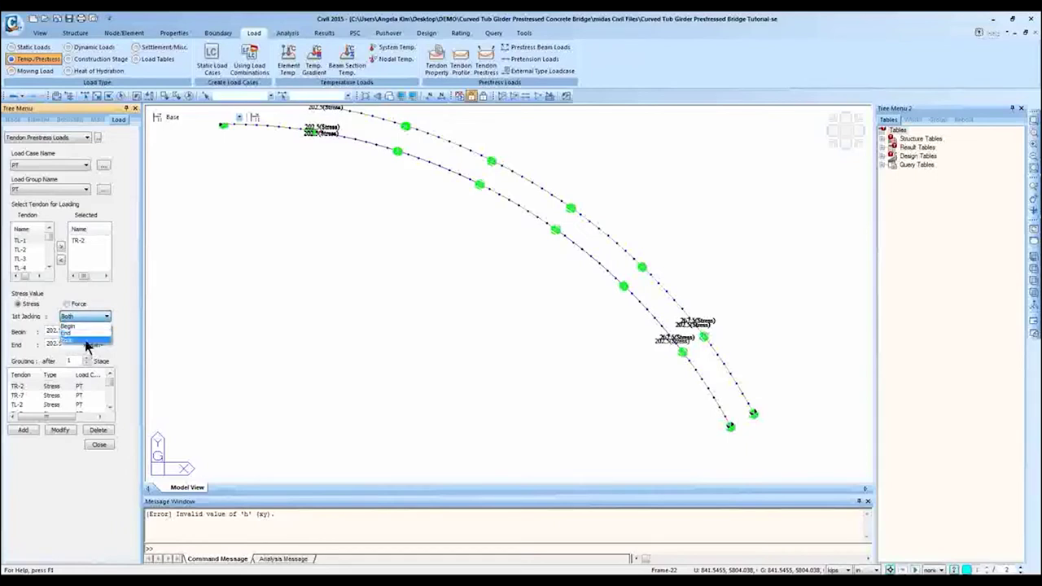
click(124, 311)
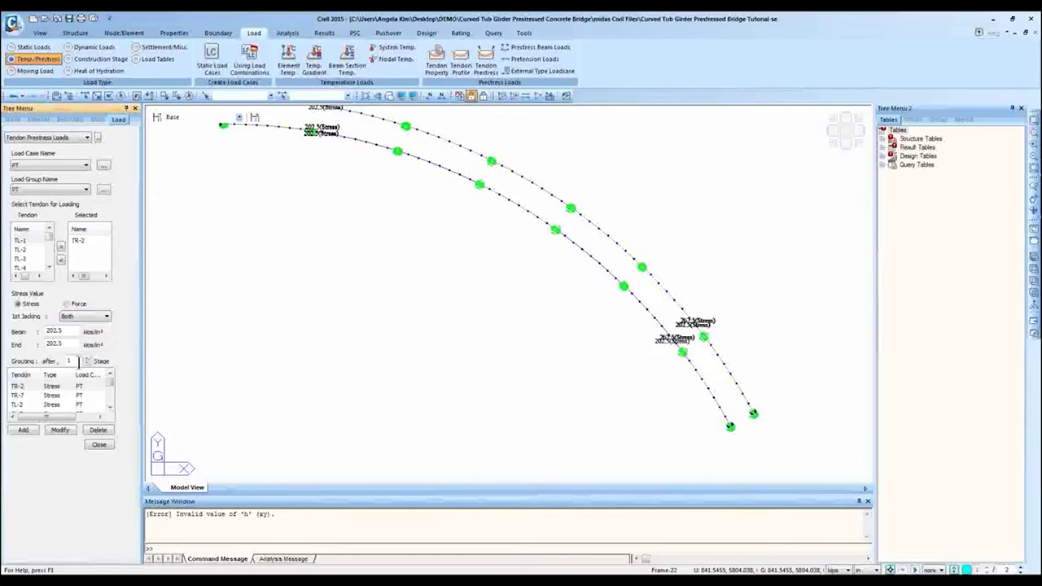
click(24, 429)
- Open the tendon profile TL-1 and check which tendon property is assigned to it
click(460, 66)
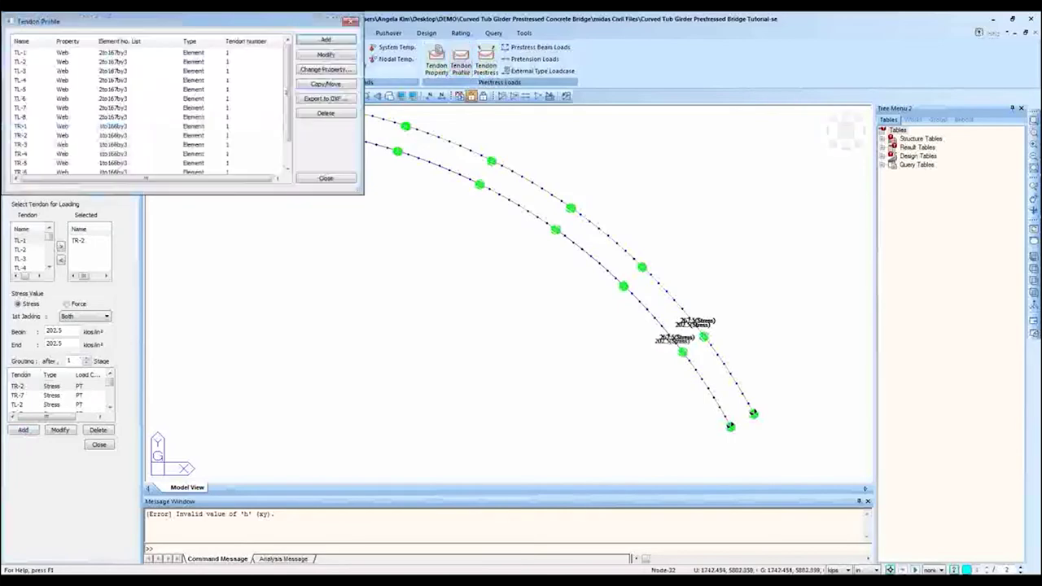
double_click(209, 53)
drag(152, 15, 435, 118)
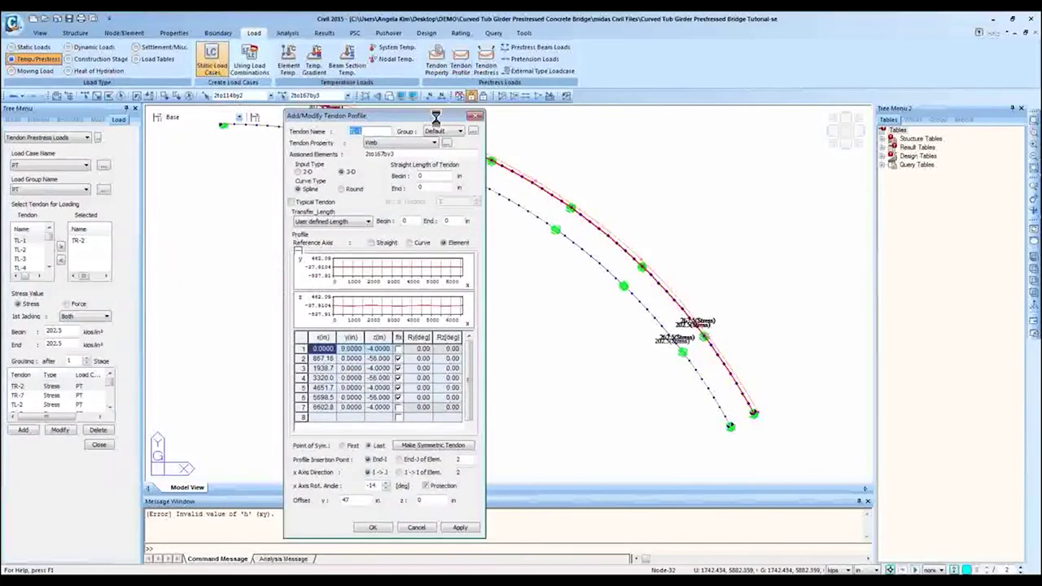
click(379, 144)
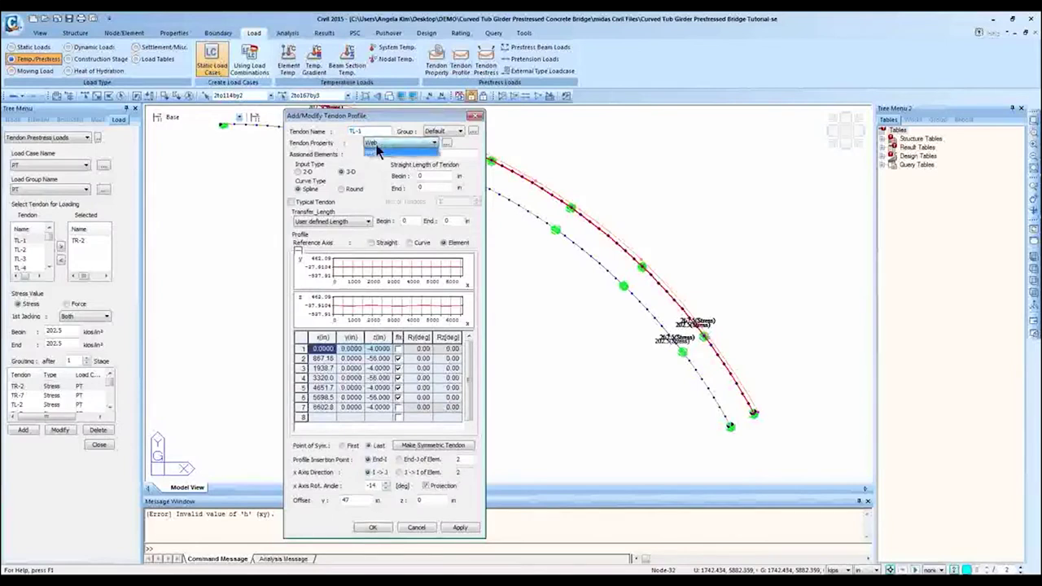
click(378, 150)
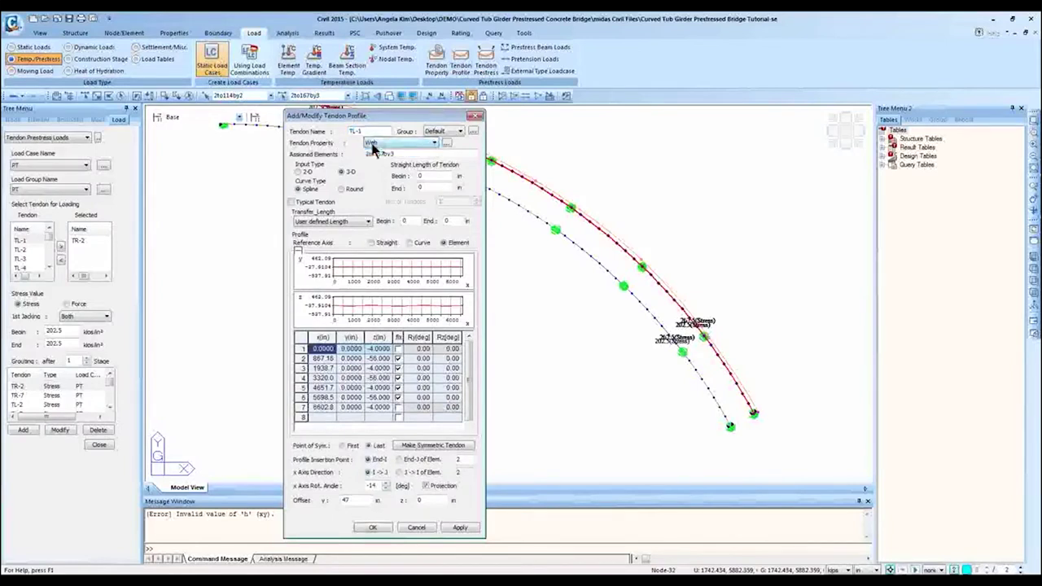
- Inspect the Web entry in the tendon property list, and close the property and profile dialogs without changes
click(447, 144)
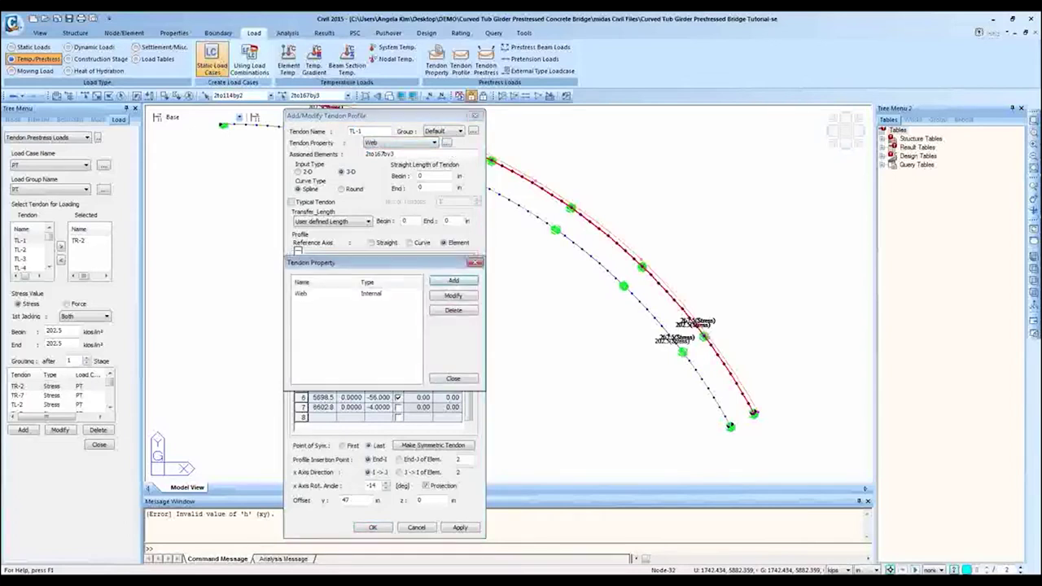
click(475, 184)
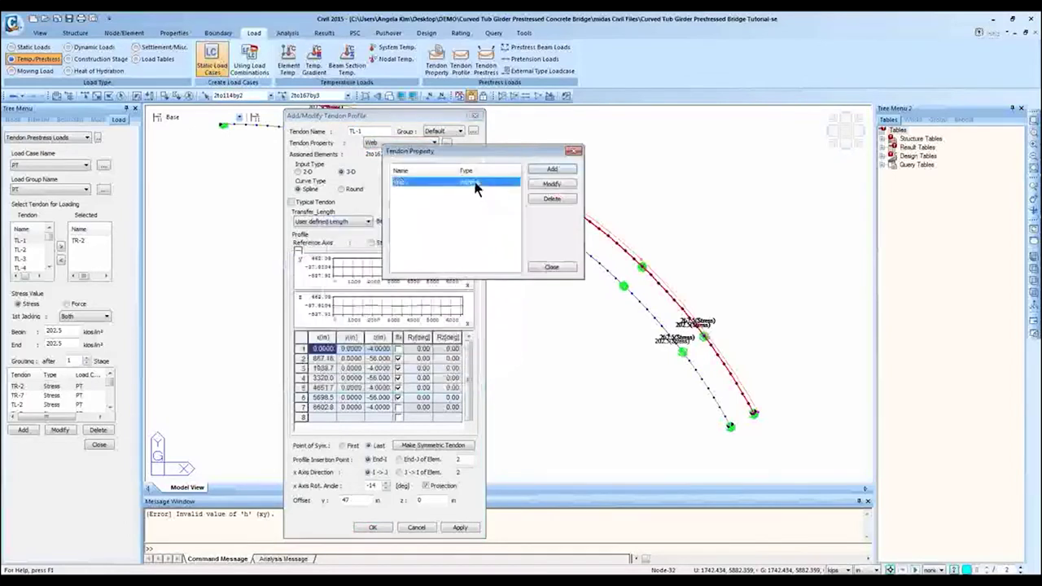
drag(448, 151, 445, 163)
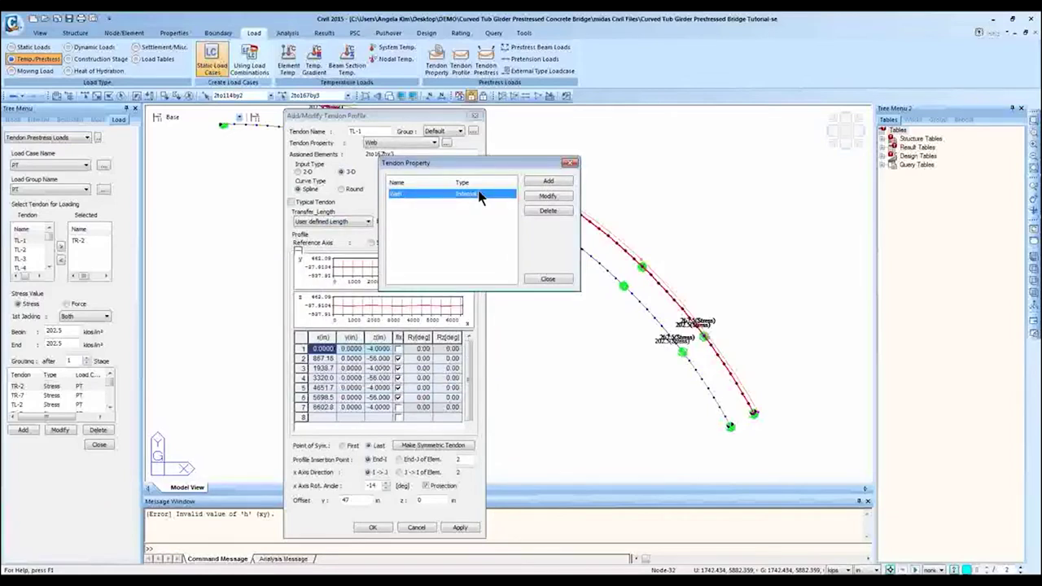
click(570, 163)
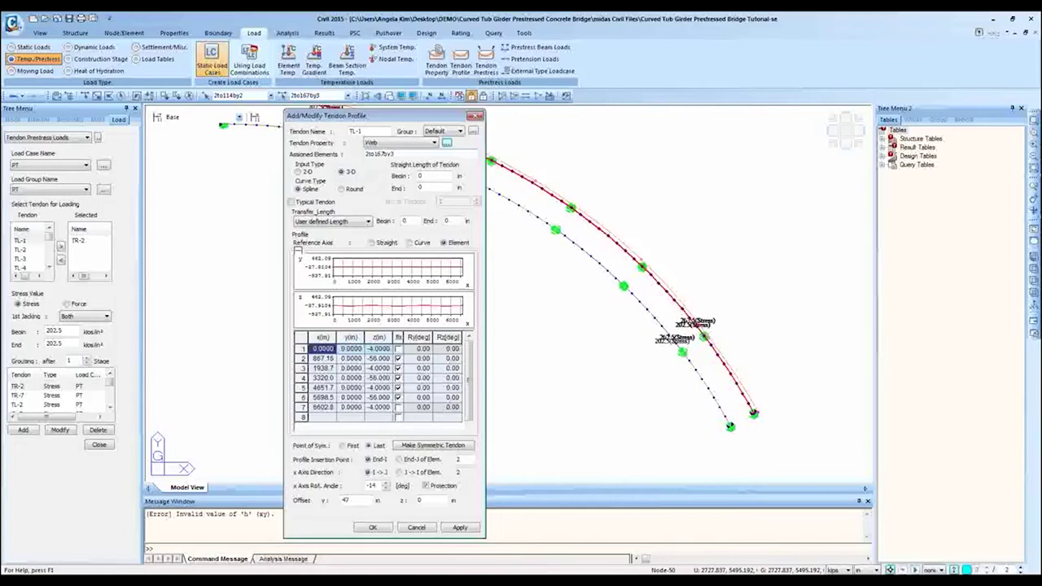
click(416, 528)
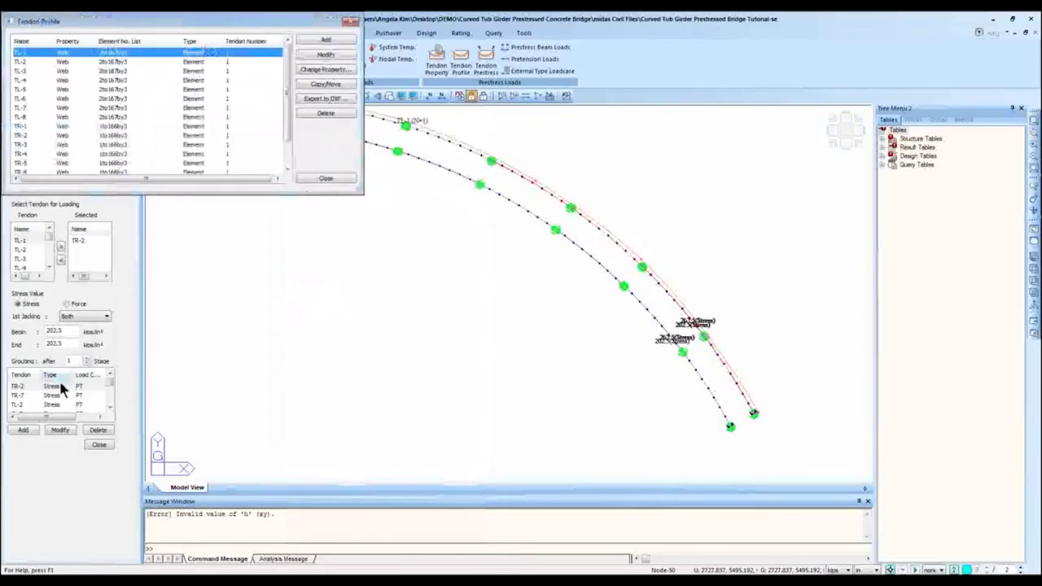
click(319, 179)
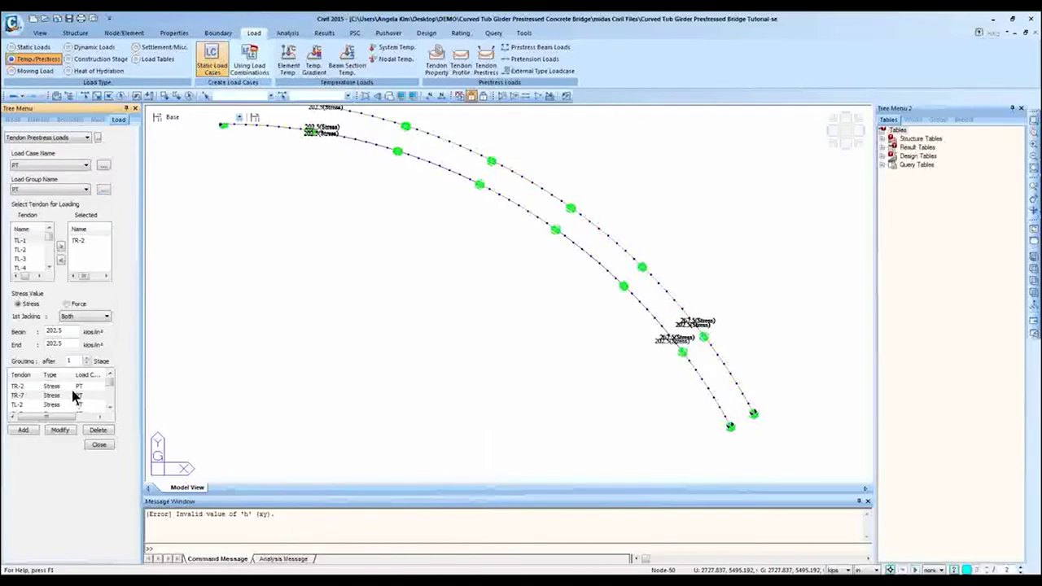
- Recall the TR-2 prestress load entry and choose PT as its load group
click(71, 386)
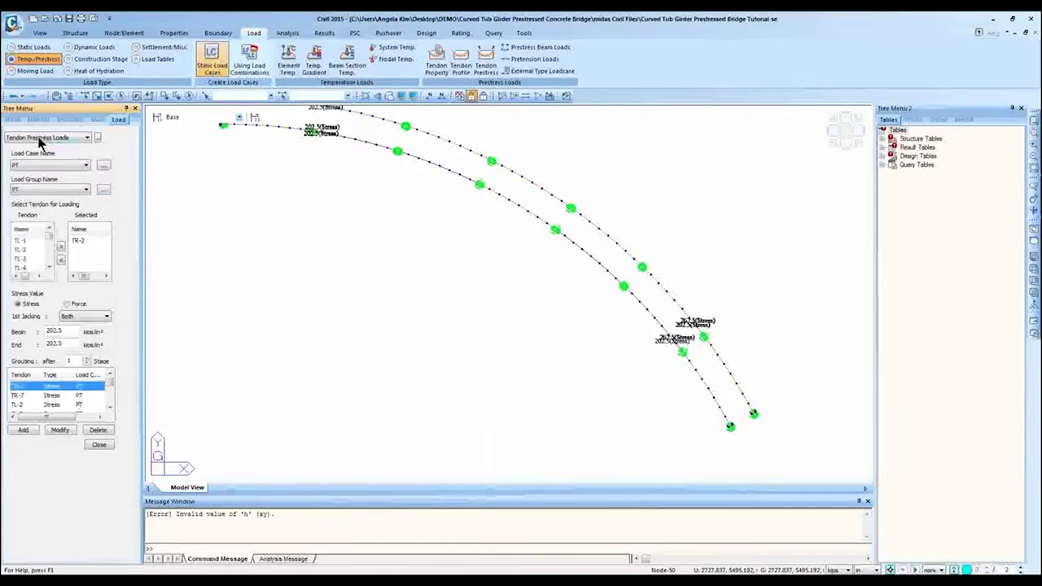
click(55, 191)
click(59, 218)
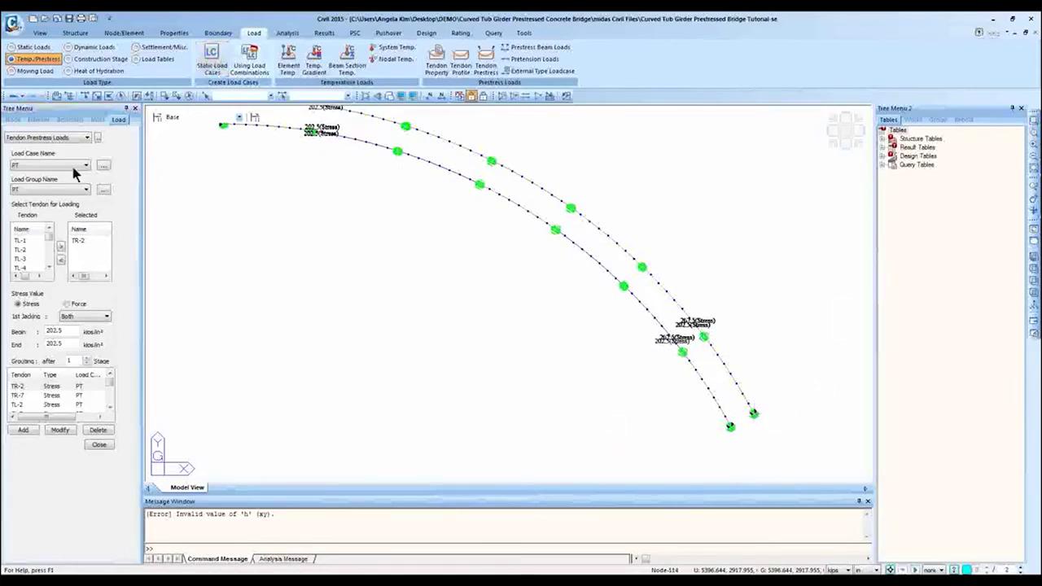
- Open construction stage CS1 to review its activated load groups, and inspect the PT load group activated in CS2
click(157, 116)
double_click(462, 263)
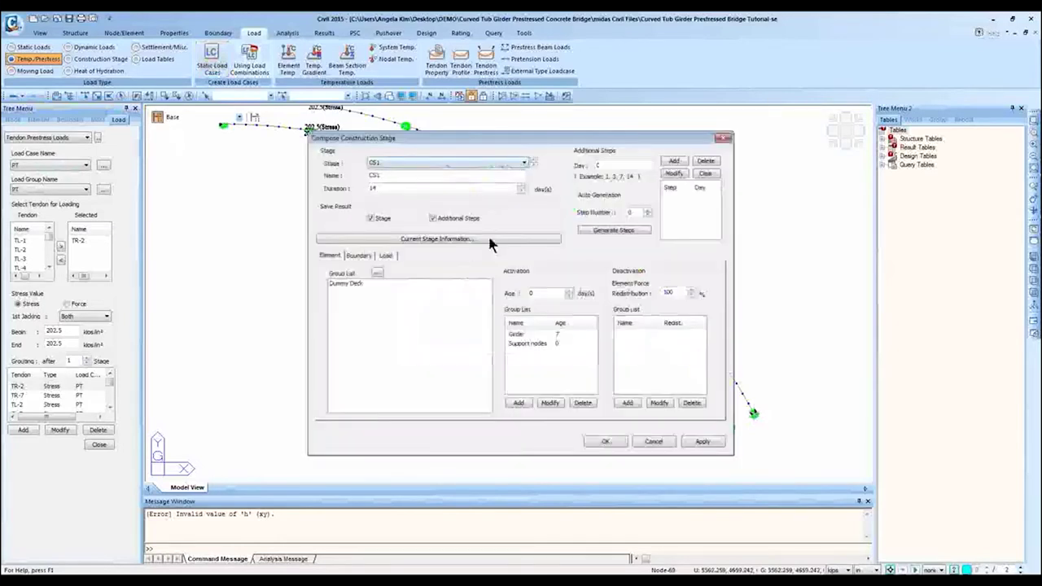
click(385, 255)
click(551, 334)
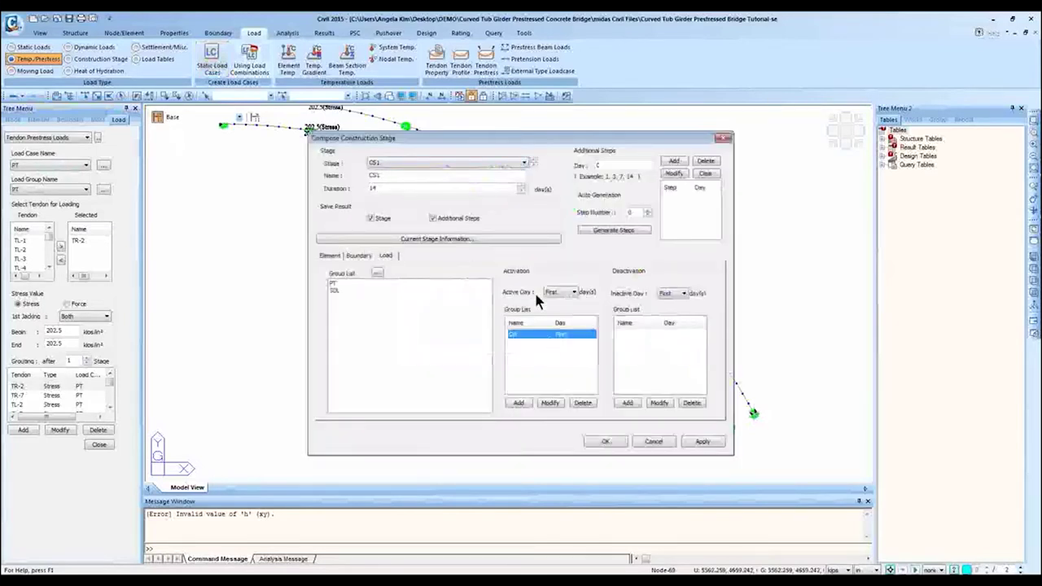
click(533, 161)
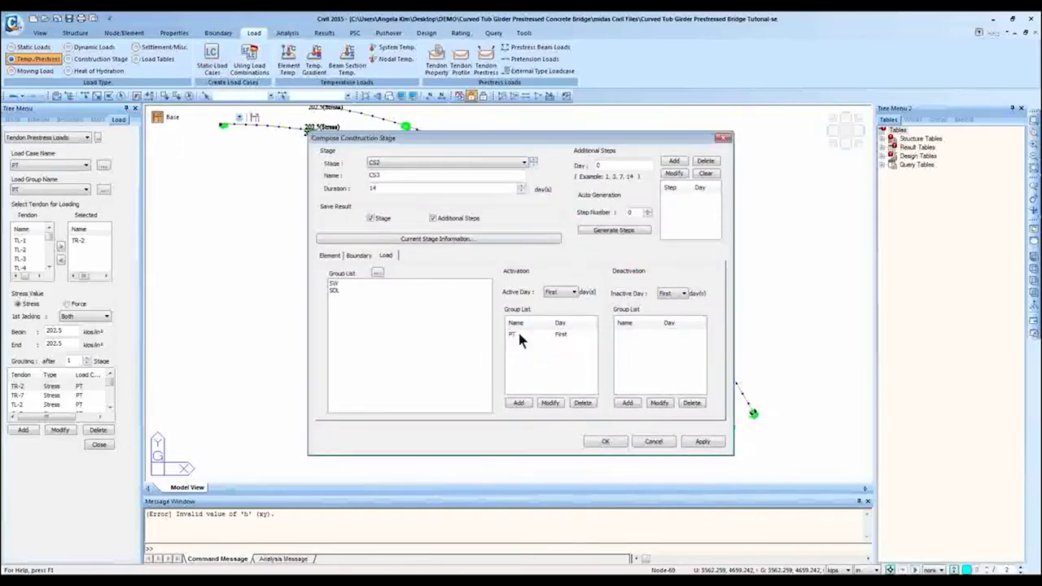
click(517, 332)
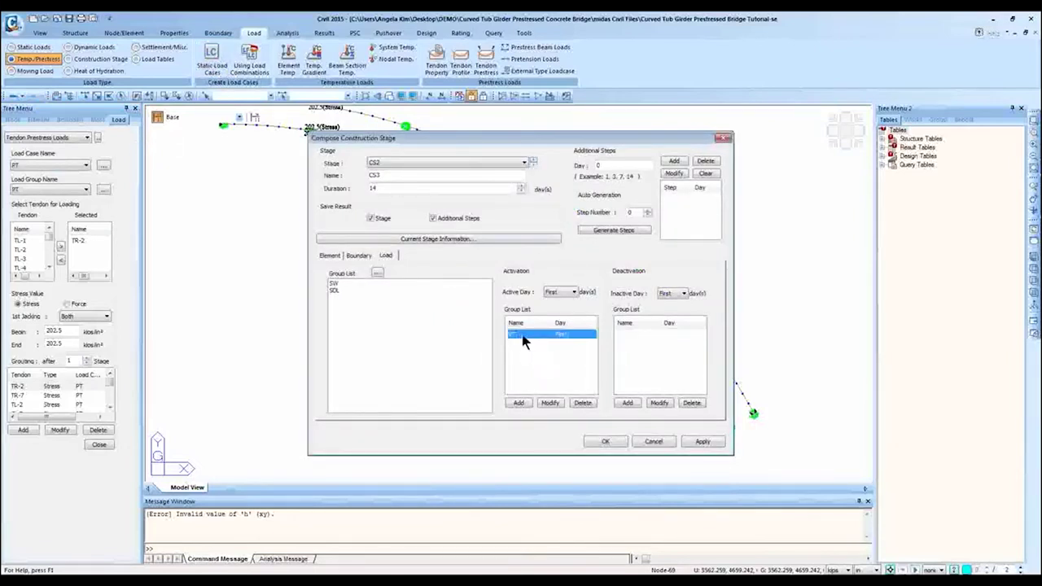
- Check the PT load group activation in construction stage CS3, and leave the stage definition without changes
click(399, 175)
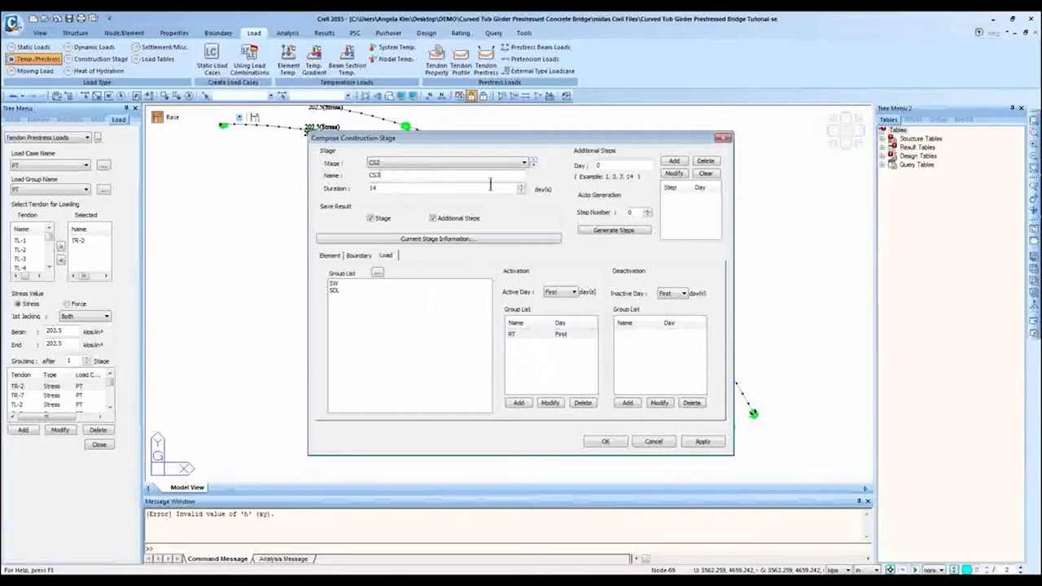
mouse_move(213, 582)
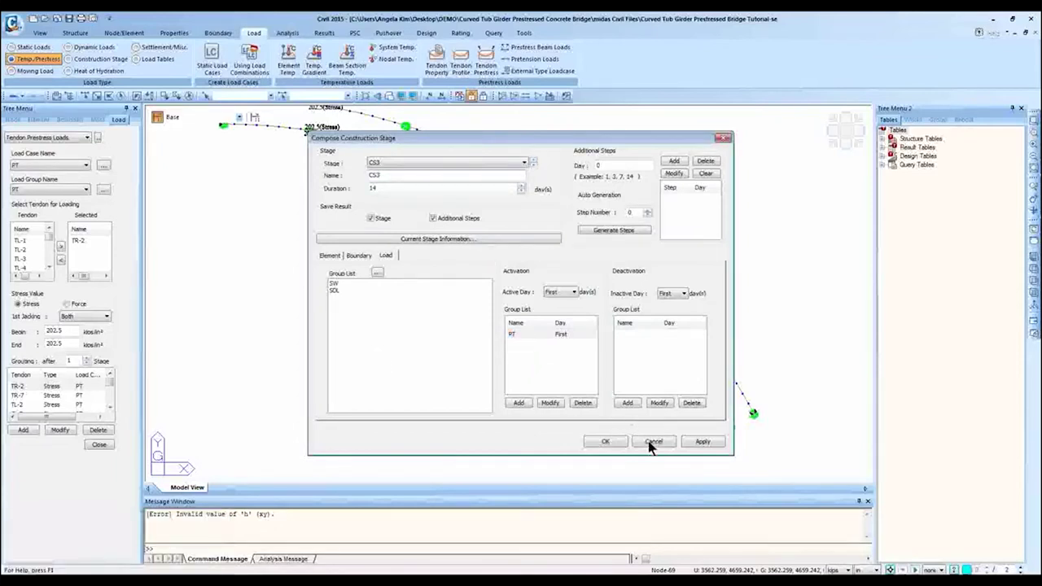
click(520, 333)
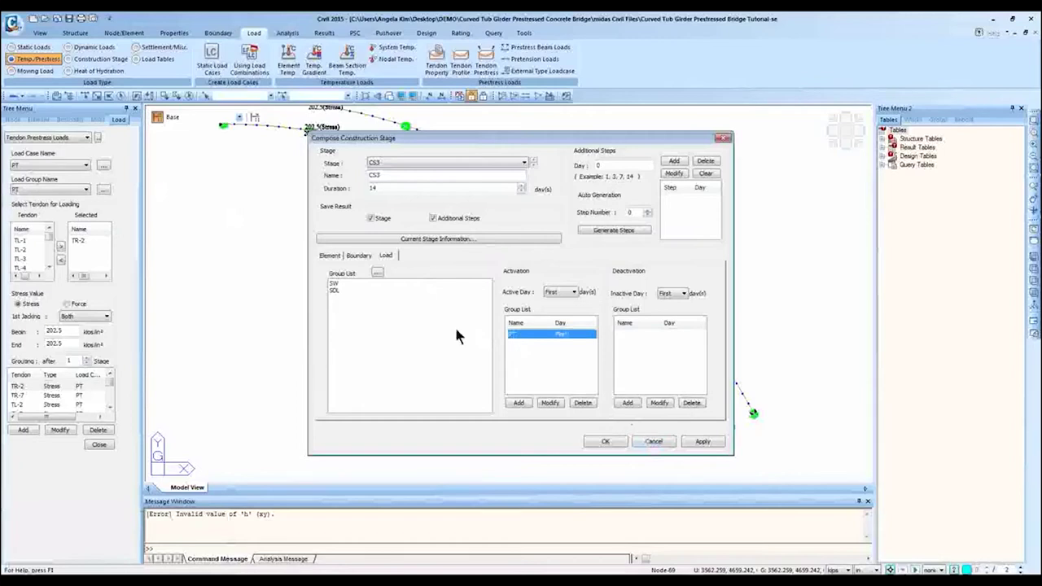
click(655, 442)
click(603, 347)
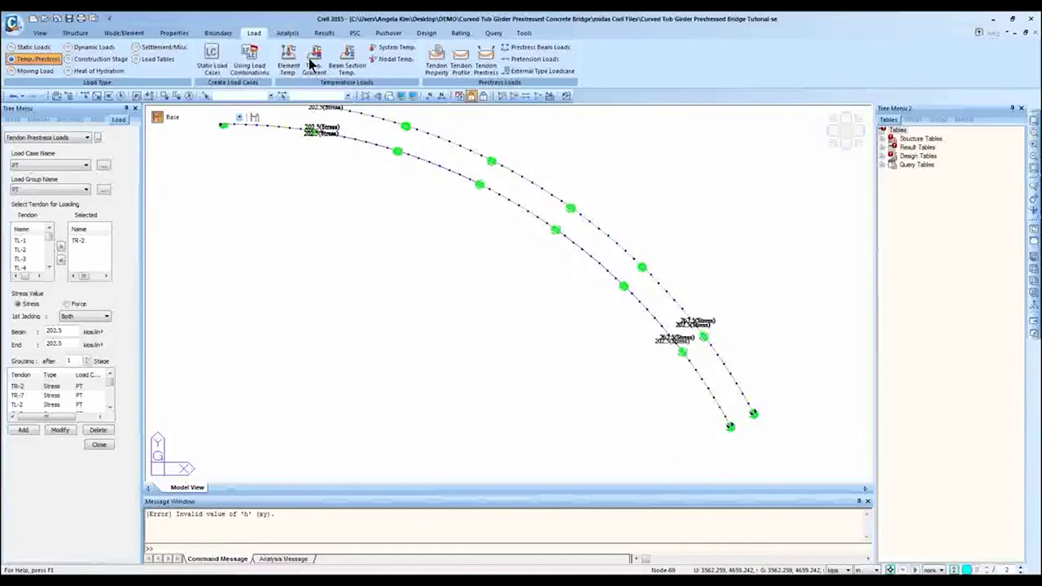
- Open the tendon profile TL-1 for modification
click(461, 64)
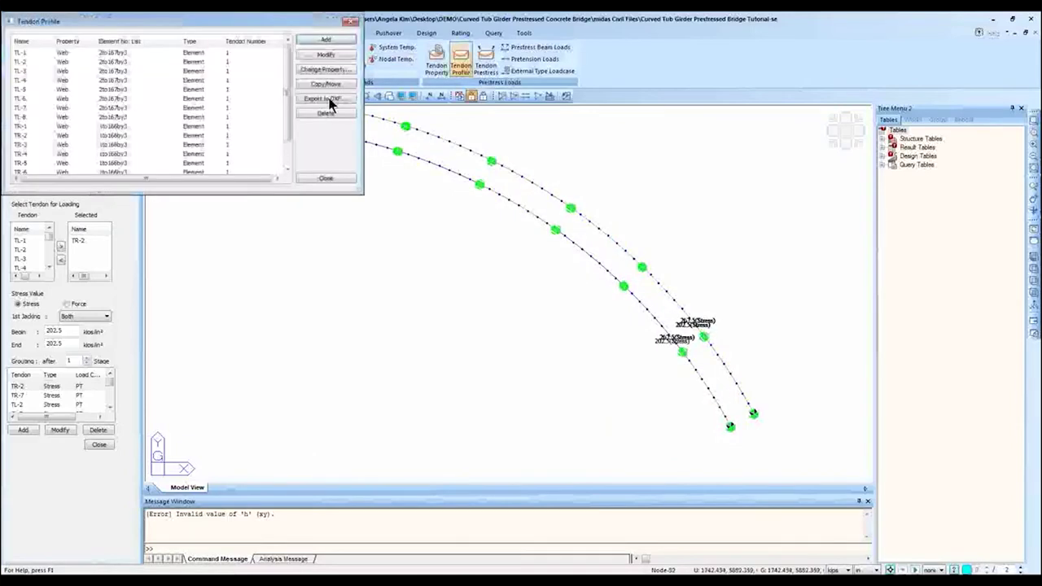
double_click(152, 58)
drag(127, 19, 519, 113)
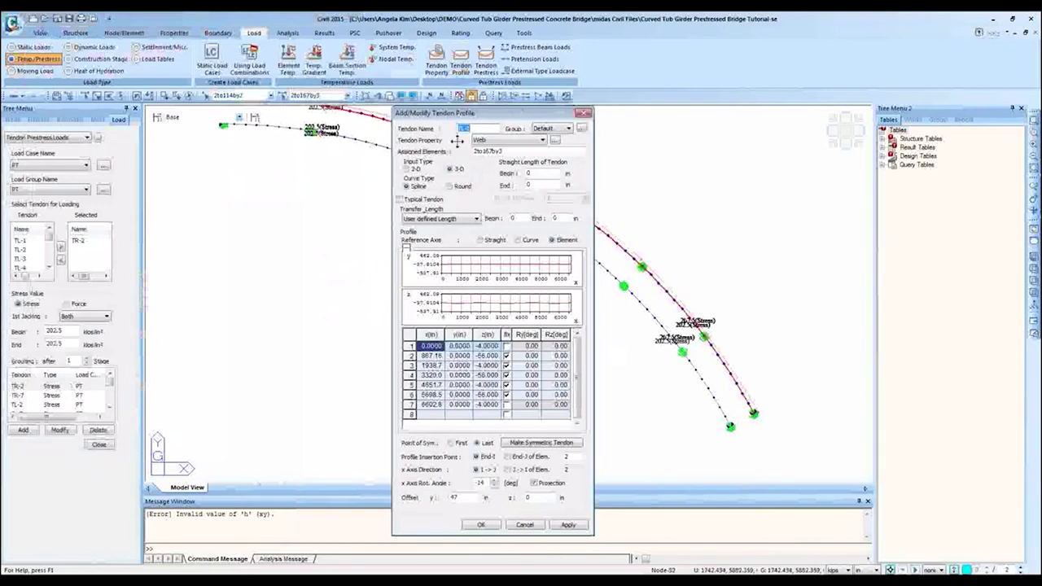
- Examine the name of tendon TL-1 and the tendon properties available for it, keeping Web
click(486, 128)
key(BackSpace)
text(2)
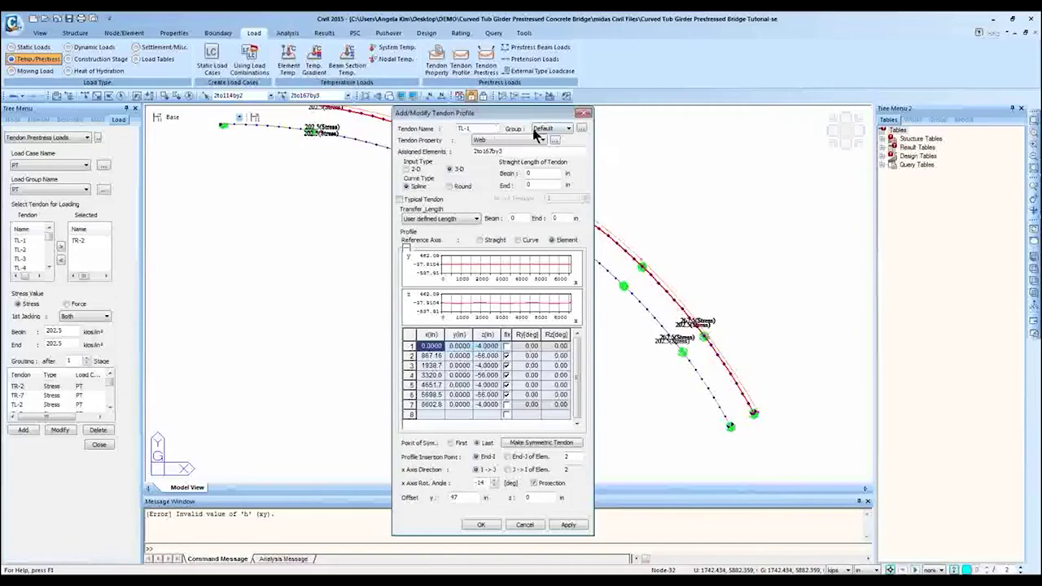
click(511, 140)
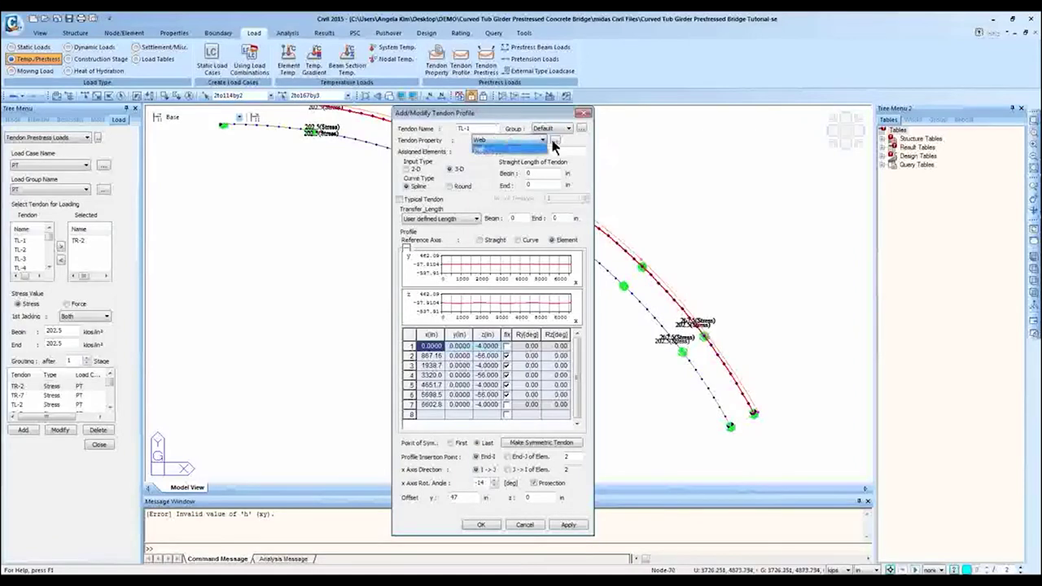
click(561, 151)
- Reassign elements 2to167by3 to tendon TL-1 by enclosing the outer girder line in a polygon selection
drag(531, 109, 376, 215)
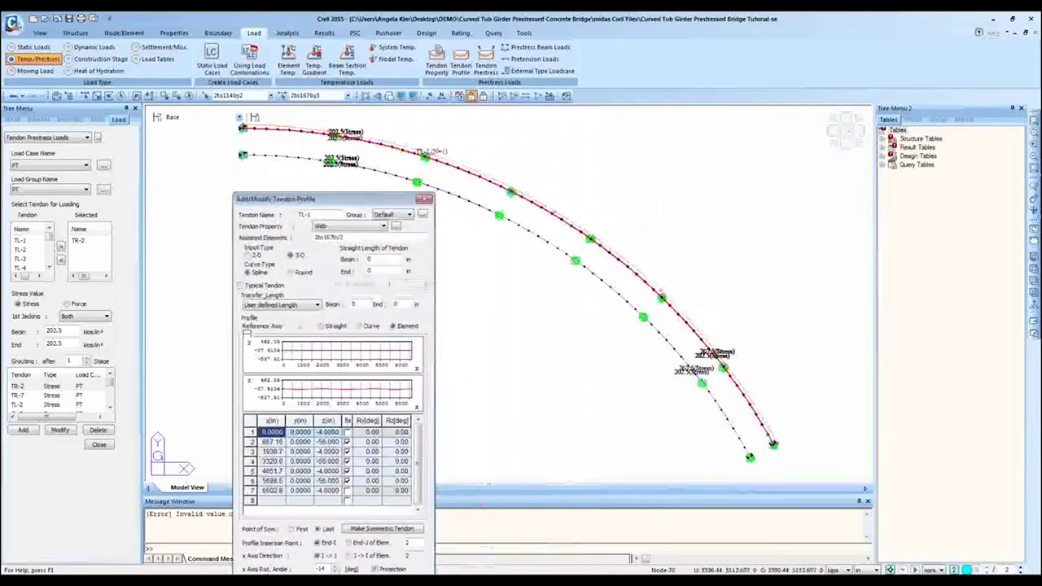
drag(326, 198, 488, 119)
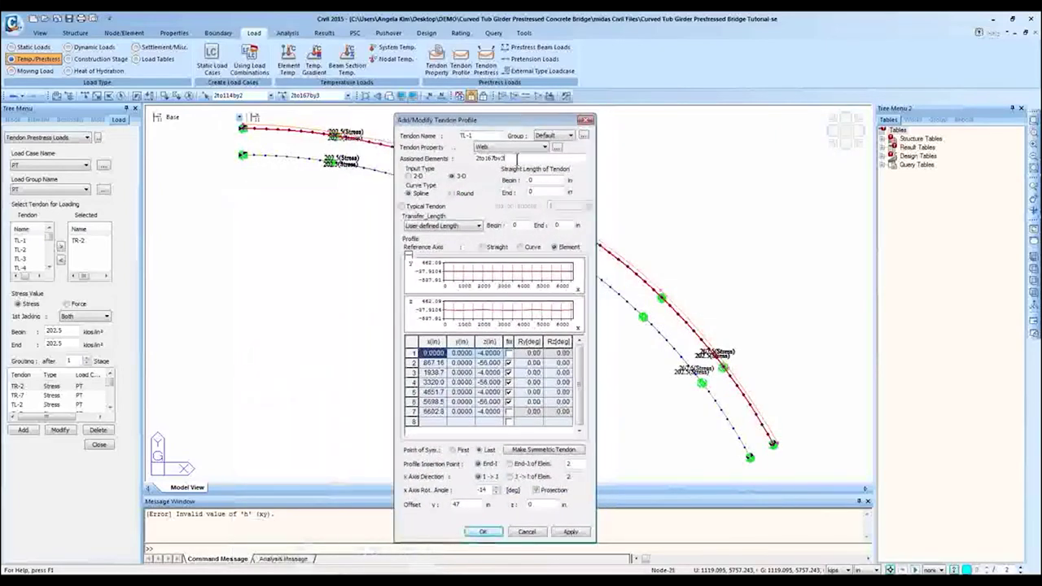
drag(515, 158, 468, 158)
text(2to167by3)
drag(438, 119, 281, 182)
click(96, 96)
click(245, 128)
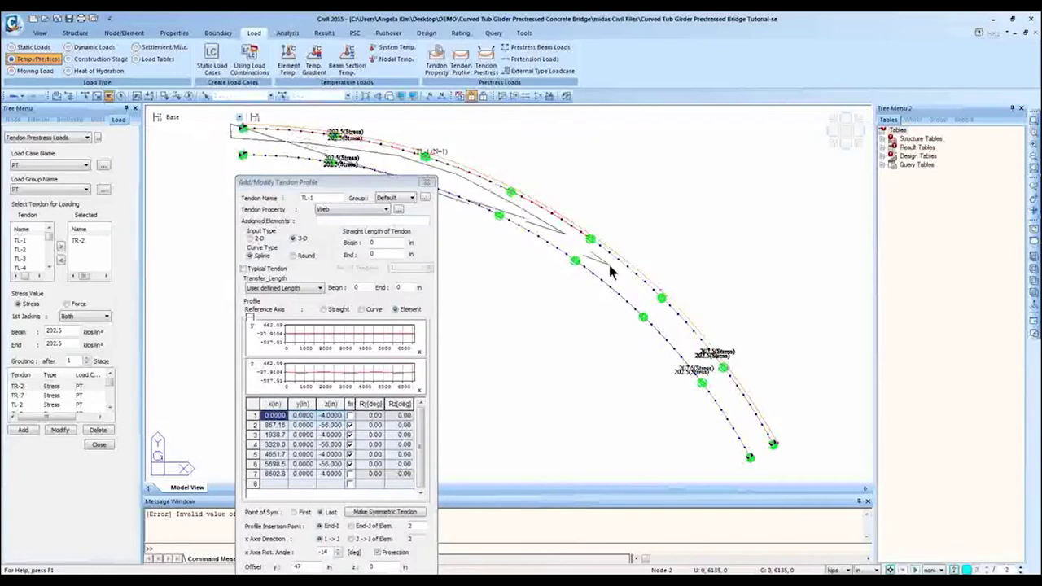
click(775, 461)
click(799, 416)
click(716, 240)
double_click(412, 122)
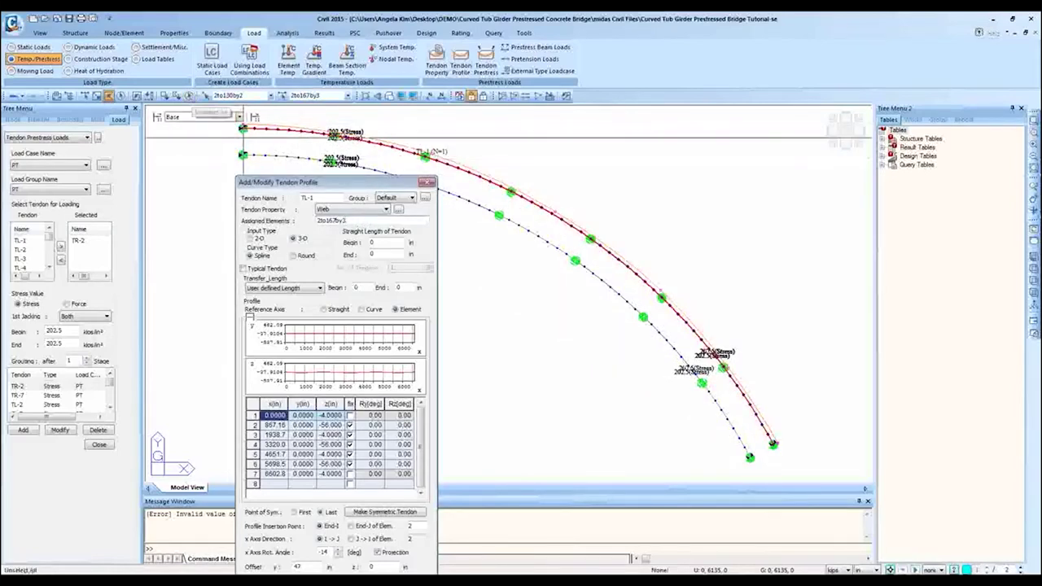
- Compare the 2-D and 3-D input types of tendon TL-1, and examine its first profile point and straight length values
drag(320, 183, 364, 138)
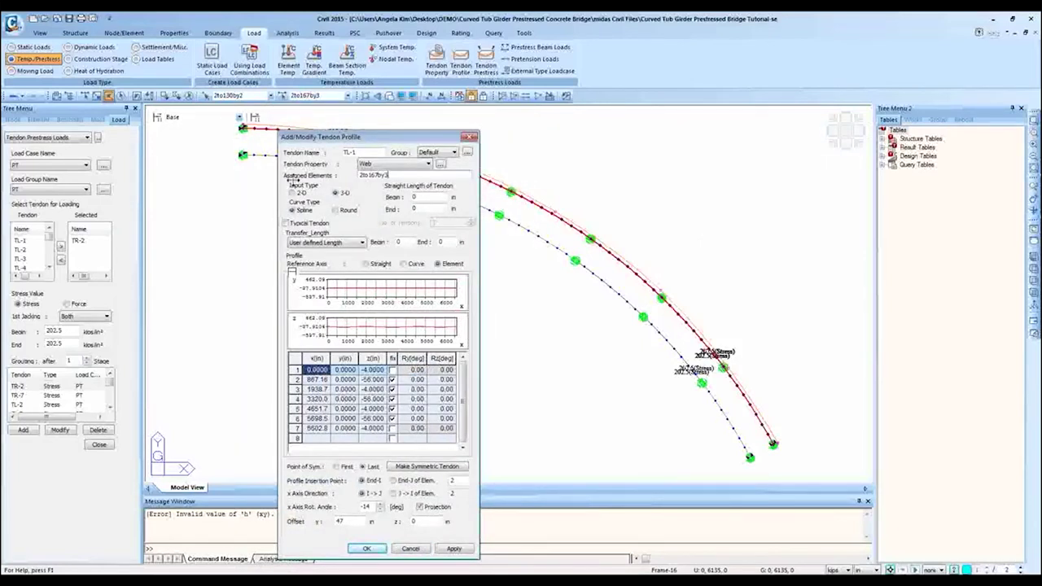
click(297, 193)
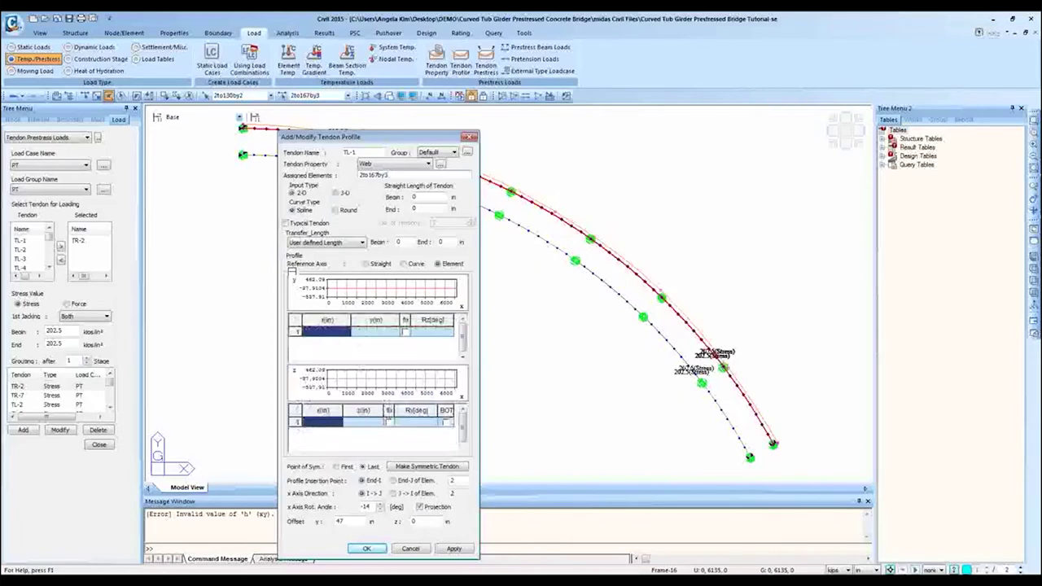
click(336, 193)
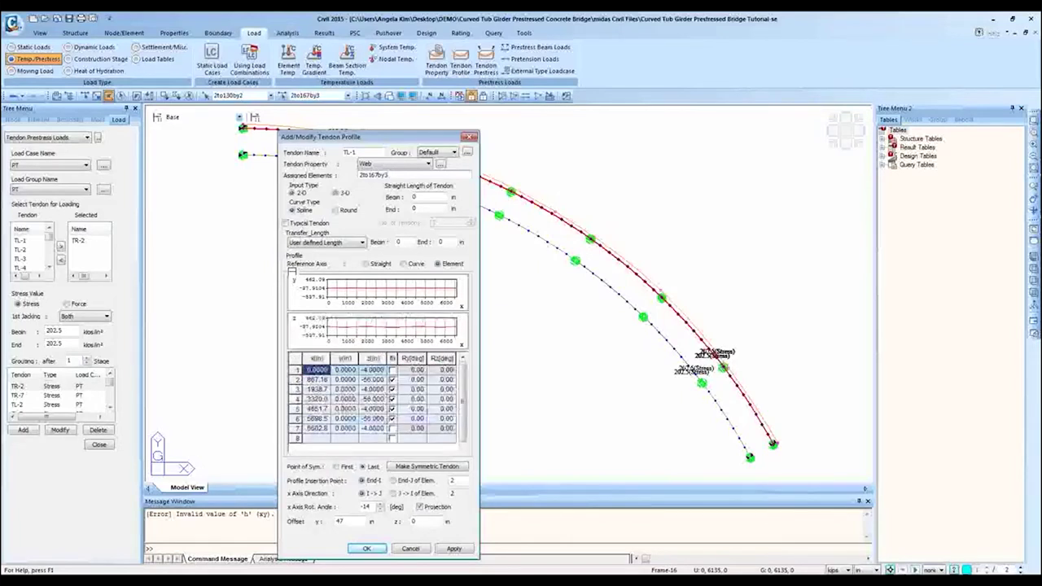
drag(314, 370, 375, 377)
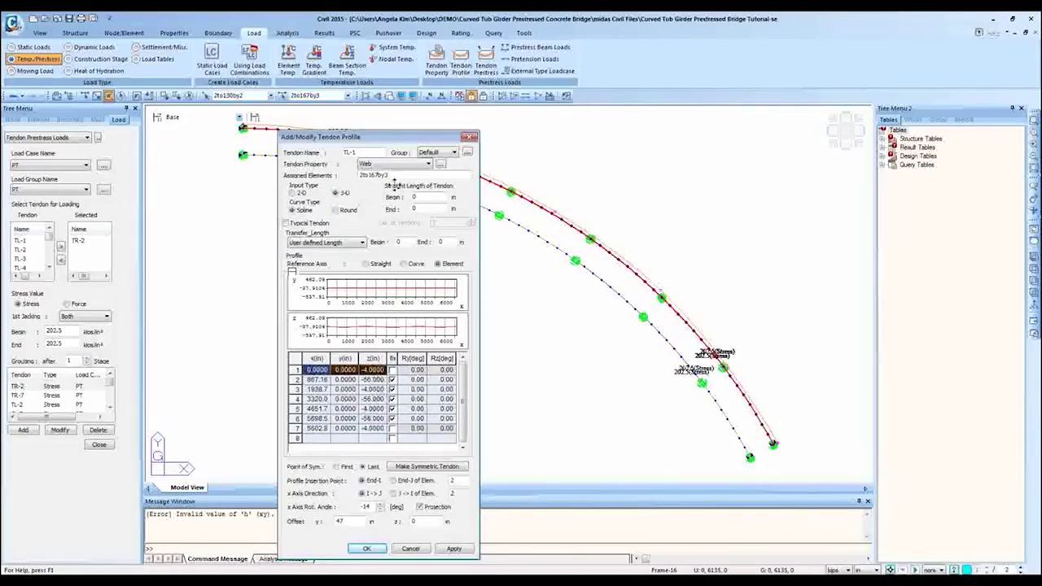
double_click(423, 196)
double_click(427, 208)
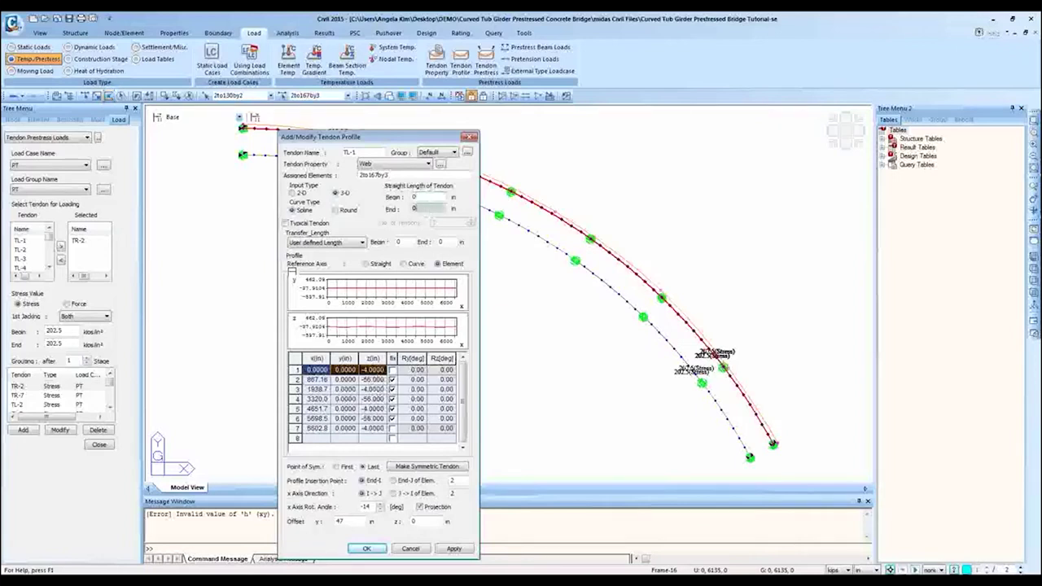
double_click(425, 197)
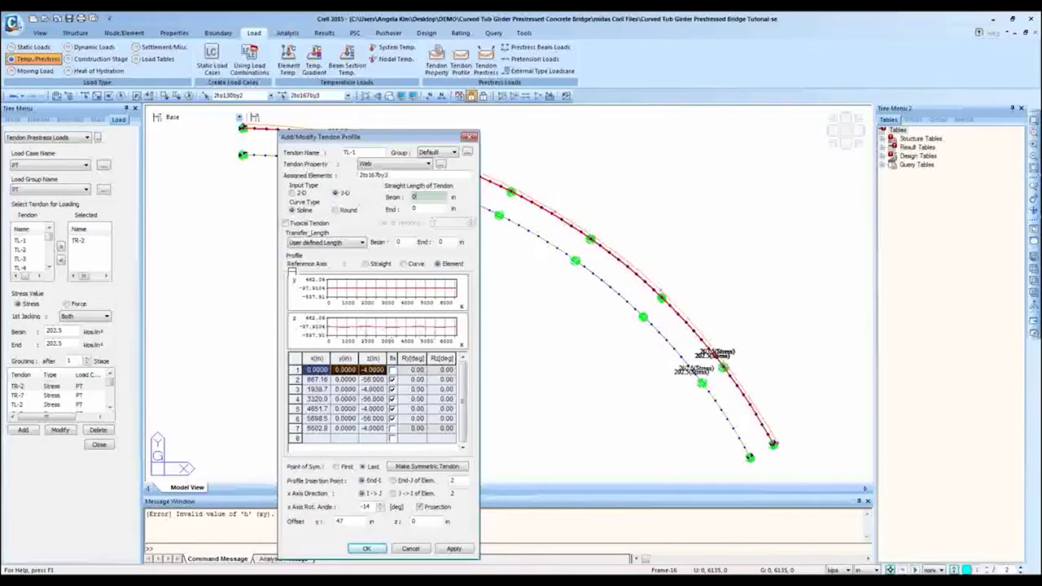
- Try the Typical Tendon option with 5 tendons, and turn it off again
click(285, 223)
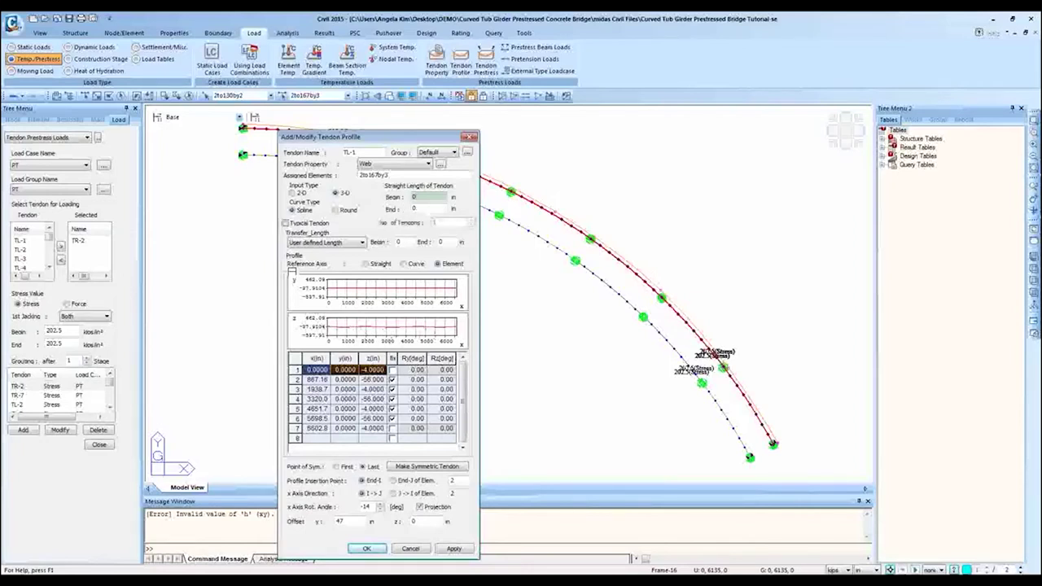
click(1030, 259)
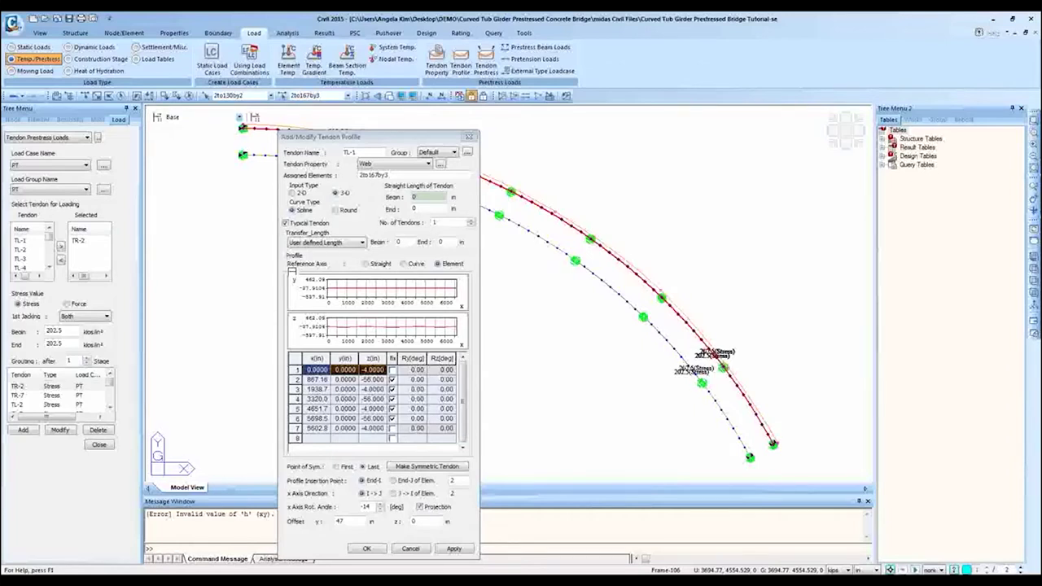
click(462, 223)
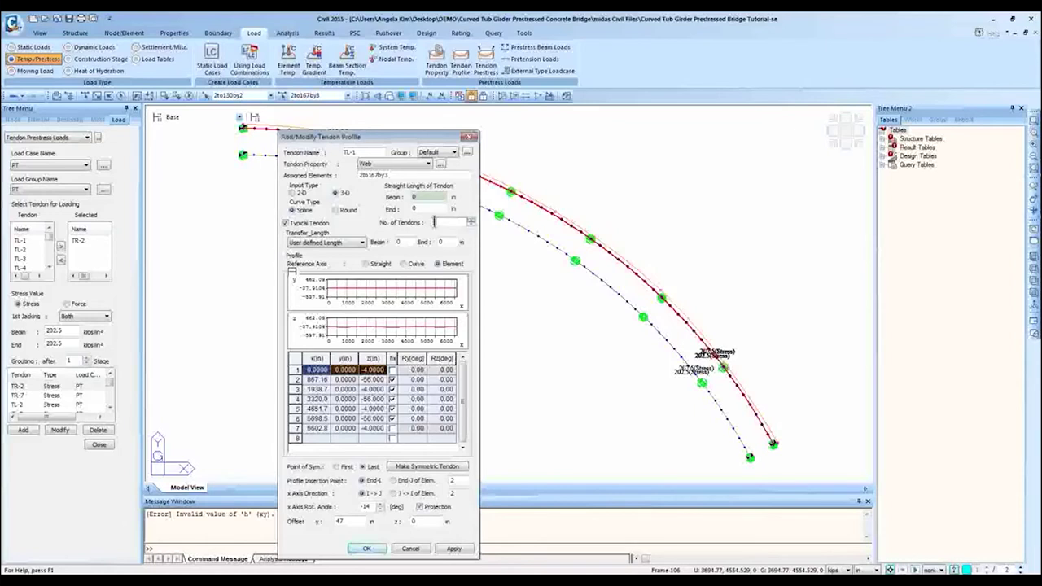
text(5)
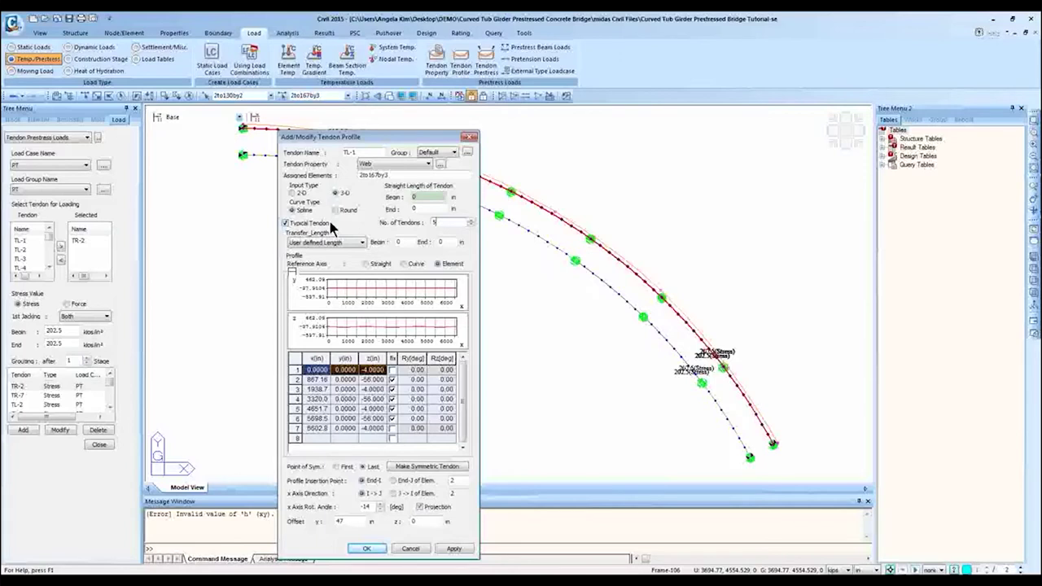
click(300, 223)
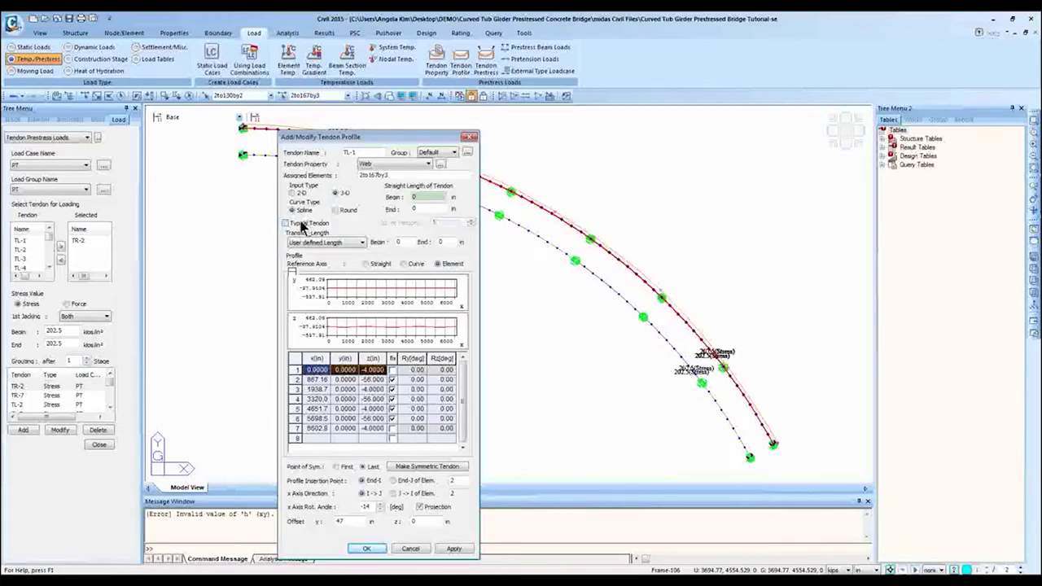
- Set the transfer length of tendon TL-1 to automatic calculation
click(346, 244)
click(342, 259)
- Try the Straight reference axis for the tendon profile, with the insertion point picked in the model at 1629.187, 5914.725, 0
click(384, 266)
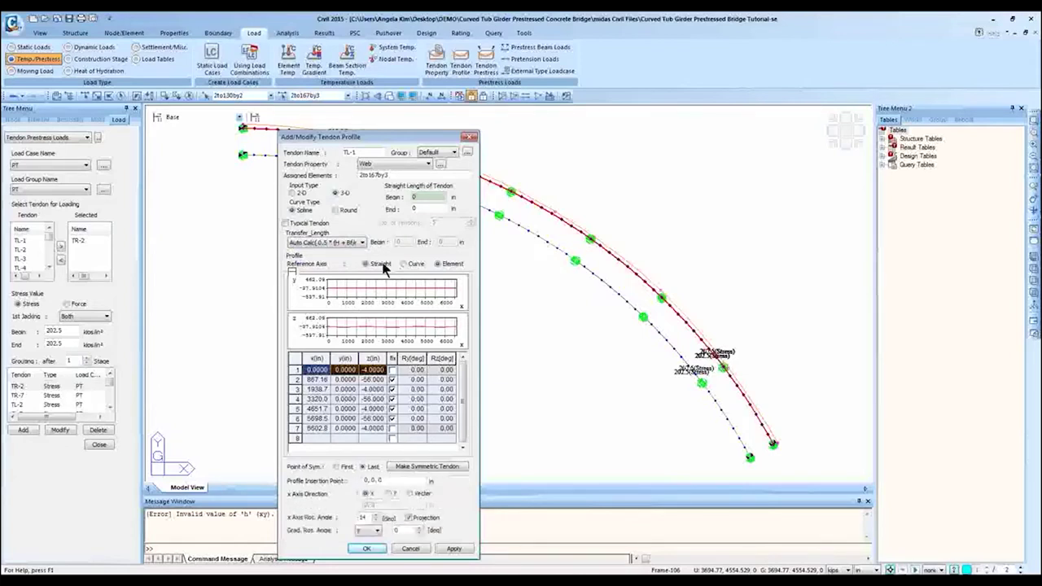
drag(317, 369, 383, 436)
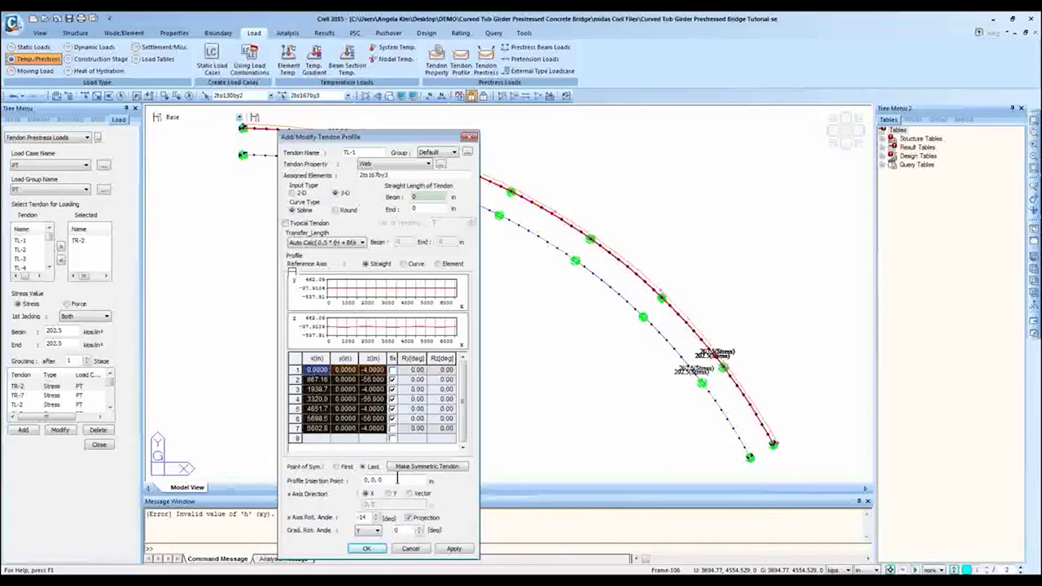
click(398, 480)
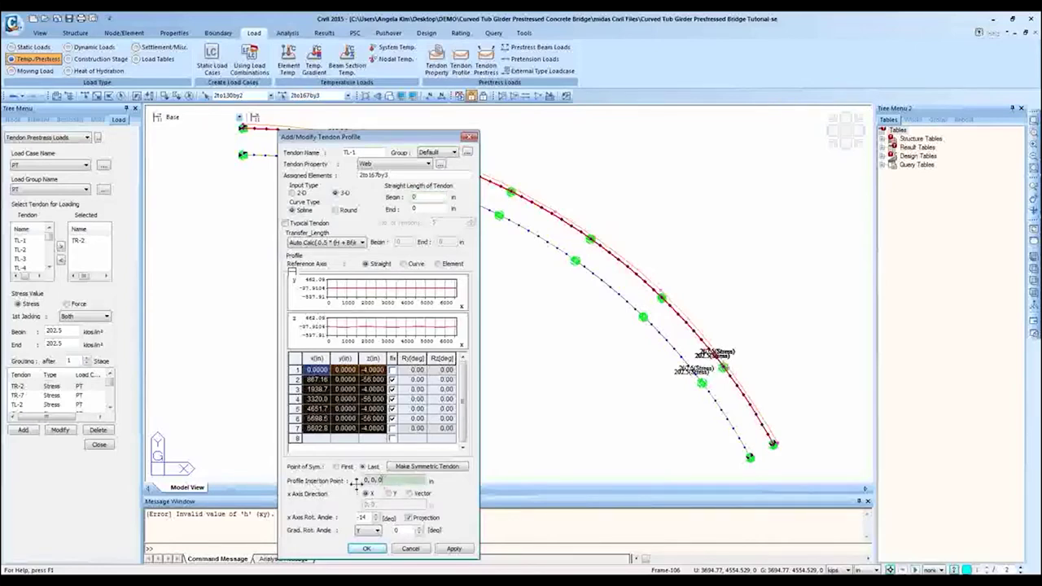
drag(406, 138, 529, 55)
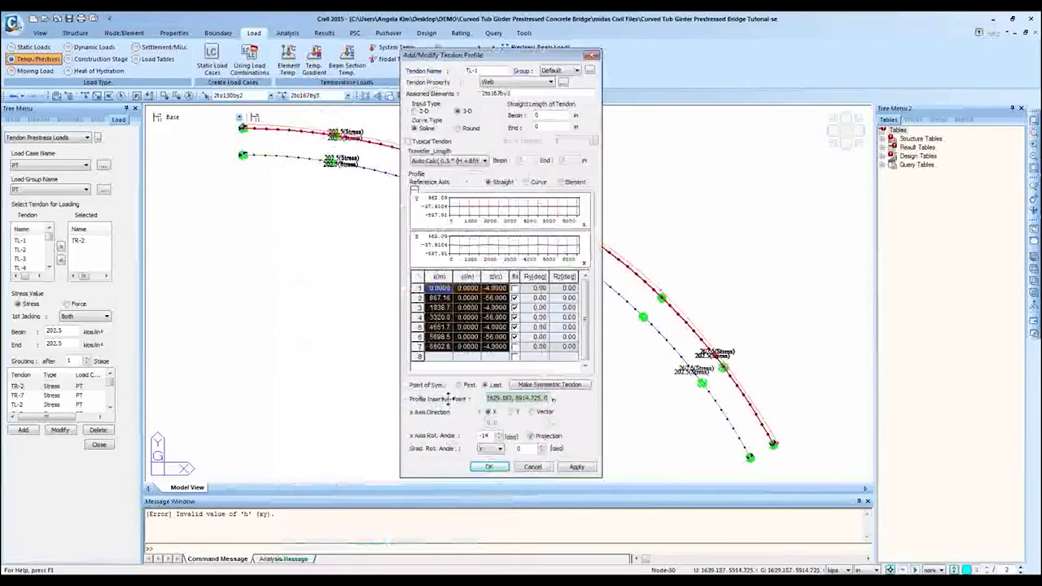
click(449, 399)
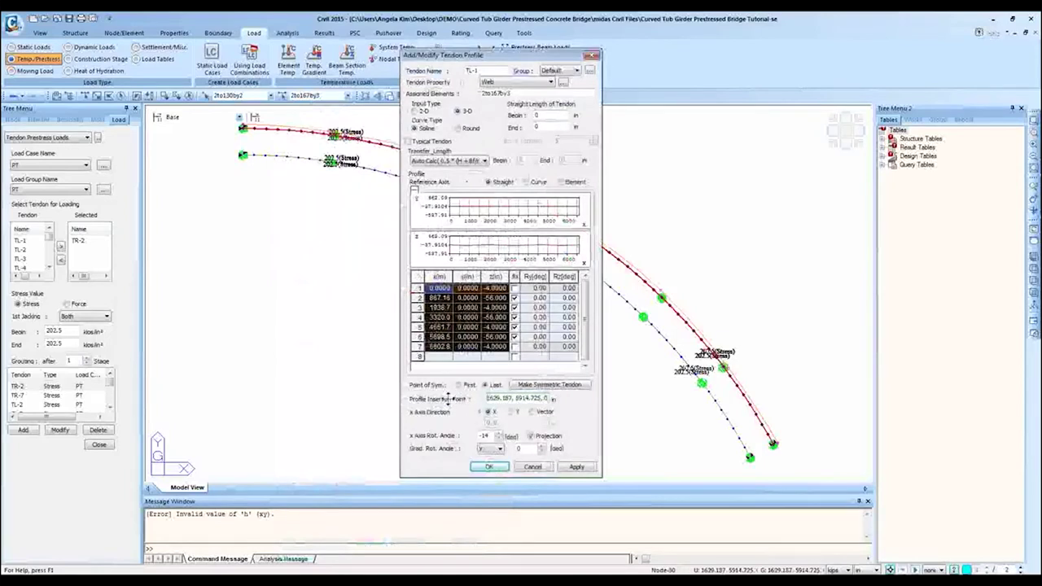
- Try the Curve reference axis for the tendon profile, with insertion point 0, 5865, 0 and radius center 0, 5865
click(526, 182)
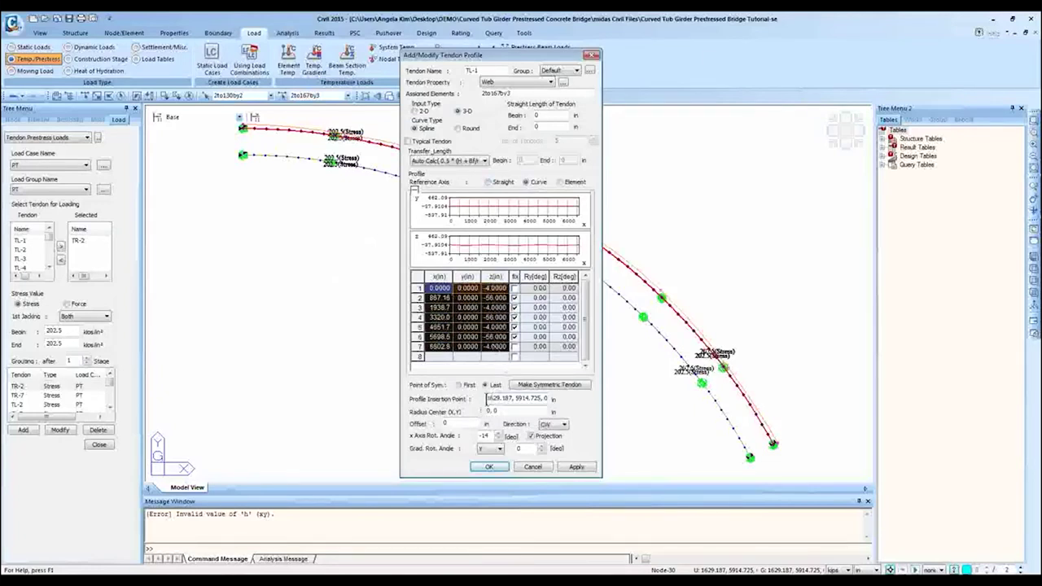
double_click(496, 397)
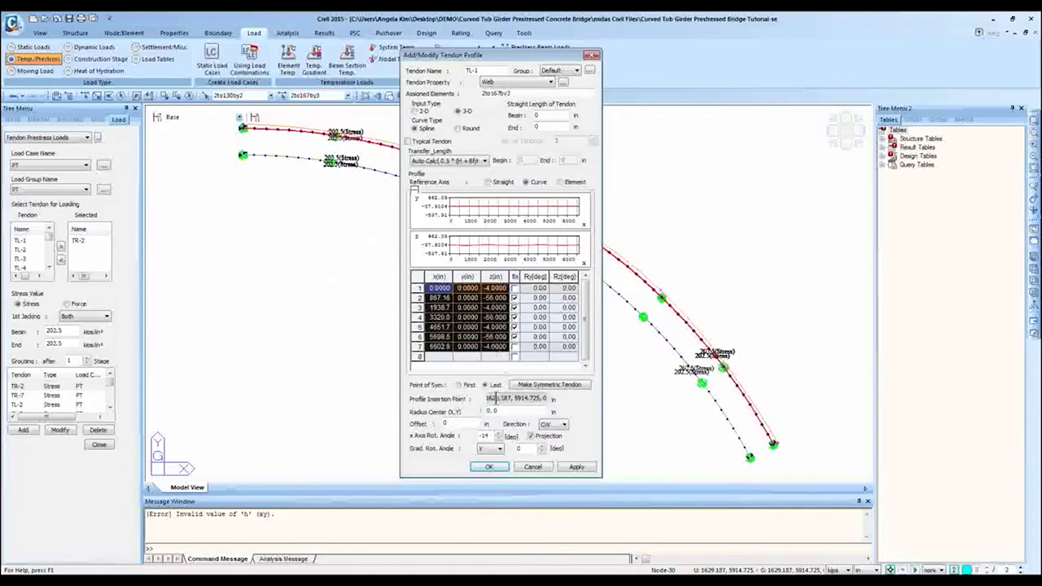
click(243, 155)
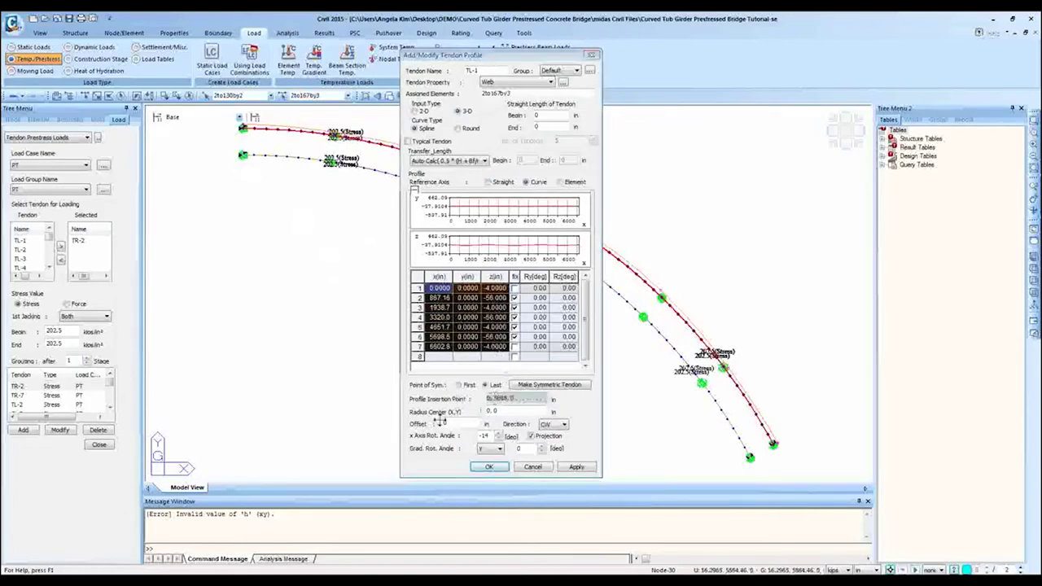
click(521, 411)
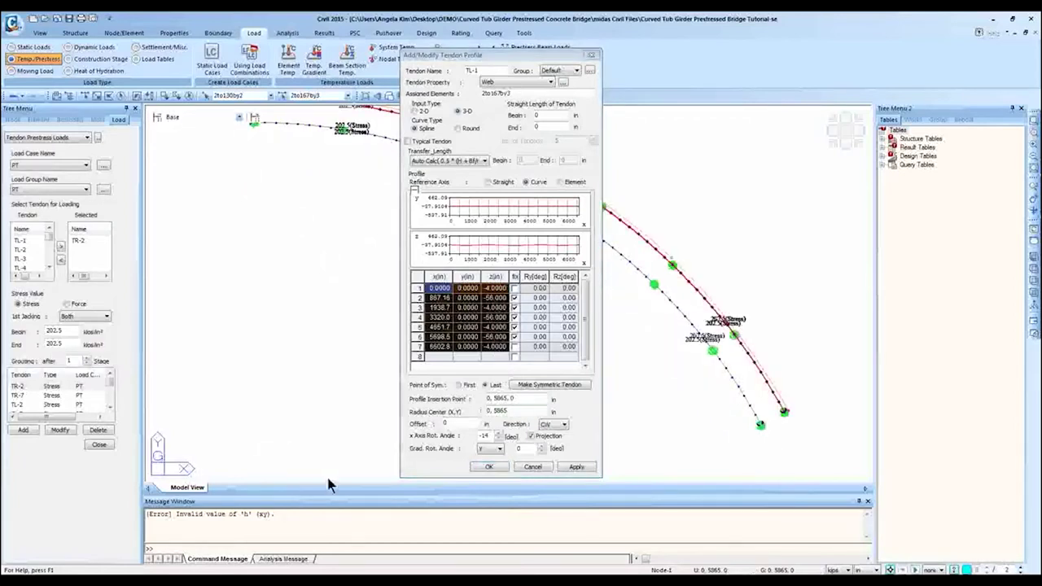
double_click(460, 422)
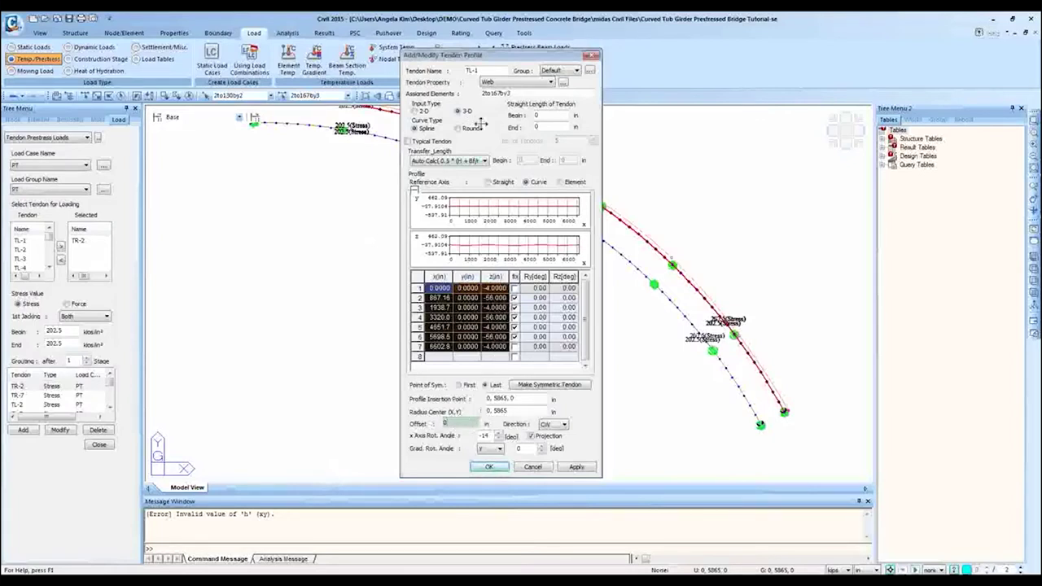
- Set the profile's reference axis to Element, and check the assigned elements and the profile coordinates
click(574, 184)
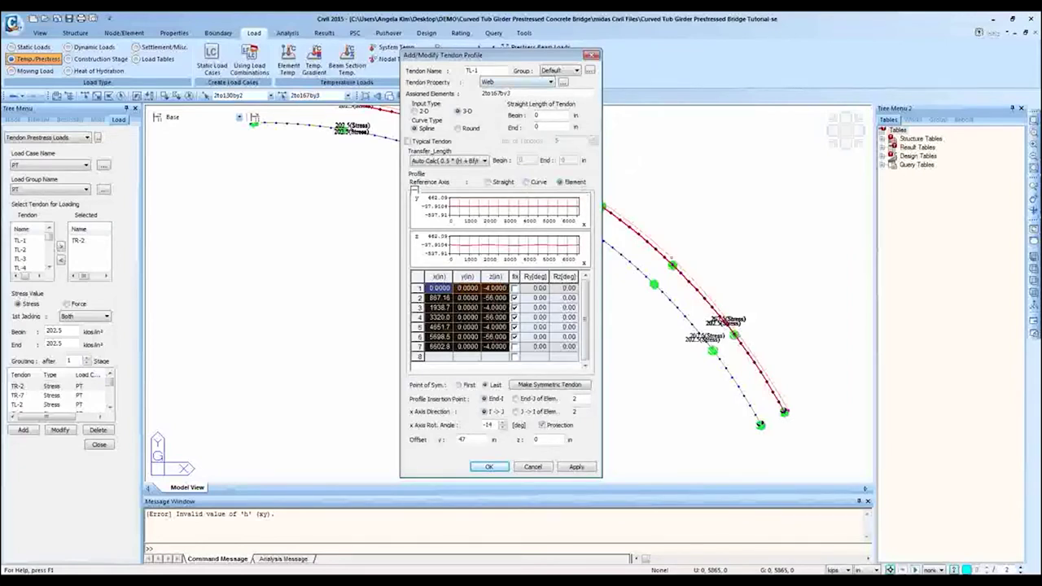
double_click(493, 94)
drag(448, 290, 498, 349)
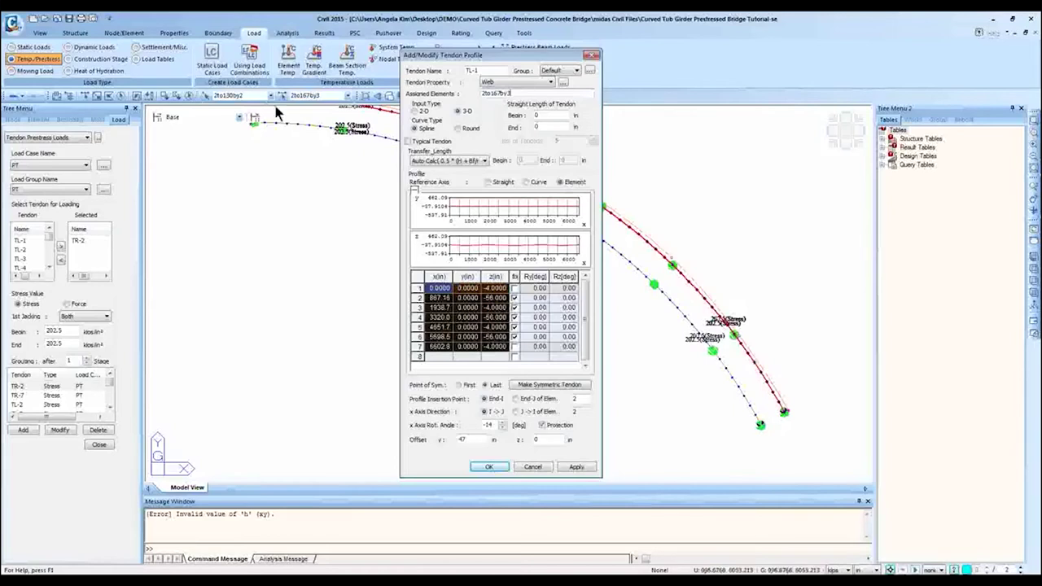
- Try the Straight reference axis for TL-1 with profile insertion point 4271.699, 4018.413, 0, and check the profile coordinates
click(489, 181)
click(513, 398)
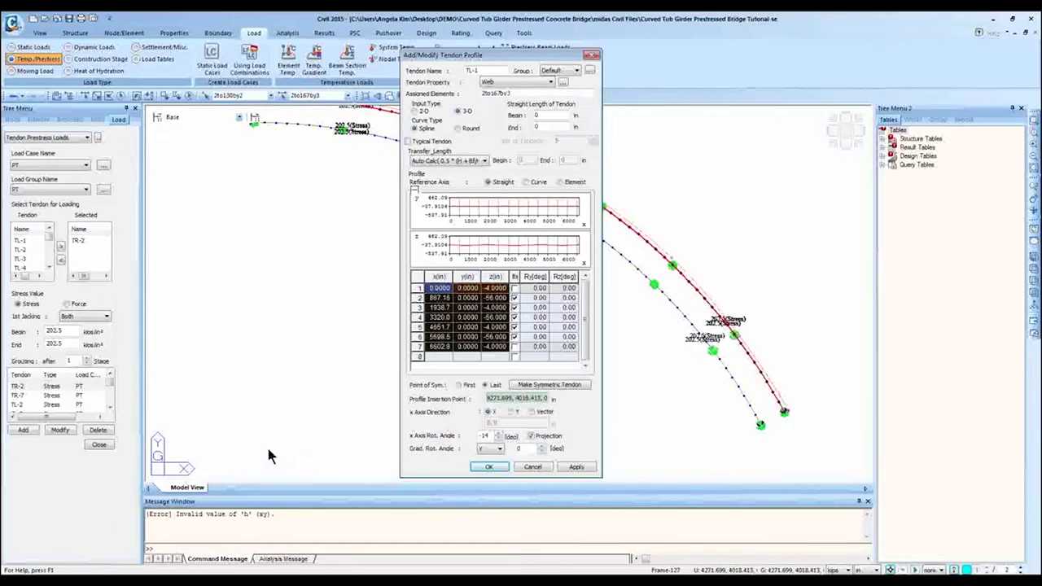
drag(448, 295, 493, 348)
- Try the Curve reference axis for TL-1, and check its radius center and the x, y, z profile coordinates
click(526, 182)
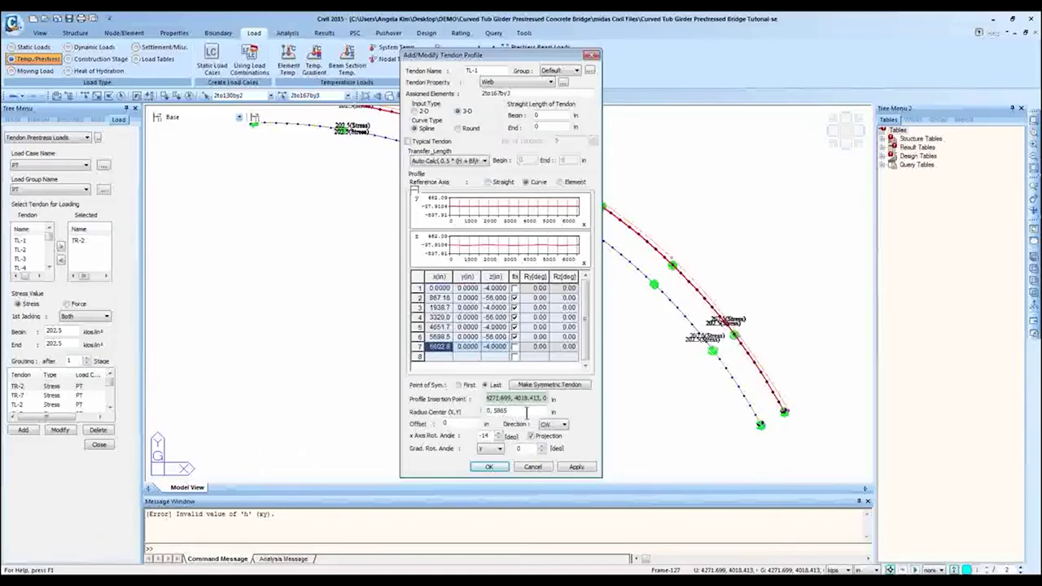
click(527, 412)
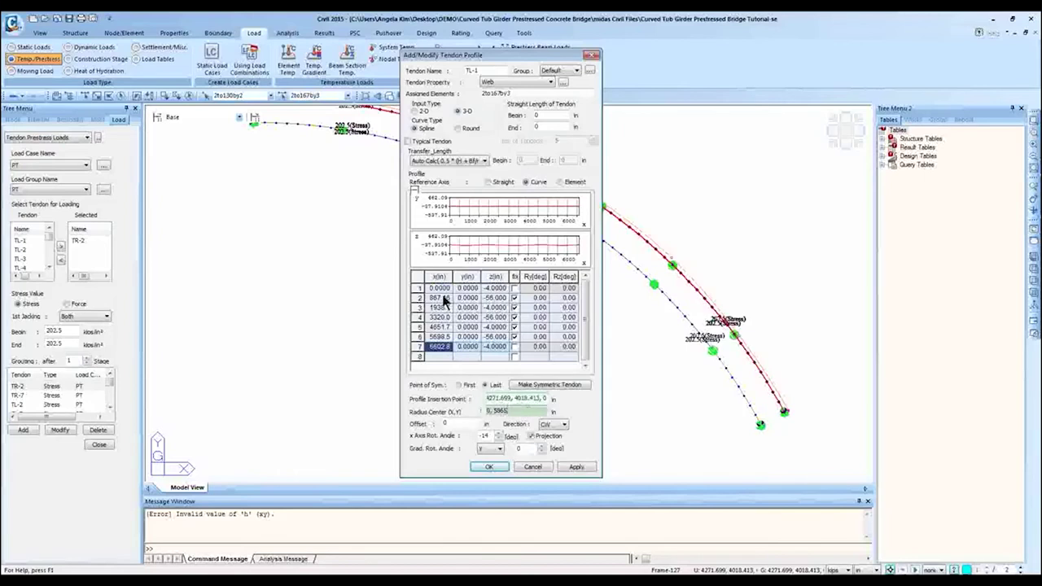
drag(437, 288, 499, 363)
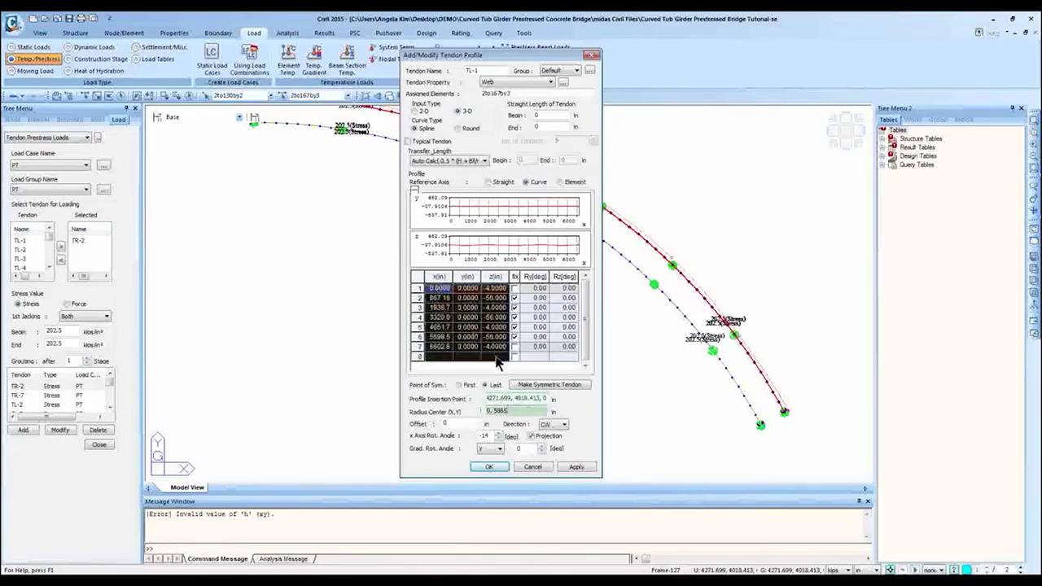
click(447, 294)
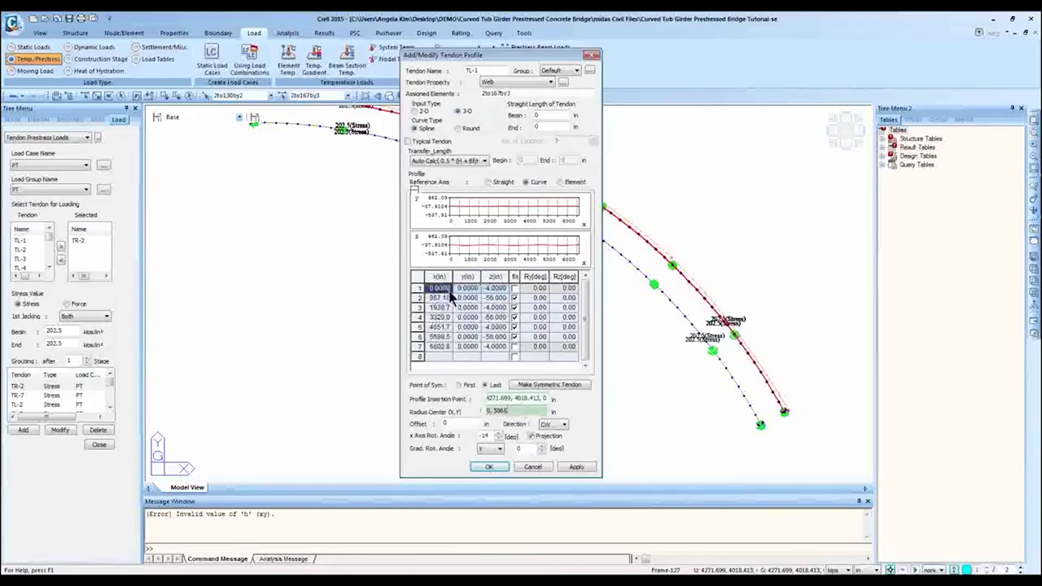
drag(442, 295, 505, 358)
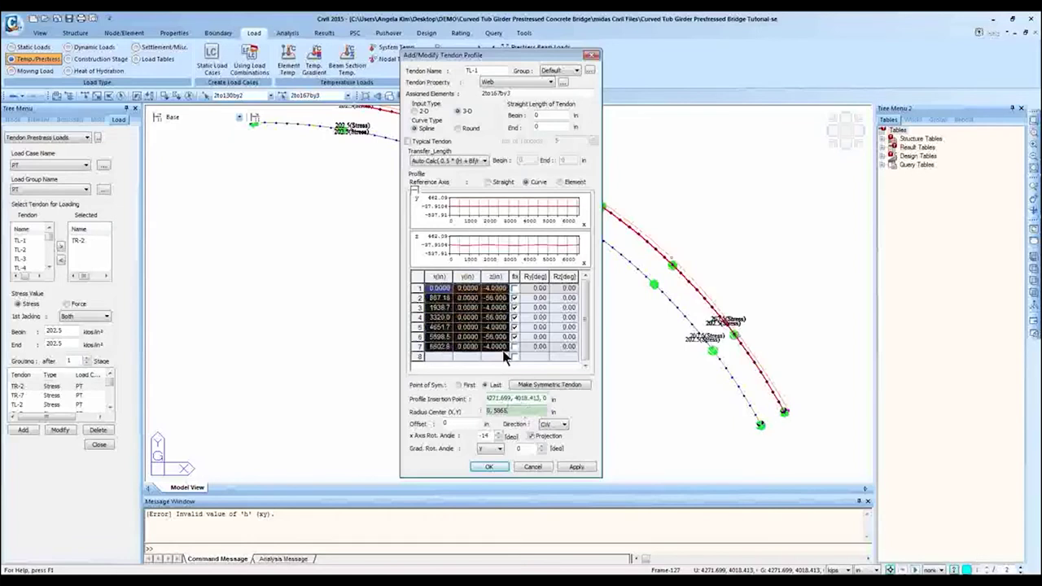
- Set TL-1's reference axis back to Element and examine the x, z and y coordinates of its profile points
click(572, 182)
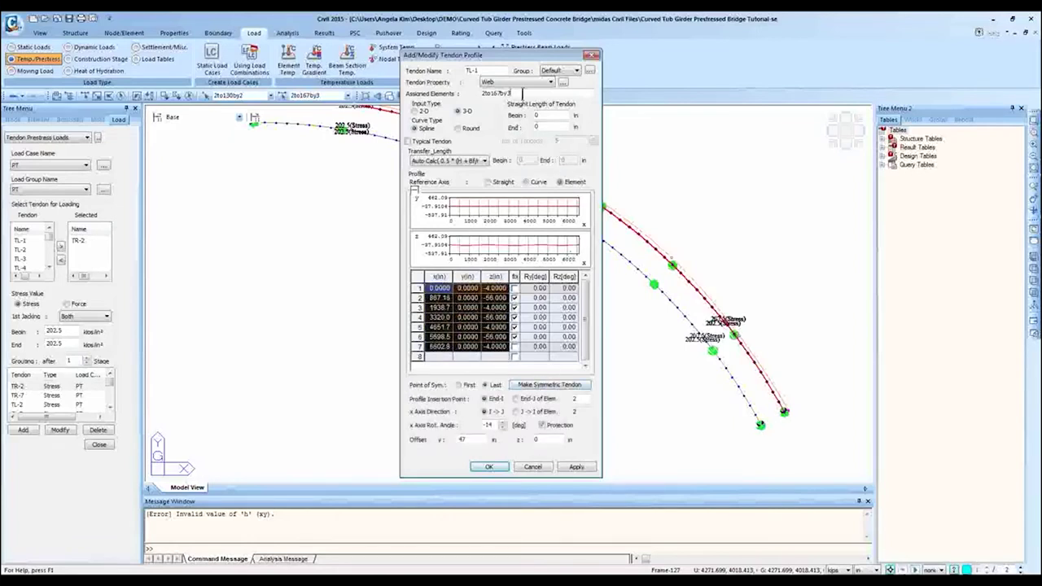
drag(440, 290, 482, 355)
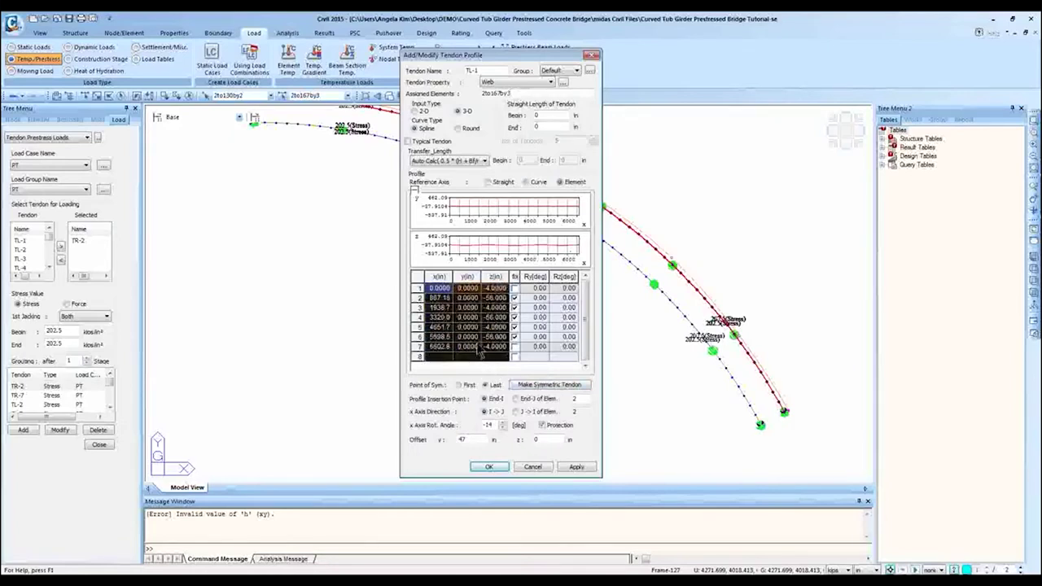
drag(439, 290, 448, 360)
click(500, 291)
drag(500, 291, 500, 366)
drag(468, 295, 476, 361)
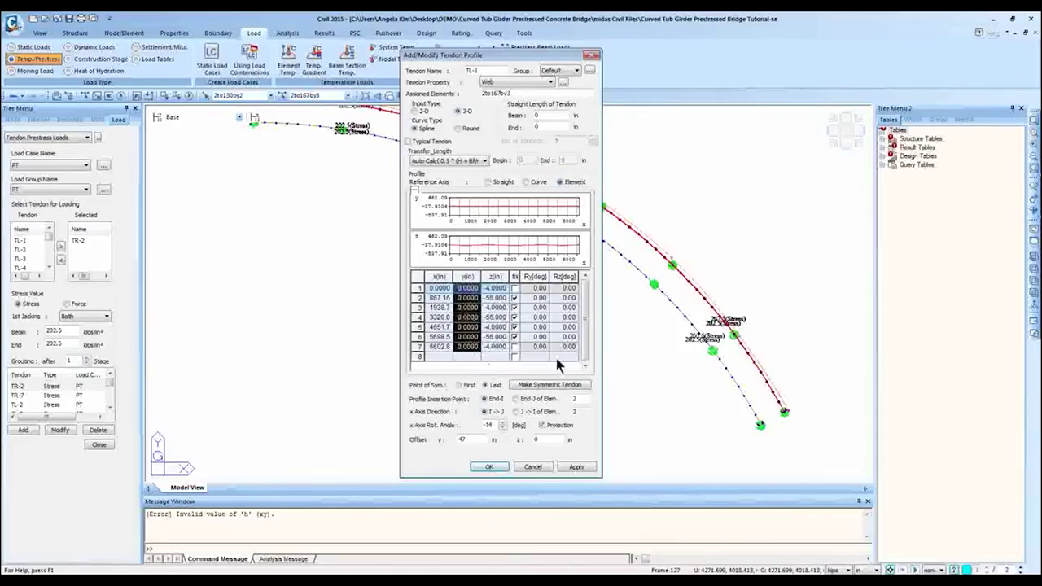
- Compare the Curve and Element reference axis settings for TL-1, check the profile coordinates, and leave Element selected
click(560, 181)
click(527, 182)
click(568, 183)
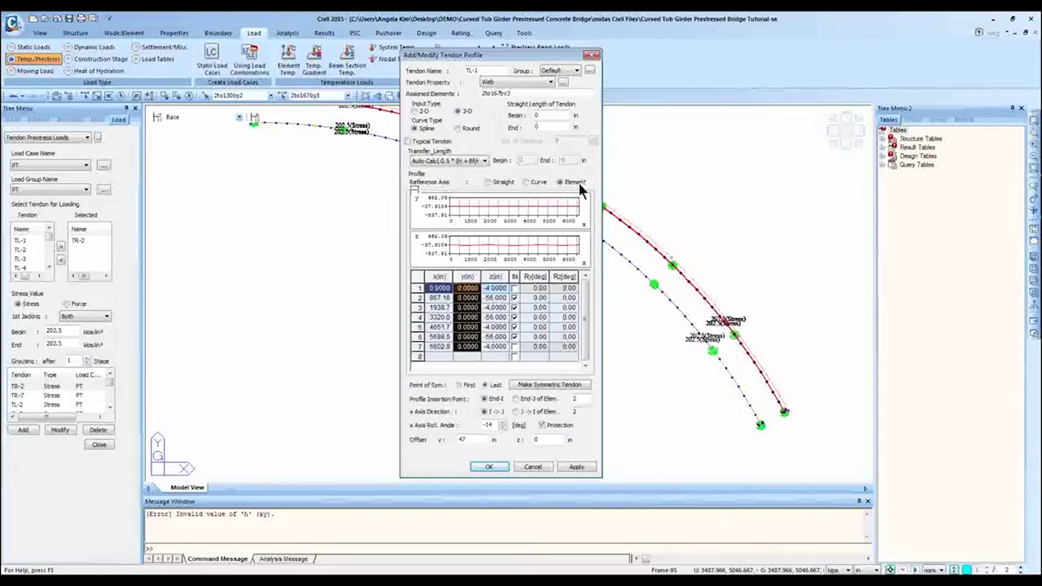
drag(439, 288, 493, 348)
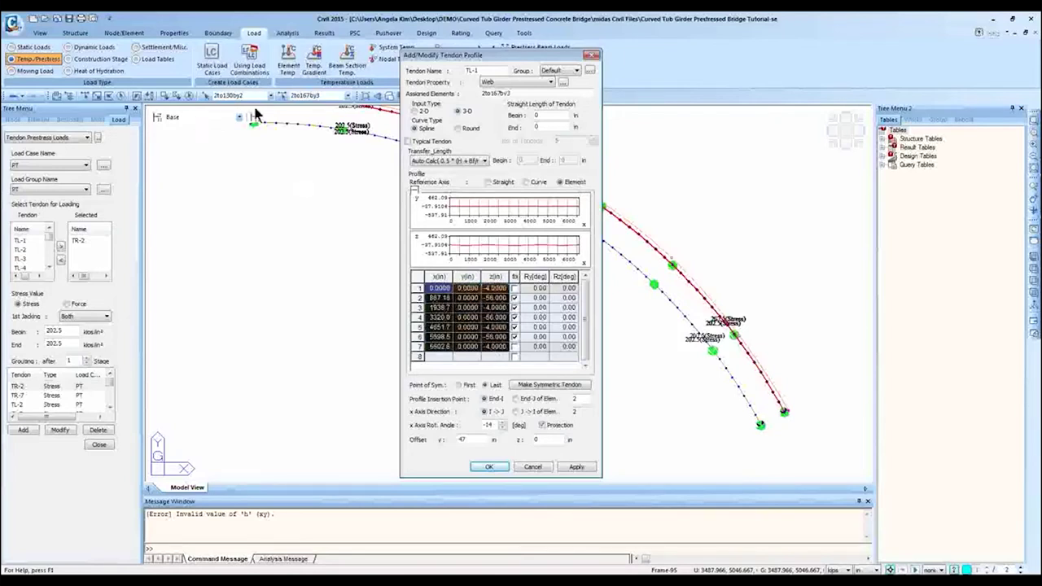
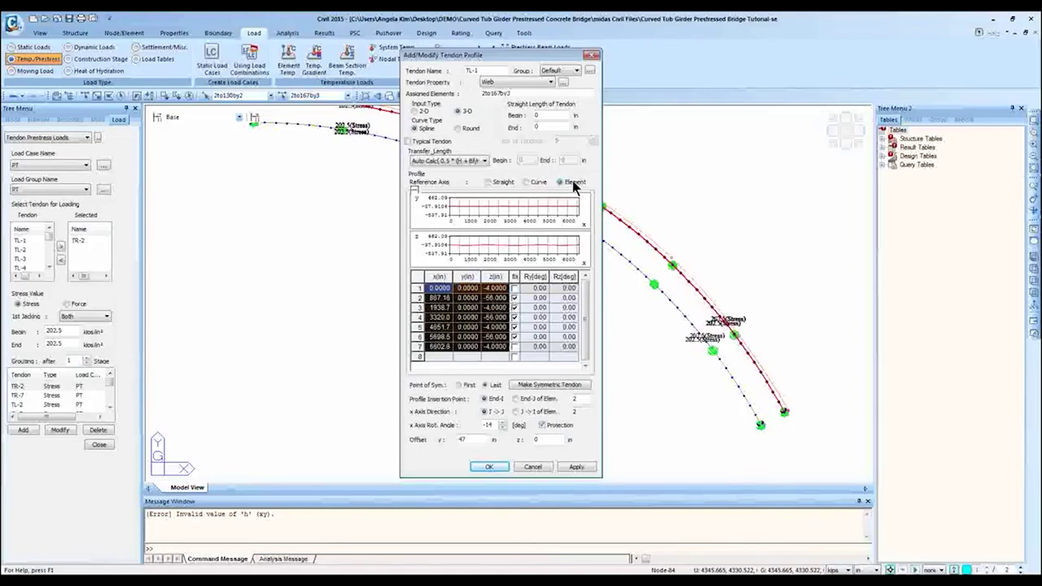
click(535, 184)
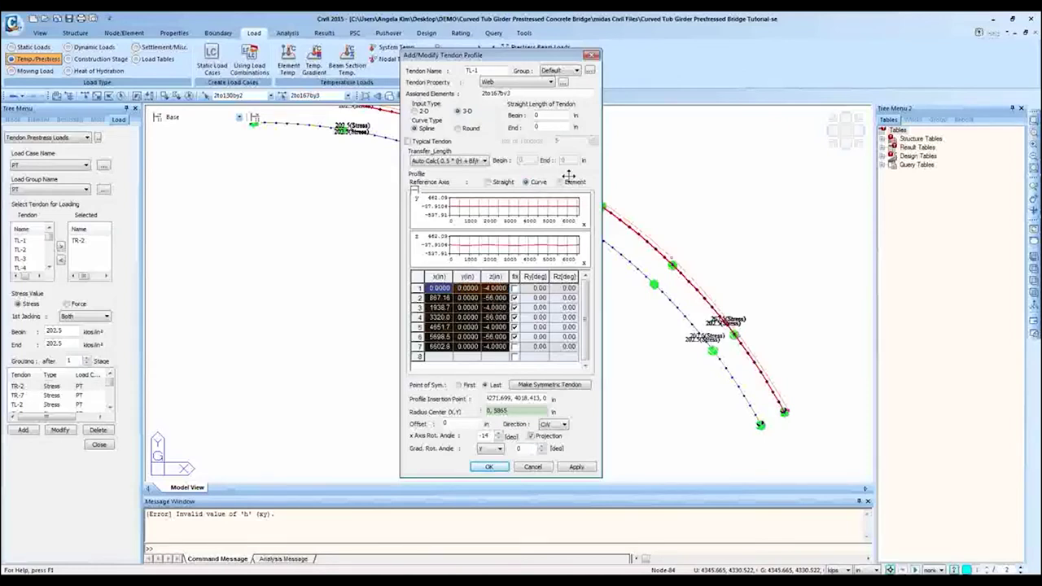
click(559, 181)
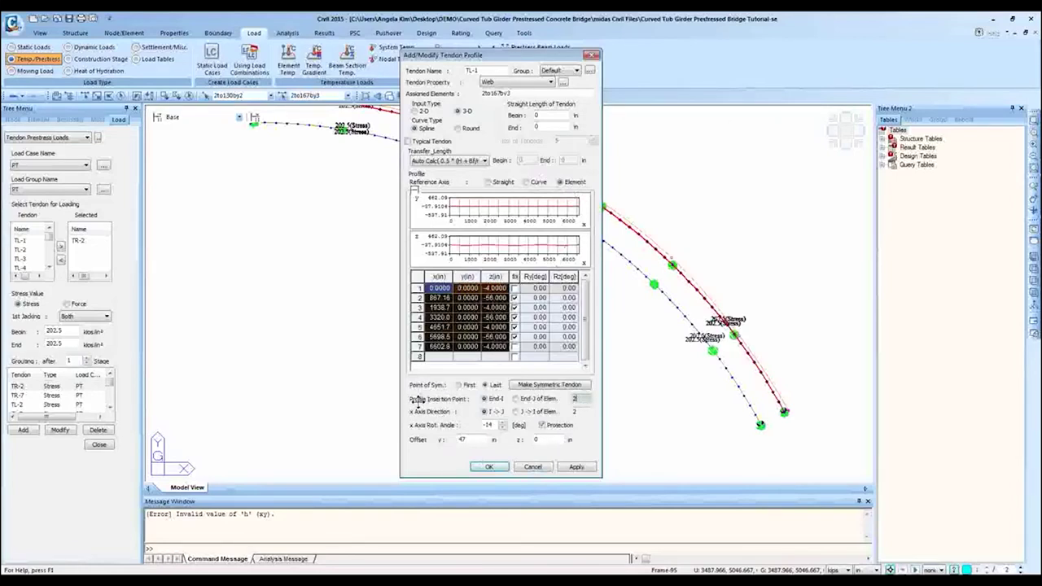
- Check the profile insertion element setting of TL-1 against the model, and close the tendon profile without saving changes
middle_drag(316, 205, 254, 230)
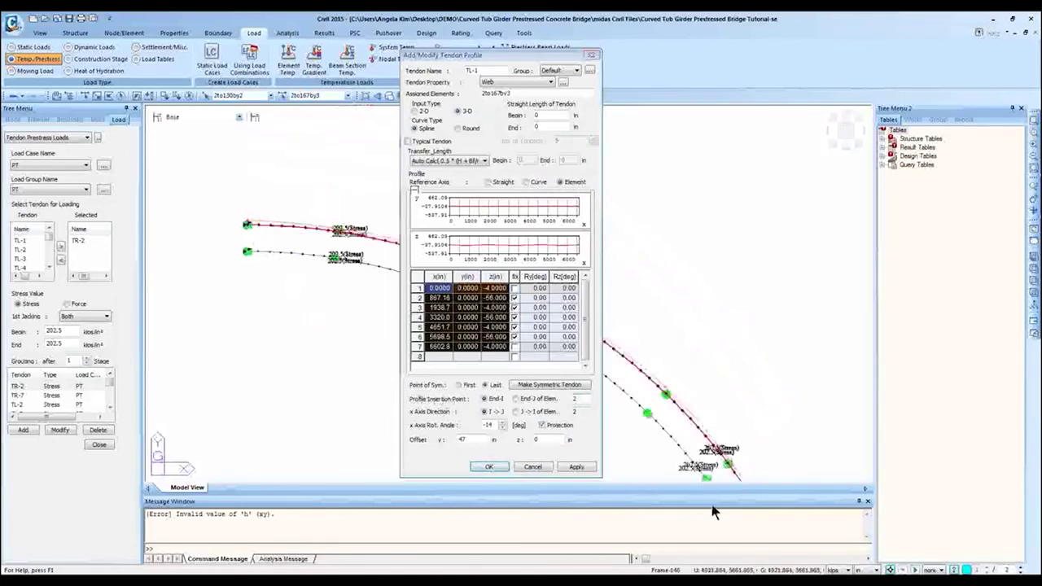
click(579, 399)
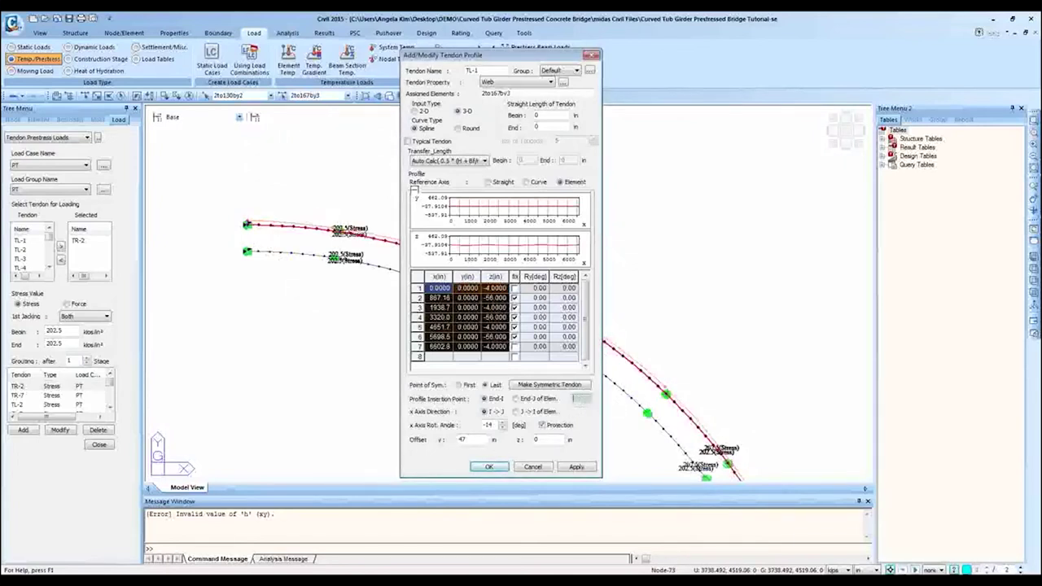
click(533, 466)
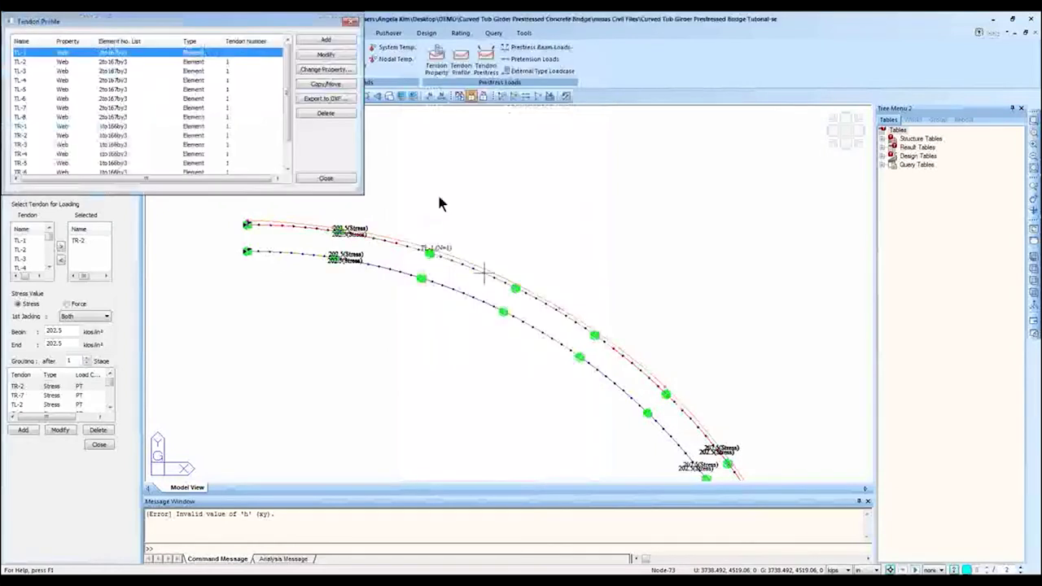
- Start a copy of the TL-1 tendon profile, review the Element Increment and Equal Distance options, and choose New Assigned Element
click(342, 82)
drag(76, 31, 383, 101)
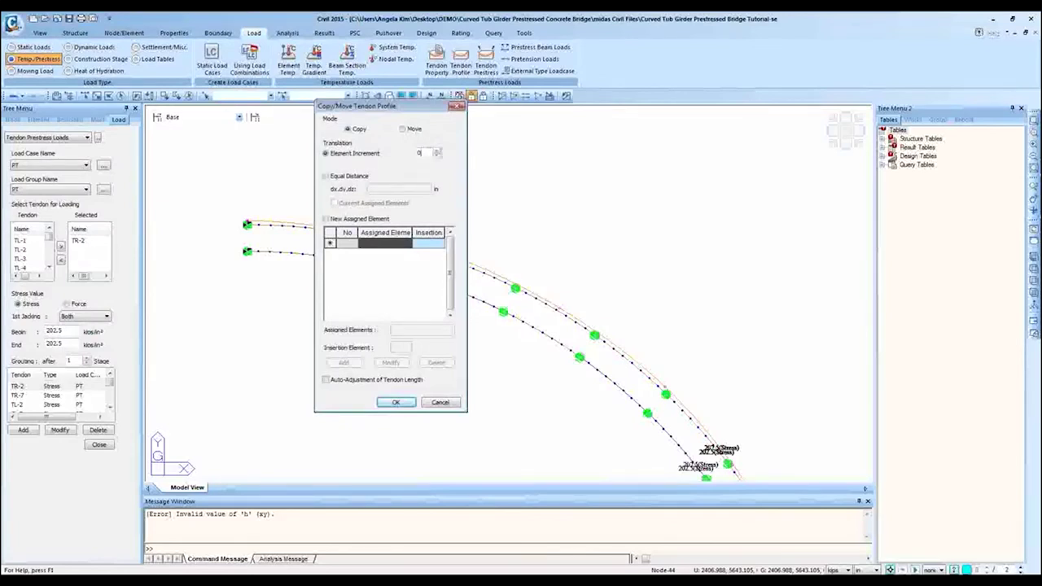
double_click(430, 154)
click(354, 176)
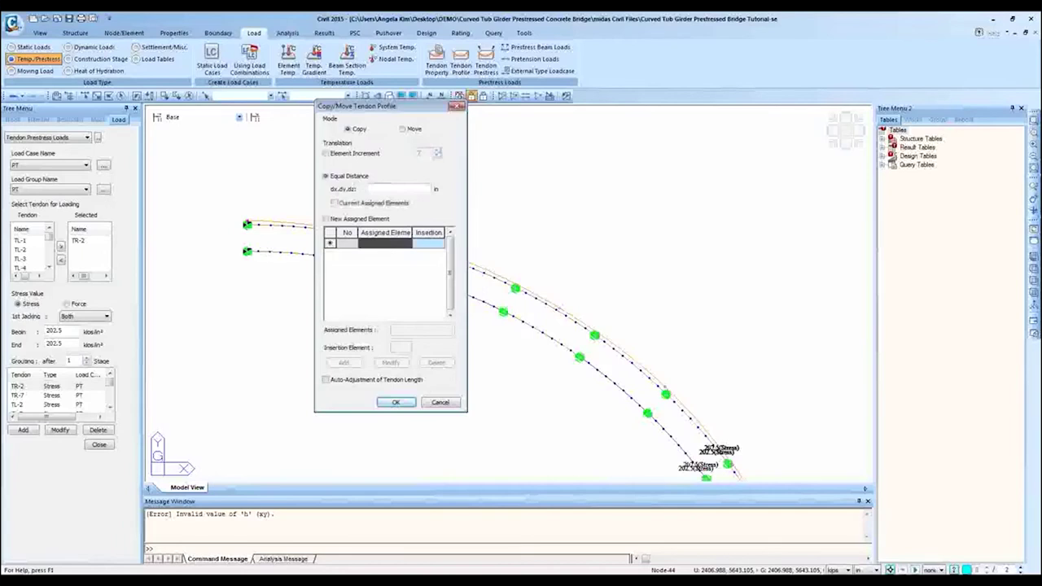
click(337, 217)
drag(375, 120, 121, 202)
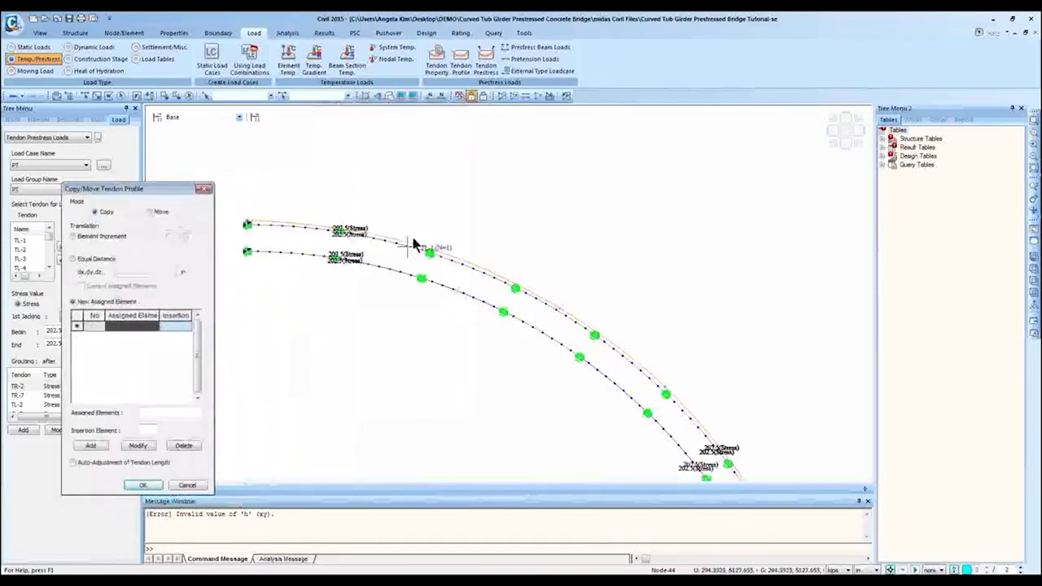
- Select the inner girder line with a polygon to use elements 1to166by3 as the new assigned elements
click(109, 95)
click(239, 253)
click(275, 287)
double_click(625, 436)
scroll(714, 411, up, 3)
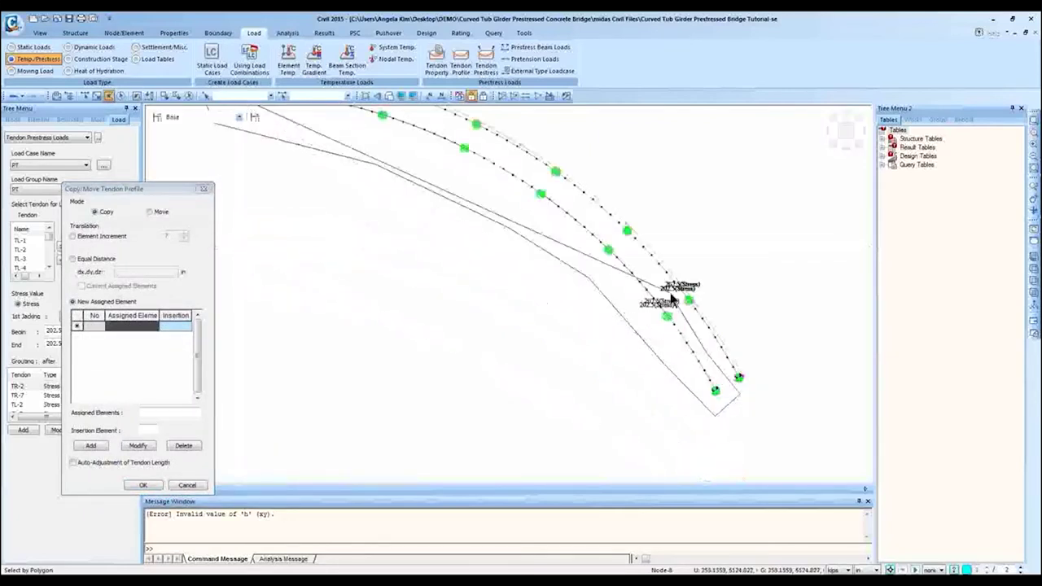
scroll(674, 383, up, 5)
scroll(675, 382, down, 5)
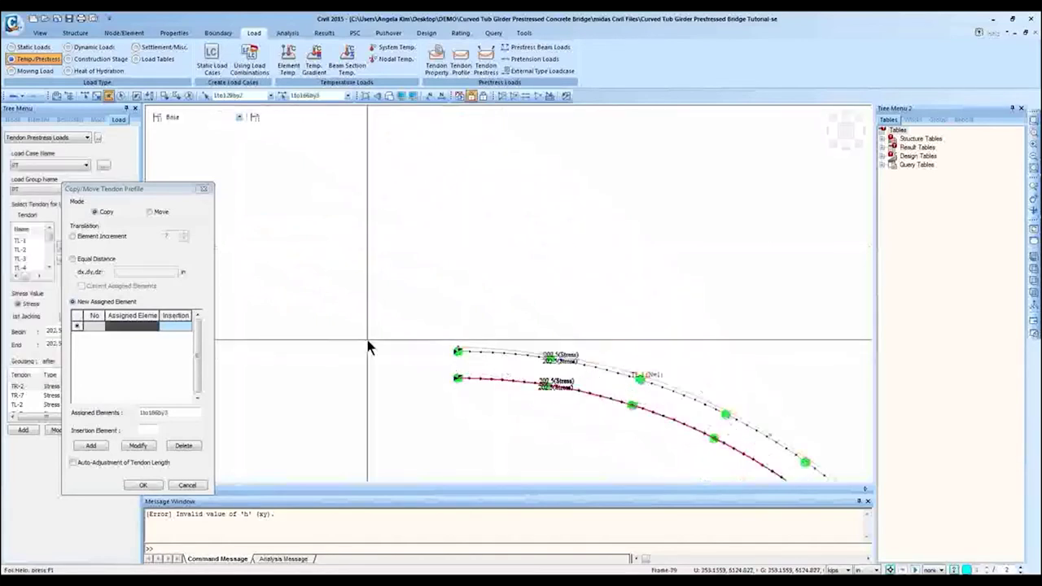
- Enable Auto-Adjustment of Tendon Length for the tendon copy and set the insertion element to 1
drag(130, 188, 319, 159)
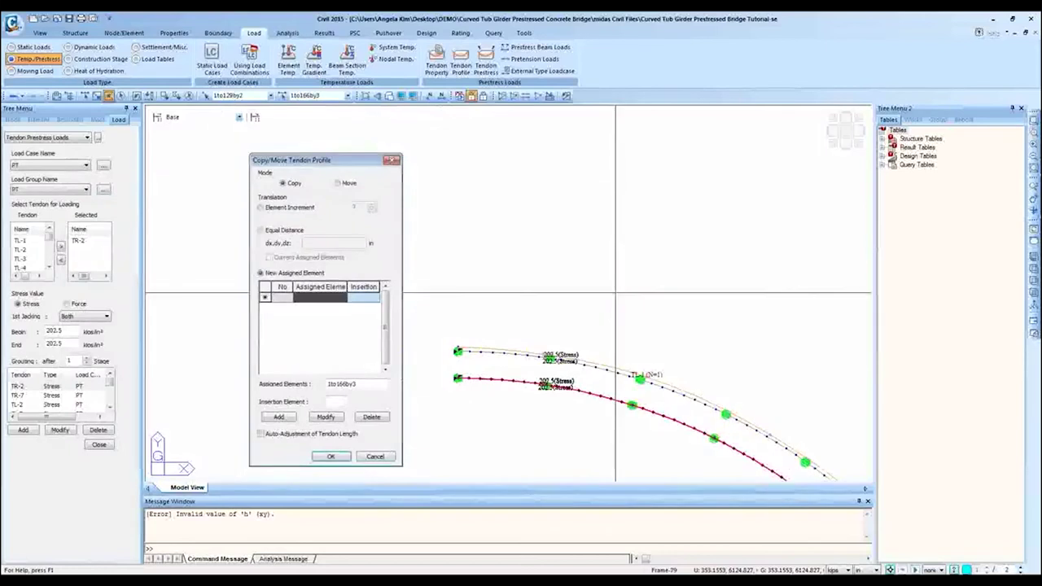
middle_drag(553, 386, 339, 163)
drag(340, 162, 223, 208)
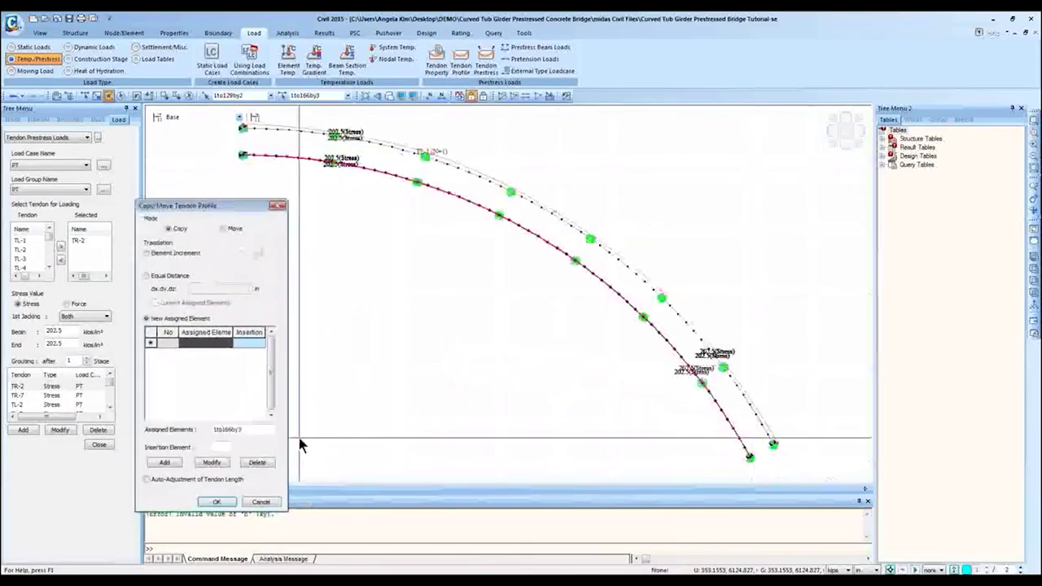
click(145, 480)
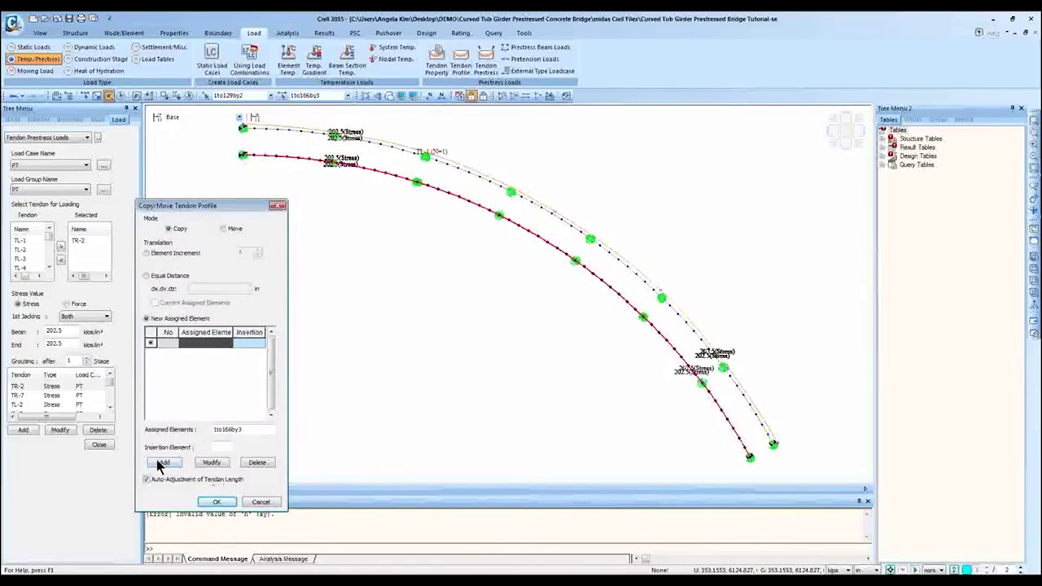
click(217, 447)
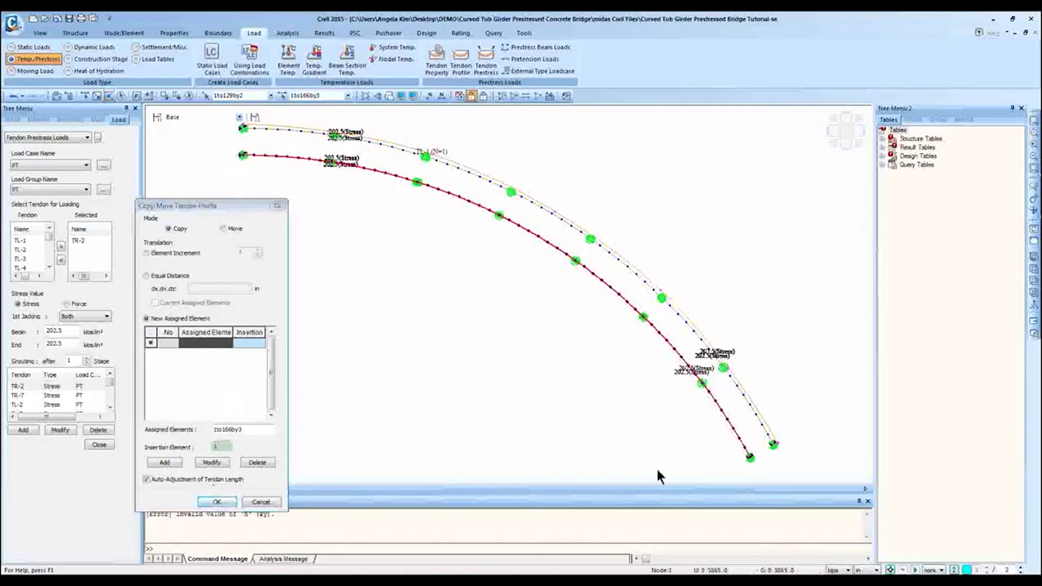
click(749, 458)
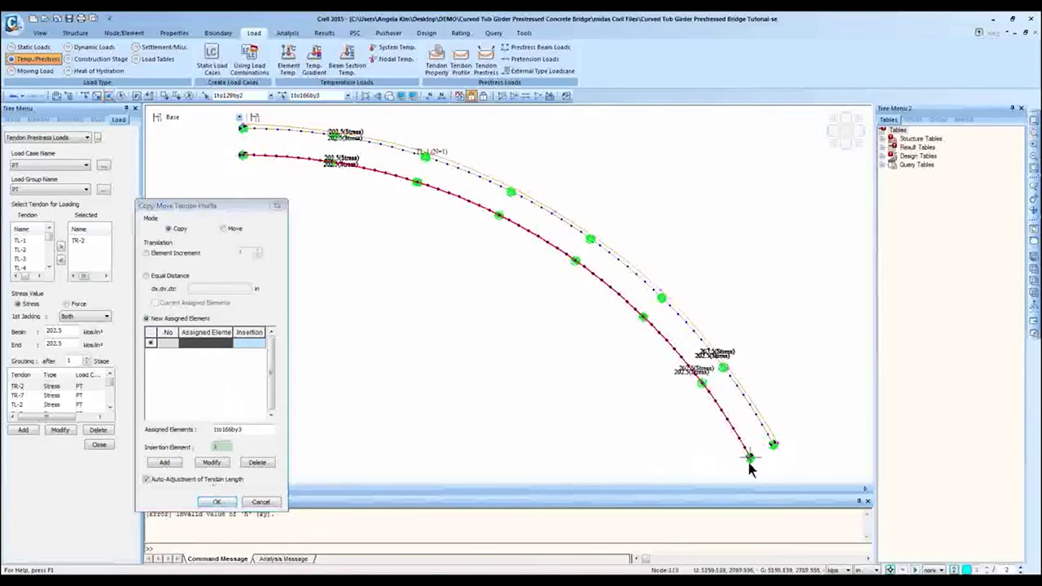
- Try to copy the tendon profile, decline deleting the analysis/design results, and cancel the copy
click(216, 503)
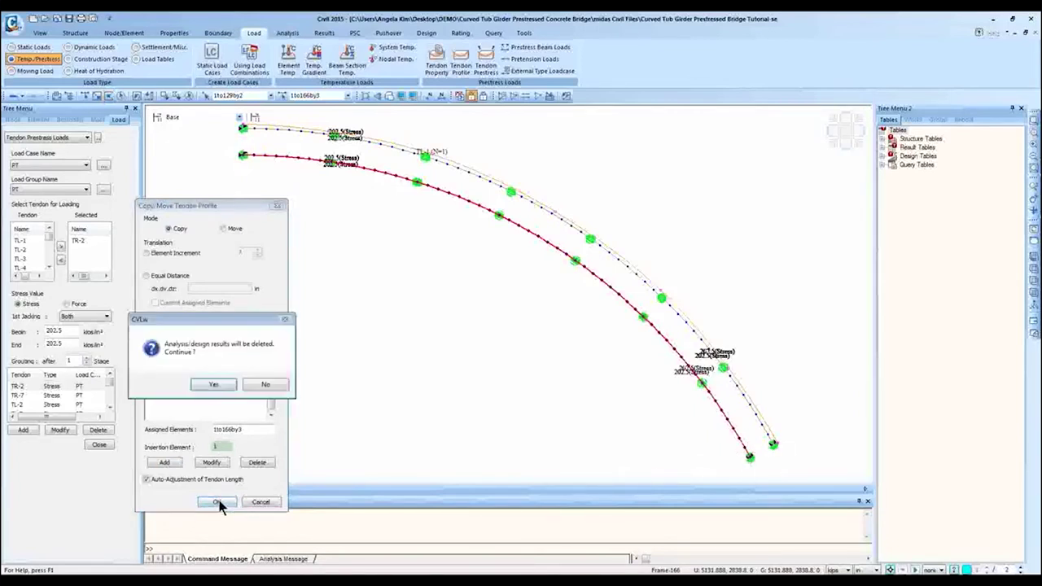
click(265, 388)
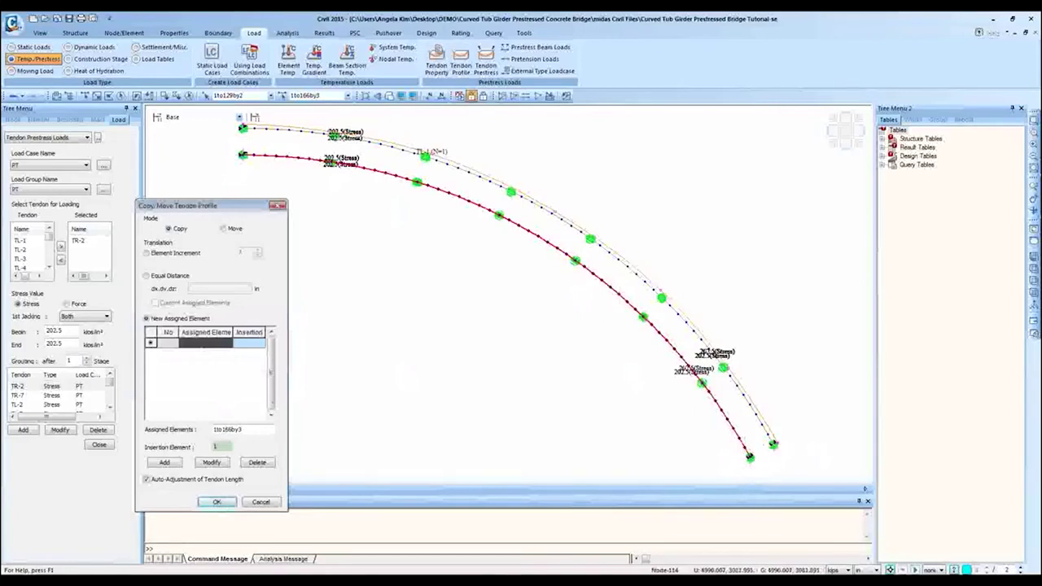
click(260, 501)
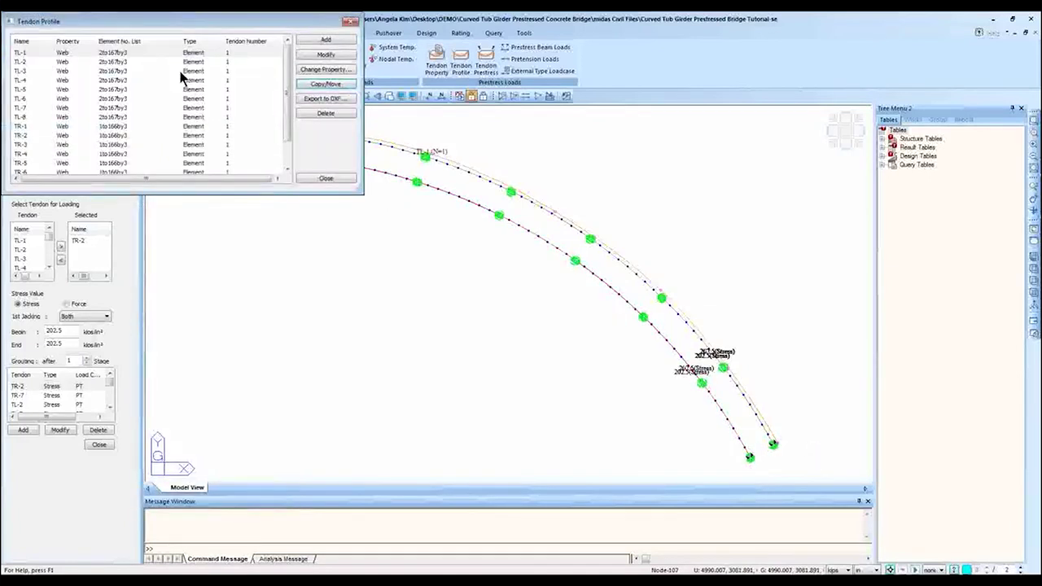
- Select tendon TL-1 in the profile list, view its DXF export options, and close them without exporting
scroll(186, 127, up, 1)
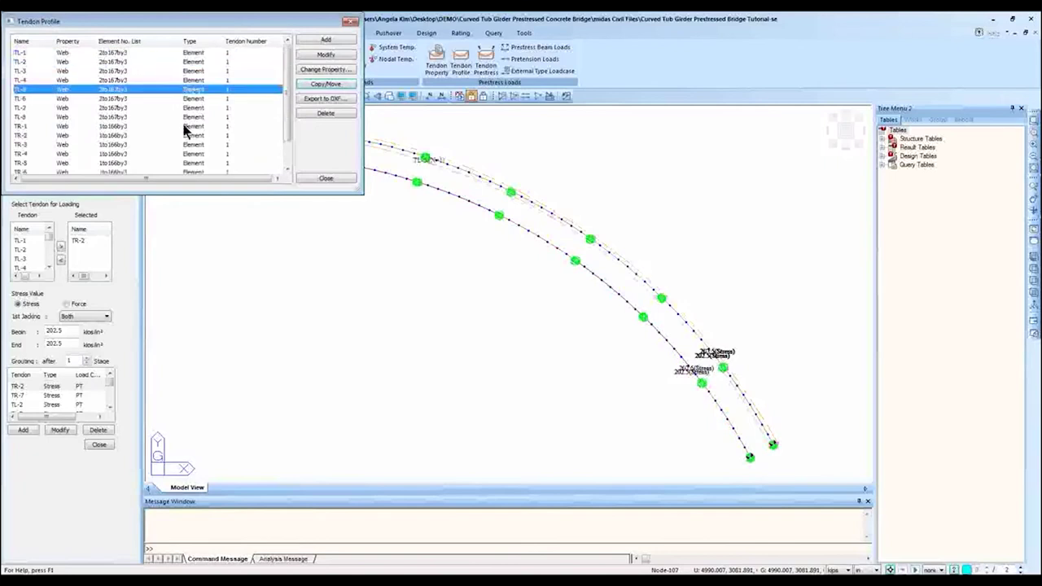
click(130, 52)
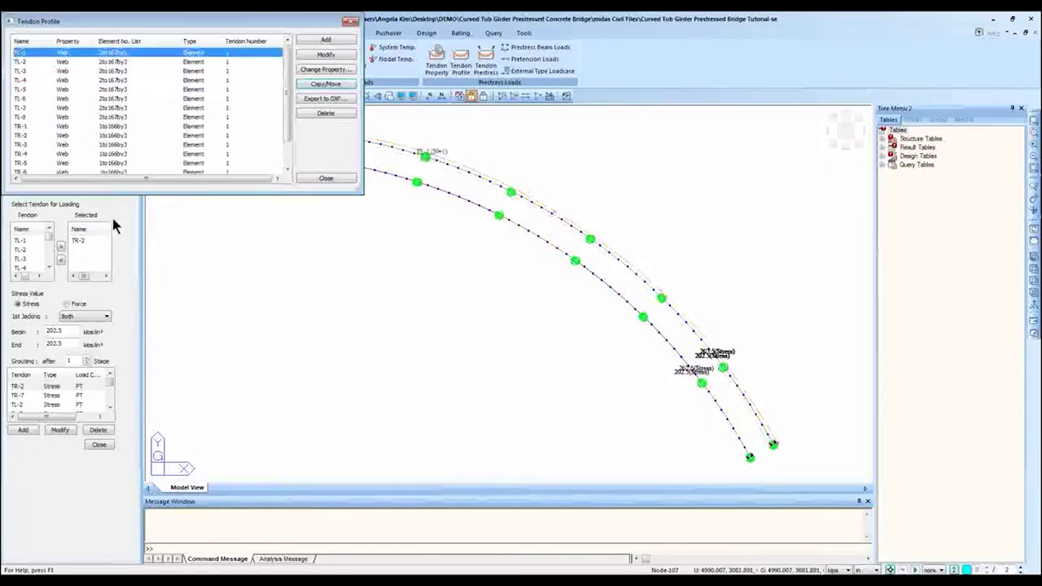
mouse_move(291, 121)
mouse_down()
mouse_move(287, 167)
mouse_move(292, 117)
mouse_up()
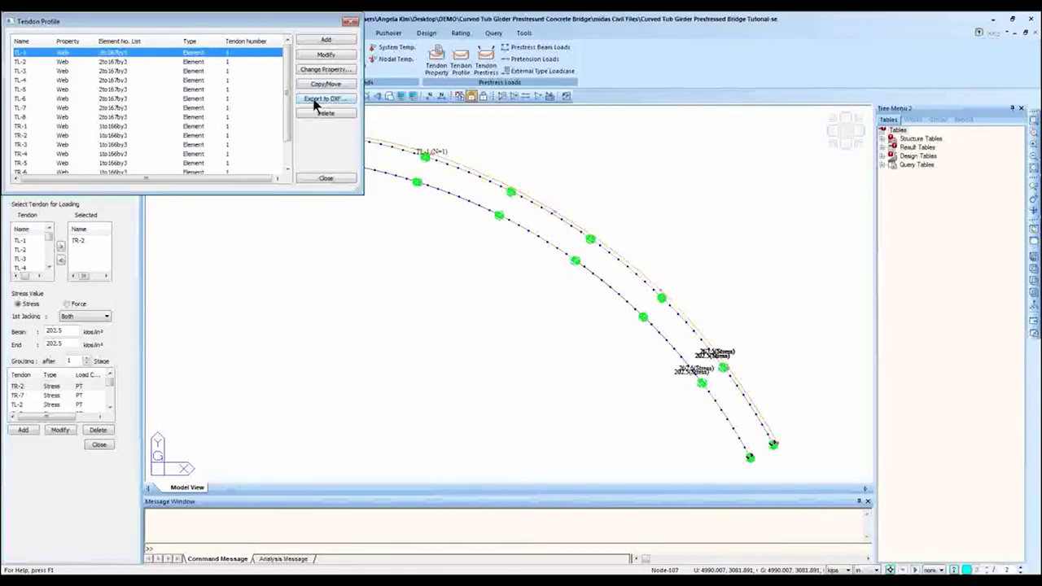
click(313, 101)
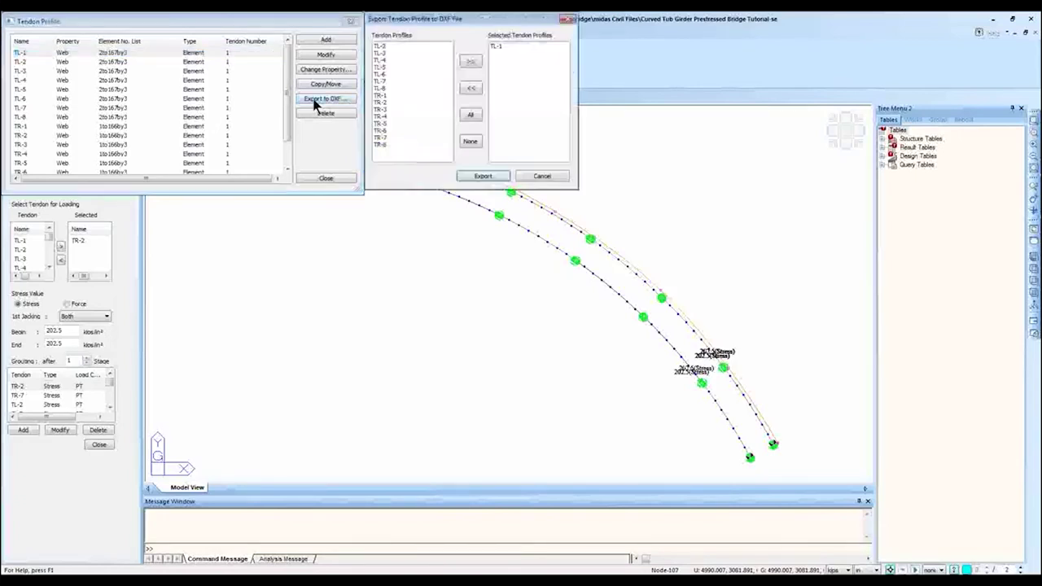
click(541, 176)
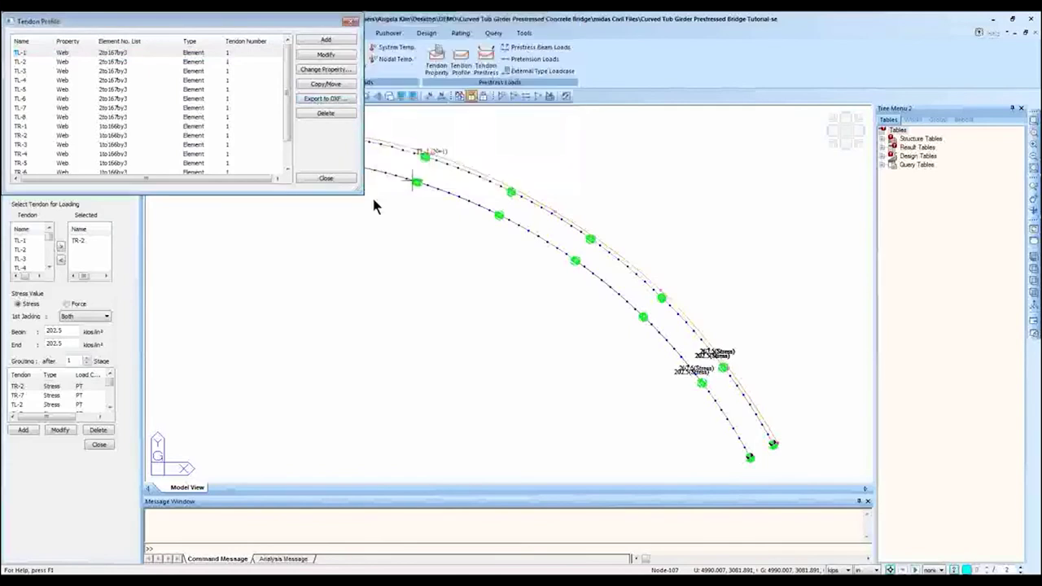
- Close the tendon profile list, view the Tendon Profile Generator and its DXF file selection, and close it without importing
click(326, 179)
click(523, 33)
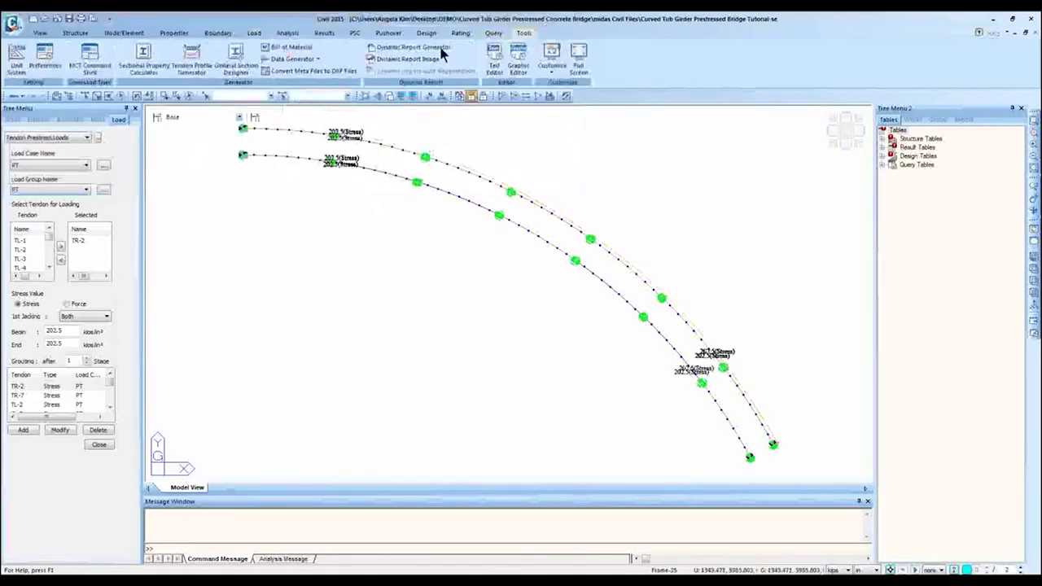
click(192, 70)
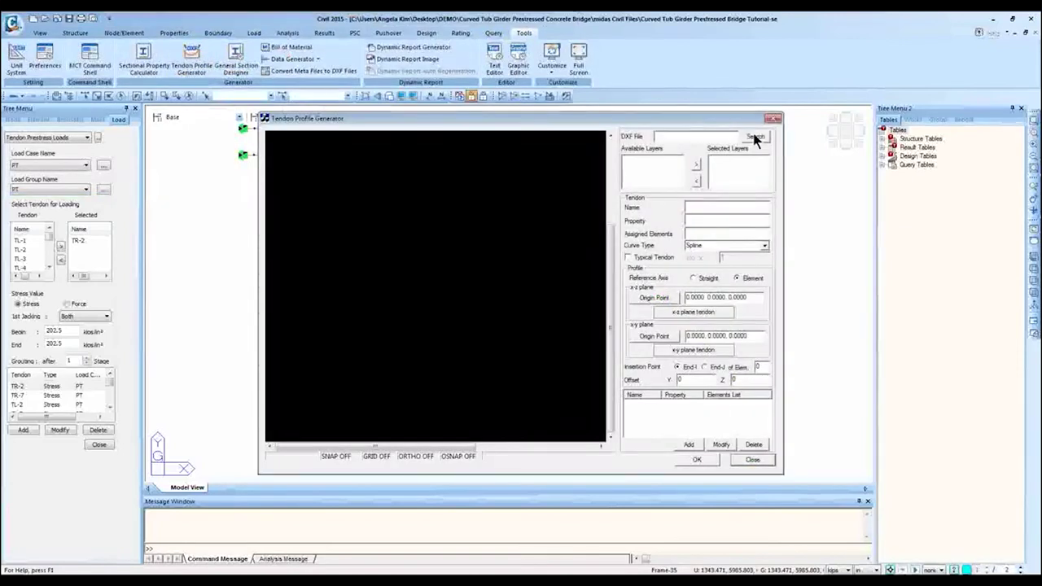
click(754, 137)
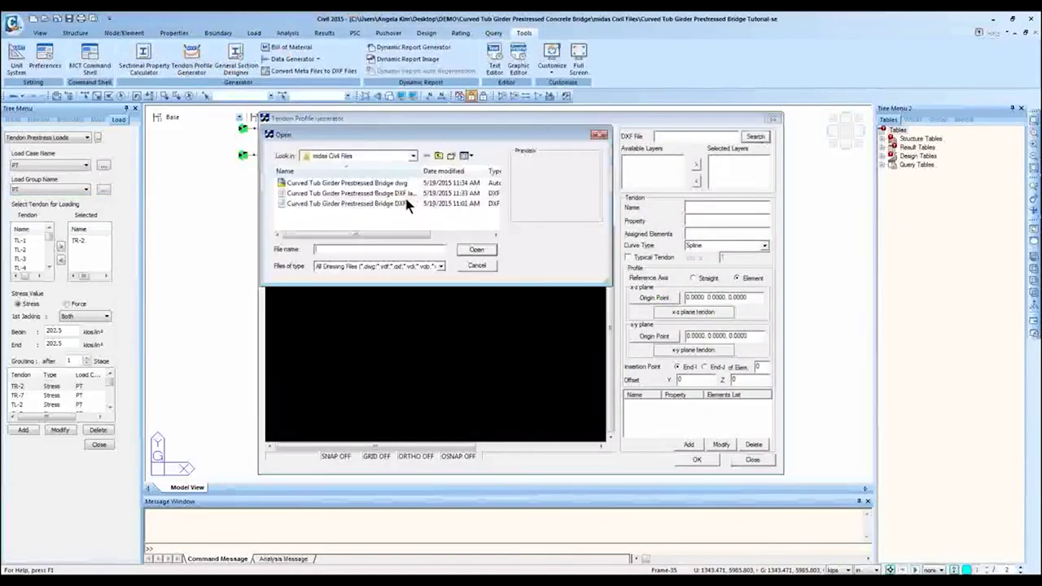
click(476, 265)
click(755, 137)
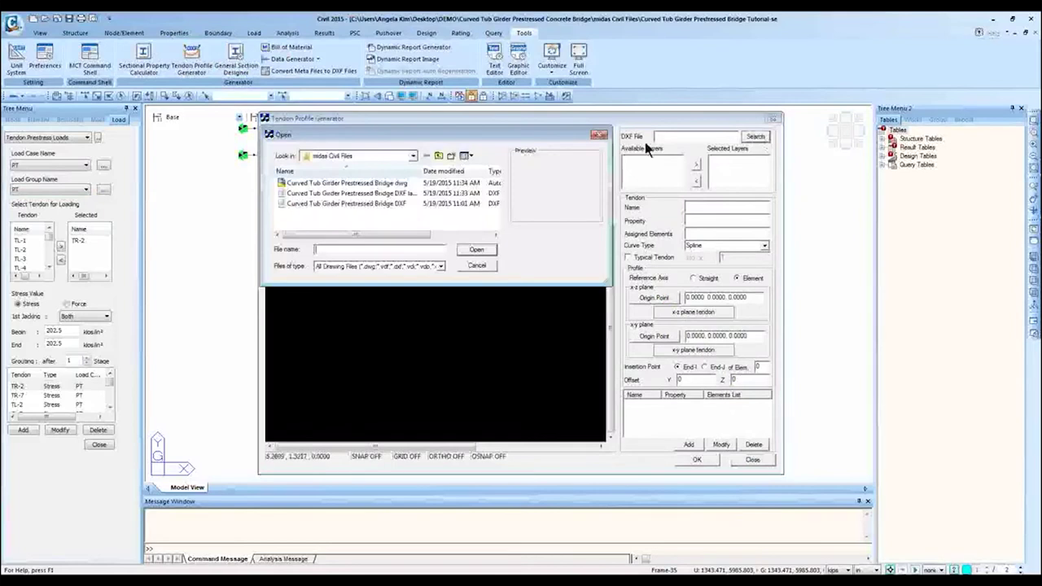
click(598, 135)
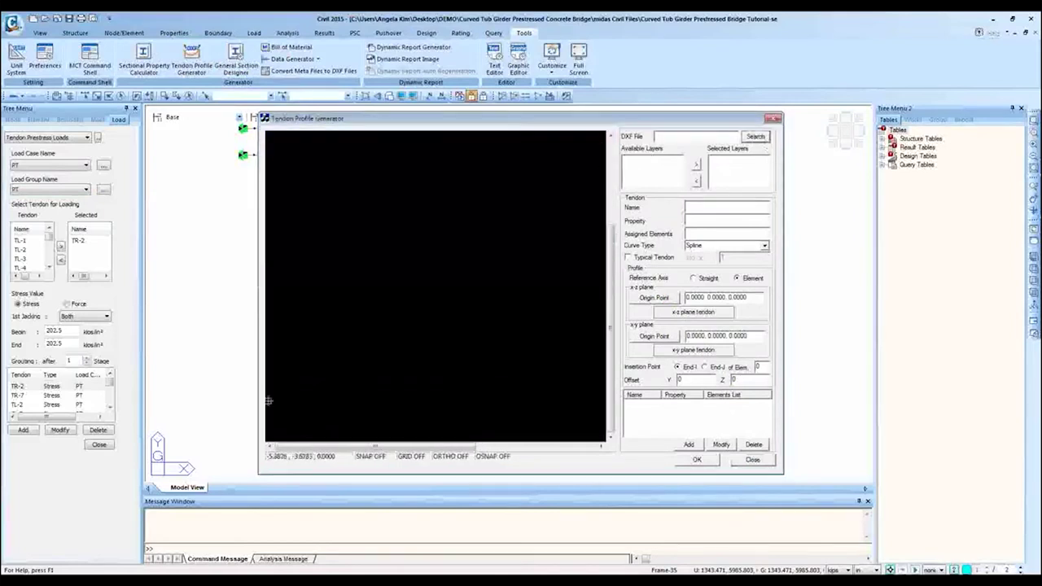
click(775, 118)
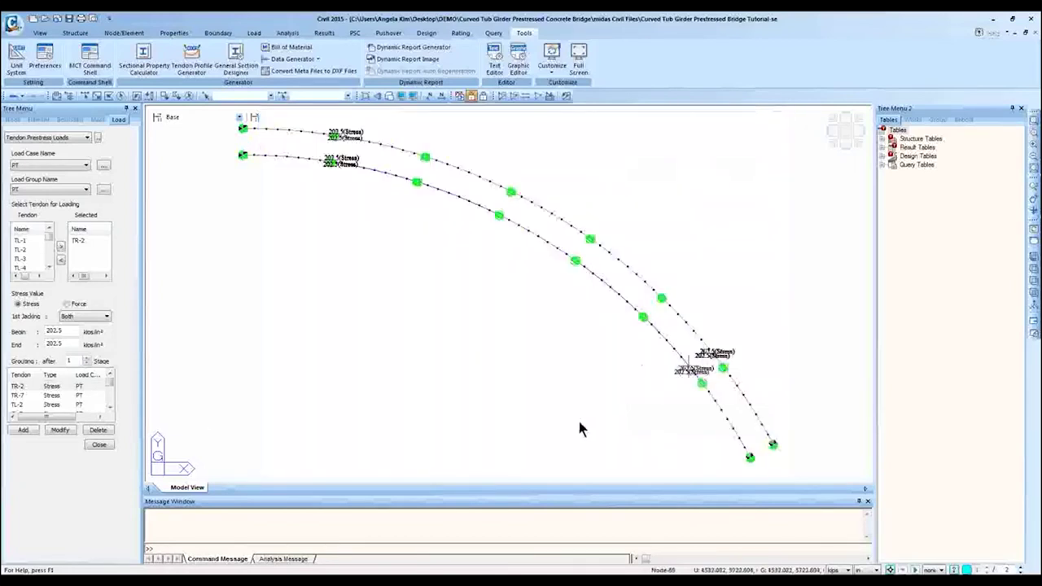
- Close the tendon prestress loads settings and expand the Works tree only to Level 1
click(99, 444)
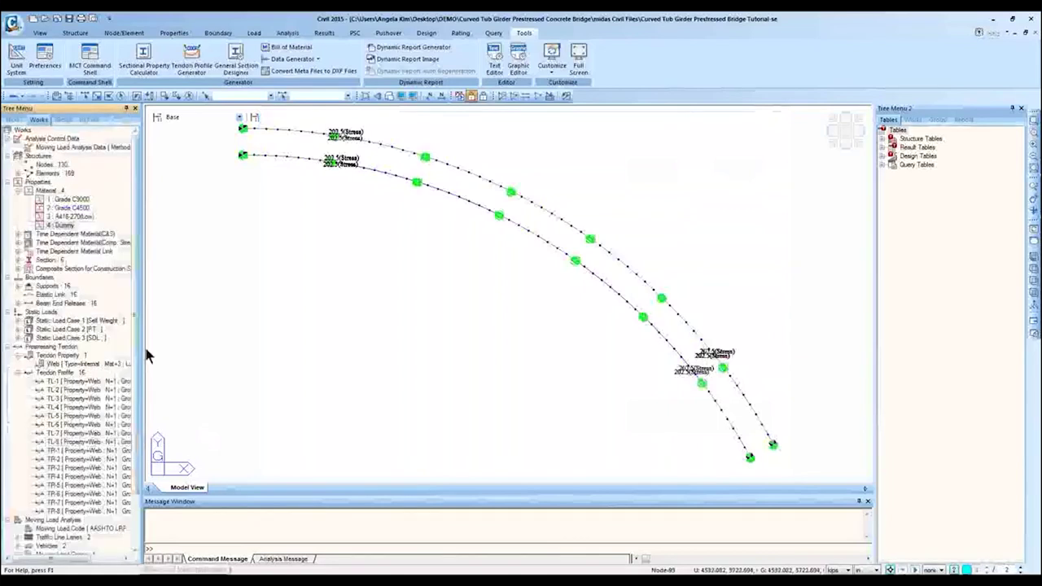
click(177, 118)
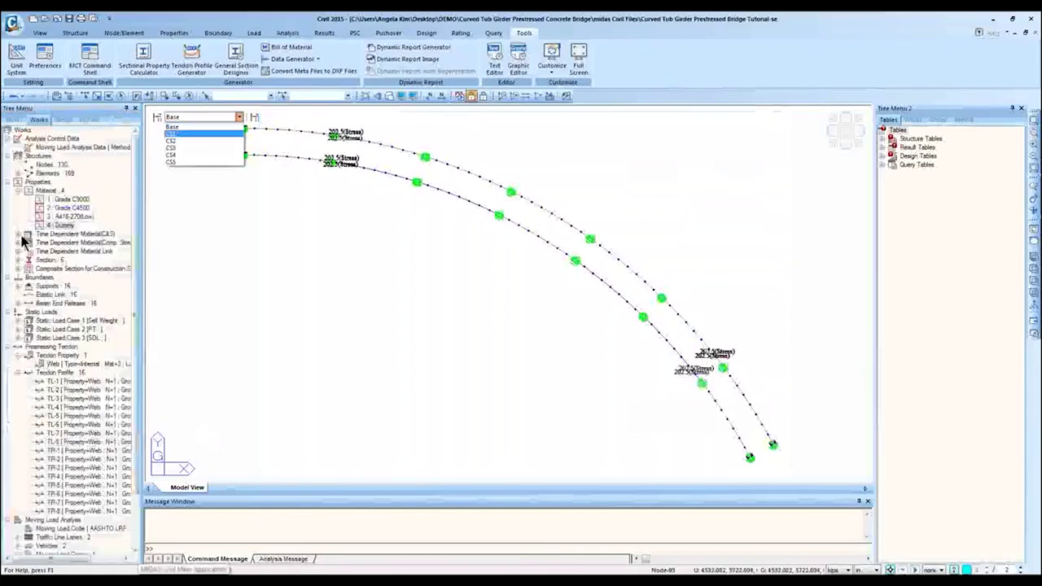
click(29, 137)
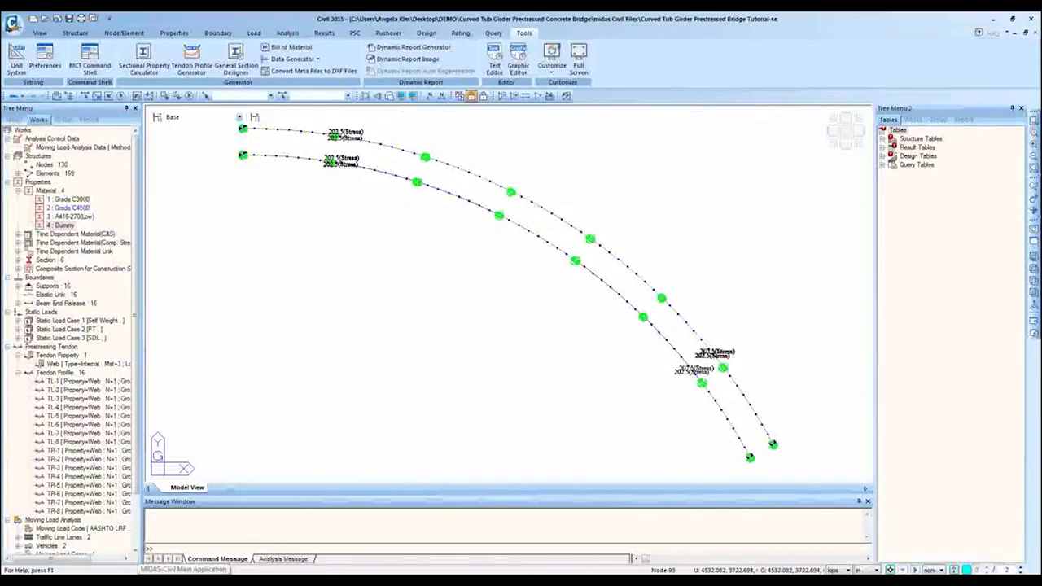
right_click(25, 132)
click(29, 137)
right_click(27, 136)
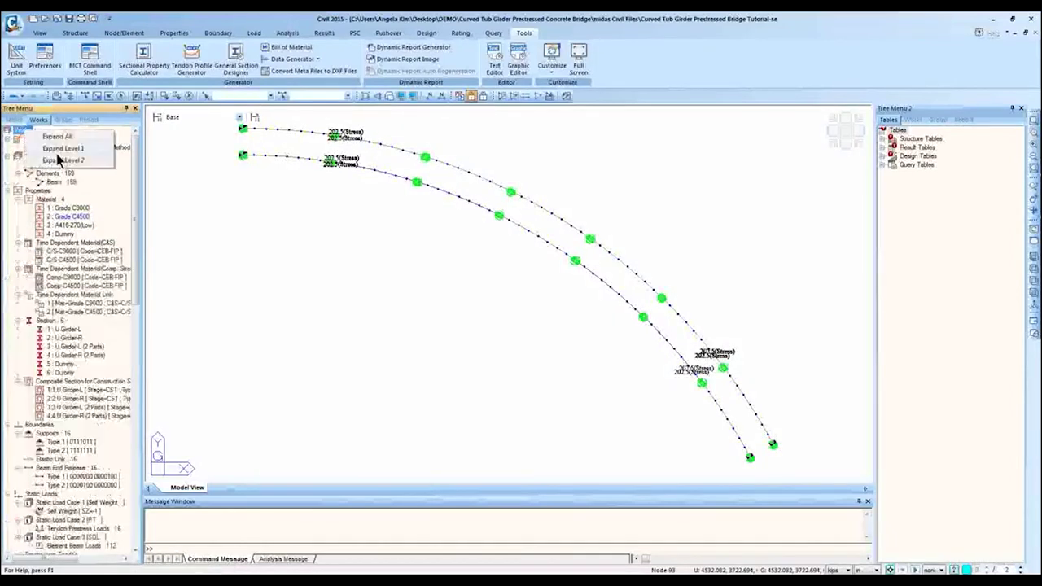
click(56, 153)
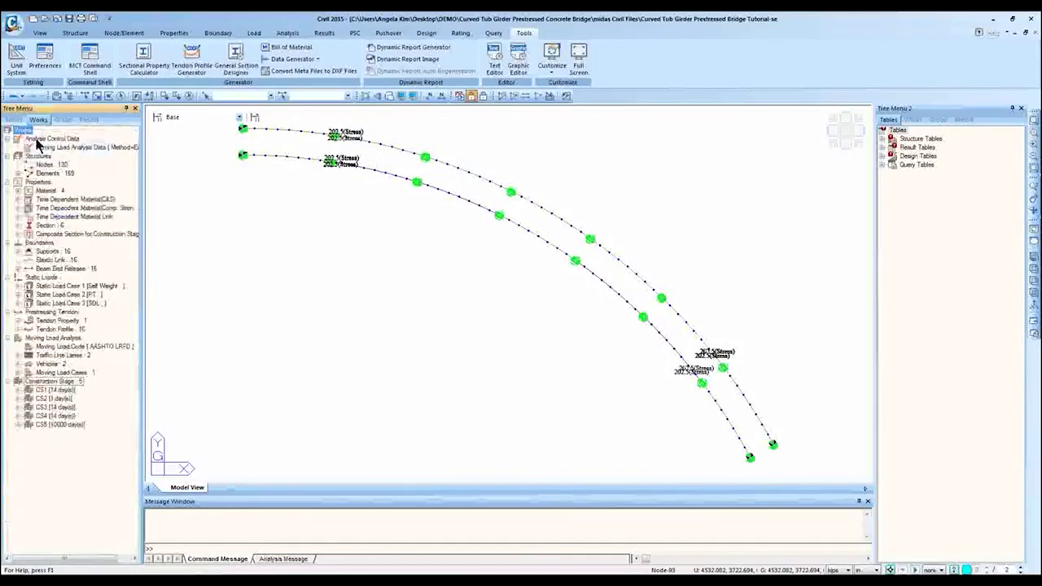
- Examine the material, tendon profile and support entries in the Works tree
click(18, 191)
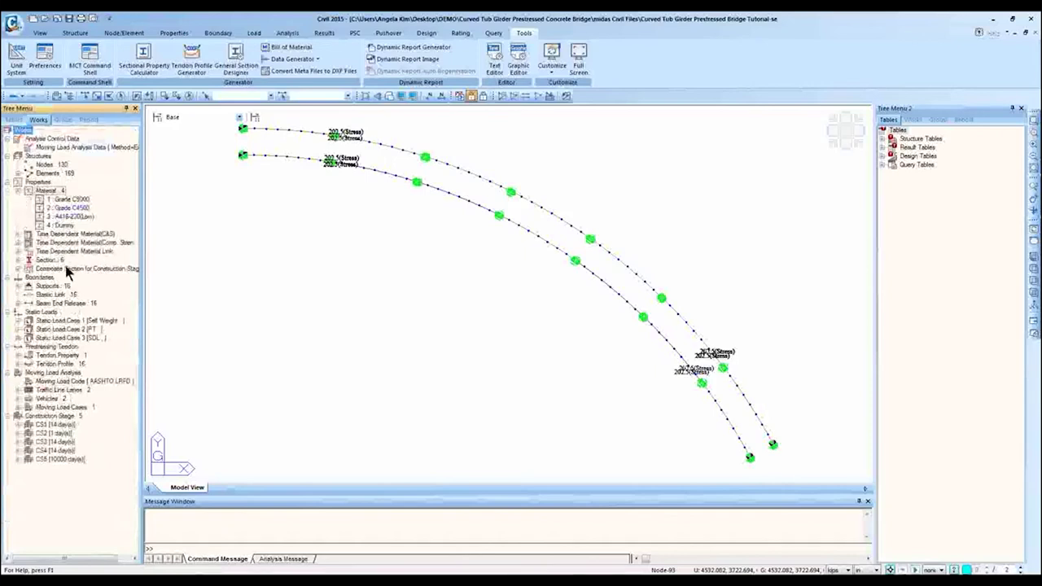
click(18, 191)
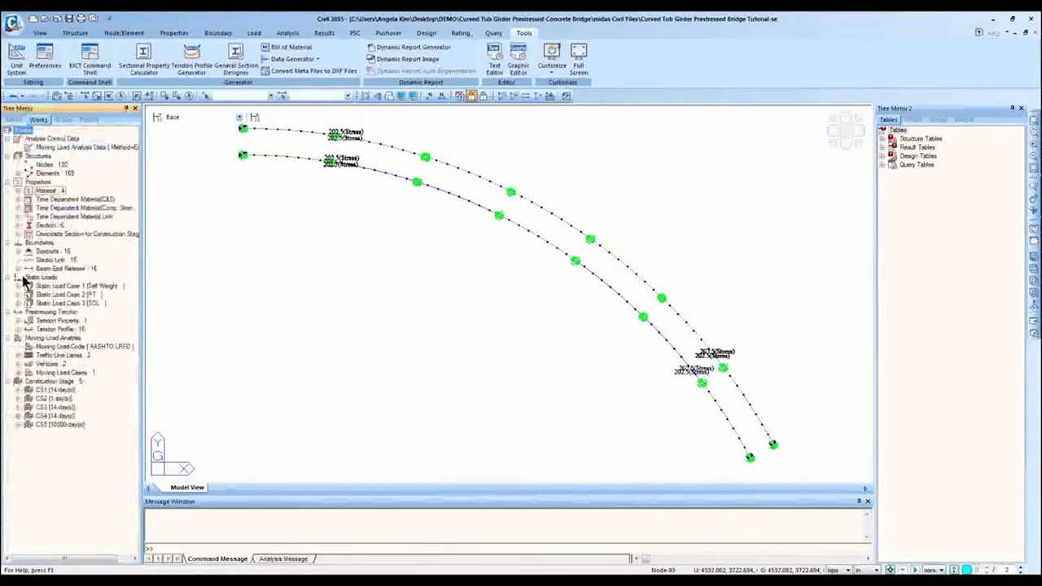
click(19, 330)
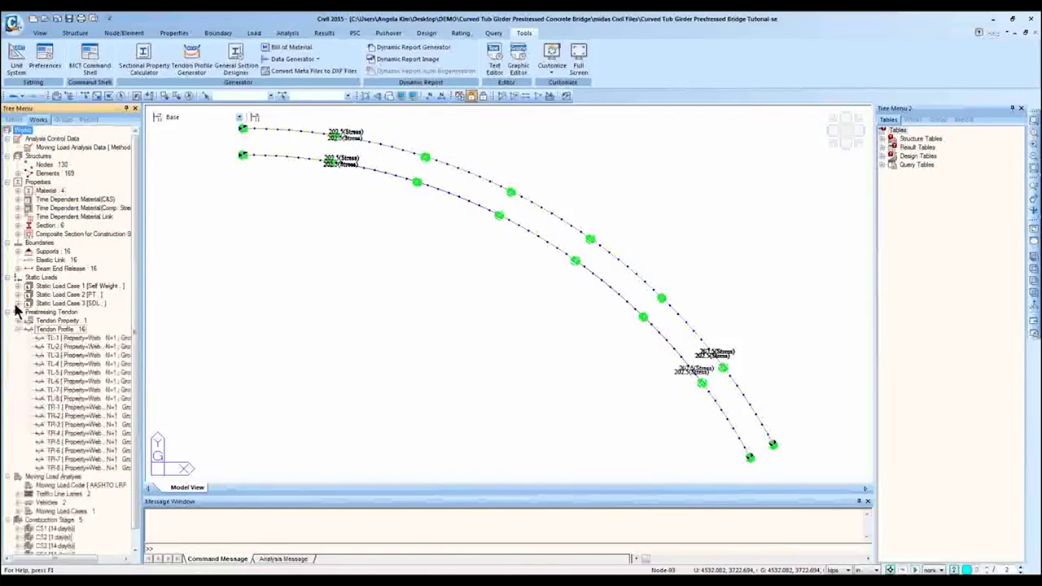
click(17, 251)
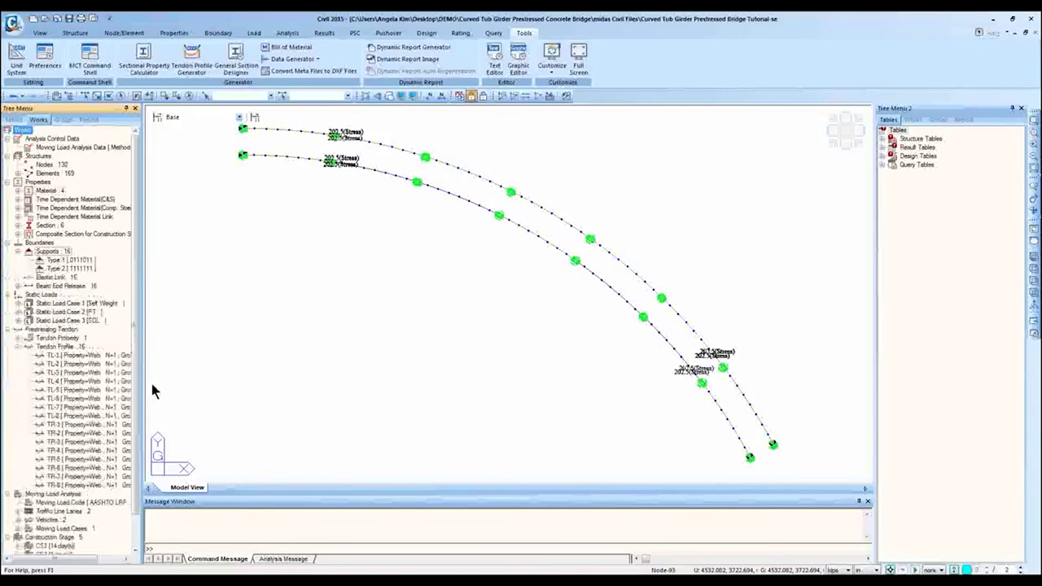
- View the model at construction stages CS1, CS2 and CS3 in turn
click(205, 117)
click(194, 134)
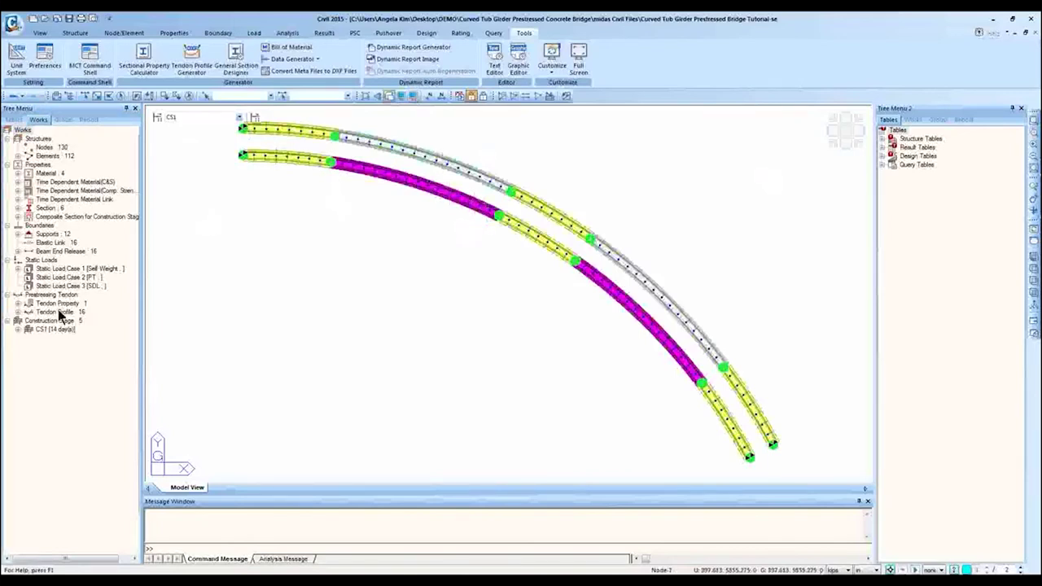
click(198, 117)
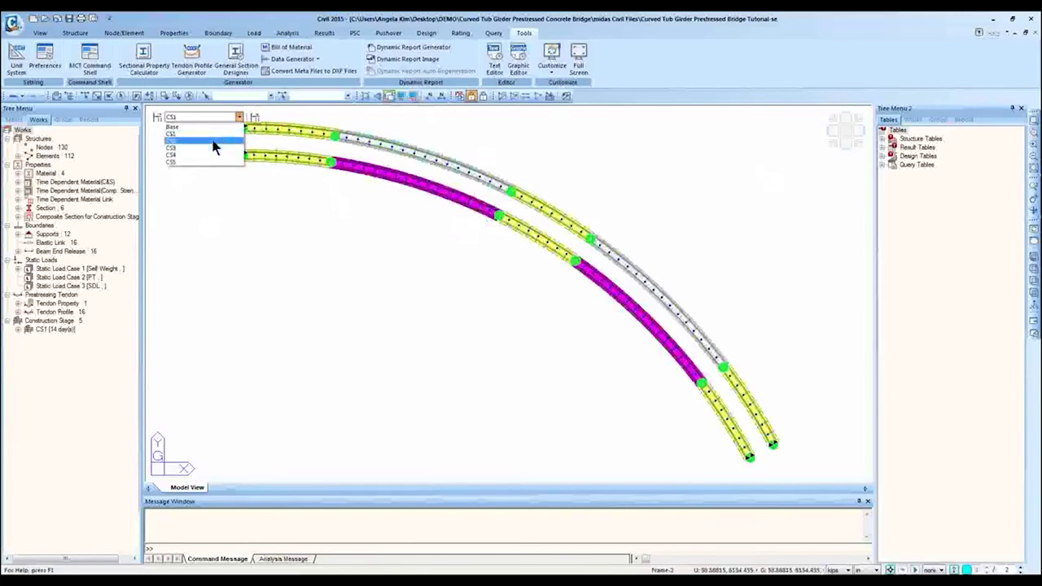
click(214, 141)
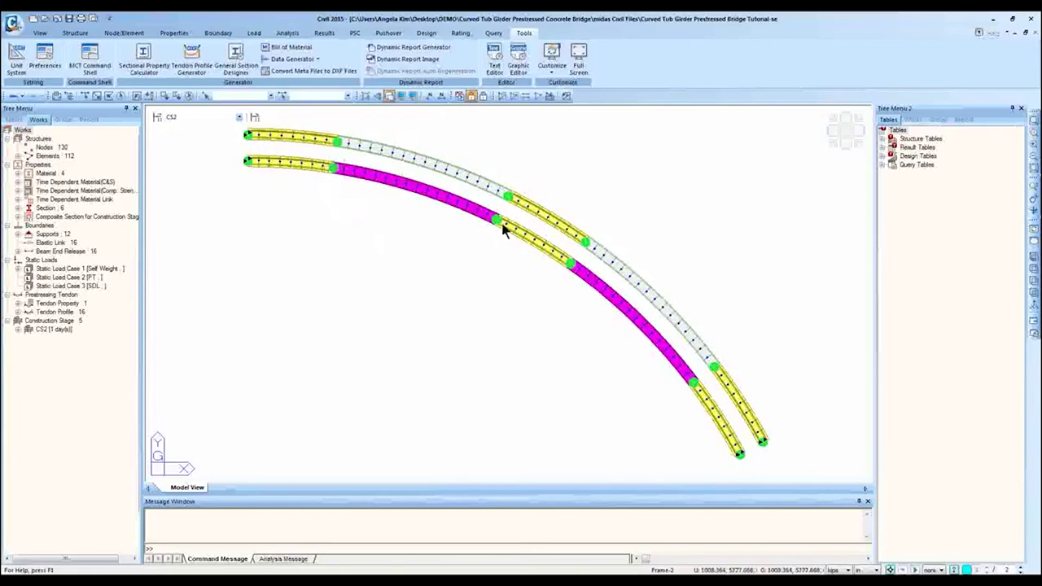
click(239, 117)
click(204, 152)
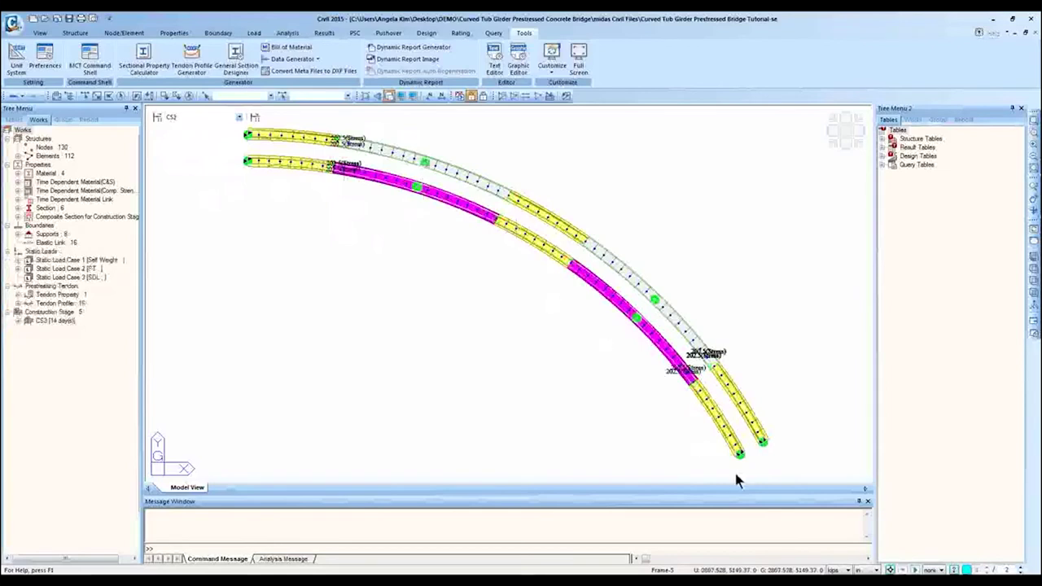
- Examine the tendon prestress loads under static load case PT at stage CS3
double_click(66, 268)
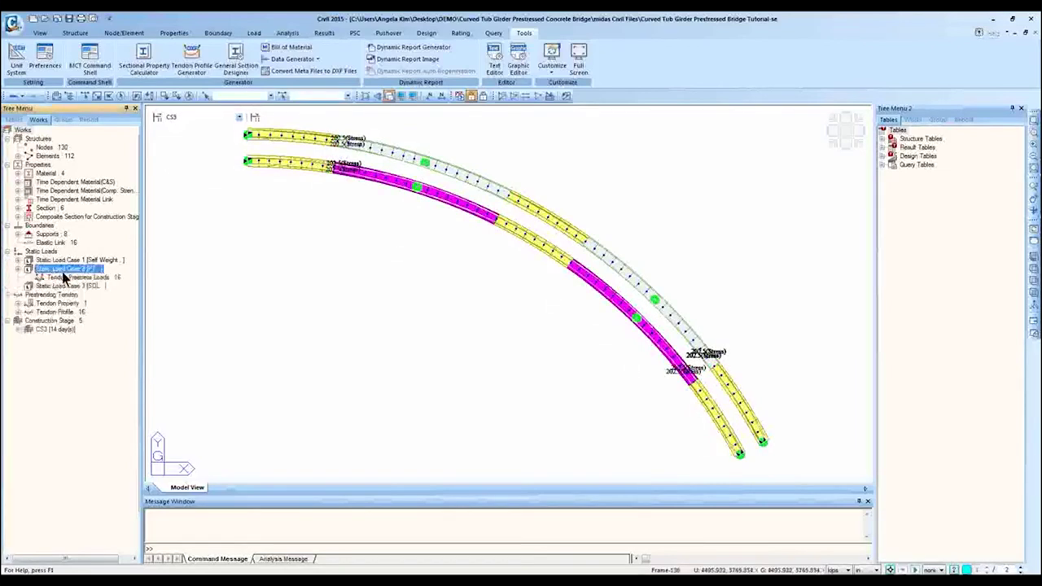
right_click(75, 278)
click(108, 299)
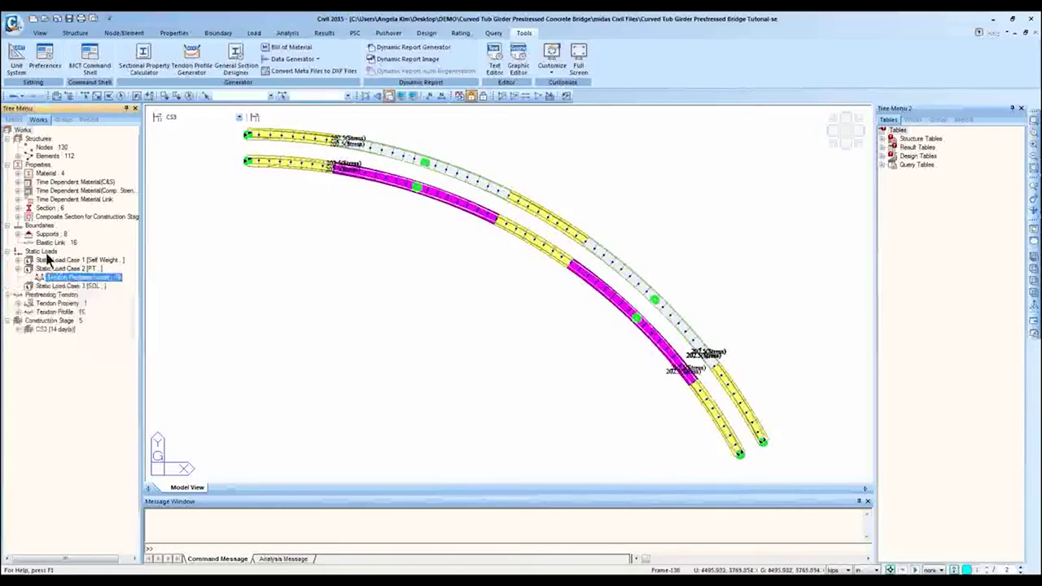
- View the model at construction stages CS4 and CS5
click(203, 116)
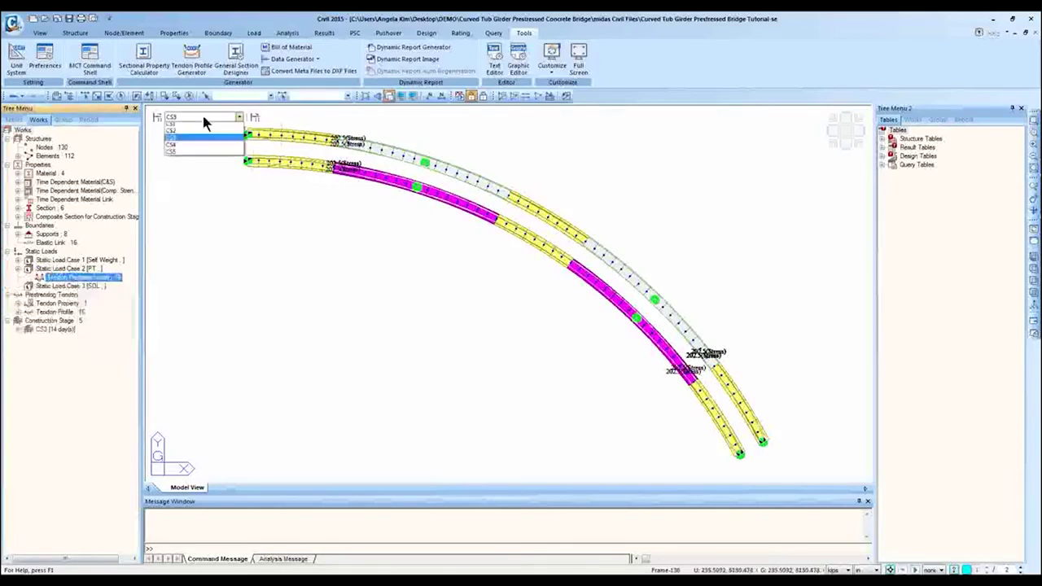
click(198, 155)
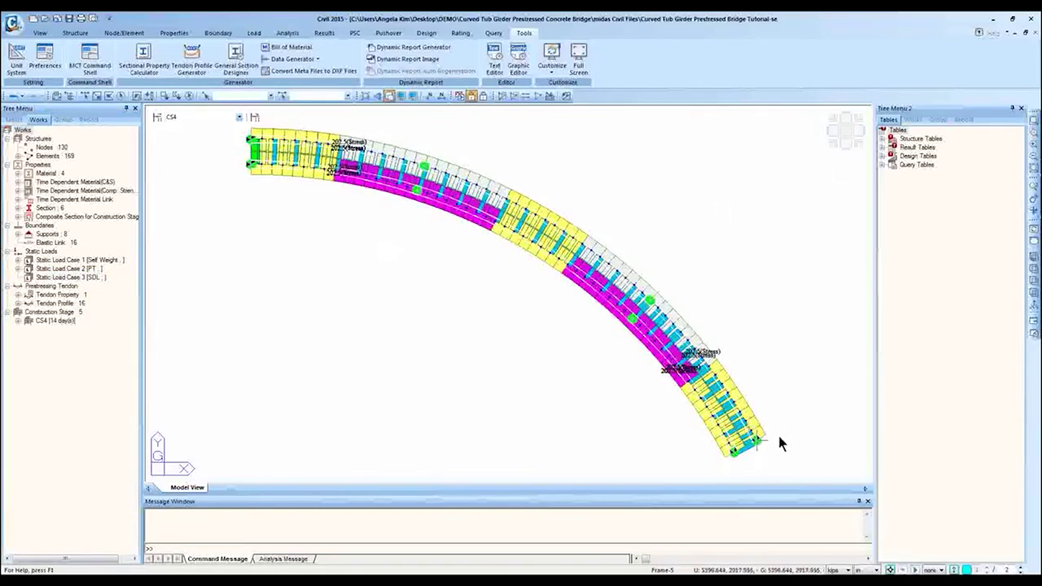
click(204, 116)
click(200, 163)
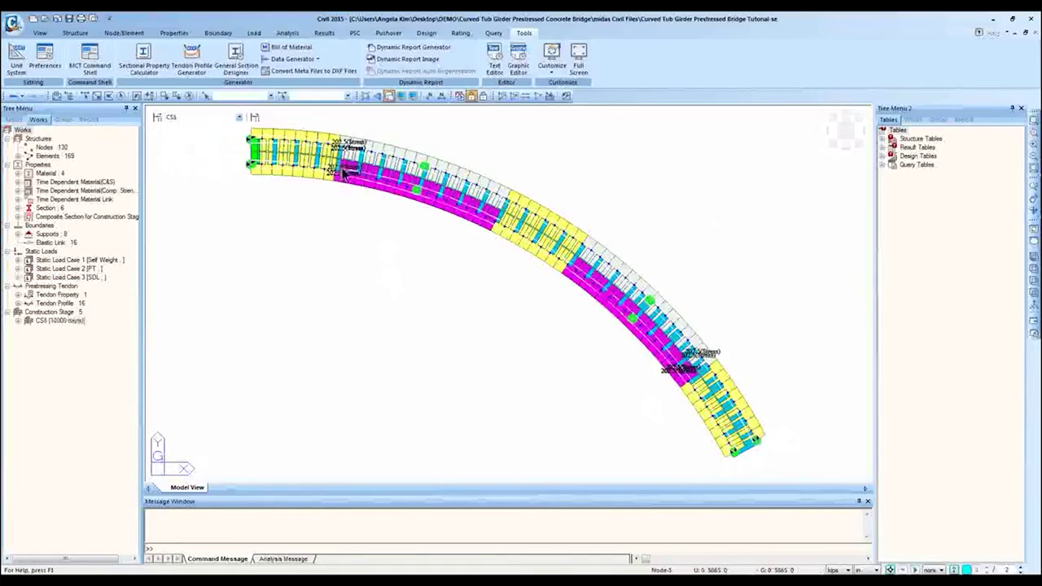
- Review the defined construction stages and their durations, highlighting CS5, and close the list
click(157, 118)
click(455, 302)
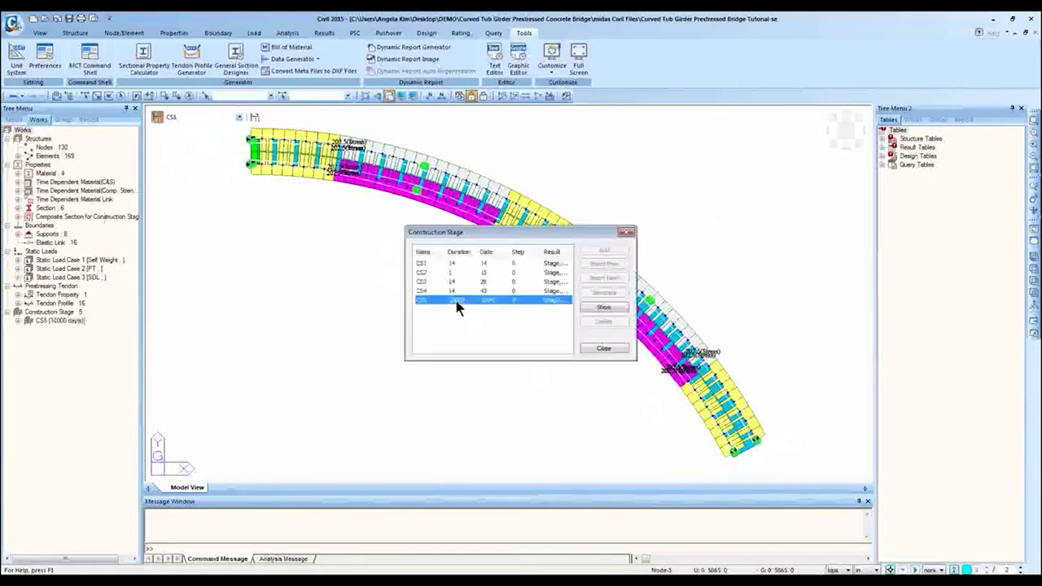
click(603, 348)
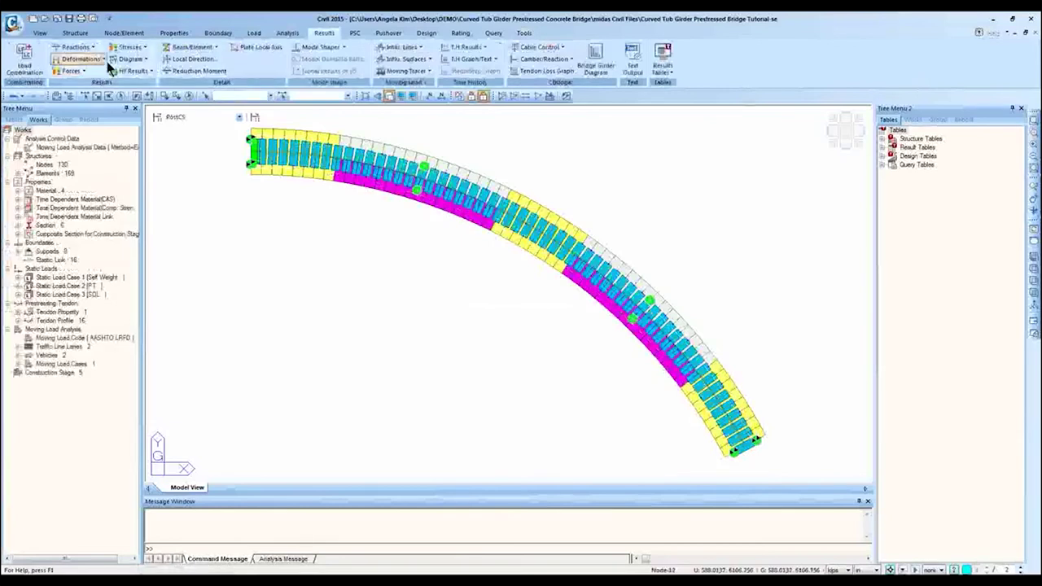
- Open the Beam Diagrams force results and switch the model to an oblique 3D view
click(73, 71)
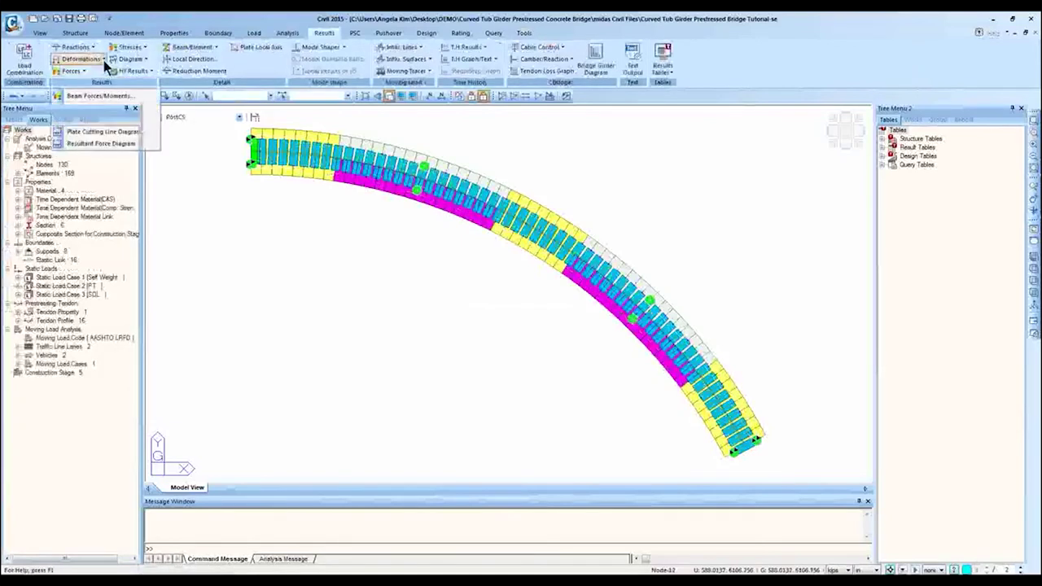
click(104, 61)
click(76, 74)
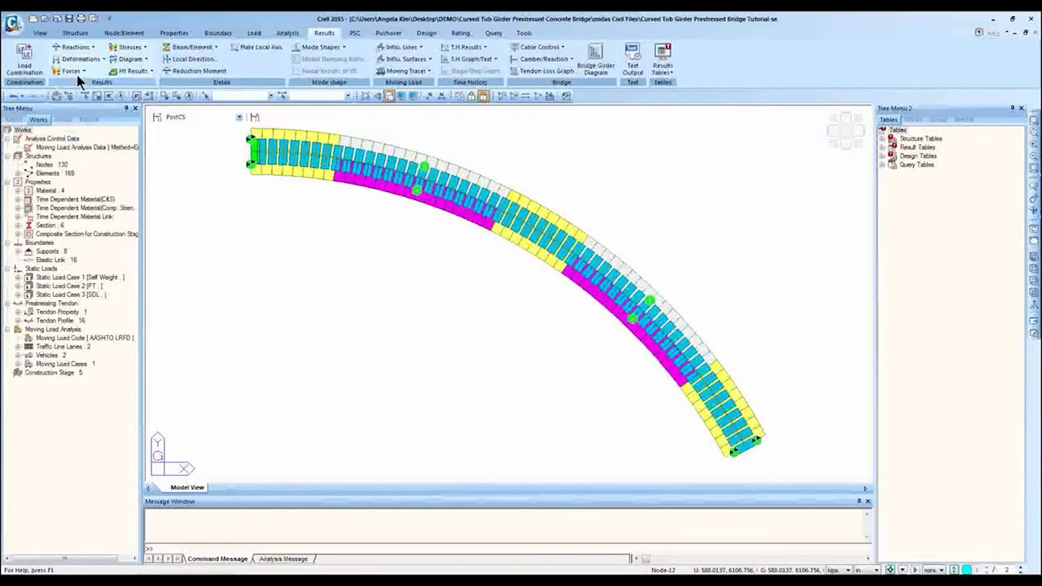
click(77, 75)
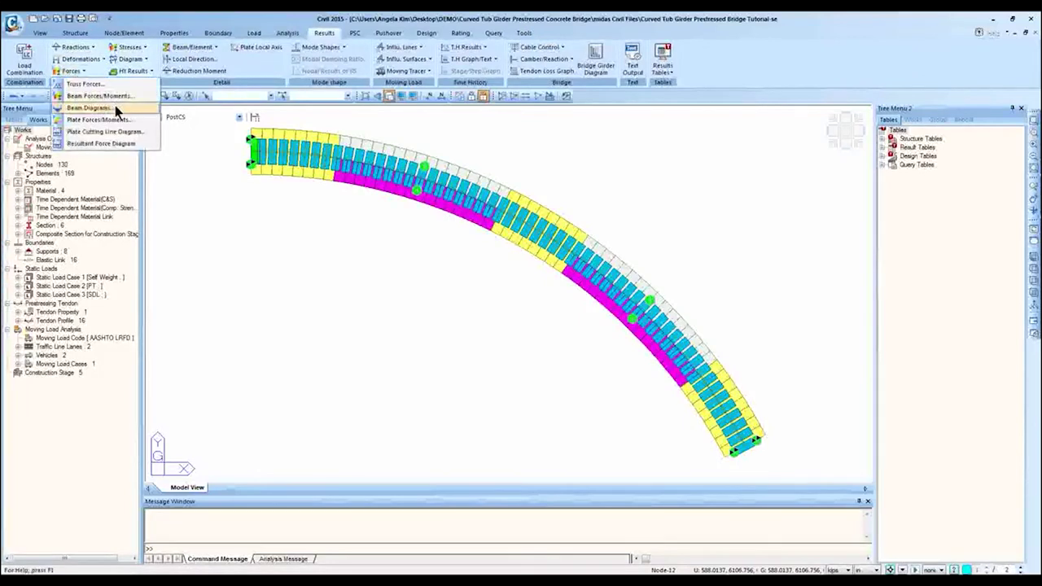
click(114, 106)
click(833, 143)
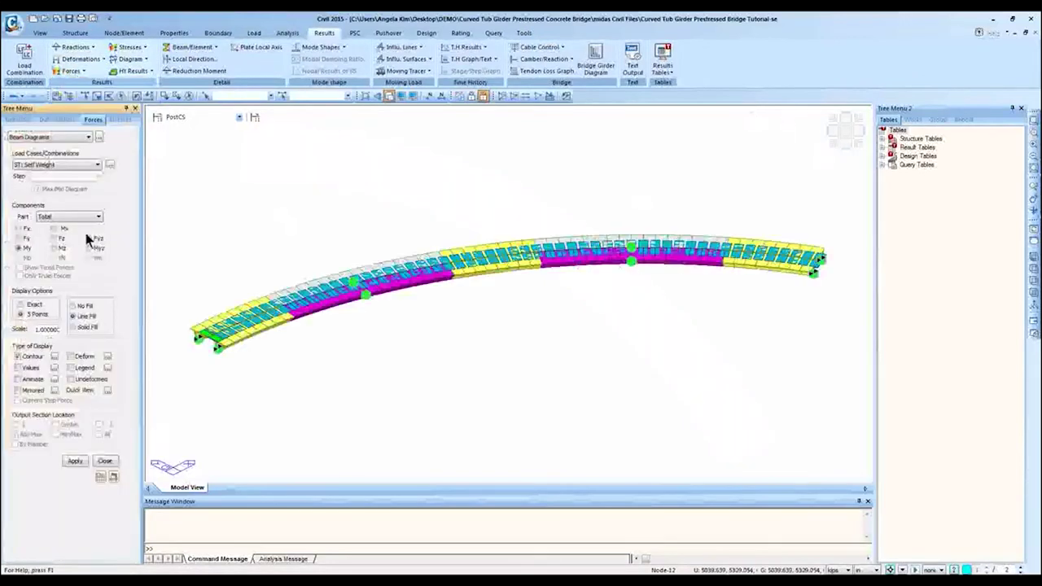
- Display the My beam diagram for stage CS1 with the Deform, Legend and Undeformed options enabled
click(187, 117)
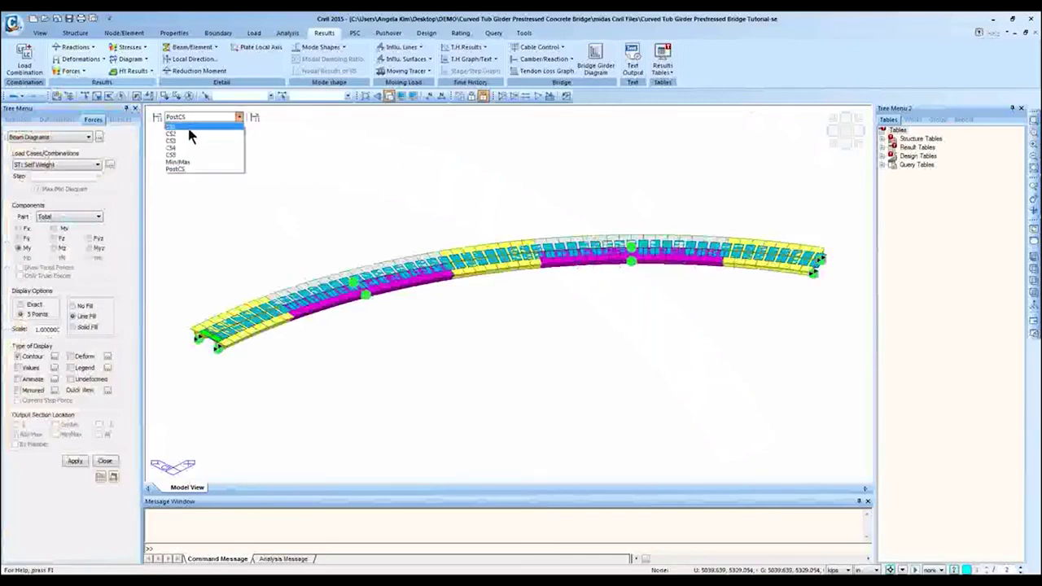
click(187, 127)
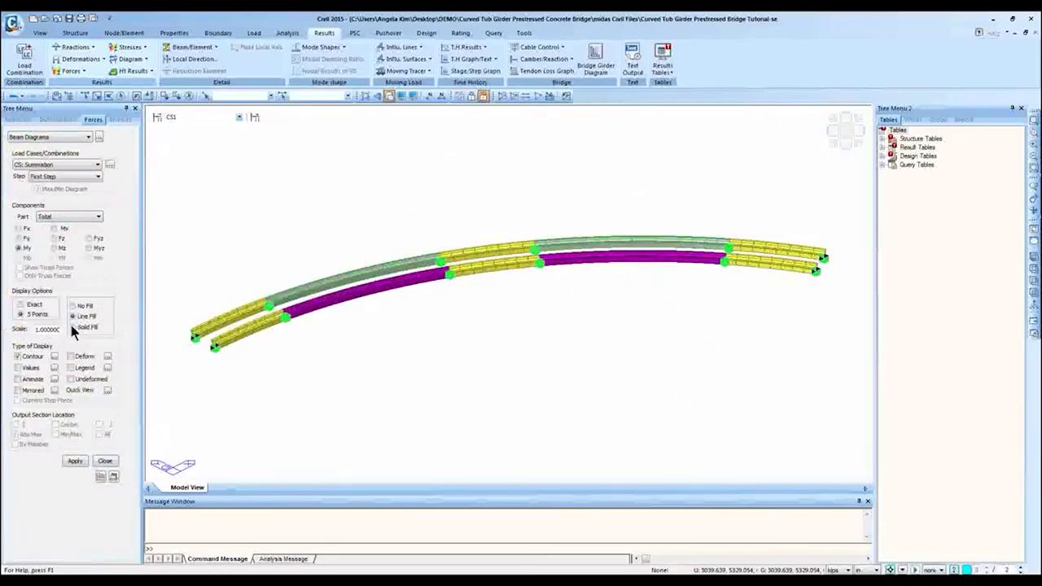
click(70, 379)
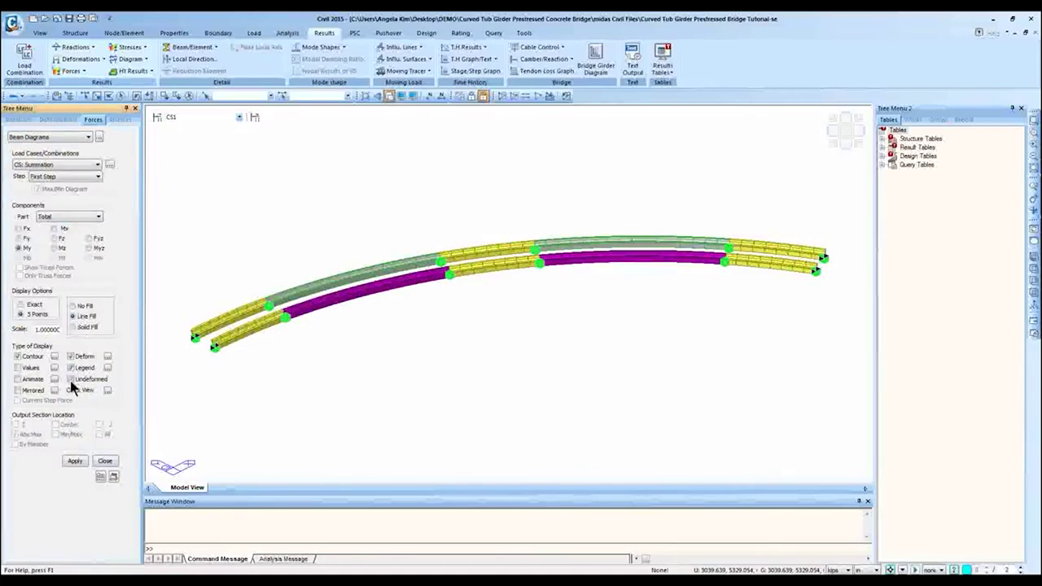
click(75, 461)
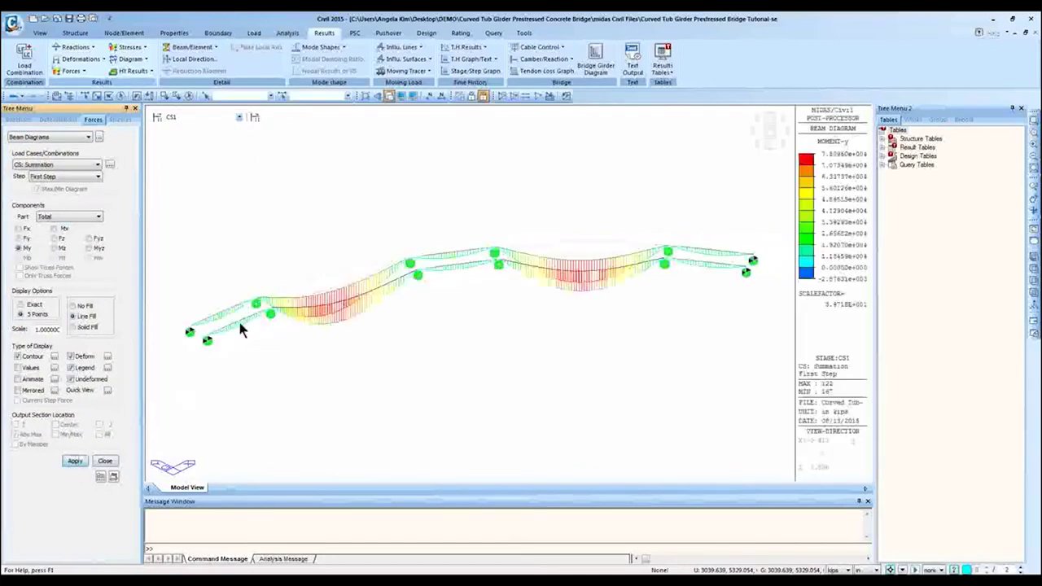
- Display the resultant DXYZ displacement contour for the CS: Summation load case at stage CS1
click(106, 65)
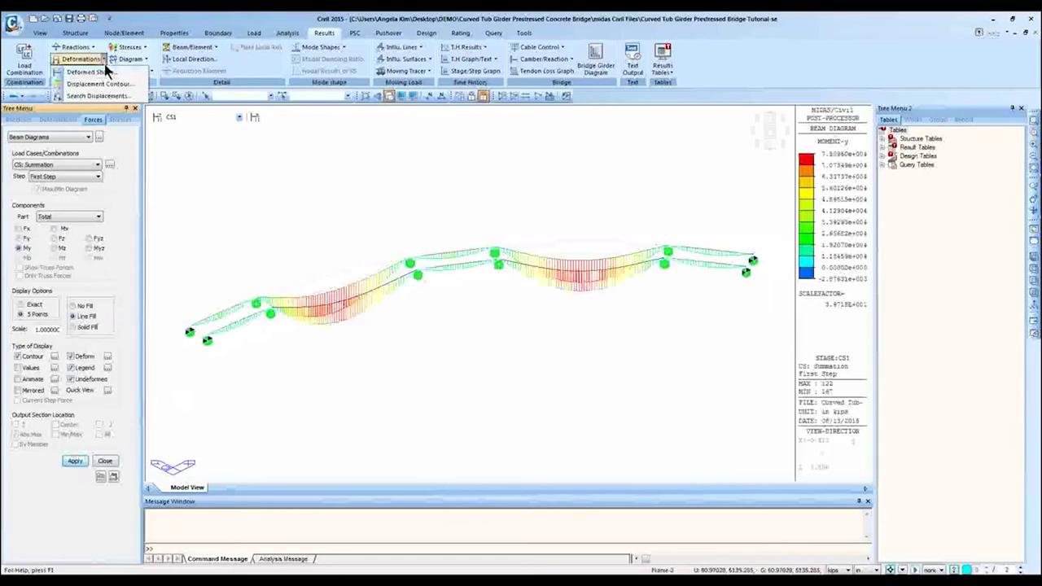
click(79, 81)
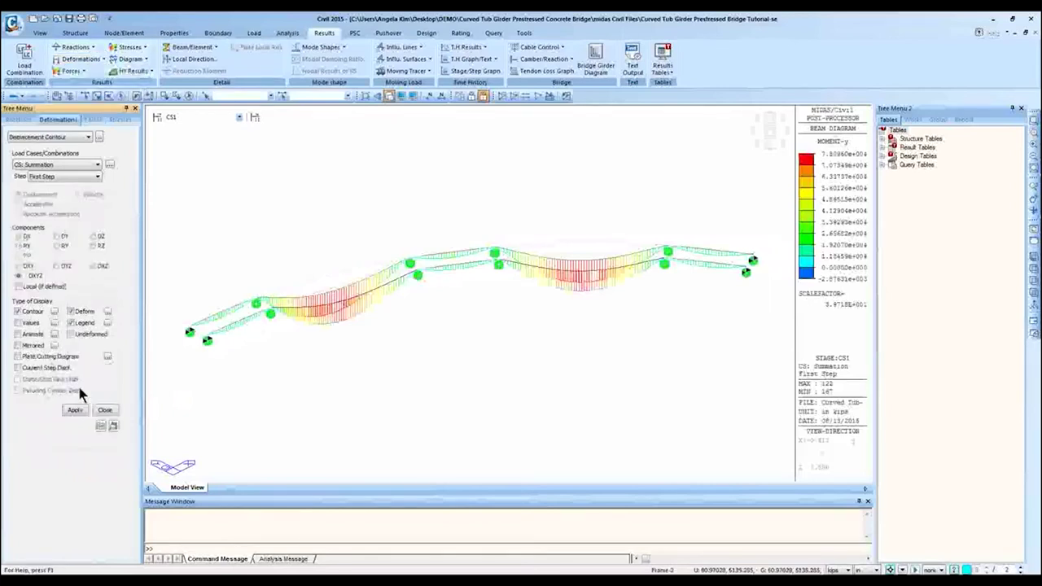
click(75, 410)
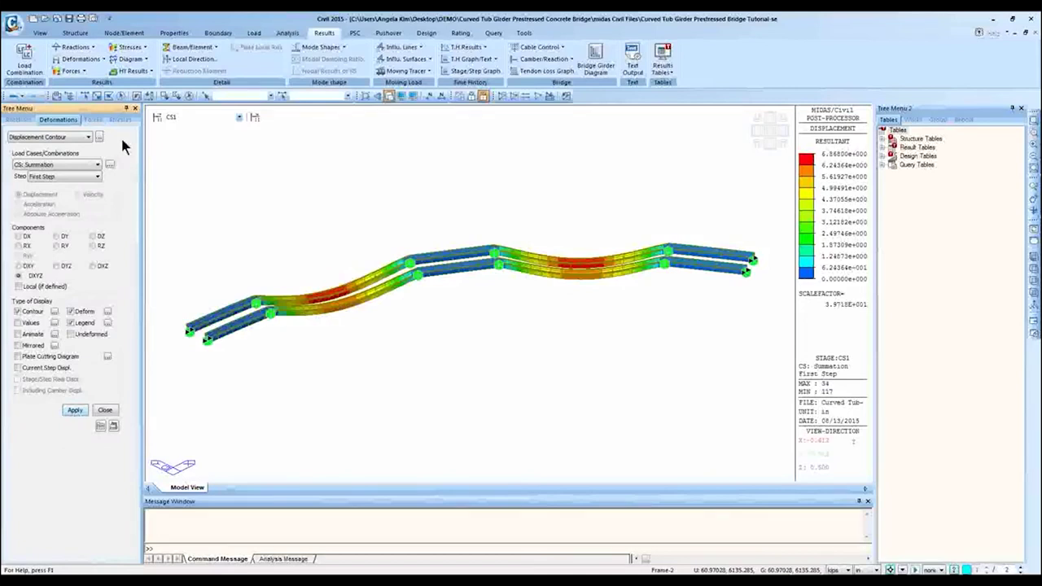
- Set the deformation scale factor of the displacement contour to 1 and apply it
click(158, 117)
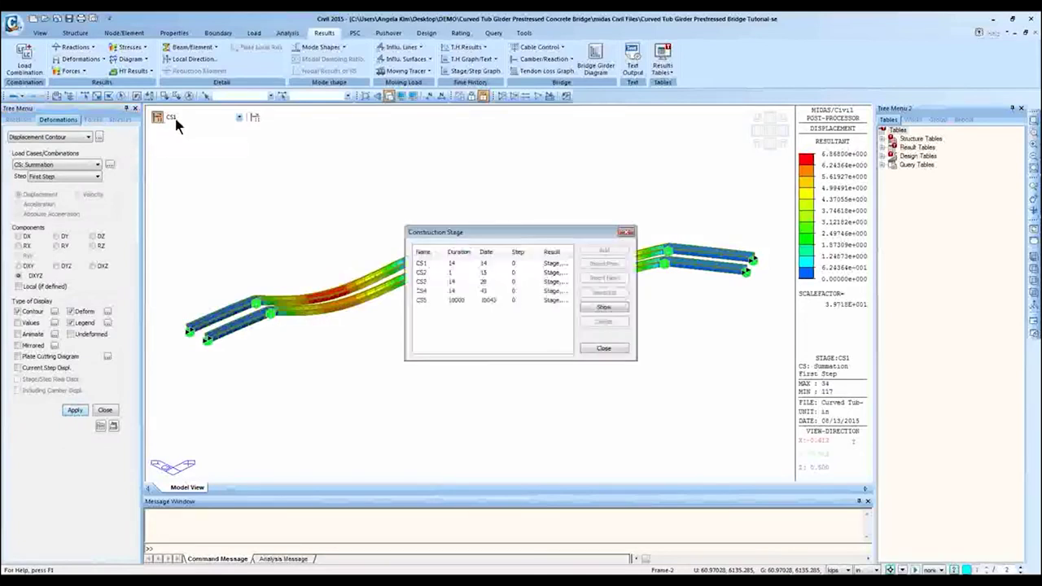
click(626, 232)
click(106, 311)
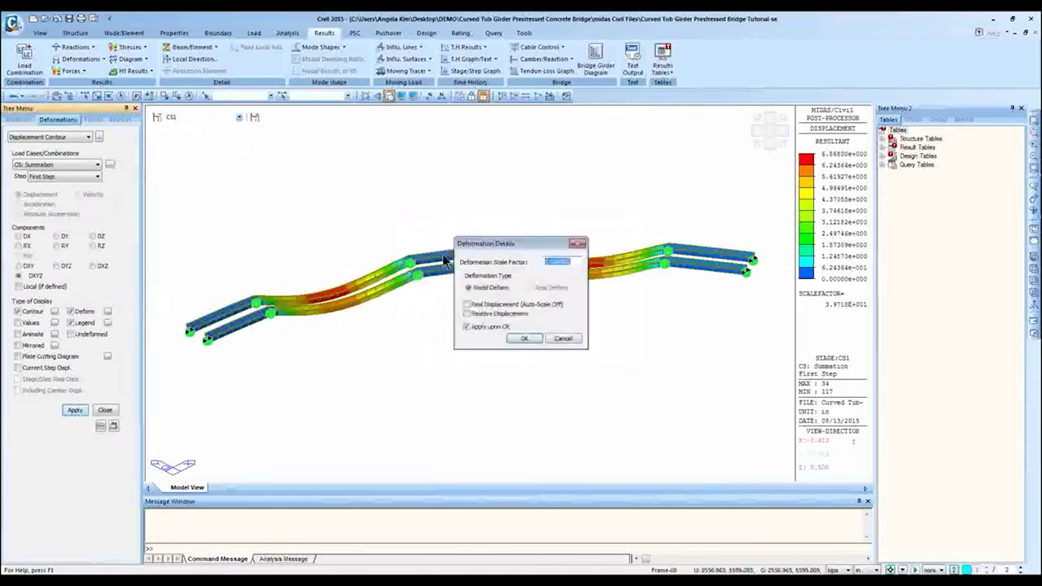
text(1)
click(524, 338)
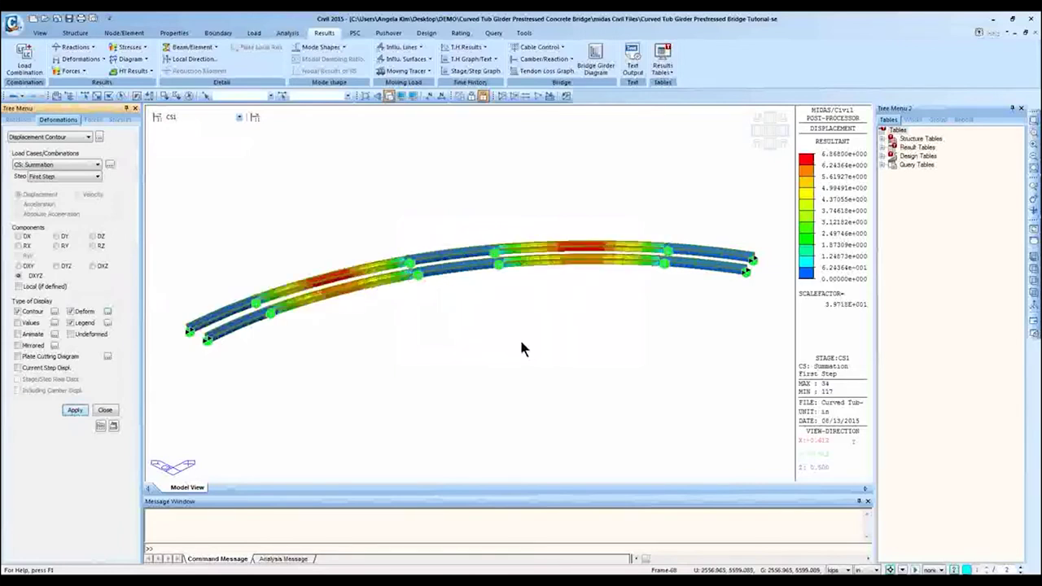
- Step the displacement contour through the stages from CS2 onward, including CS4, Min/Max and PostCS
click(221, 117)
click(218, 133)
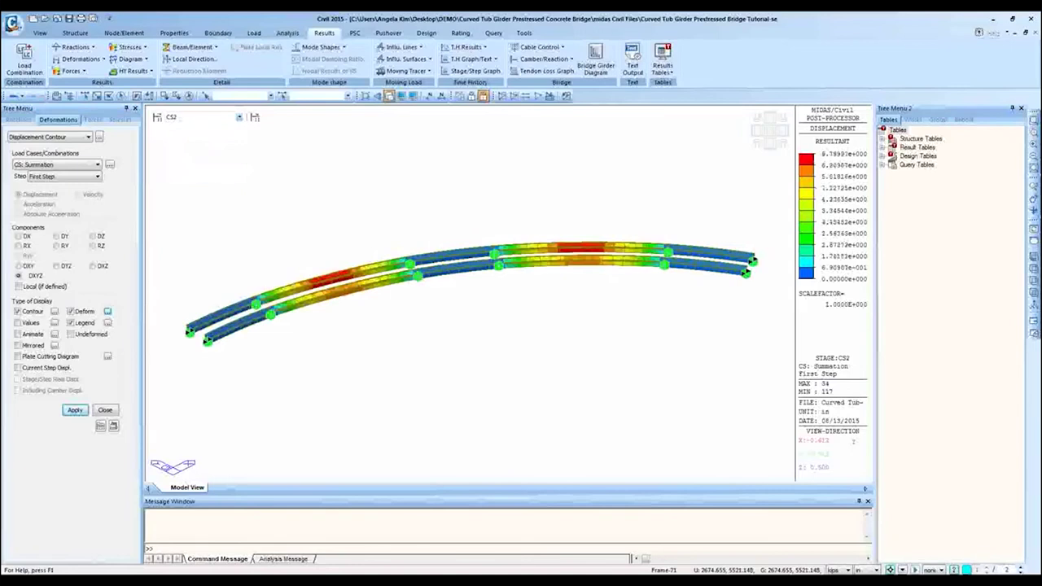
key(Down)
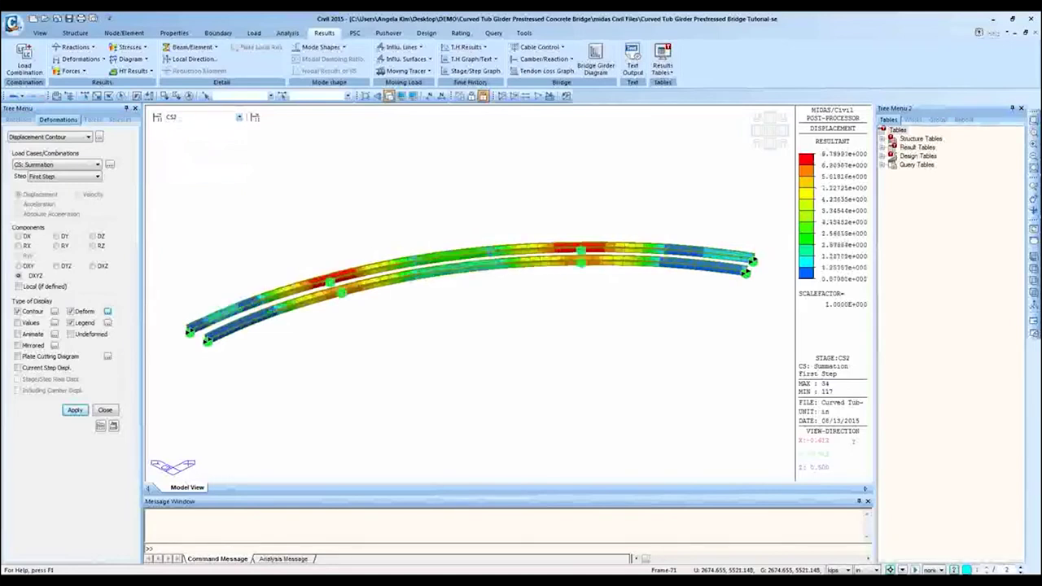
key(Down)
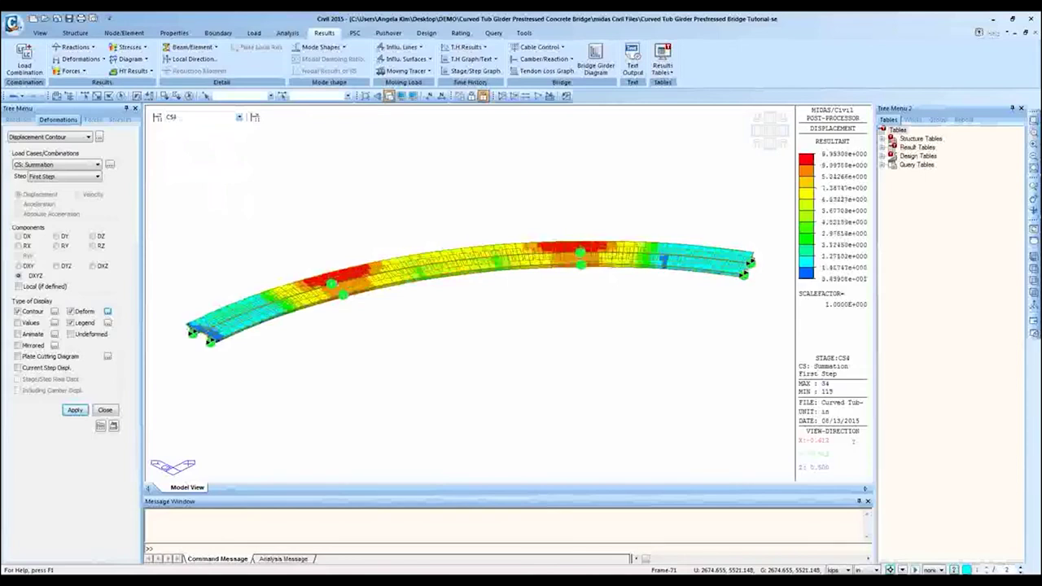
key(Down)
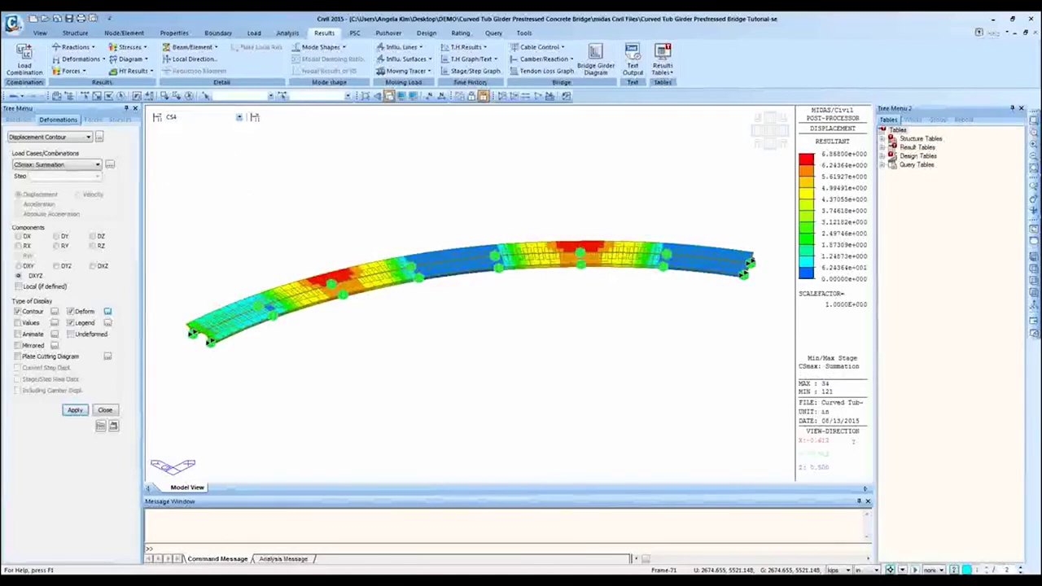
key(Down)
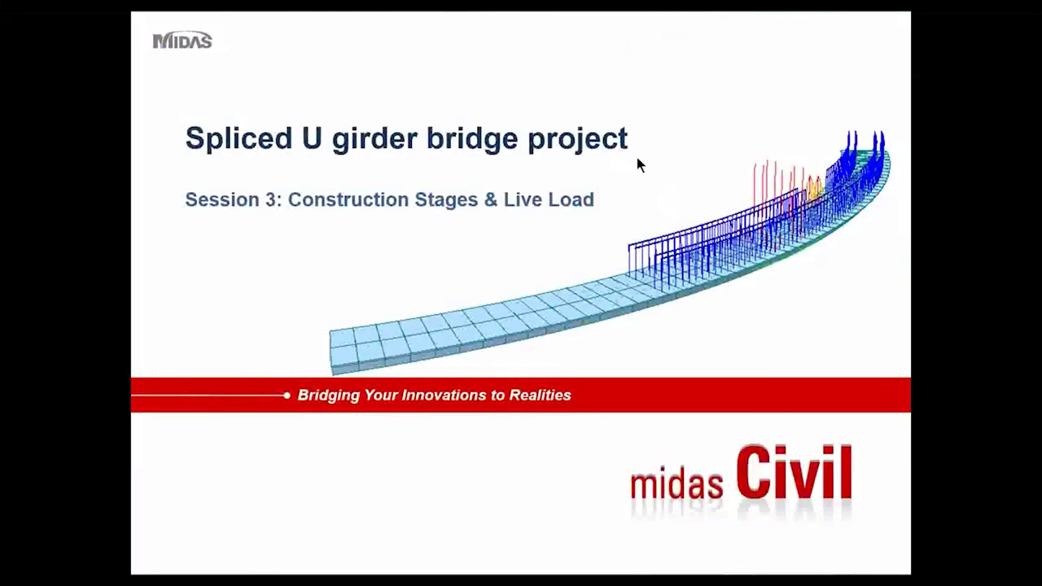
click(569, 165)
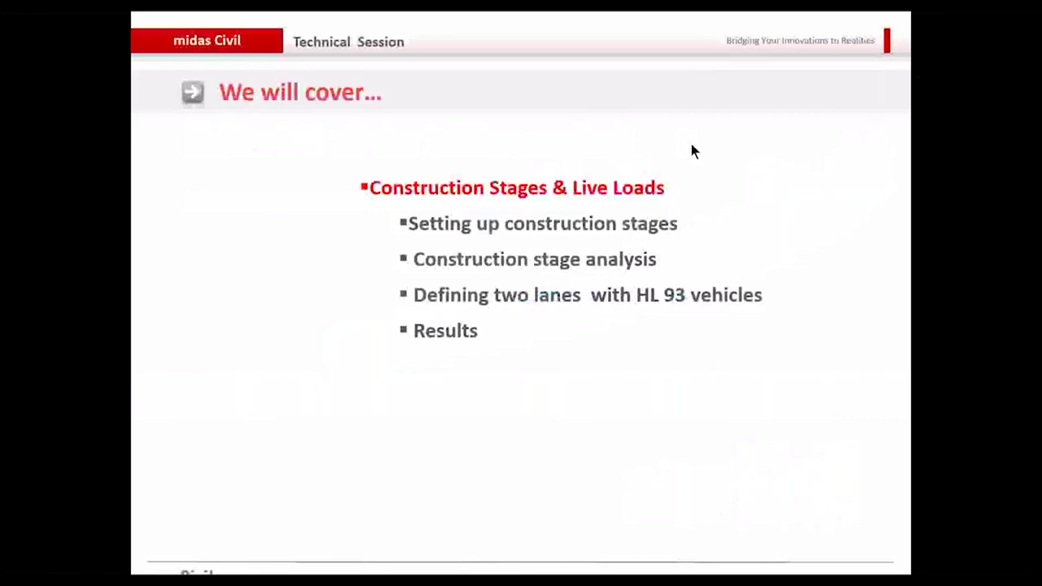
click(691, 146)
click(691, 147)
click(693, 150)
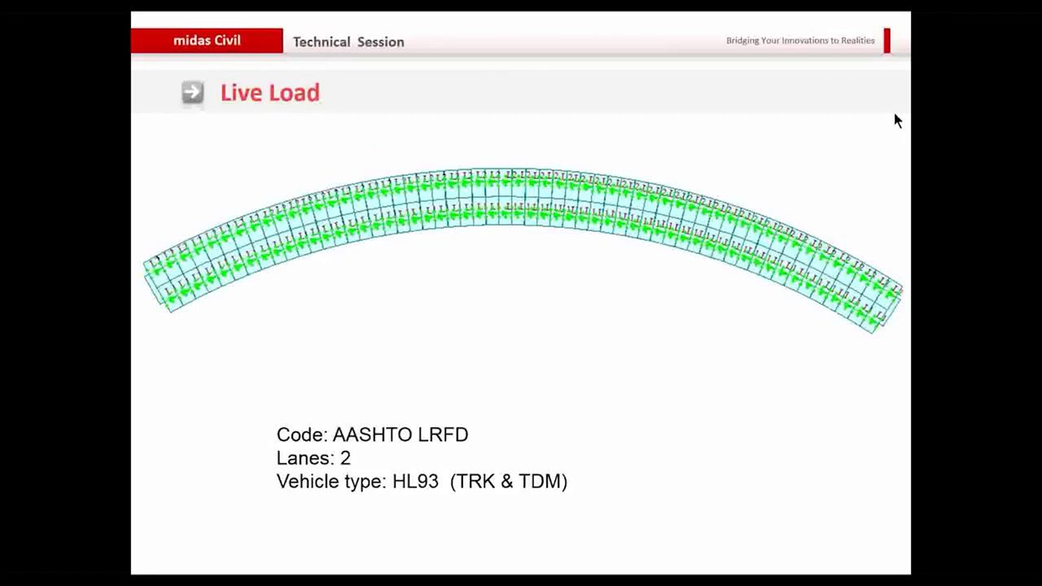
- Switch back to midas Civil, bring up the Moving Load commands, and show the bridge model as a wireframe
key(alt+Tab)
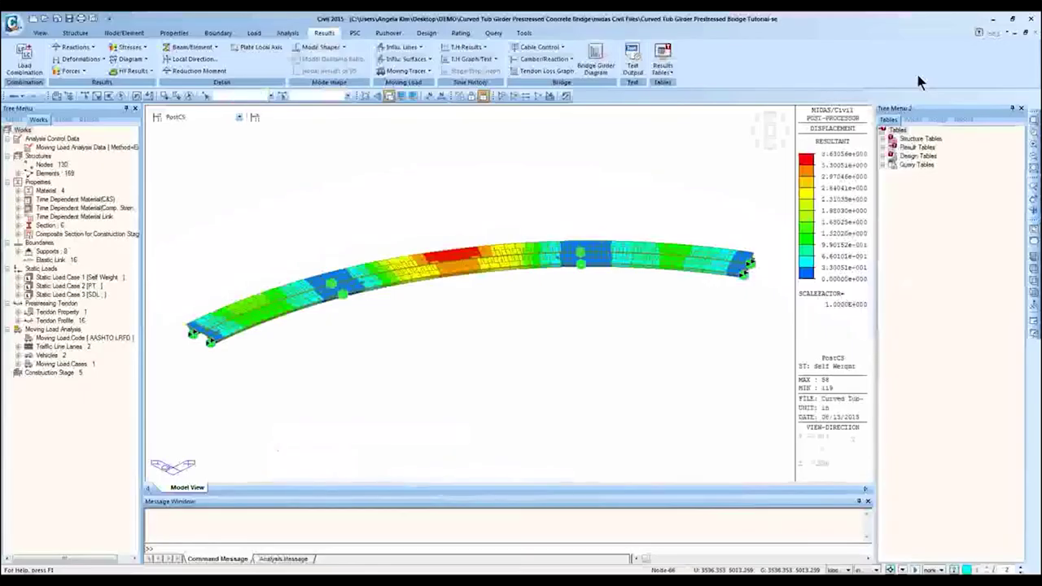
click(254, 32)
click(34, 71)
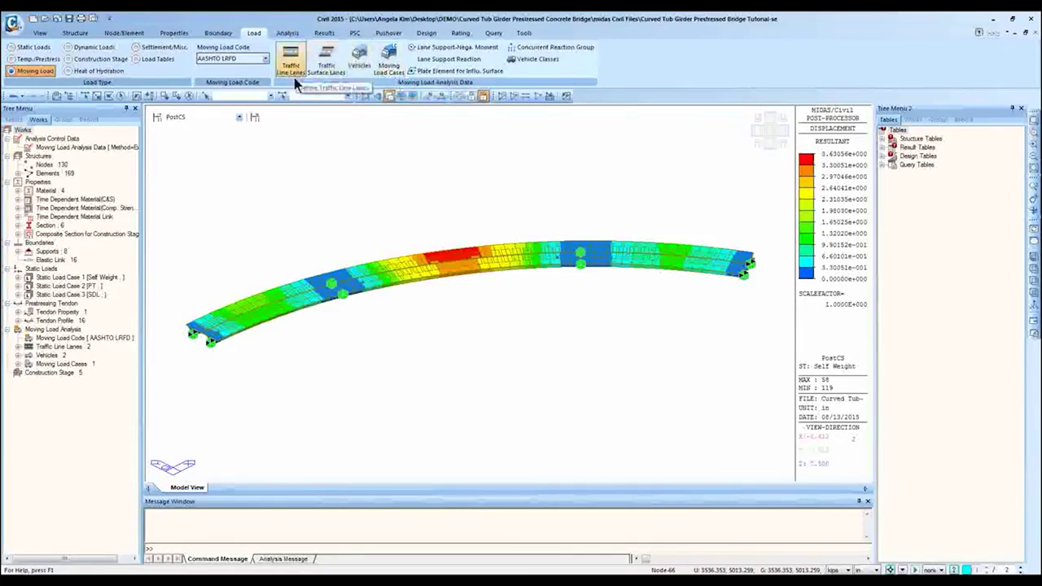
click(389, 96)
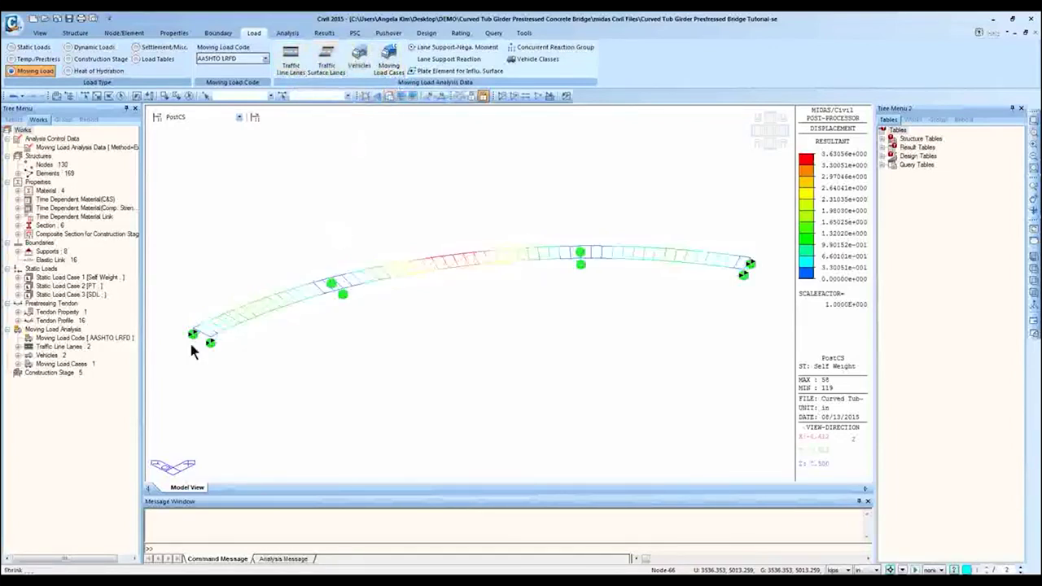
- Open the definition of traffic line lane L1 and move its dialog to expose more of the bridge model
click(287, 65)
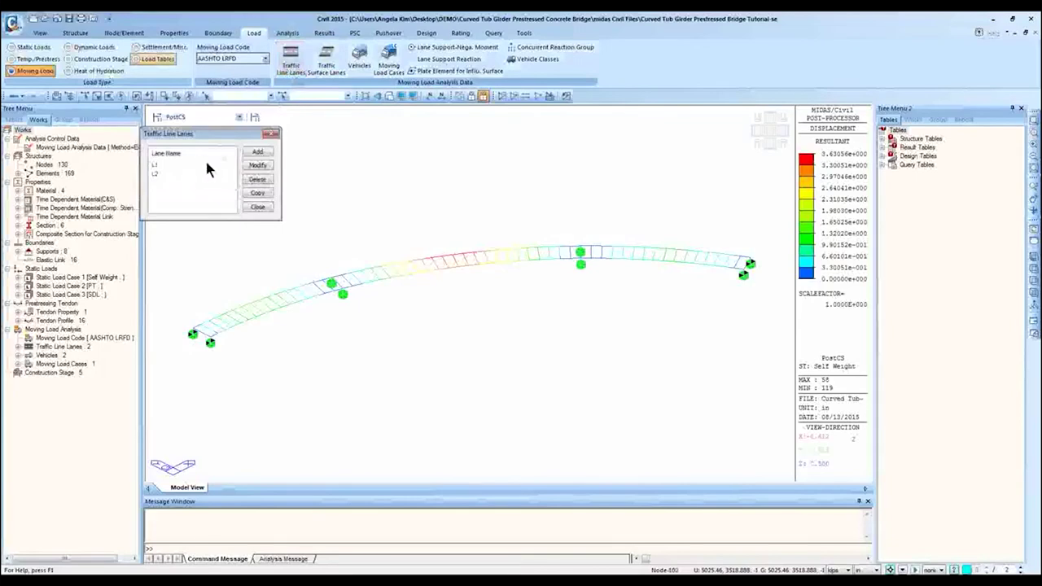
click(207, 166)
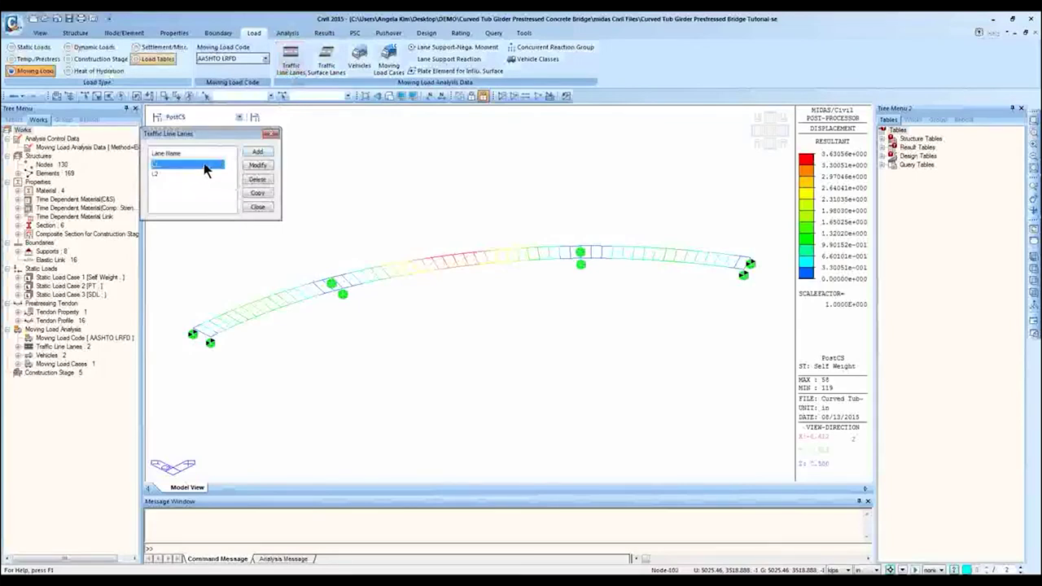
double_click(205, 167)
drag(225, 137, 298, 134)
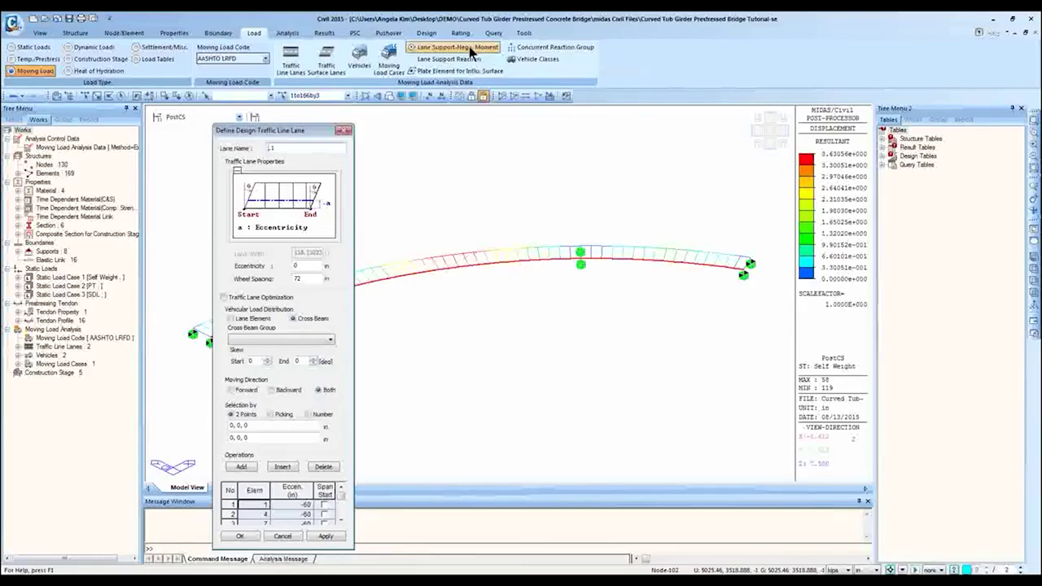
drag(316, 131, 380, 118)
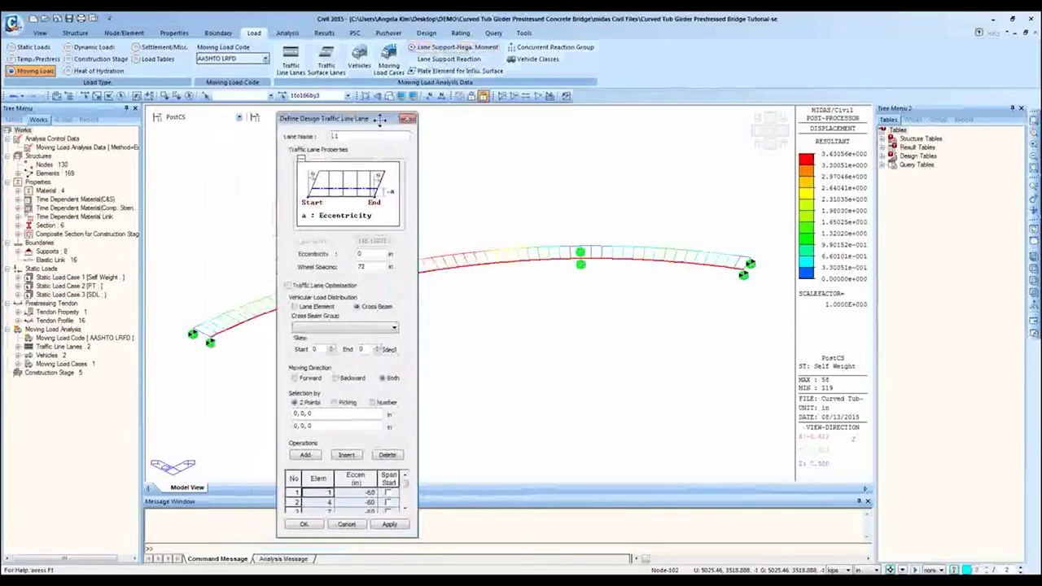
- Enable Traffic Lane Optimization for lane L1 and look up the Traffic Line Lanes page in the online manual
click(288, 286)
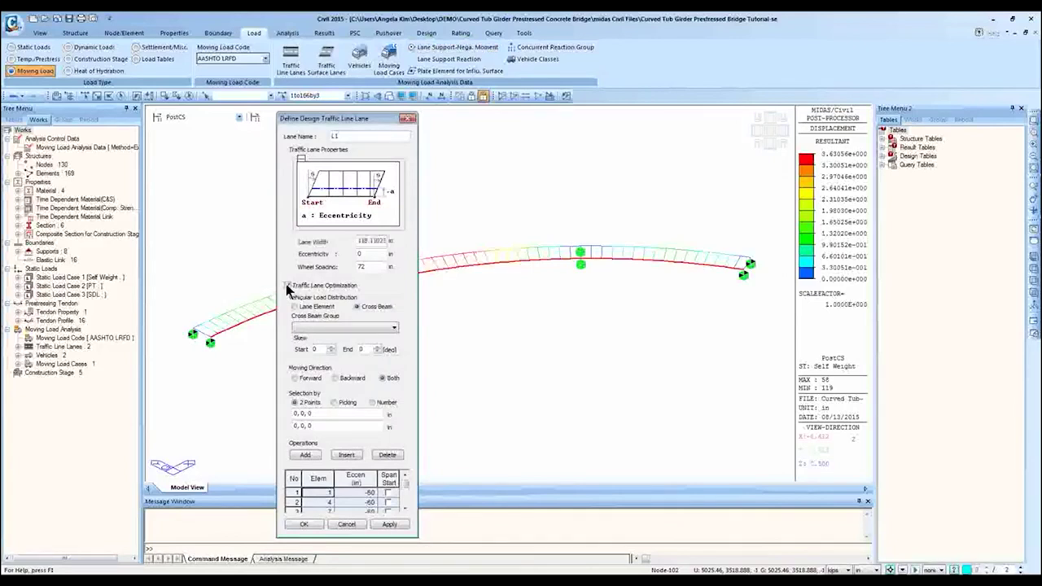
key(F1)
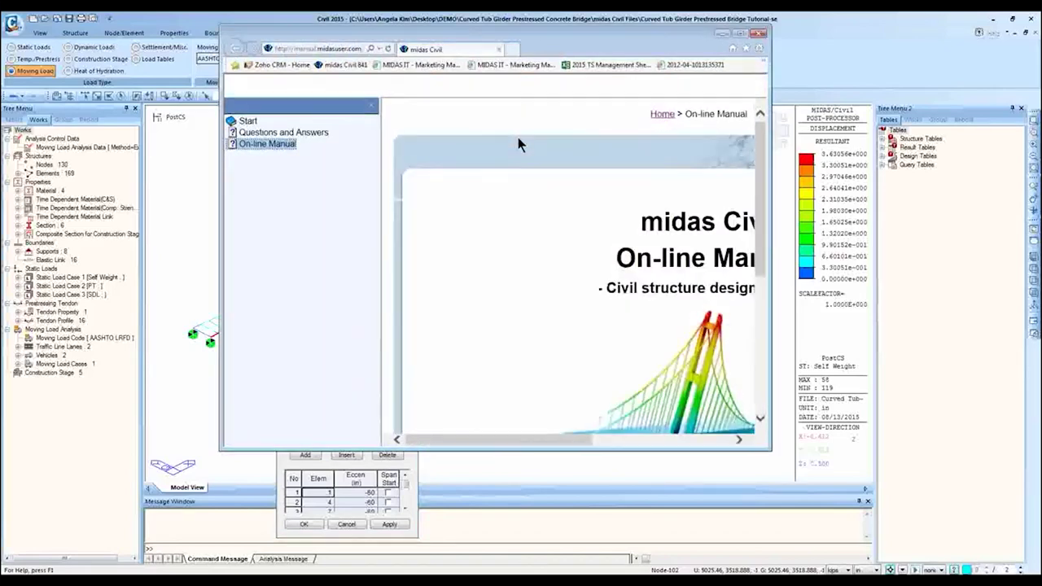
drag(772, 452, 917, 543)
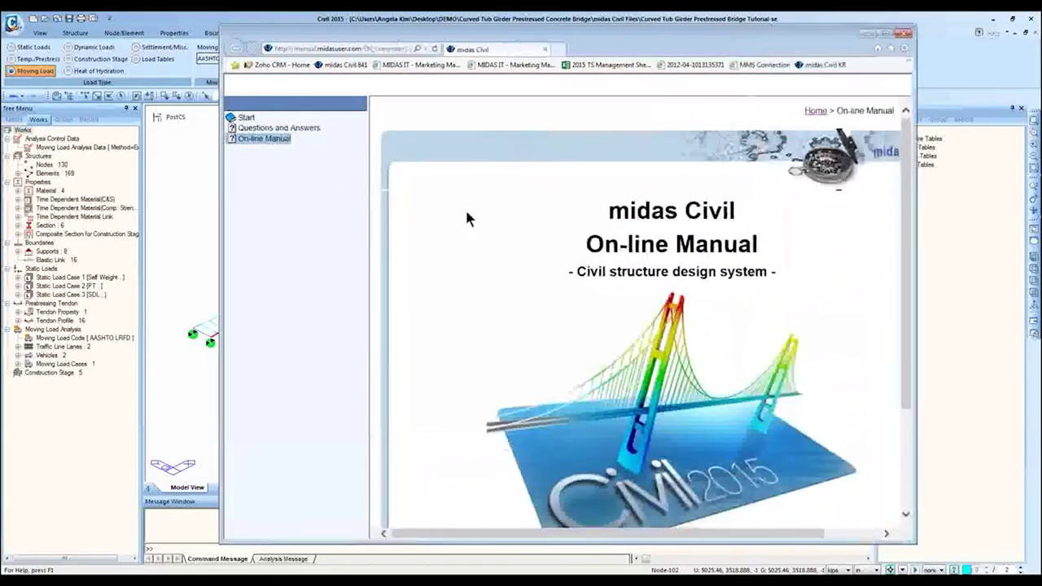
click(244, 118)
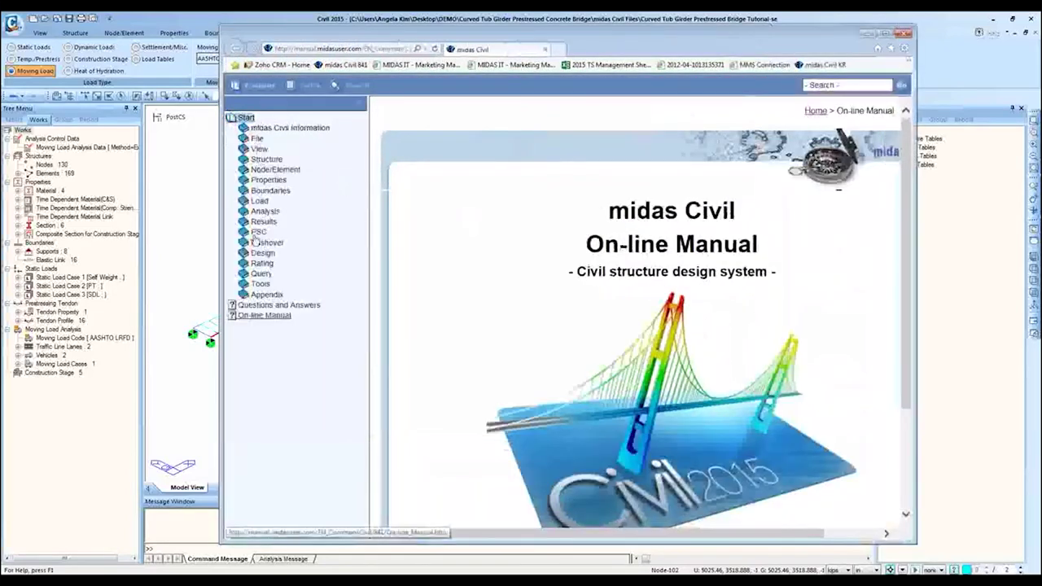
click(259, 201)
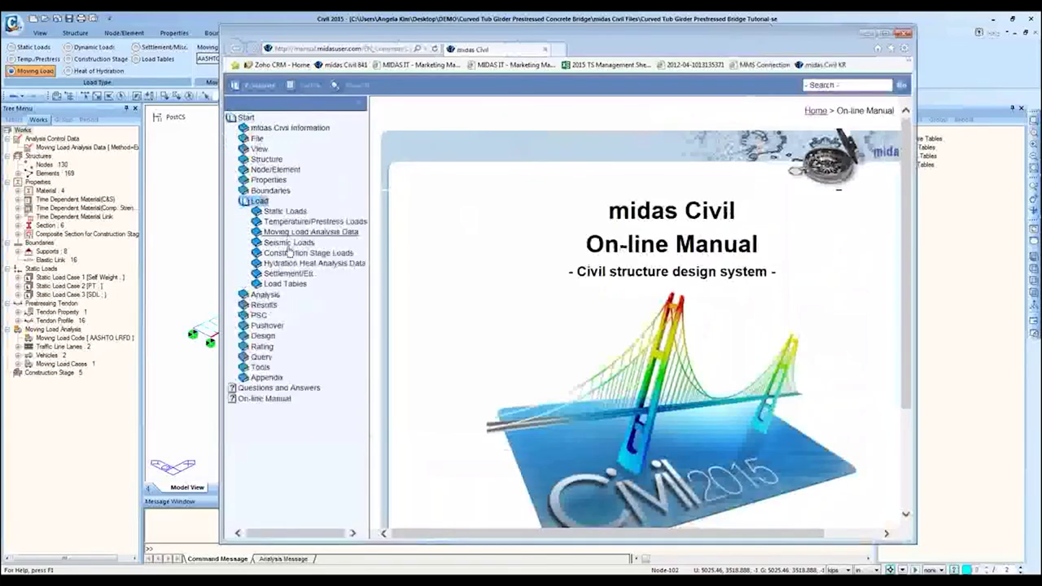
click(298, 233)
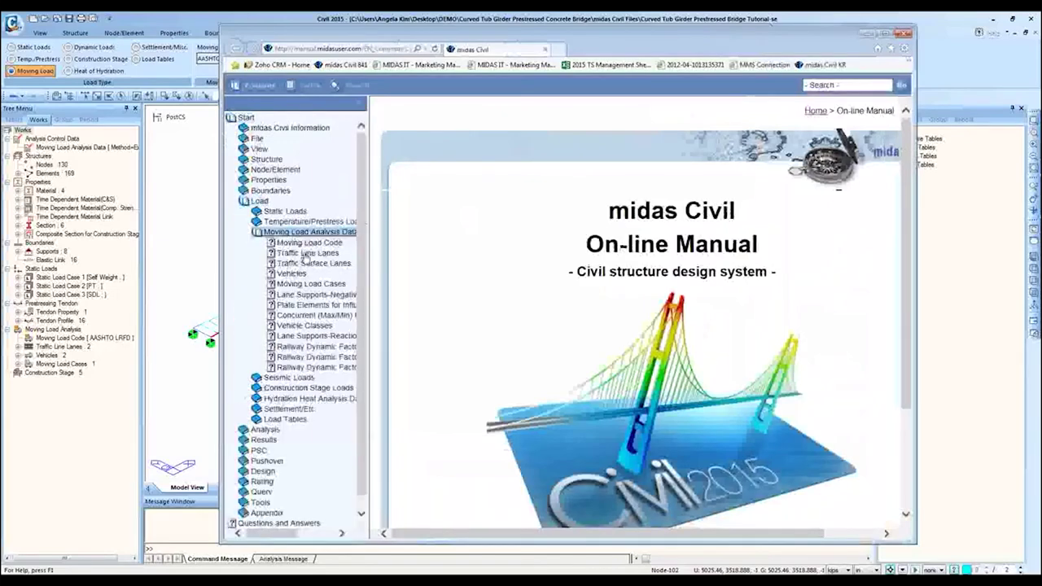
click(319, 254)
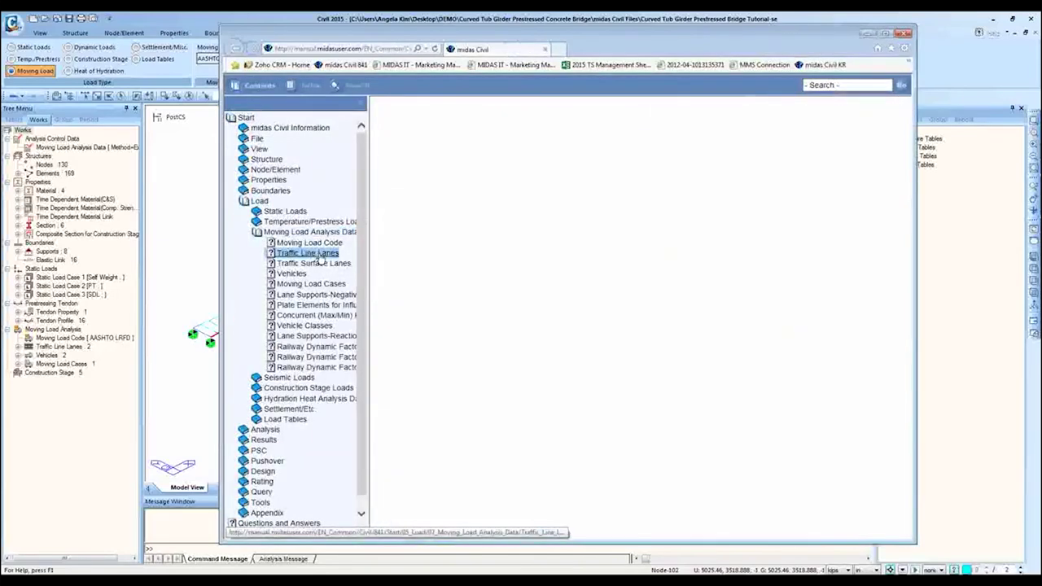
- Read the manual's explanation of Traffic Lane Optimization and vehicle positions within the lane width, and put the manual away
scroll(564, 254, down, 10)
scroll(566, 258, down, 15)
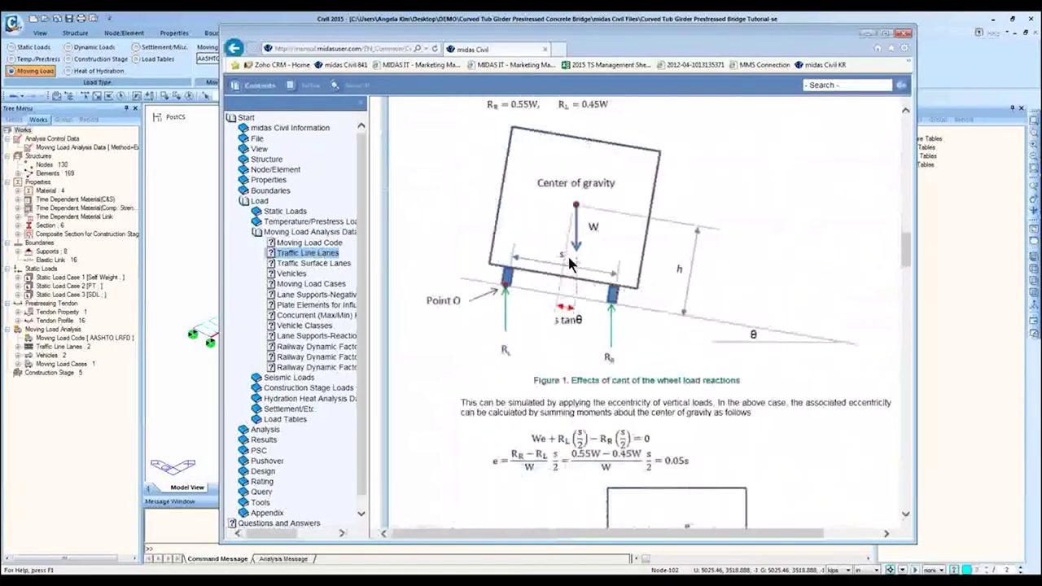
scroll(570, 265, down, 4)
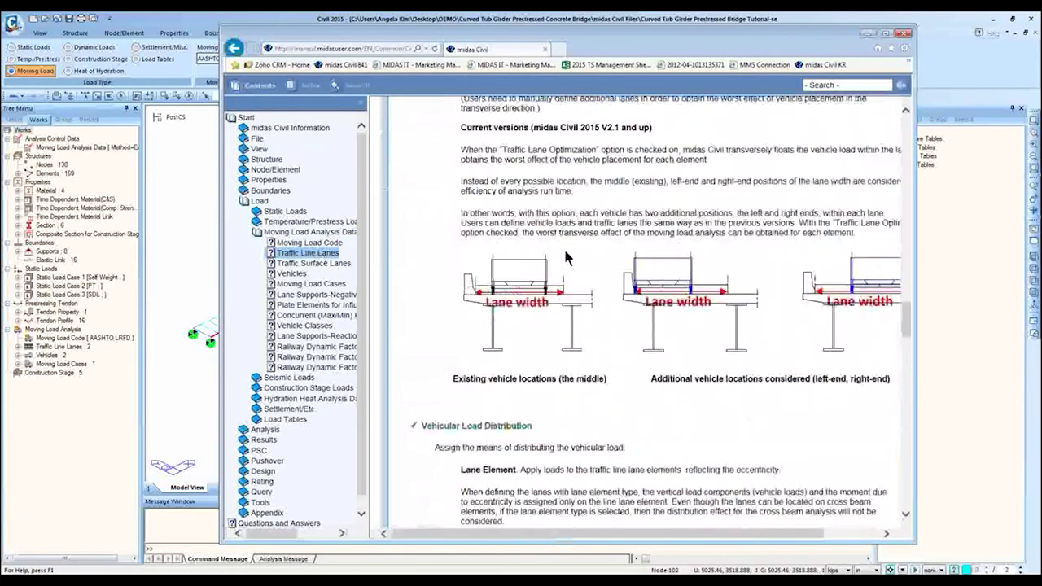
double_click(499, 48)
drag(722, 22, 523, 41)
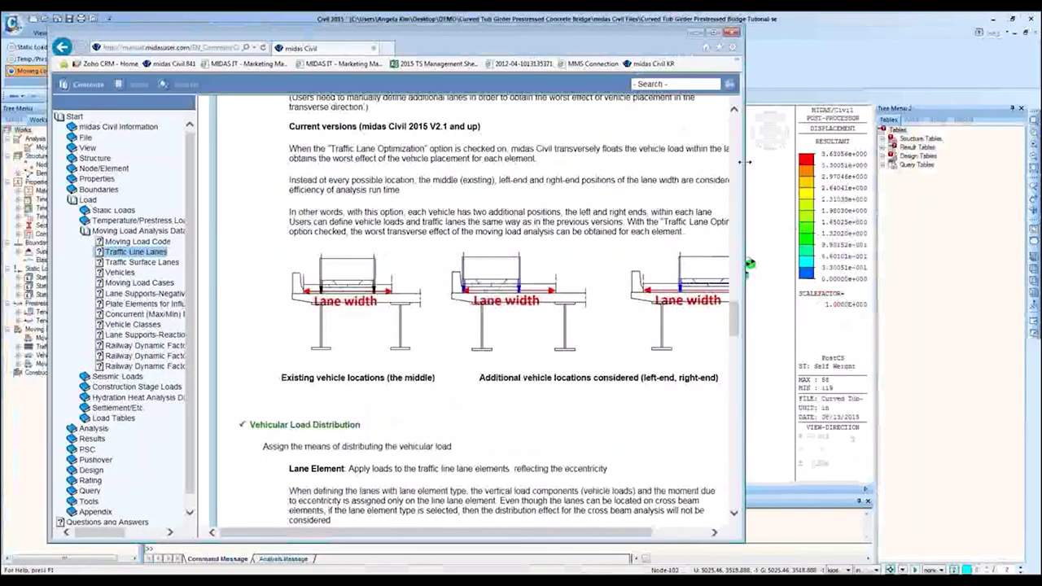
drag(746, 163, 847, 163)
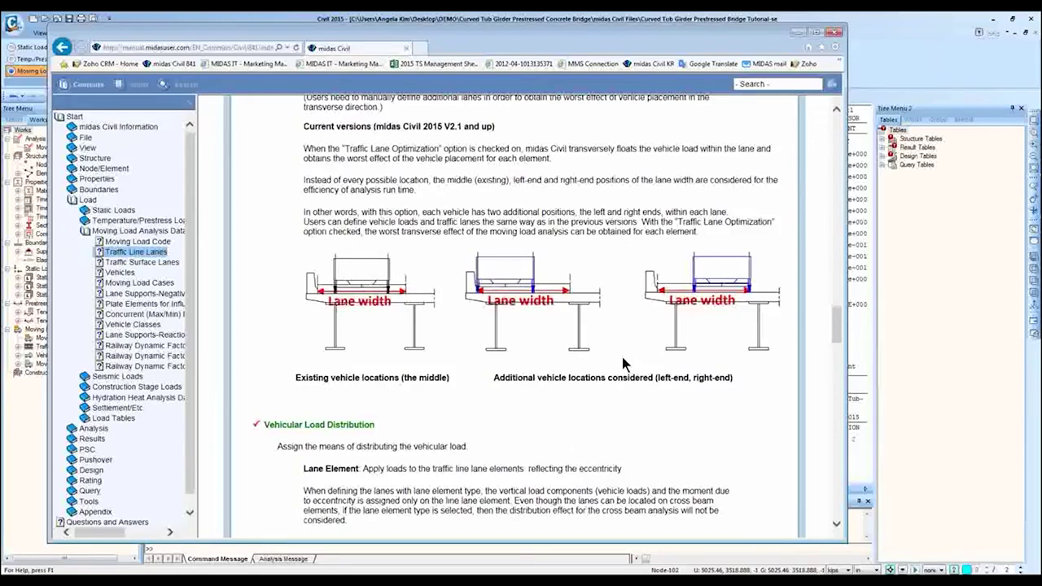
click(799, 33)
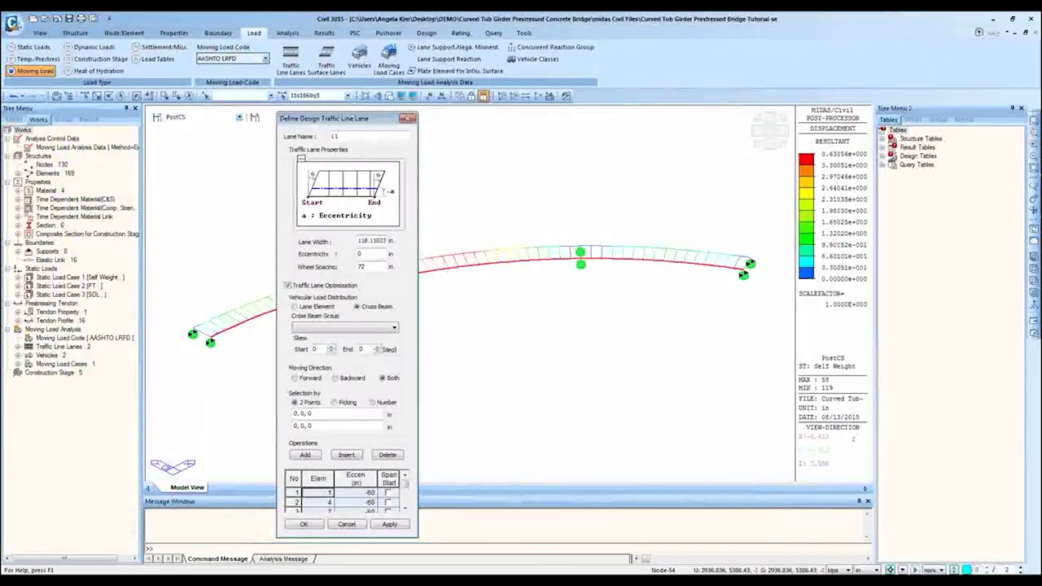
- Dismiss the open definition of traffic line lane L1 and switch the model's length unit to feet
double_click(363, 241)
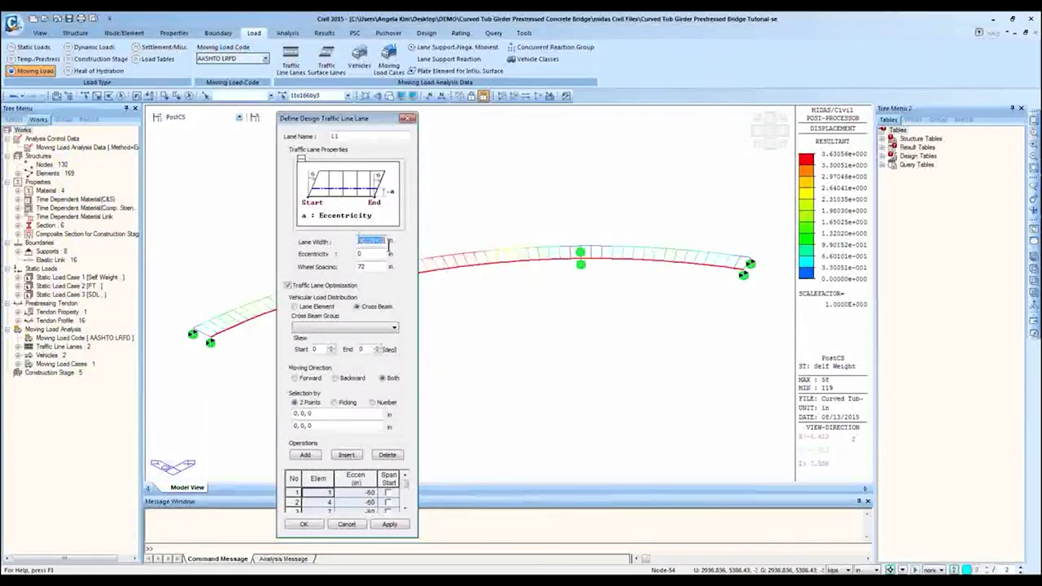
click(358, 521)
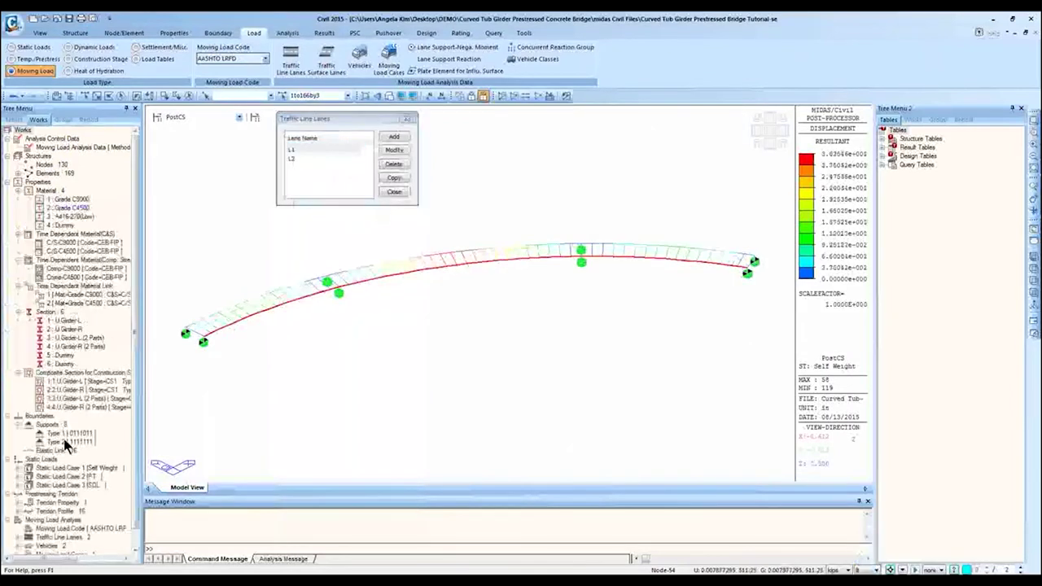
double_click(65, 537)
double_click(308, 150)
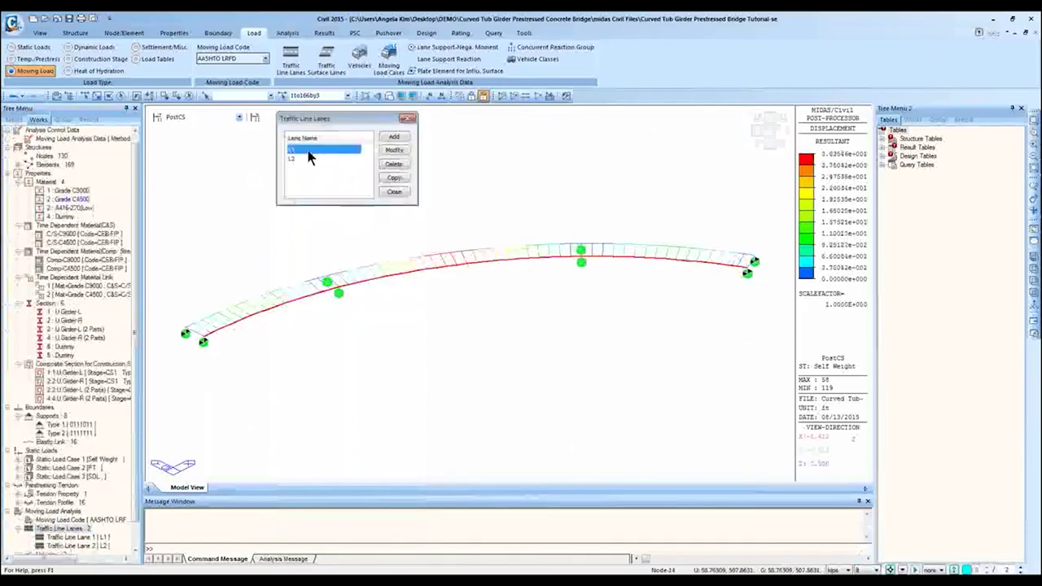
drag(355, 122, 421, 96)
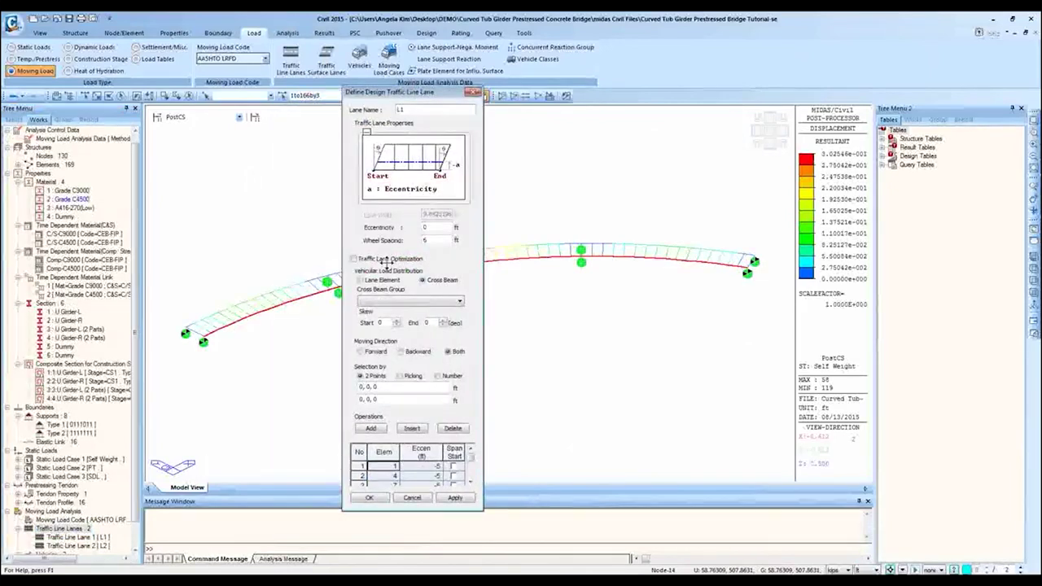
click(383, 260)
double_click(435, 213)
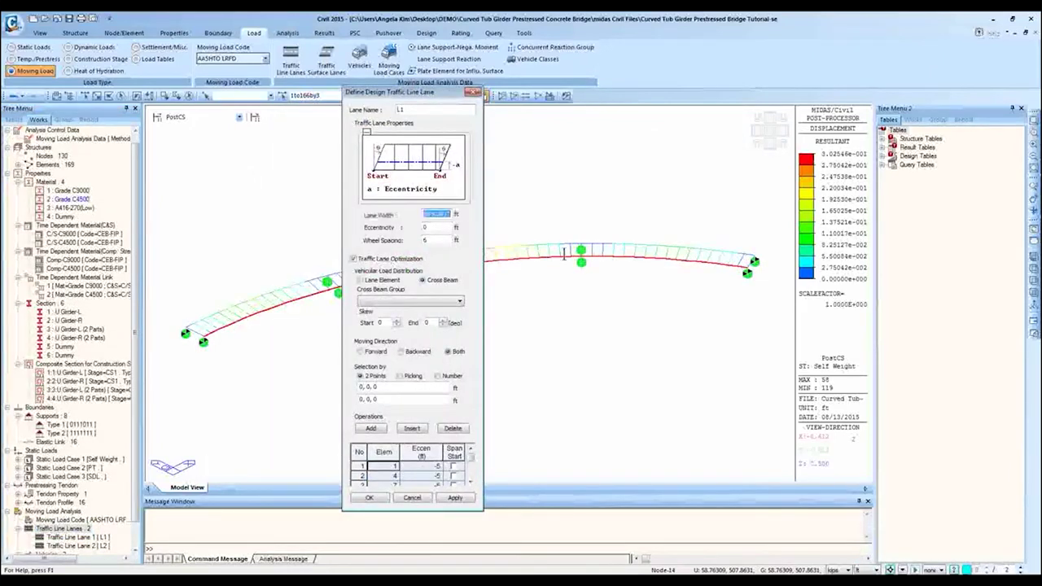
text(10)
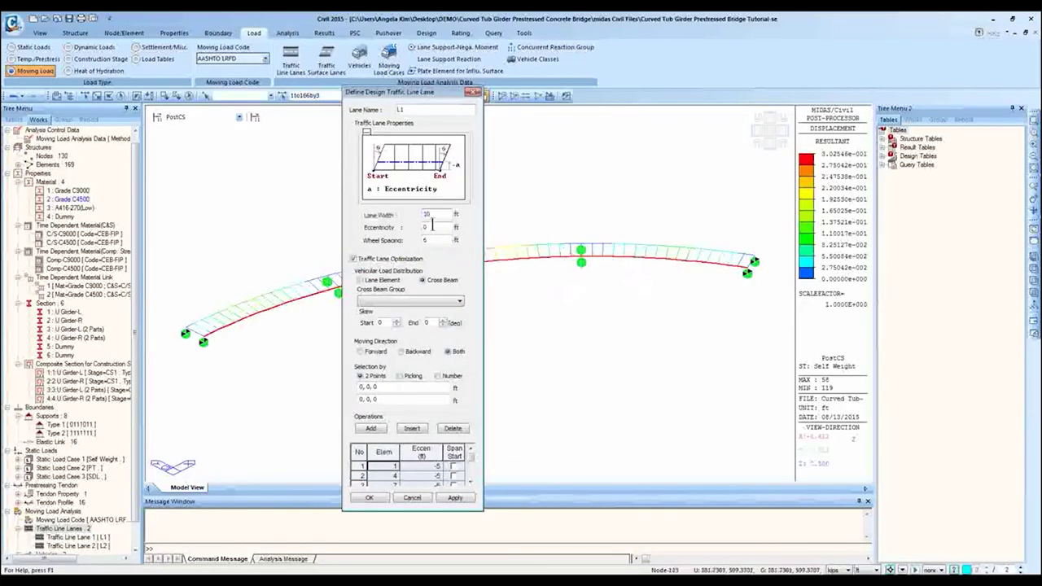
click(428, 240)
click(440, 213)
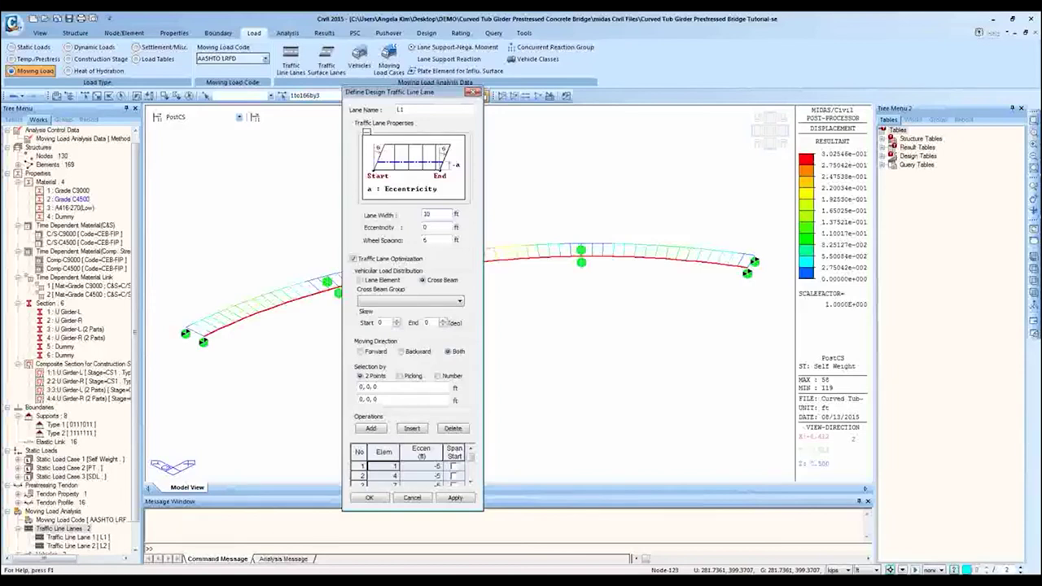
click(438, 109)
click(429, 301)
click(442, 306)
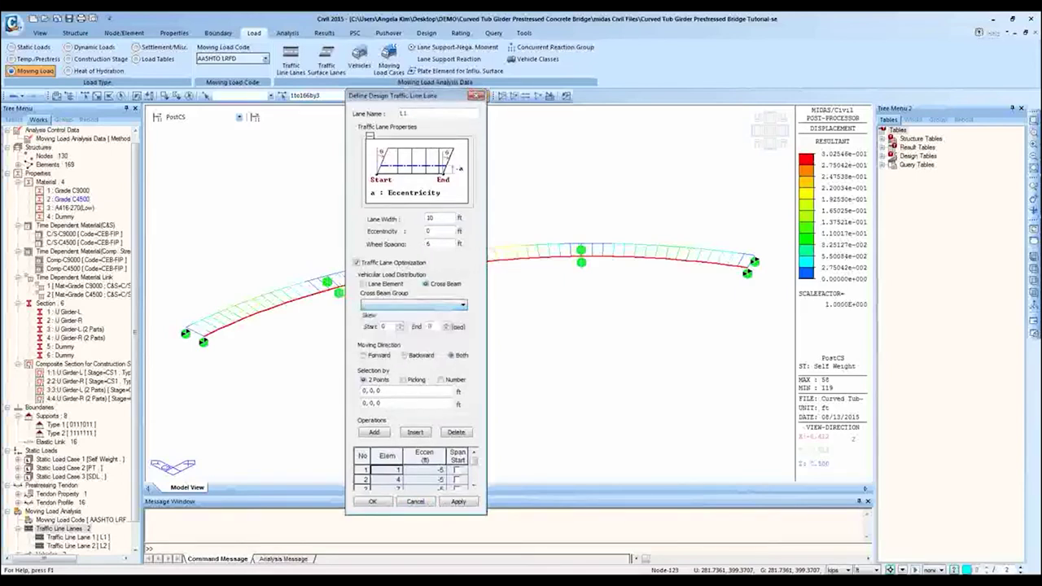
click(477, 97)
- Return the model to preprocessing, display the Base stage, and open the properties of traffic line lane L1
click(90, 59)
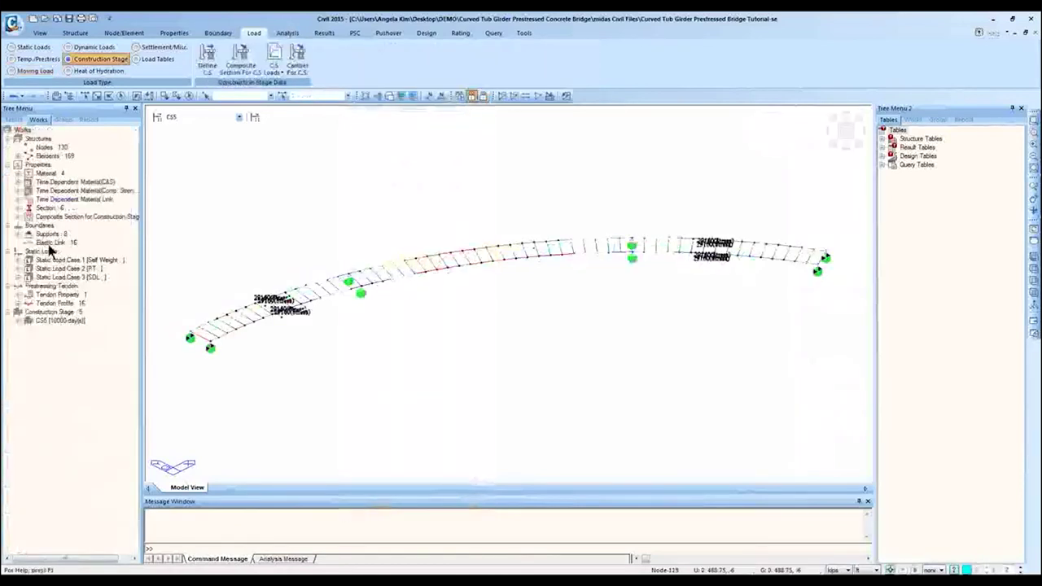
click(199, 118)
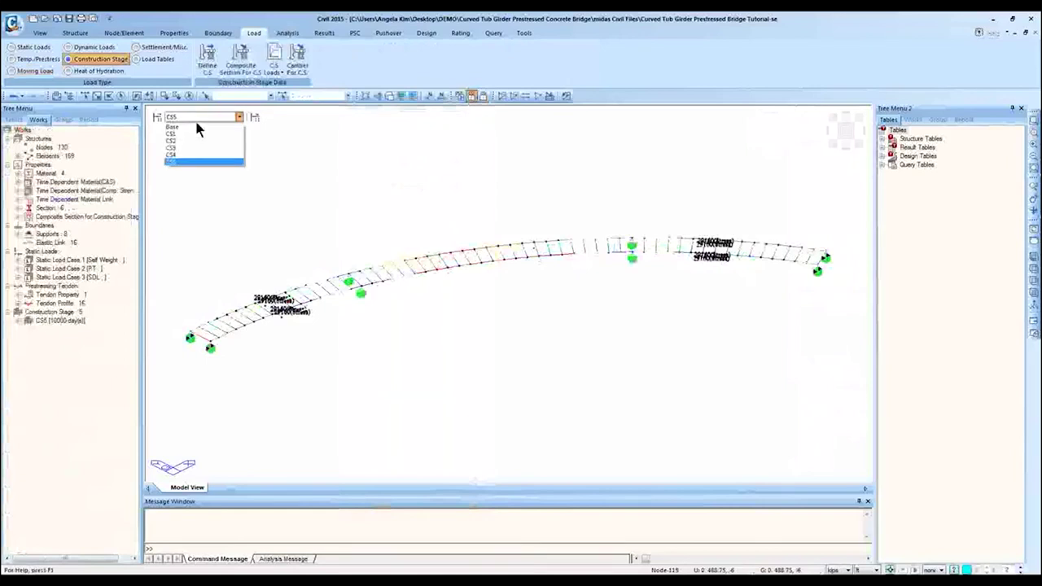
click(201, 126)
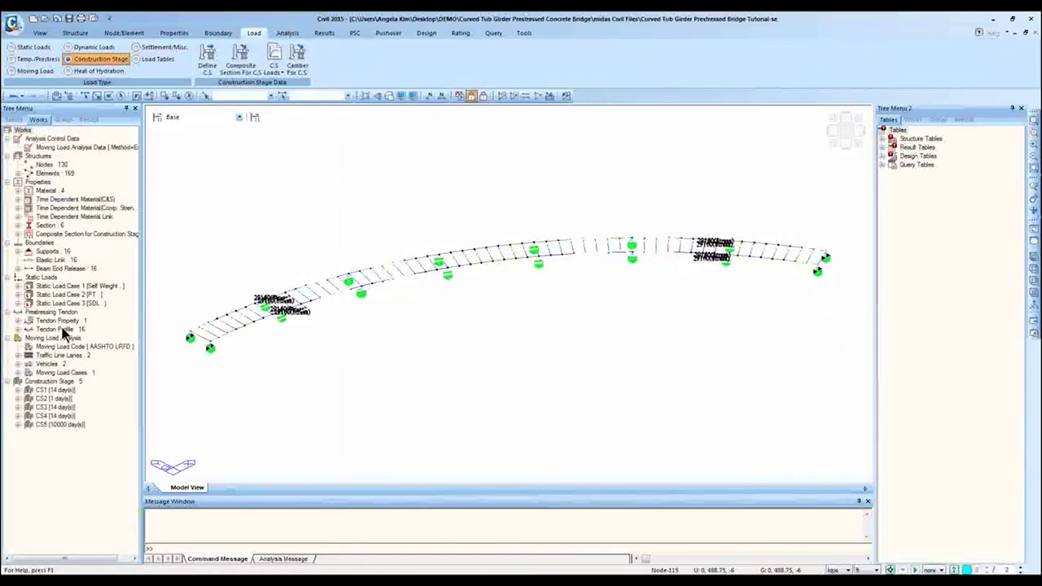
double_click(66, 356)
right_click(68, 368)
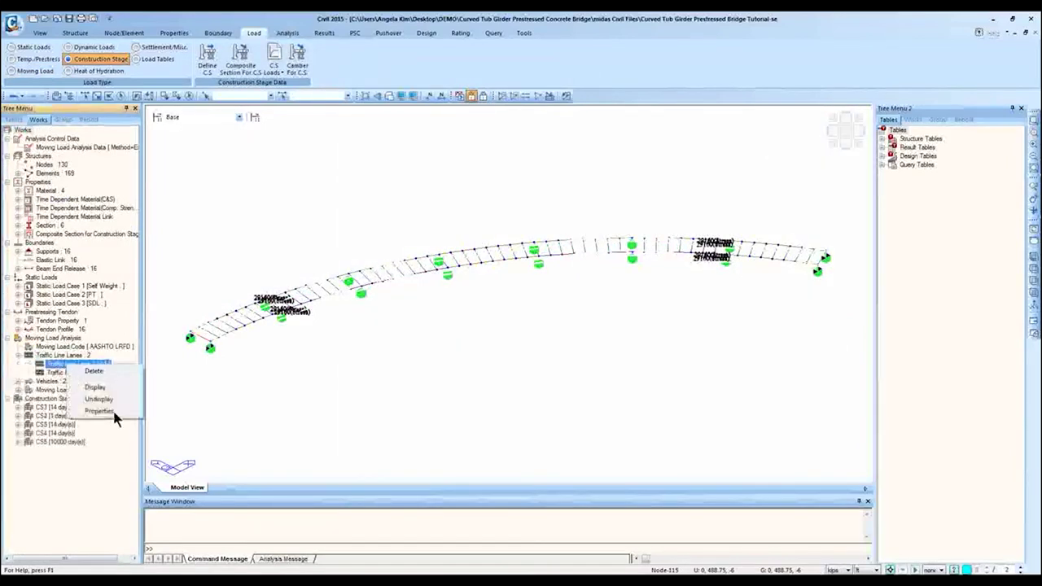
click(110, 412)
drag(114, 29, 361, 75)
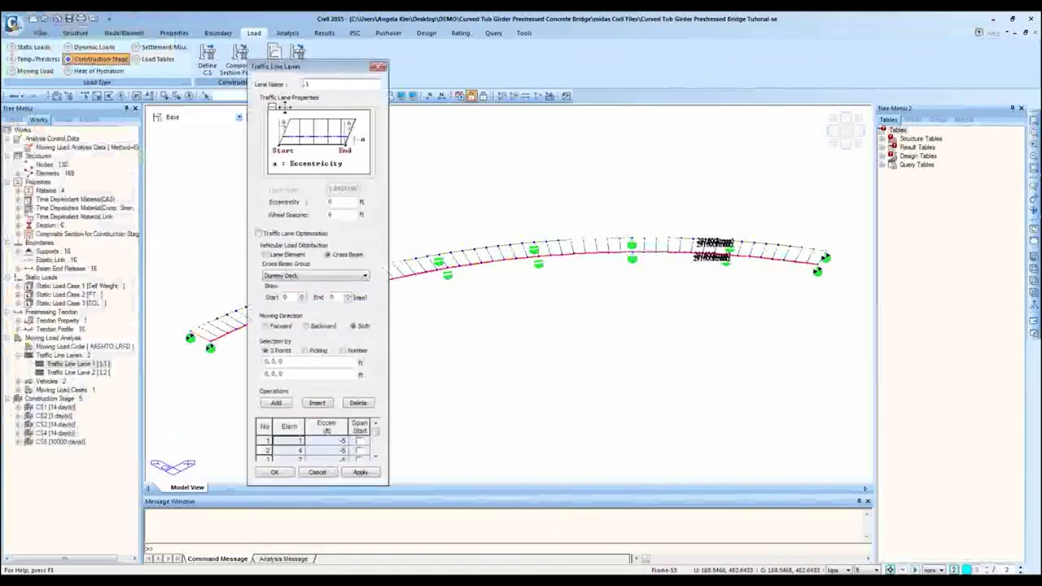
- Enable Traffic Lane Optimization for lane L1 and set its lane width to 10 ft
click(298, 236)
text(10)
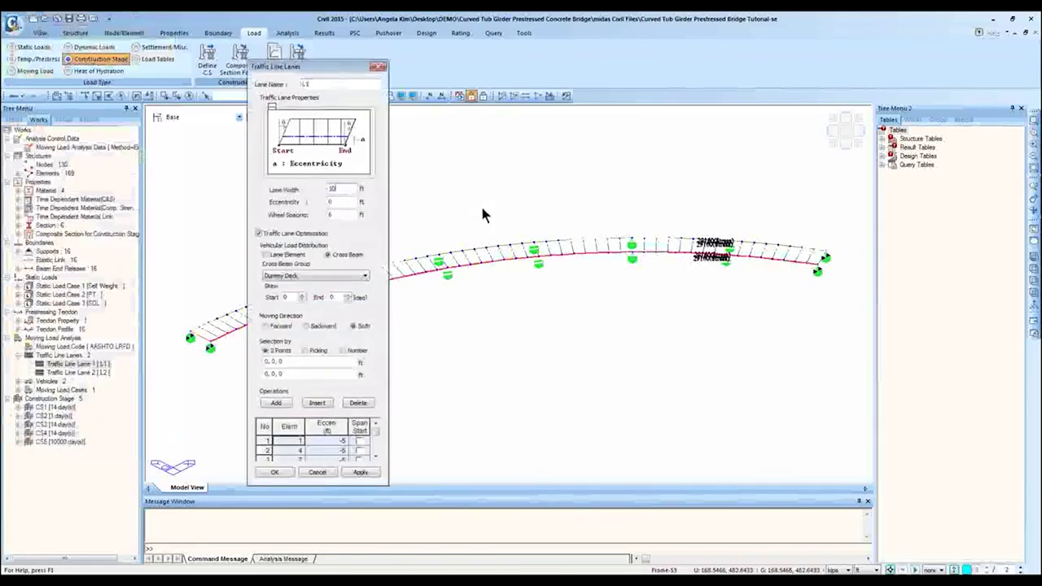
key(Tab)
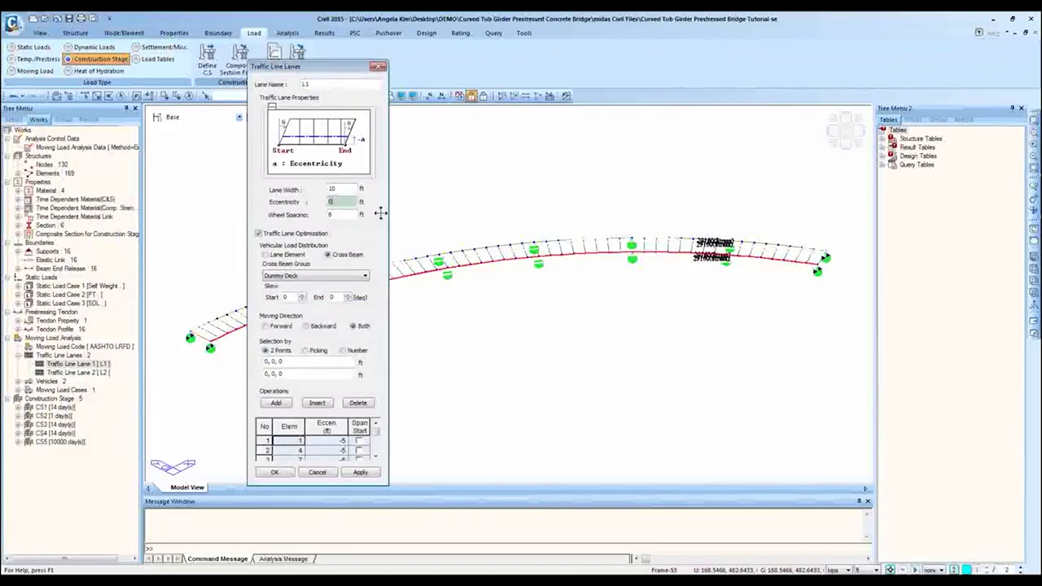
click(344, 189)
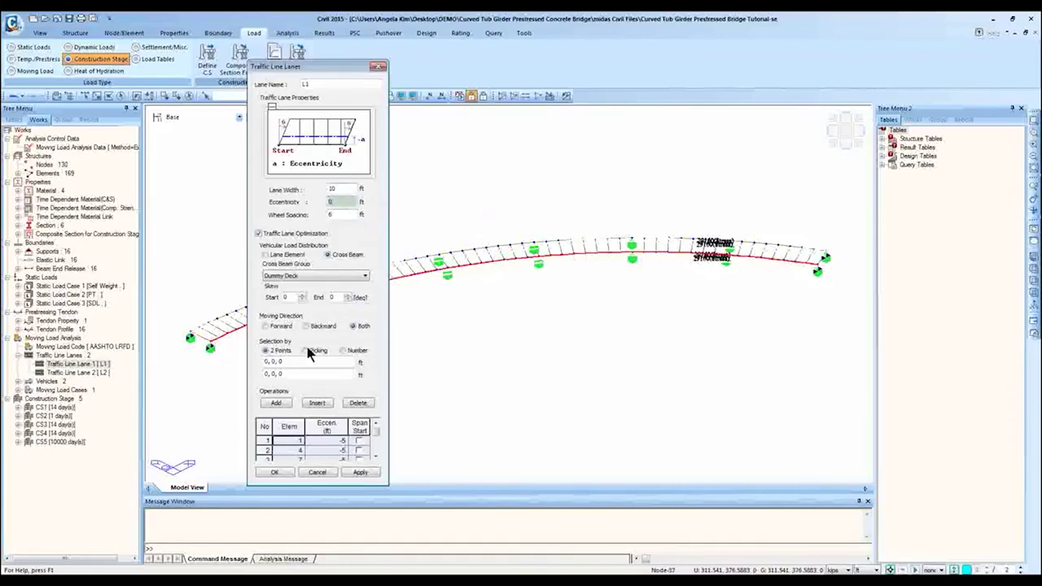
- Choose selection by number for lane L1 and enter 1to166by3 as the element list
click(345, 350)
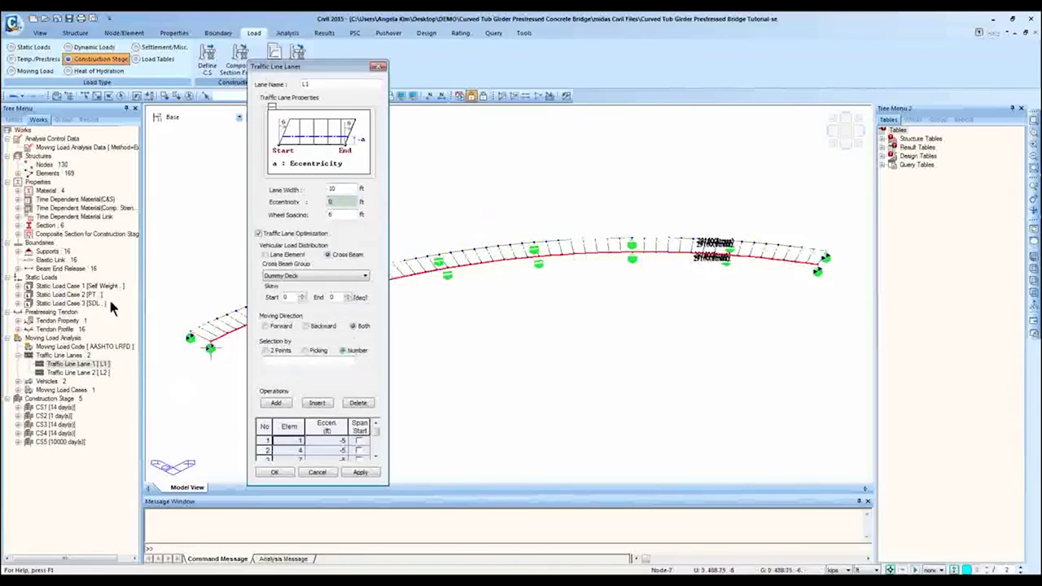
drag(354, 65, 460, 80)
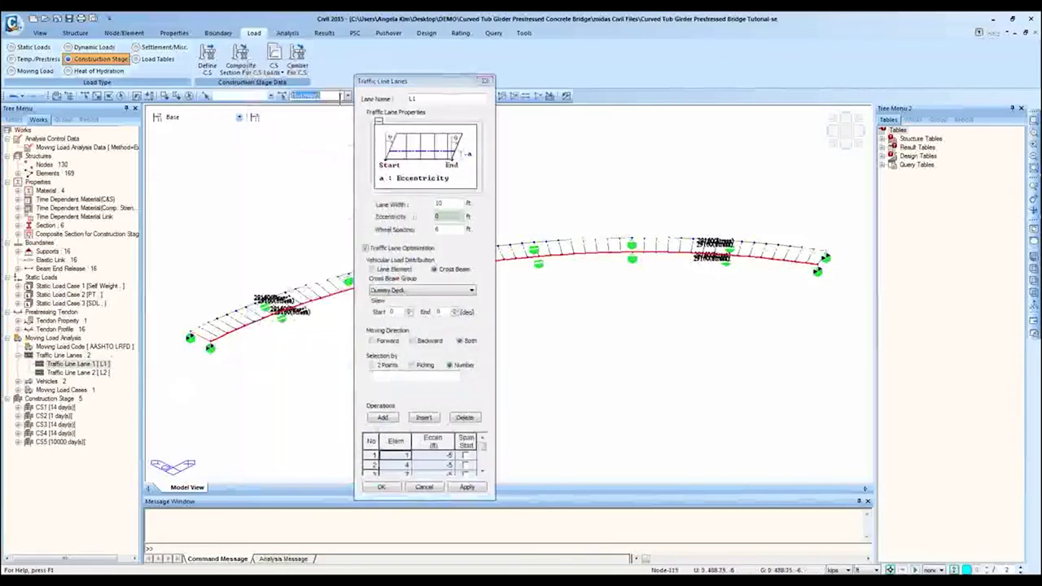
click(413, 376)
text(11to166by3)
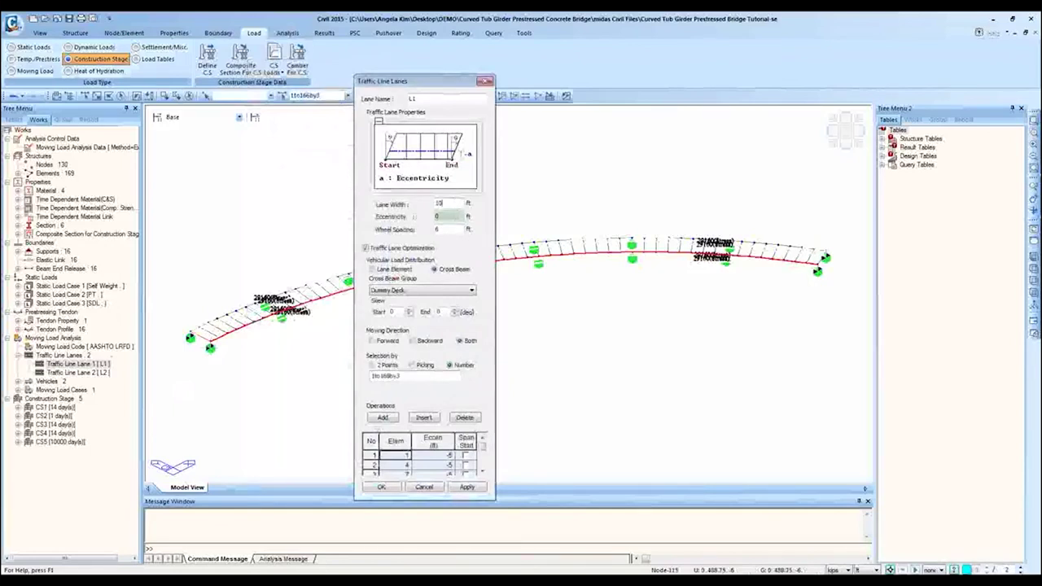
click(366, 248)
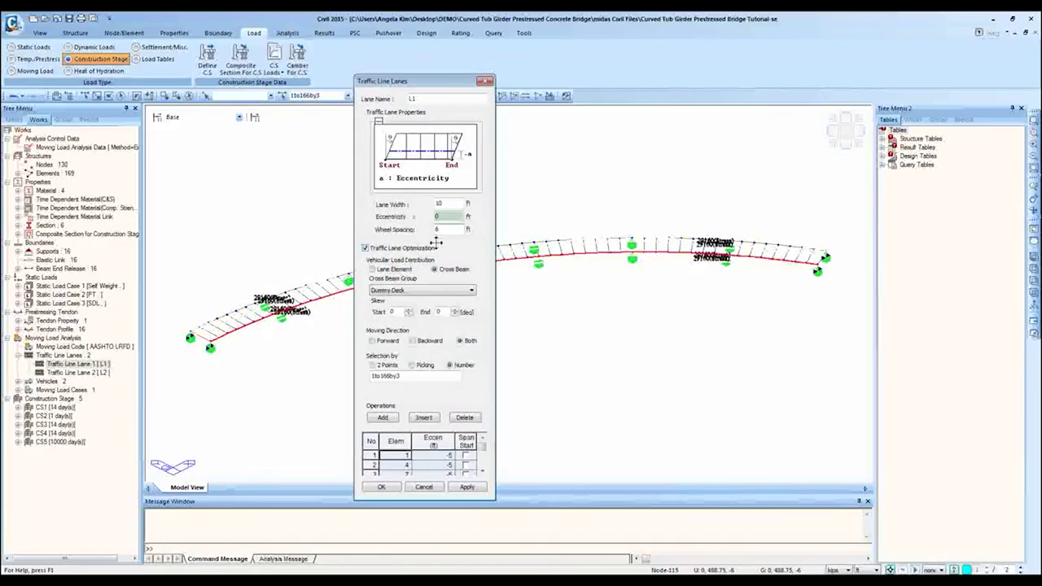
- Compare the Lane Element and Cross Beam options and look up Vehicular Load Distribution in the online manual
click(393, 270)
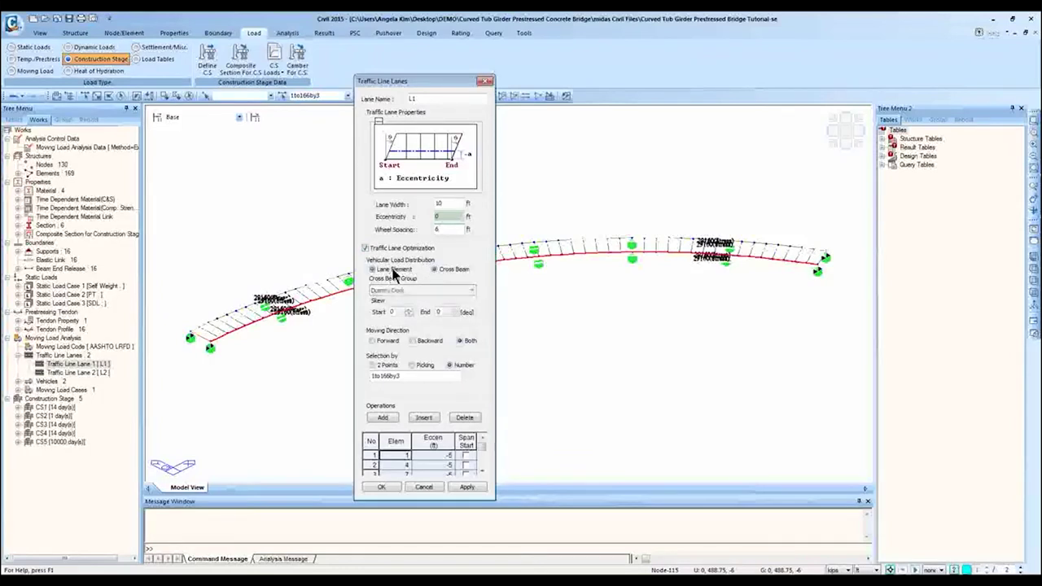
click(456, 269)
key(F1)
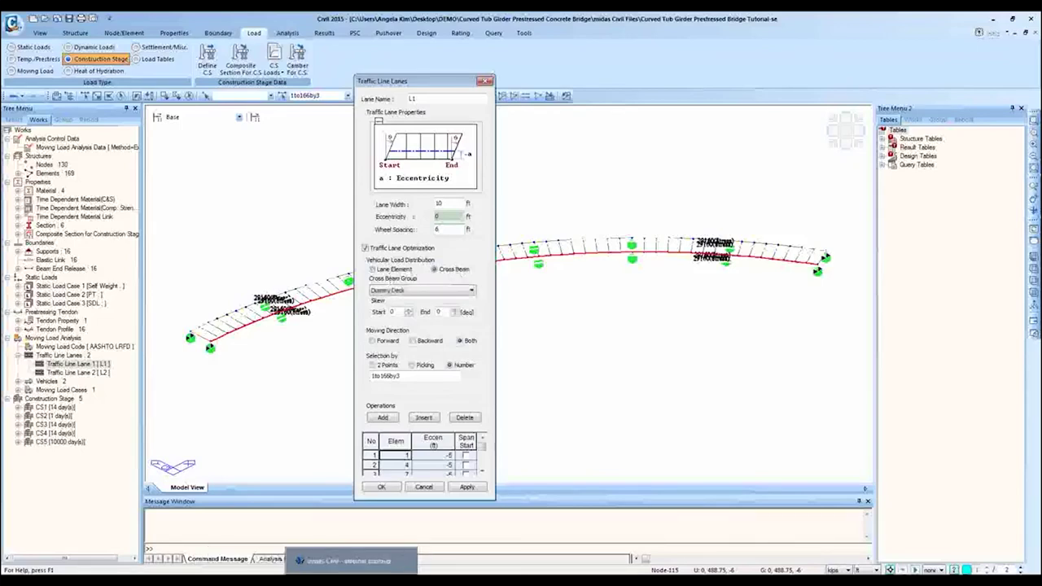
scroll(506, 318, up, 10)
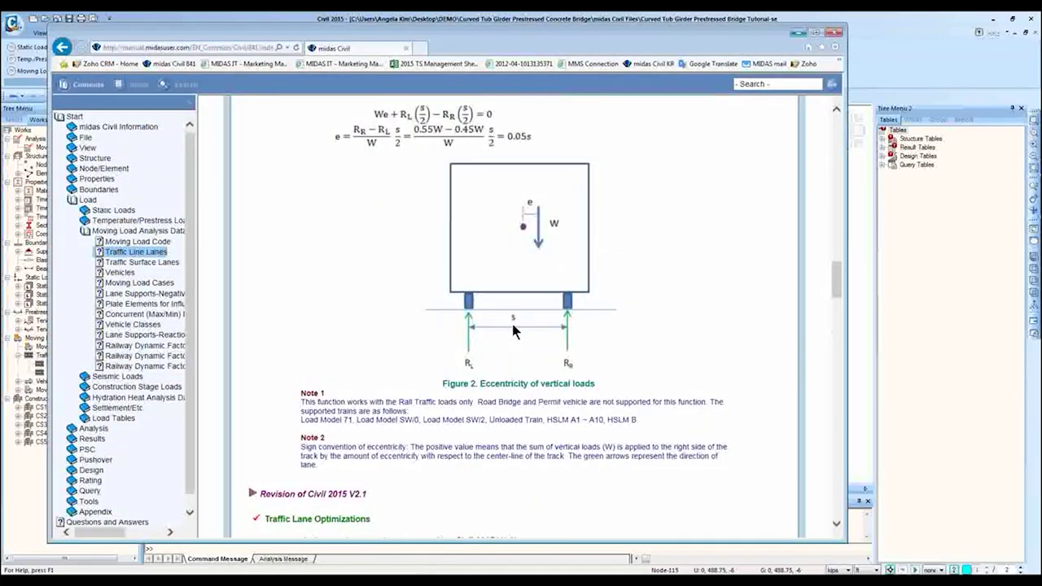
scroll(513, 335, up, 15)
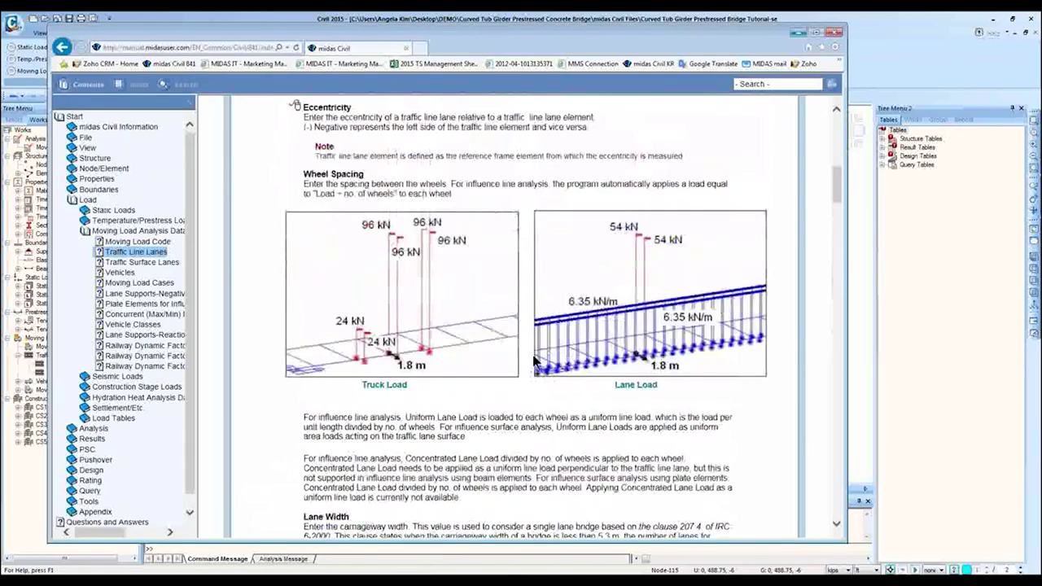
scroll(533, 360, up, 2)
scroll(531, 358, down, 10)
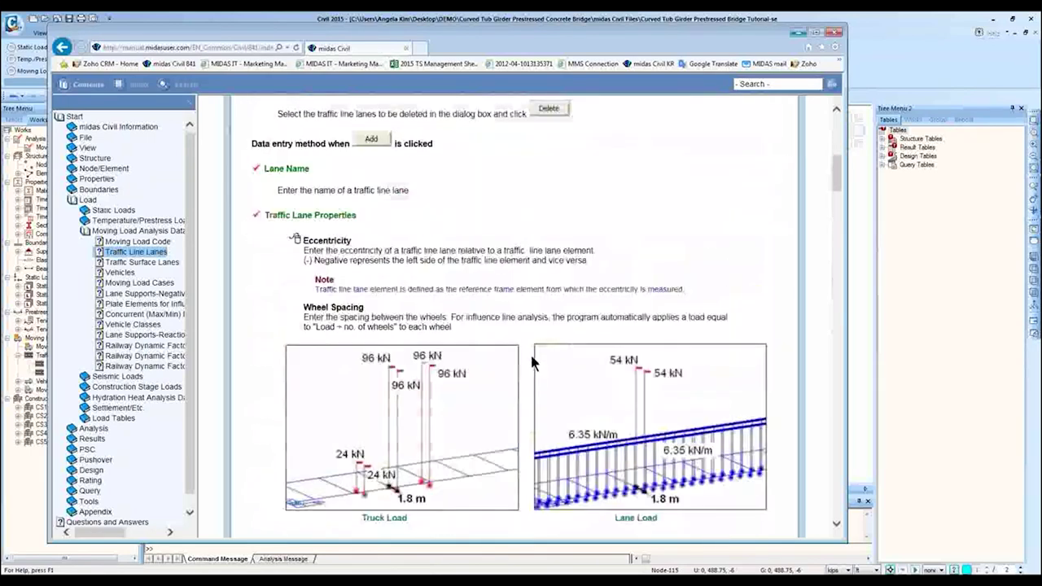
scroll(532, 362, down, 15)
scroll(535, 362, down, 15)
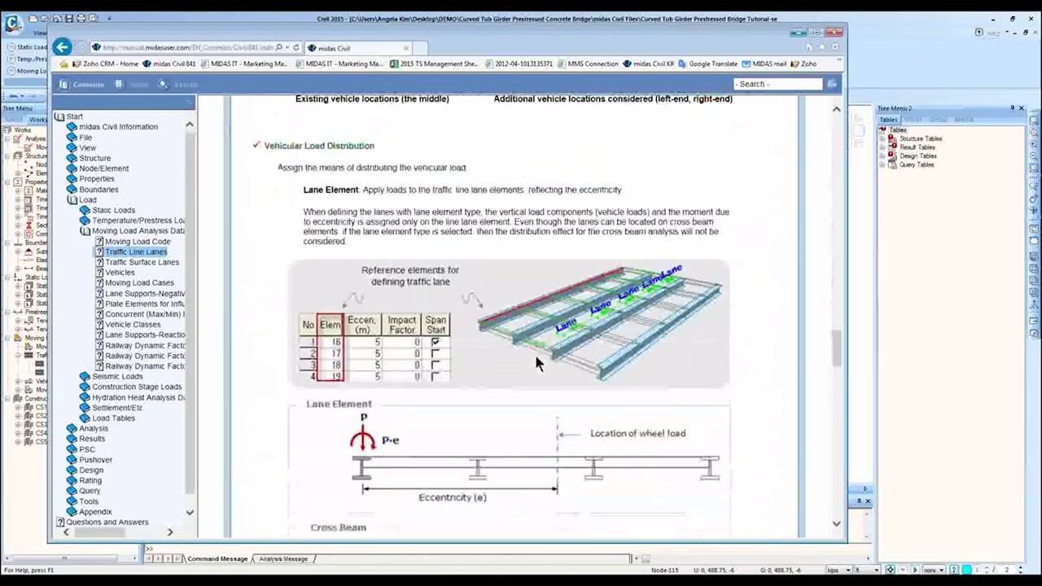
scroll(533, 352, down, 5)
scroll(534, 351, up, 3)
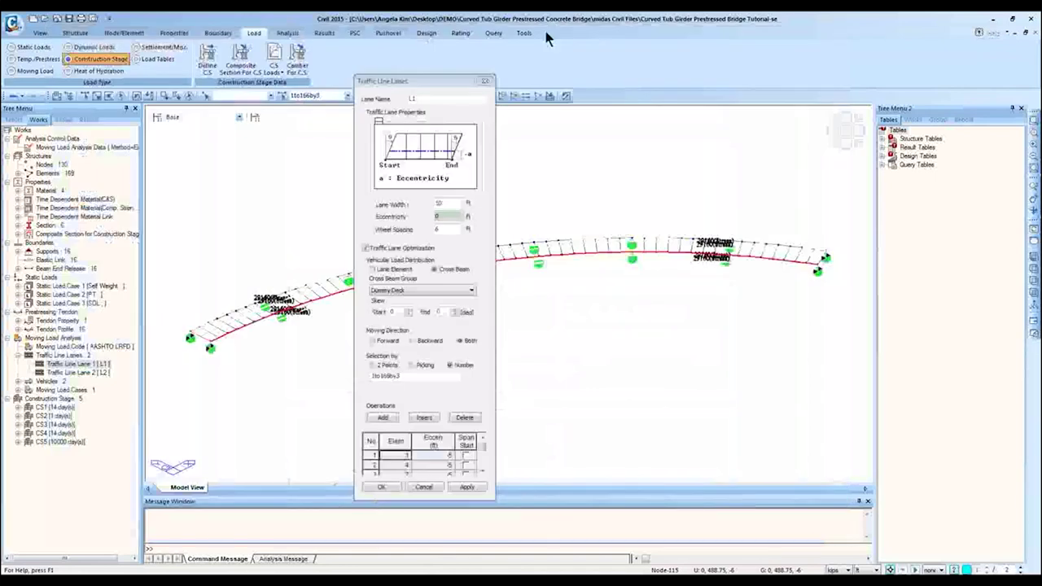
- Switch the distribution to Lane Element and examine the manual's load diagrams for Lane Element and Cross Beam
click(394, 270)
key(alt+Tab)
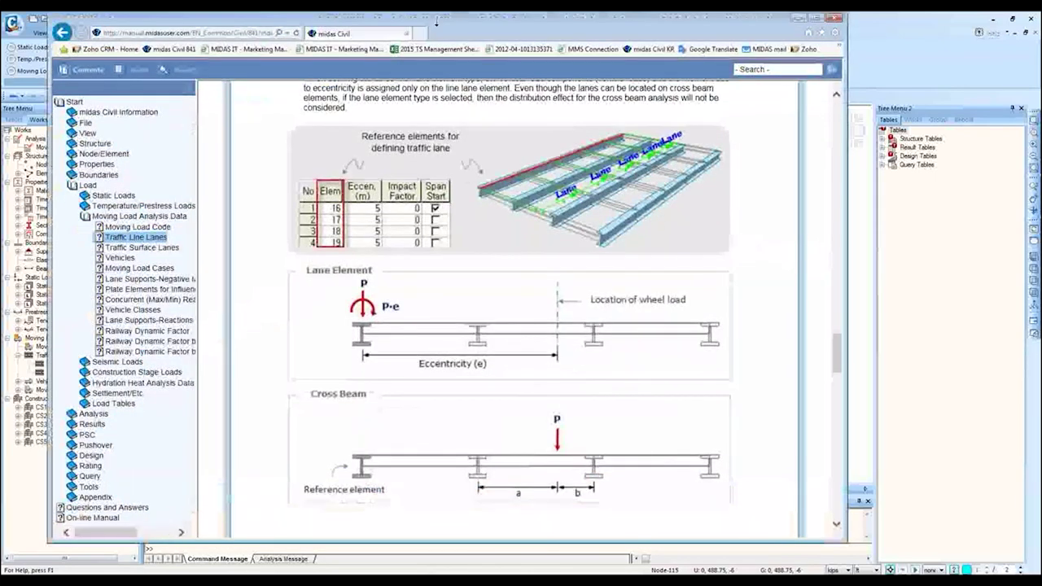
scroll(572, 225, up, 2)
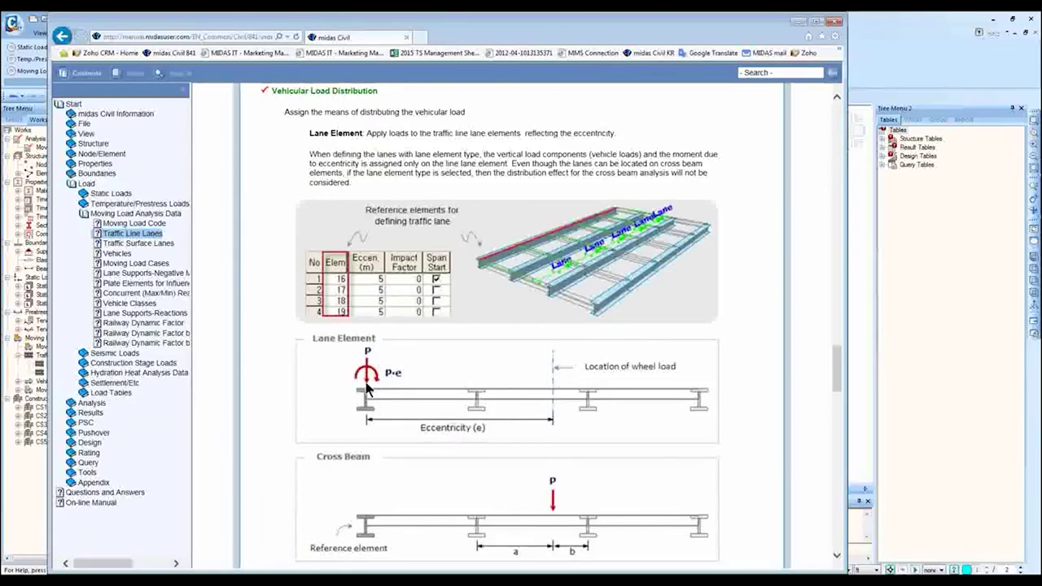
scroll(378, 388, down, 3)
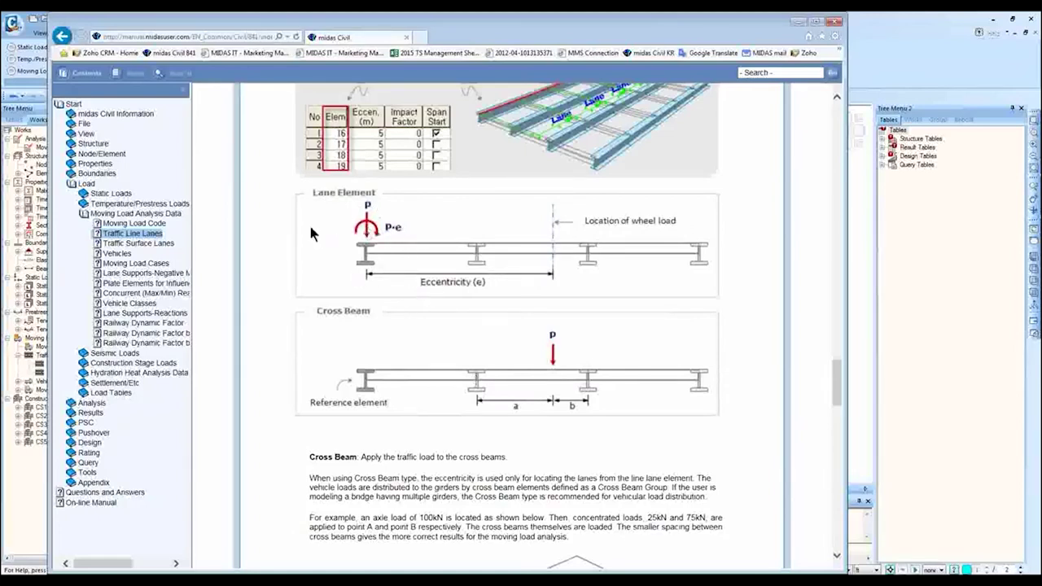
scroll(392, 250, up, 1)
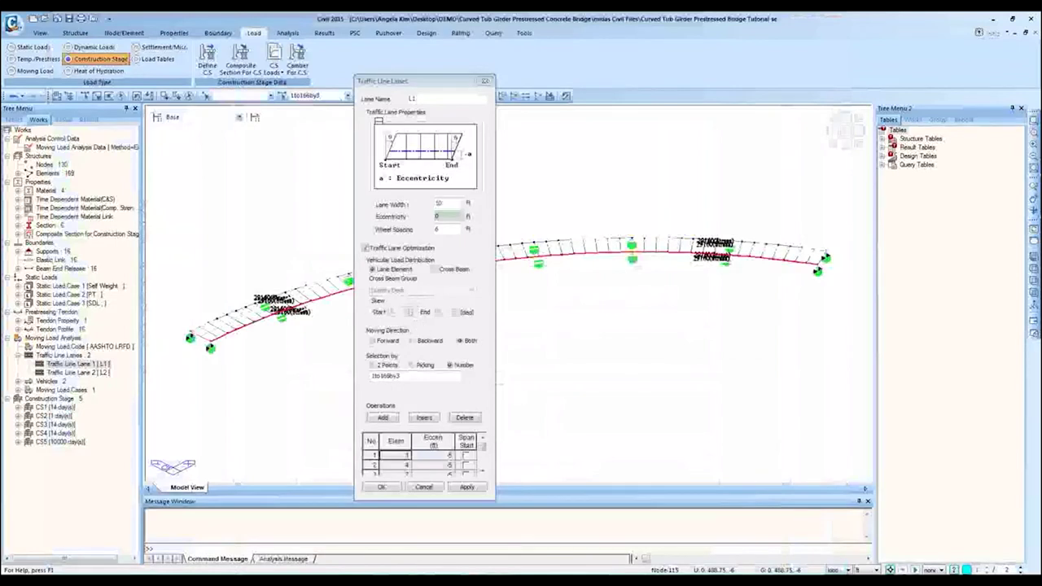
- Set lane L1's vehicular load distribution to Cross Beam and select the Dummy Deck structure group's elements in the model
click(446, 269)
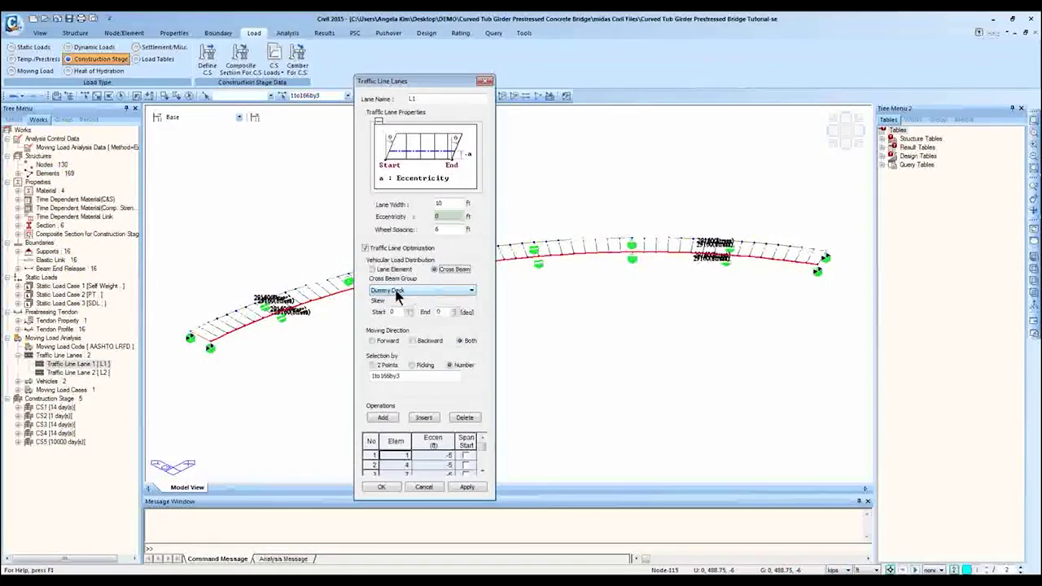
click(64, 120)
click(72, 157)
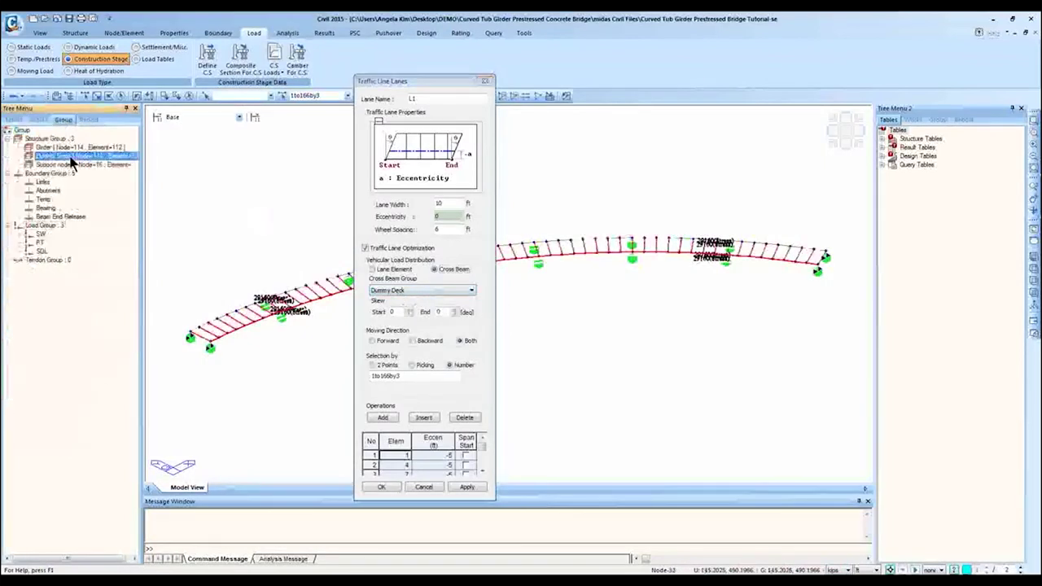
drag(71, 158, 169, 330)
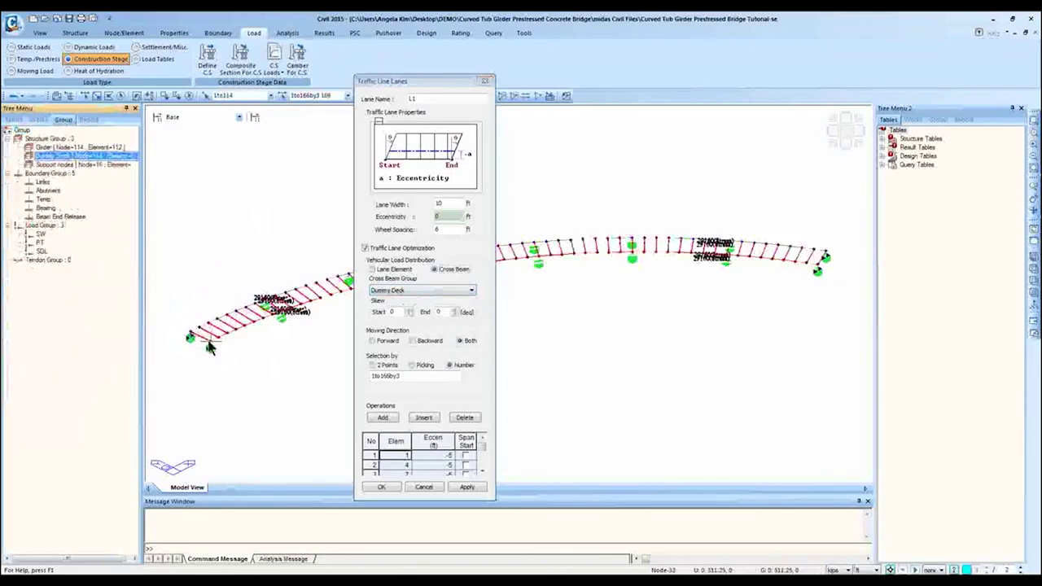
click(218, 236)
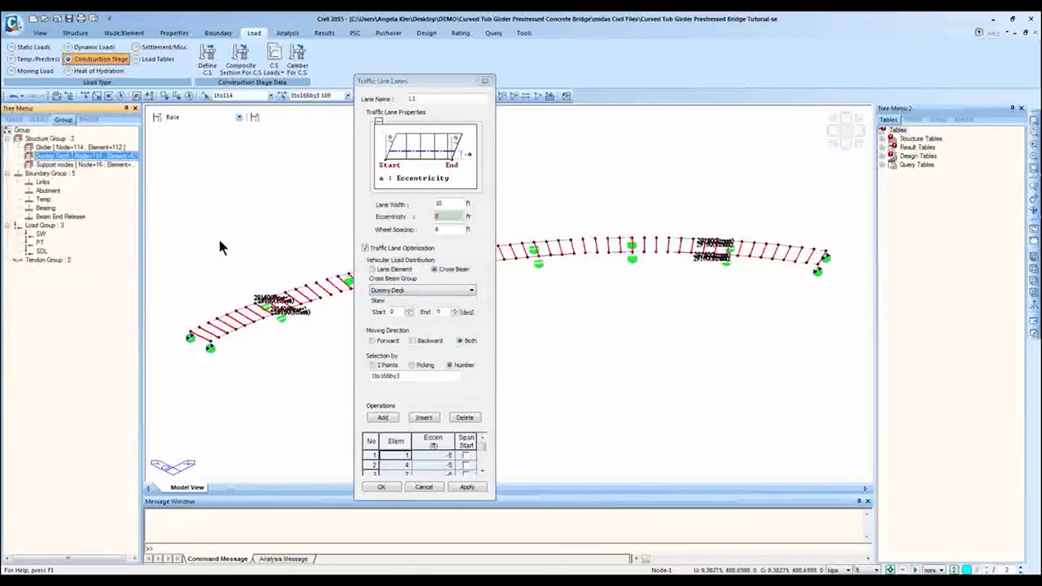
- Mark element 1 as a span start in lane L1's element table
drag(402, 79, 607, 92)
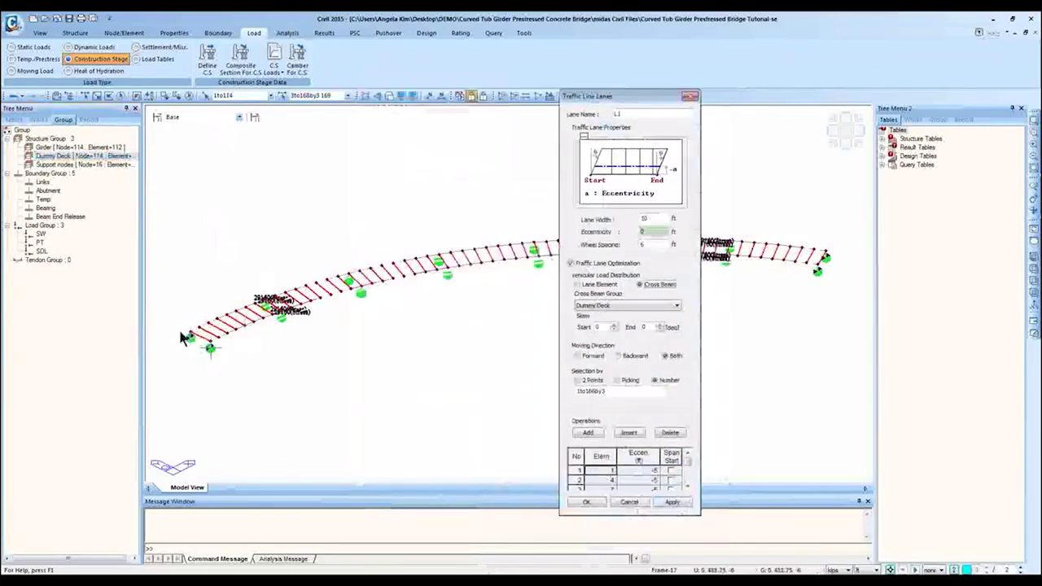
drag(651, 100, 424, 130)
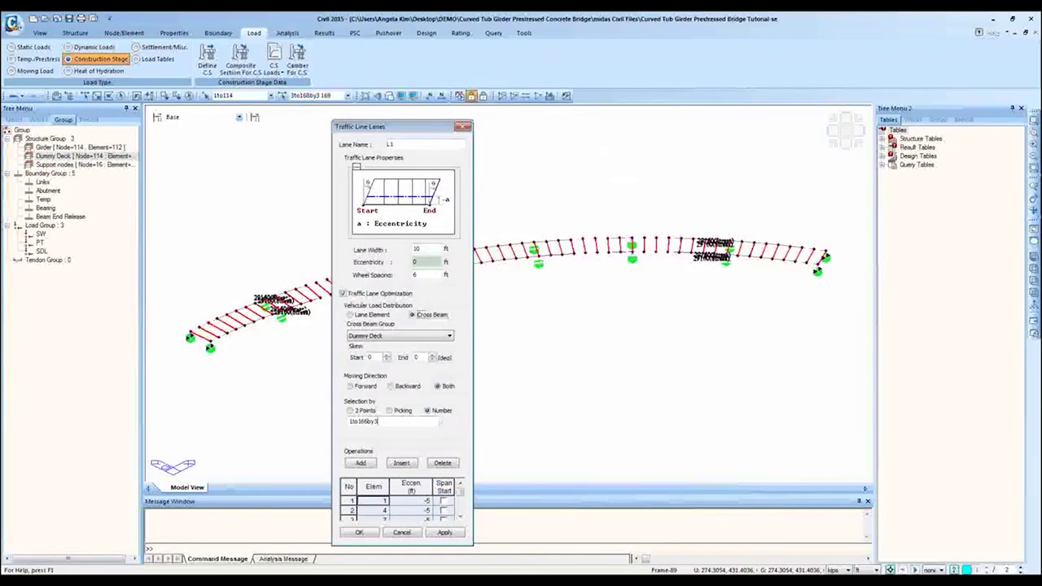
key(Return)
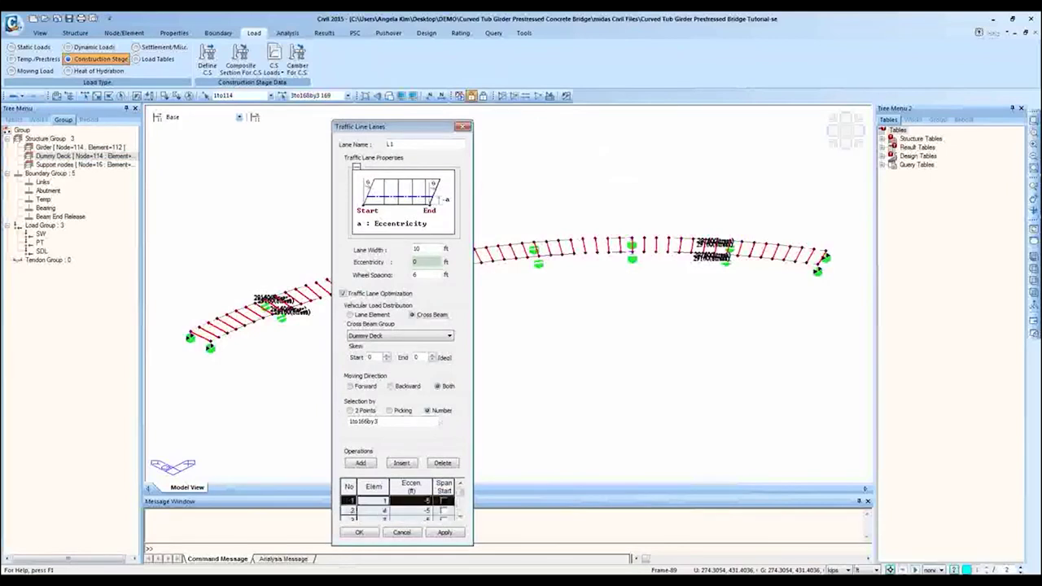
click(444, 501)
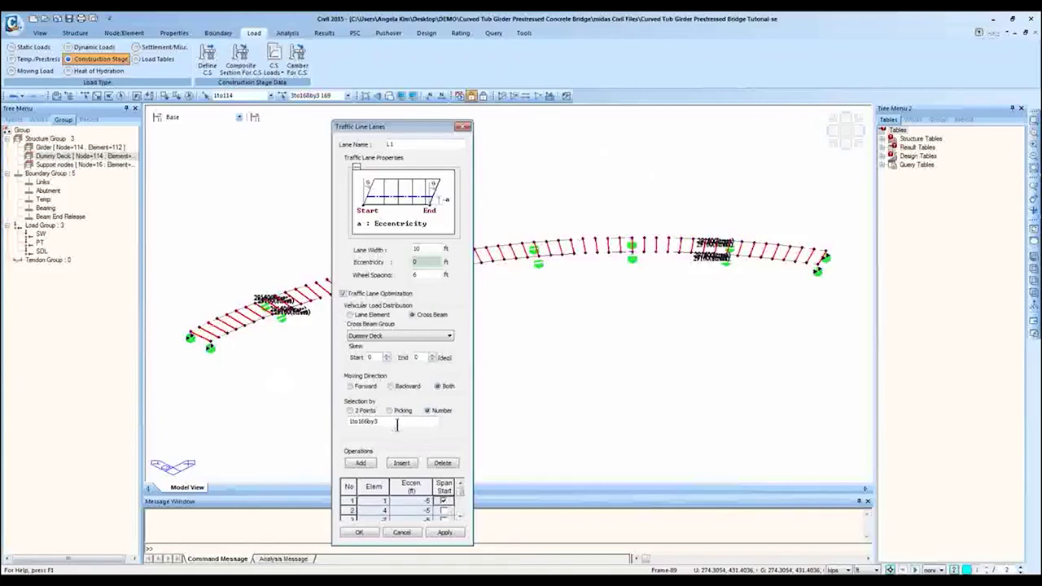
- Select elements 1to166by3 in the model and deselect those of the first span to locate the second span's first element
click(324, 95)
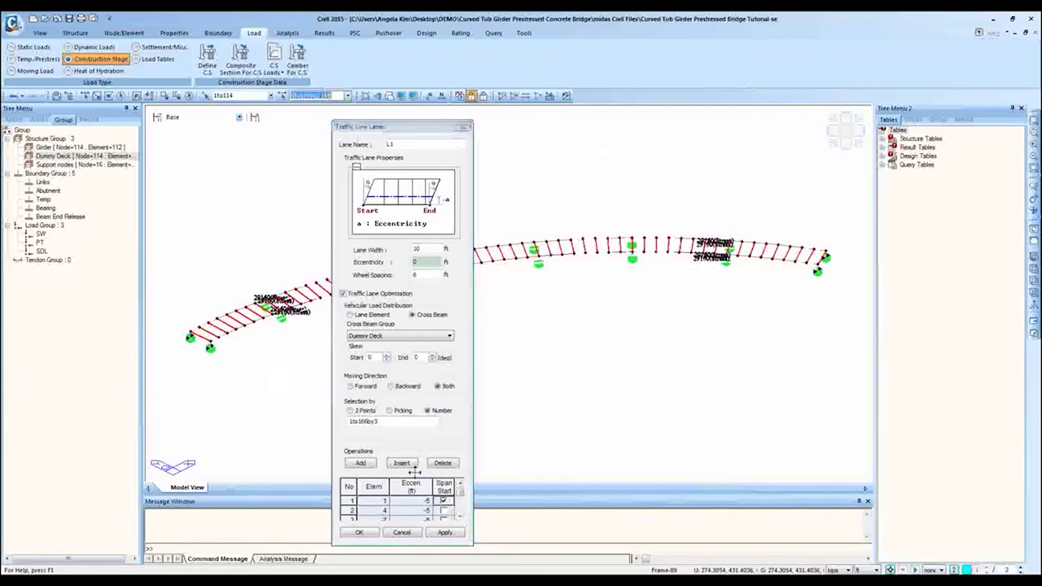
double_click(364, 421)
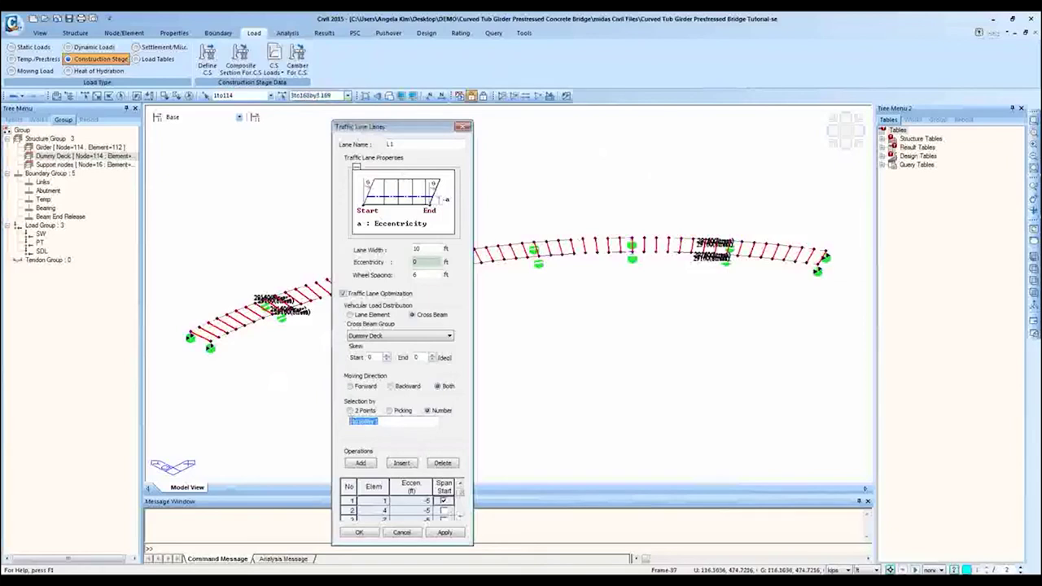
click(321, 95)
key(Return)
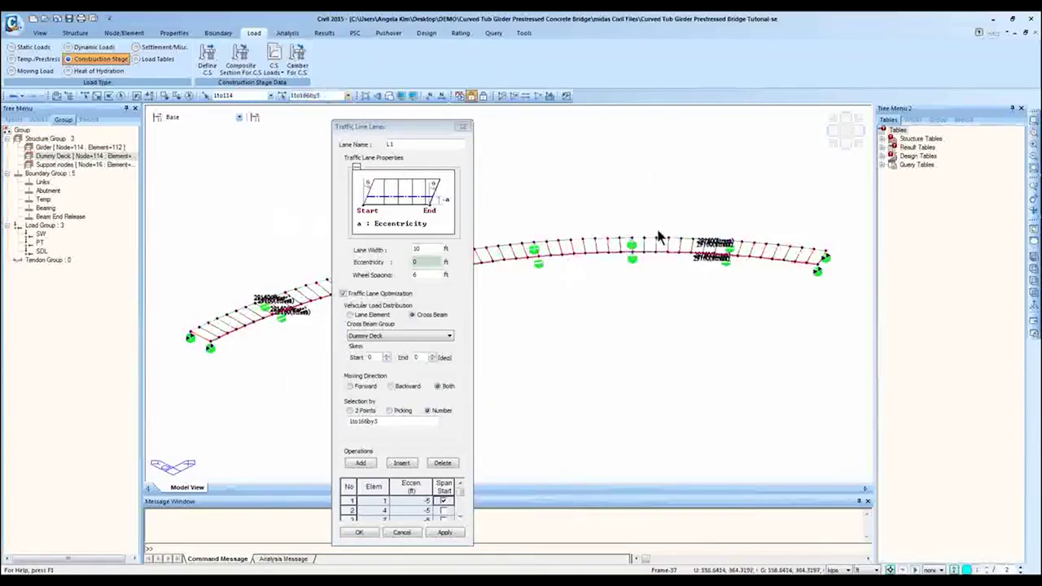
drag(399, 128, 159, 126)
middle_drag(434, 240, 311, 367)
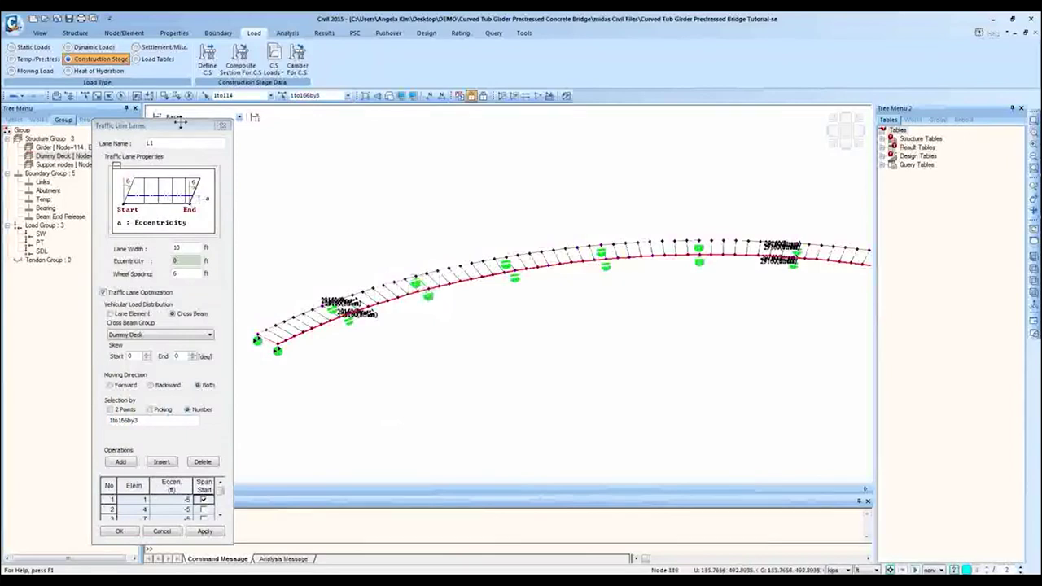
click(97, 95)
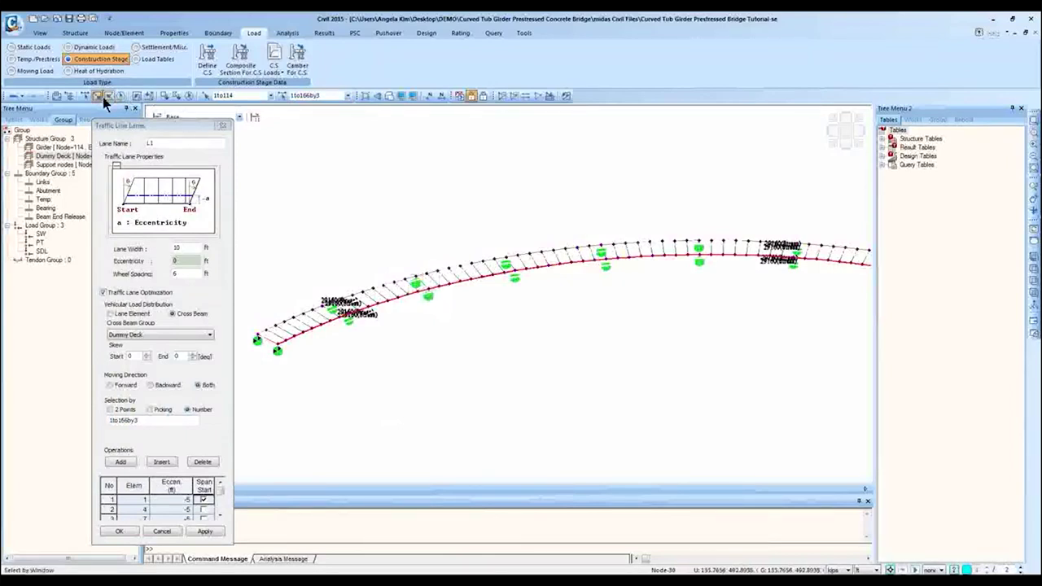
drag(420, 290, 288, 395)
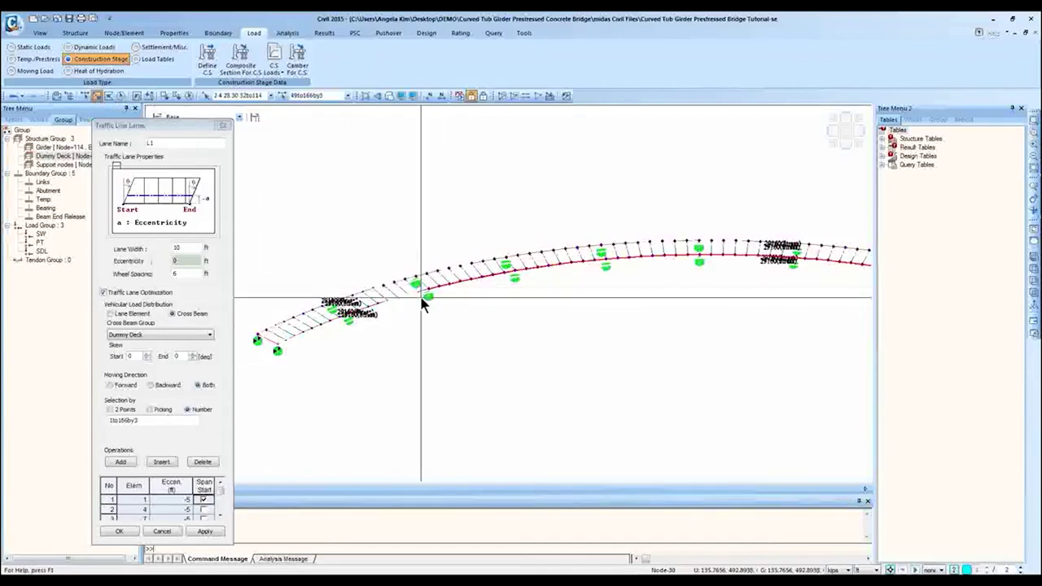
- Display element numbers in the model and mark element 49 as a span start for lane L1
click(220, 519)
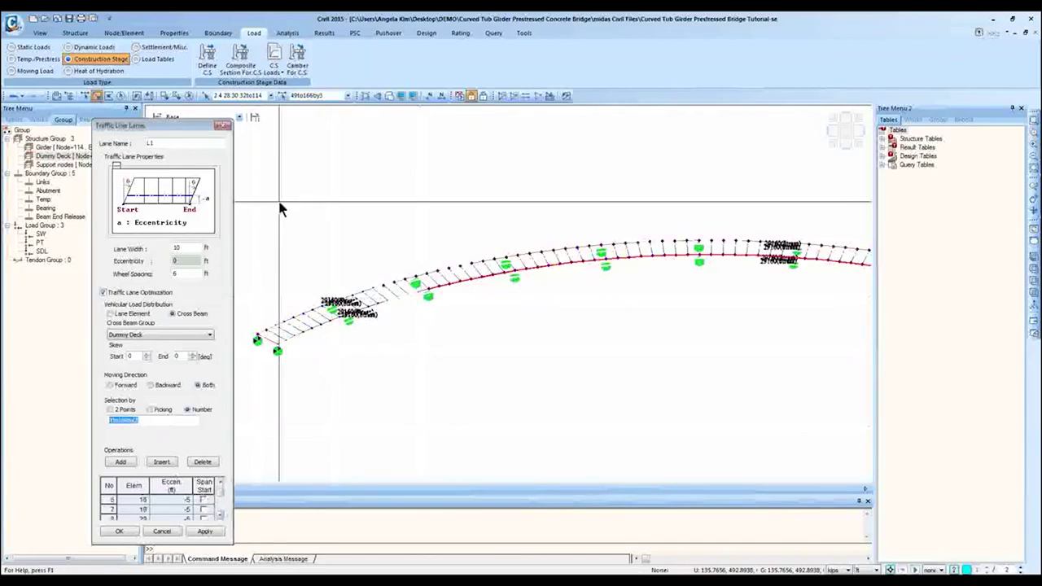
click(220, 518)
click(219, 519)
click(220, 518)
click(222, 519)
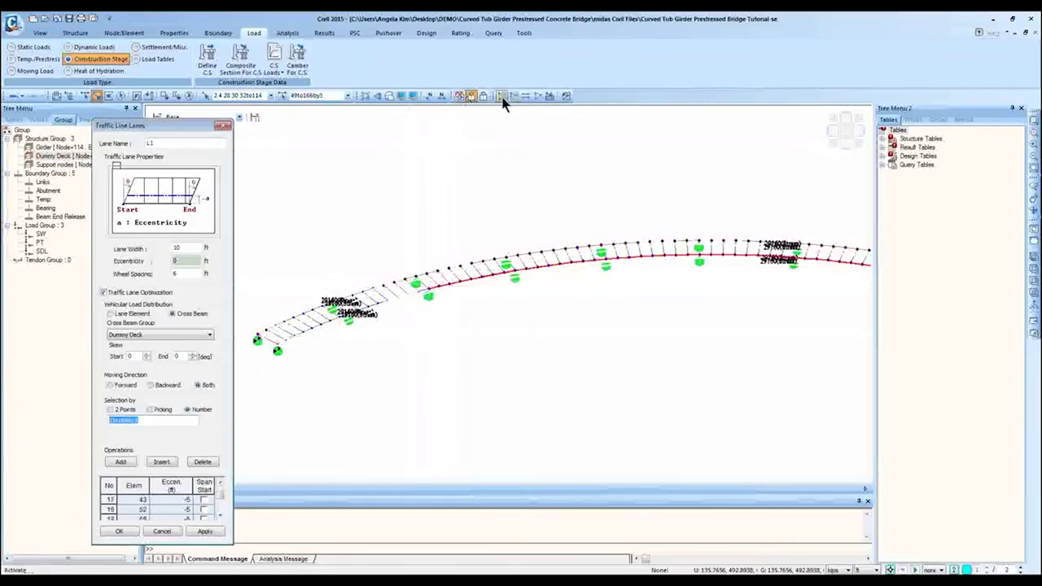
click(440, 95)
scroll(430, 285, up, 5)
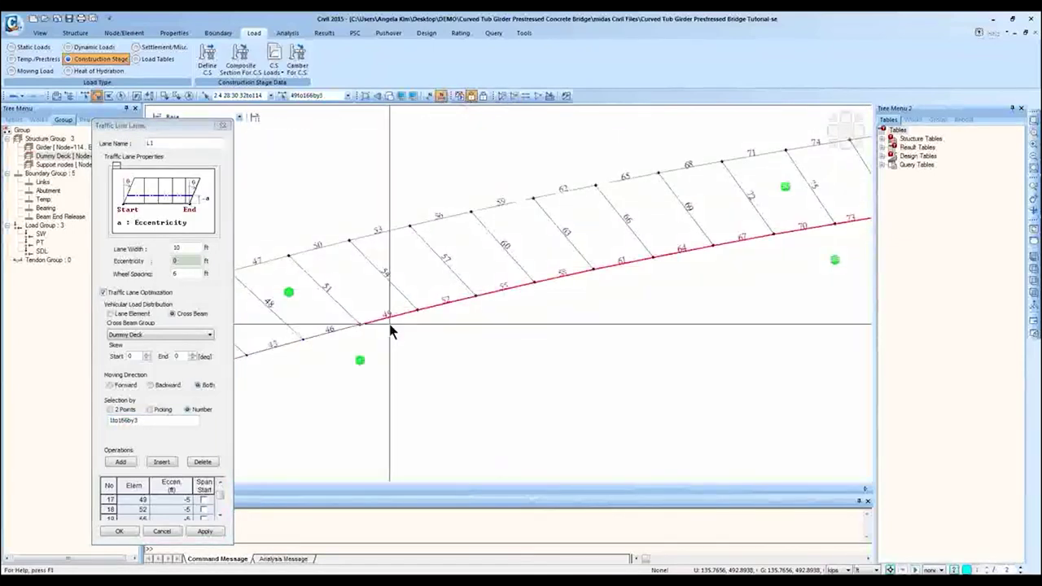
click(204, 499)
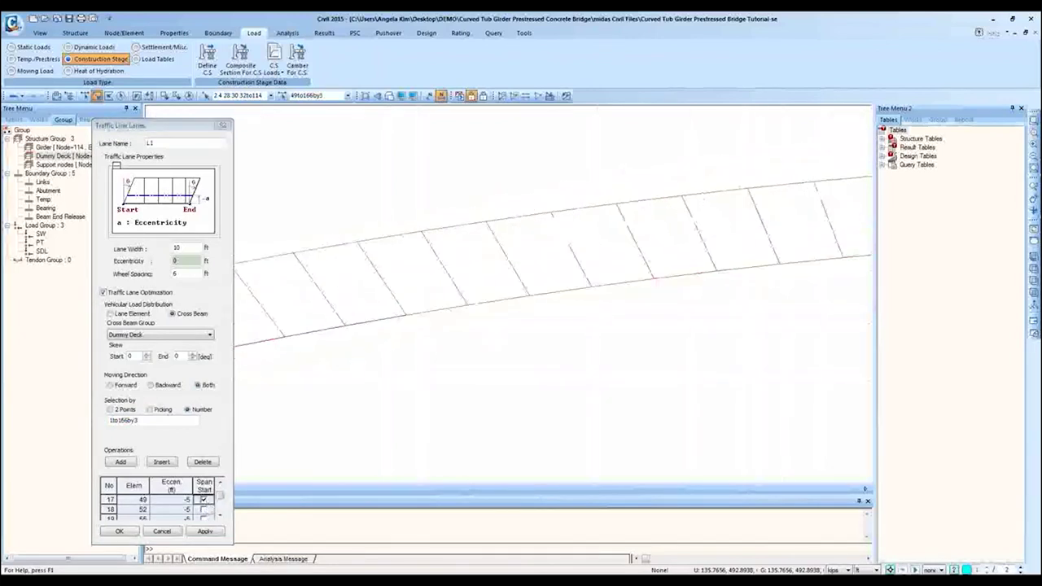
- Mark element 97 as a span start for lane L1 and close the lane settings
middle_drag(790, 267, 516, 256)
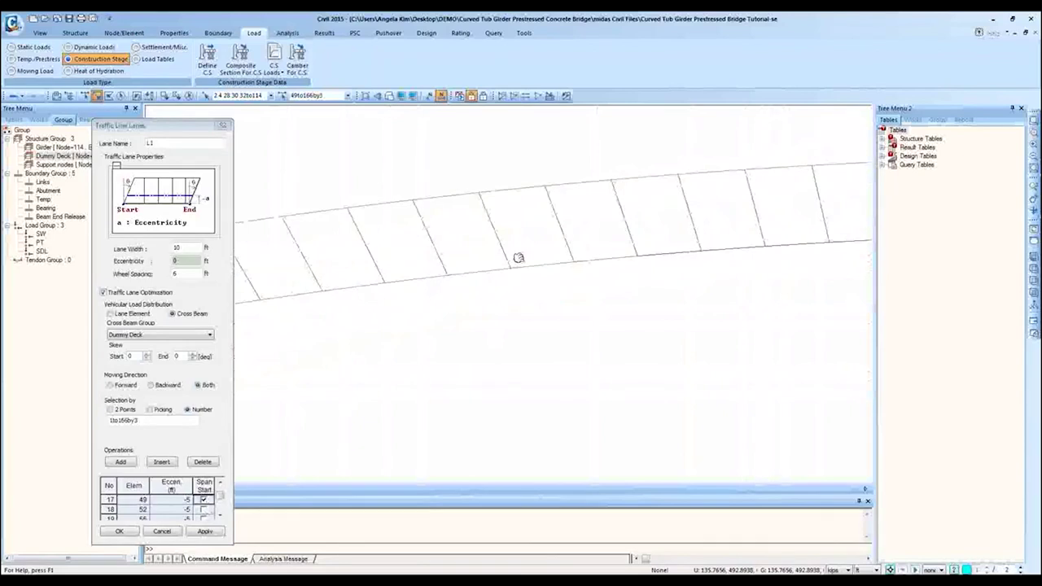
click(221, 512)
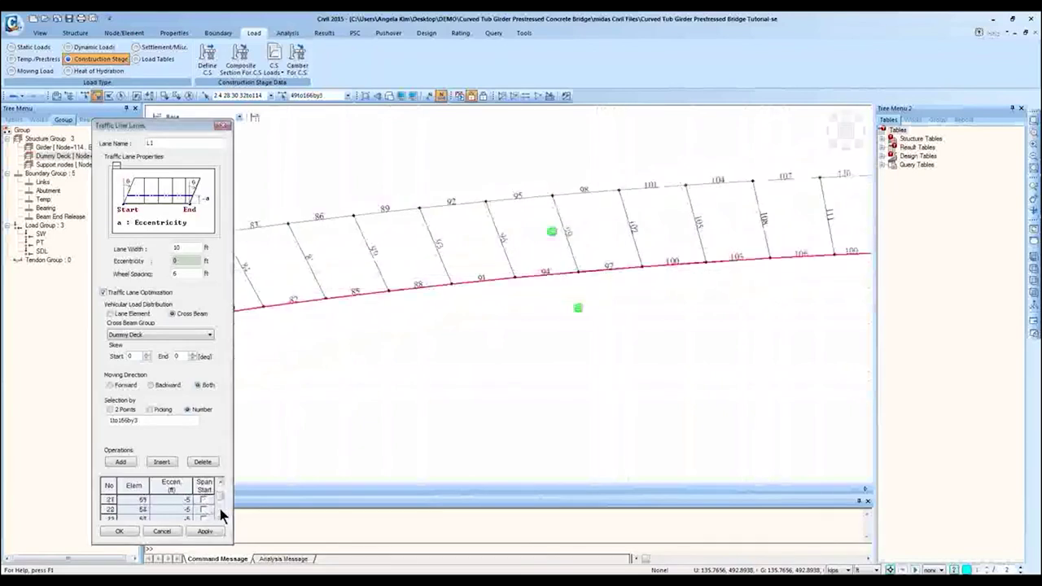
click(221, 513)
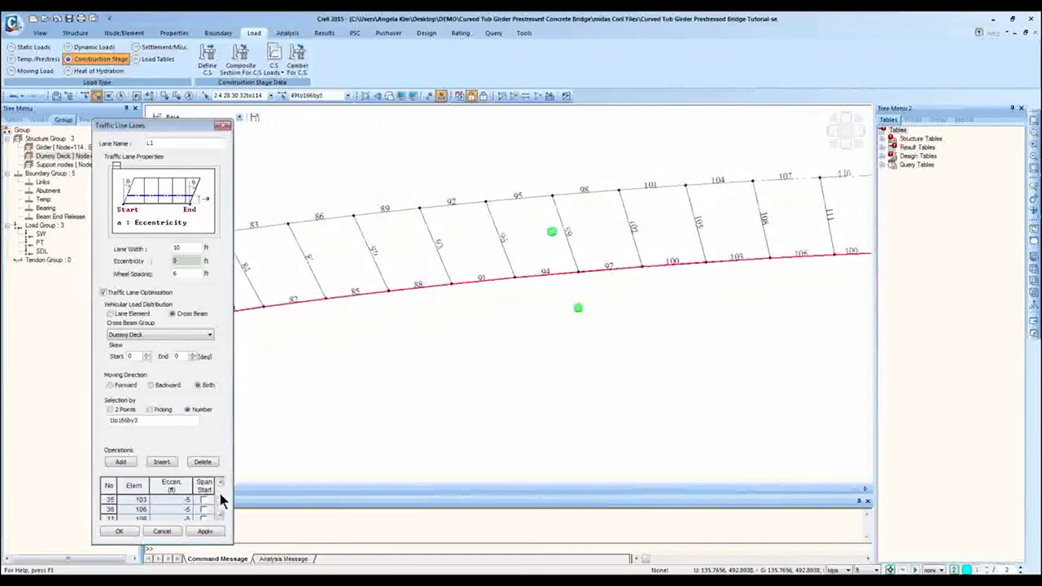
click(203, 509)
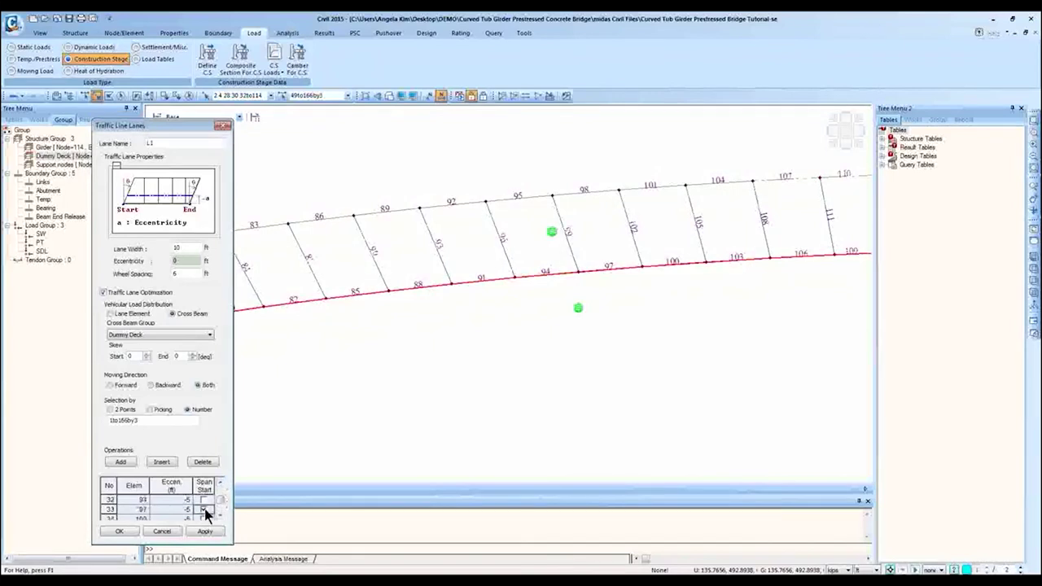
click(911, 85)
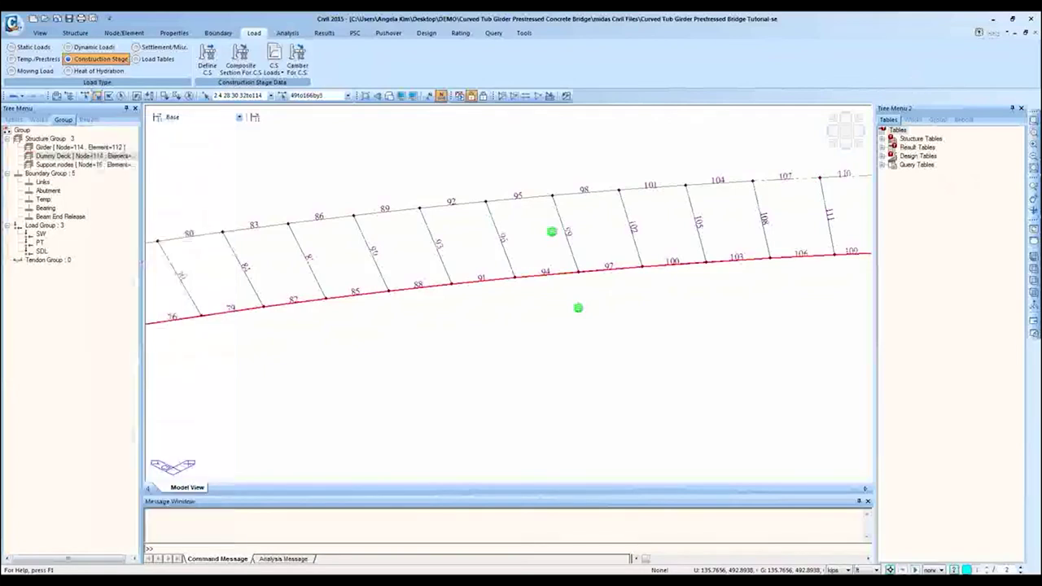
- Switch to the post-processing results, open Beam Diagrams and hide the element numbers
click(837, 148)
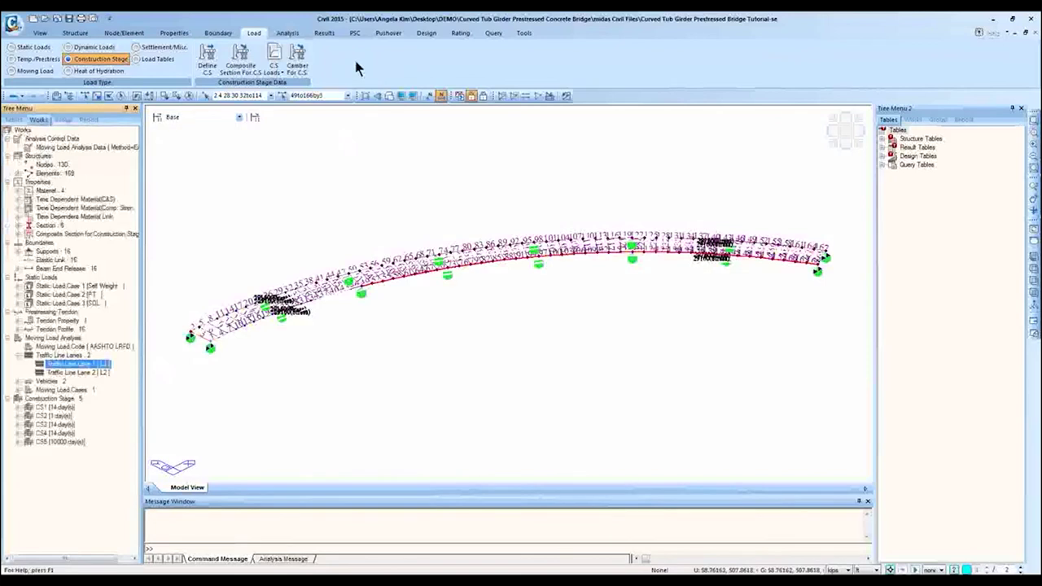
click(324, 32)
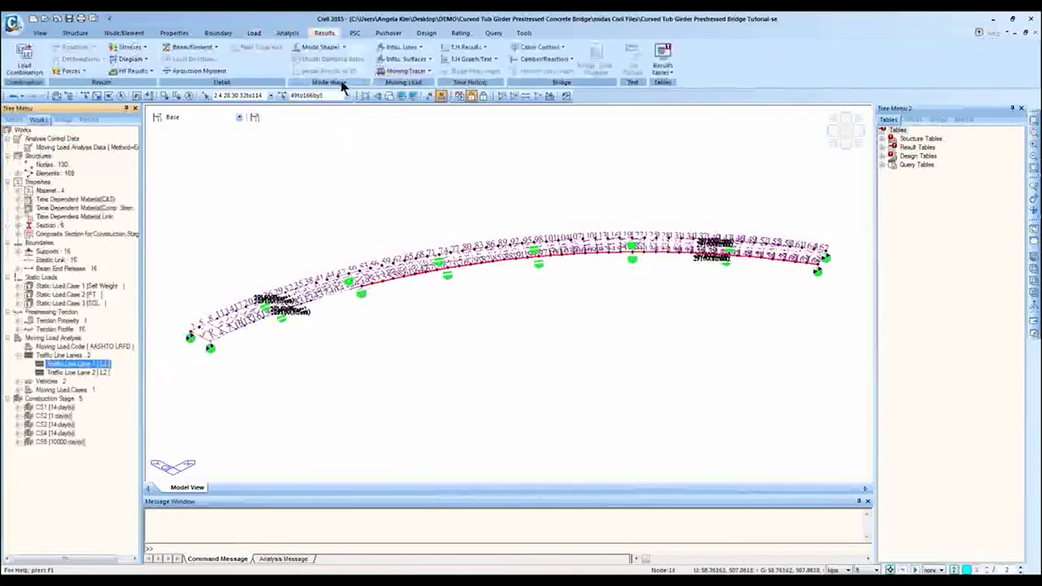
click(483, 97)
click(69, 71)
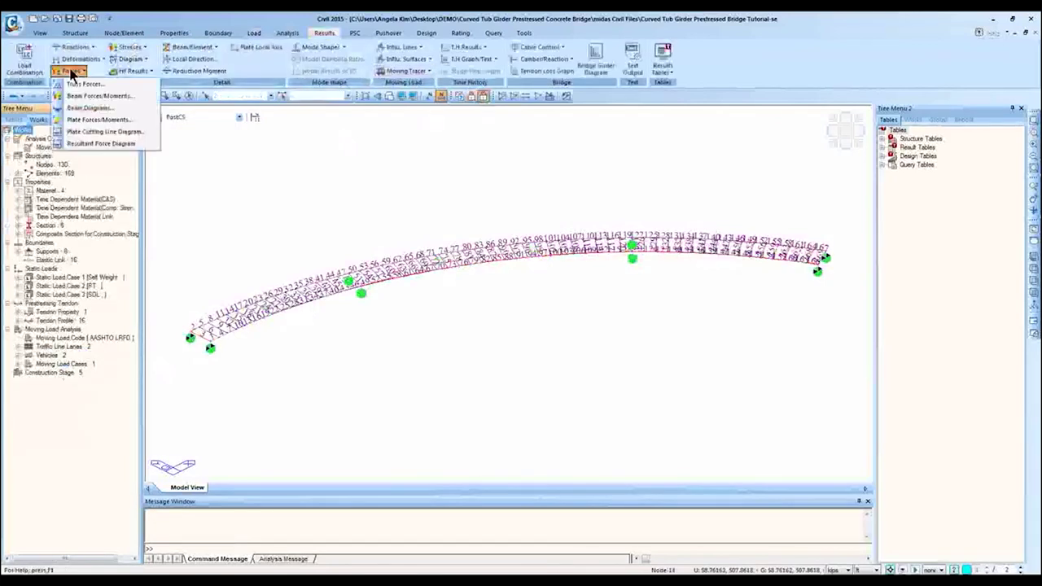
click(91, 108)
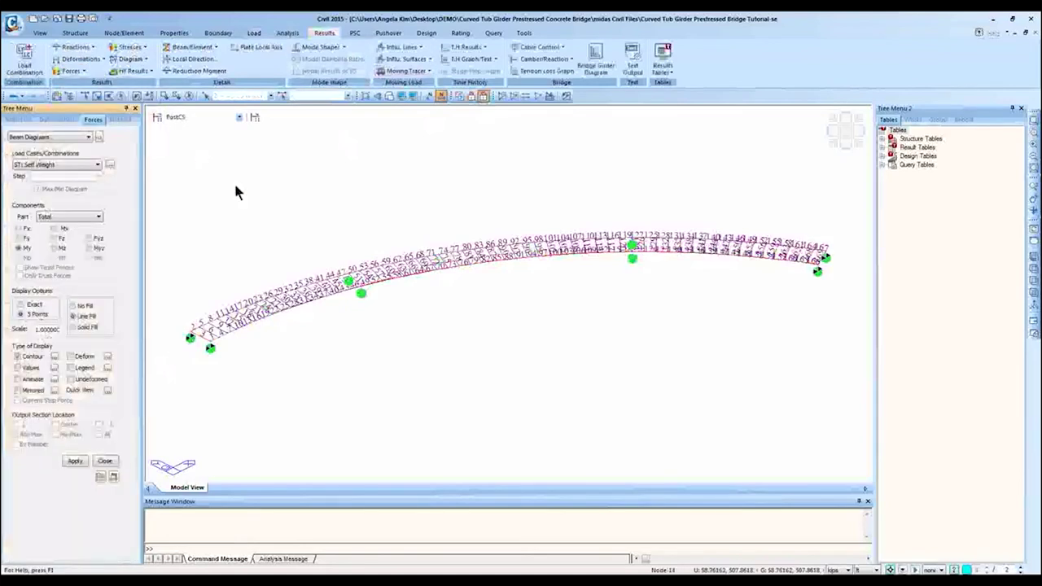
click(440, 95)
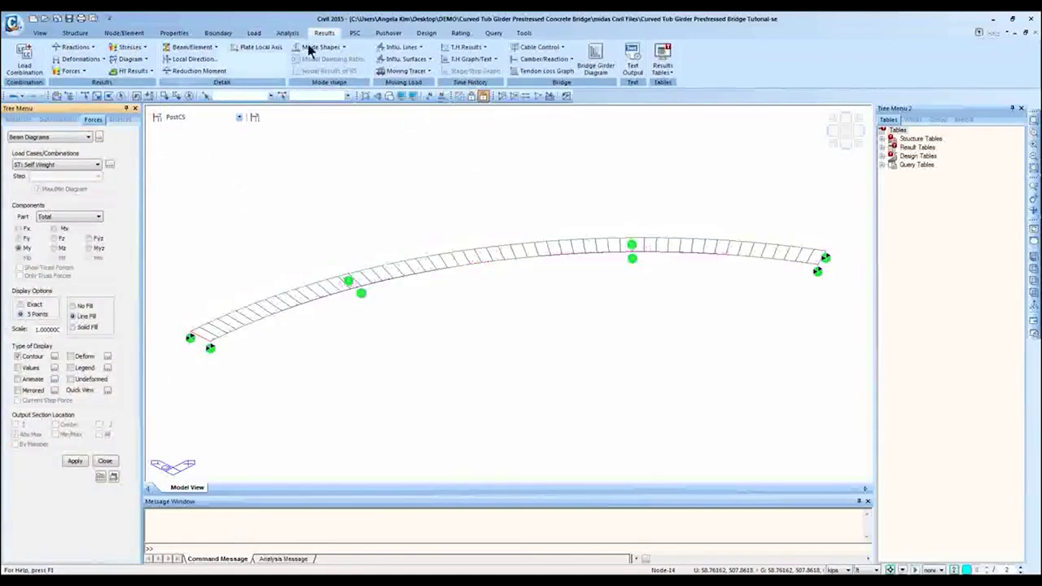
- Display the My beam diagram for Self Weight as a contour with a legend
click(75, 73)
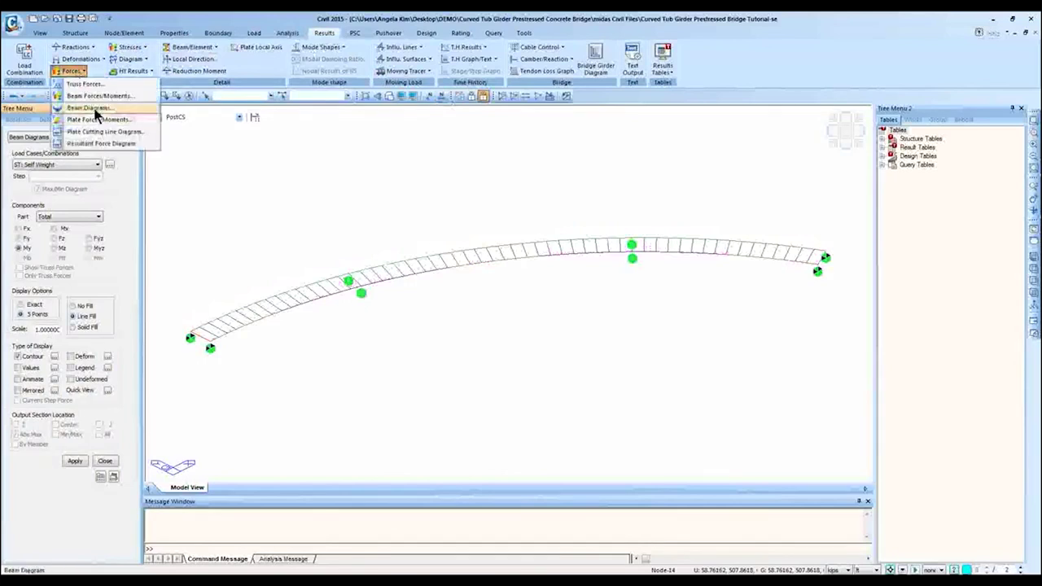
click(93, 107)
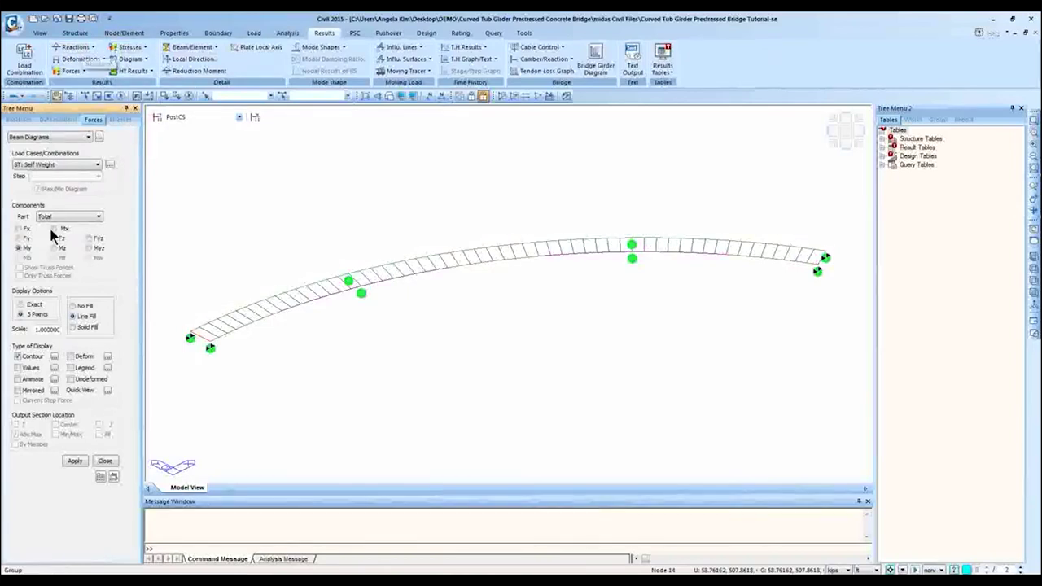
click(70, 367)
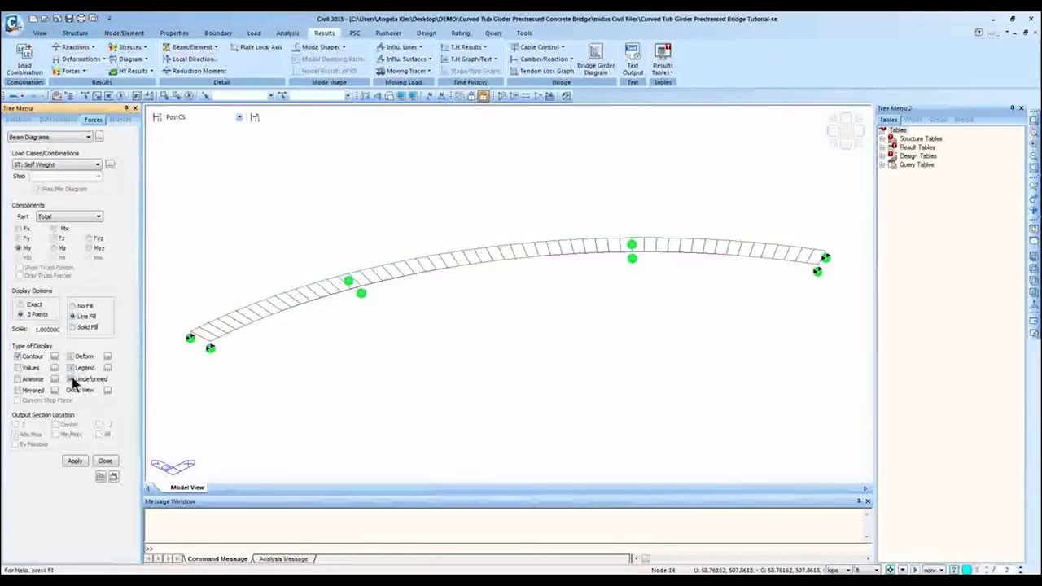
click(75, 460)
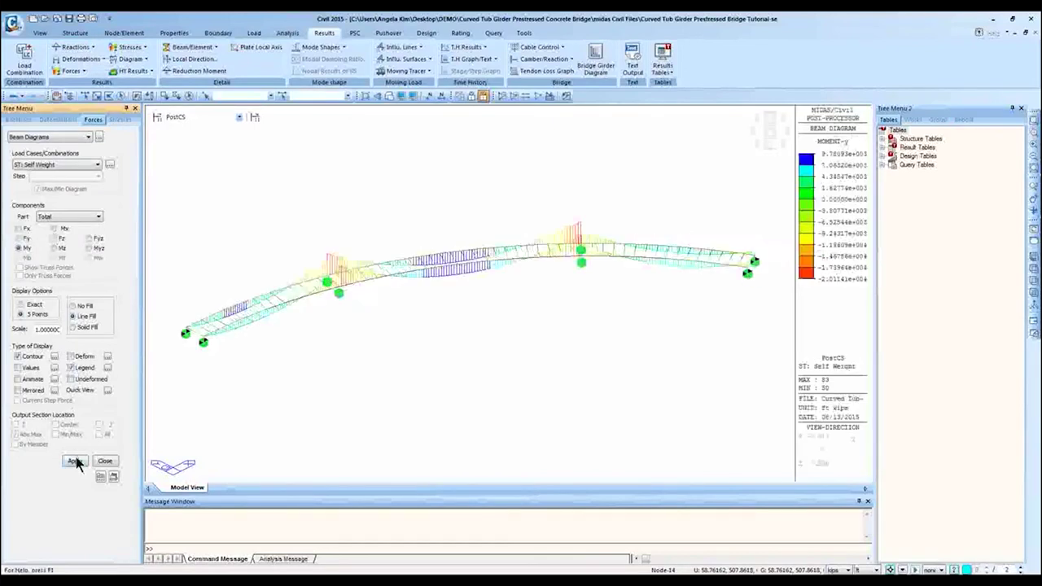
- Display the My beam diagram for the moving load envelope MVall: MVL
click(81, 165)
click(56, 210)
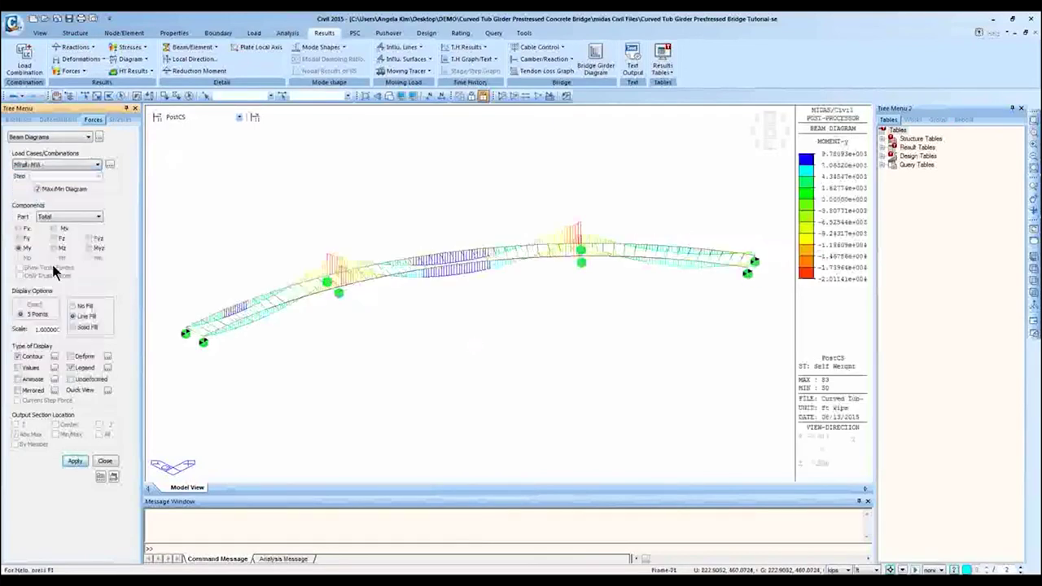
click(74, 461)
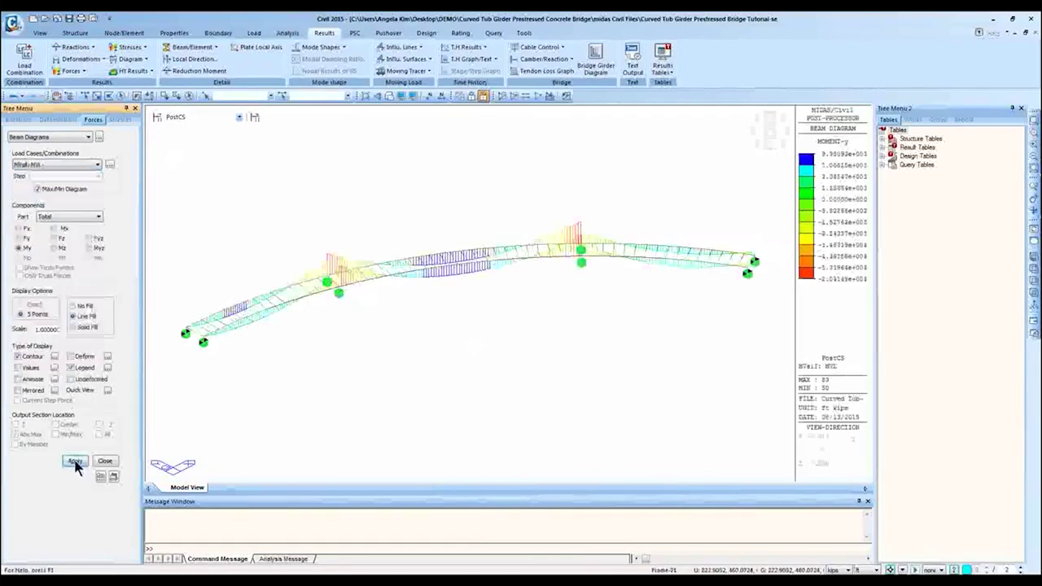
- Compare the My beam diagrams for MVmax: MVL and MVmin: MVL
click(45, 166)
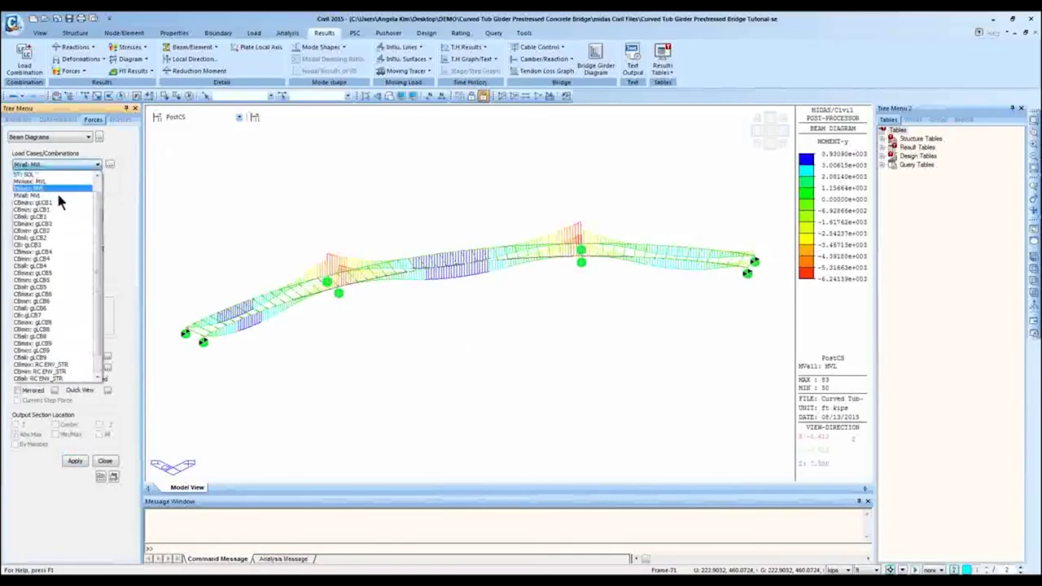
click(55, 175)
click(75, 461)
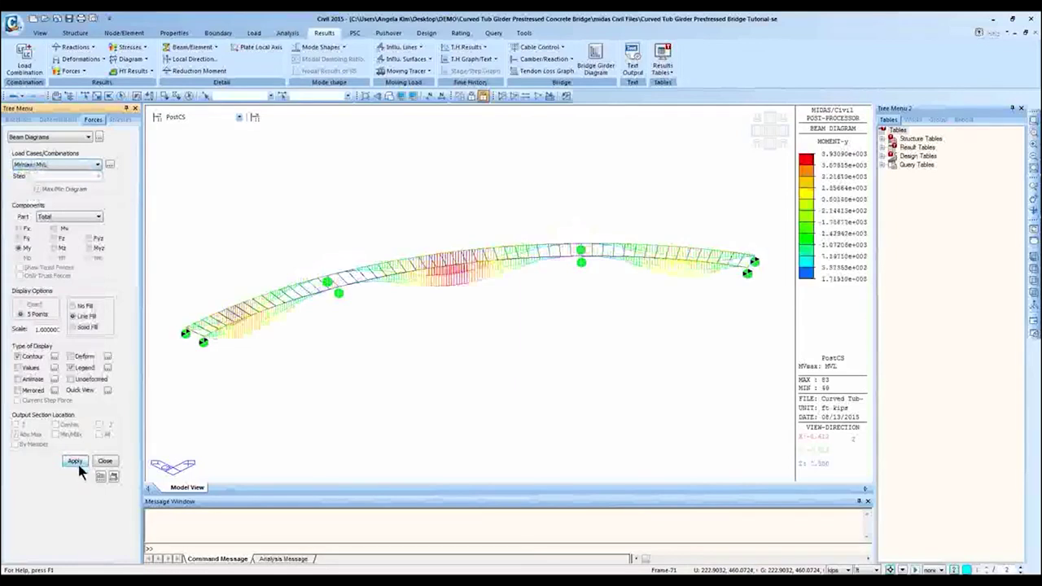
click(97, 165)
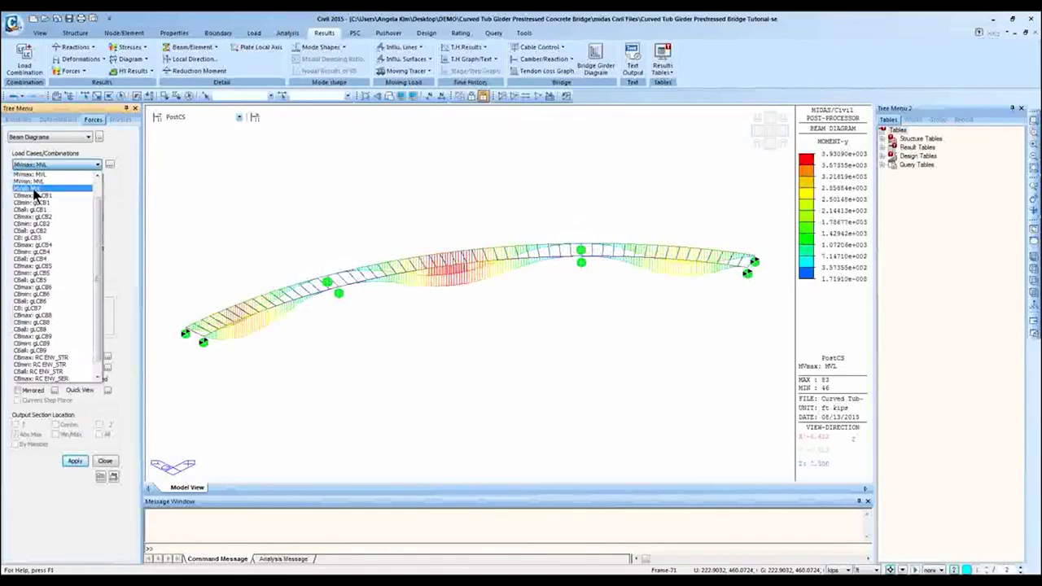
click(33, 181)
click(74, 461)
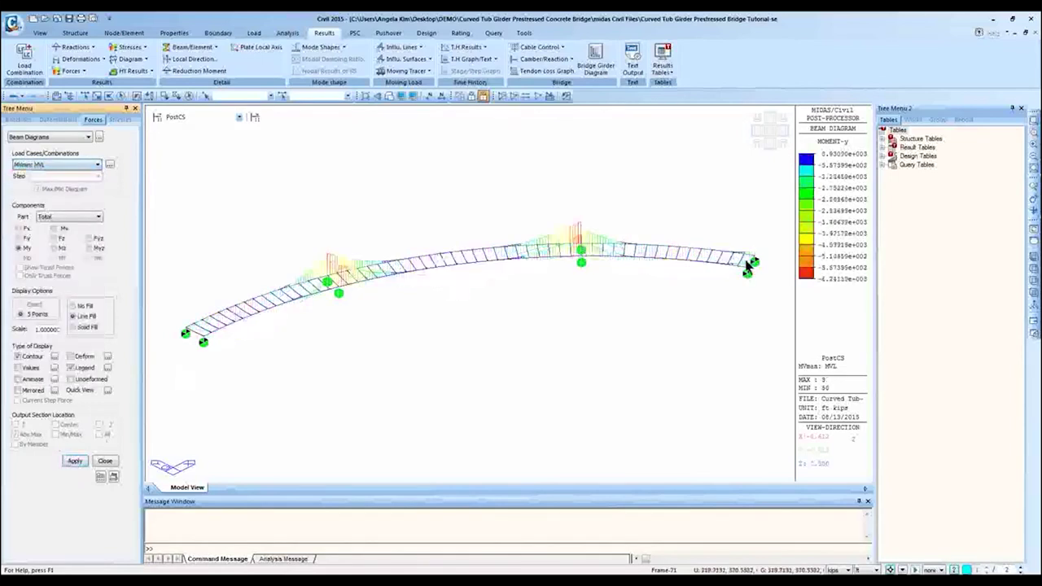
- Display the My beam diagram for the MVall: MVL envelope and compare it with the diagram for MVmax: MVL
click(96, 164)
click(32, 187)
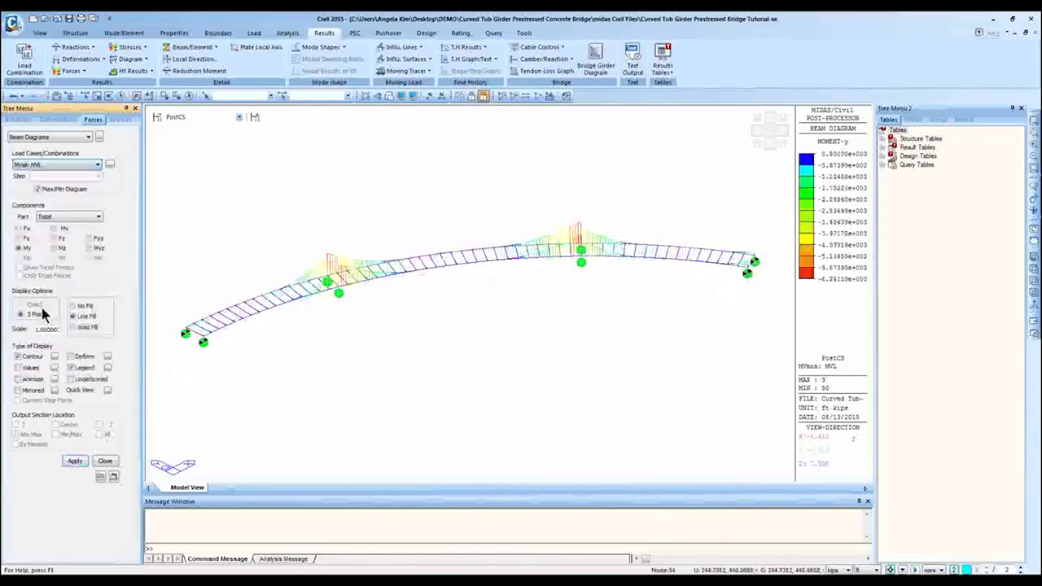
click(74, 461)
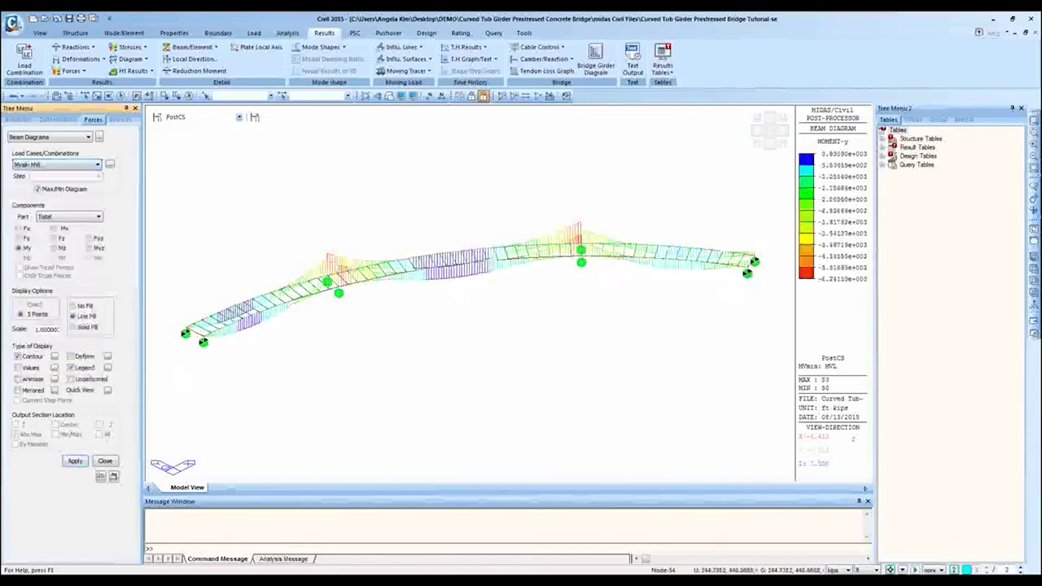
click(75, 167)
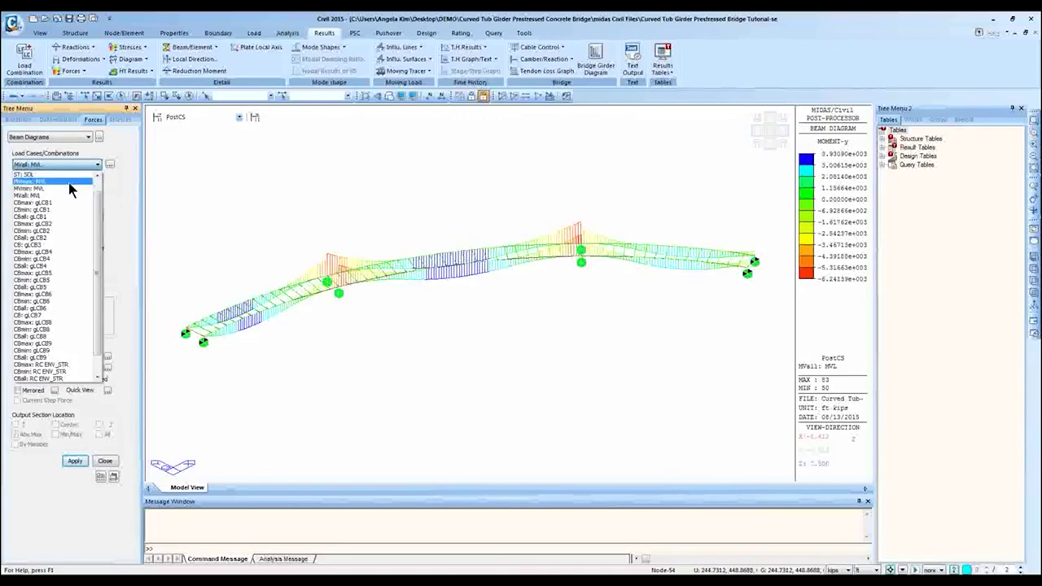
click(73, 183)
click(74, 462)
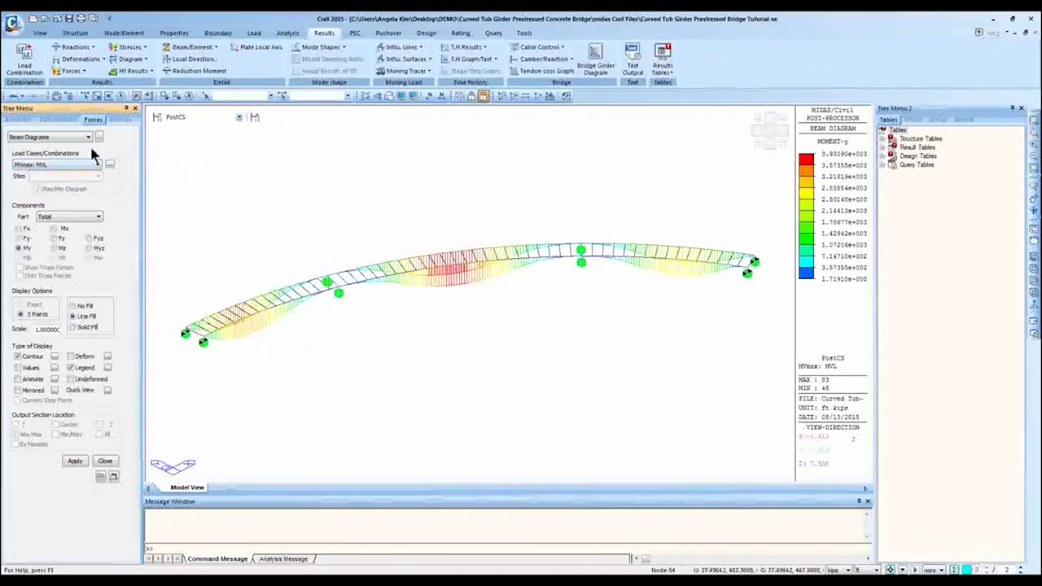
- Return the My beam diagram to the moving load envelope MVall: MVL
click(70, 167)
click(70, 185)
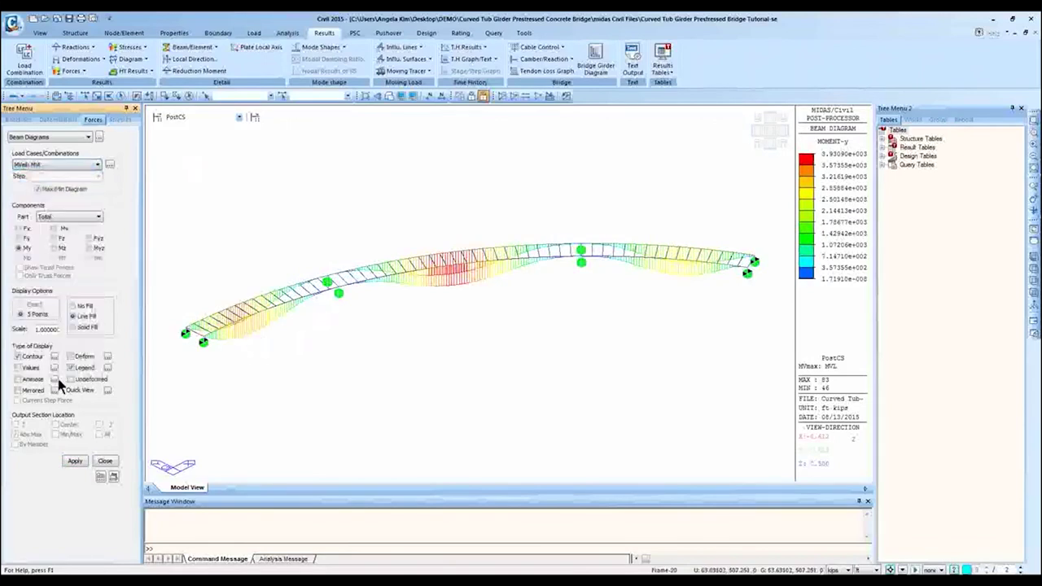
click(75, 461)
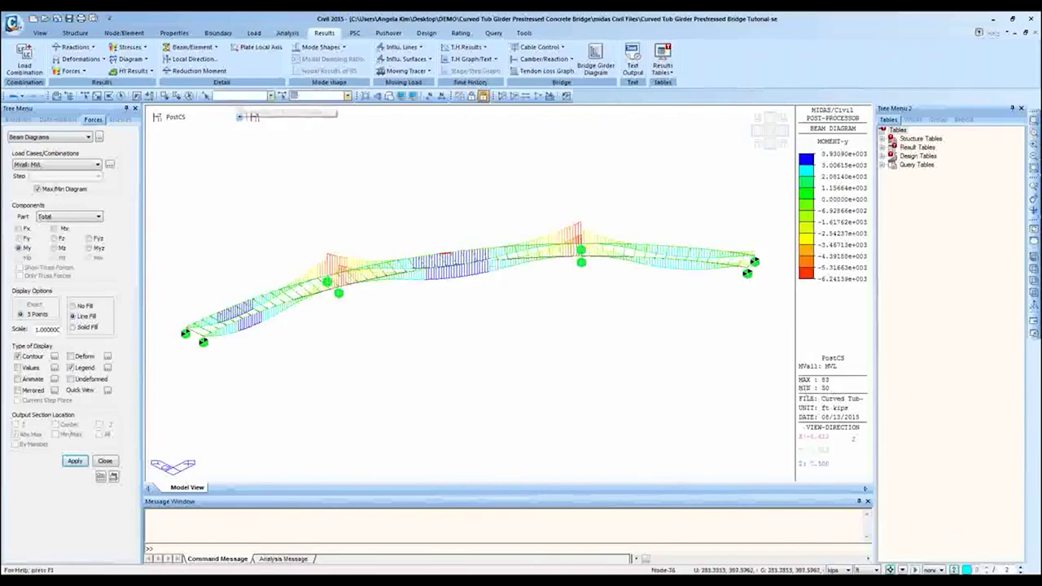
- Select only element 83, at the peak positive moment in the middle span, to identify its number
text(58)
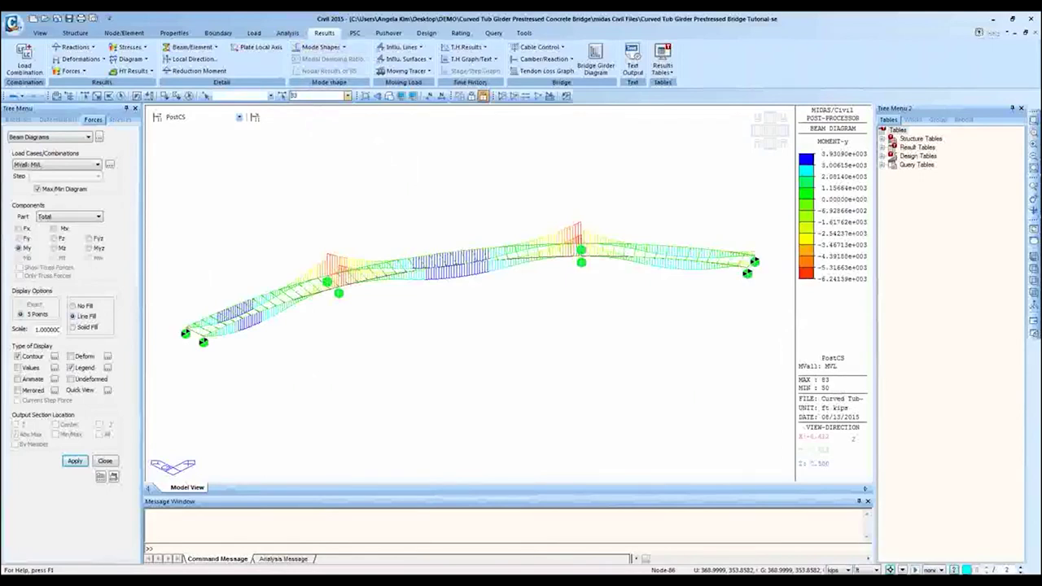
click(97, 95)
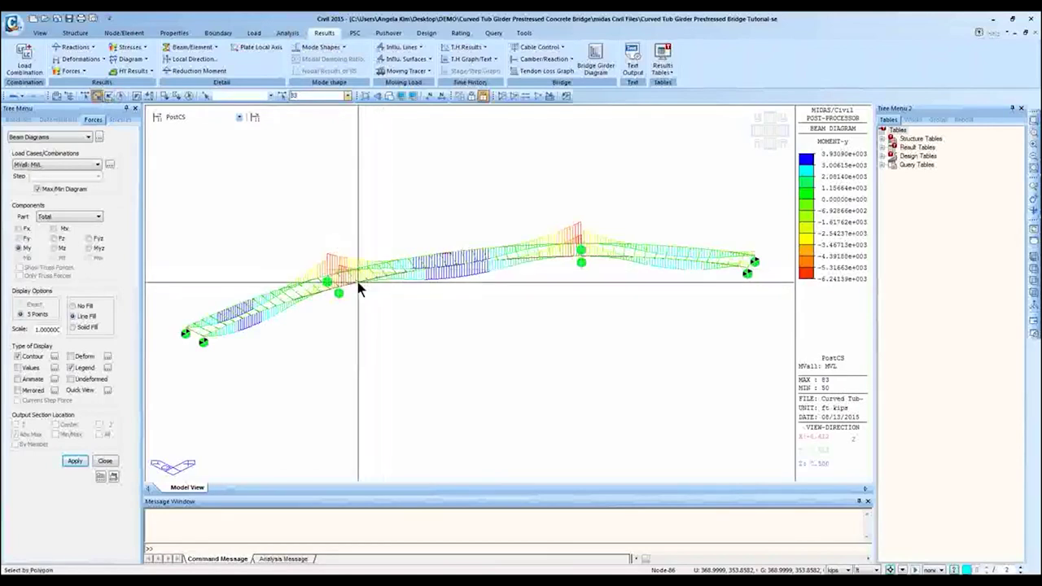
click(520, 253)
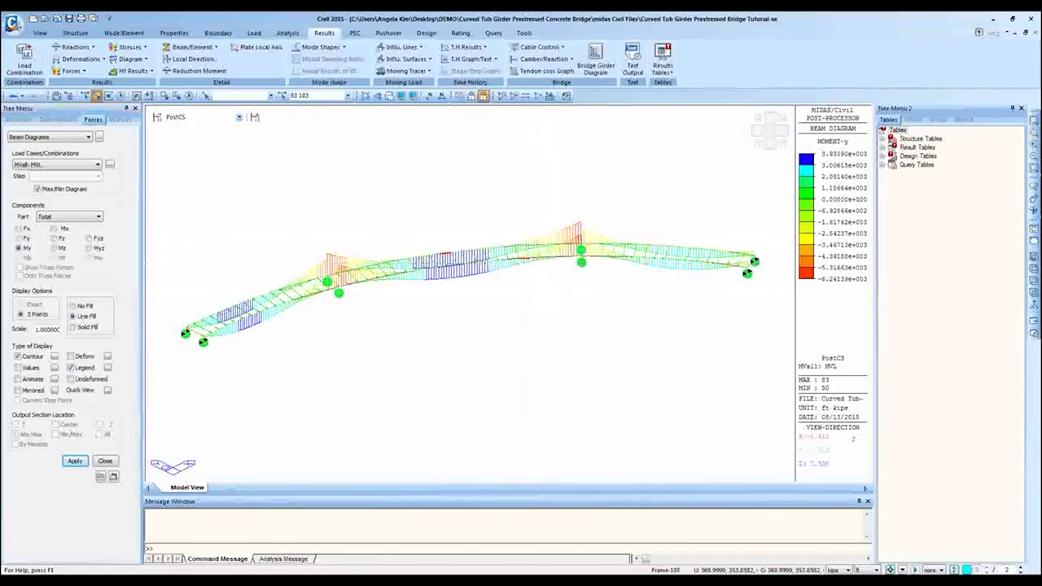
click(521, 235)
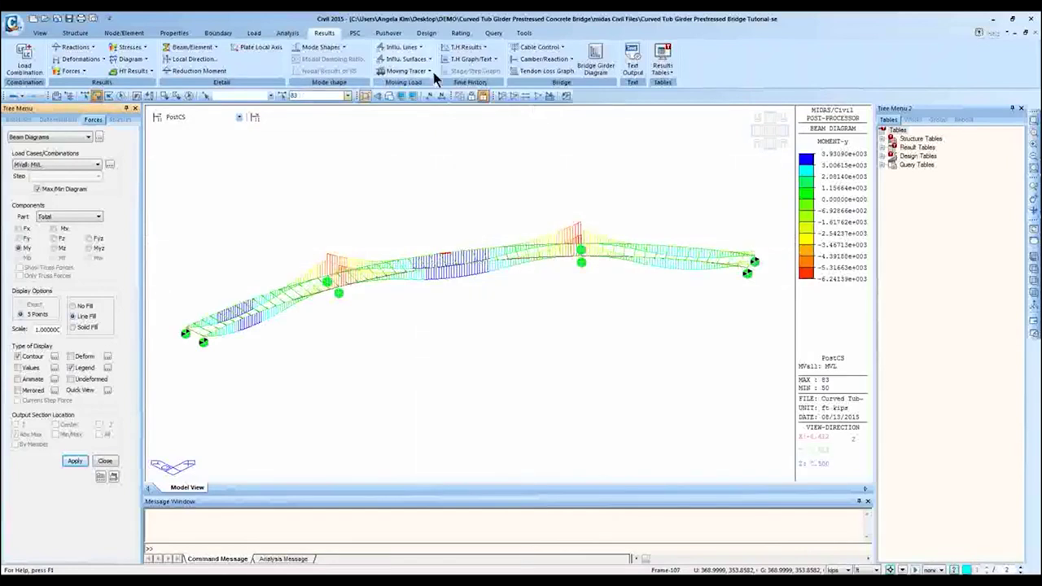
- Run the Moving Tracer for beam forces/moments with load case MVmax: MVL, key element 83, part i and component My
click(422, 72)
click(423, 118)
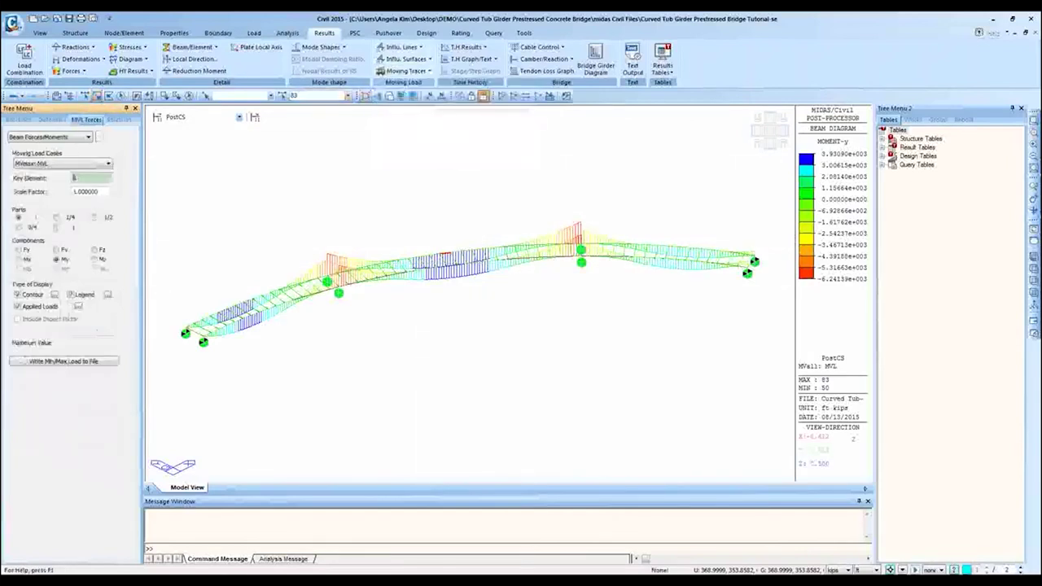
click(411, 71)
click(429, 121)
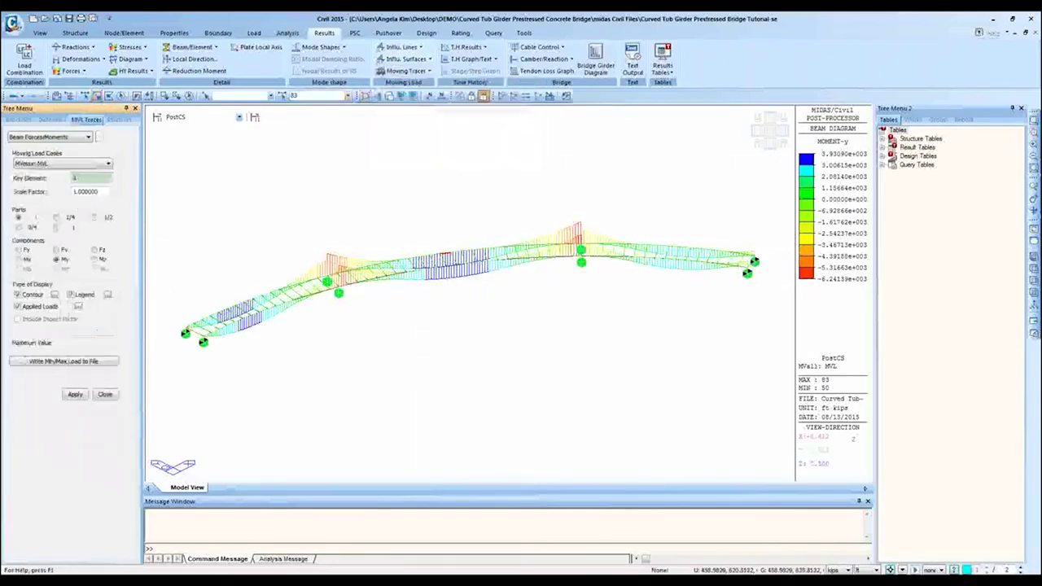
click(74, 177)
click(75, 394)
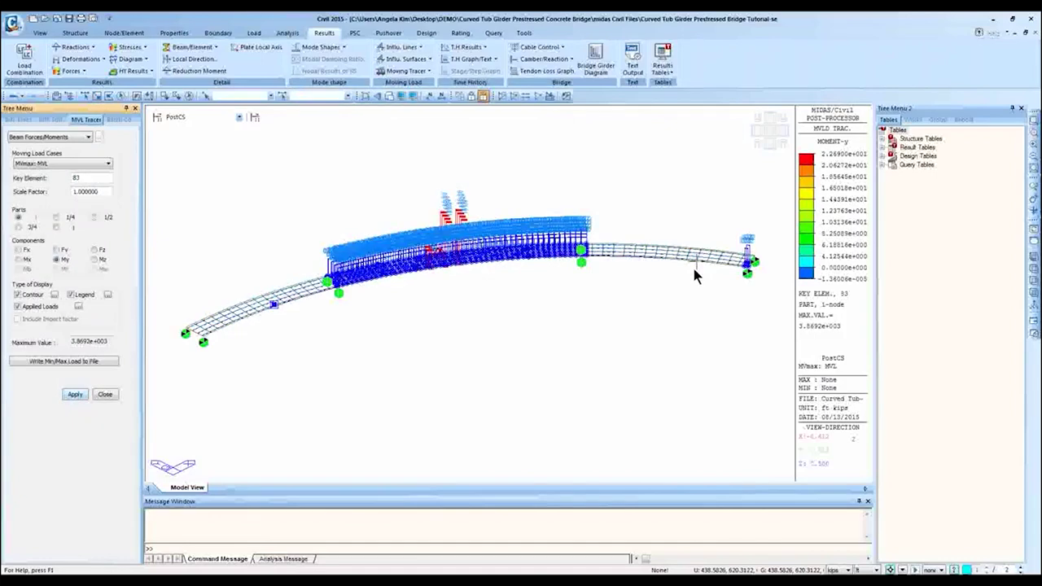
- Examine the traced vehicle and lane loads over the middle span, along with the tracer's result types and force components
scroll(322, 214, up, 5)
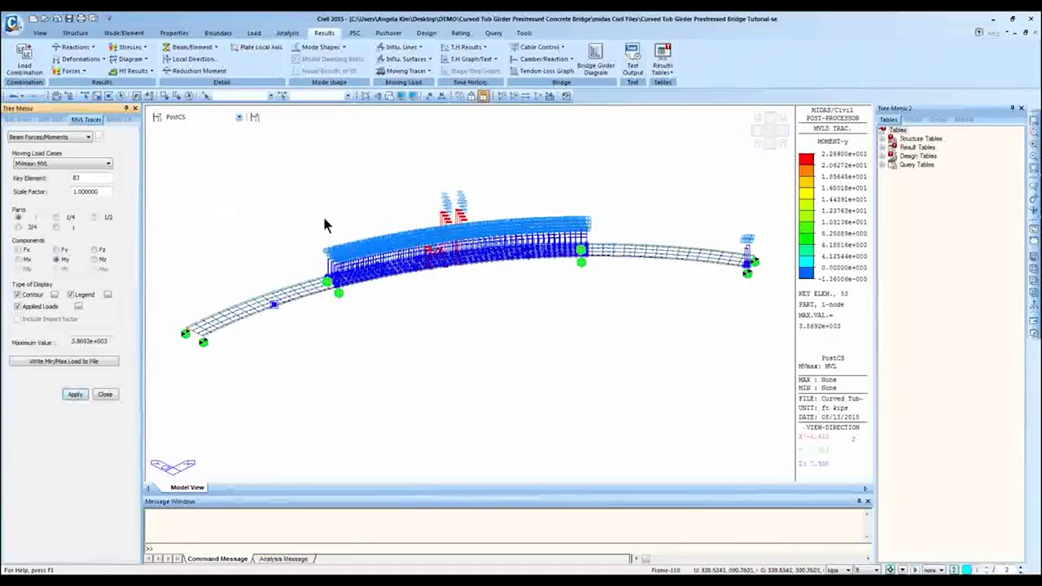
scroll(389, 269, up, 4)
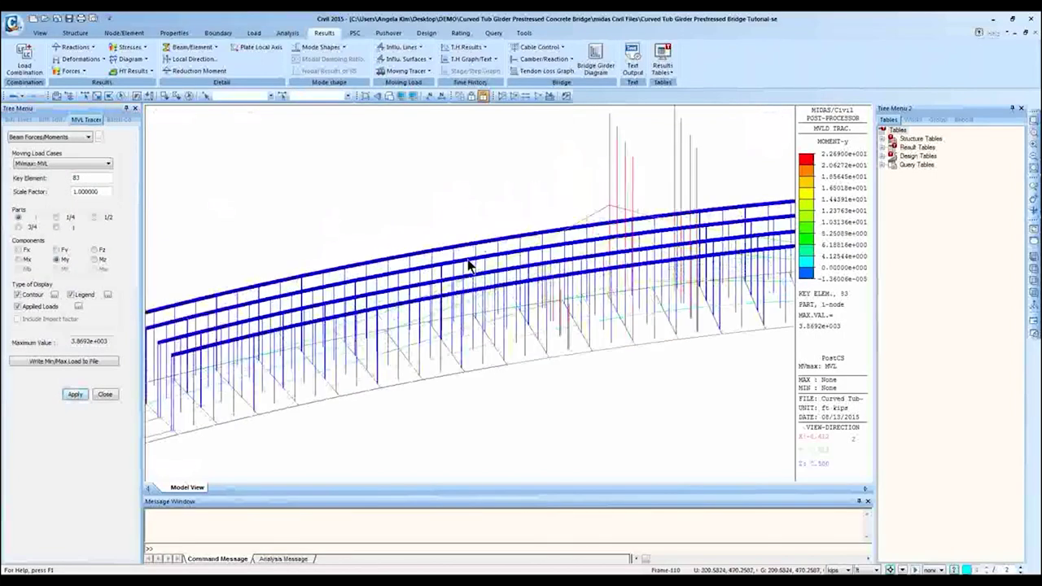
scroll(486, 229, down, 3)
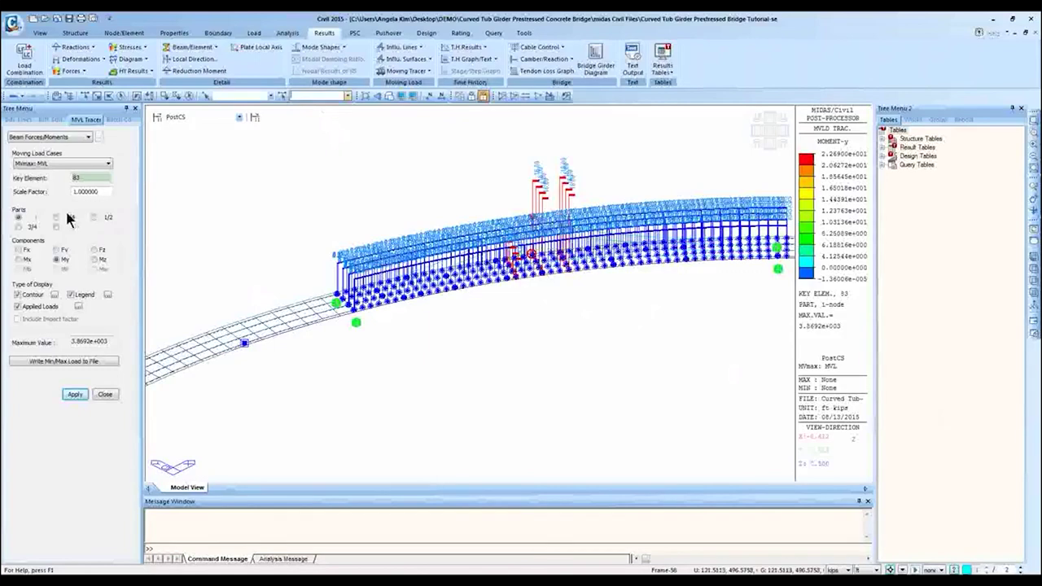
click(426, 71)
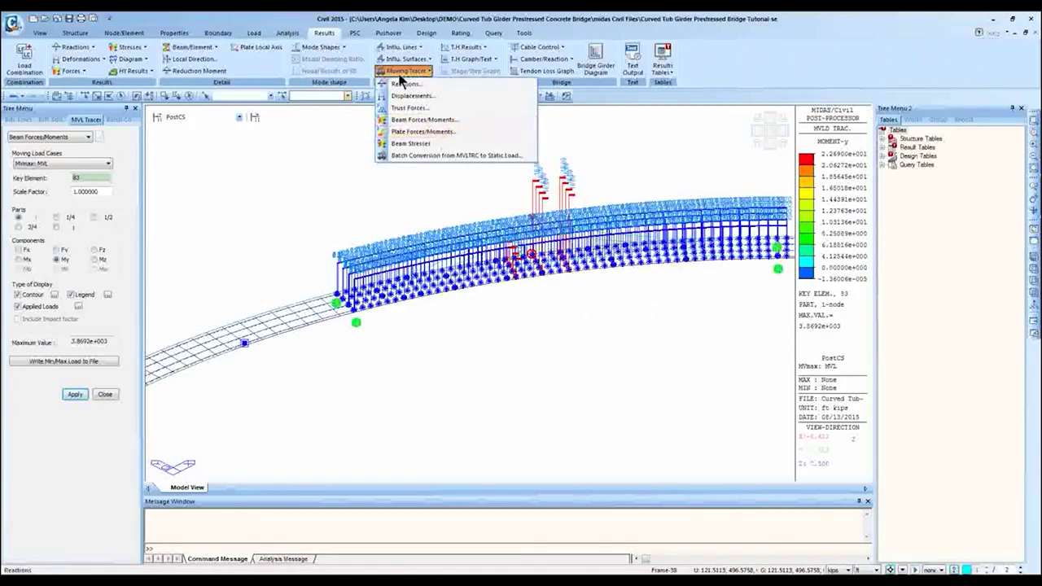
click(447, 120)
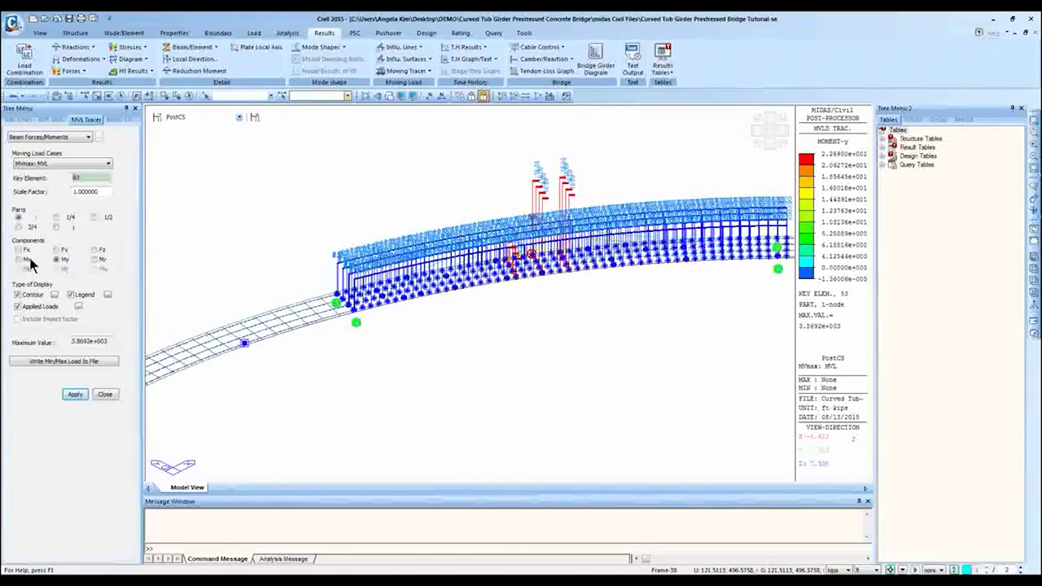
click(62, 260)
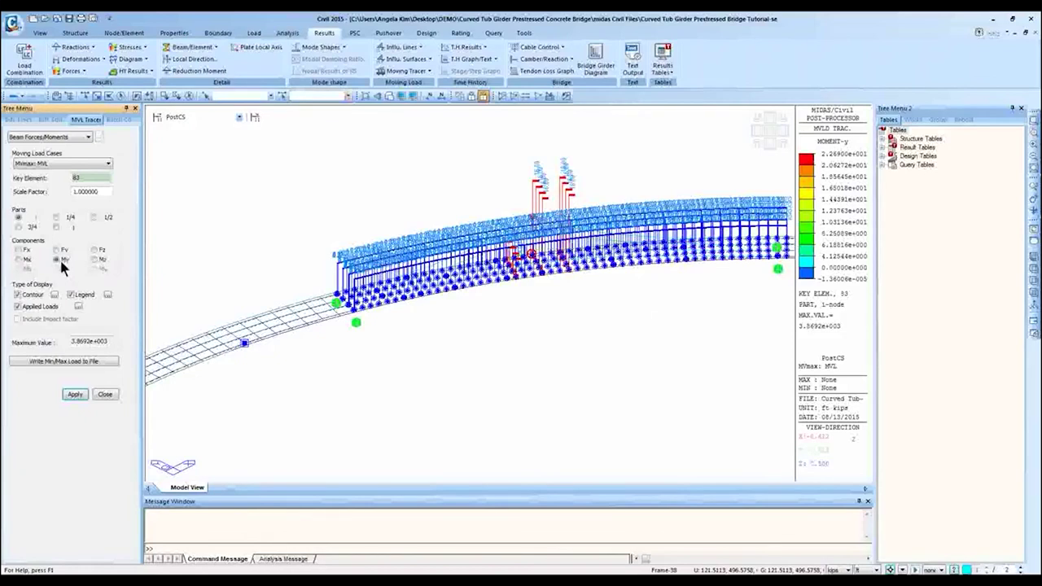
click(405, 72)
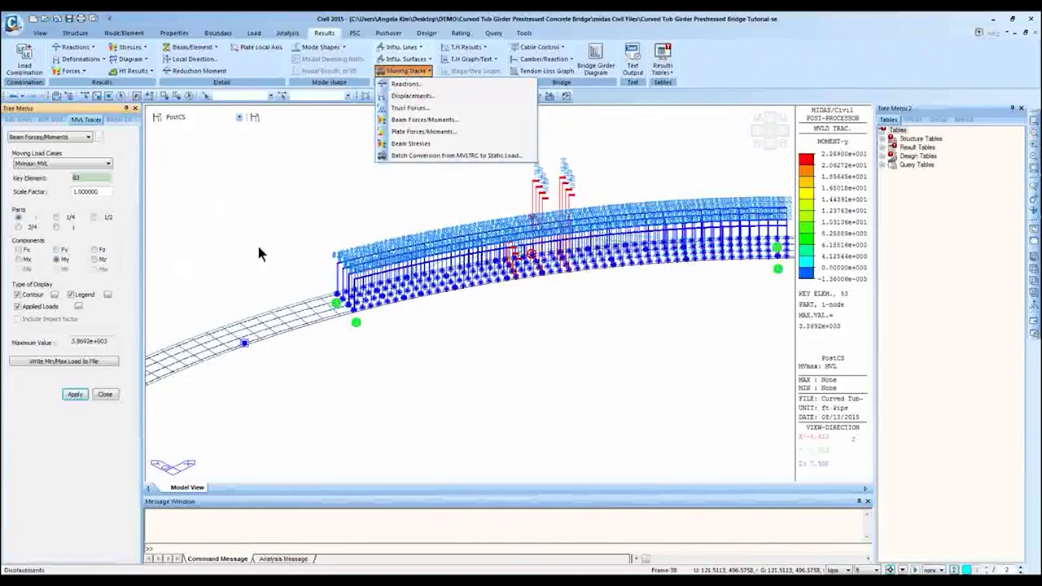
scroll(743, 151, down, 4)
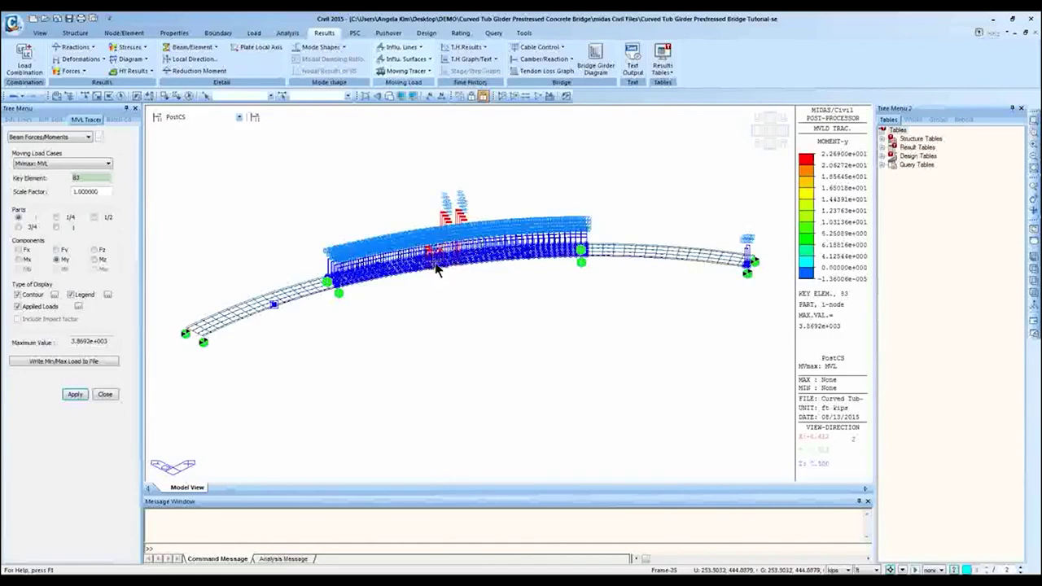
- Trace the MVmax: MVL loading for My at key elements 30, 98 and 147 in turn, and close the tracer
mouse_move(436, 270)
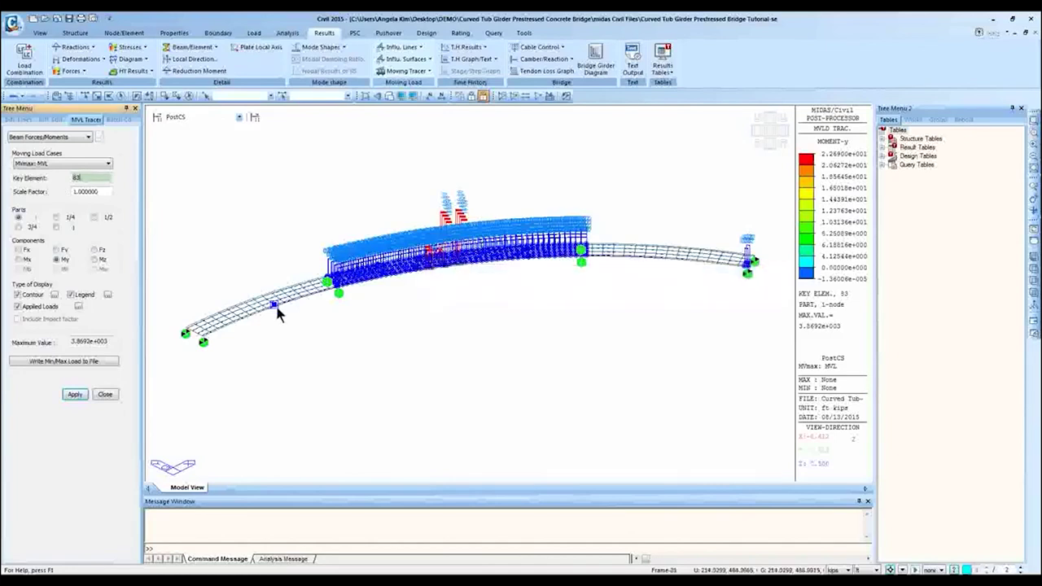
text(30)
click(75, 395)
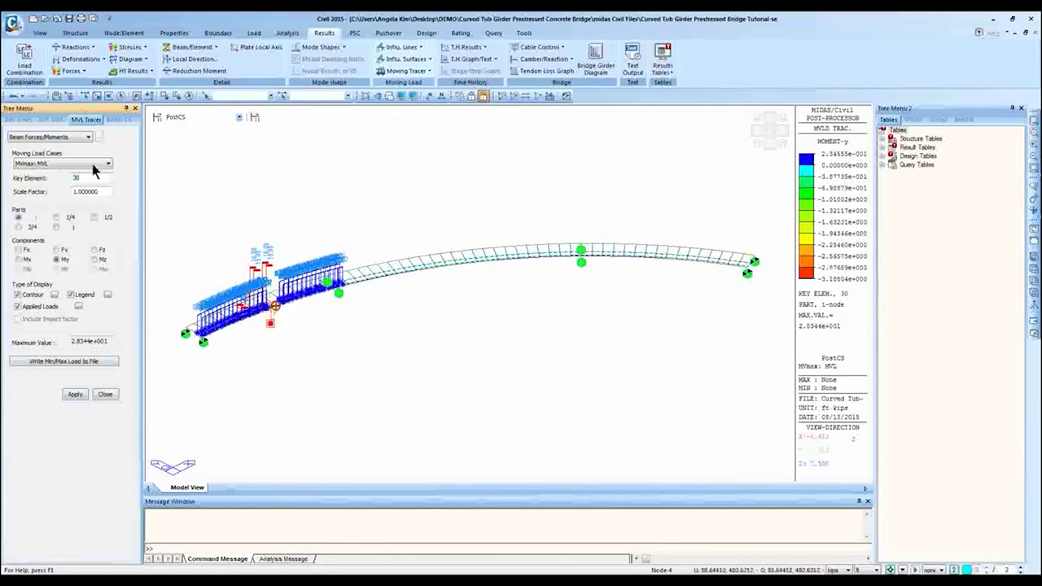
click(498, 259)
click(75, 394)
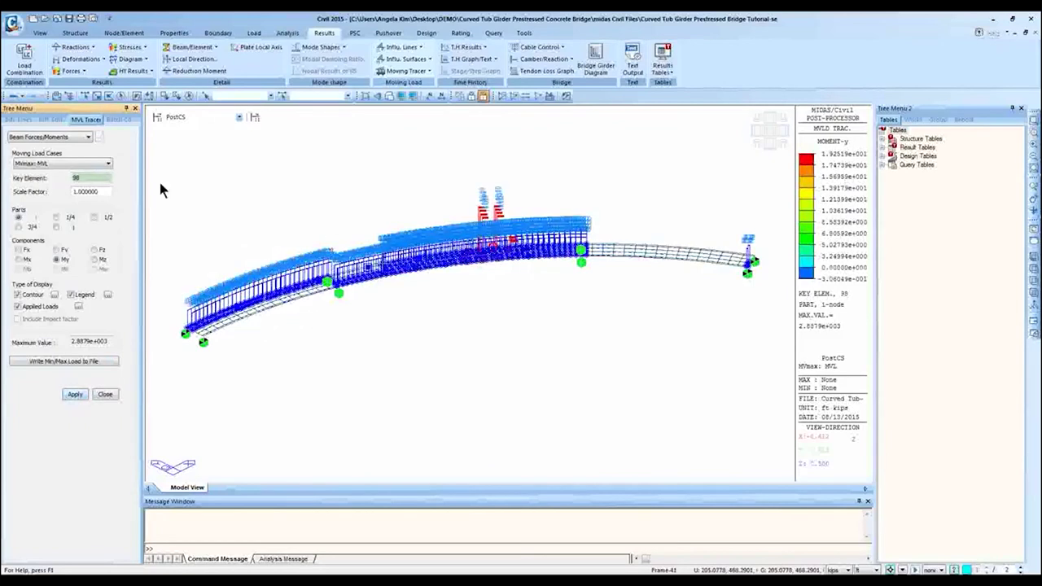
click(672, 260)
click(75, 394)
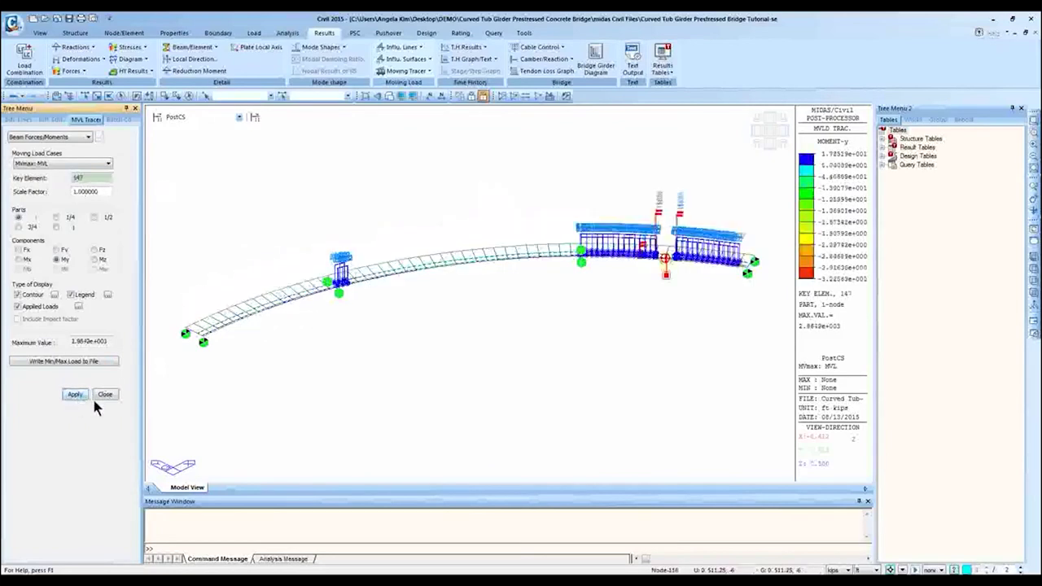
click(104, 394)
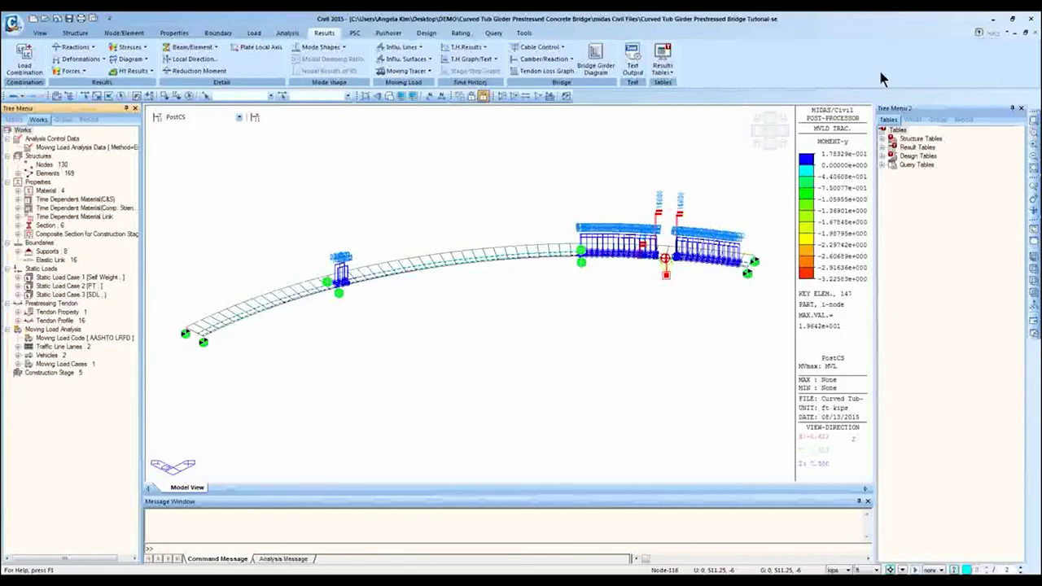
scroll(879, 71, up, 1)
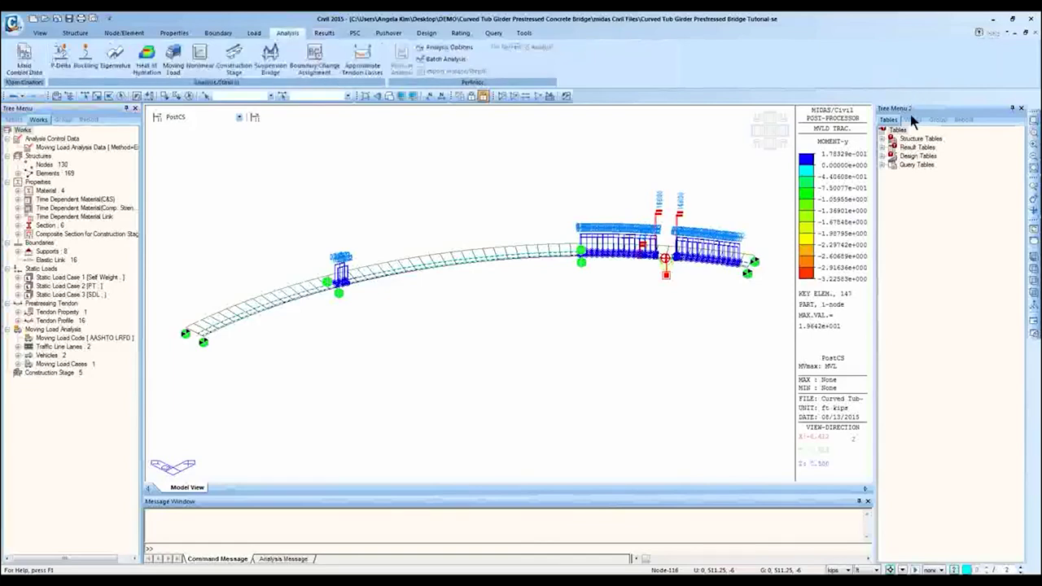
click(374, 75)
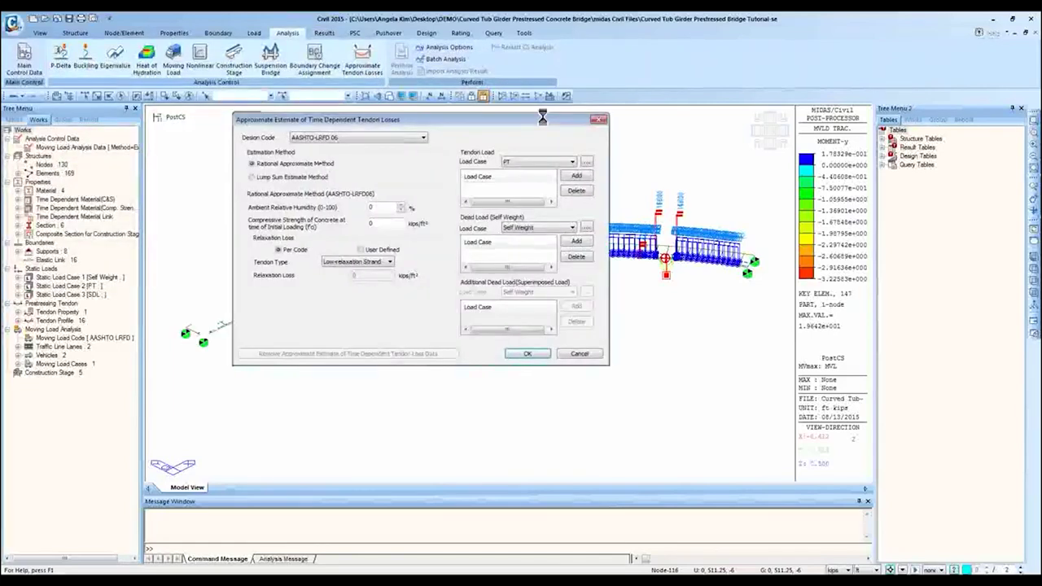
click(591, 126)
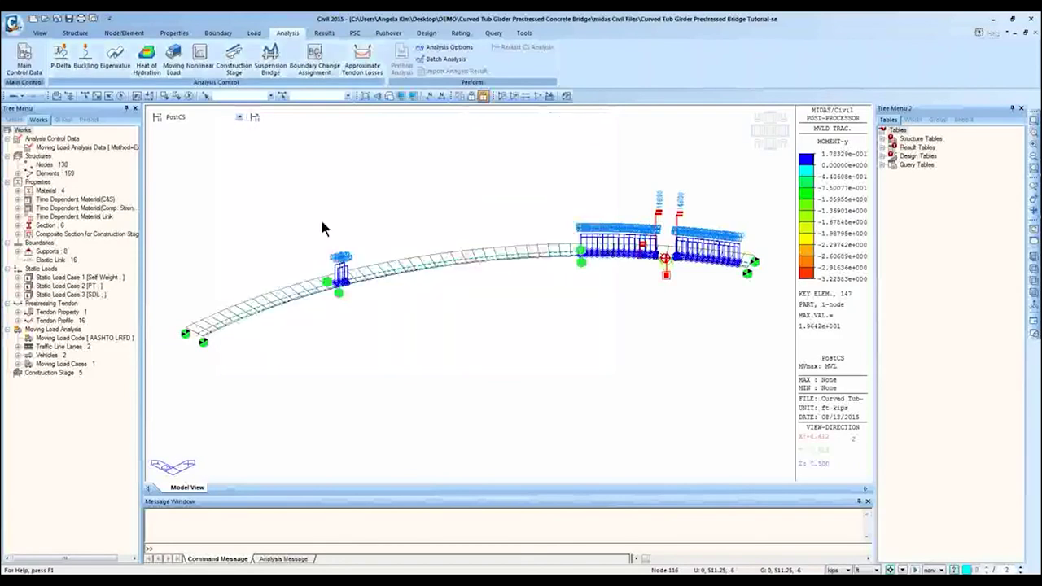
- Open the Beam Diagrams results and switch the active construction stage from PostCS to CS5
click(324, 33)
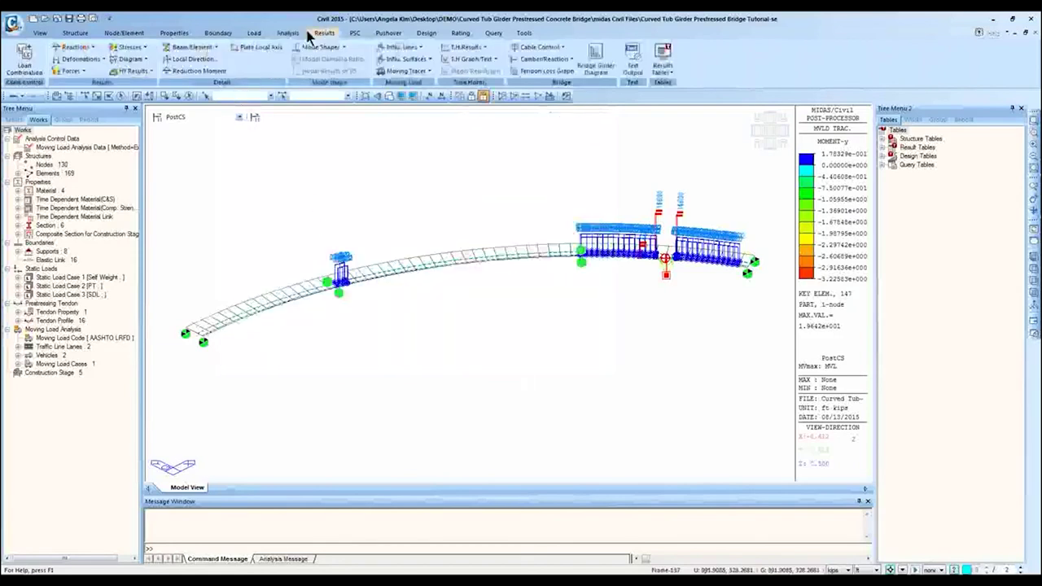
click(78, 70)
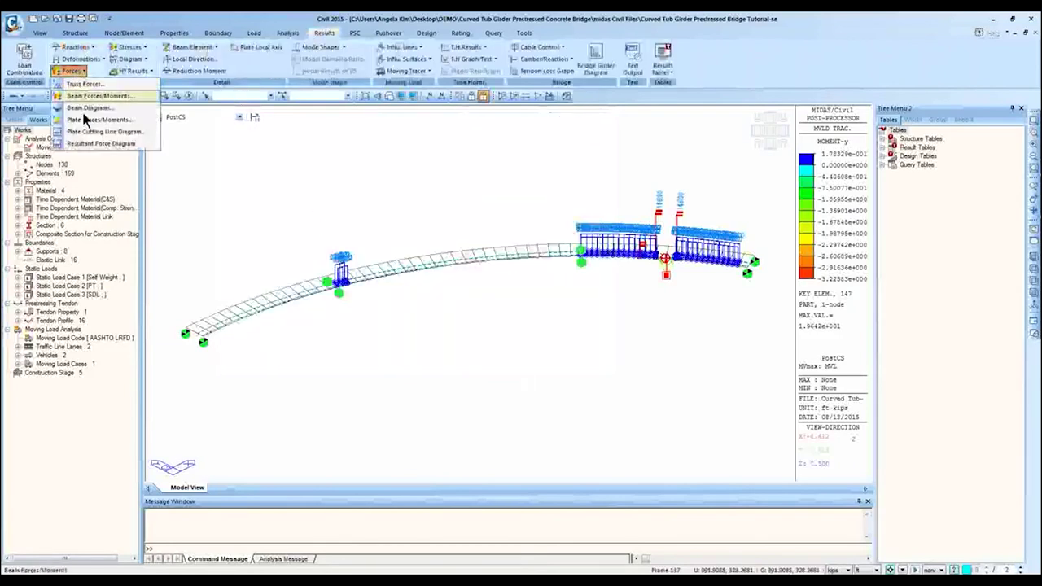
click(102, 106)
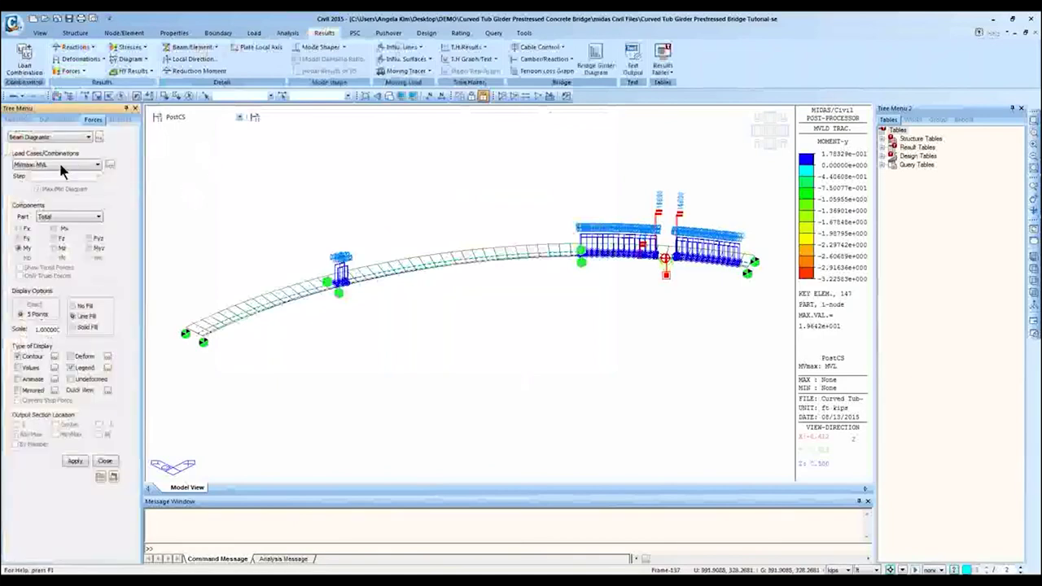
click(96, 165)
click(196, 114)
click(199, 116)
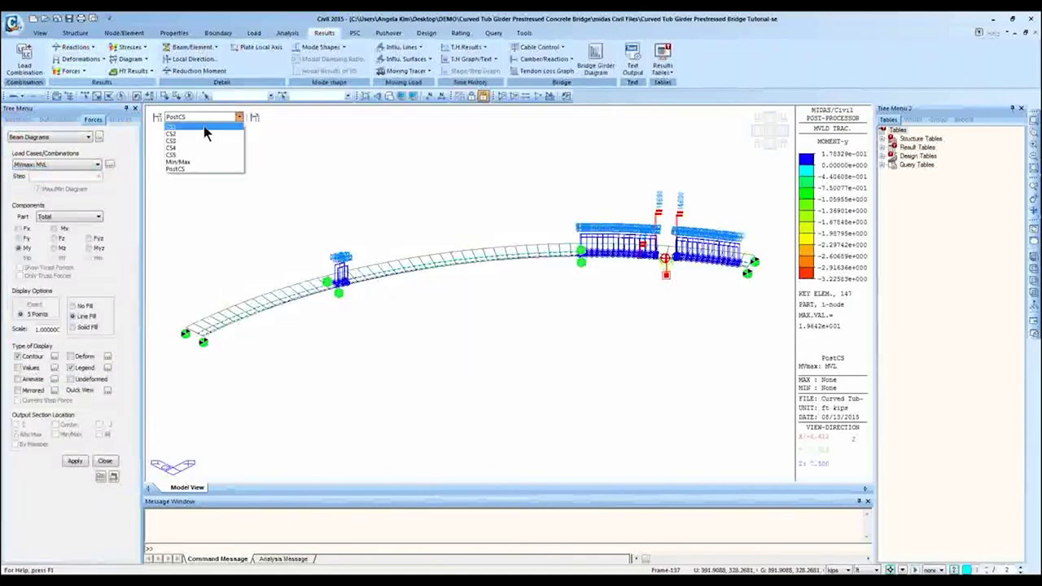
click(197, 152)
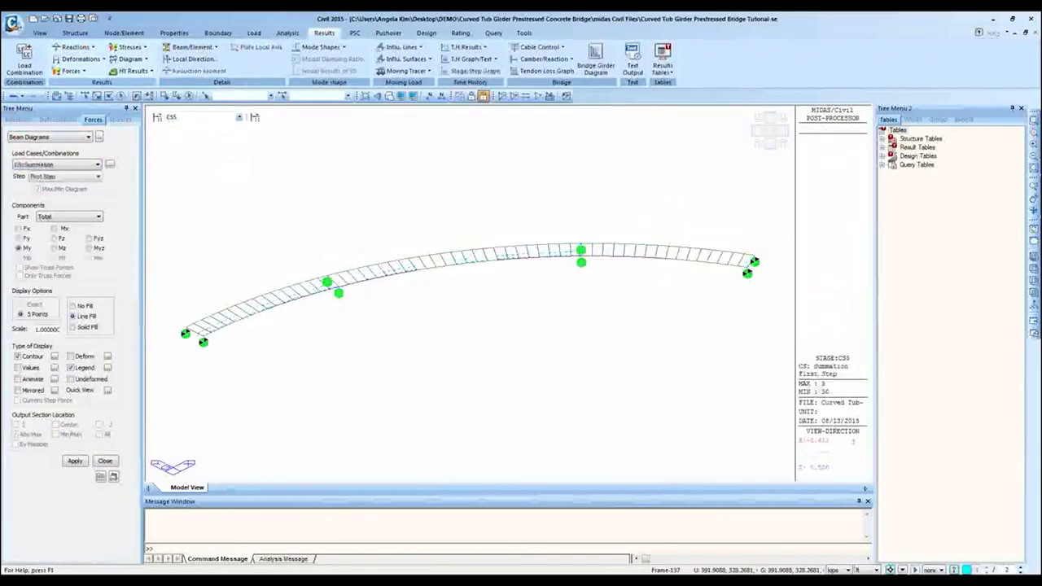
- Examine the construction stage load cases available for beam diagrams and where construction stage analysis control is found
click(62, 164)
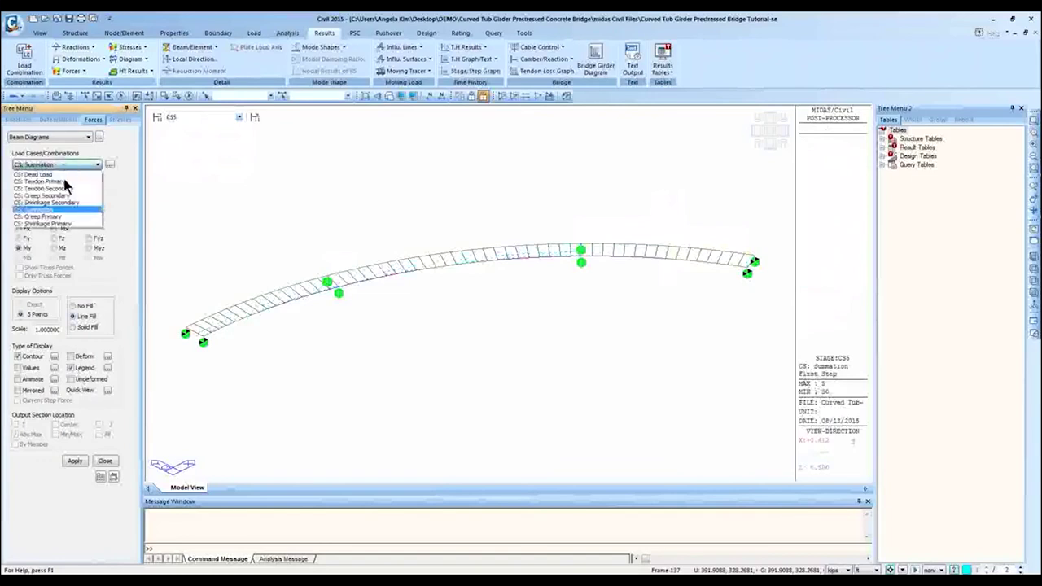
click(114, 154)
click(75, 72)
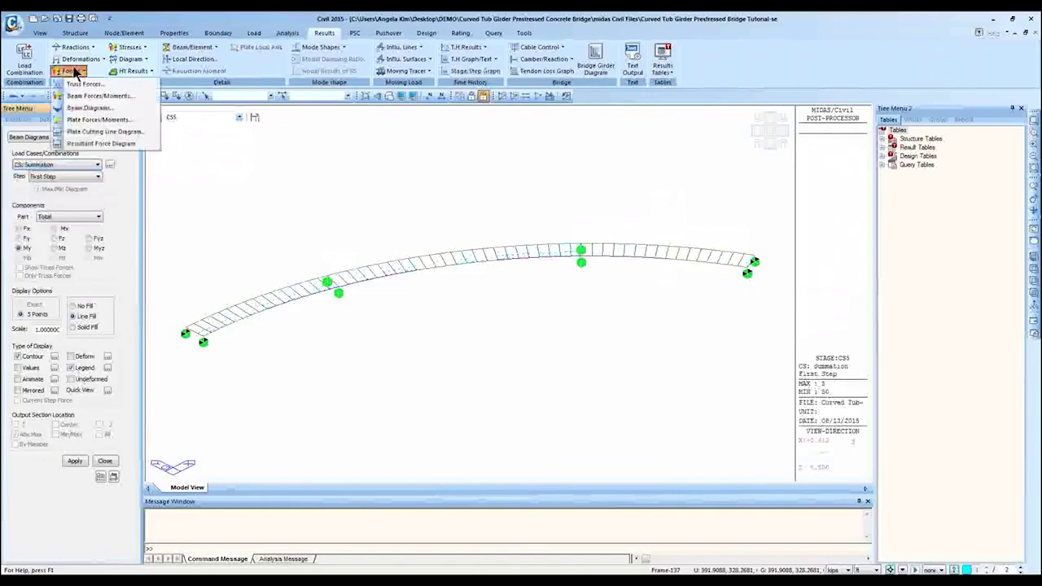
click(89, 108)
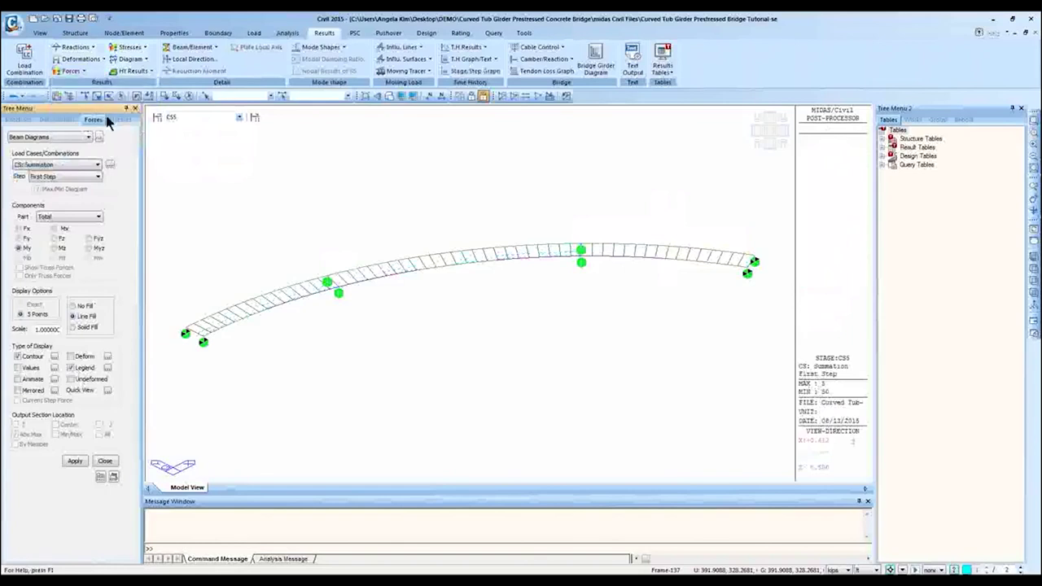
click(72, 72)
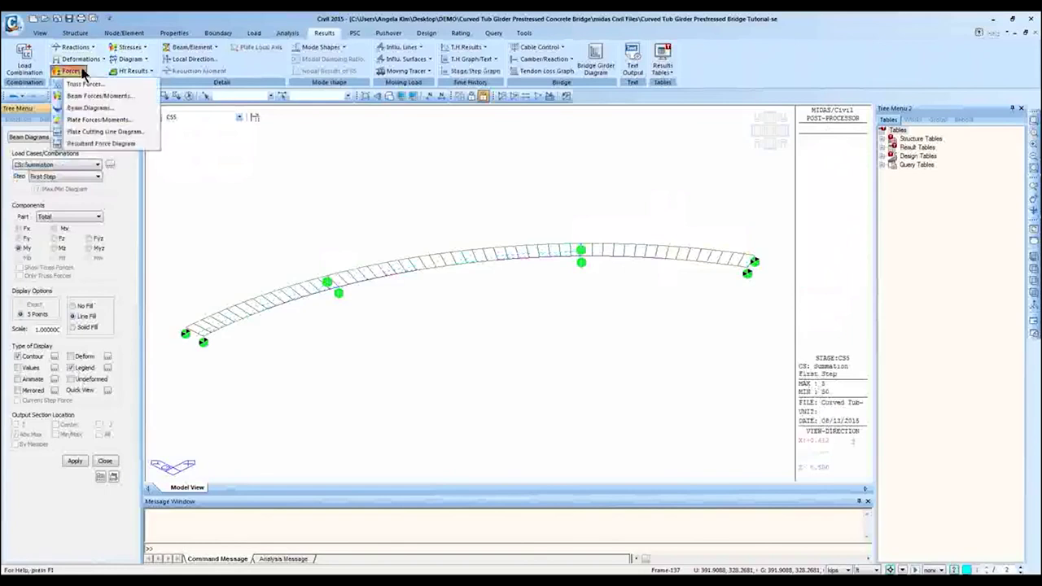
click(113, 107)
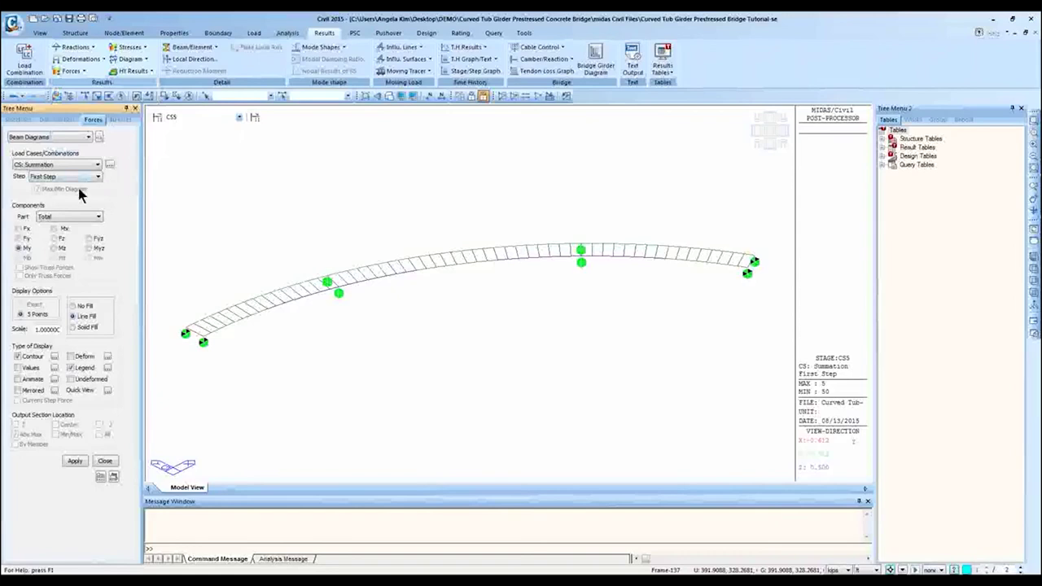
click(91, 164)
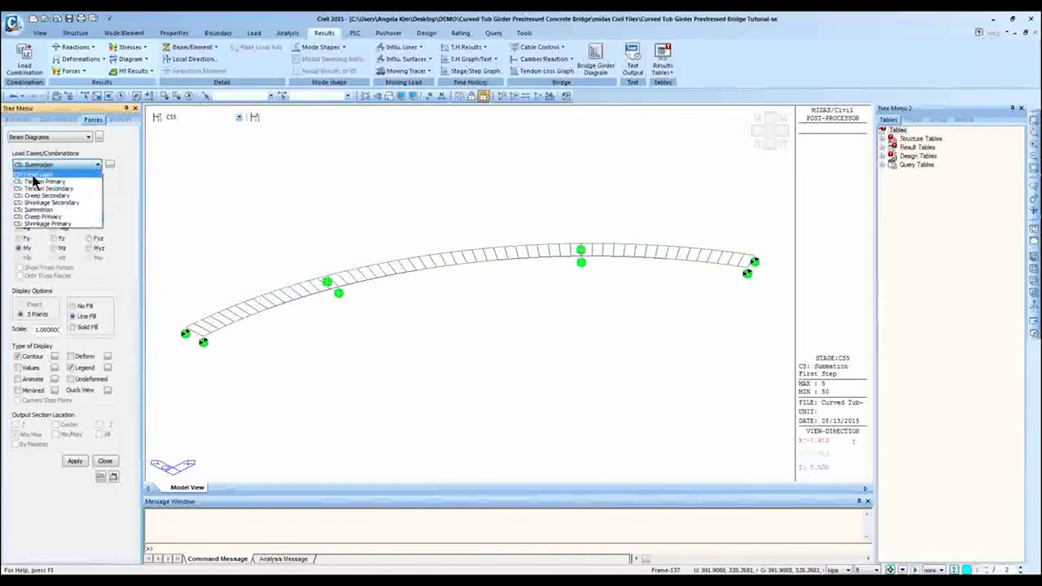
click(290, 39)
click(290, 36)
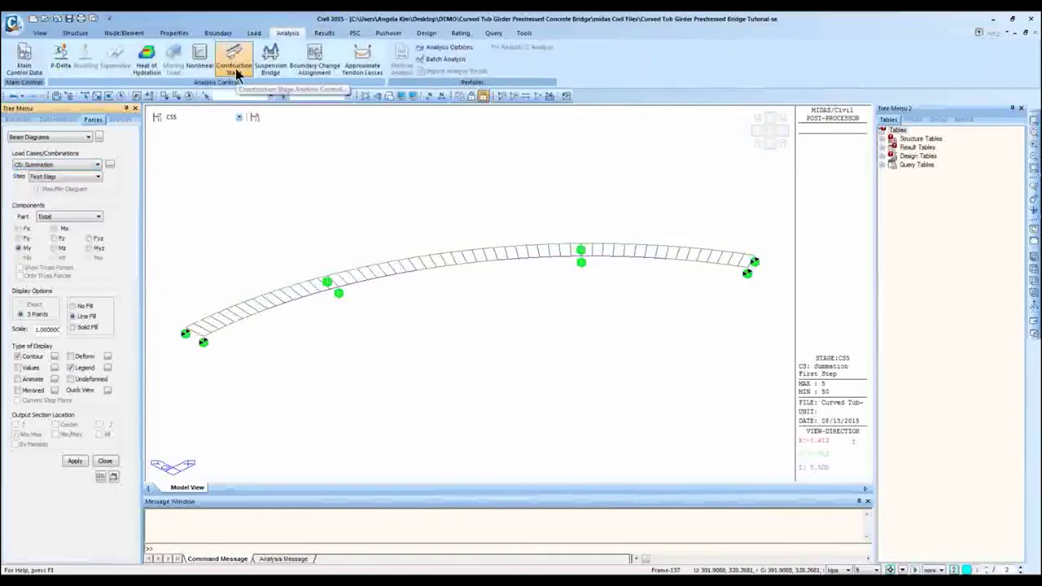
click(321, 34)
click(61, 165)
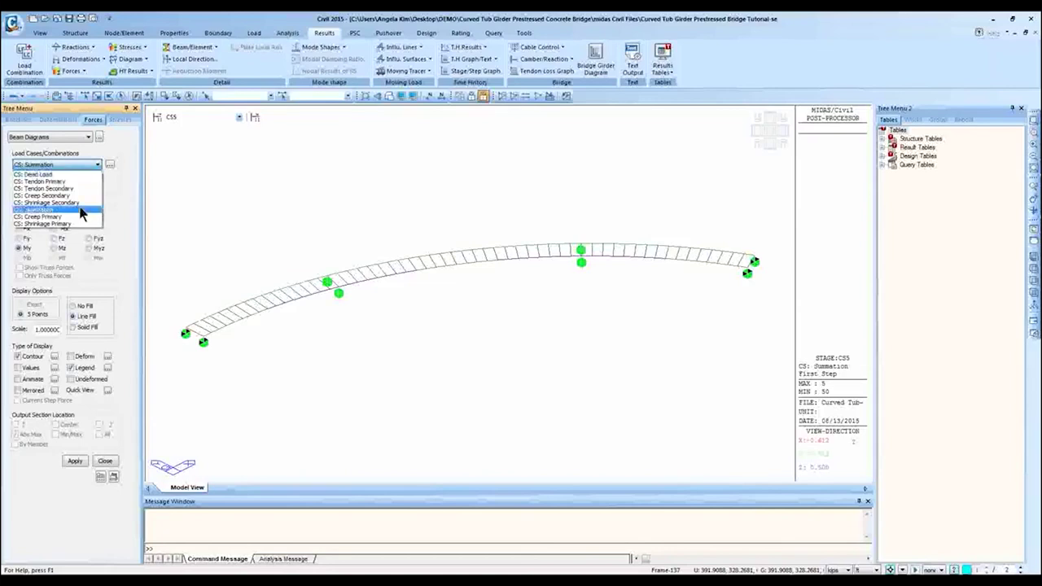
click(128, 204)
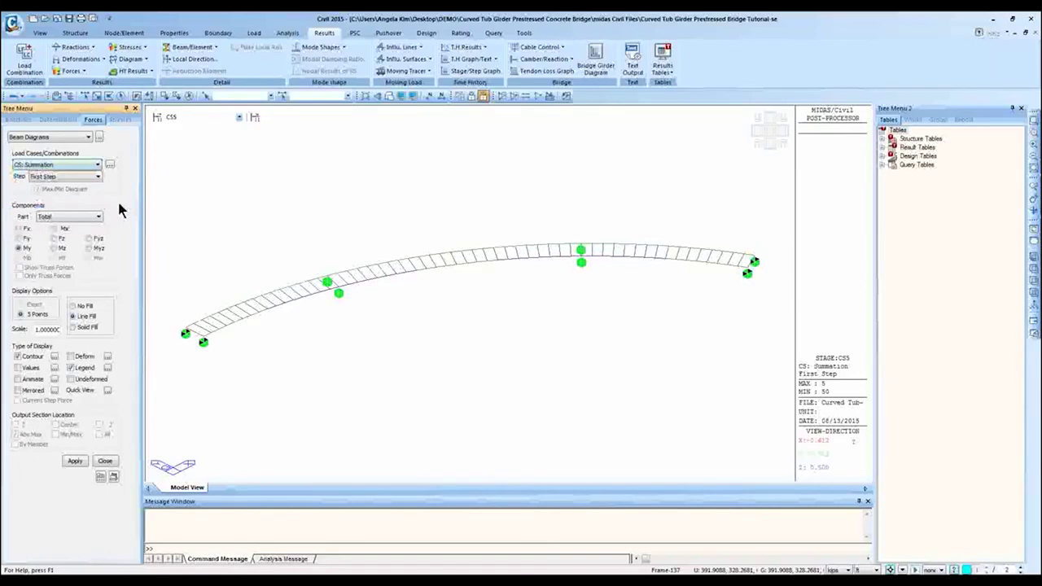
- Display the My beam diagram for load case CS: Tendon Primary at the first step of stage CS5
click(82, 165)
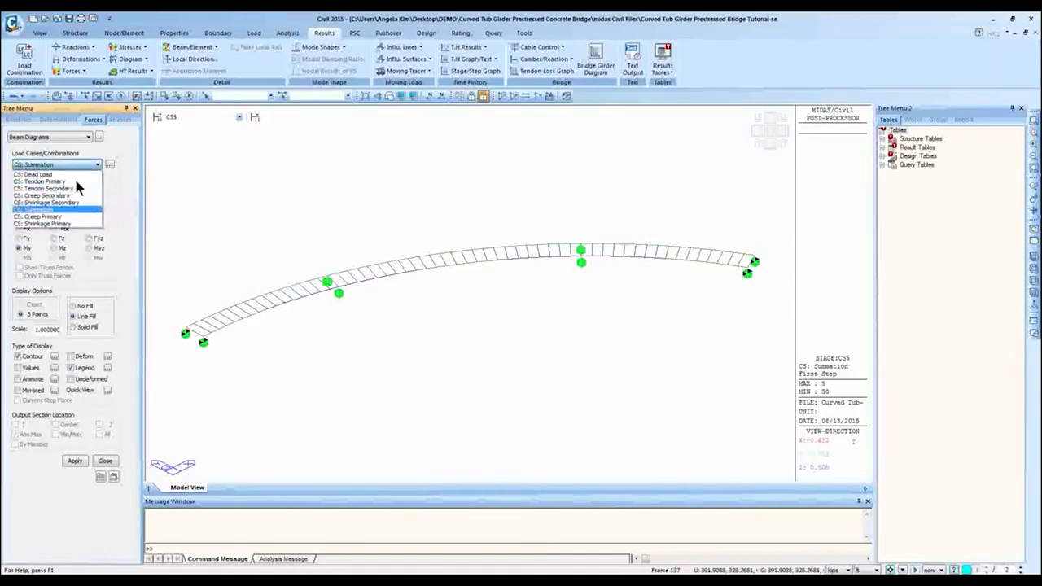
click(71, 181)
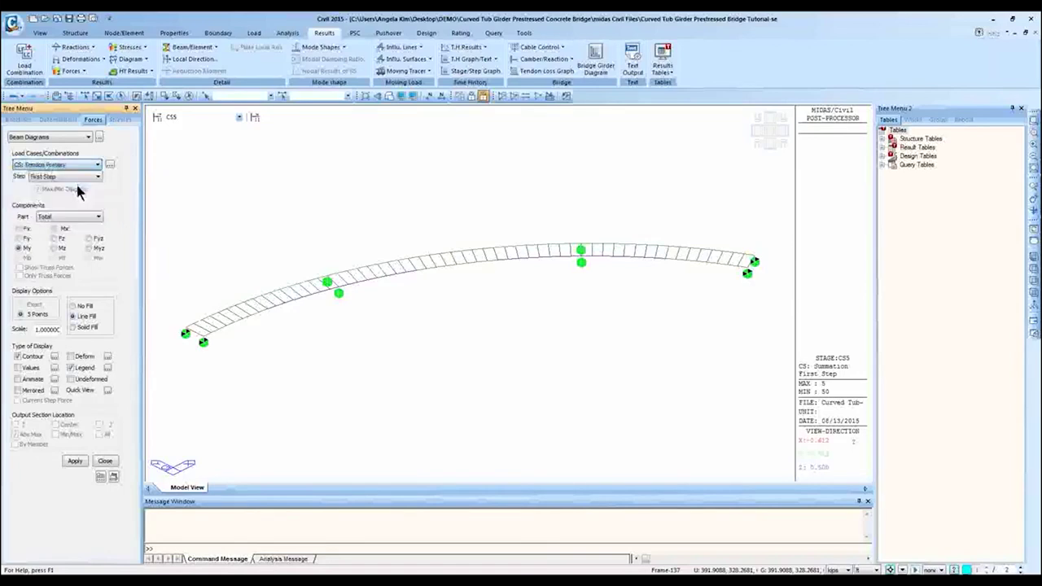
click(75, 461)
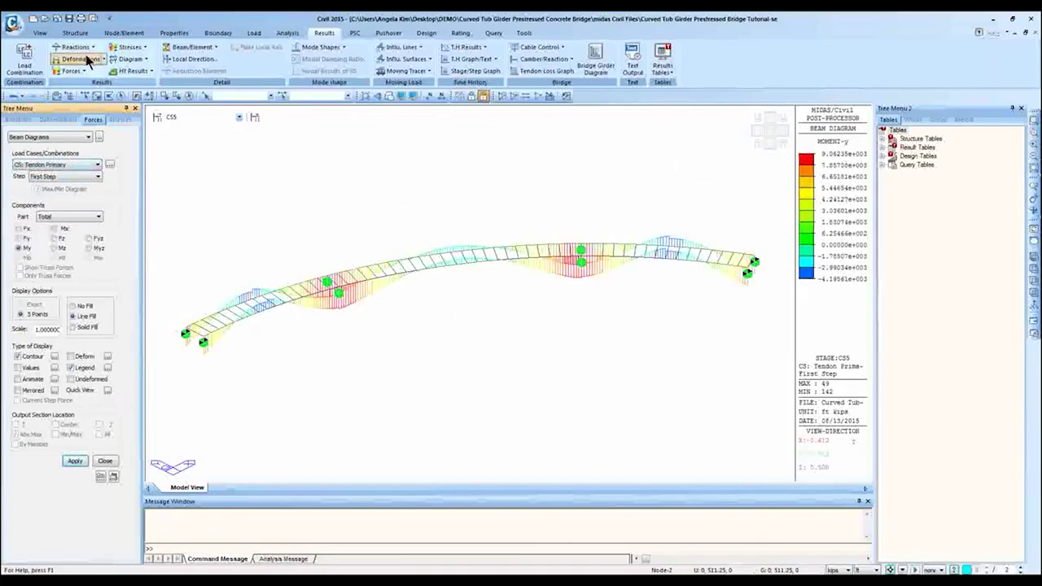
- Open the Tendon Loss results table and list the losses of tendon group TL-1 at stage CS3
click(671, 56)
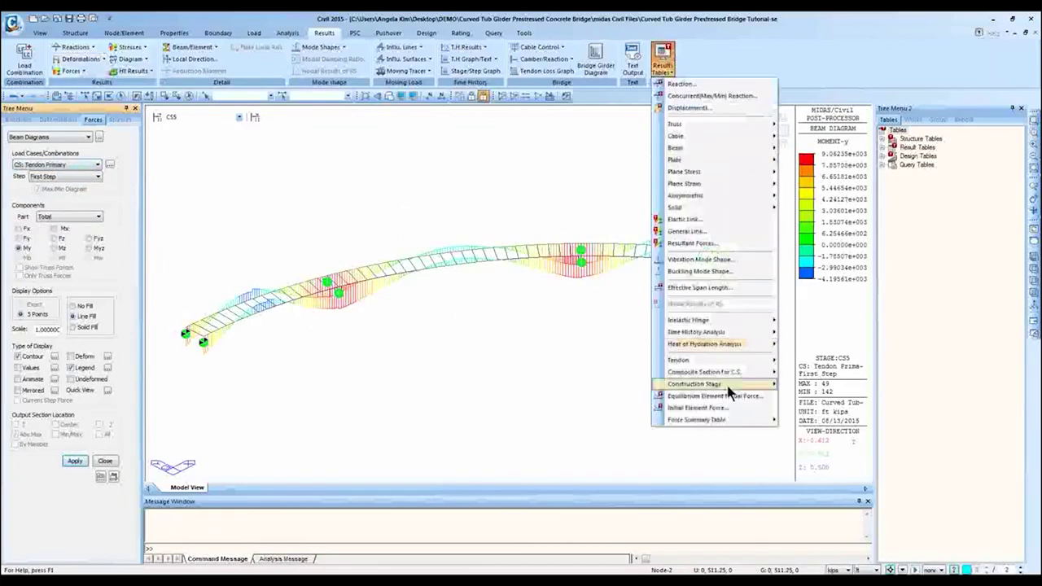
mouse_move(761, 366)
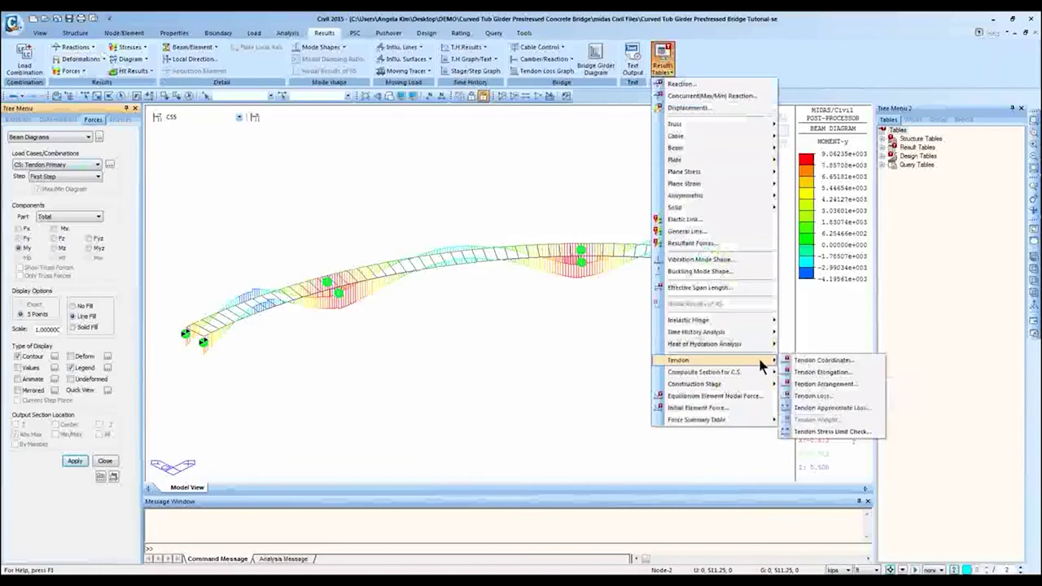
click(842, 396)
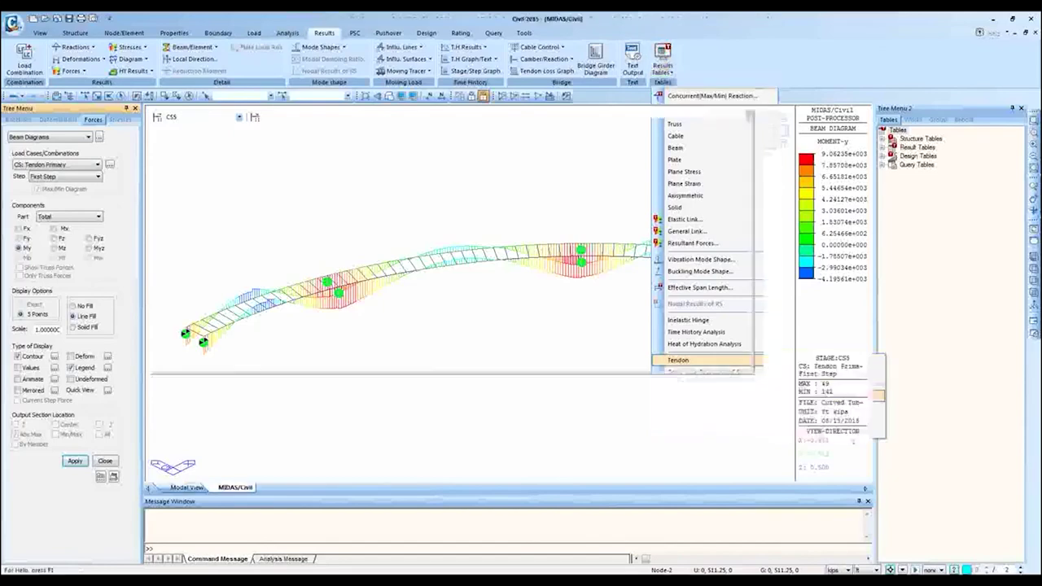
click(350, 152)
click(369, 151)
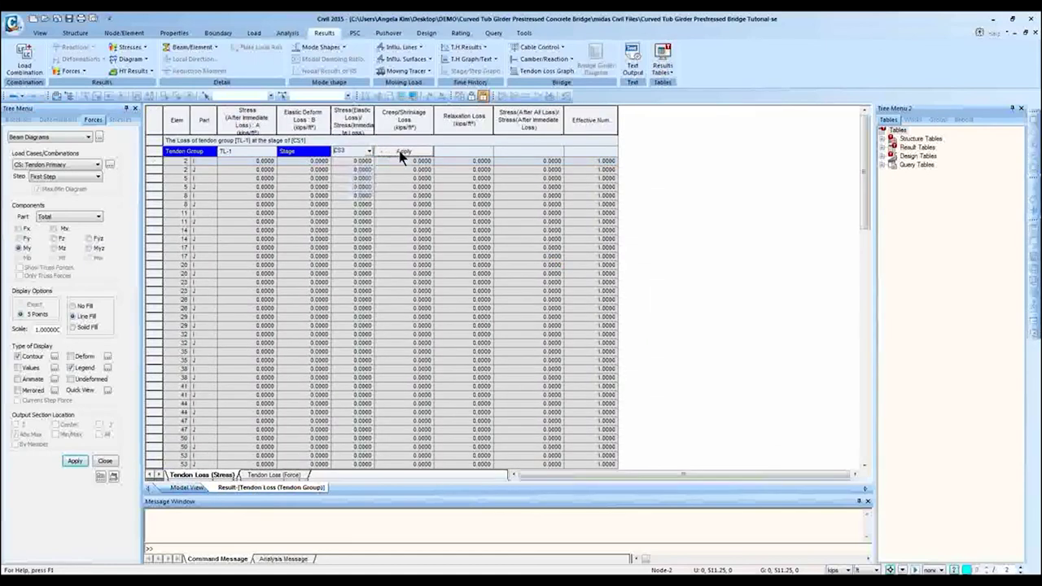
click(401, 152)
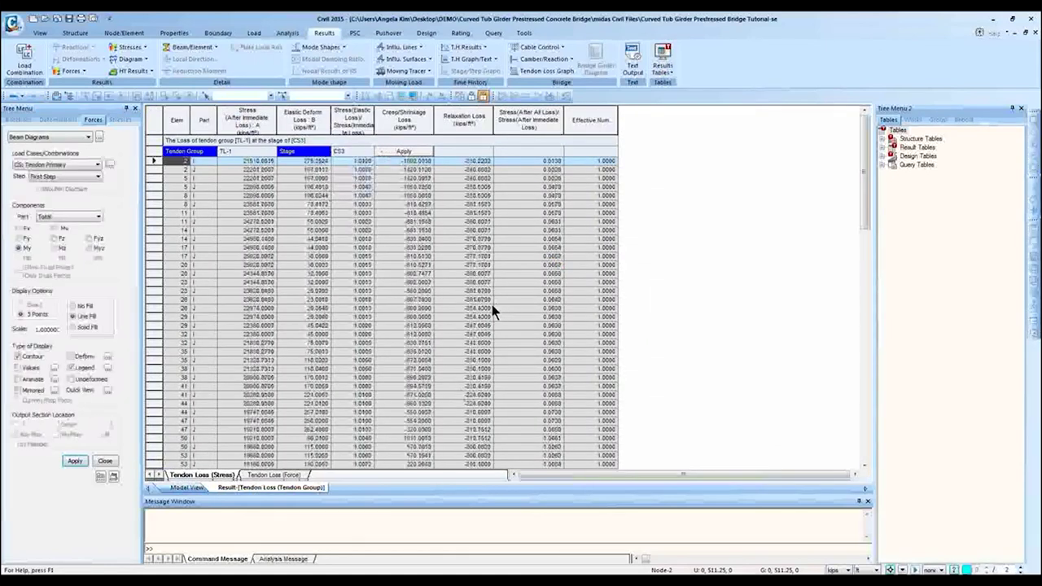
- Enlarge the tendon loss table text and remove the second tree menu to give the table more width
click(492, 304)
key(super)
click(458, 263)
ctrl+scroll(462, 261, down, 2)
ctrl+scroll(467, 257, up, 5)
ctrl+scroll(467, 257, down, 1)
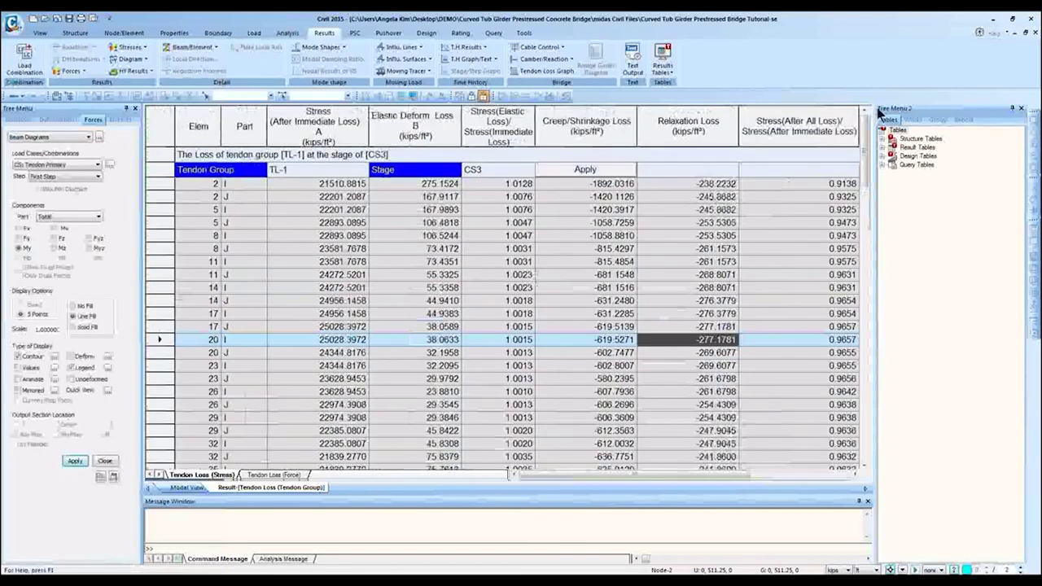
drag(883, 112, 773, 192)
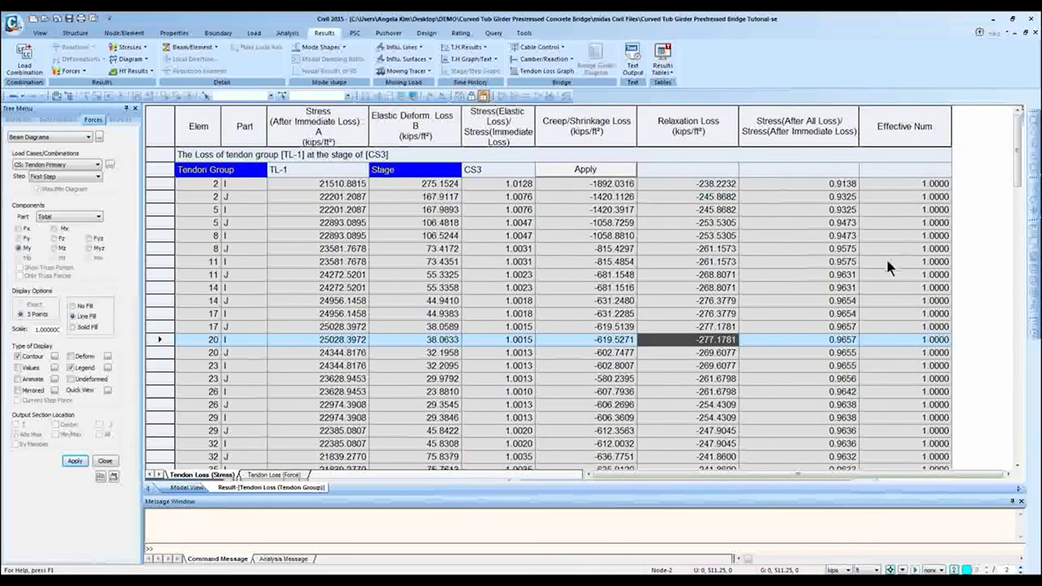
- Narrow the columns of the tendon loss table and enlarge its text so all columns fit the window
click(199, 126)
drag(267, 121, 243, 121)
drag(293, 122, 920, 124)
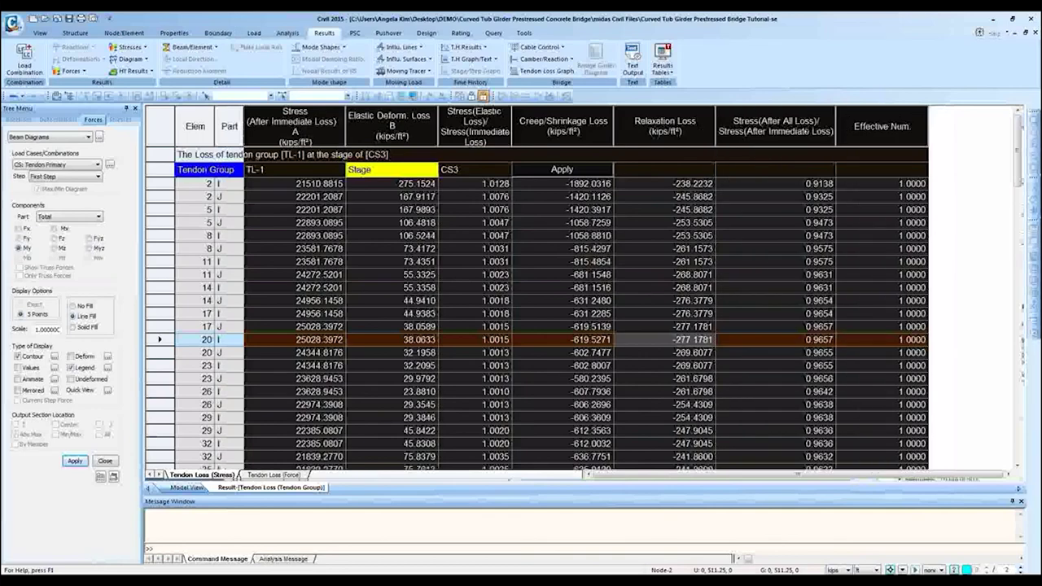
drag(927, 130, 895, 131)
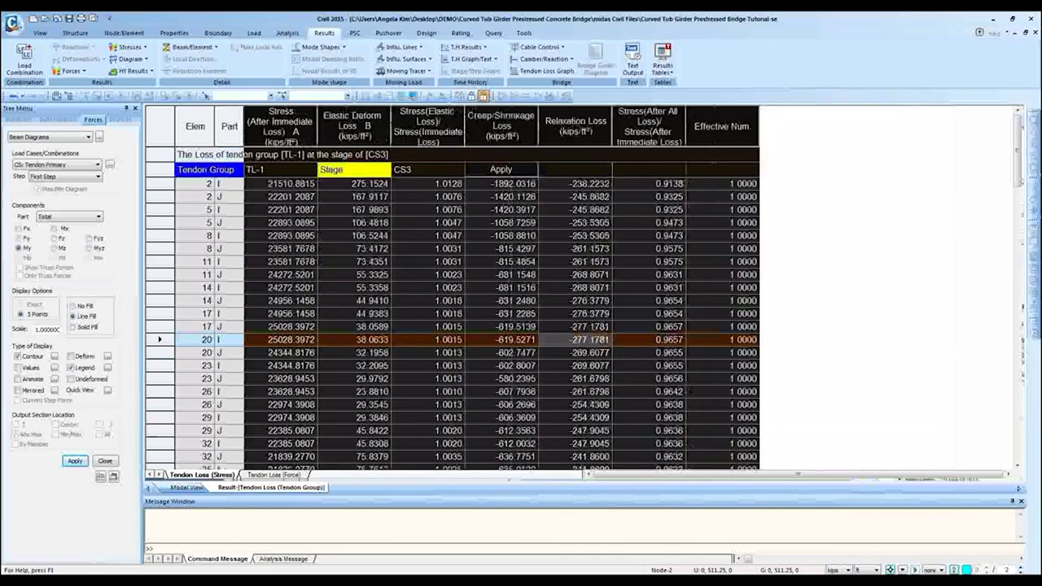
click(649, 248)
ctrl+scroll(406, 273, down, 1)
ctrl+scroll(406, 267, up, 2)
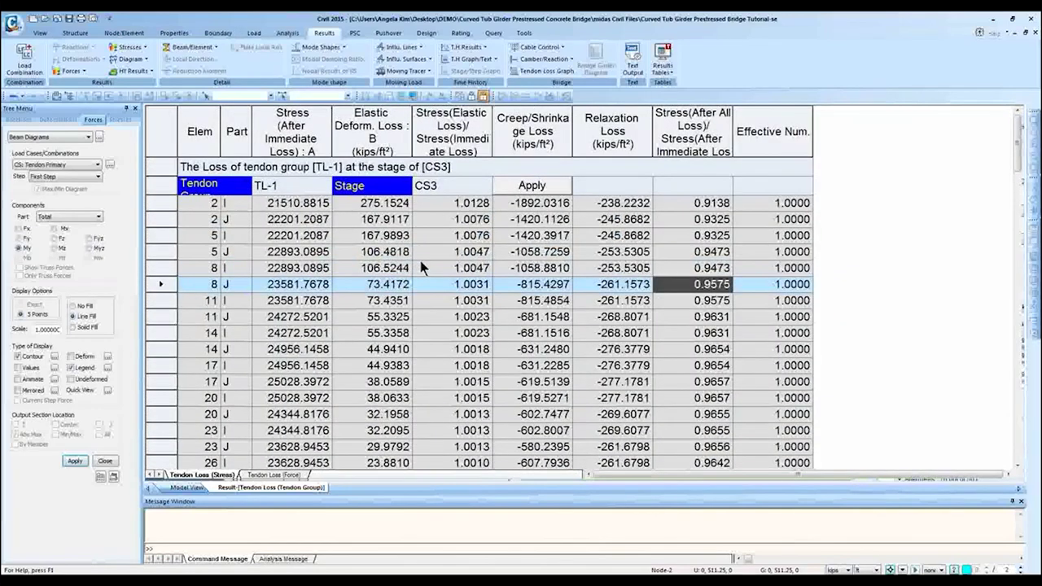
- Switch the tendon loss table to tendon group TL-3
click(359, 253)
click(451, 186)
click(454, 248)
click(532, 185)
click(328, 175)
click(275, 219)
click(532, 175)
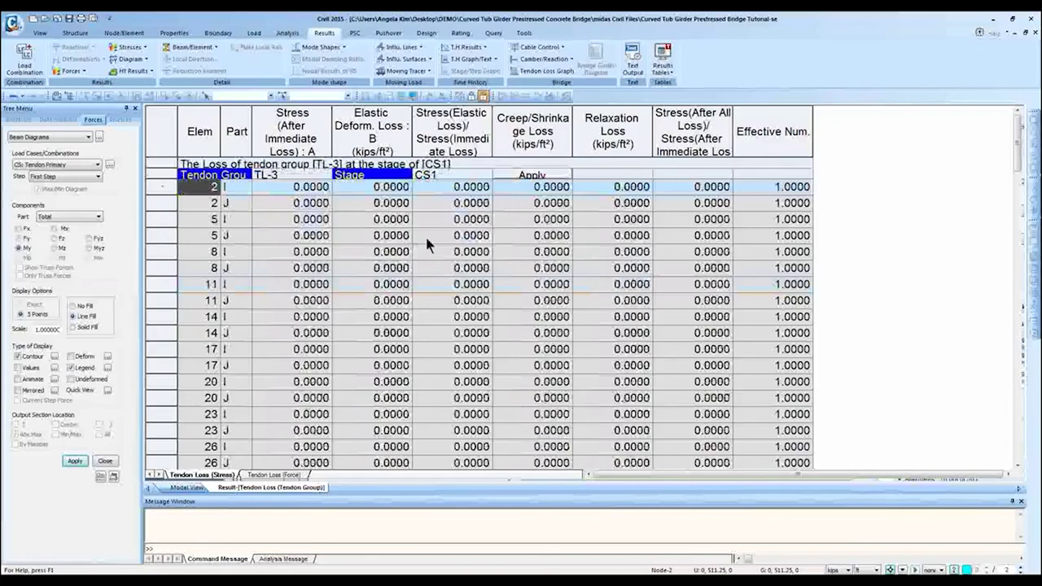
- List the TL-3 tendon losses at stage CS4 and look through the element rows
click(478, 176)
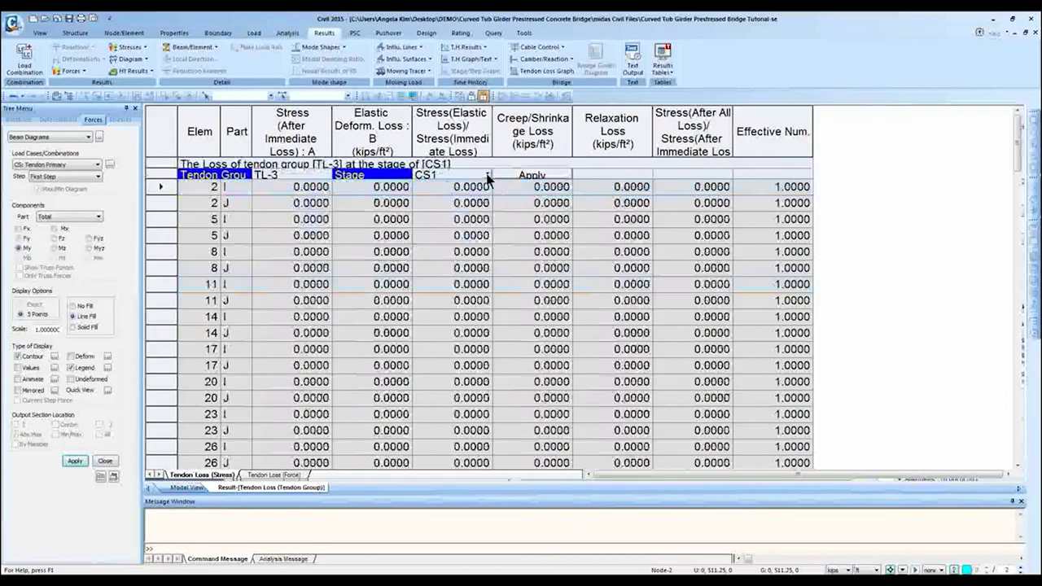
click(486, 175)
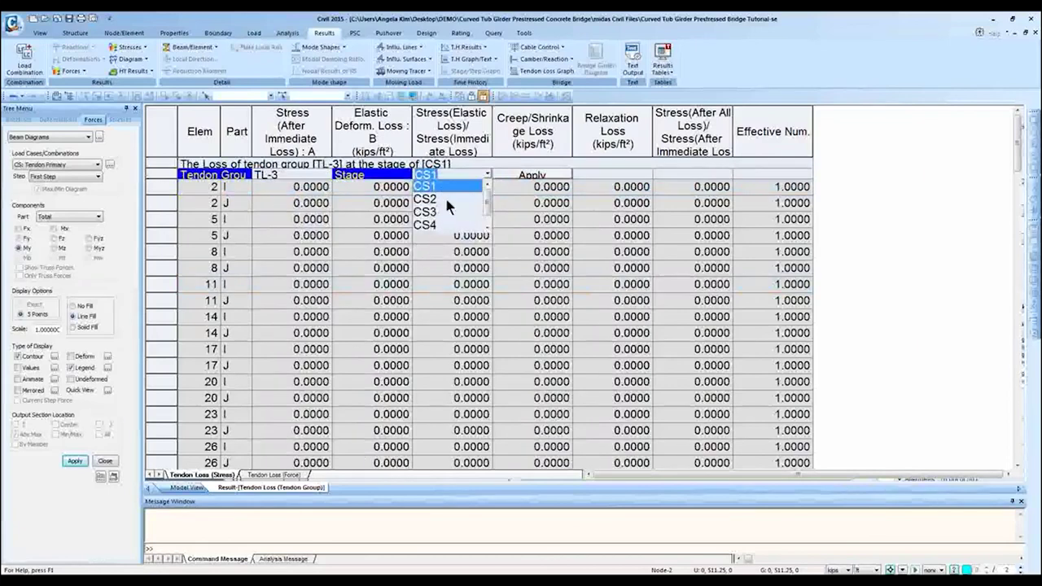
click(434, 223)
click(515, 177)
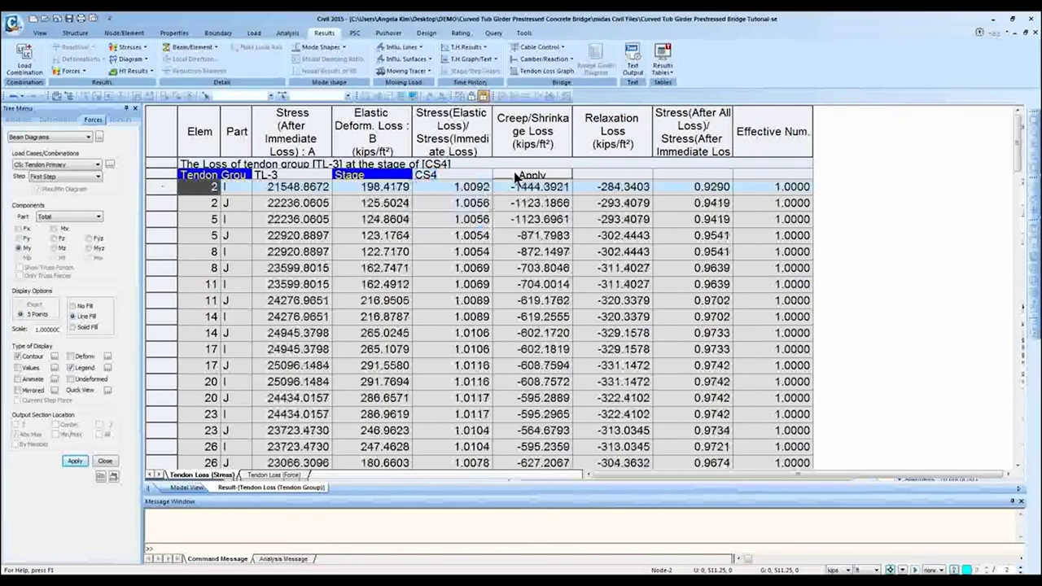
scroll(382, 236, down, 6)
scroll(401, 292, down, 6)
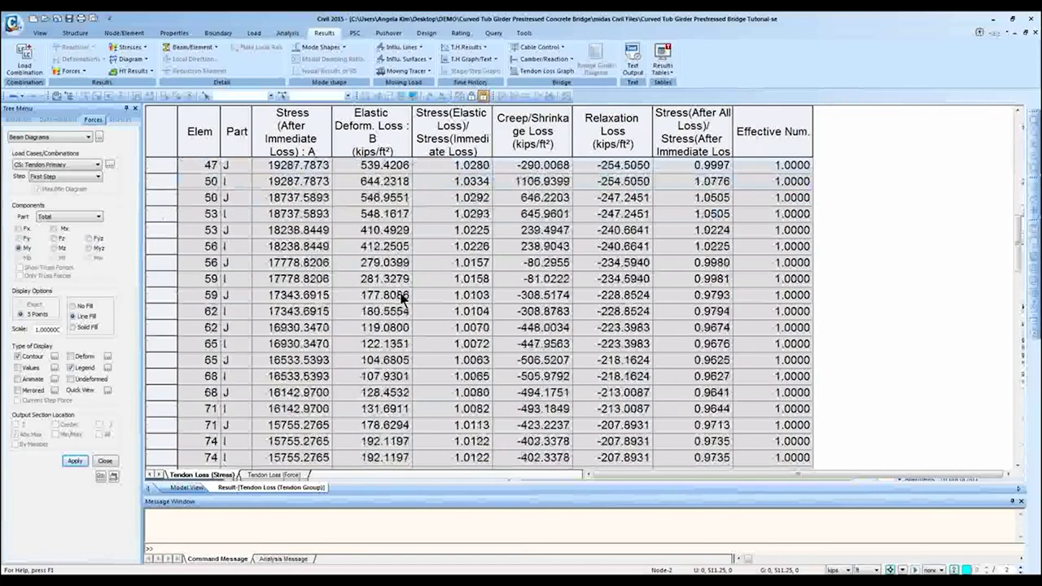
- Compare the model view with the tendon loss table and highlight the row of element 53, part I
click(186, 487)
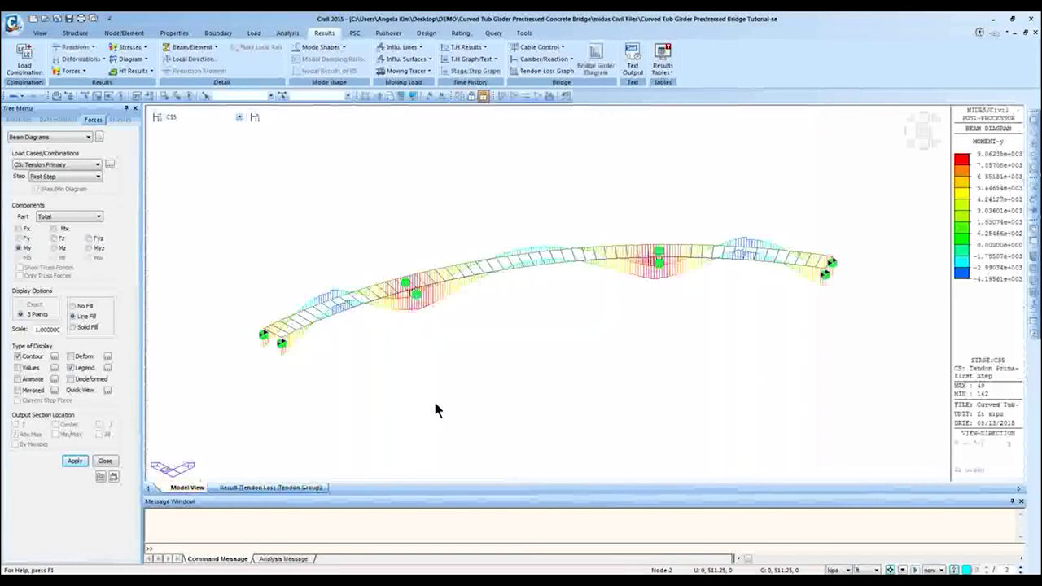
click(270, 487)
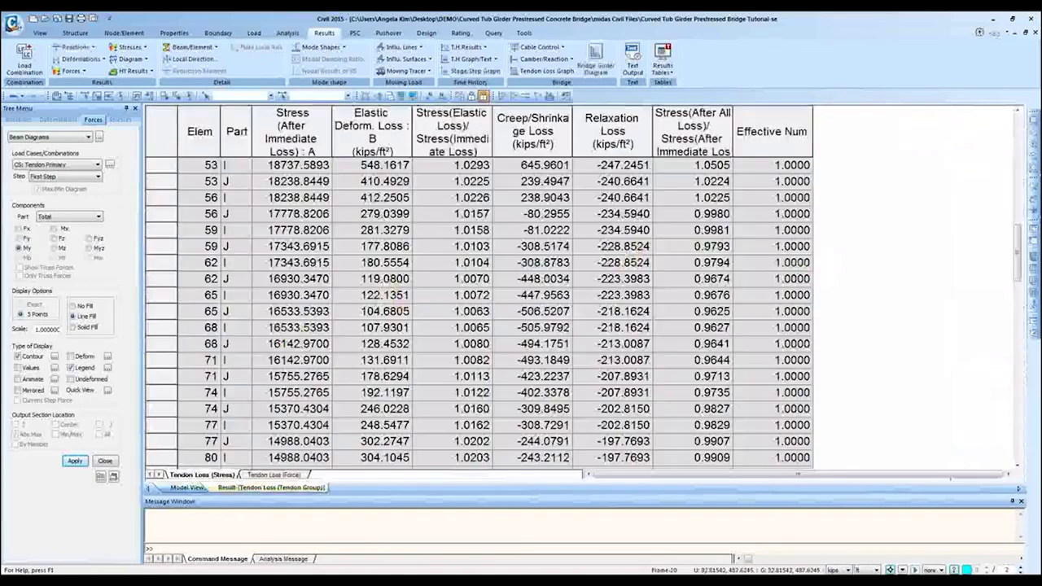
click(209, 165)
drag(272, 169, 738, 260)
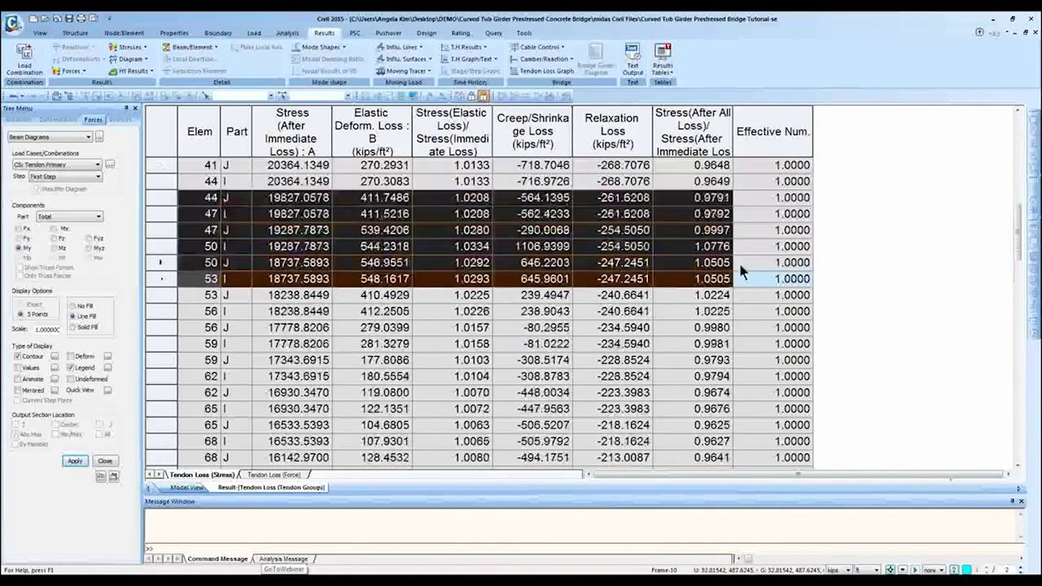
click(209, 278)
drag(209, 278, 756, 279)
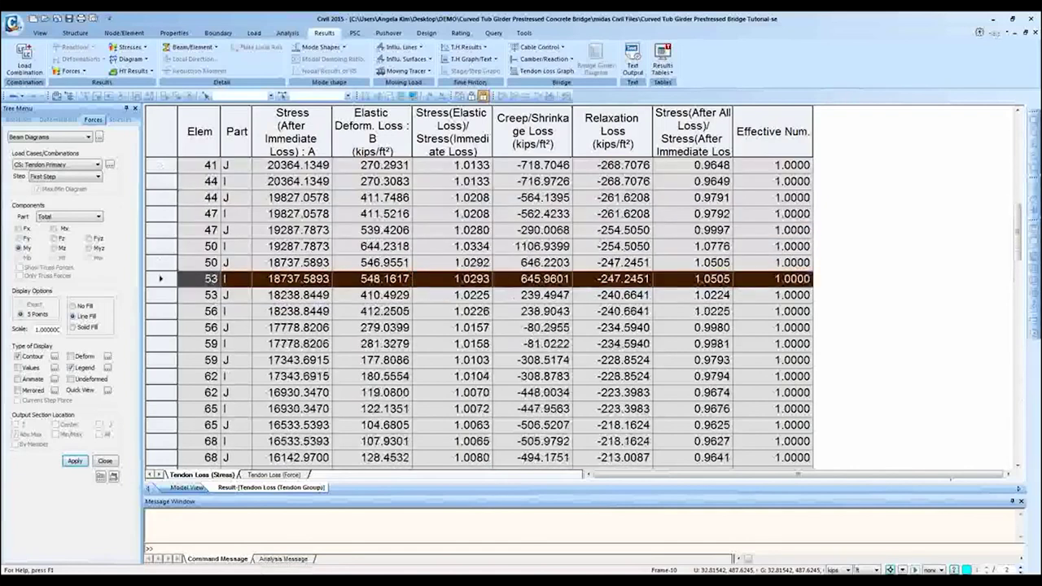
- Return to the model view with the Tendon Primary moment diagram and take a closer look at the girder
click(187, 486)
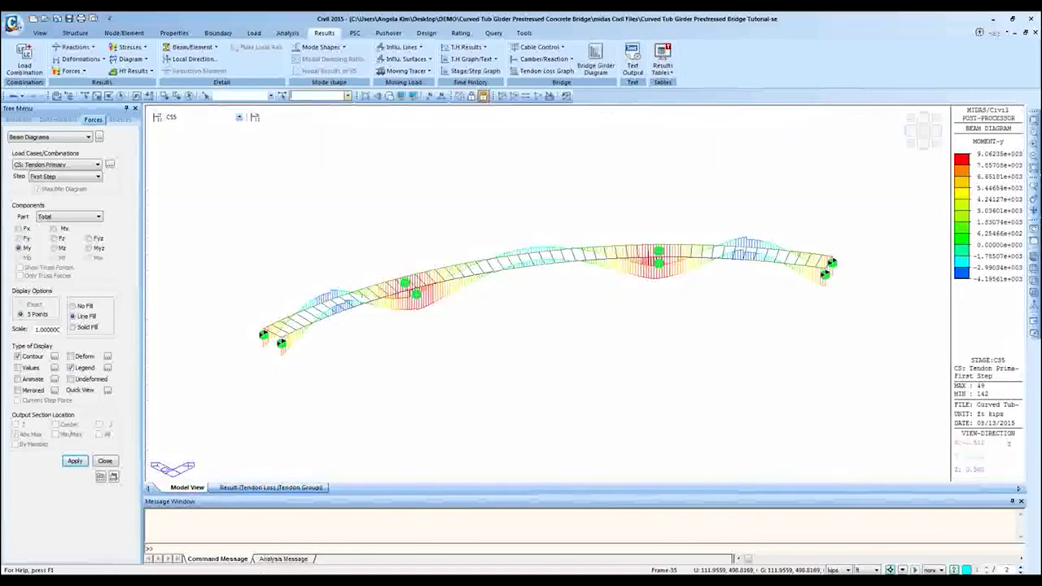
scroll(416, 244, up, 3)
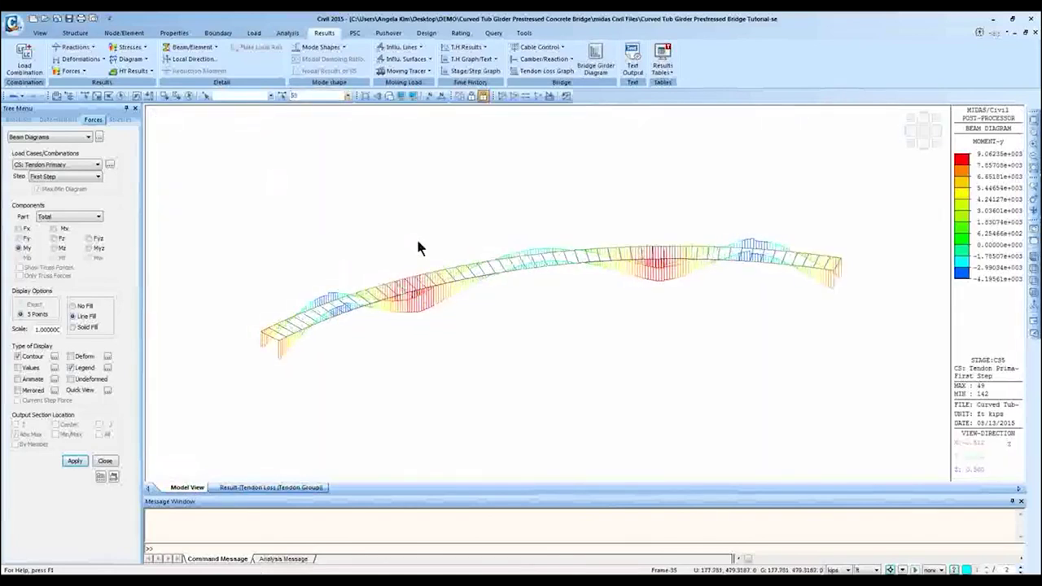